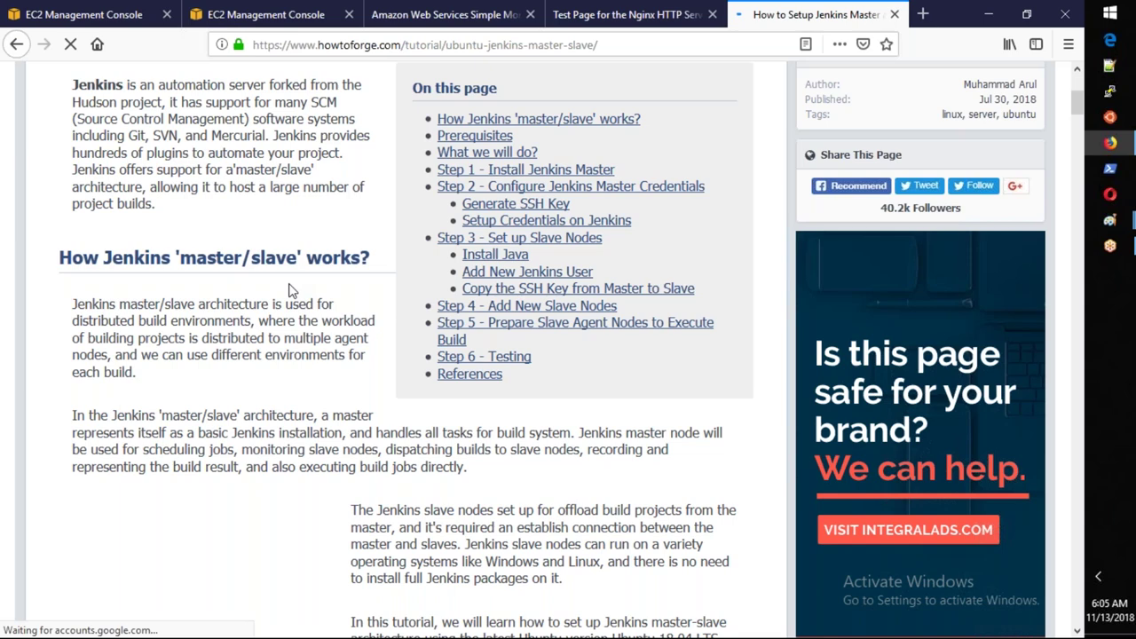
Highlight the tutorial's paragraph on master/slave architecture and the sentence on the master's role.
{"action": "left_click_drag", "start_coordinate": [111, 220], "coordinate": [275, 287]}
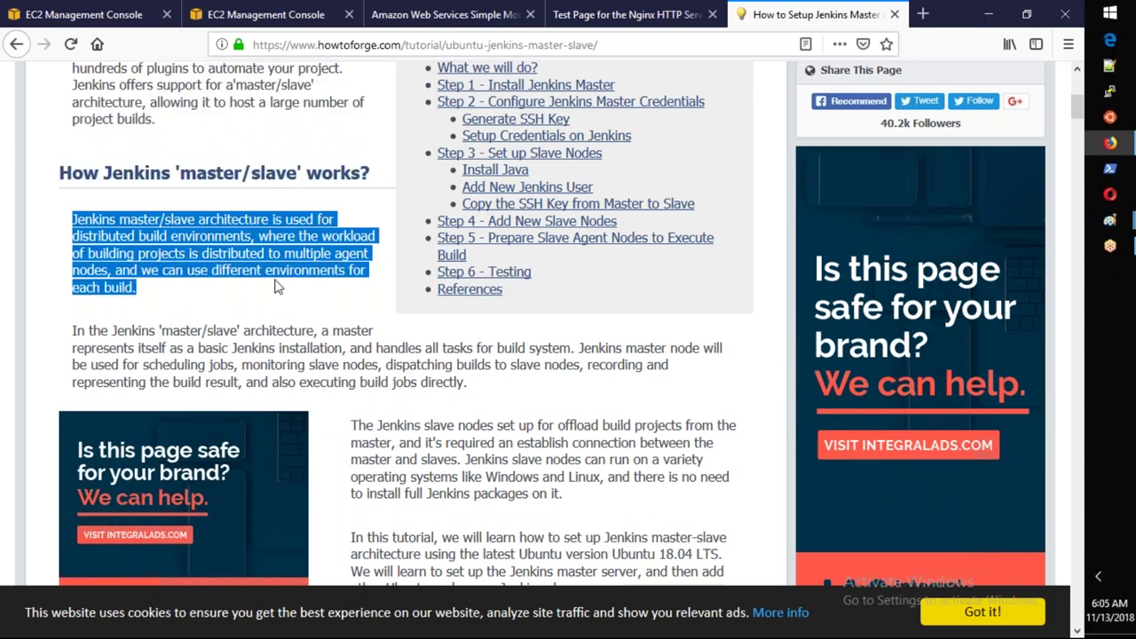
{"action": "left_click", "coordinate": [76, 330]}
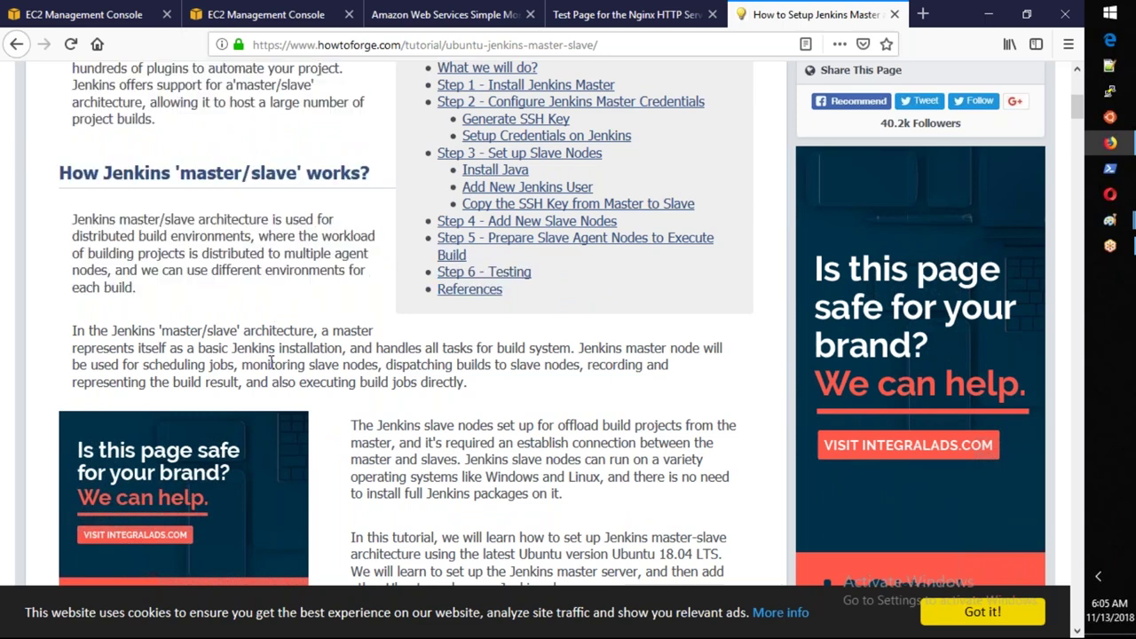
{"action": "left_click_drag", "start_coordinate": [74, 332], "coordinate": [296, 383]}
{"action": "left_click", "coordinate": [409, 421]}
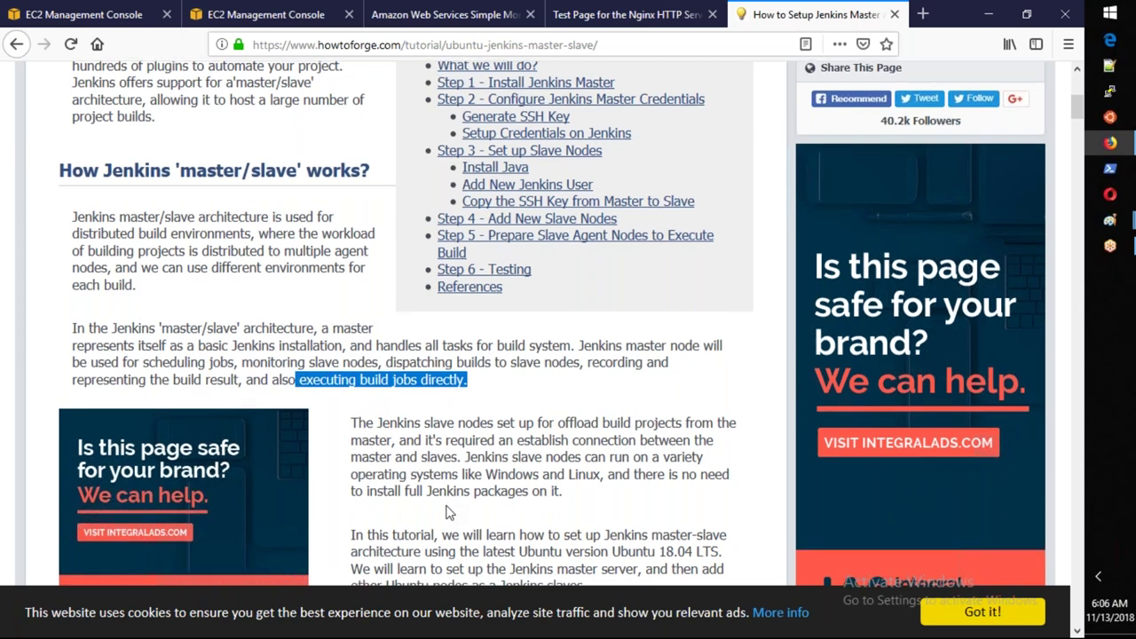
Highlight the Prerequisites lines: Ubuntu 18.04, the master server address and both slave servers.
{"action": "scroll", "coordinate": [447, 512], "scroll_direction": "down", "scroll_amount": 3}
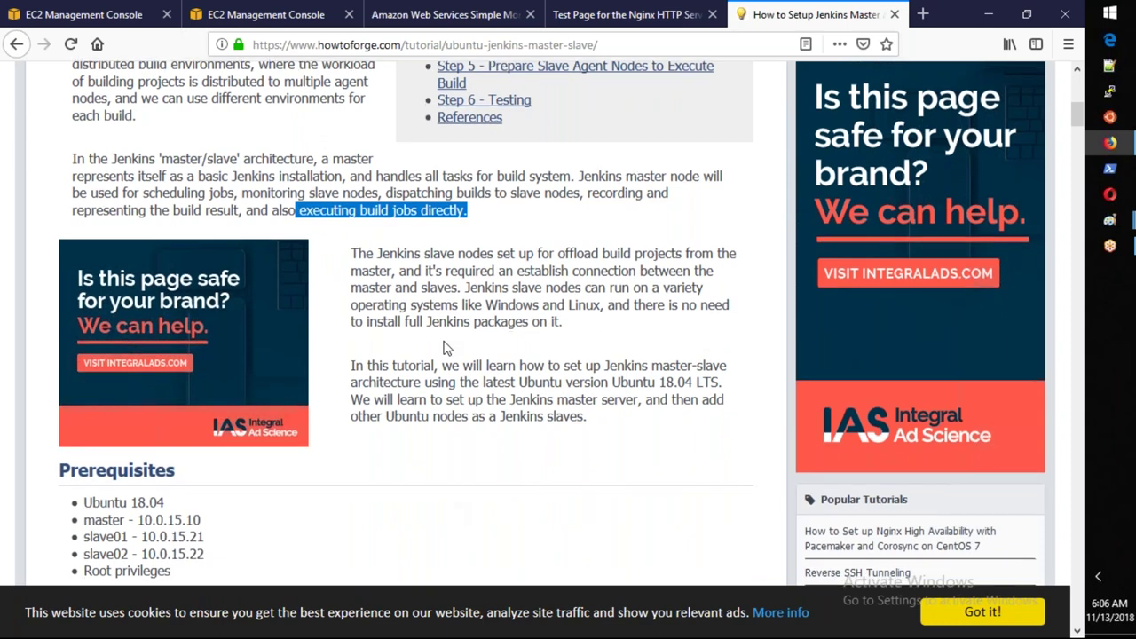
{"action": "scroll", "coordinate": [447, 348], "scroll_direction": "down", "scroll_amount": 3}
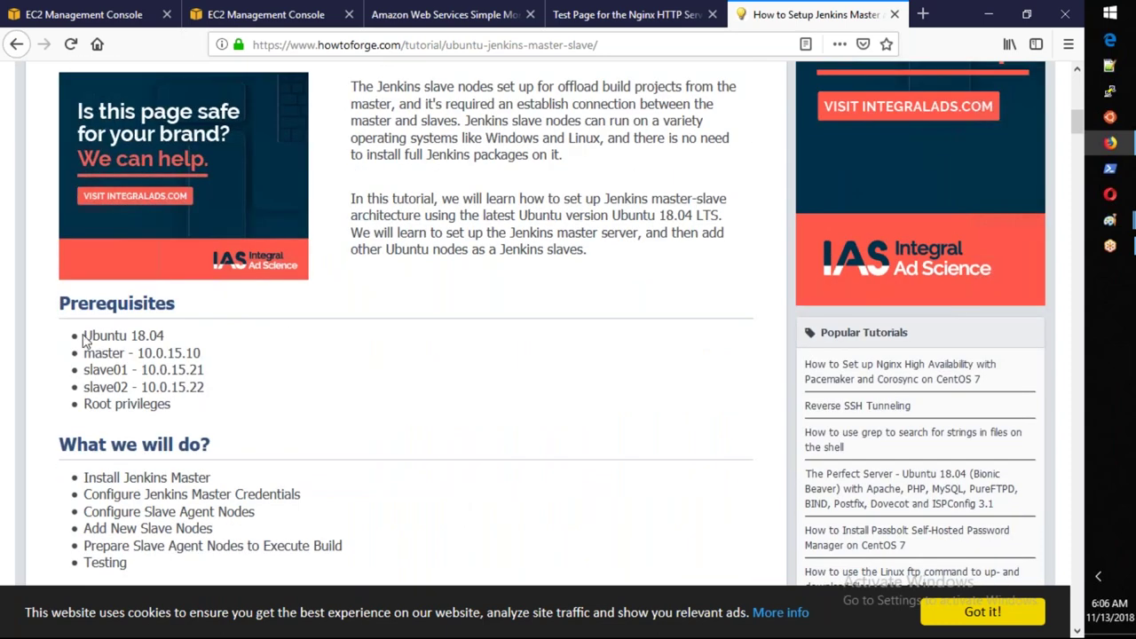
{"action": "left_click_drag", "start_coordinate": [83, 336], "coordinate": [165, 337]}
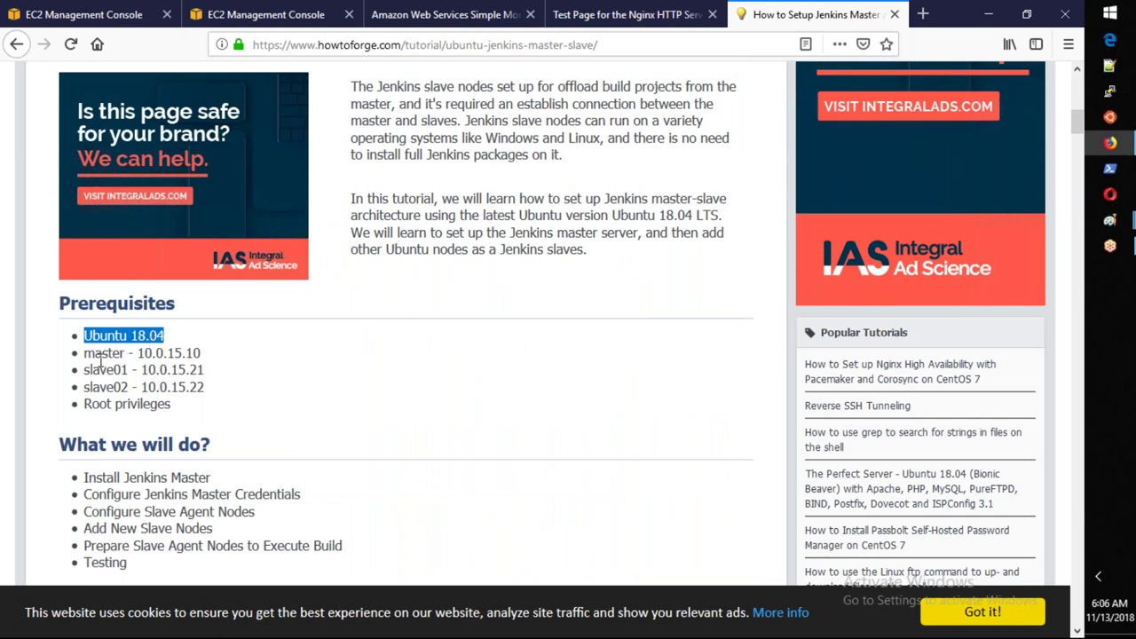
{"action": "left_click_drag", "start_coordinate": [85, 354], "coordinate": [215, 359]}
{"action": "left_click_drag", "start_coordinate": [85, 371], "coordinate": [232, 392]}
{"action": "left_click", "coordinate": [225, 407]}
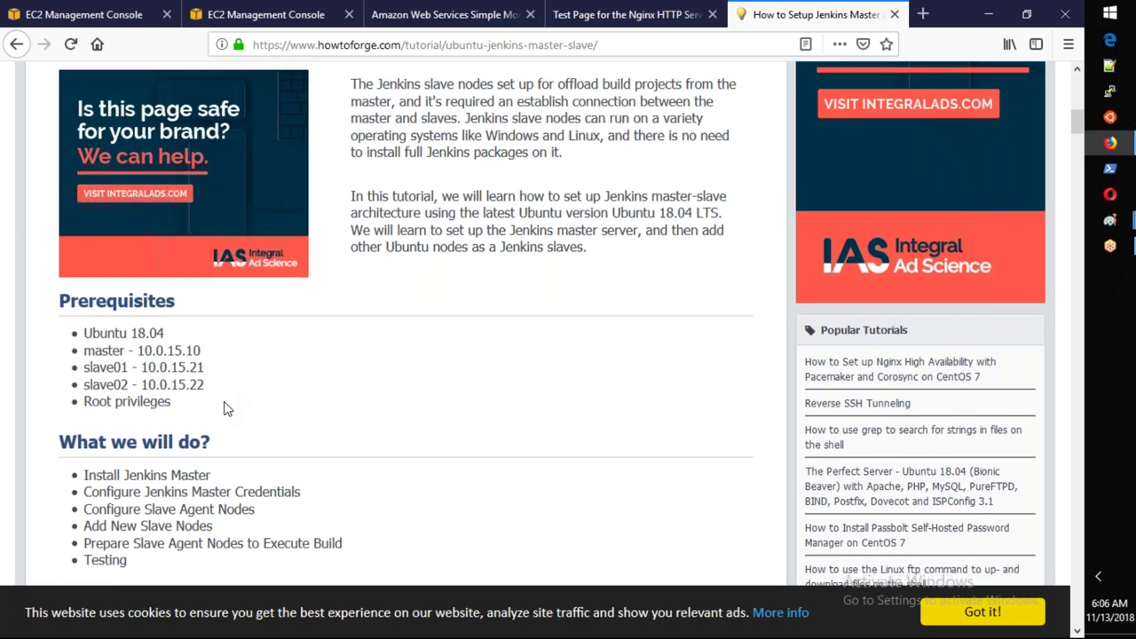
Highlight the note that basic Jenkins installation isn't covered.
{"action": "scroll", "coordinate": [225, 407], "scroll_direction": "down", "scroll_amount": 5}
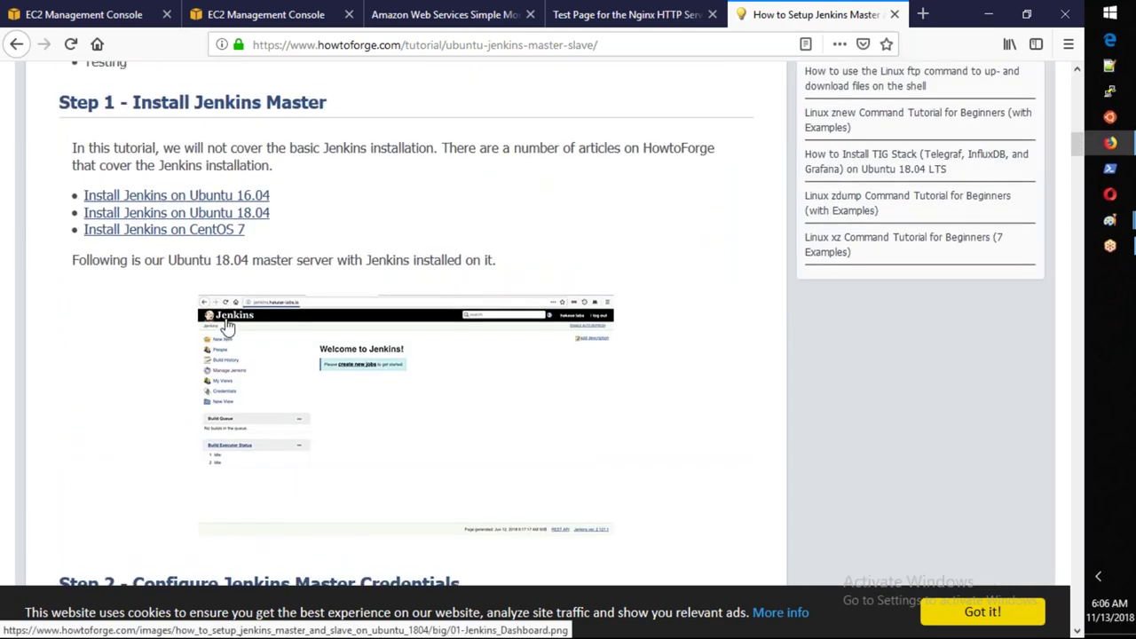
{"action": "scroll", "coordinate": [227, 327], "scroll_direction": "up", "scroll_amount": 1}
{"action": "left_click_drag", "start_coordinate": [327, 179], "coordinate": [133, 180]}
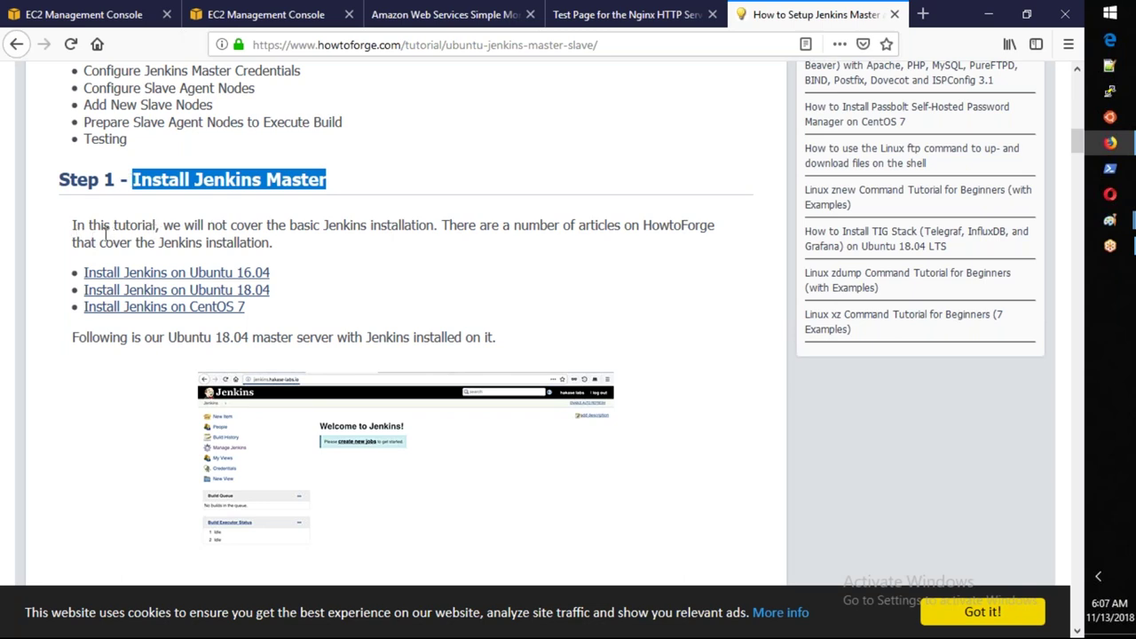
{"action": "left_click_drag", "start_coordinate": [173, 227], "coordinate": [434, 225]}
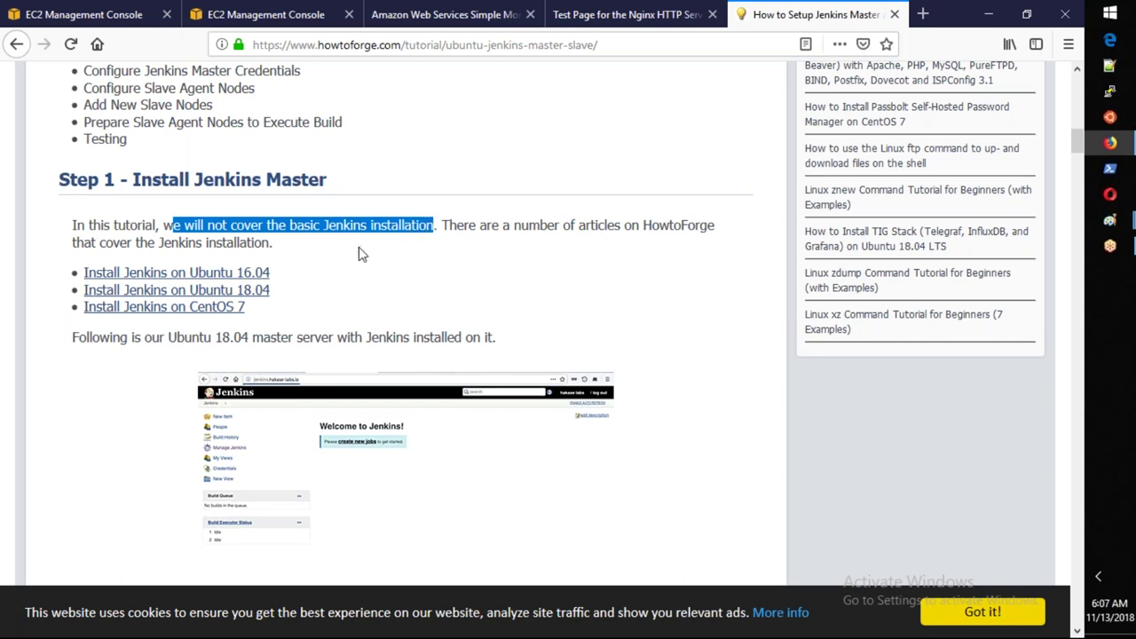
Read through Step 1 and switch to the EC2 instances page showing JenkinsServer.
{"action": "scroll", "coordinate": [361, 254], "scroll_direction": "down", "scroll_amount": 1}
{"action": "scroll", "coordinate": [361, 254], "scroll_direction": "down", "scroll_amount": 3}
{"action": "left_click_drag", "start_coordinate": [495, 170], "coordinate": [71, 183]}
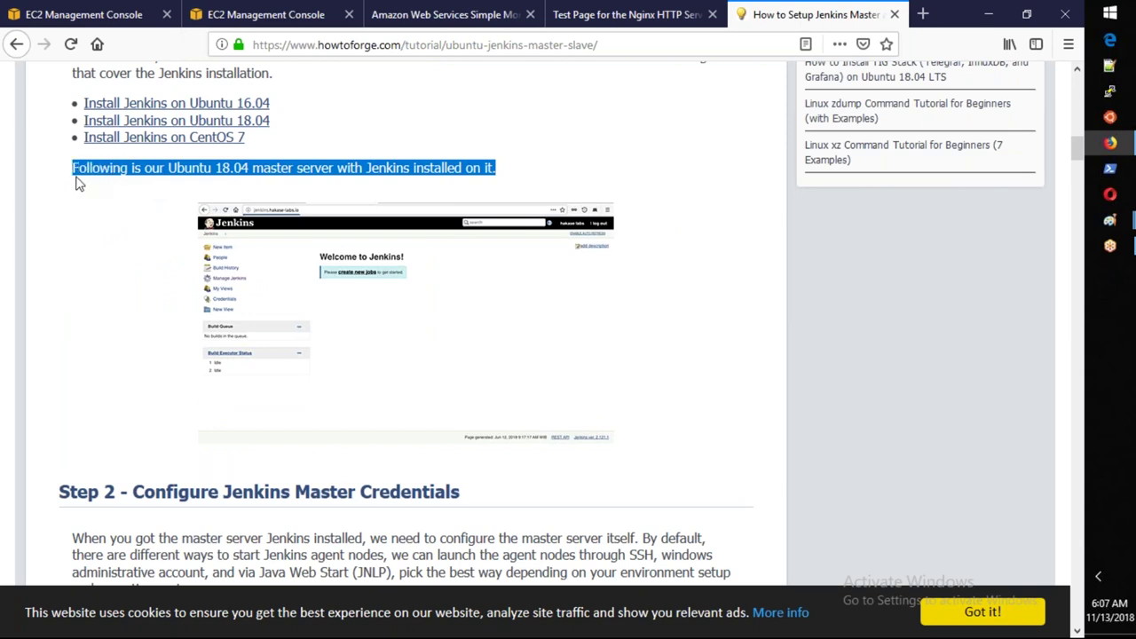
{"action": "left_click", "coordinate": [86, 18]}
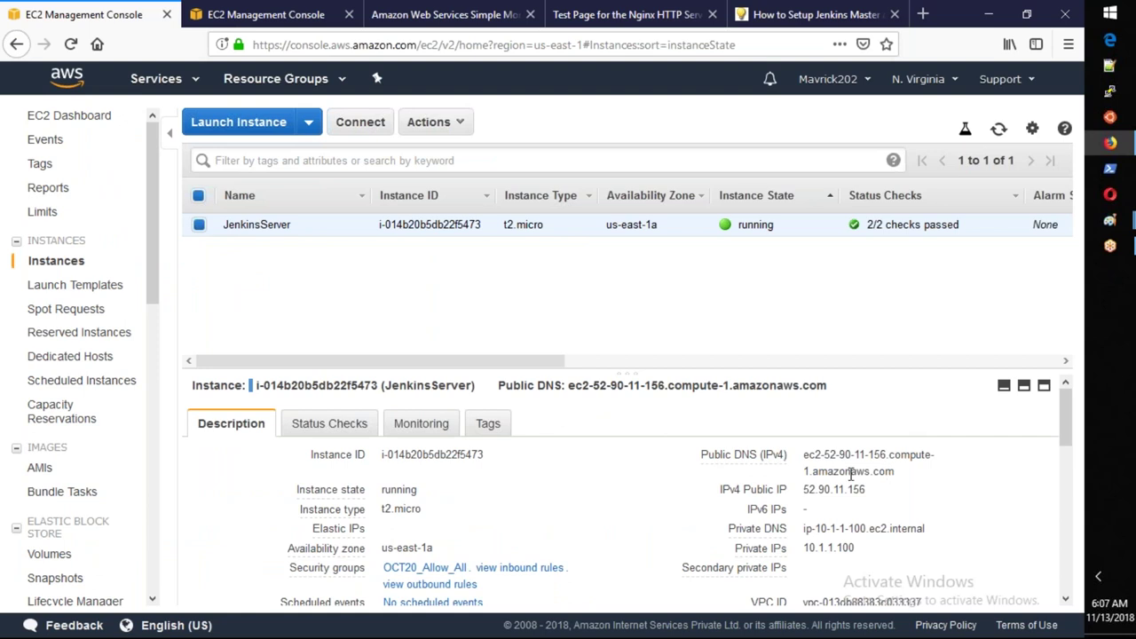
Copy JenkinsServer's public DNS, try loading it in a new browser tab, and launch PuTTY.
{"action": "scroll", "coordinate": [617, 484], "scroll_direction": "down", "scroll_amount": 3}
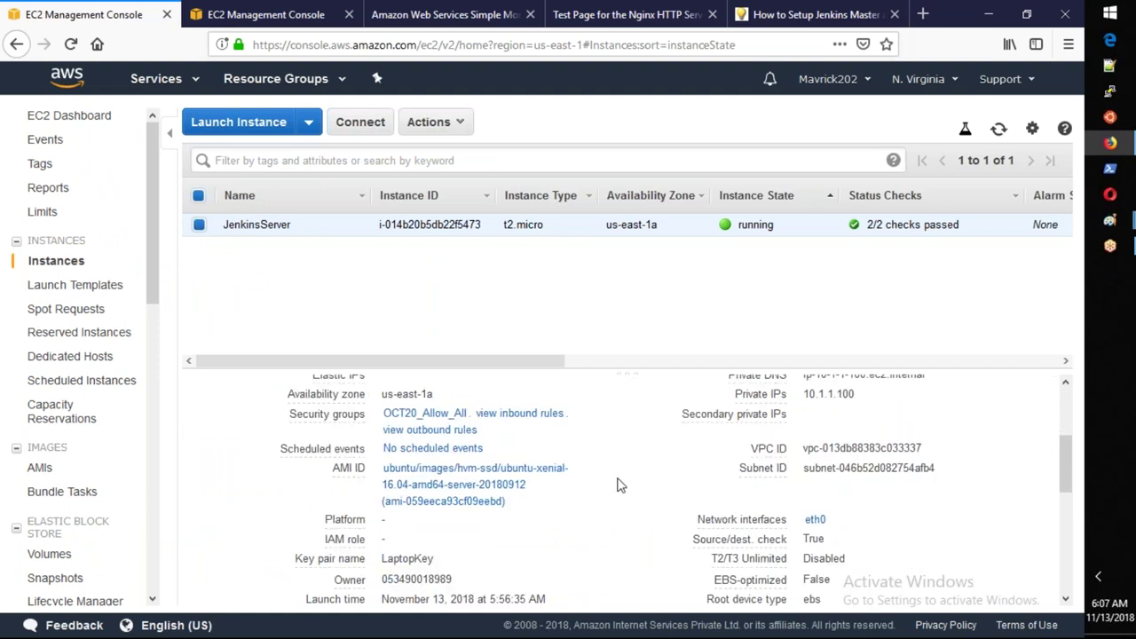
{"action": "scroll", "coordinate": [869, 443], "scroll_direction": "up", "scroll_amount": 2}
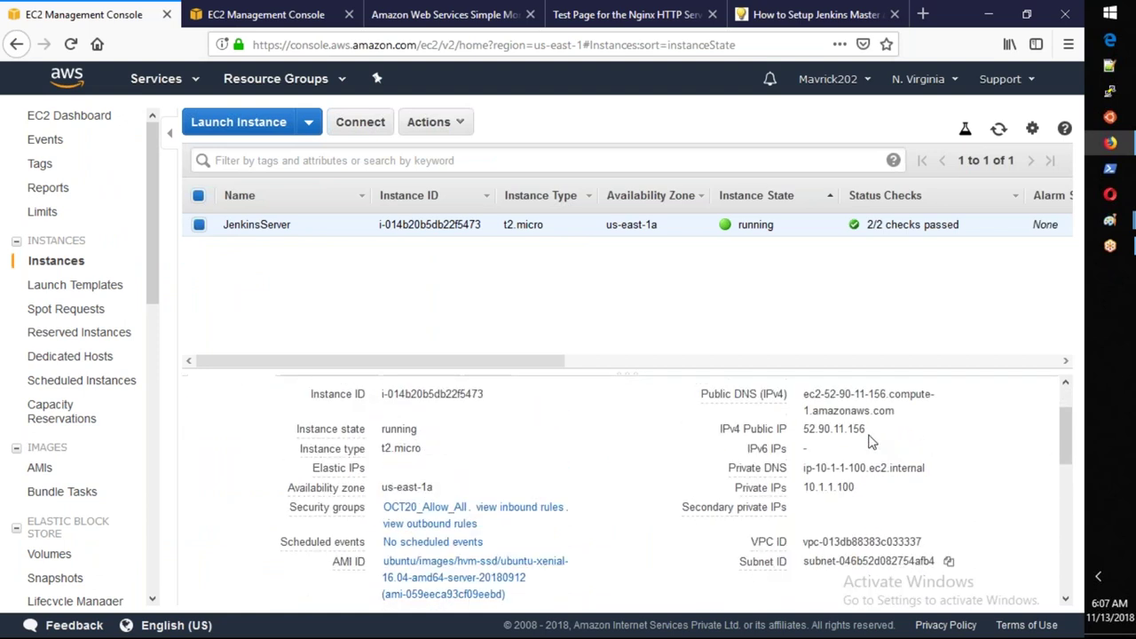
{"action": "scroll", "coordinate": [870, 443], "scroll_direction": "up", "scroll_amount": 1}
{"action": "left_click", "coordinate": [907, 472]}
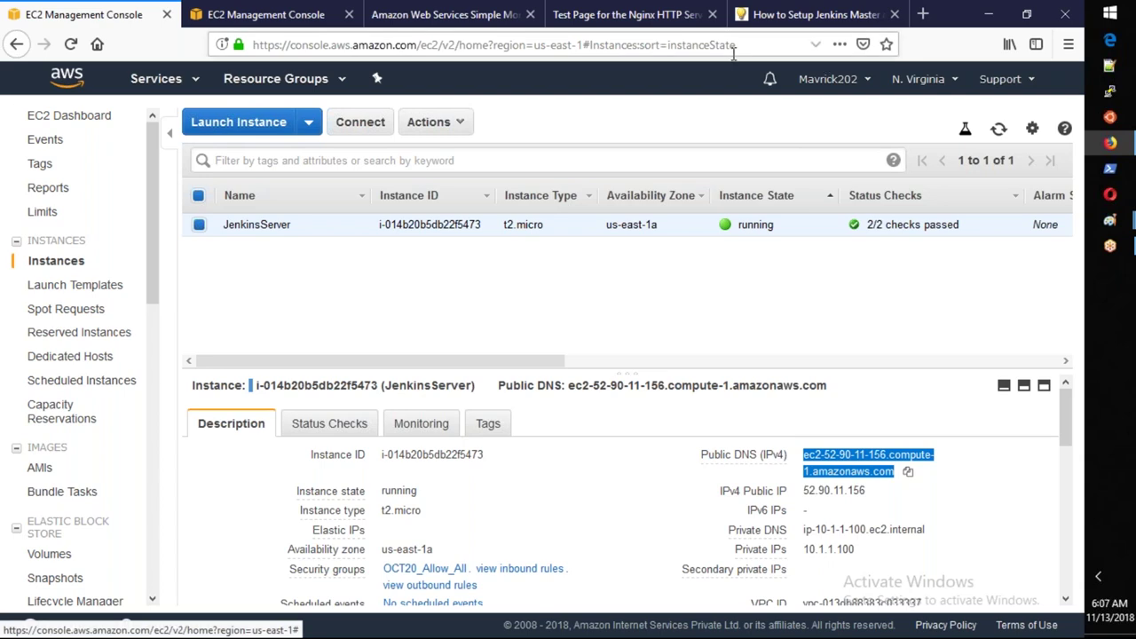
{"action": "left_click", "coordinate": [923, 14]}
{"action": "key", "text": "ctrl+v"}
{"action": "key", "text": "Return"}
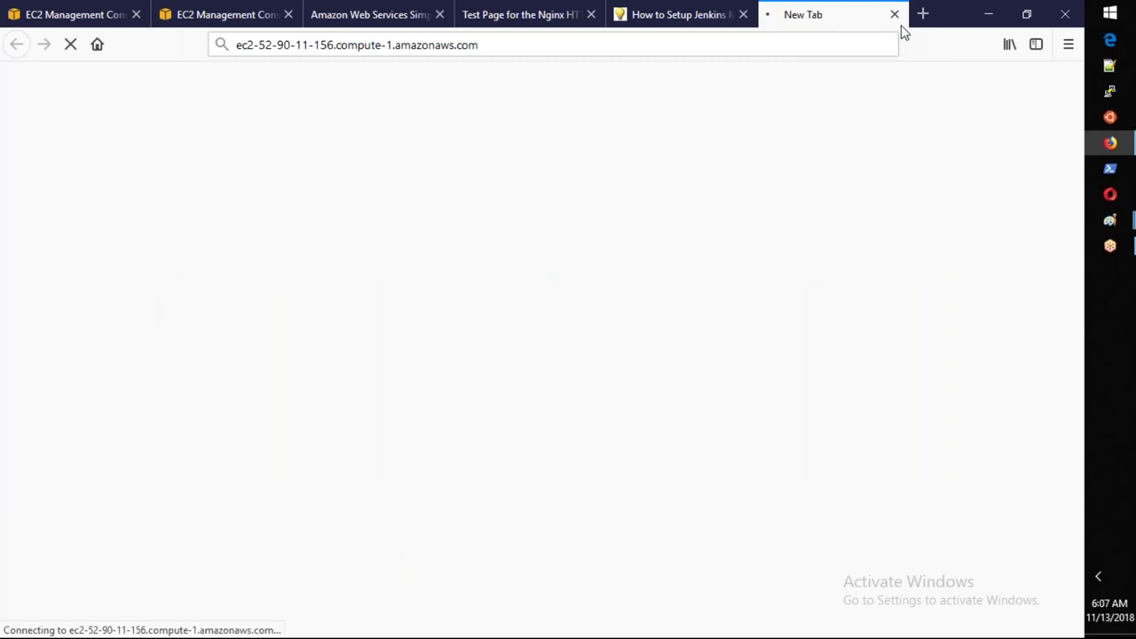
{"action": "left_click", "coordinate": [1109, 92]}
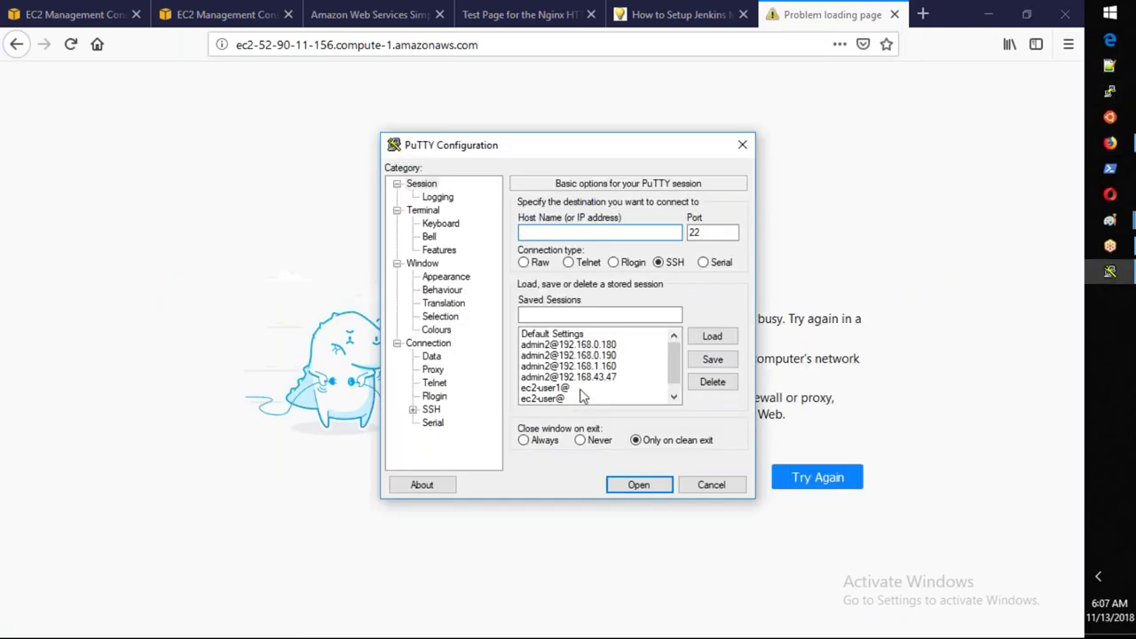
Load the saved session and connect as ubuntu@ the instance DNS, accepting the host key.
{"action": "left_click", "coordinate": [560, 400]}
{"action": "left_click", "coordinate": [712, 337]}
{"action": "left_click_drag", "start_coordinate": [622, 233], "coordinate": [435, 235]}
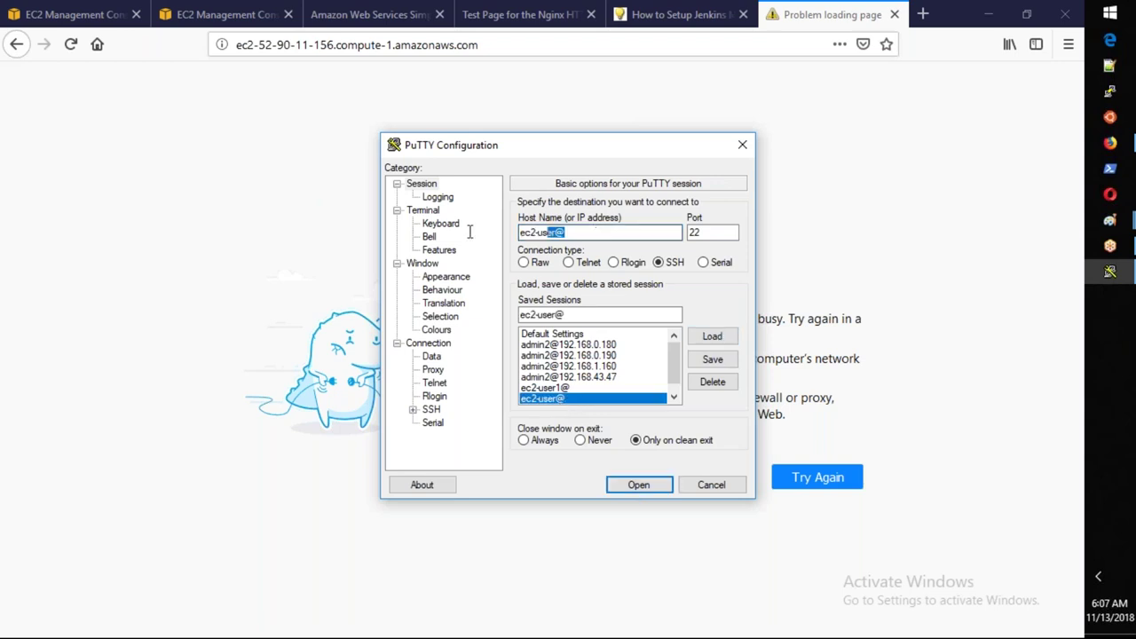
{"action": "type", "text": "ubuntu"}
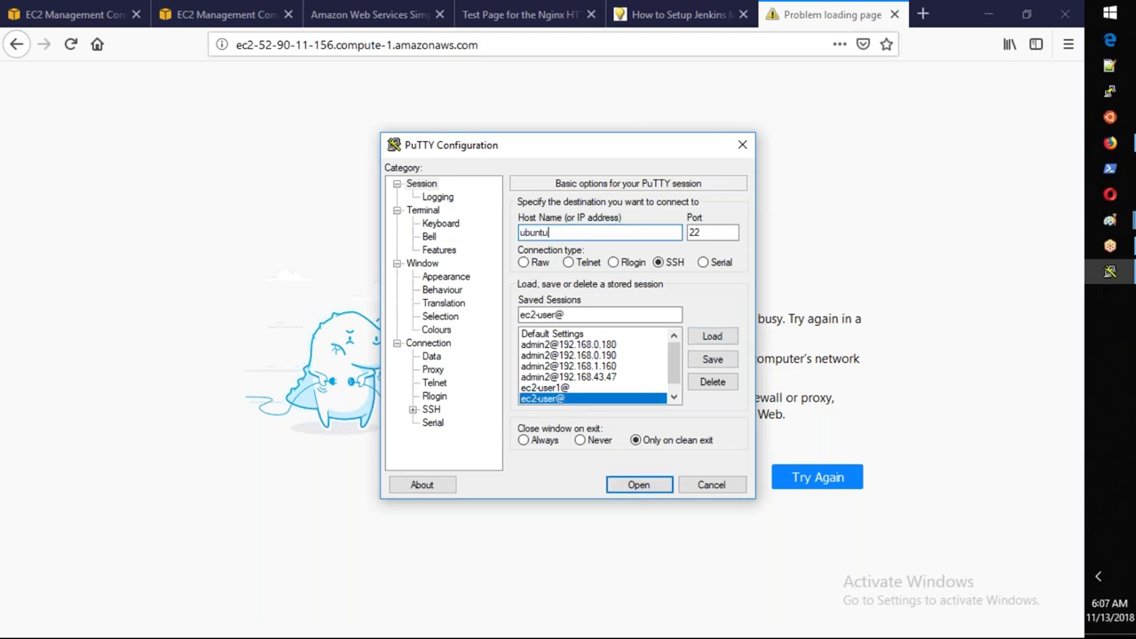
{"action": "type", "text": "@"}
{"action": "key", "text": "ctrl+v"}
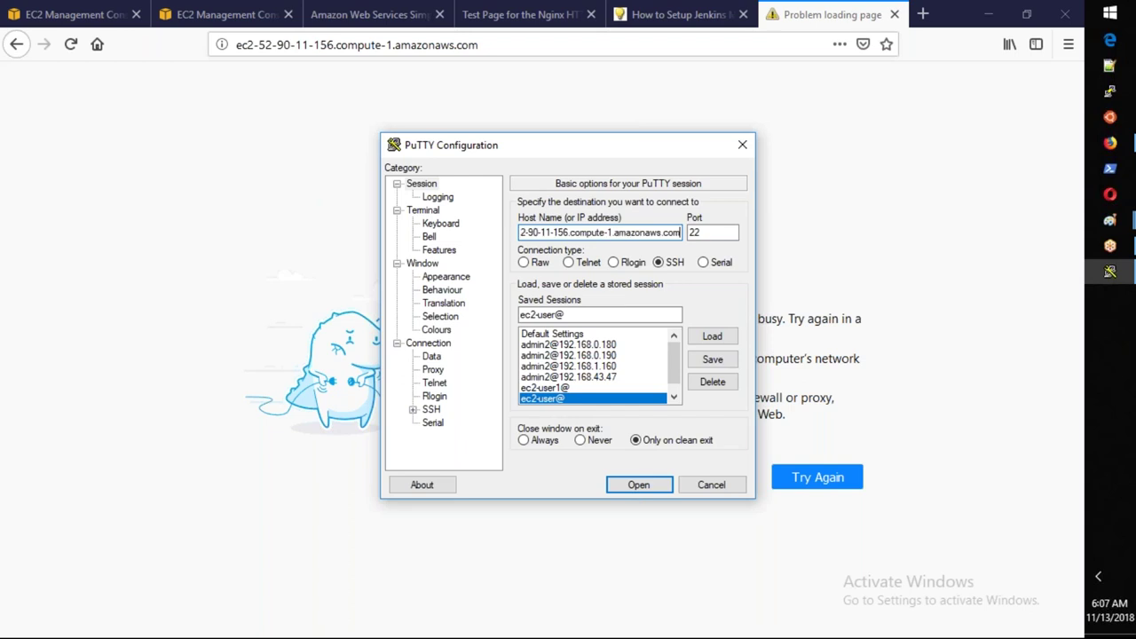
{"action": "key", "text": "Return"}
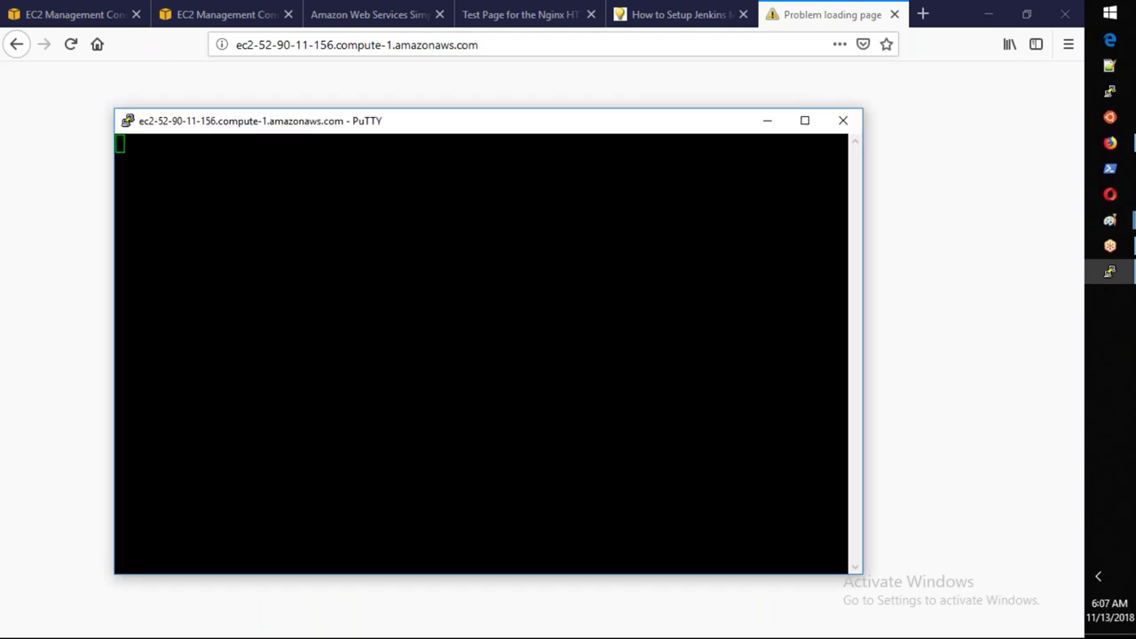
{"action": "left_click", "coordinate": [527, 435]}
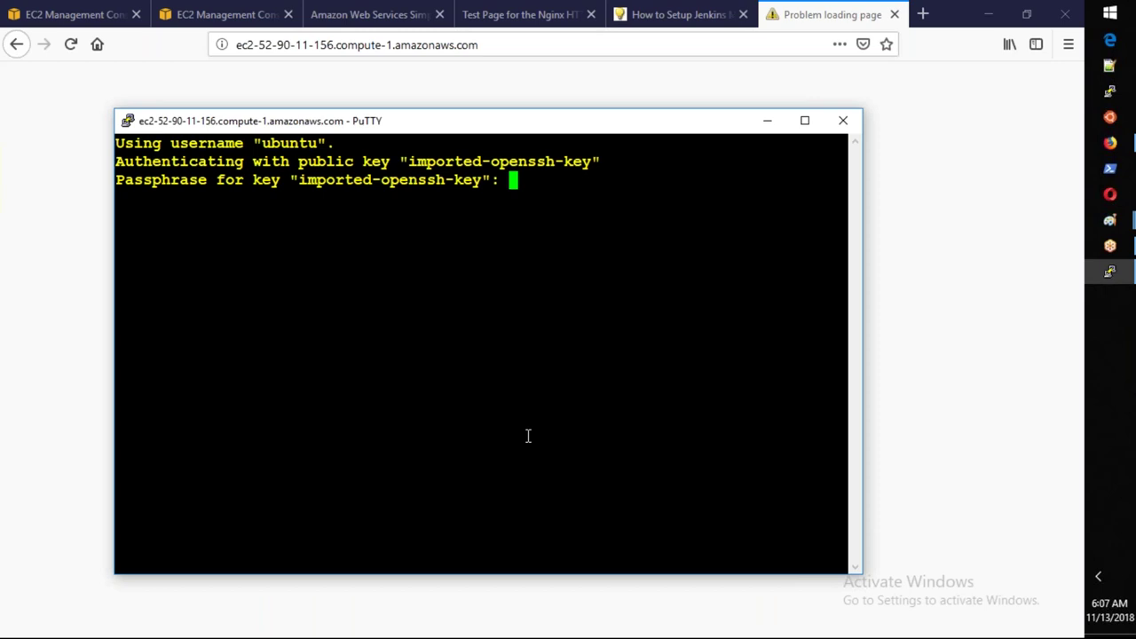
{"action": "key", "text": "Return"}
Become root with 'sudo su -', run 'service jenkins start', and retry the server page.
{"action": "type", "text": "sudo su -"}
{"action": "key", "text": "Return"}
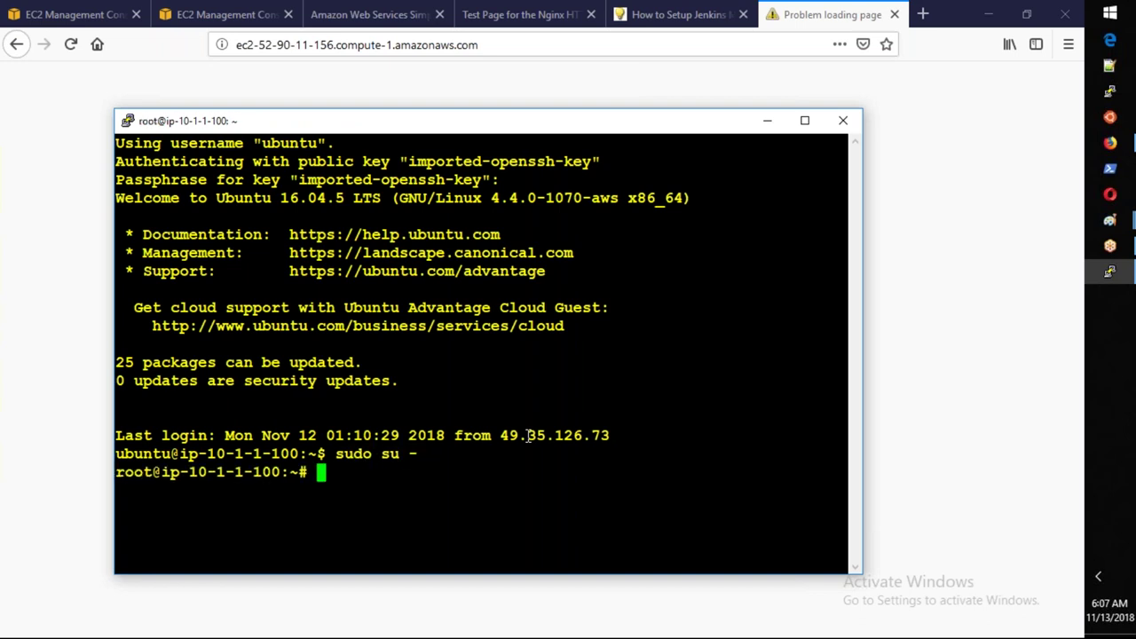
{"action": "type", "text": "service "}
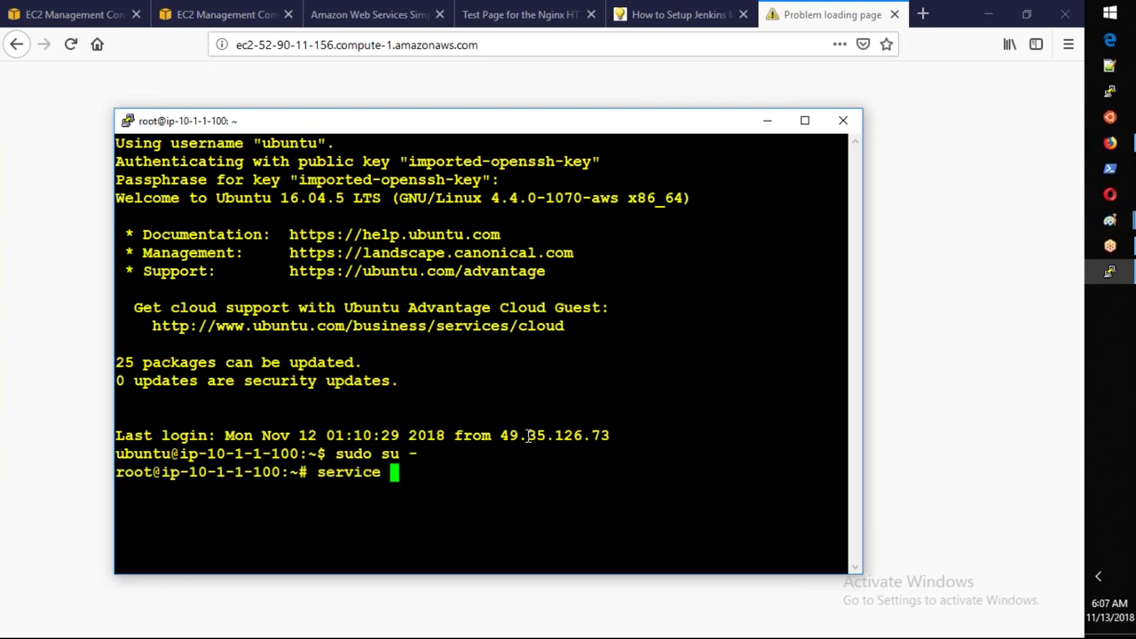
{"action": "type", "text": "jenkins start"}
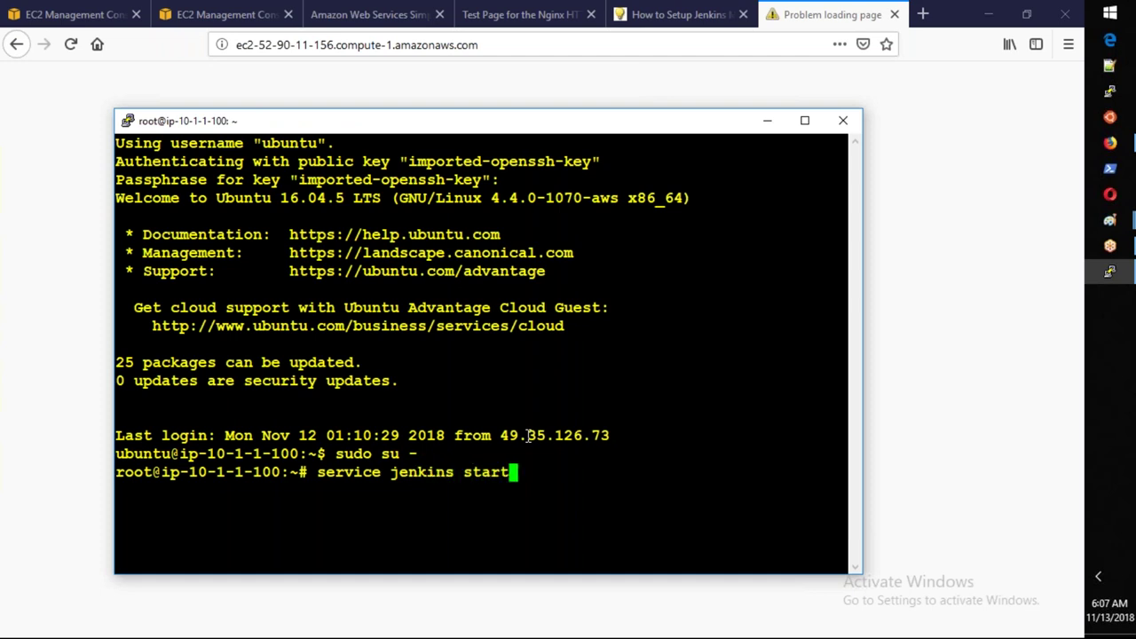
{"action": "key", "text": "Return"}
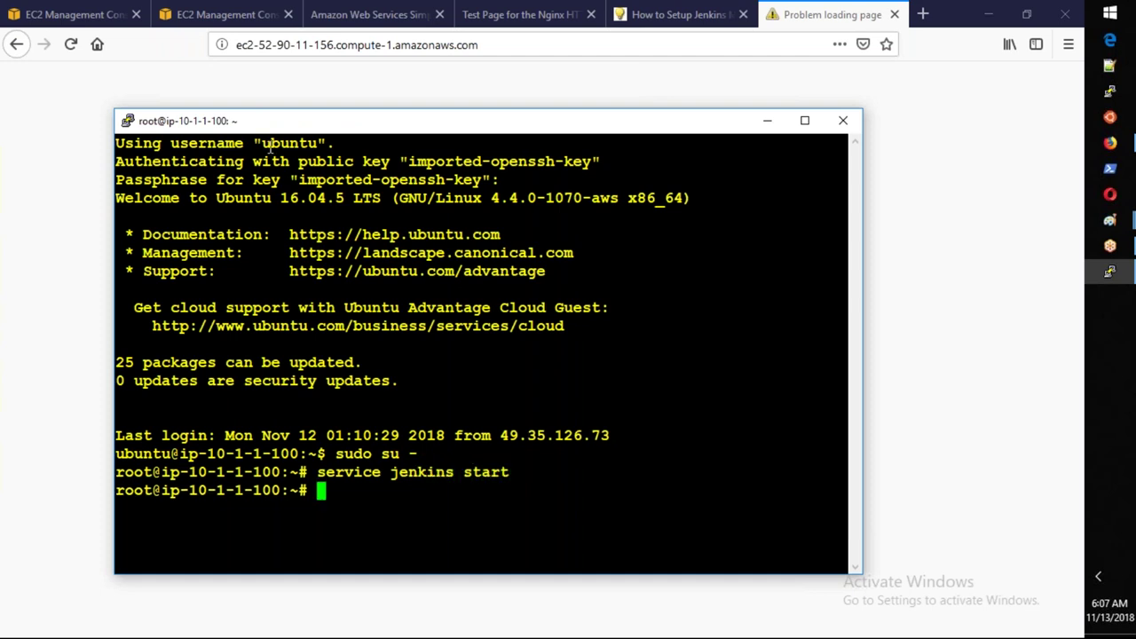
{"action": "left_click", "coordinate": [73, 44]}
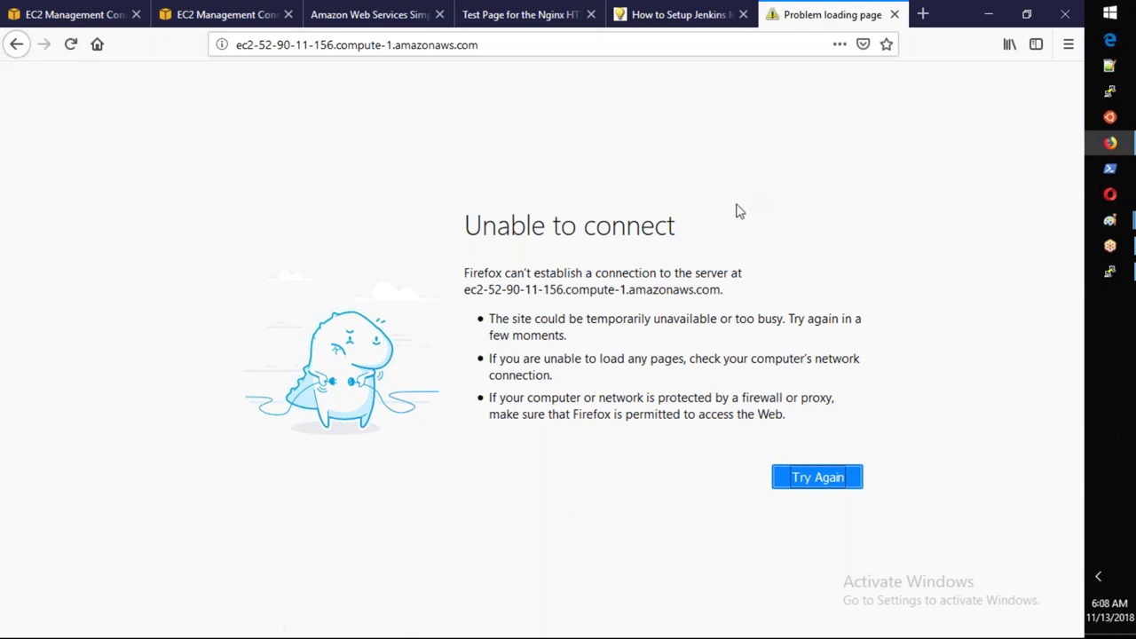
{"action": "key", "text": "alt+Tab"}
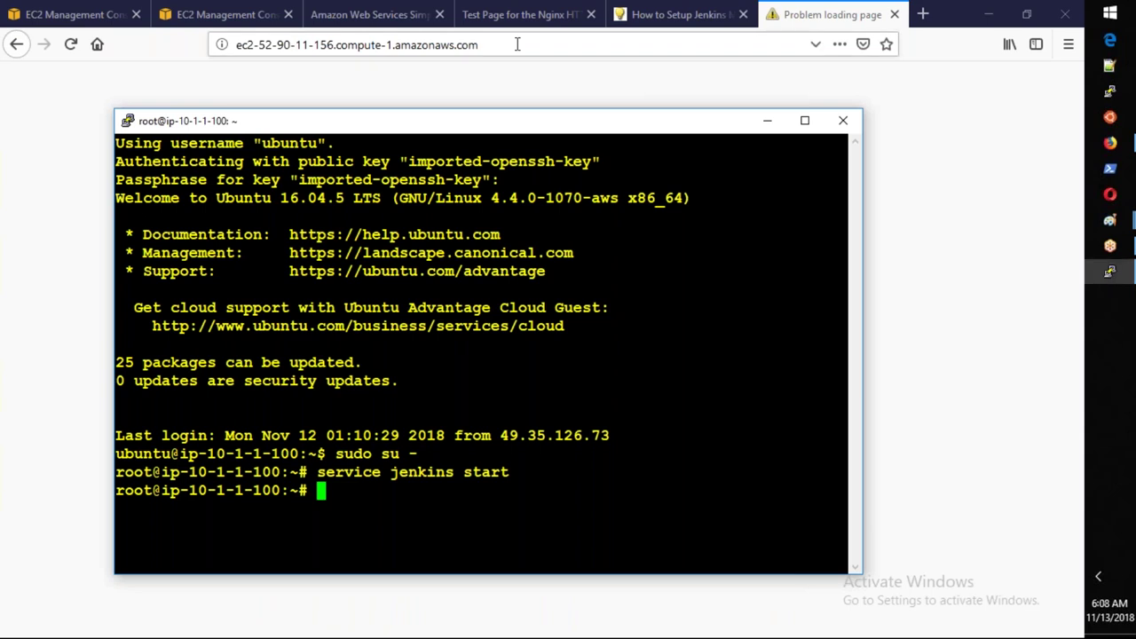
{"action": "left_click", "coordinate": [551, 46]}
Load the server on port 8080 and enter 'admin' as the Jenkins username.
{"action": "type", "text": ":8080"}
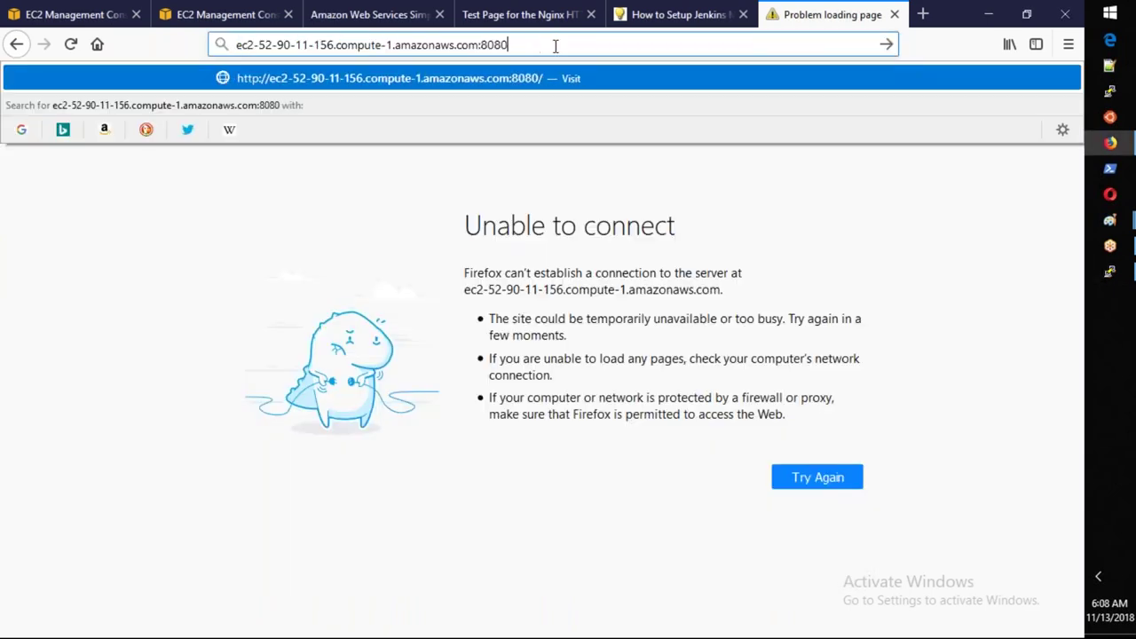
{"action": "key", "text": "Return"}
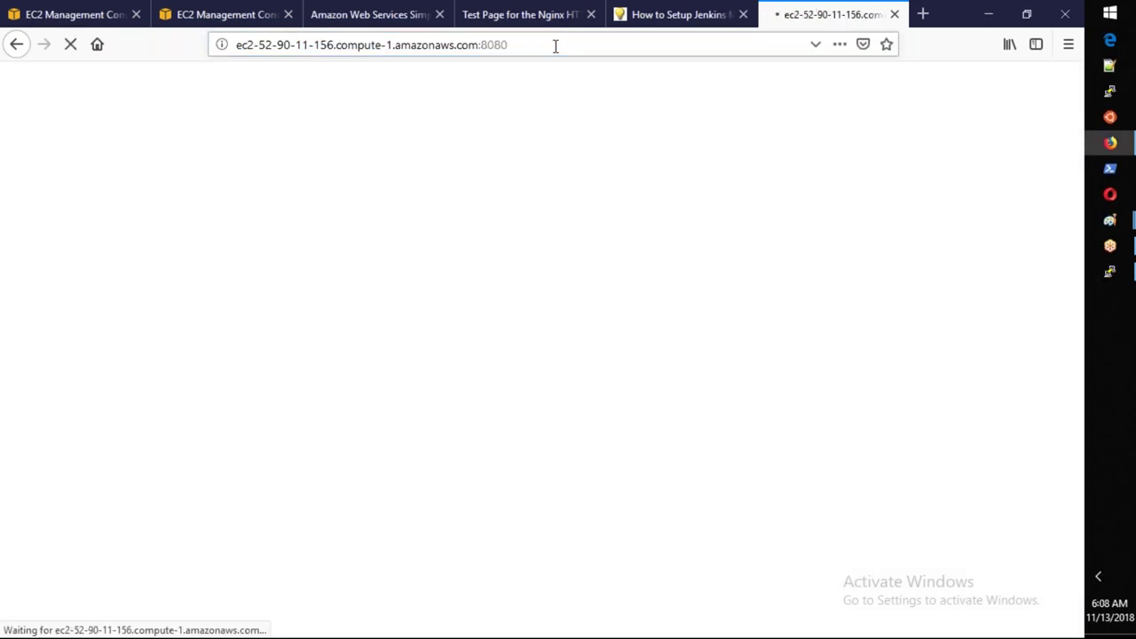
{"action": "type", "text": "admin"}
{"action": "key", "text": "Tab"}
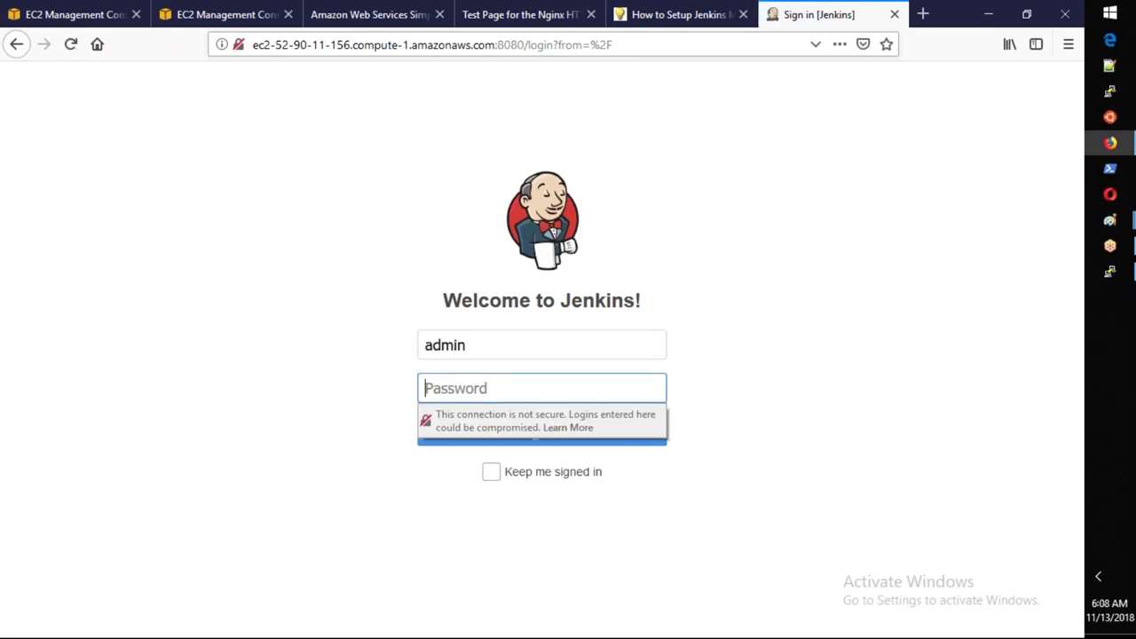
Print /var/lib/jenkins/secrets/initialAdminPassword in PuTTY and copy the password.
{"action": "key", "text": "alt+Tab"}
{"action": "type", "text": "/var/"}
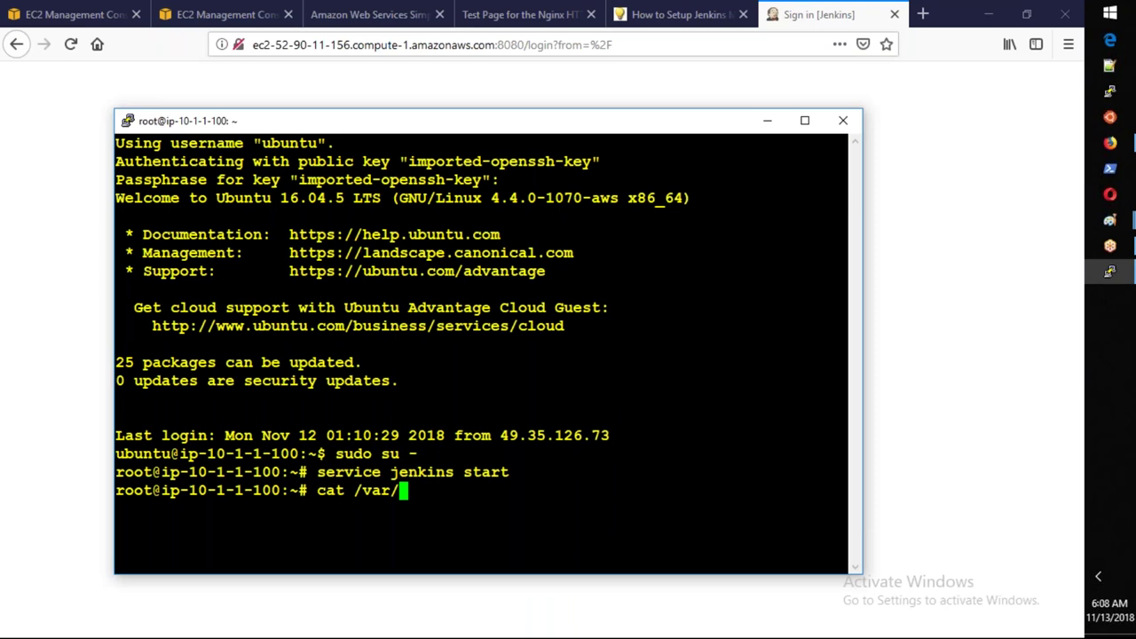
{"action": "type", "text": "lib/jenkins/secret"}
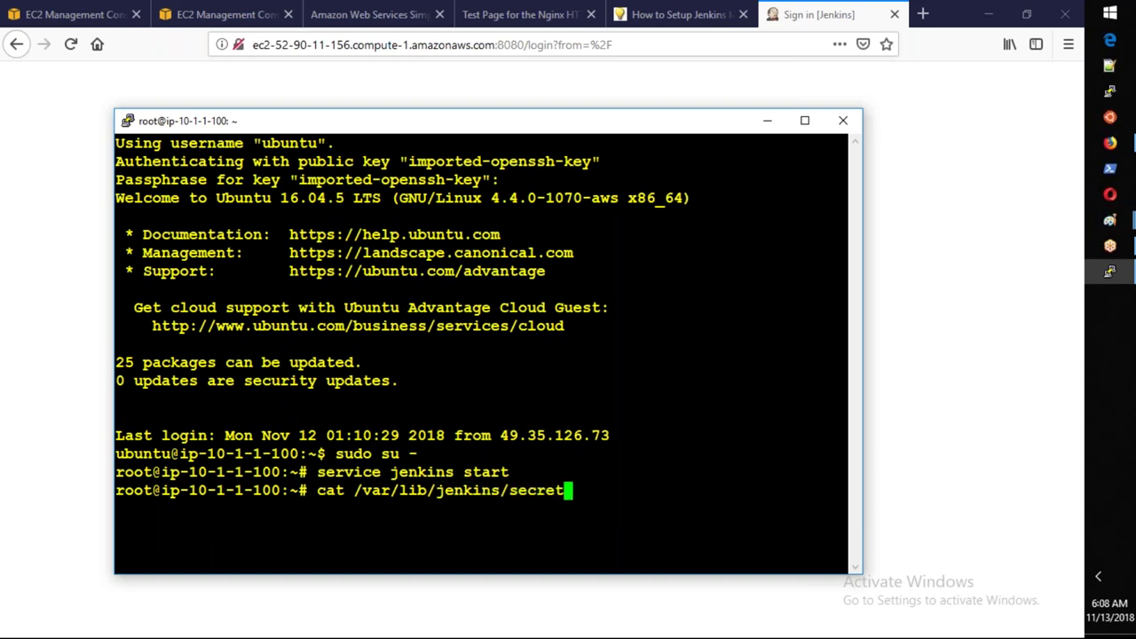
{"action": "type", "text": "s/in"}
{"action": "key", "text": "Tab"}
{"action": "key", "text": "Return"}
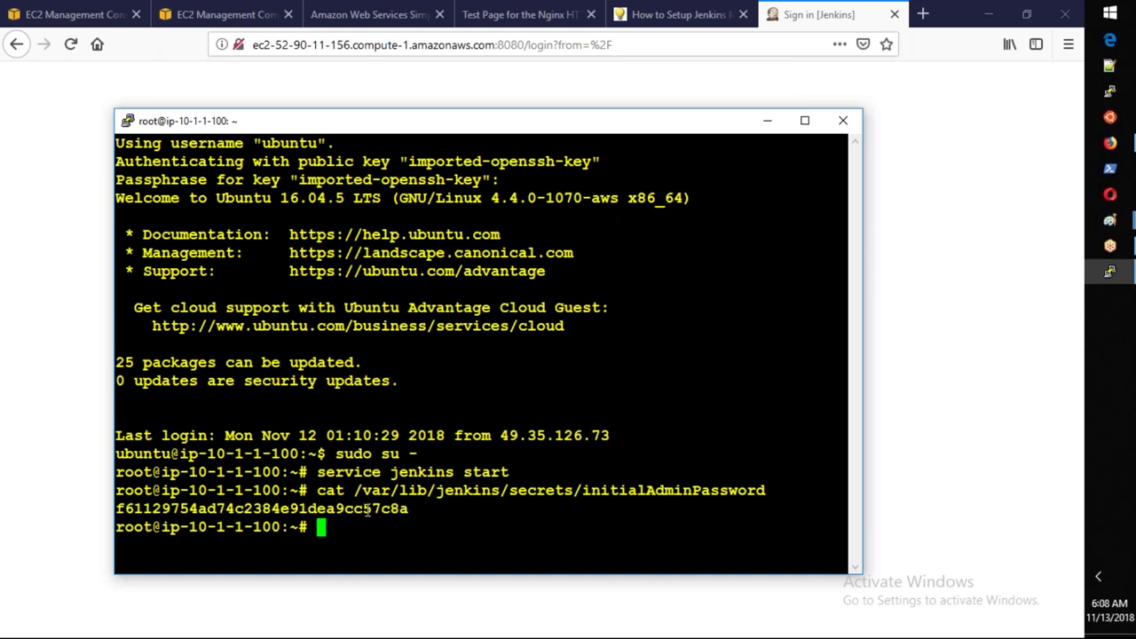
{"action": "double_click", "coordinate": [369, 508]}
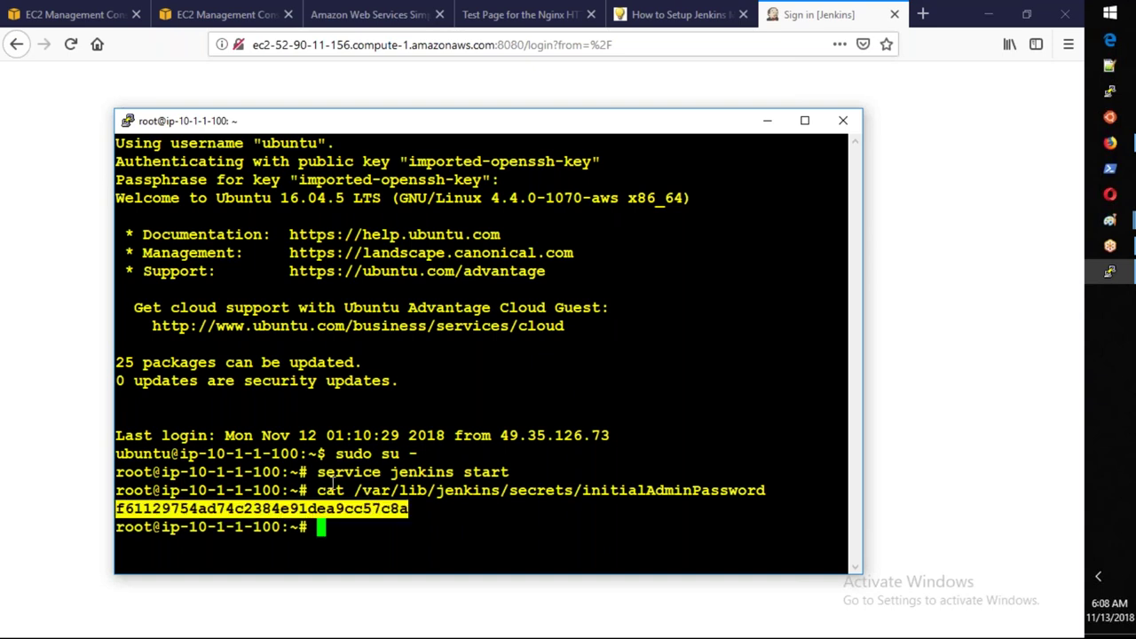
Sign in to Jenkins with the pasted admin password, decline saving the login, and return to the tutorial.
{"action": "key", "text": "alt+Tab"}
{"action": "key", "text": "ctrl+v"}
{"action": "left_click", "coordinate": [636, 451]}
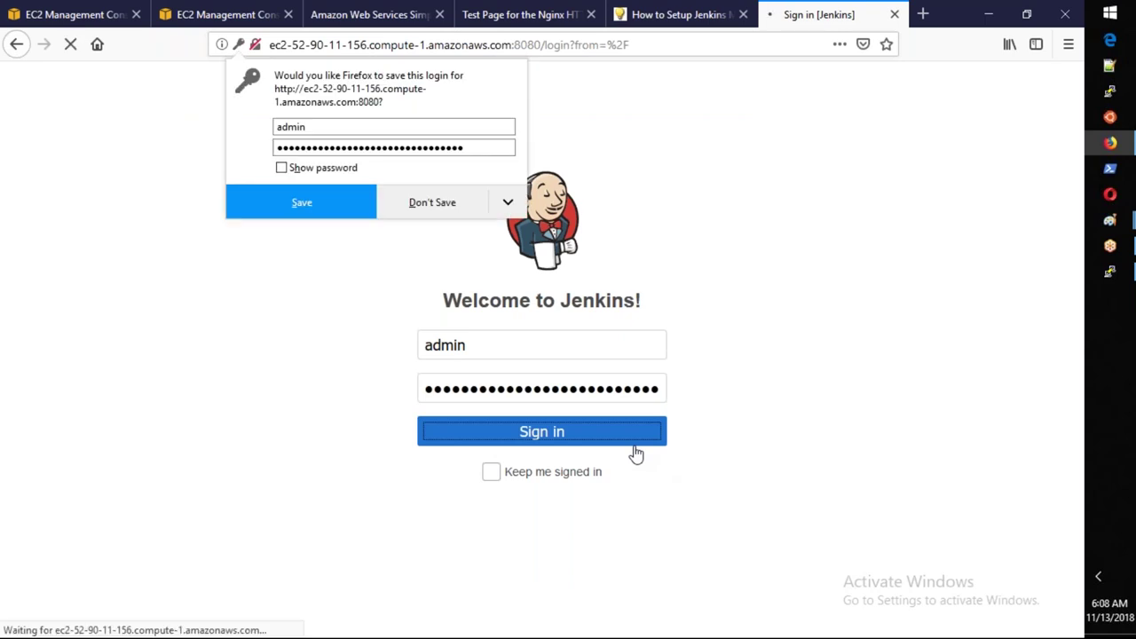
{"action": "left_click", "coordinate": [435, 204]}
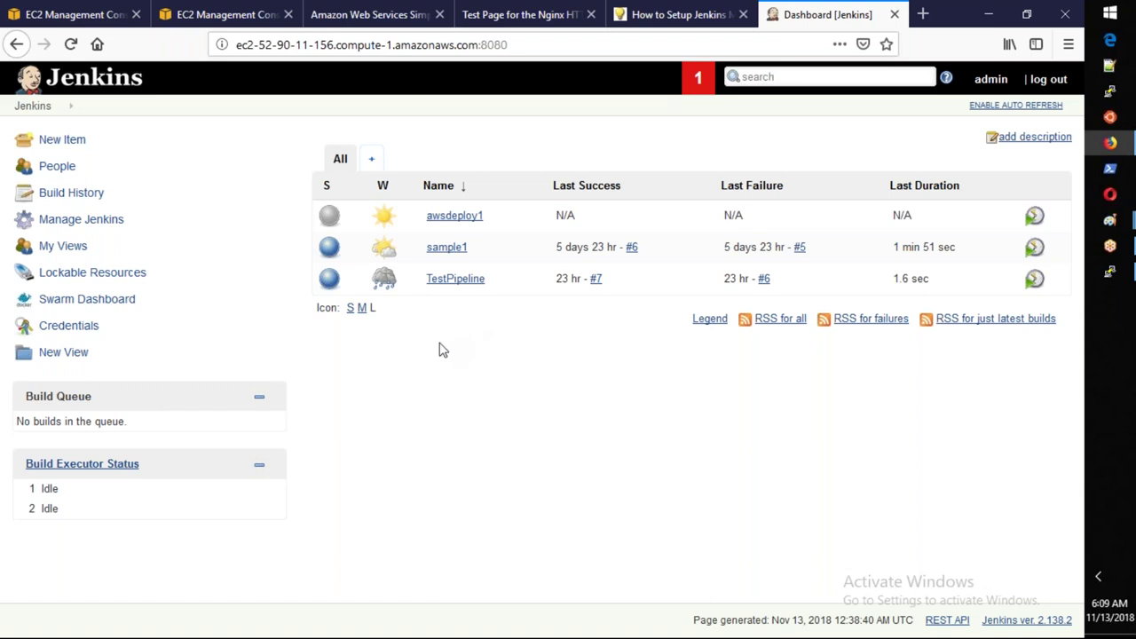
{"action": "left_click", "coordinate": [673, 13]}
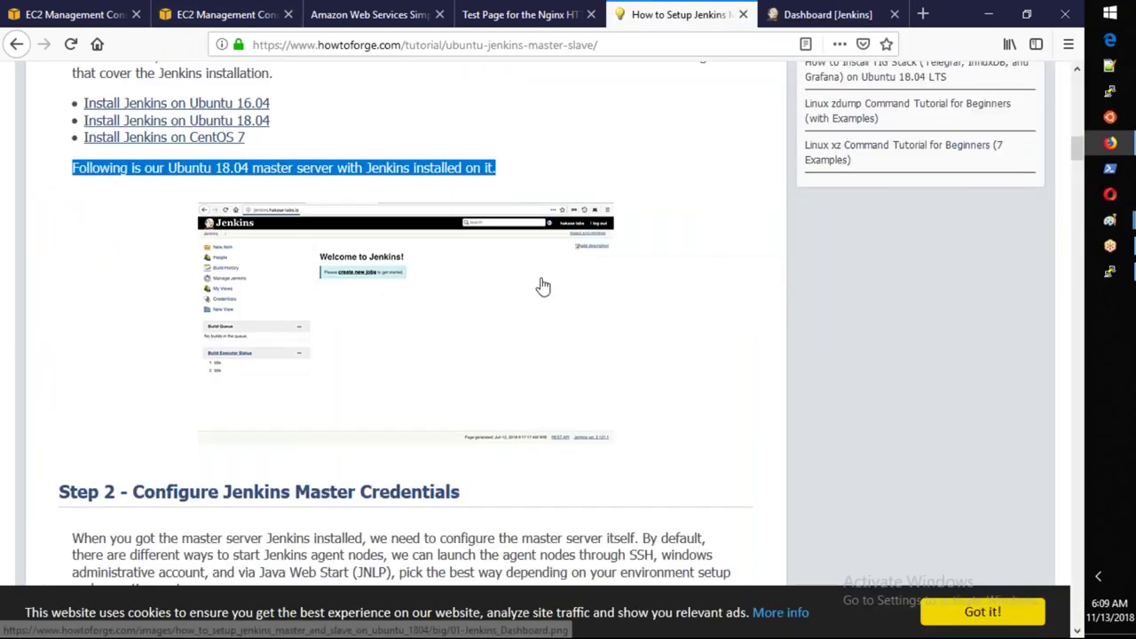
{"action": "scroll", "coordinate": [543, 285], "scroll_direction": "down", "scroll_amount": 1}
Scroll to Step 2 and highlight the Configure Jenkins Master Credentials heading.
{"action": "scroll", "coordinate": [399, 355], "scroll_direction": "down", "scroll_amount": 2}
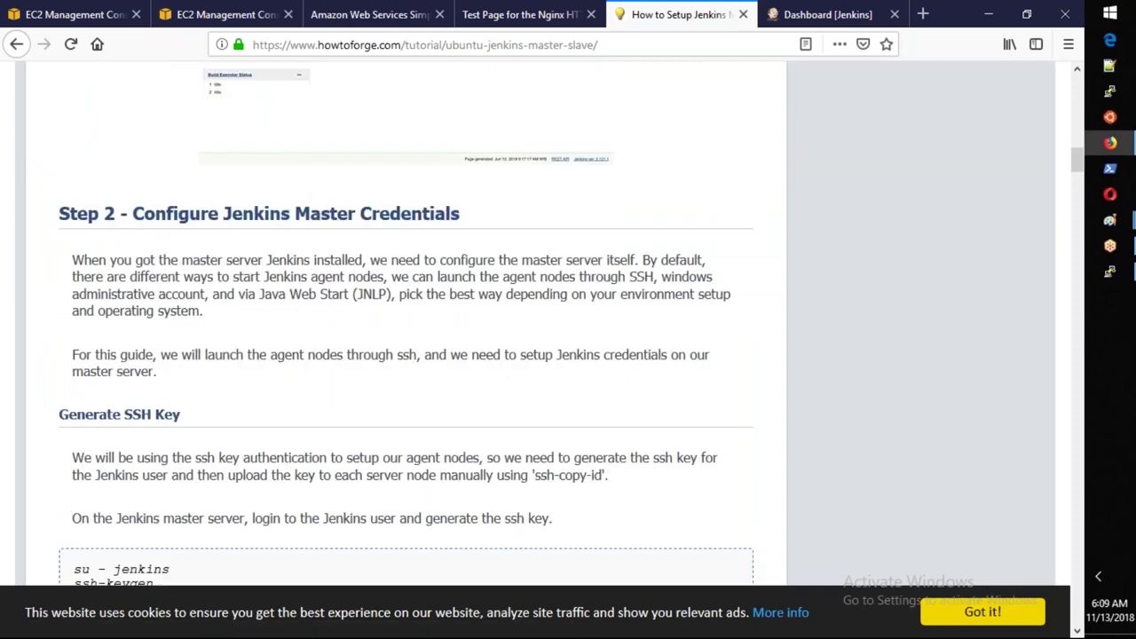
{"action": "scroll", "coordinate": [500, 310], "scroll_direction": "down", "scroll_amount": 1}
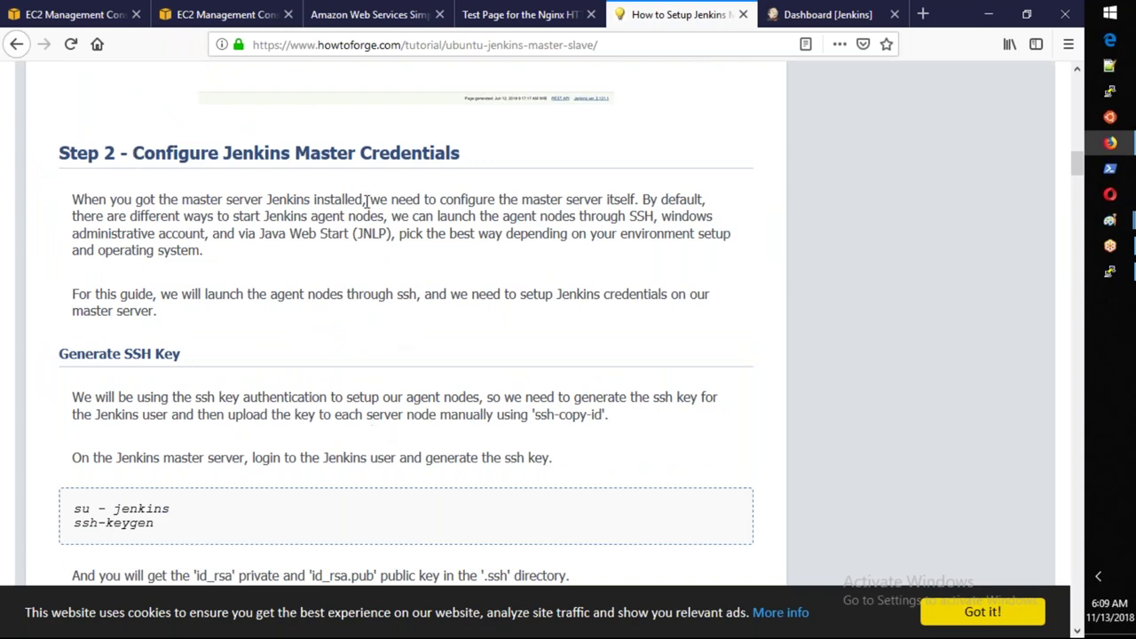
{"action": "left_click_drag", "start_coordinate": [460, 153], "coordinate": [141, 154]}
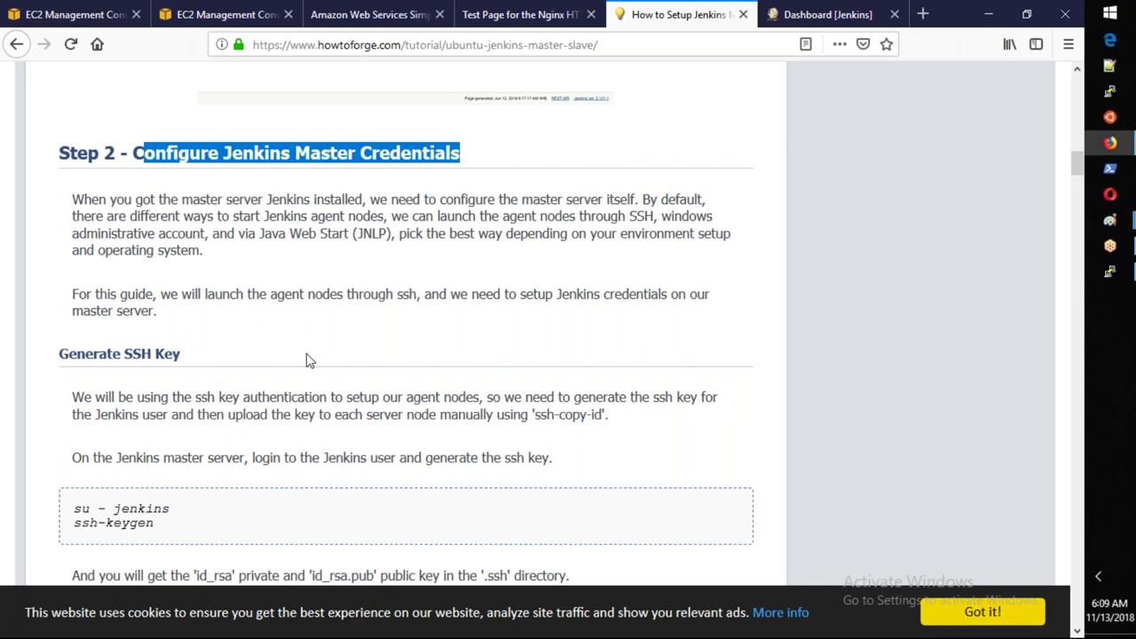
Scroll to the Generate SSH Key commands, select them, and bring PuTTY forward.
{"action": "scroll", "coordinate": [306, 359], "scroll_direction": "down", "scroll_amount": 1}
{"action": "scroll", "coordinate": [306, 360], "scroll_direction": "down", "scroll_amount": 2}
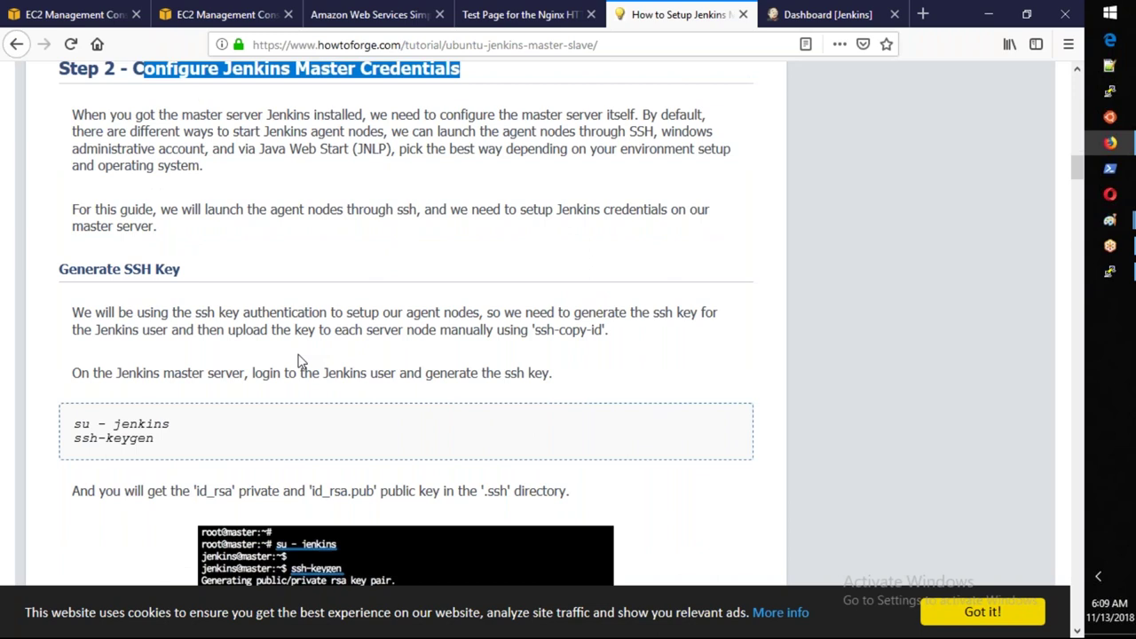
{"action": "scroll", "coordinate": [299, 361], "scroll_direction": "down", "scroll_amount": 4}
{"action": "left_click_drag", "start_coordinate": [155, 269], "coordinate": [75, 251]}
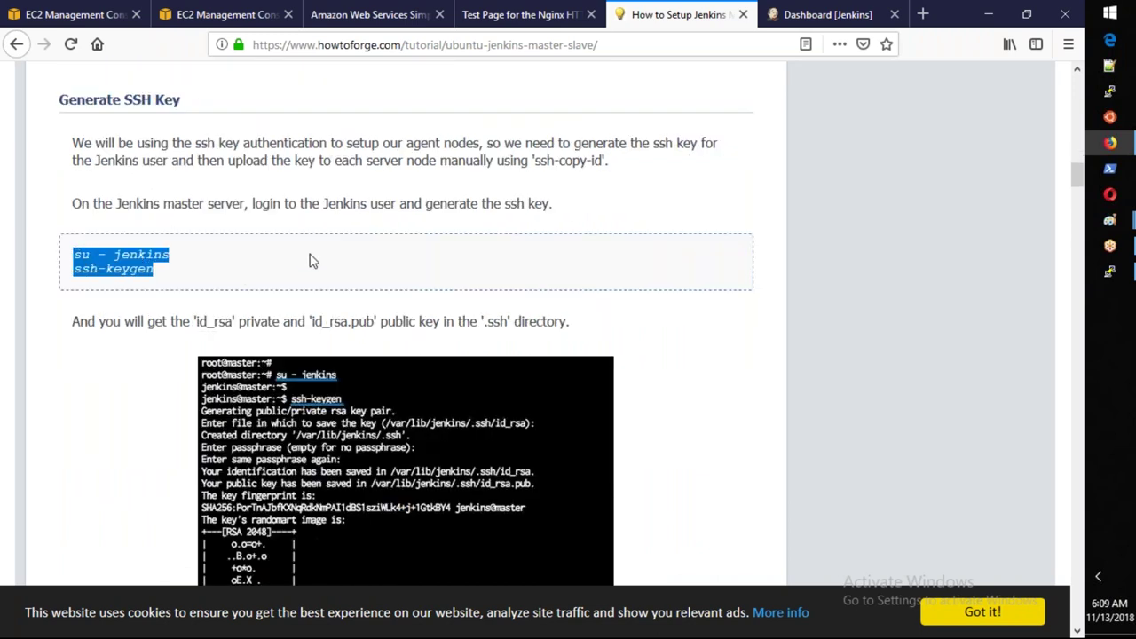
{"action": "mouse_move", "coordinate": [1109, 271]}
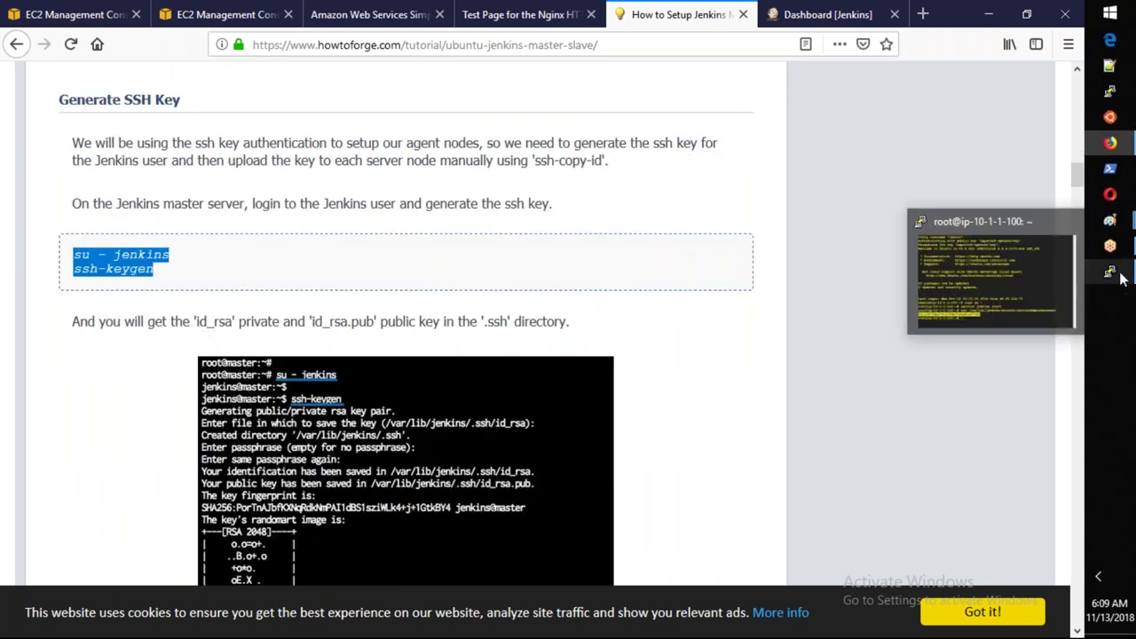
{"action": "left_click", "coordinate": [991, 279]}
Clear the terminal, run 'cat /etc/passwd' to find the jenkins user, then select ssh-keygen in the tutorial.
{"action": "type", "text": "clear"}
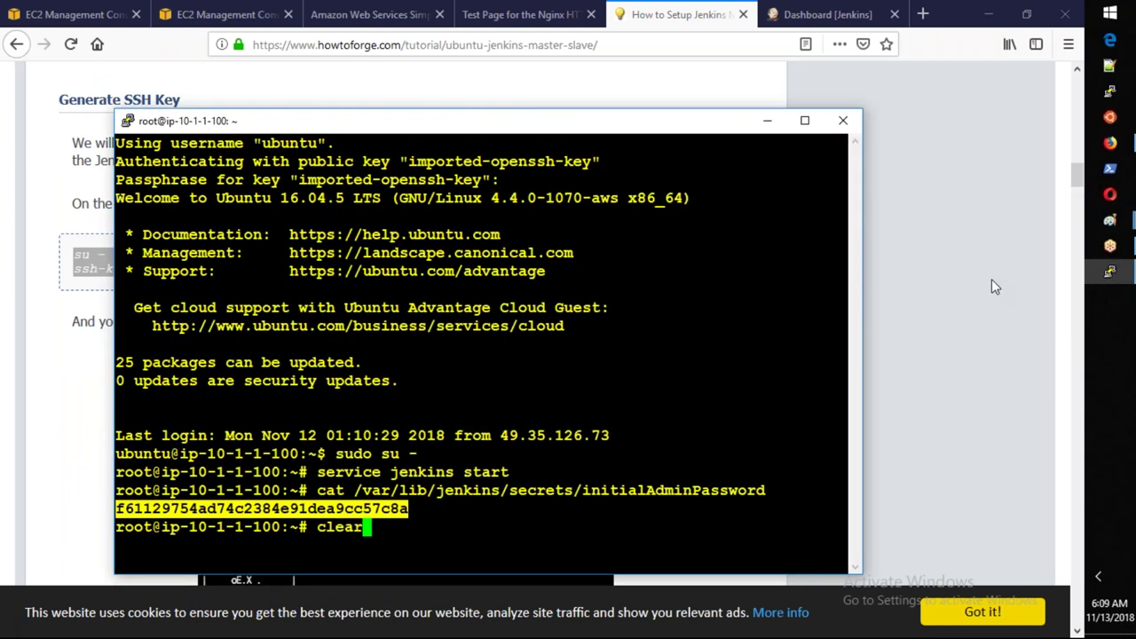
{"action": "key", "text": "Return"}
{"action": "type", "text": "cat /et"}
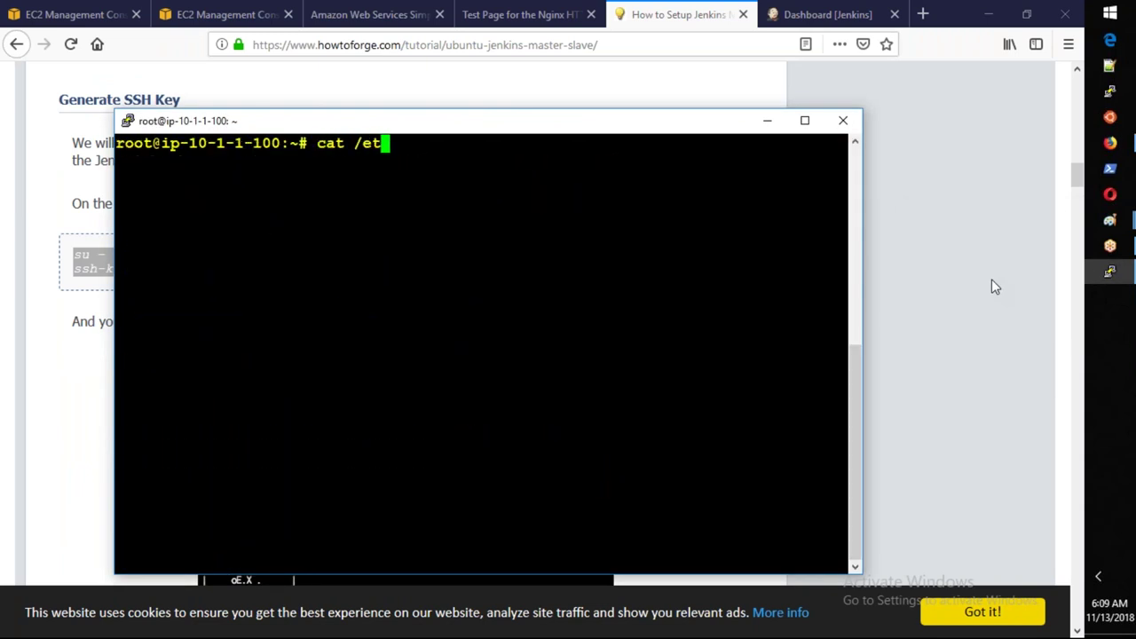
{"action": "type", "text": "c/passwd"}
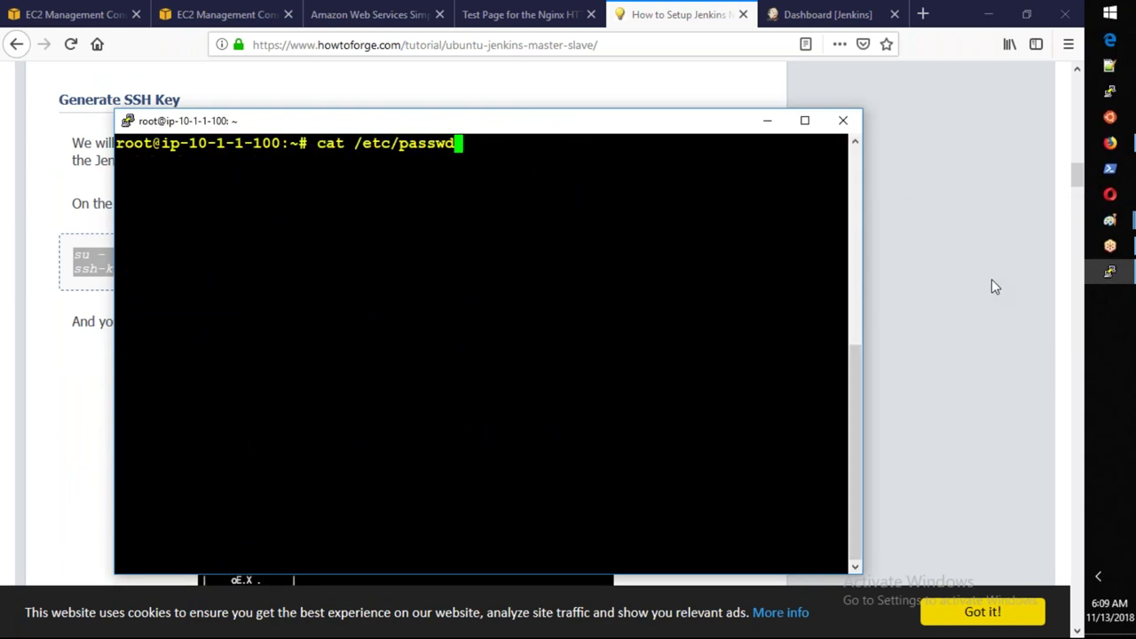
{"action": "key", "text": "Return"}
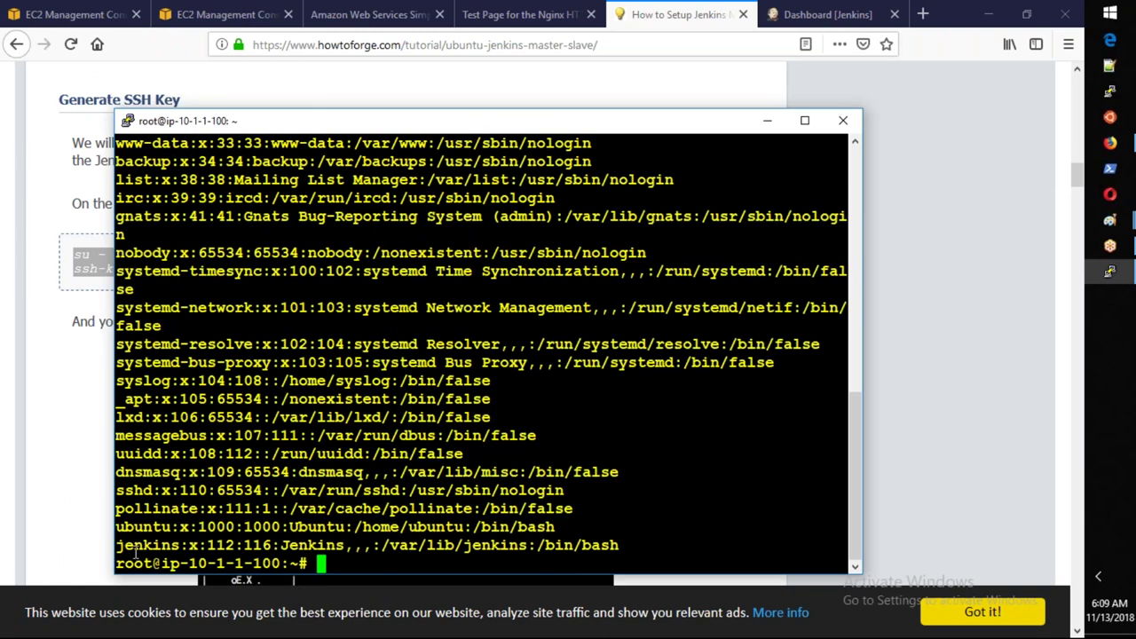
{"action": "left_click_drag", "start_coordinate": [116, 545], "coordinate": [181, 546]}
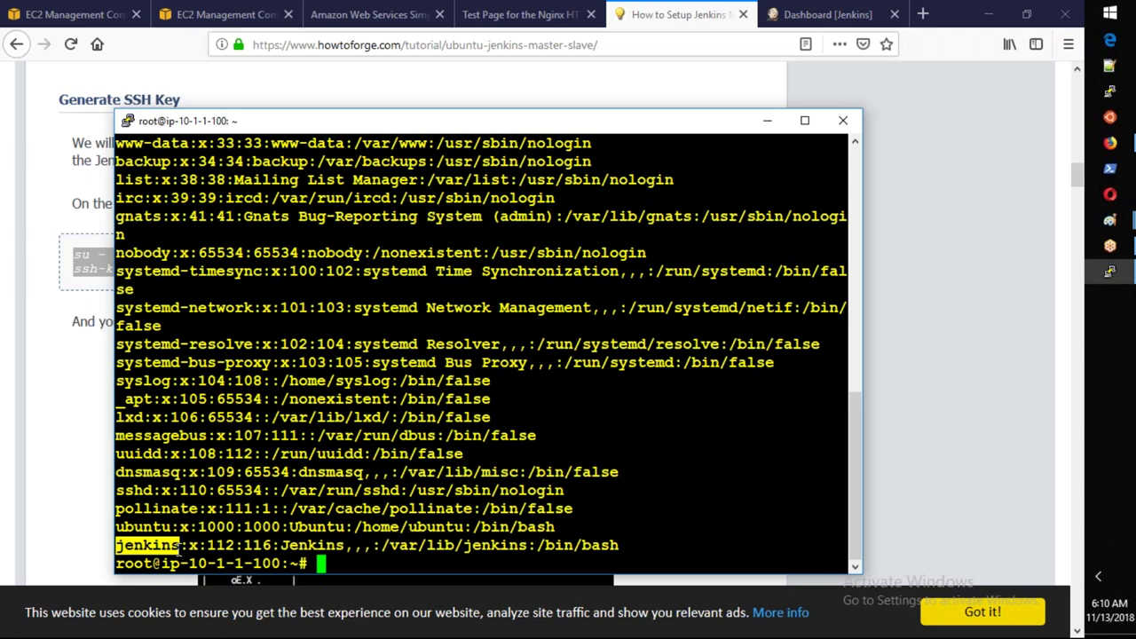
{"action": "key", "text": "alt+Tab"}
{"action": "mouse_move", "coordinate": [74, 255]}
{"action": "left_mouse_down"}
{"action": "mouse_move", "coordinate": [170, 257]}
{"action": "mouse_move", "coordinate": [73, 271]}
{"action": "left_mouse_up"}
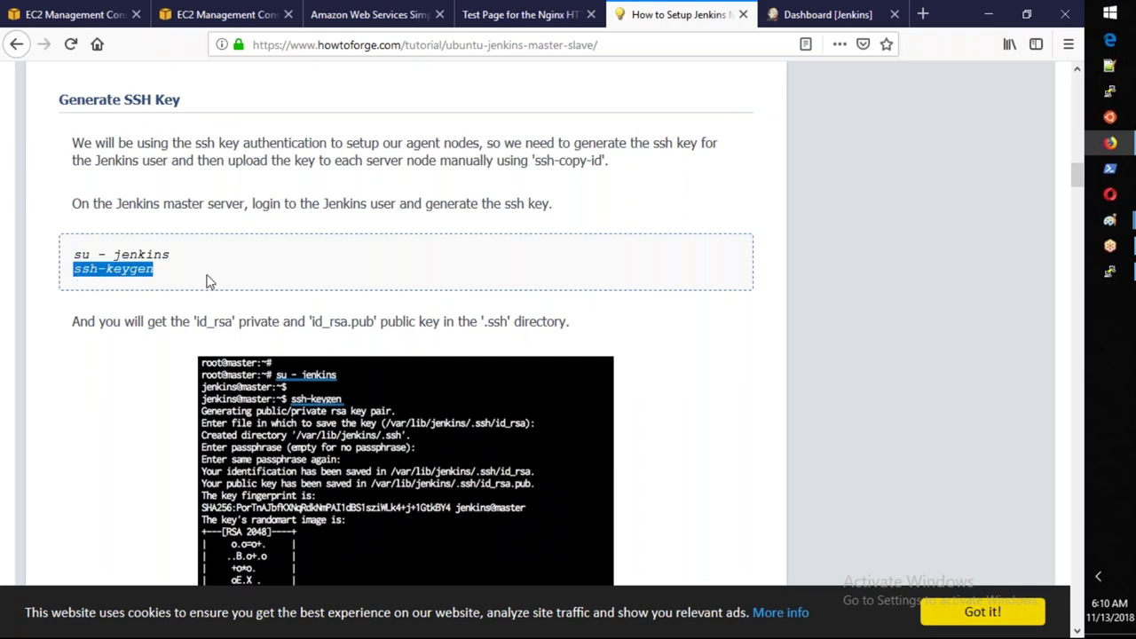
Read ahead through the tutorial, highlighting the phrase 'Java Web Start (JNLP)'.
{"action": "scroll", "coordinate": [210, 281], "scroll_direction": "down", "scroll_amount": 1}
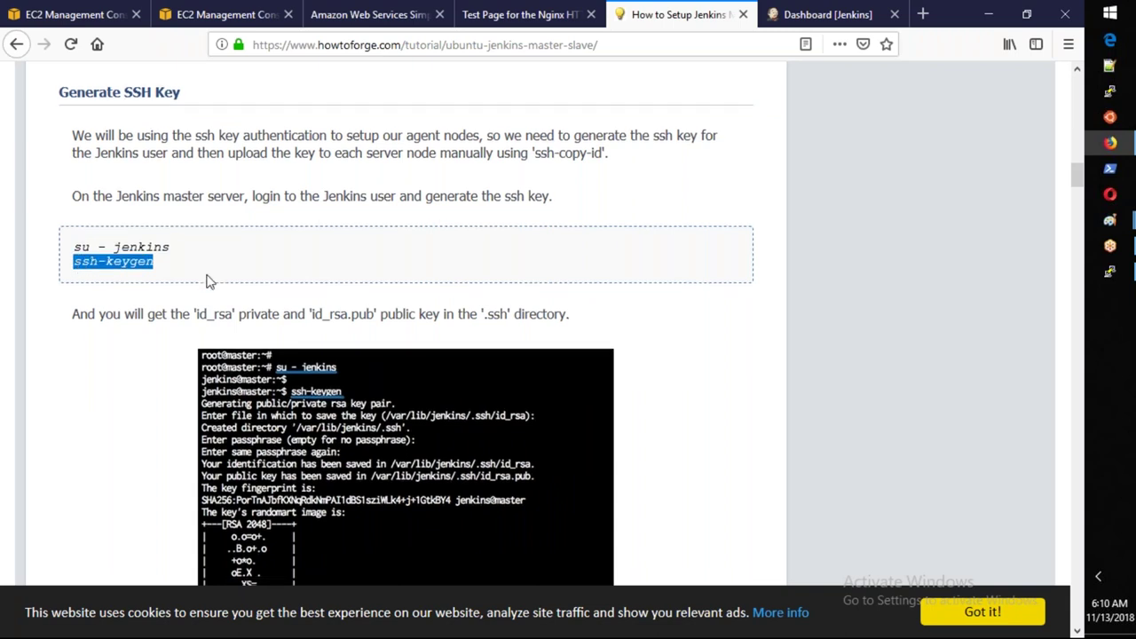
{"action": "scroll", "coordinate": [209, 281], "scroll_direction": "down", "scroll_amount": 1}
{"action": "scroll", "coordinate": [209, 282], "scroll_direction": "down", "scroll_amount": 1}
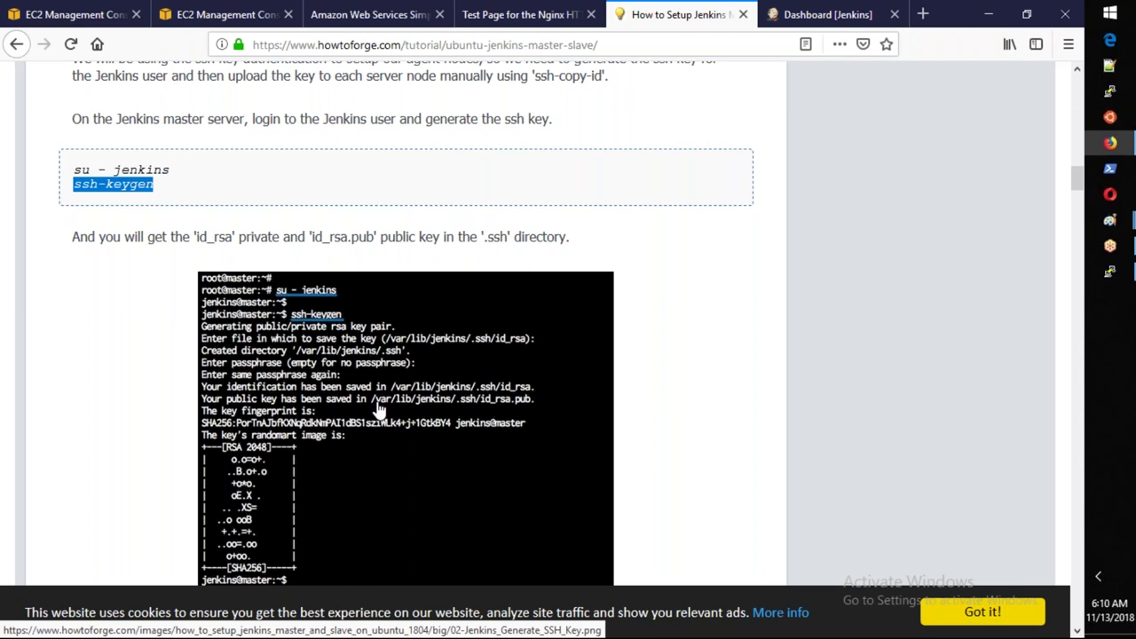
{"action": "scroll", "coordinate": [377, 408], "scroll_direction": "down", "scroll_amount": 8}
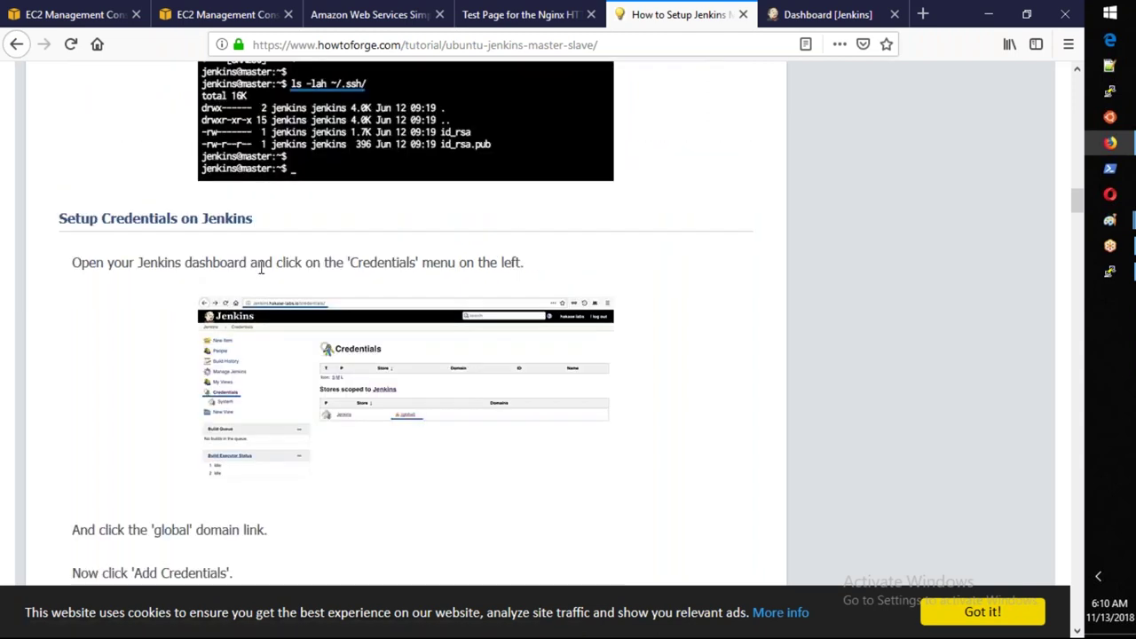
{"action": "scroll", "coordinate": [261, 268], "scroll_direction": "down", "scroll_amount": 5}
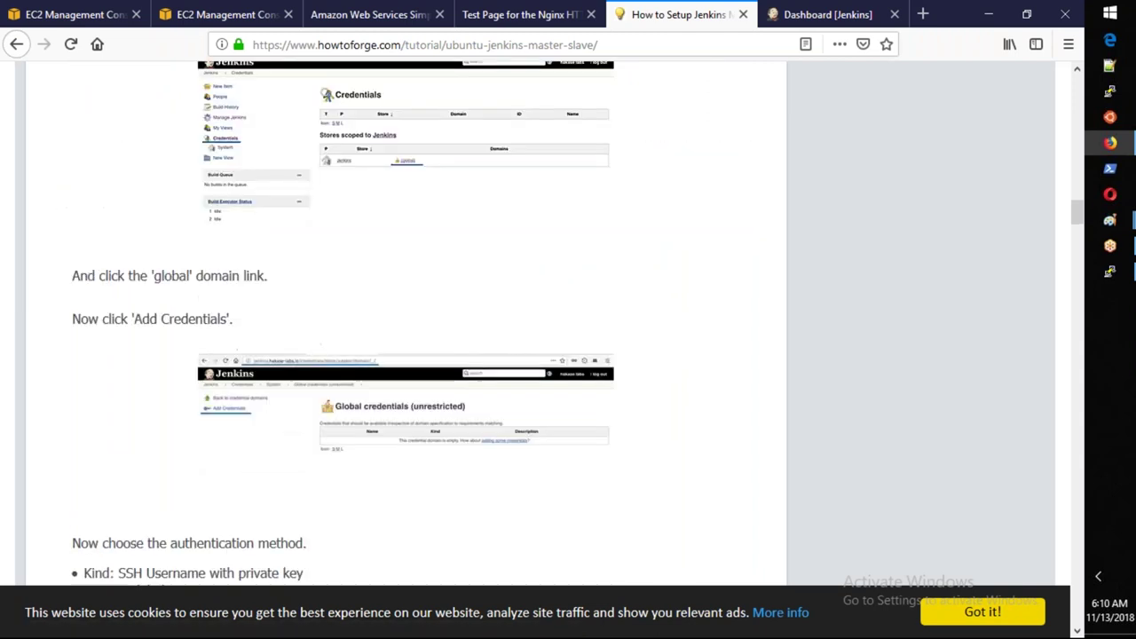
{"action": "scroll", "coordinate": [239, 321], "scroll_direction": "down", "scroll_amount": 1}
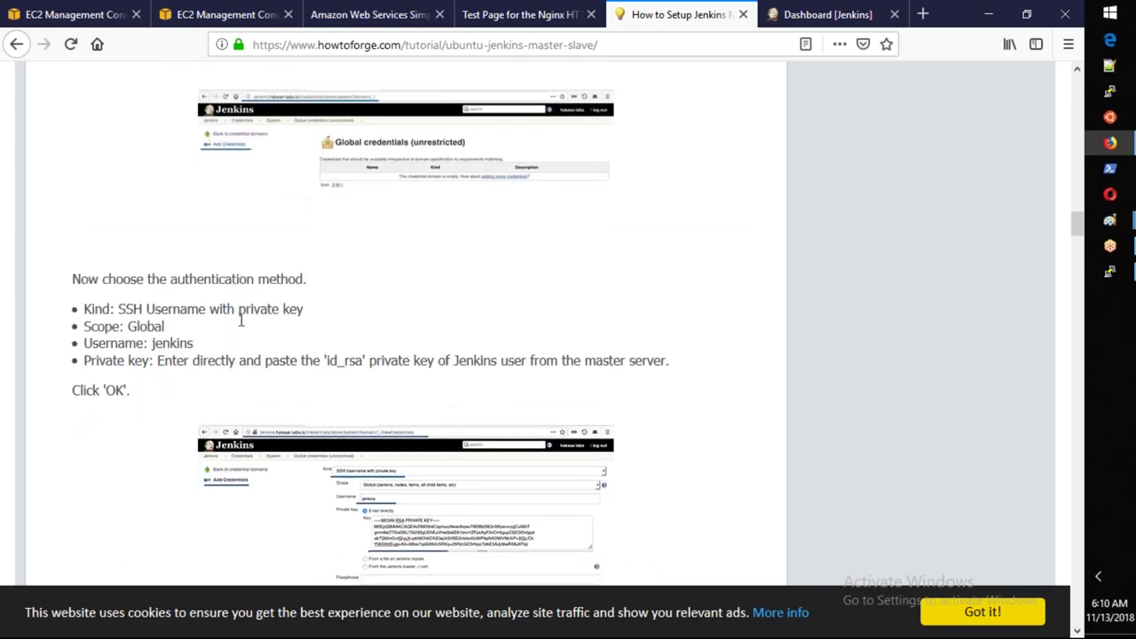
{"action": "scroll", "coordinate": [258, 342], "scroll_direction": "down", "scroll_amount": 2}
{"action": "scroll", "coordinate": [274, 360], "scroll_direction": "down", "scroll_amount": 3}
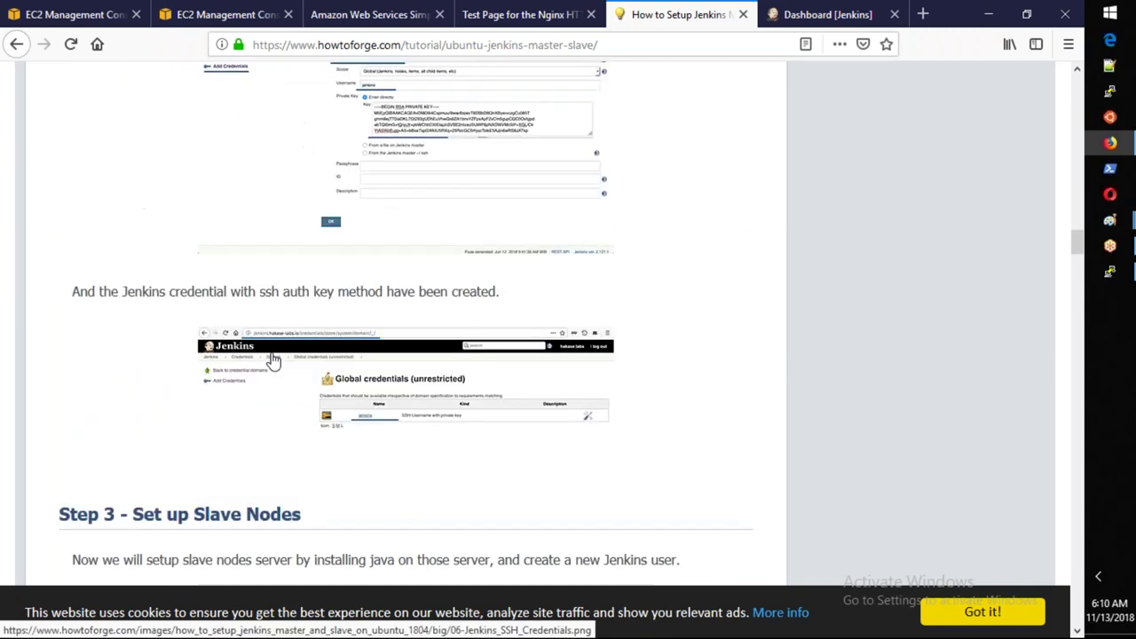
{"action": "scroll", "coordinate": [274, 360], "scroll_direction": "down", "scroll_amount": 3}
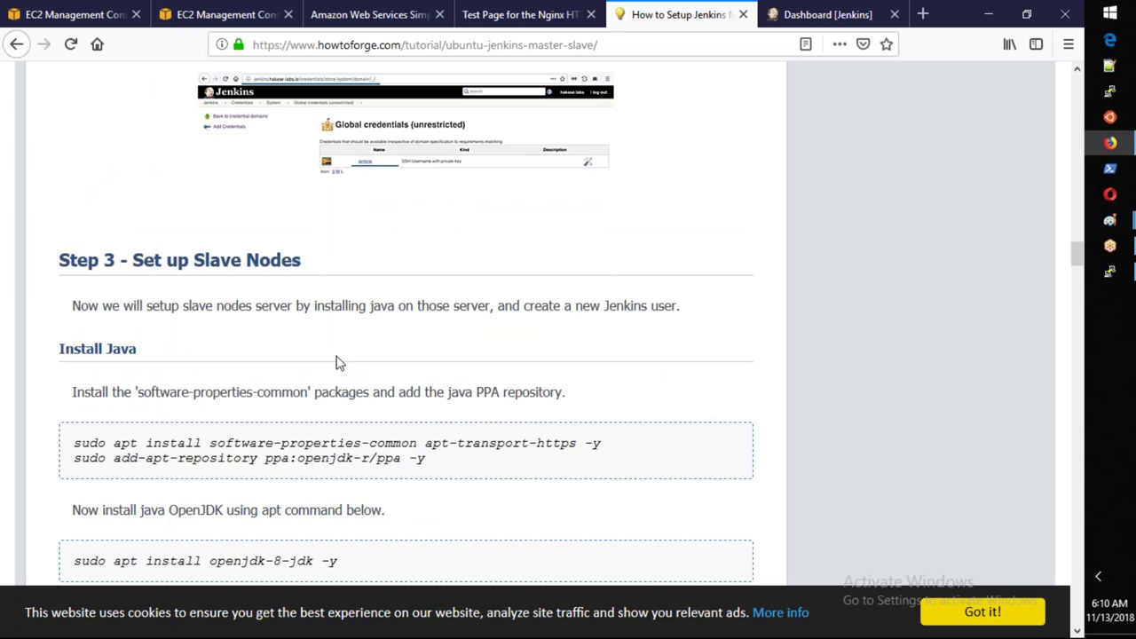
{"action": "scroll", "coordinate": [337, 362], "scroll_direction": "up", "scroll_amount": 1}
{"action": "scroll", "coordinate": [338, 362], "scroll_direction": "up", "scroll_amount": 15}
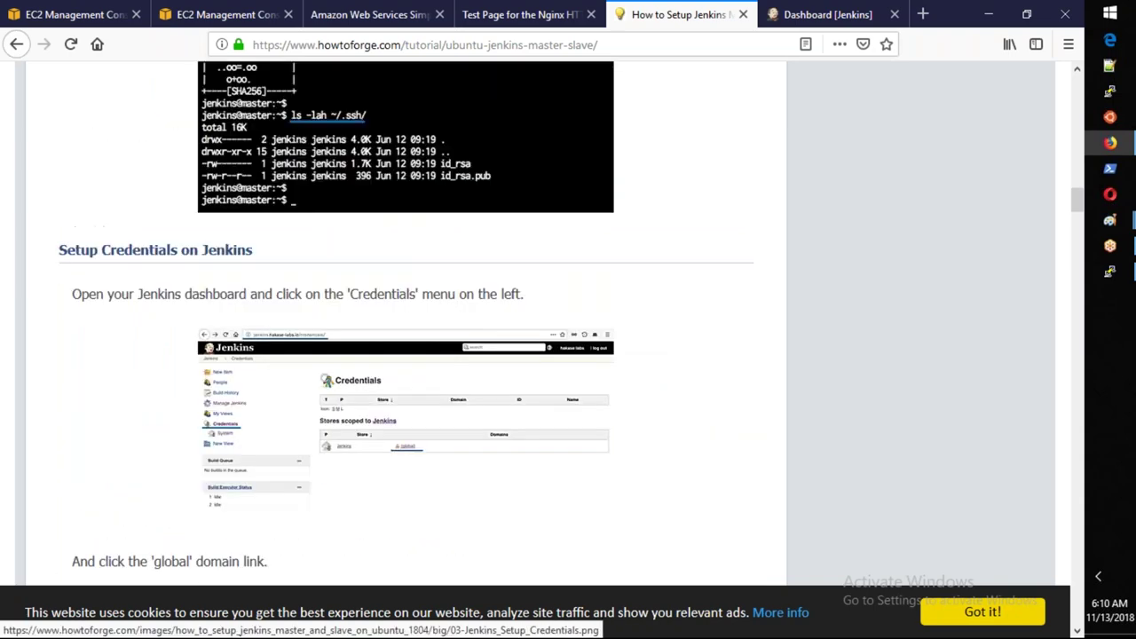
{"action": "scroll", "coordinate": [346, 318], "scroll_direction": "up", "scroll_amount": 10}
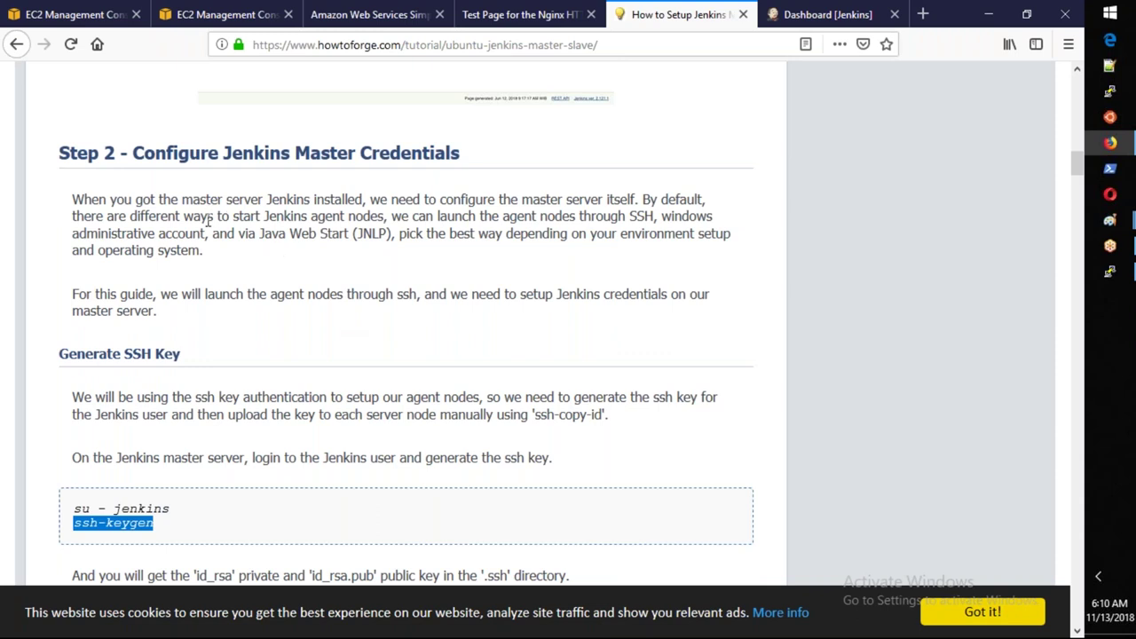
{"action": "left_click", "coordinate": [185, 533]}
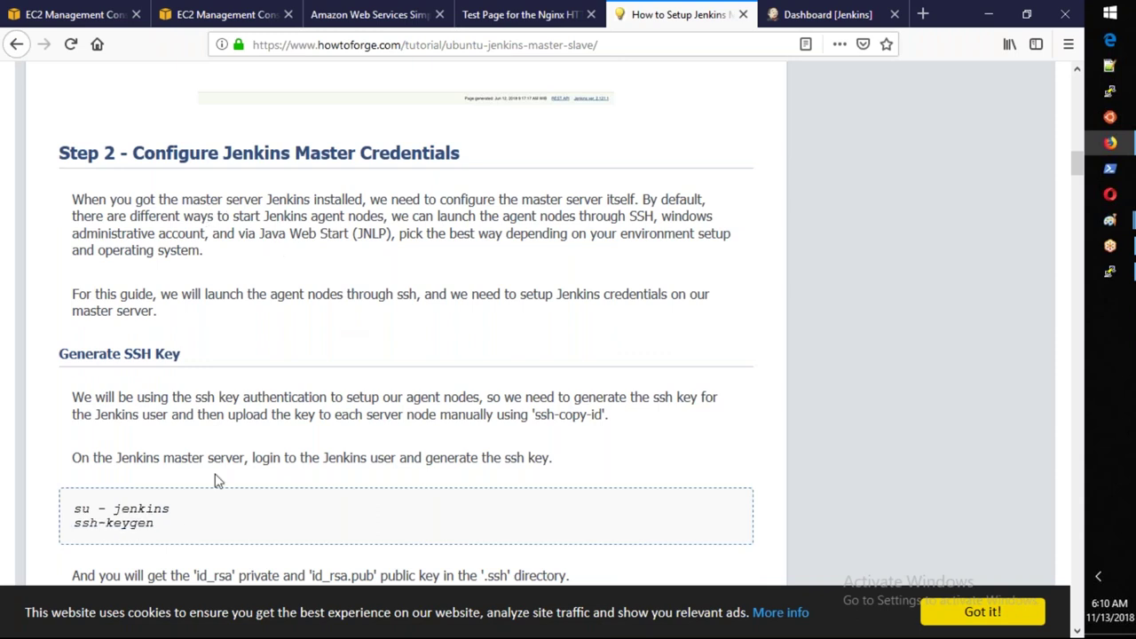
{"action": "left_click_drag", "start_coordinate": [261, 235], "coordinate": [390, 233]}
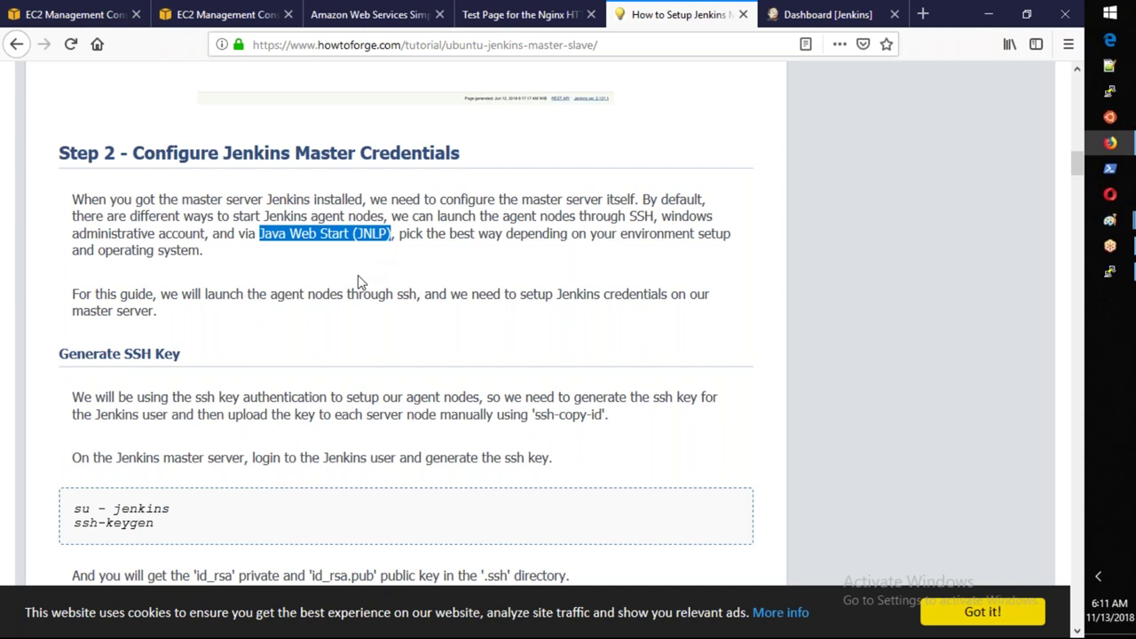
Select and copy the 'su - jenkins' command from the Generate SSH Key code block.
{"action": "left_click", "coordinate": [151, 508]}
{"action": "left_click_drag", "start_coordinate": [169, 509], "coordinate": [72, 509]}
{"action": "key", "text": "ctrl+c"}
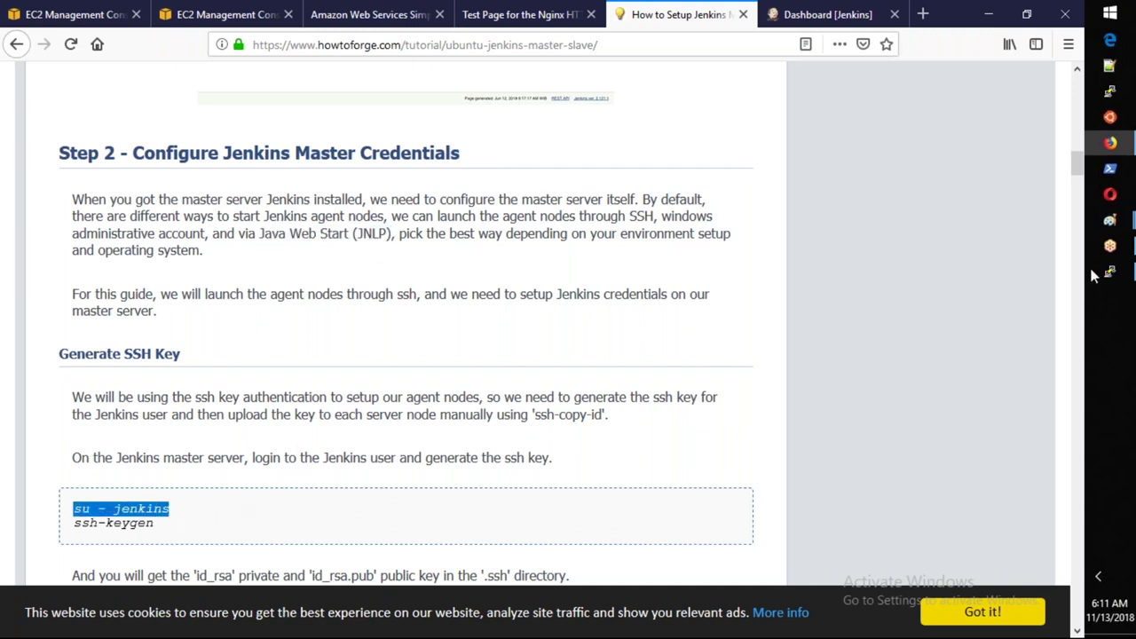
{"action": "left_click", "coordinate": [1109, 276]}
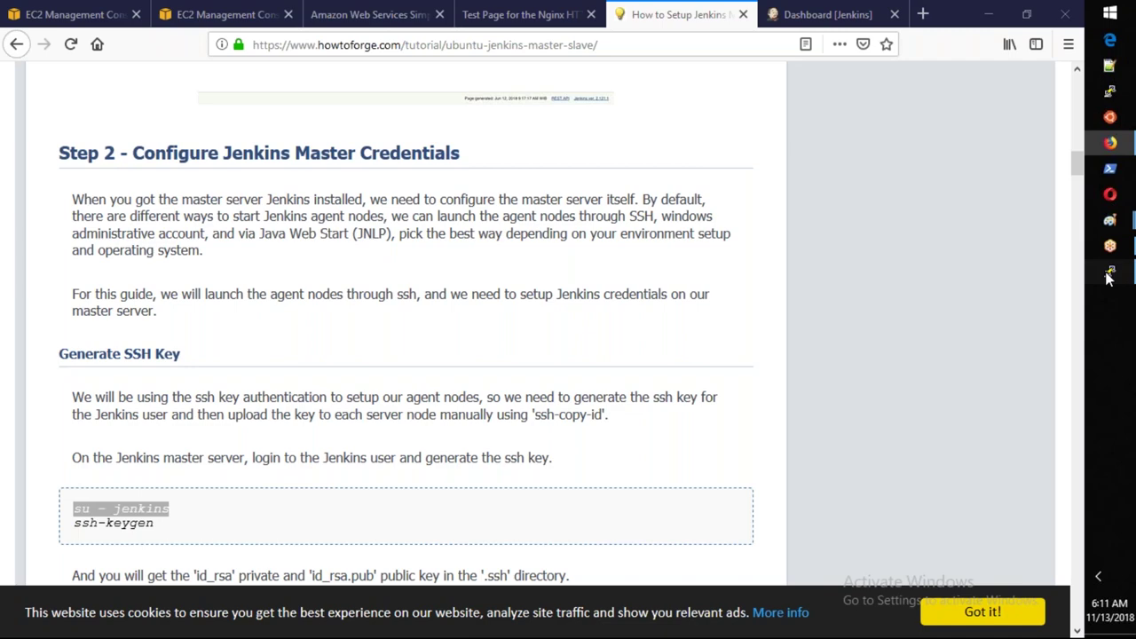
Clear the terminal and switch to the jenkins user by pasting 'su - jenkins'.
{"action": "type", "text": "r"}
{"action": "key", "text": "Return"}
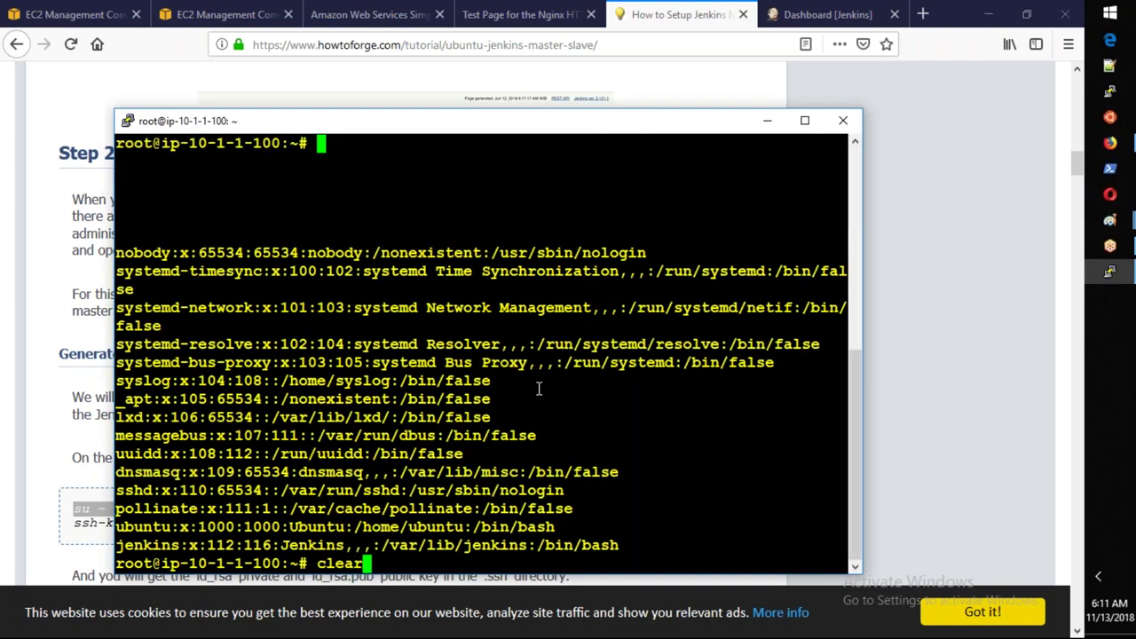
{"action": "right_click", "coordinate": [538, 388]}
{"action": "key", "text": "Return"}
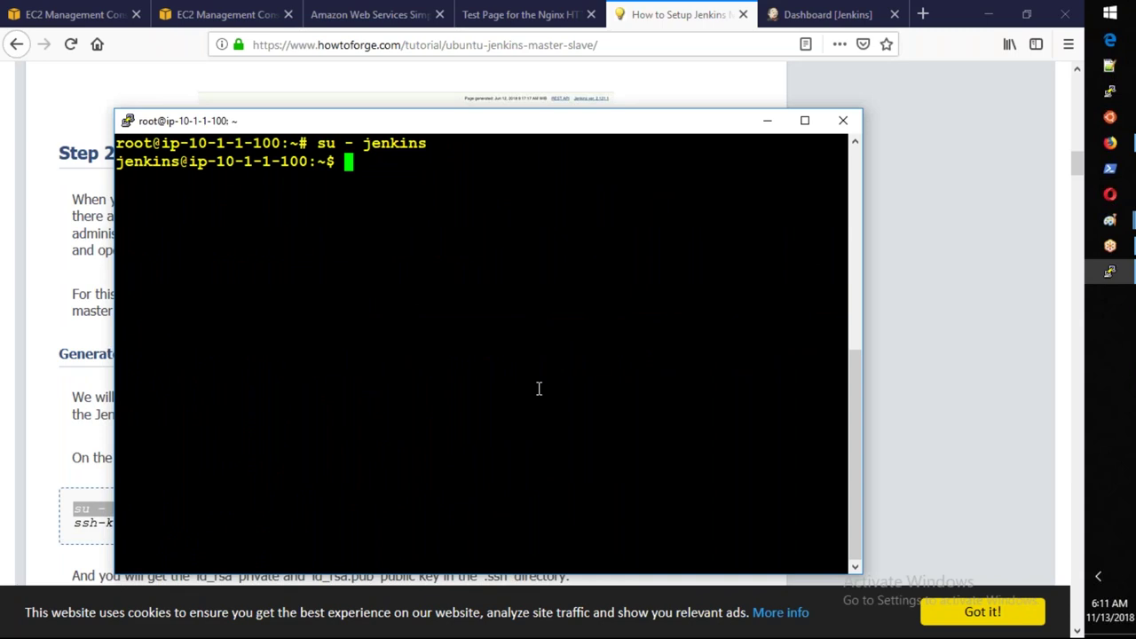
{"action": "key", "text": "Return"}
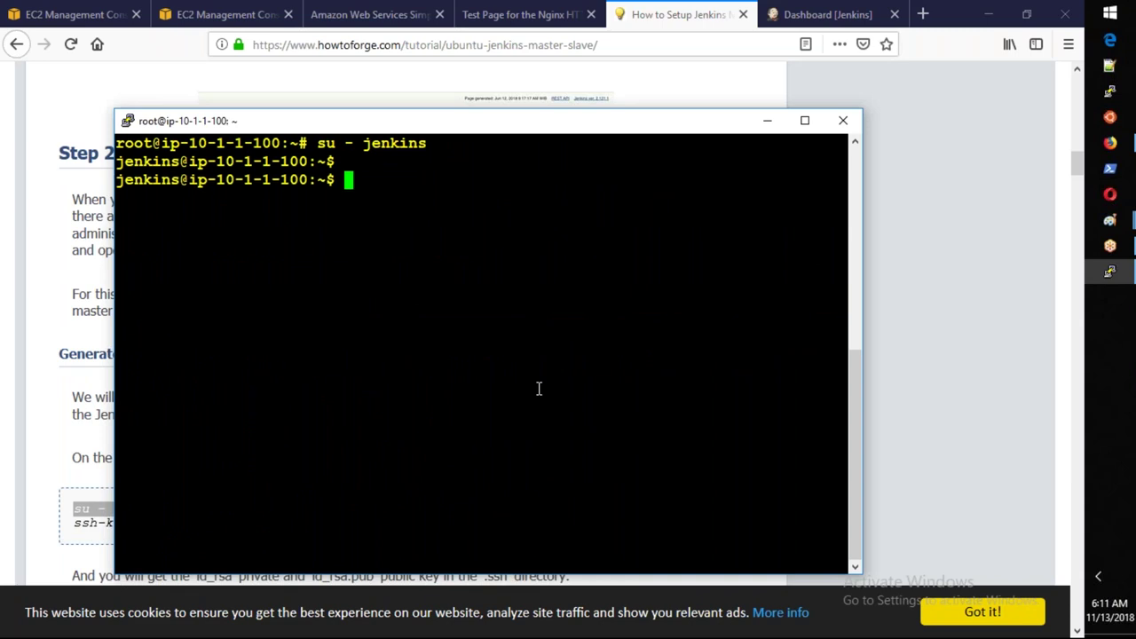
Run ssh-keygen, accepting the default key location and an empty passphrase.
{"action": "key", "text": "alt+Tab"}
{"action": "left_click_drag", "start_coordinate": [74, 523], "coordinate": [153, 524]}
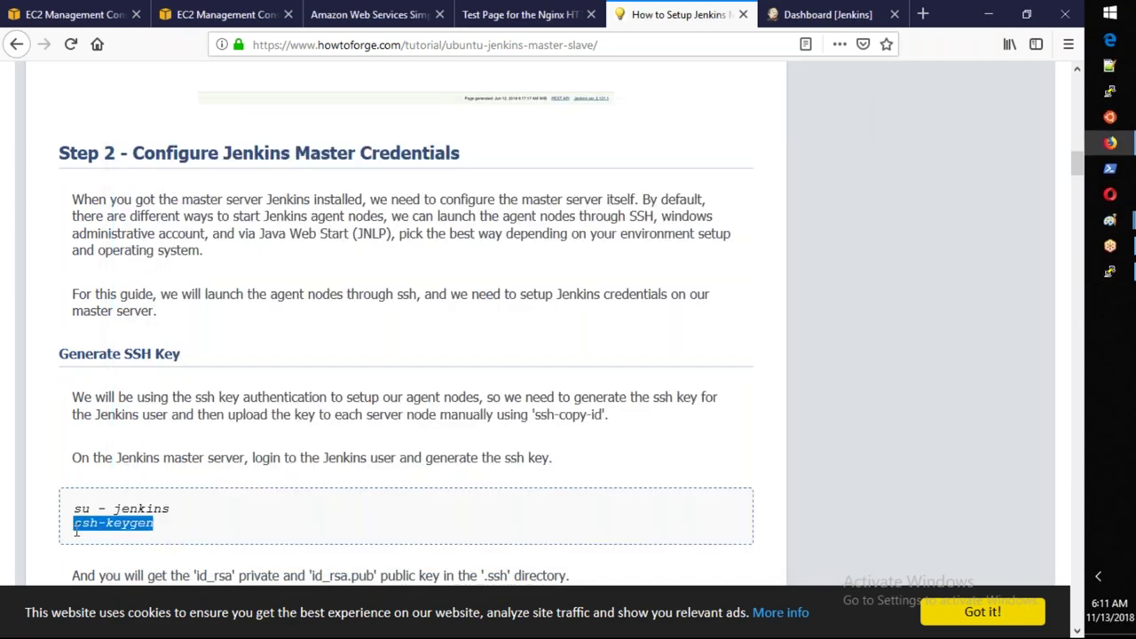
{"action": "key", "text": "alt+Tab"}
{"action": "type", "text": "ssh-kei"}
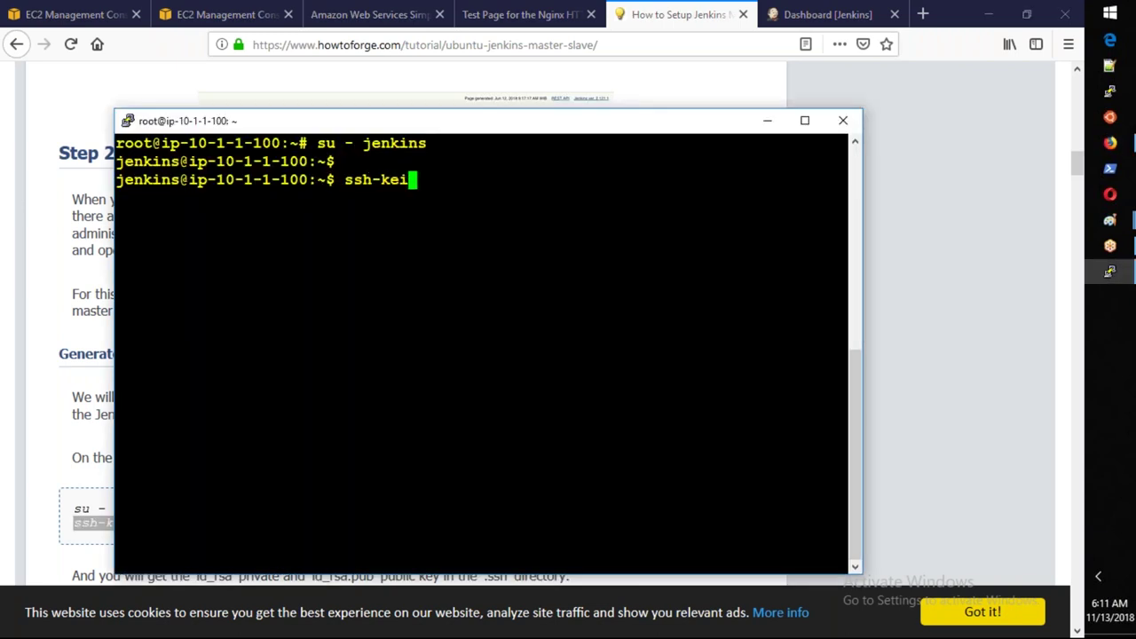
{"action": "key", "text": "BackSpace"}
{"action": "type", "text": "ygen"}
{"action": "key", "text": "Return"}
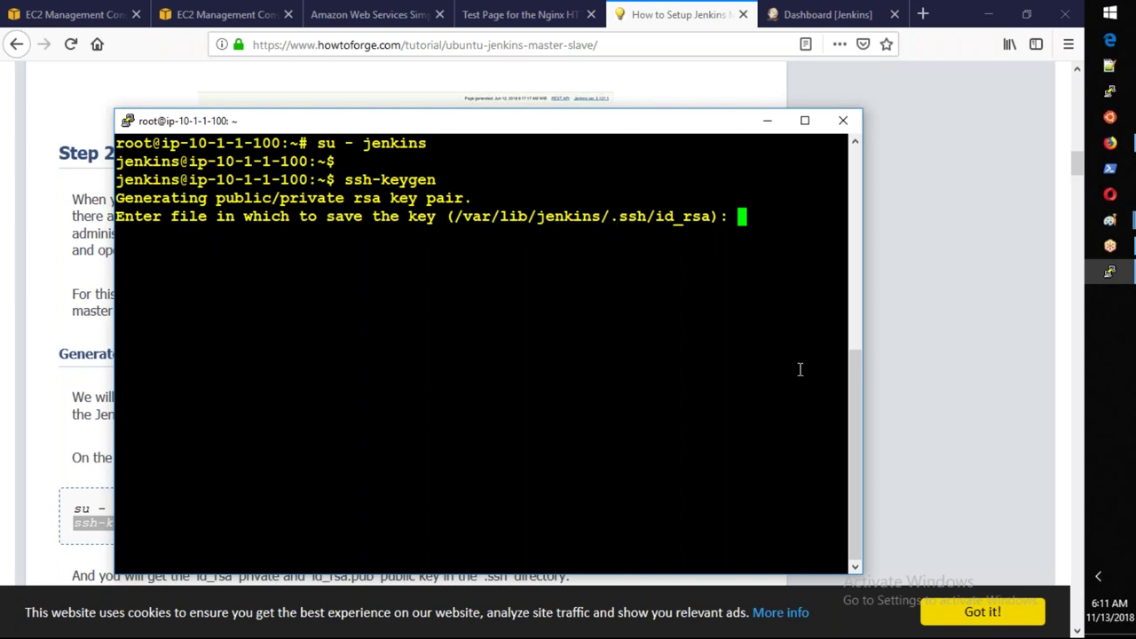
{"action": "key", "text": "Return"}
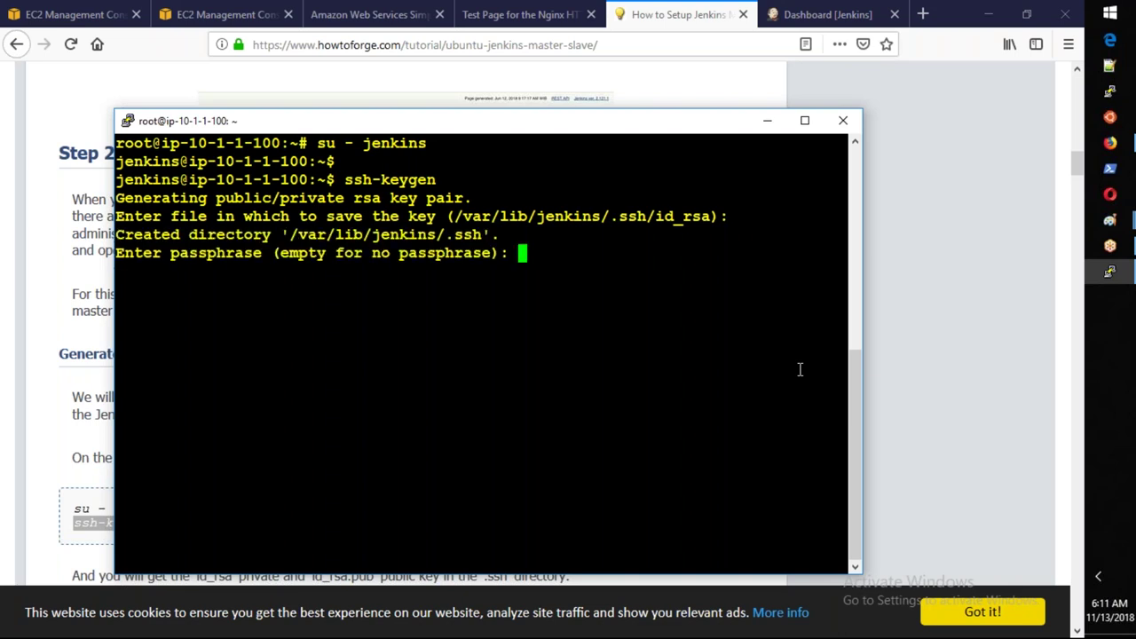
{"action": "key", "text": "Return"}
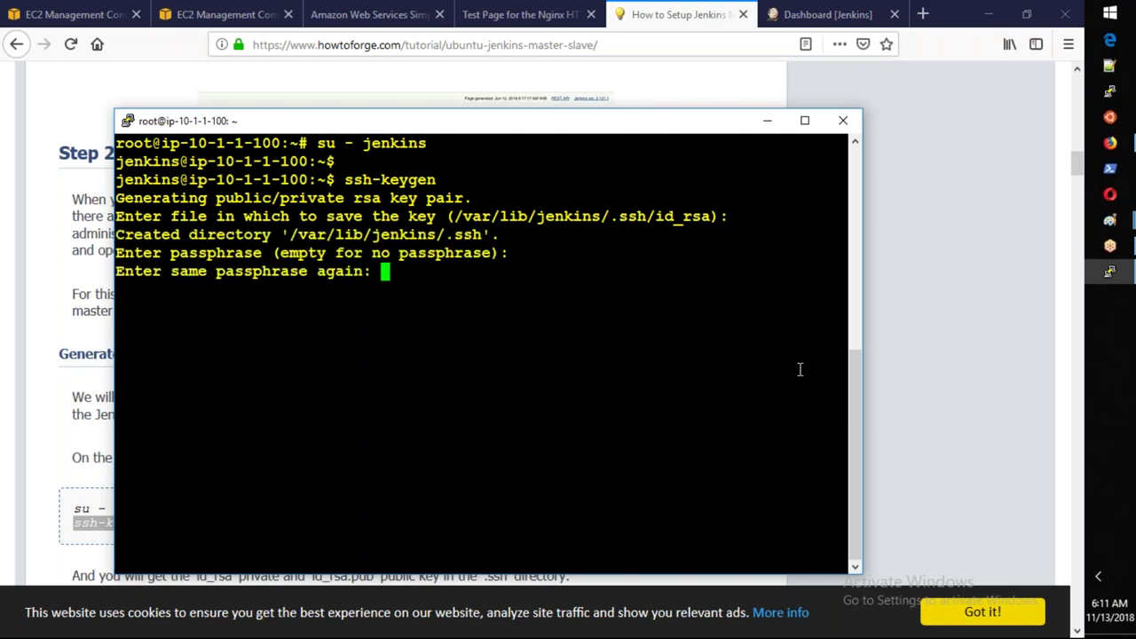
{"action": "key", "text": "Return"}
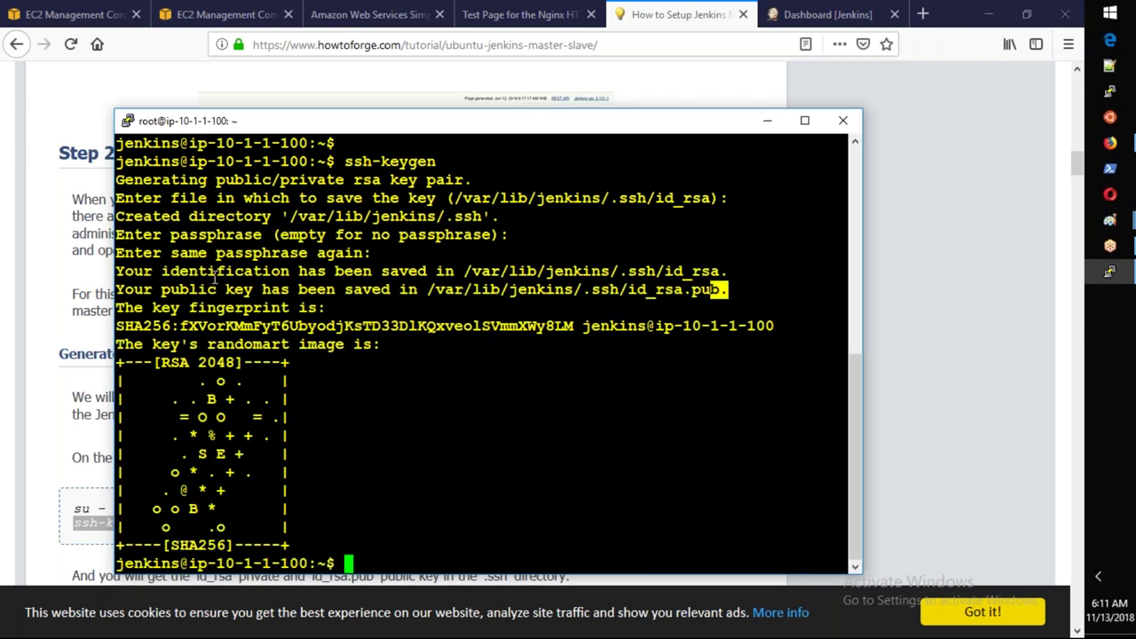
Highlight the saved id_rsa and id_rsa.pub paths in /var/lib/jenkins/.ssh.
{"action": "left_click_drag", "start_coordinate": [206, 272], "coordinate": [693, 275]}
{"action": "left_click_drag", "start_coordinate": [189, 291], "coordinate": [497, 303]}
{"action": "left_click", "coordinate": [498, 303]}
List /var/lib/jenkins/.ssh/ to confirm id_rsa and id_rsa.pub, then clear the screen.
{"action": "type", "text": "ls /var"}
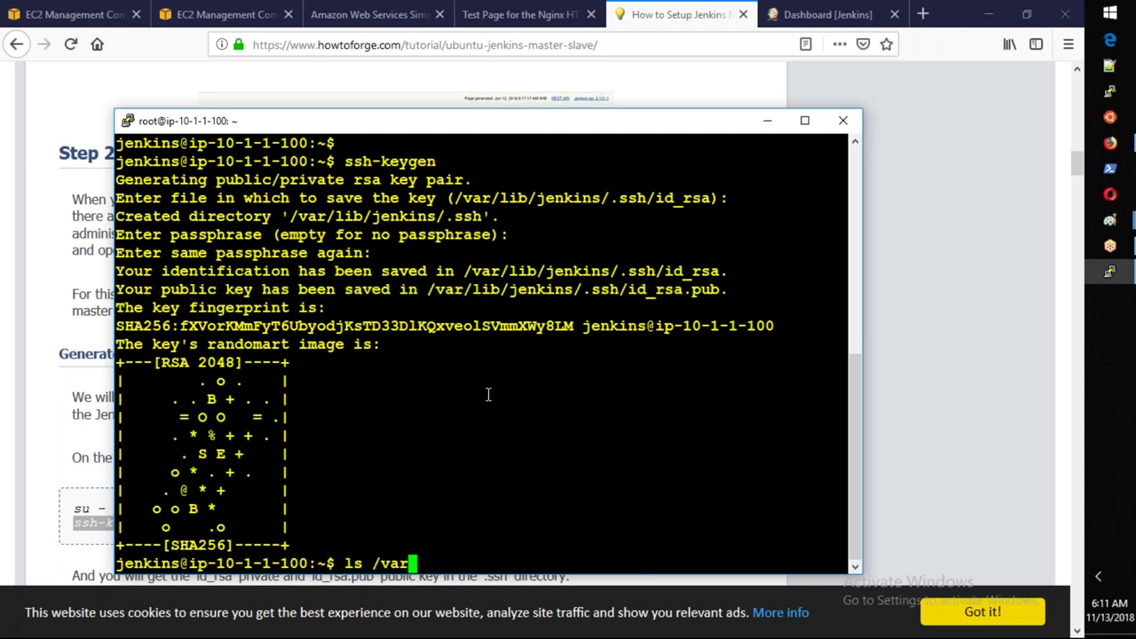
{"action": "type", "text": "/lib/ejn"}
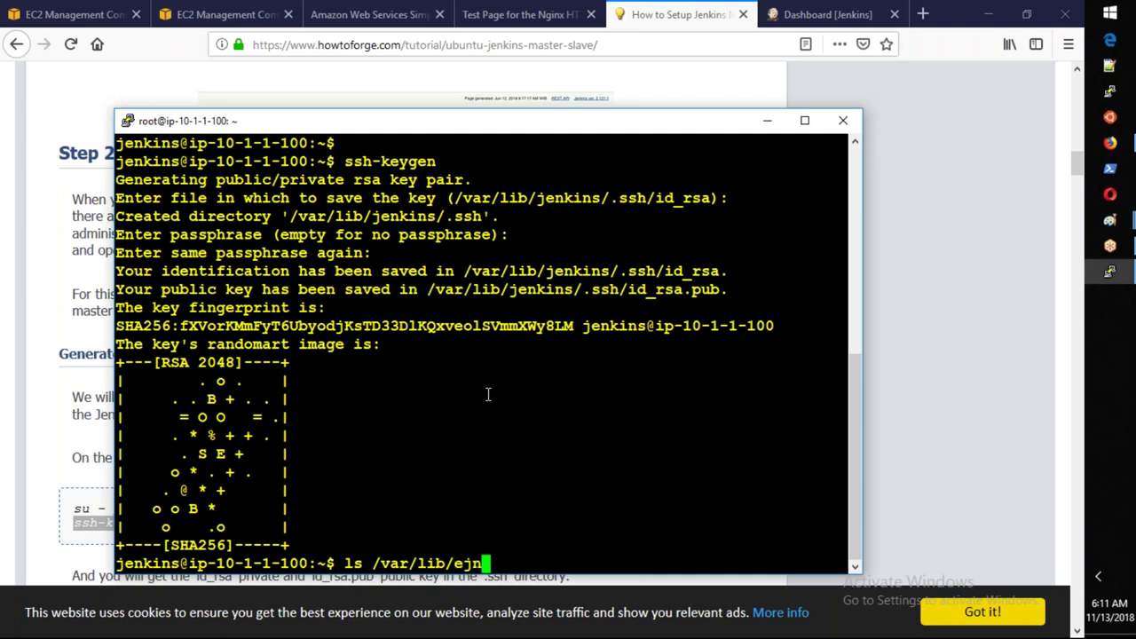
{"action": "key", "text": "BackSpace"}
{"action": "key", "text": "BackSpace"}
{"action": "key", "text": "BackSpace"}
{"action": "type", "text": "je"}
{"action": "key", "text": "Tab"}
{"action": "type", "text": ".ssh/"}
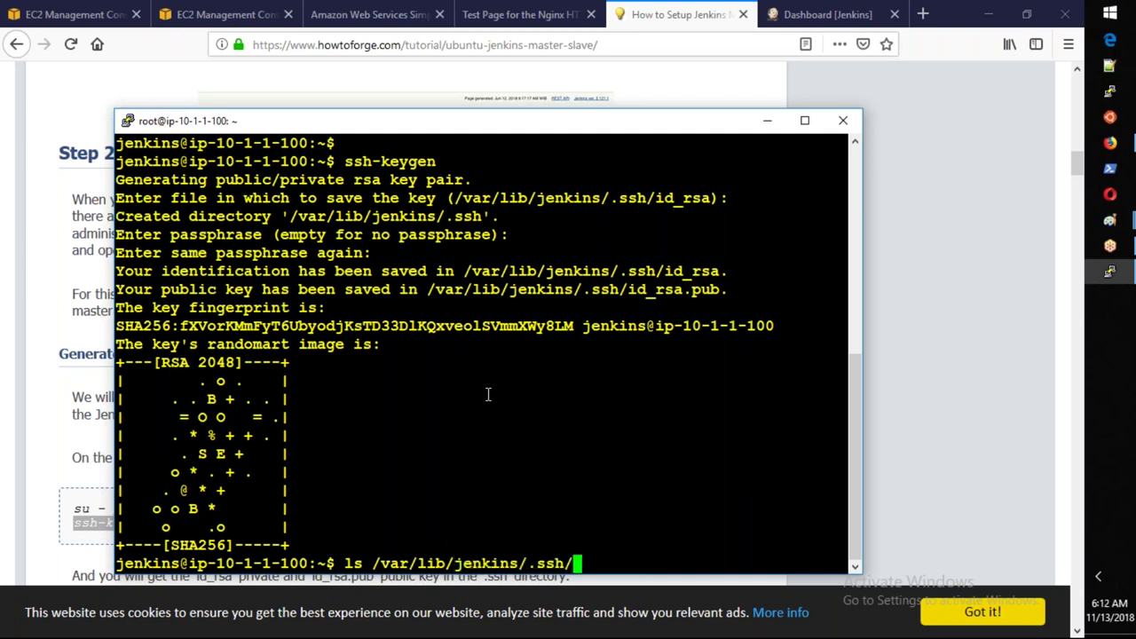
{"action": "key", "text": "Return"}
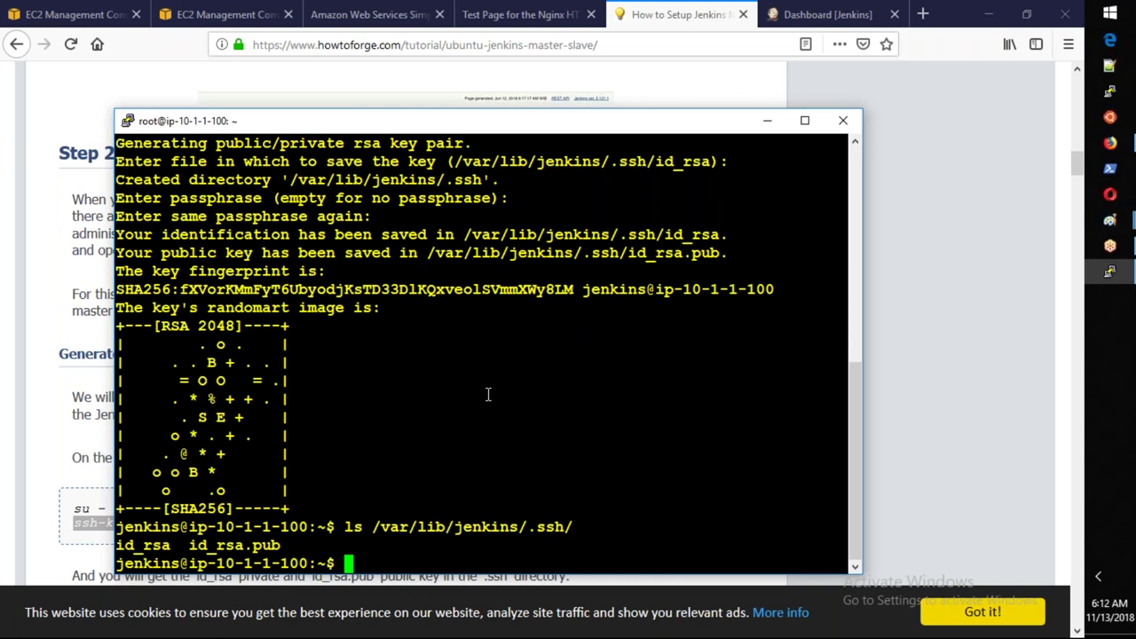
{"action": "type", "text": "clear"}
{"action": "key", "text": "Return"}
Print the public key with 'cat /var/lib/jenkins/.ssh/id_rsa.pub'.
{"action": "key", "text": "Up"}
{"action": "key", "text": "Up"}
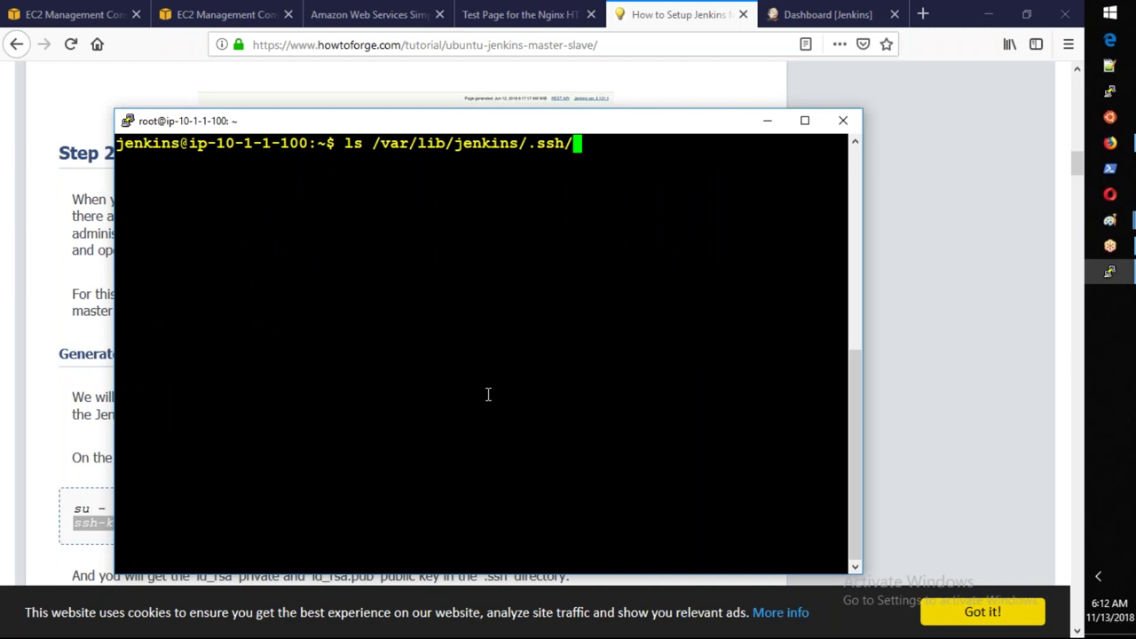
{"action": "key", "text": "Left"}
{"action": "key", "text": "Left"}
{"action": "key", "text": "Left"}
{"action": "key", "text": "Left"}
{"action": "key", "text": "Left"}
{"action": "key", "text": "Left"}
{"action": "key", "text": "Left"}
{"action": "key", "text": "Left"}
{"action": "key", "text": "Left"}
{"action": "key", "text": "Left"}
{"action": "key", "text": "Left"}
{"action": "key", "text": "Left"}
{"action": "key", "text": "Left"}
{"action": "key", "text": "Left"}
{"action": "key", "text": "Left"}
{"action": "key", "text": "Left"}
{"action": "key", "text": "Left"}
{"action": "key", "text": "Left"}
{"action": "key", "text": "Left"}
{"action": "key", "text": "Left"}
{"action": "key", "text": "Right"}
{"action": "key", "text": "Right"}
{"action": "key", "text": "BackSpace"}
{"action": "key", "text": "BackSpace"}
{"action": "type", "text": "ac"}
{"action": "key", "text": "BackSpace"}
{"action": "key", "text": "BackSpace"}
{"action": "type", "text": "cat"}
{"action": "key", "text": "Right"}
{"action": "key", "text": "Right"}
{"action": "key", "text": "Right"}
{"action": "key", "text": "Right"}
{"action": "key", "text": "Right"}
{"action": "key", "text": "Right"}
{"action": "key", "text": "Right"}
{"action": "key", "text": "Right"}
{"action": "key", "text": "Right"}
{"action": "key", "text": "Right"}
{"action": "key", "text": "Right"}
{"action": "key", "text": "Right"}
{"action": "key", "text": "Right"}
{"action": "key", "text": "Right"}
{"action": "key", "text": "Right"}
{"action": "key", "text": "Right"}
{"action": "key", "text": "Right"}
{"action": "key", "text": "Right"}
{"action": "key", "text": "Right"}
{"action": "key", "text": "Right"}
{"action": "key", "text": "Right"}
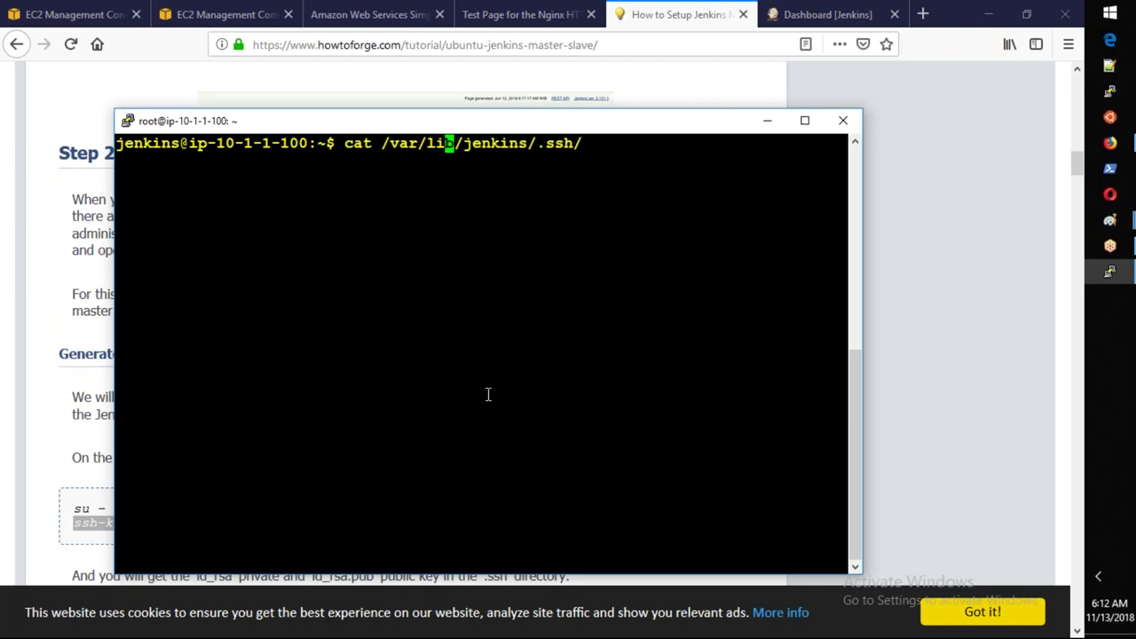
{"action": "type", "text": "id_rsa"}
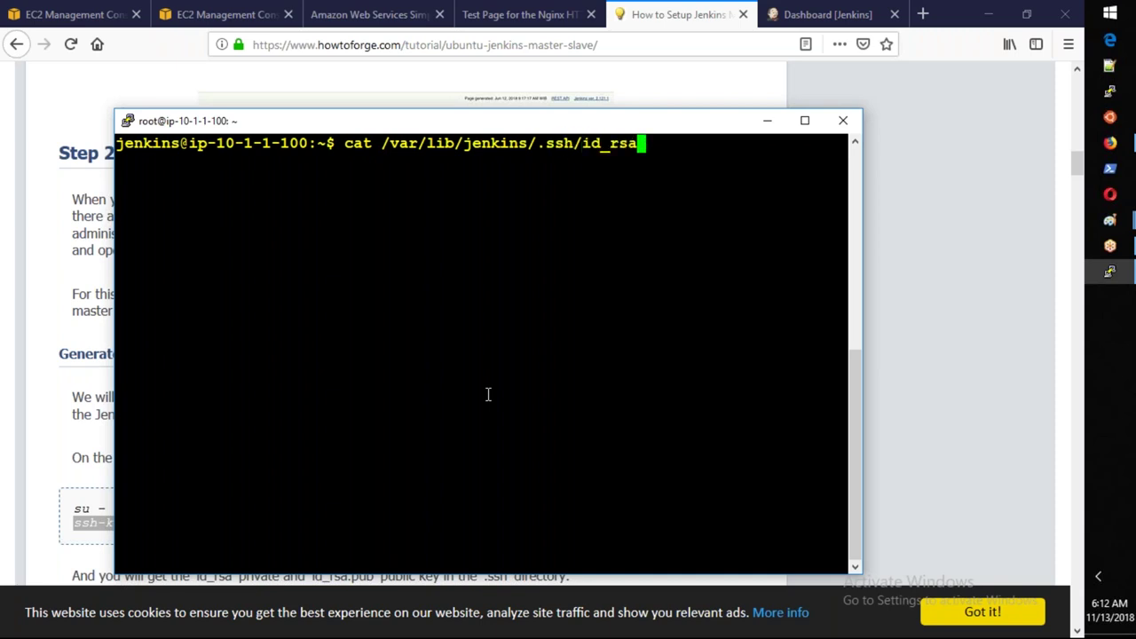
{"action": "type", "text": ".pub"}
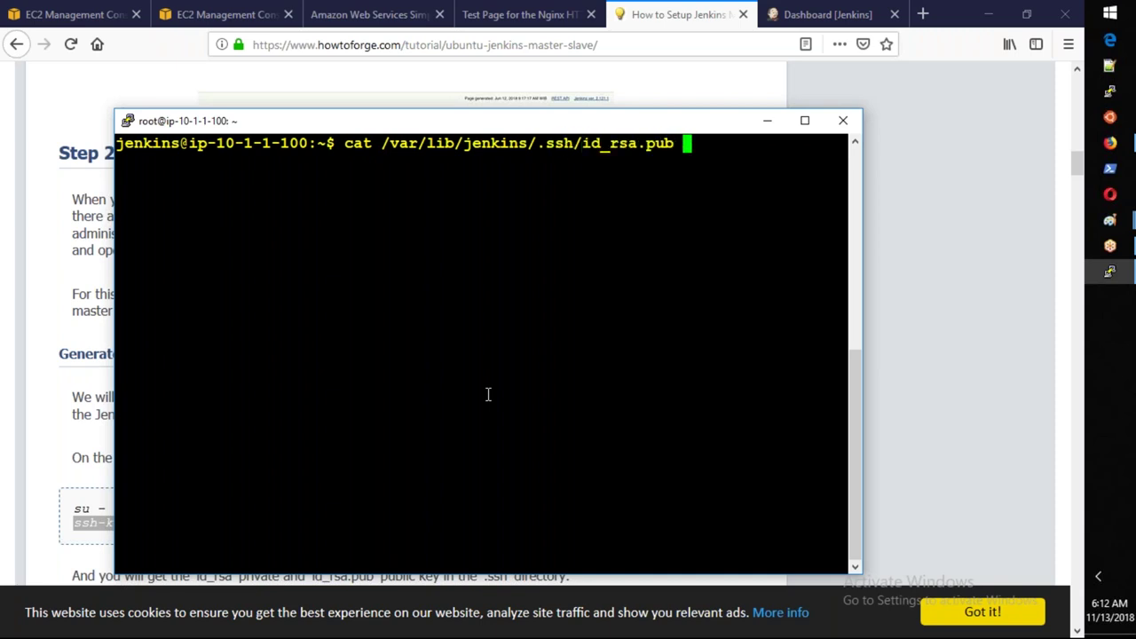
{"action": "key", "text": "Return"}
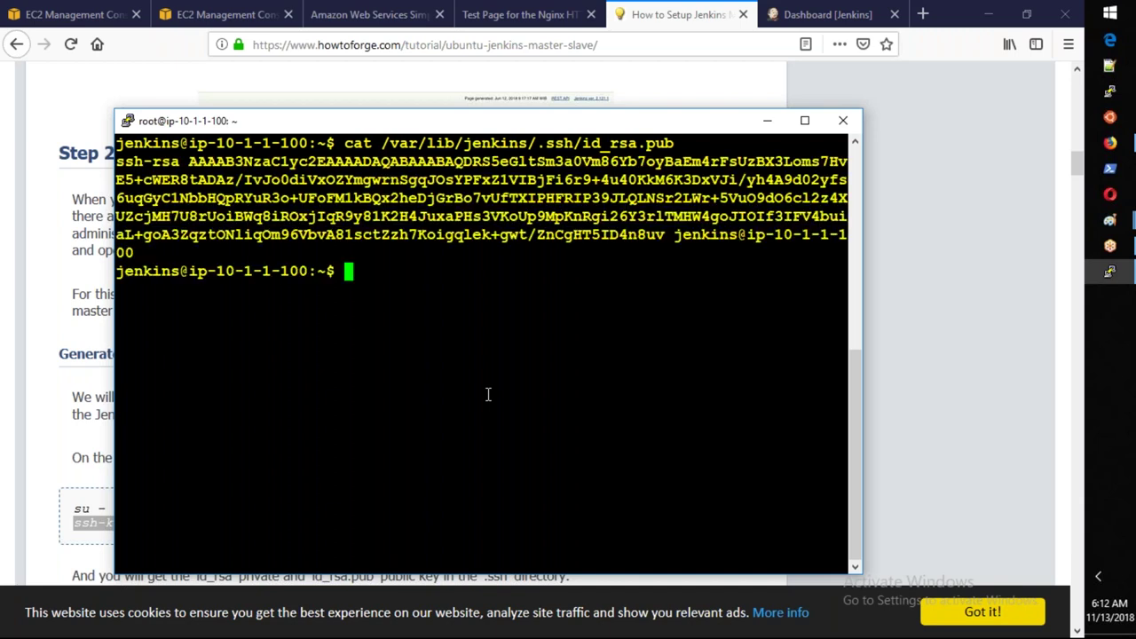
Print the id_rsa private key and scroll through the full output.
{"action": "key", "text": "Up"}
{"action": "key", "text": "BackSpace"}
{"action": "key", "text": "BackSpace"}
{"action": "key", "text": "BackSpace"}
{"action": "key", "text": "BackSpace"}
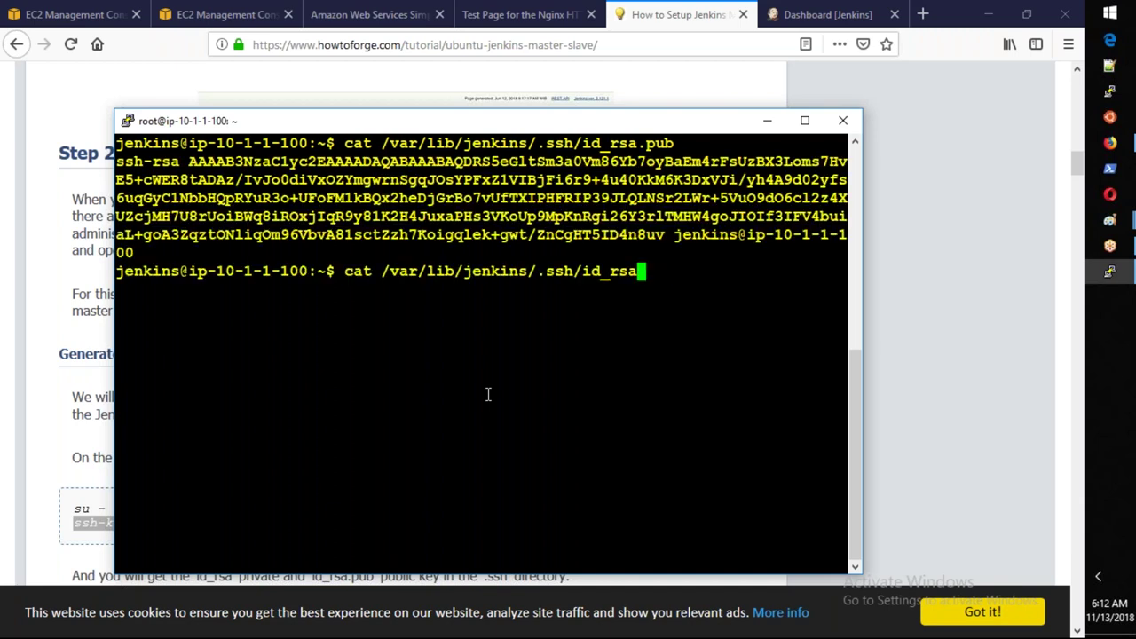
{"action": "key", "text": "Return"}
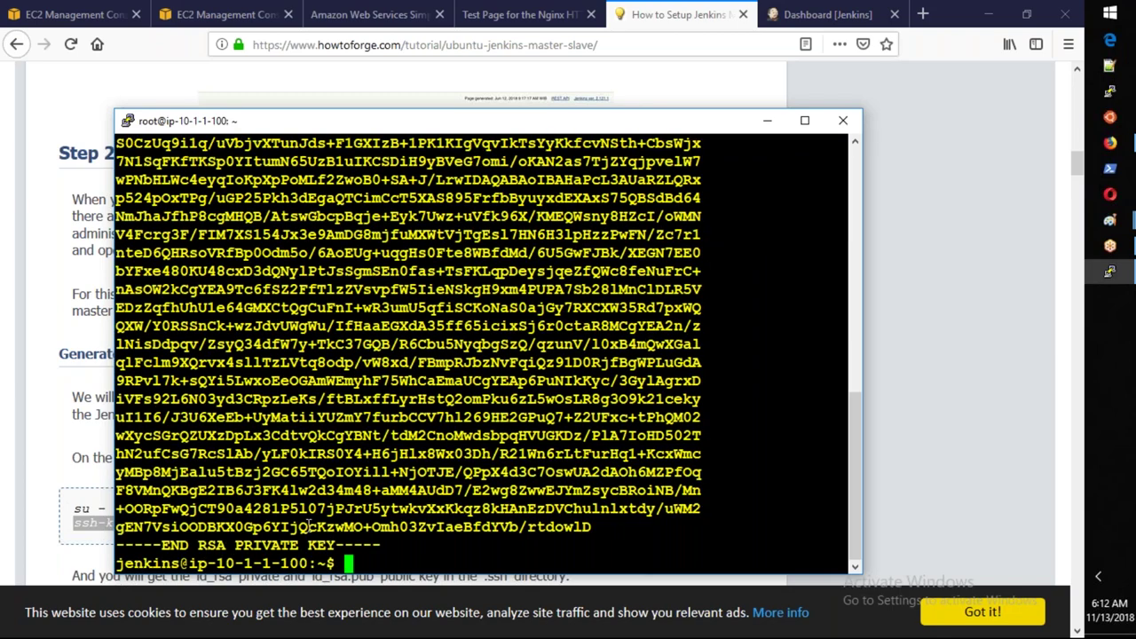
{"action": "scroll", "coordinate": [307, 526], "scroll_direction": "up", "scroll_amount": 4}
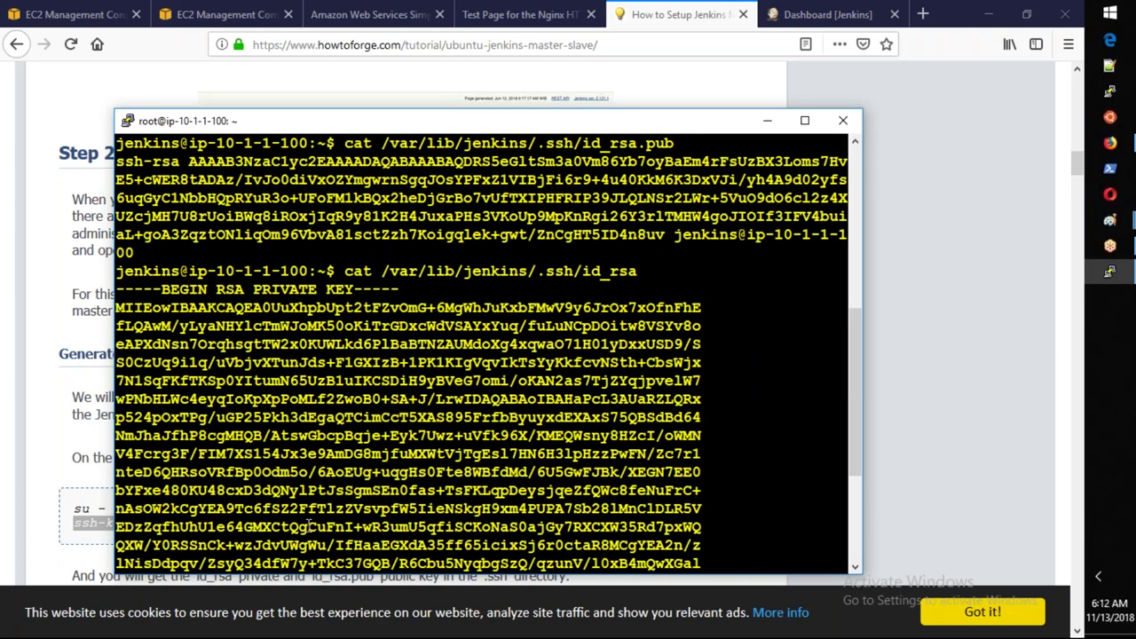
{"action": "scroll", "coordinate": [308, 526], "scroll_direction": "up", "scroll_amount": 4}
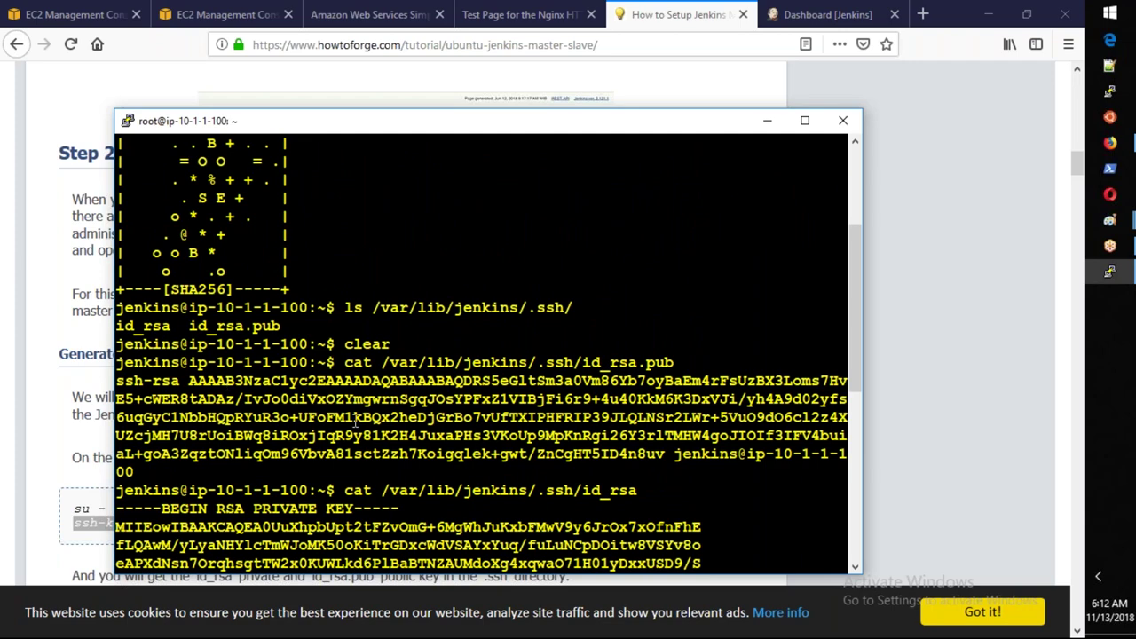
{"action": "scroll", "coordinate": [355, 422], "scroll_direction": "down", "scroll_amount": 4}
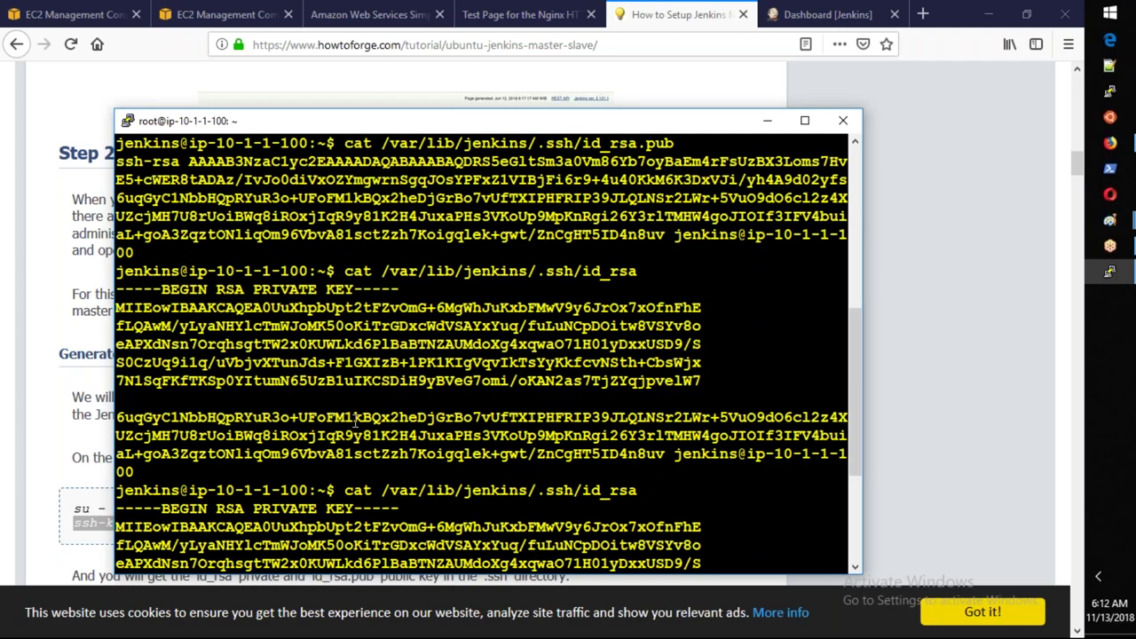
{"action": "scroll", "coordinate": [355, 422], "scroll_direction": "down", "scroll_amount": 8}
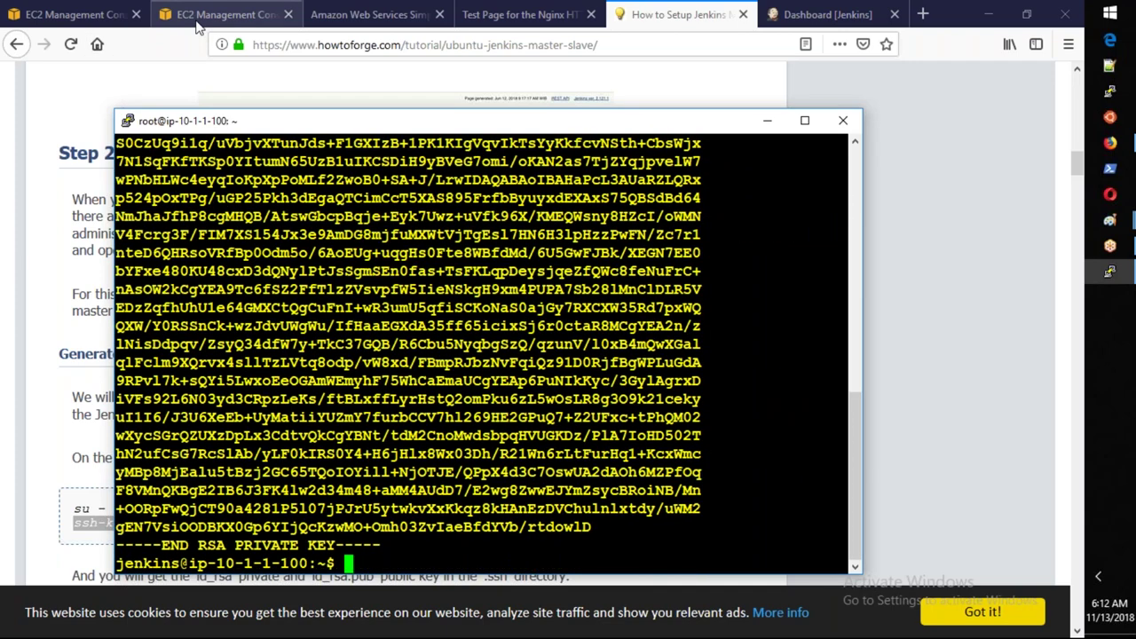
{"action": "left_click", "coordinate": [197, 20]}
Begin an Ubuntu Server 16.04 LTS launch, then cancel the wizard after the 'No default subnet' error.
{"action": "left_click", "coordinate": [80, 18]}
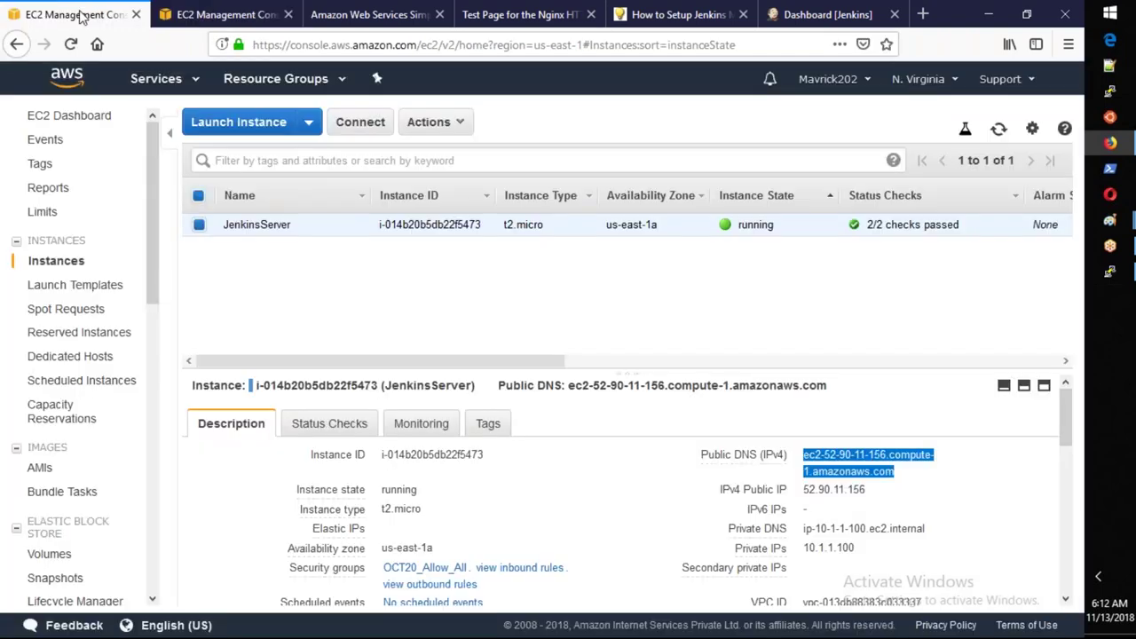
{"action": "left_click", "coordinate": [237, 129]}
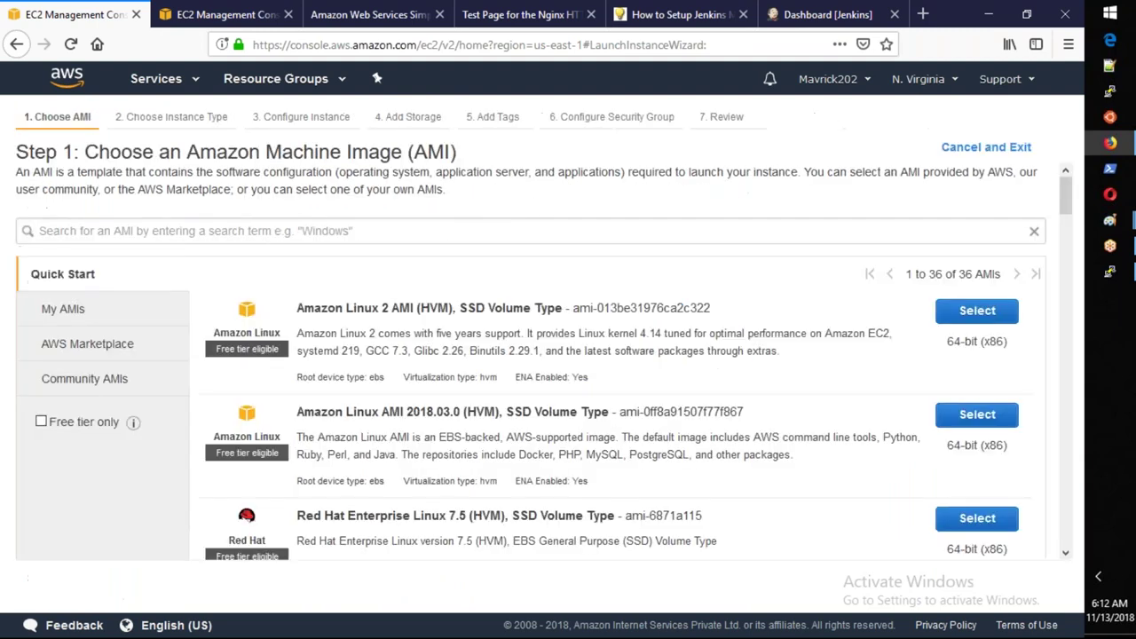
{"action": "left_click", "coordinate": [249, 234]}
{"action": "type", "text": "16"}
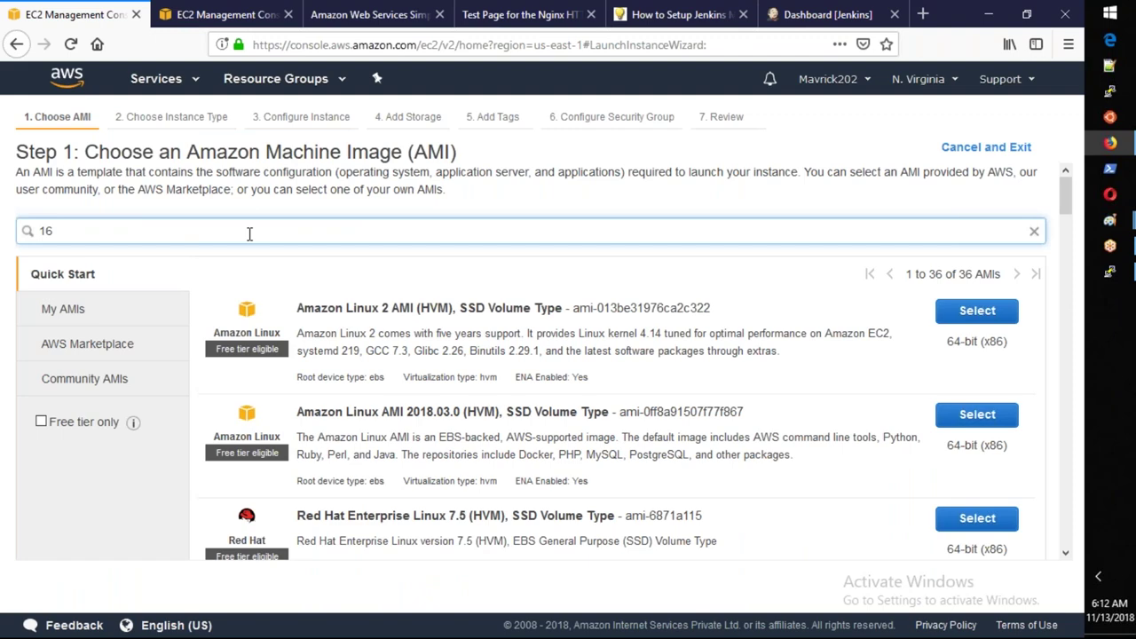
{"action": "type", "text": ".04"}
{"action": "key", "text": "Return"}
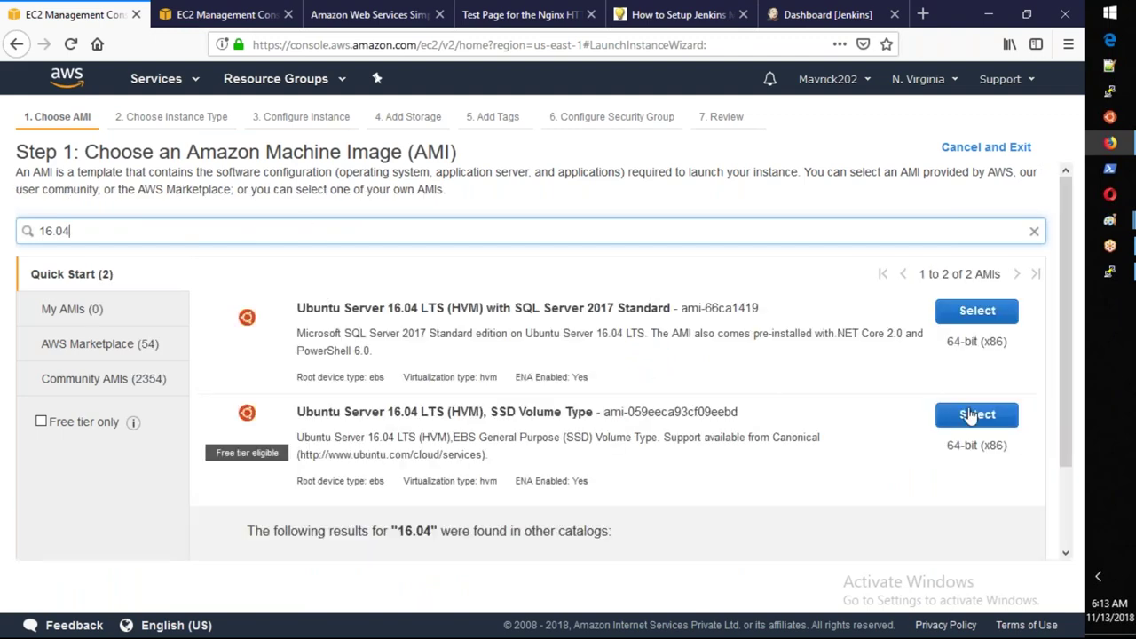
{"action": "left_click", "coordinate": [976, 415]}
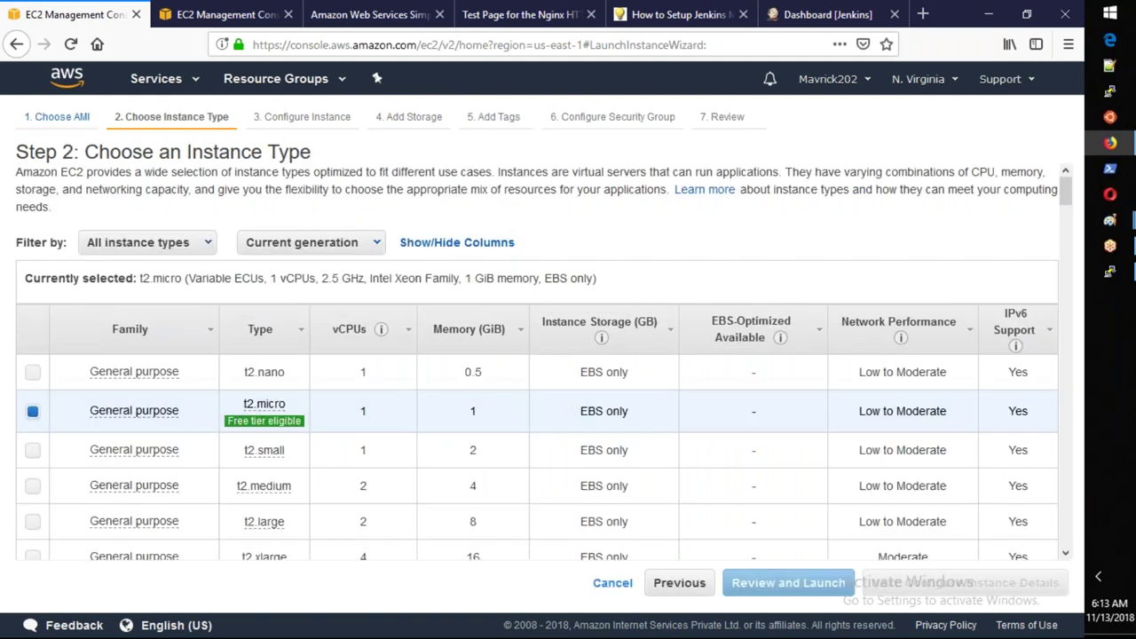
{"action": "left_click", "coordinate": [1005, 585]}
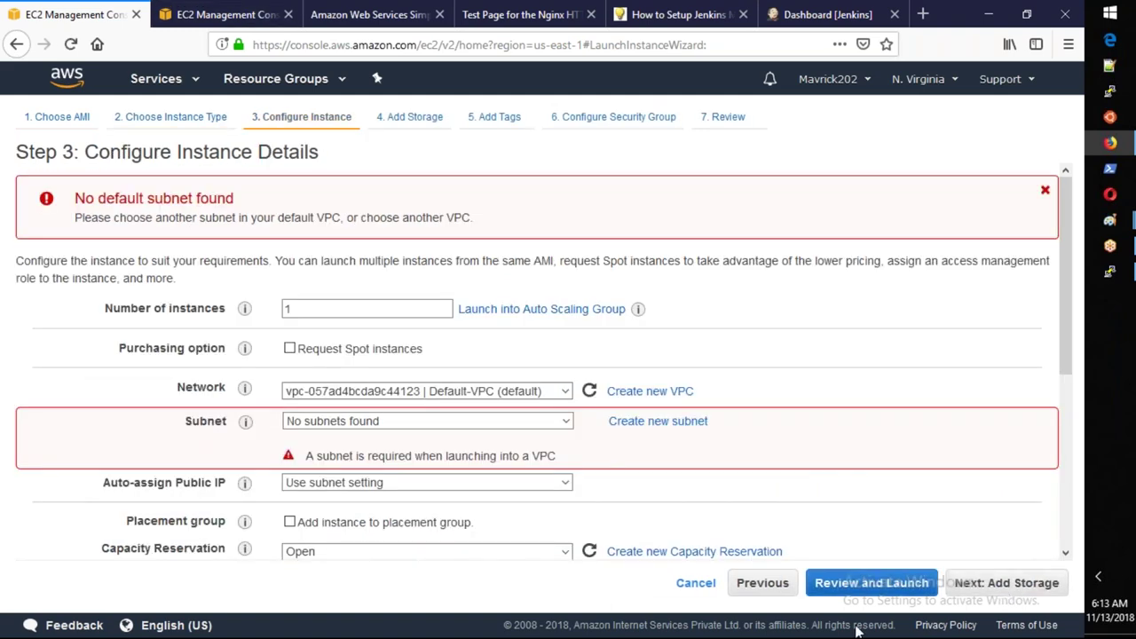
{"action": "left_click", "coordinate": [698, 584]}
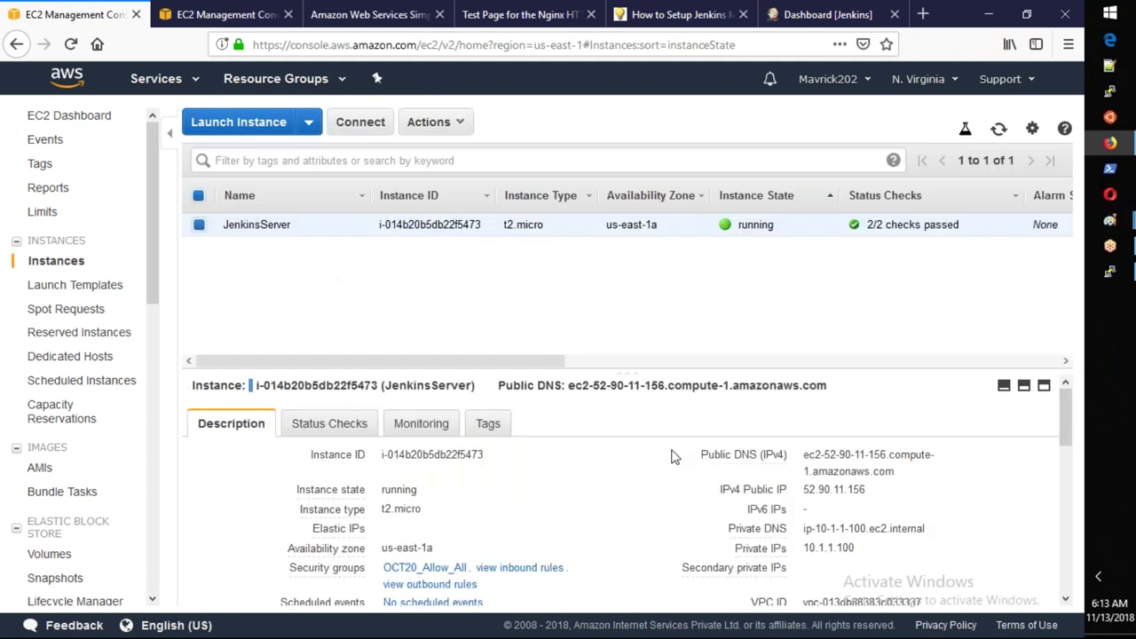
Start a new instance launch with the Ubuntu 16.04 image and t2.micro type.
{"action": "scroll", "coordinate": [672, 456], "scroll_direction": "down", "scroll_amount": 2}
{"action": "scroll", "coordinate": [672, 456], "scroll_direction": "down", "scroll_amount": 3}
{"action": "scroll", "coordinate": [672, 456], "scroll_direction": "up", "scroll_amount": 3}
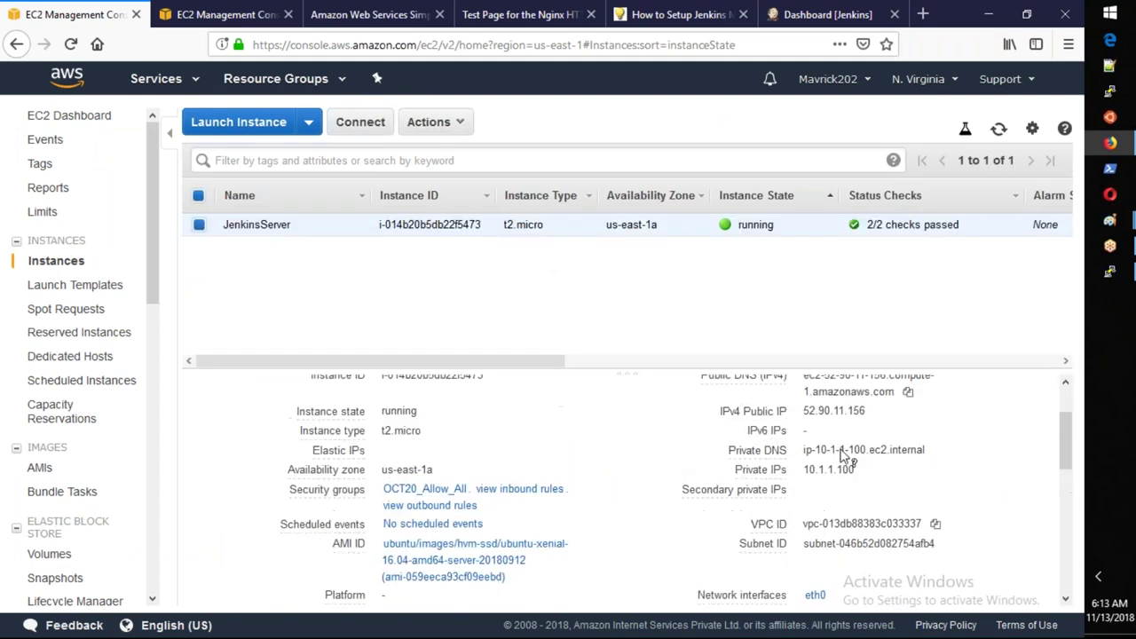
{"action": "scroll", "coordinate": [577, 461], "scroll_direction": "down", "scroll_amount": 3}
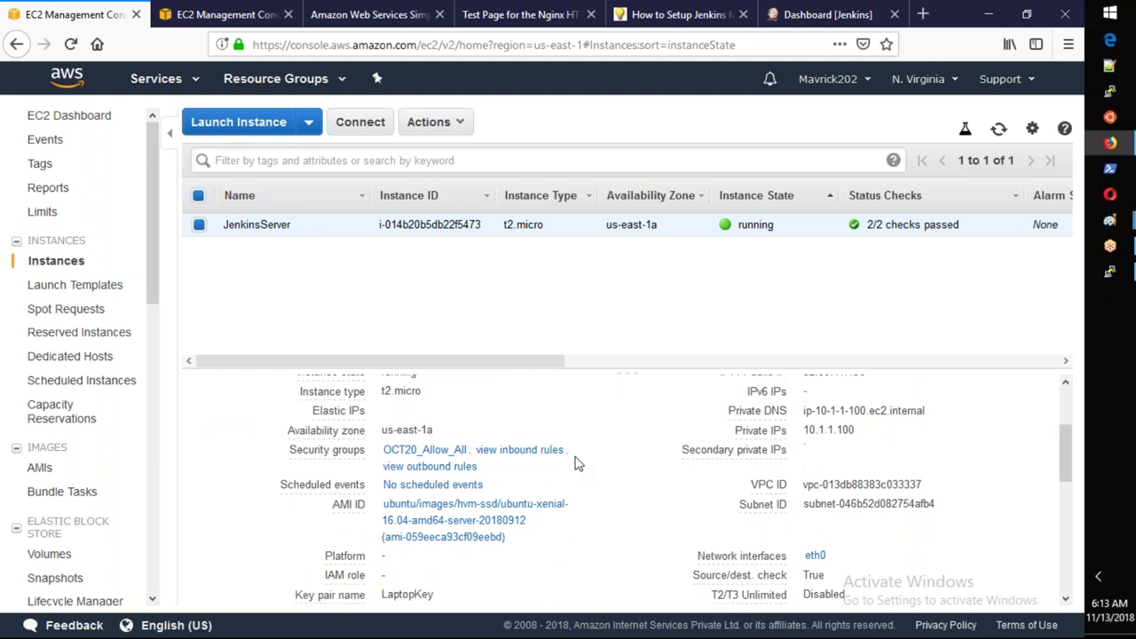
{"action": "scroll", "coordinate": [576, 462], "scroll_direction": "up", "scroll_amount": 2}
{"action": "scroll", "coordinate": [796, 516], "scroll_direction": "up", "scroll_amount": 1}
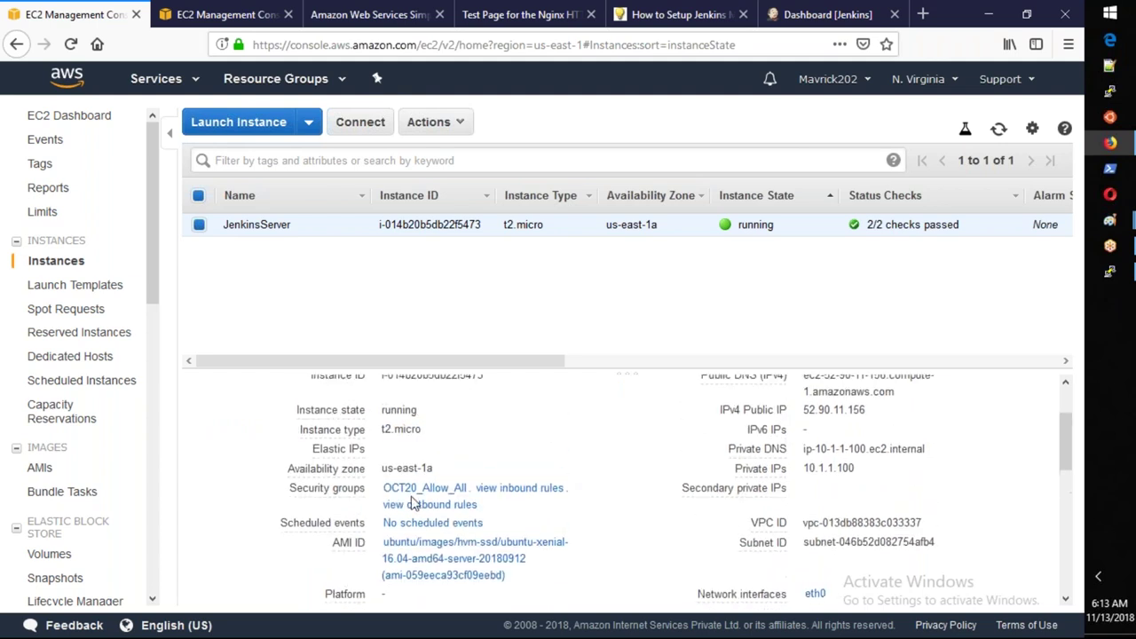
{"action": "scroll", "coordinate": [796, 515], "scroll_direction": "up", "scroll_amount": 2}
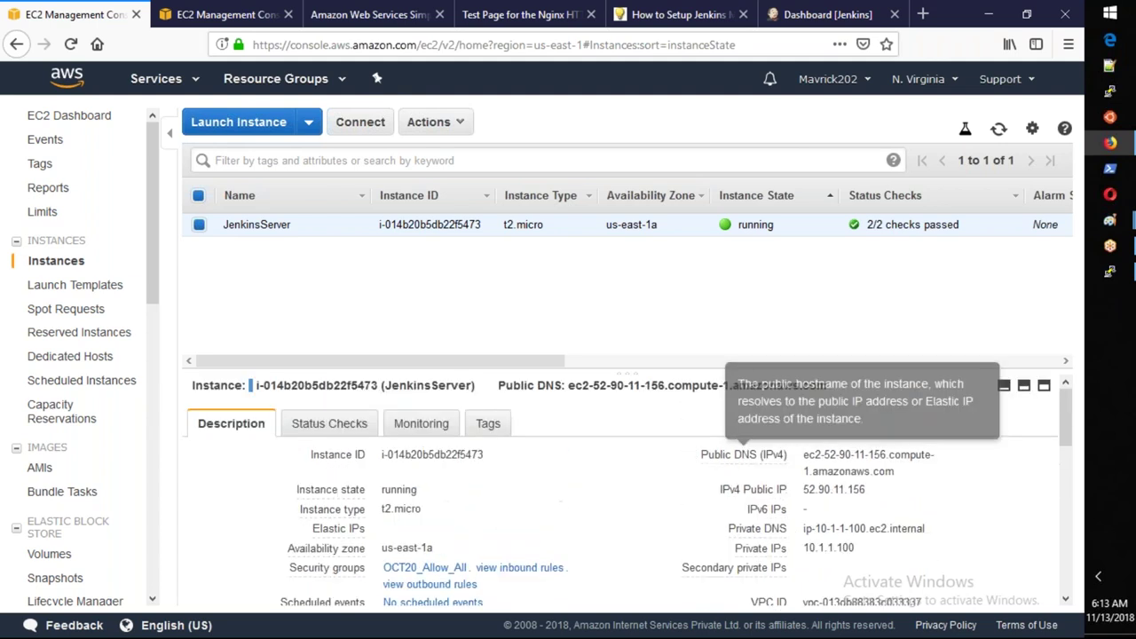
{"action": "left_click", "coordinate": [225, 127]}
{"action": "left_click", "coordinate": [256, 231]}
{"action": "type", "text": "16.04"}
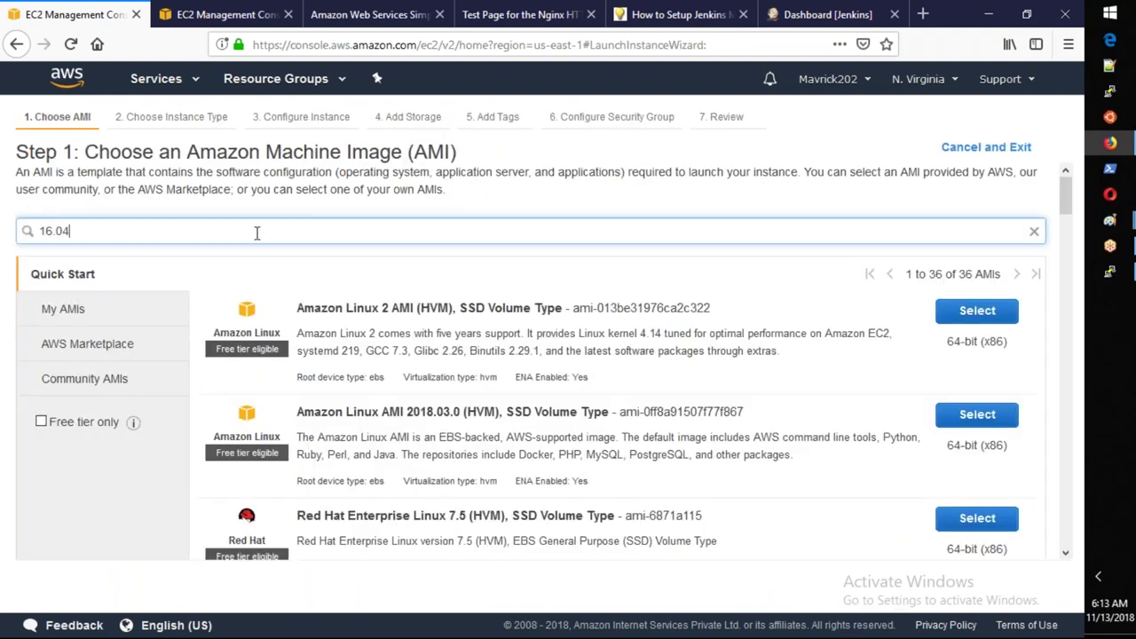
{"action": "key", "text": "Return"}
{"action": "left_click", "coordinate": [954, 423]}
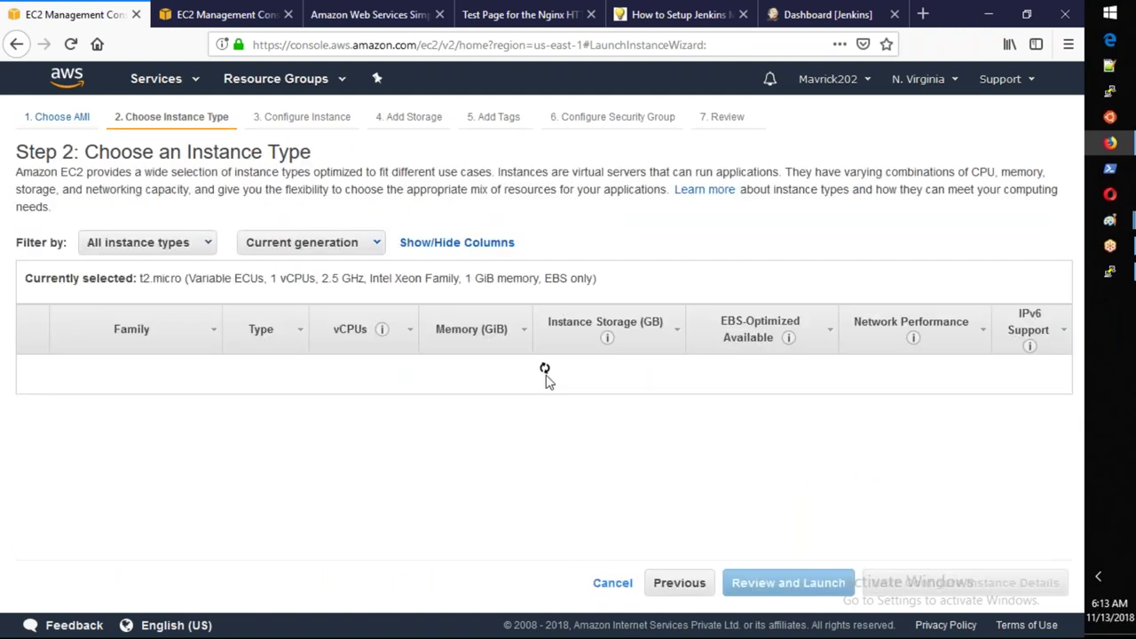
{"action": "left_click", "coordinate": [948, 586]}
Place the instance in VPC AWS-OCT20, subnet OCT22-Subnet1, with primary IP 10.1.1.50.
{"action": "left_click", "coordinate": [426, 390]}
{"action": "left_click", "coordinate": [446, 519]}
{"action": "left_click", "coordinate": [435, 419]}
{"action": "left_click", "coordinate": [480, 476]}
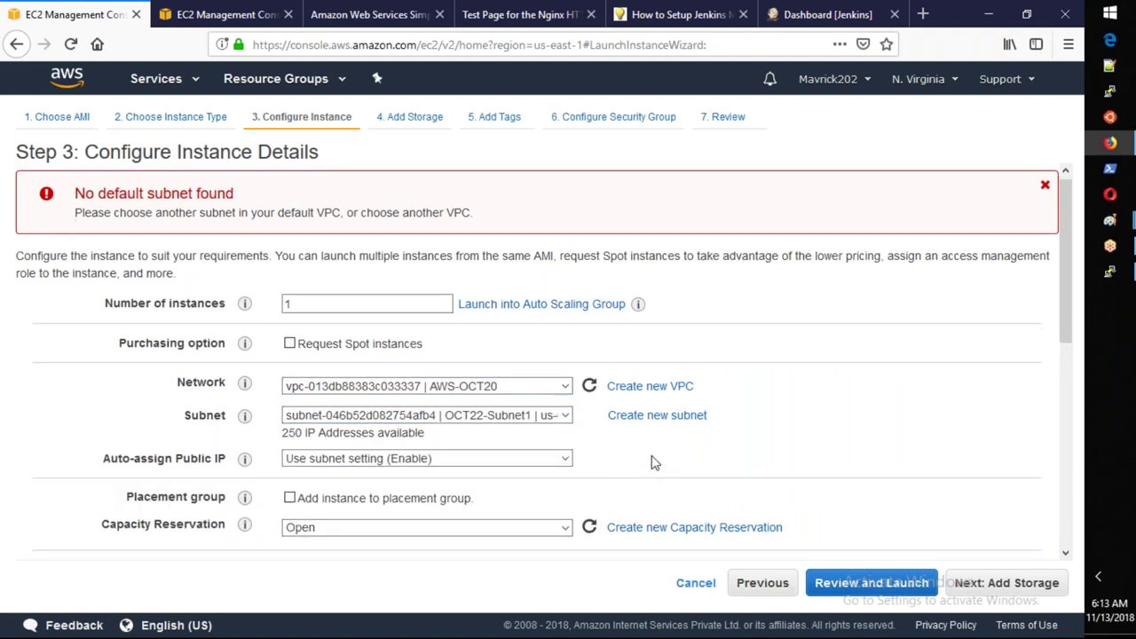
{"action": "scroll", "coordinate": [652, 462], "scroll_direction": "down", "scroll_amount": 5}
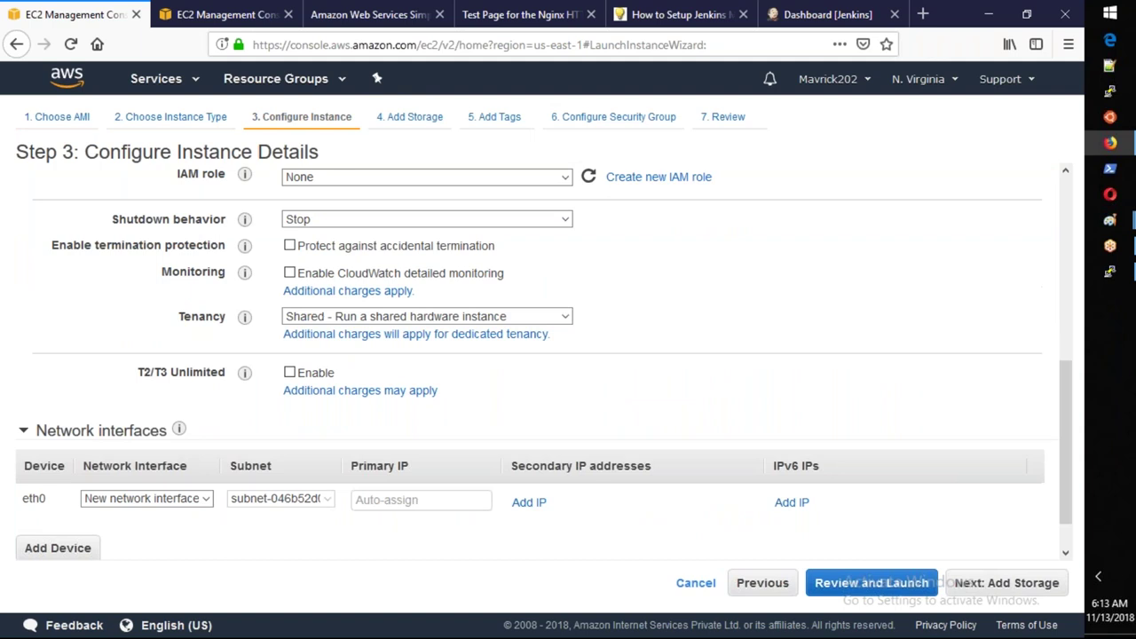
{"action": "scroll", "coordinate": [416, 452], "scroll_direction": "down", "scroll_amount": 1}
{"action": "left_click", "coordinate": [415, 451]}
{"action": "type", "text": "10.1.1.50"}
{"action": "key", "text": "Tab"}
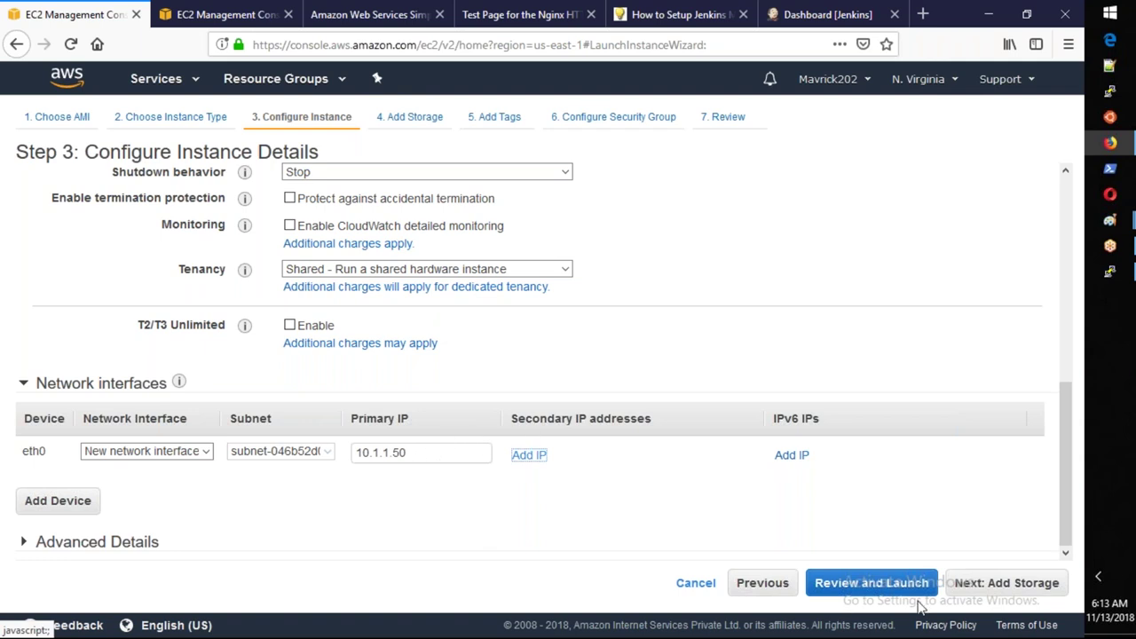
{"action": "left_click", "coordinate": [1006, 583]}
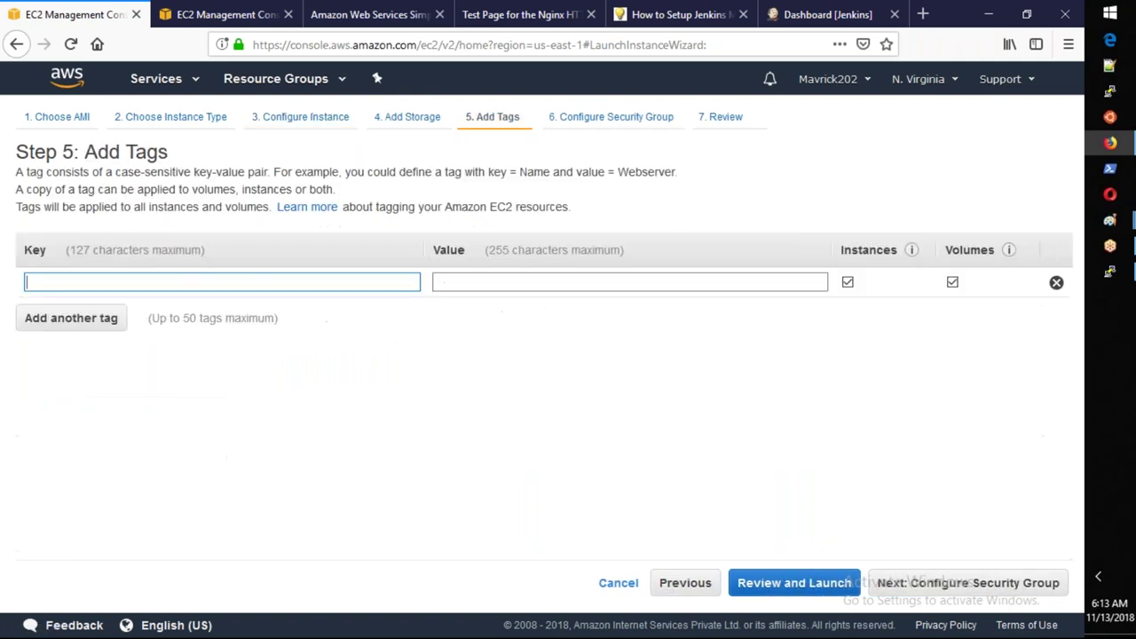
Tag the instance with Name = JenkinsSlave1.
{"action": "type", "text": "Name"}
{"action": "key", "text": "Tab"}
{"action": "type", "text": "JenkinsSL"}
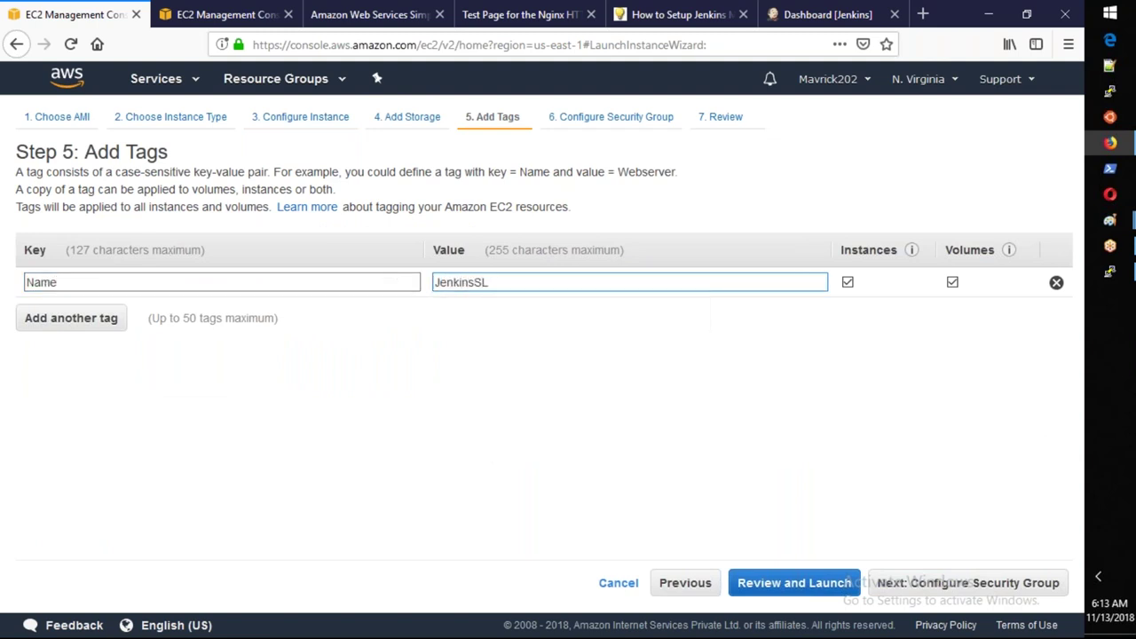
{"action": "key", "text": "BackSpace"}
{"action": "type", "text": "lave1"}
{"action": "key", "text": "Tab"}
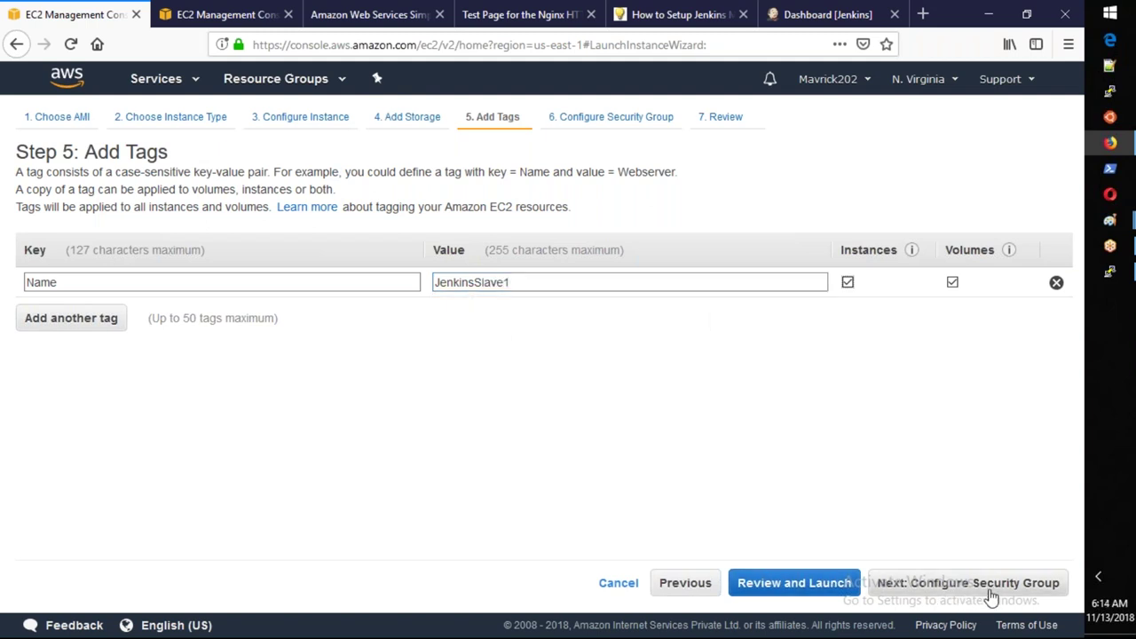
Assign the existing security group OCT20_Allow_All and move to the launch review.
{"action": "left_click", "coordinate": [985, 594]}
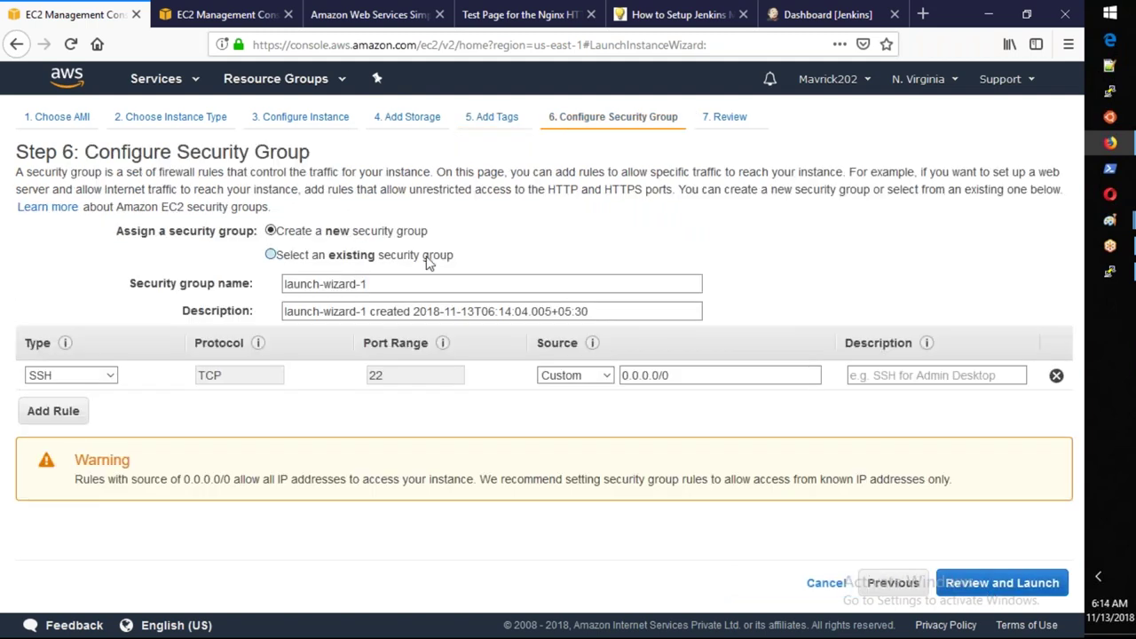
{"action": "left_click", "coordinate": [428, 258]}
{"action": "left_click", "coordinate": [564, 369]}
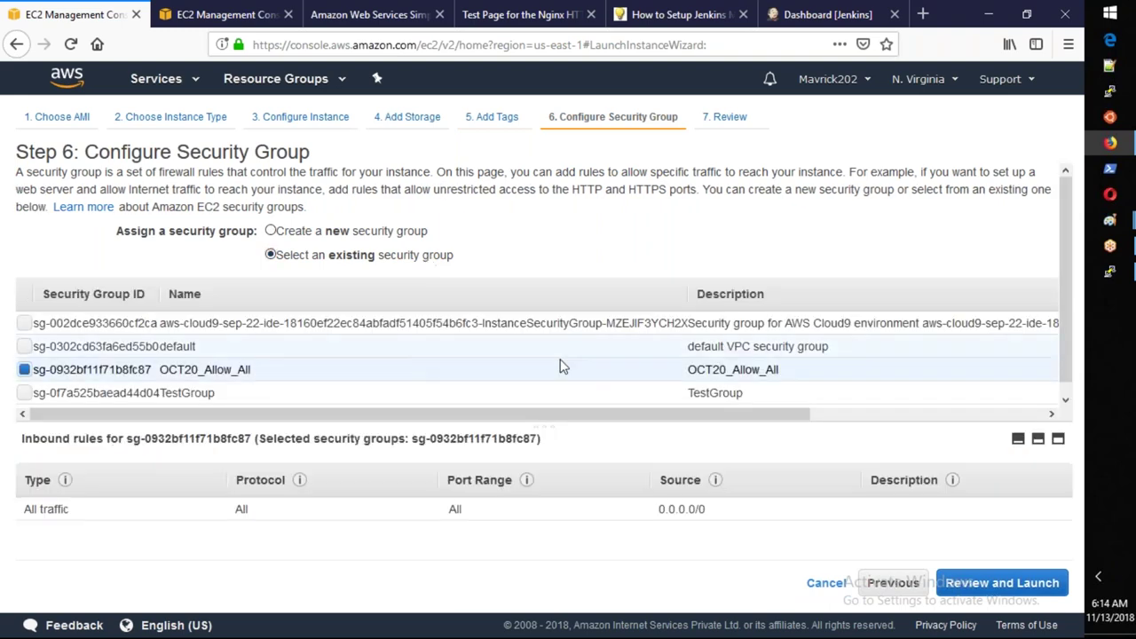
{"action": "left_click", "coordinate": [969, 581]}
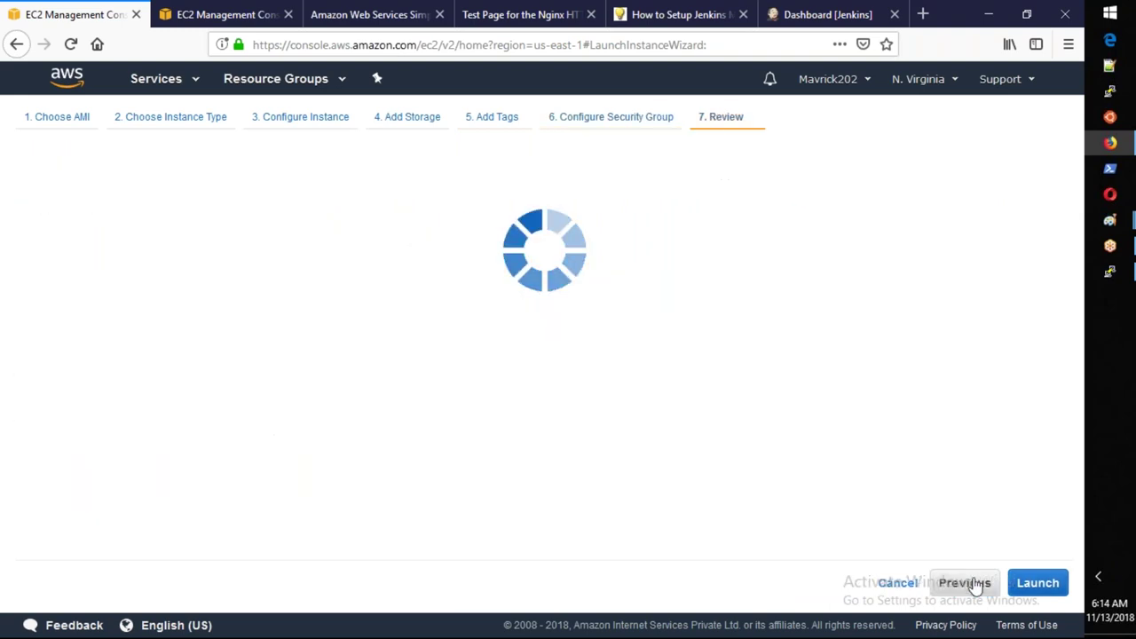
Launch the instance with the LaptopKey key pair, acknowledging the private key file.
{"action": "left_click", "coordinate": [1029, 582]}
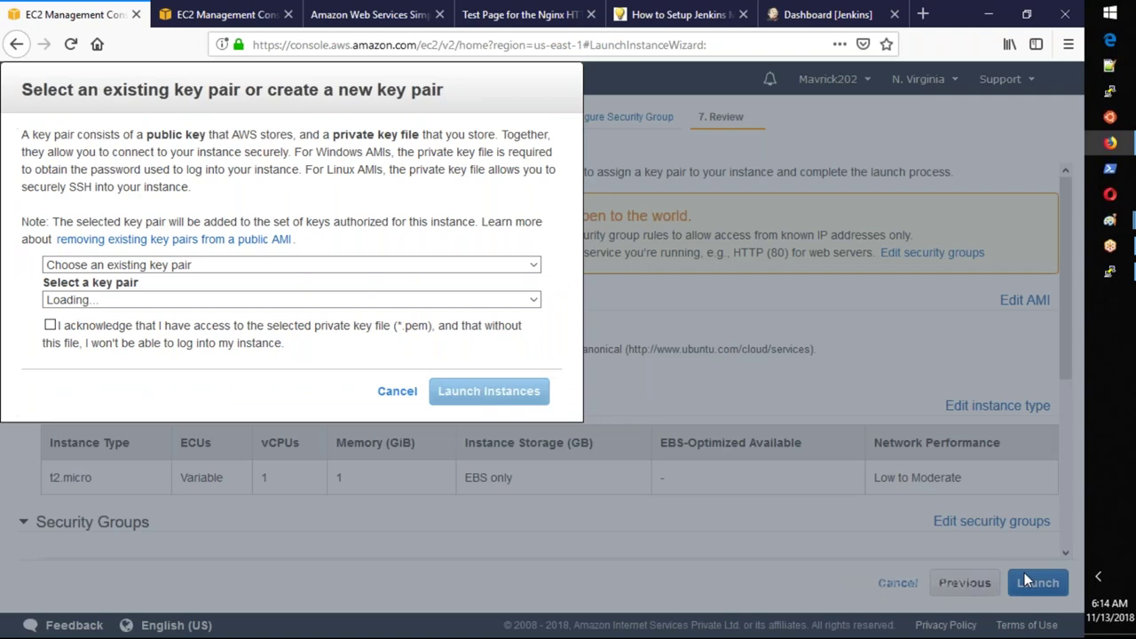
{"action": "left_click", "coordinate": [300, 432]}
{"action": "left_click", "coordinate": [541, 406]}
{"action": "left_click", "coordinate": [355, 444]}
{"action": "left_click", "coordinate": [722, 512]}
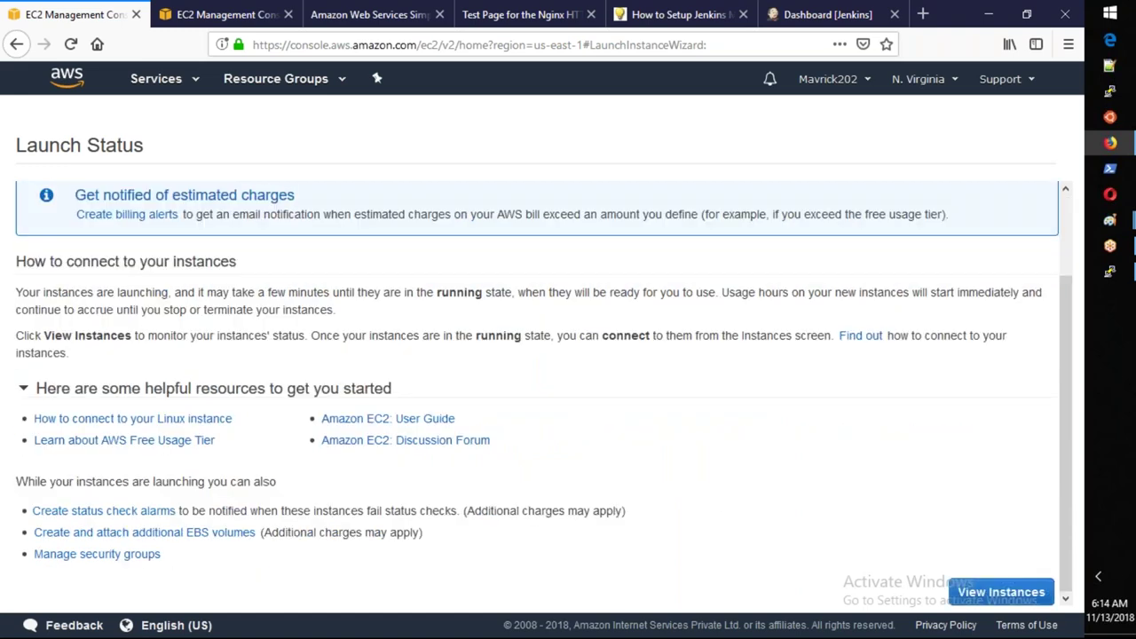
{"action": "left_click", "coordinate": [1001, 589]}
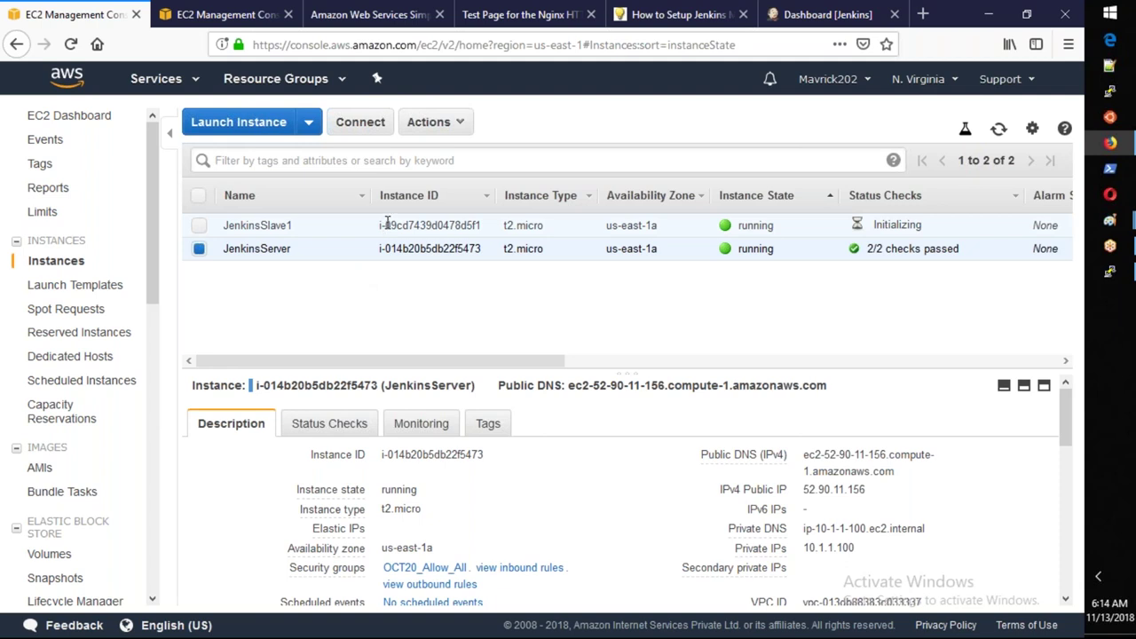
Copy JenkinsSlave1's public DNS and load the saved ec2-user@ session in PuTTY.
{"action": "left_click", "coordinate": [388, 225]}
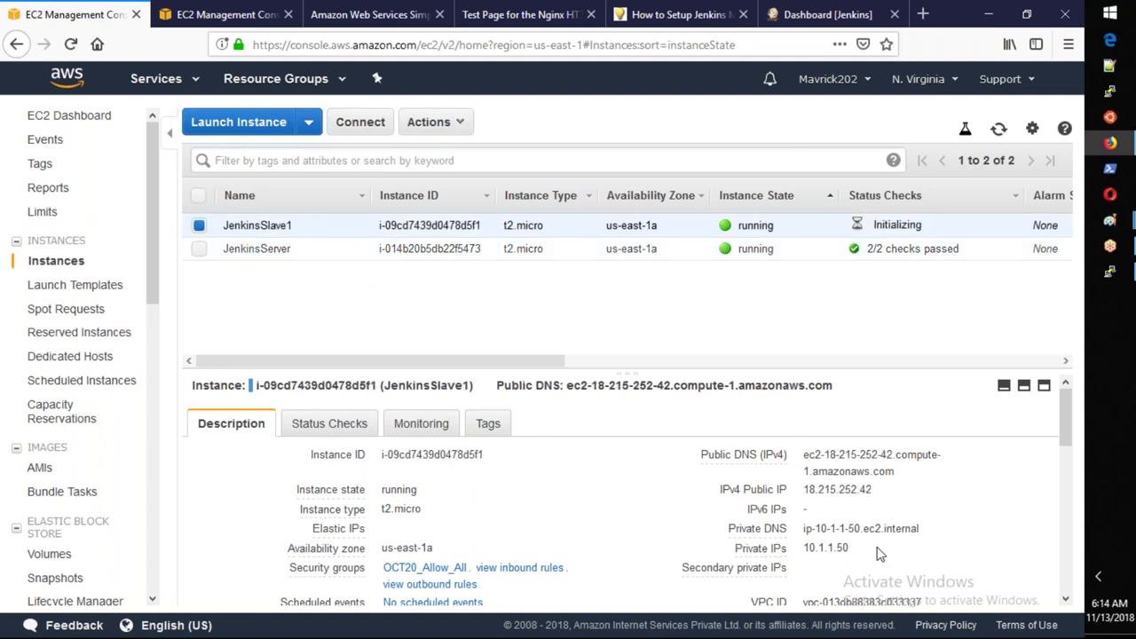
{"action": "left_click", "coordinate": [907, 471]}
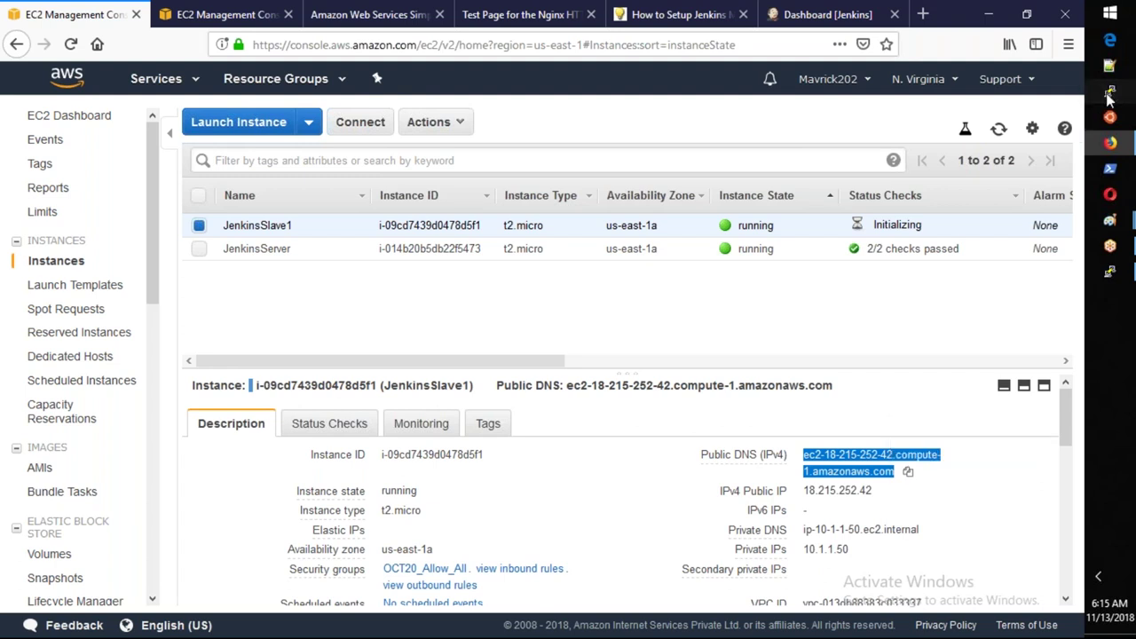
{"action": "left_click", "coordinate": [1109, 94]}
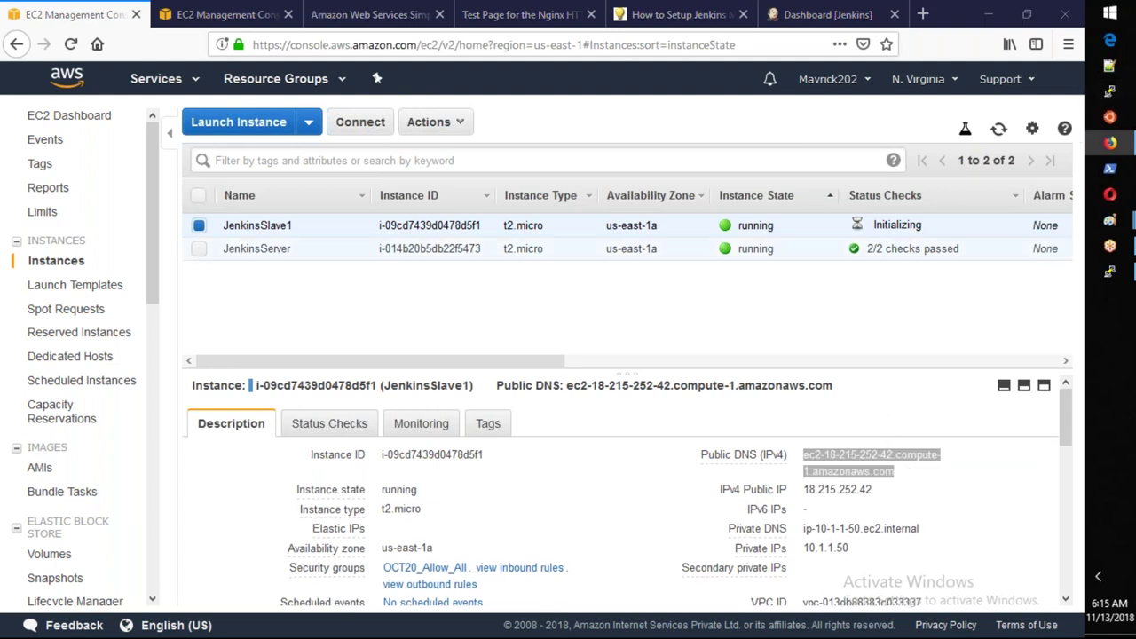
{"action": "left_click", "coordinate": [644, 399]}
{"action": "left_click", "coordinate": [704, 338]}
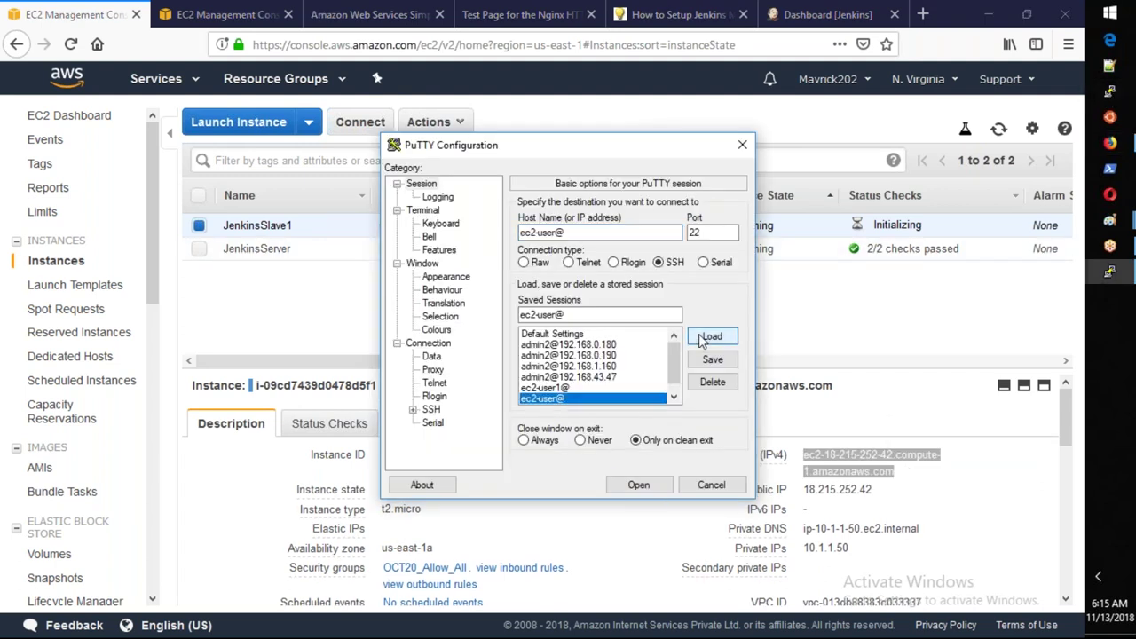
Try connecting as ec2-user@ the slave's public DNS; authentication fails, so close it.
{"action": "left_click", "coordinate": [578, 228]}
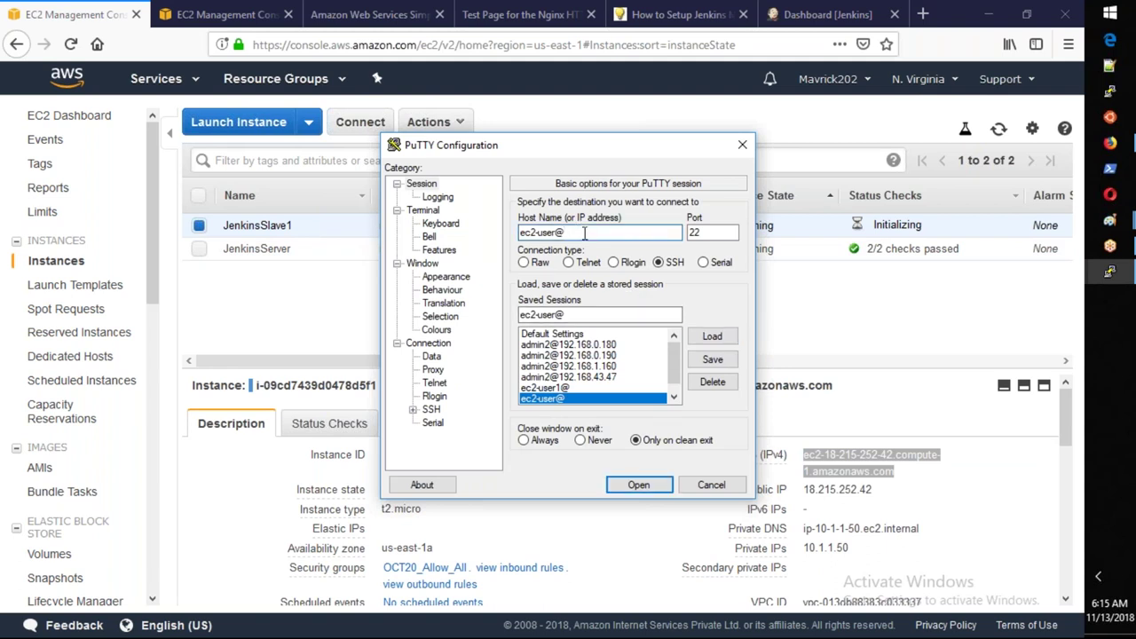
{"action": "key", "text": "ctrl+v"}
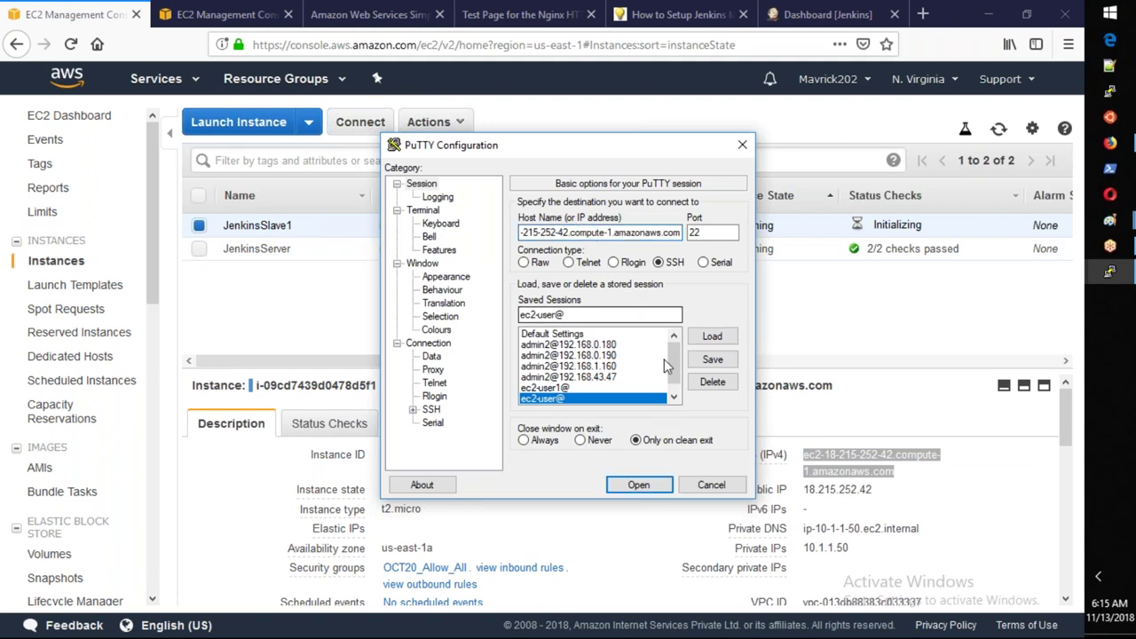
{"action": "left_click", "coordinate": [636, 484]}
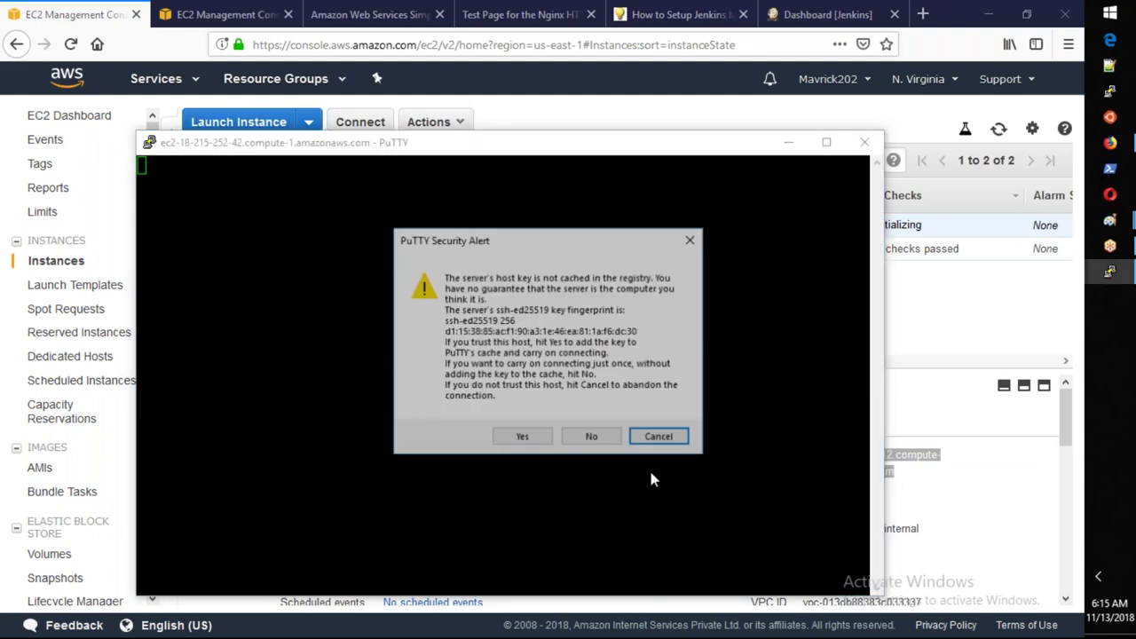
{"action": "left_click", "coordinate": [522, 436]}
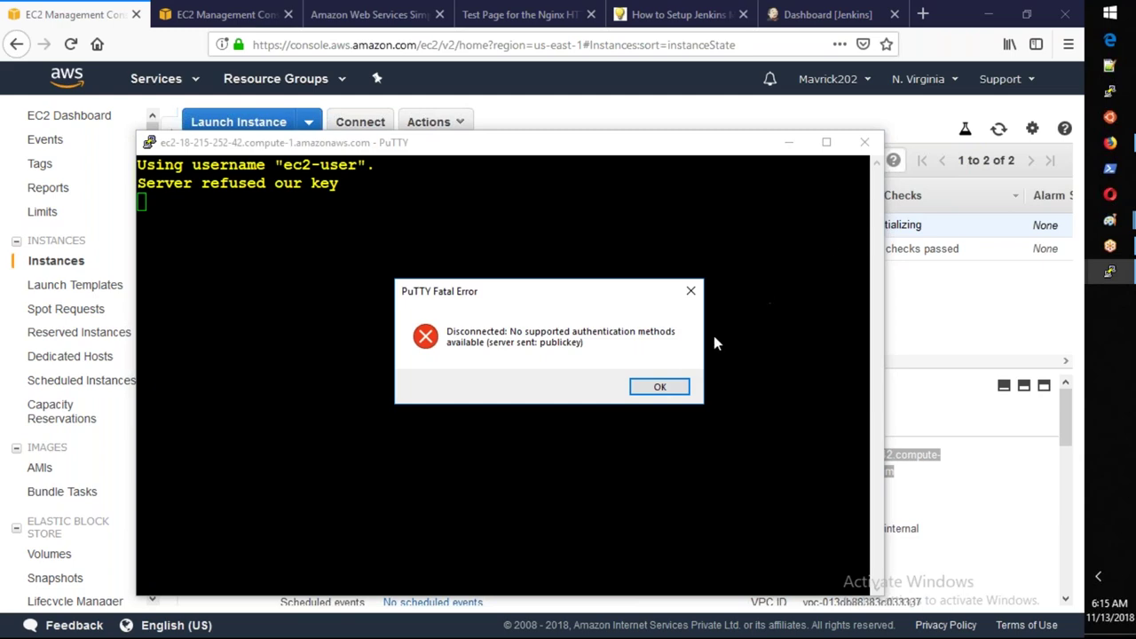
{"action": "left_click", "coordinate": [660, 388]}
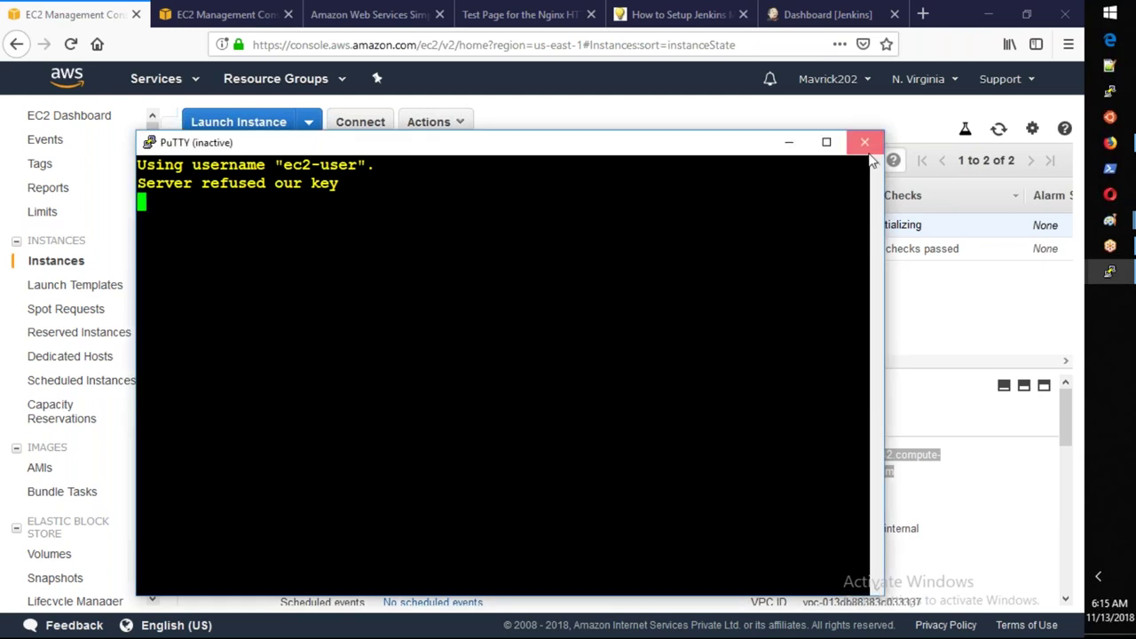
{"action": "left_click", "coordinate": [864, 143]}
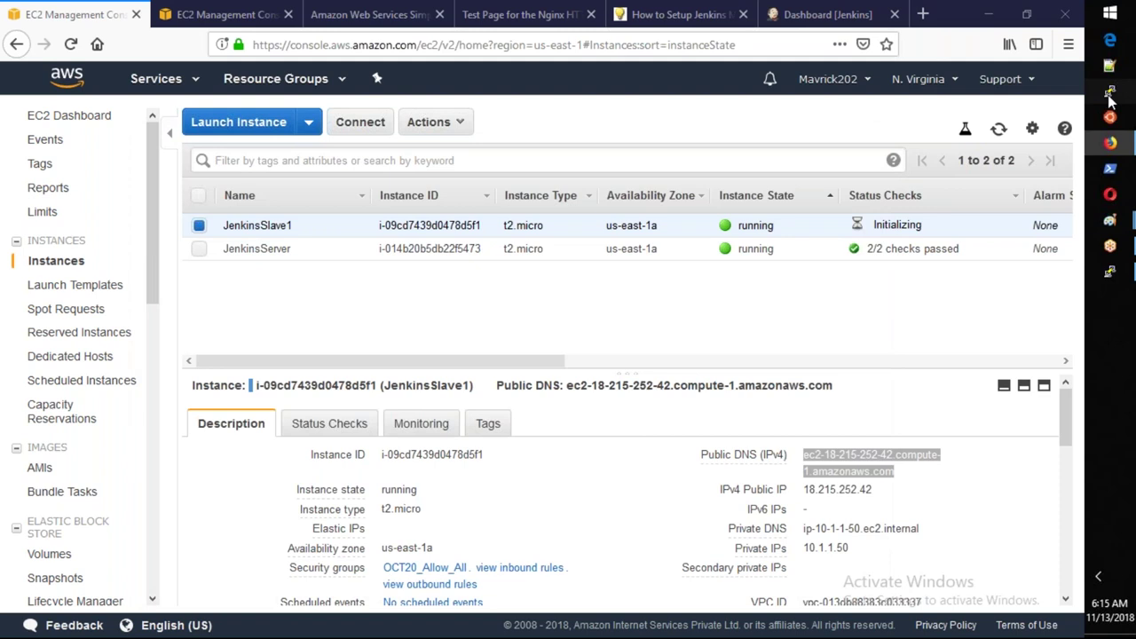
Log in to the slave as ubuntu@ its public DNS with the key passphrase and become root via sudo su -.
{"action": "left_click", "coordinate": [1110, 93]}
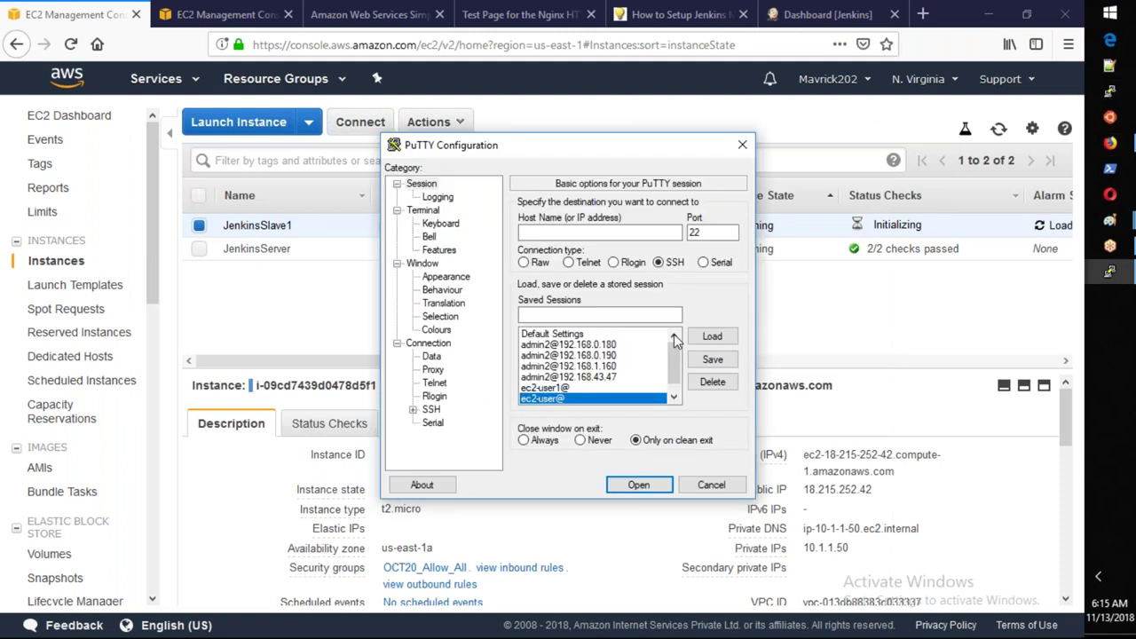
{"action": "type", "text": "ubuntu@"}
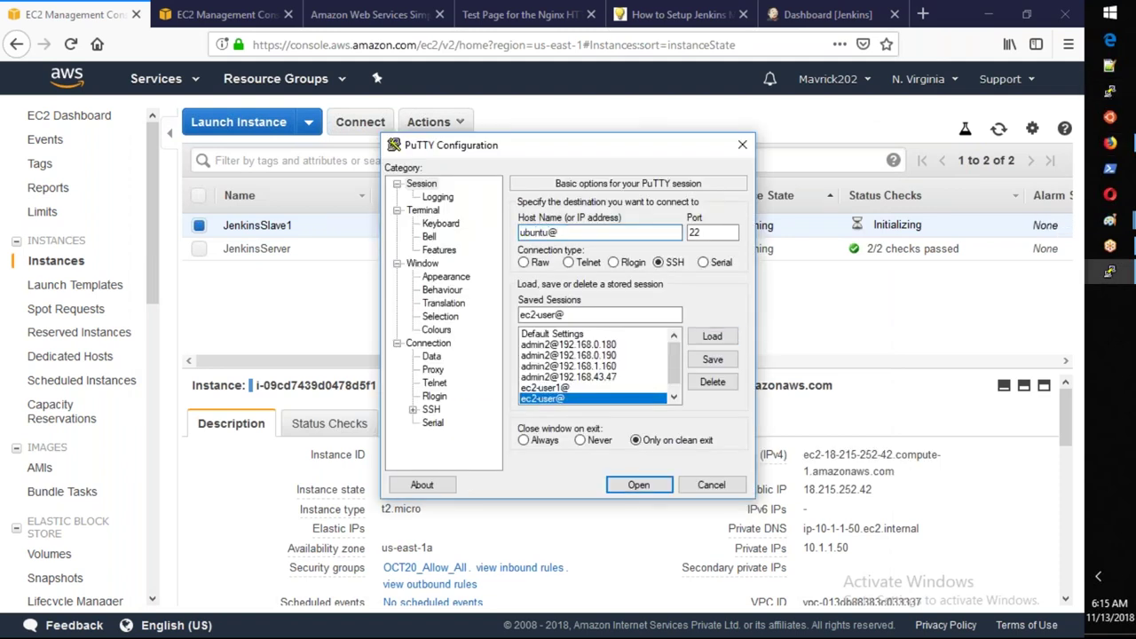
{"action": "key", "text": "ctrl+v"}
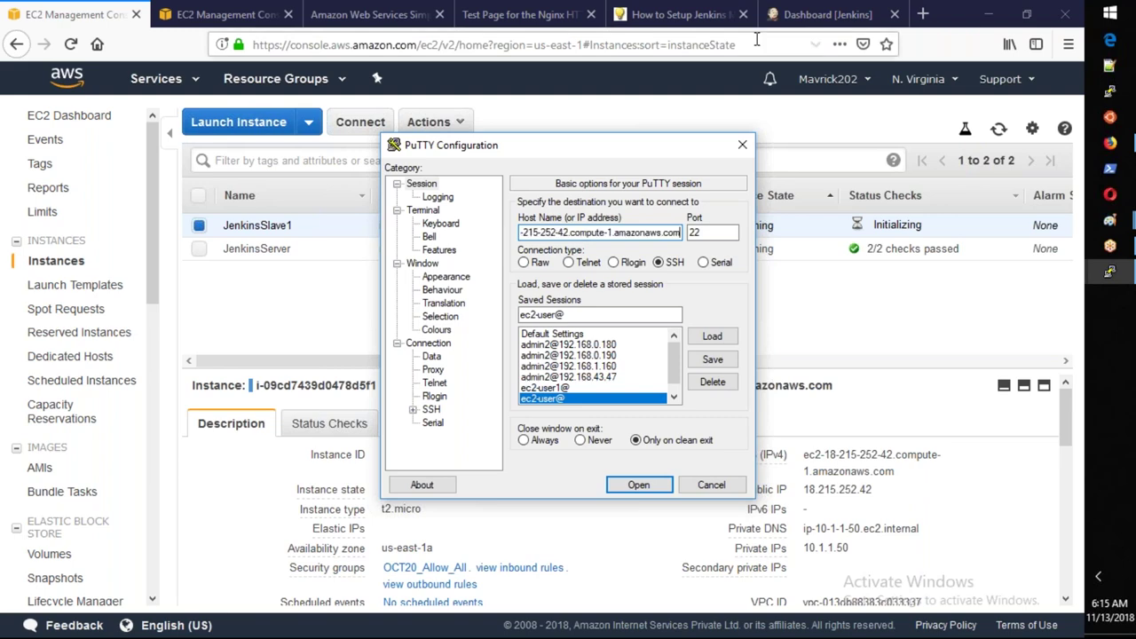
{"action": "left_click", "coordinate": [639, 488]}
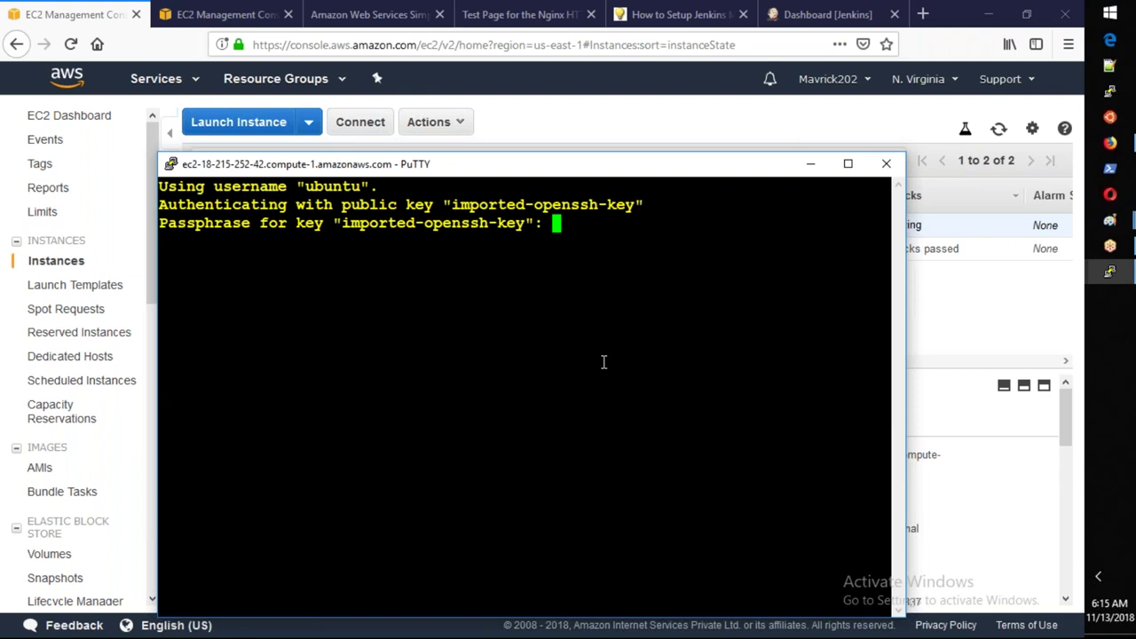
{"action": "key", "text": "Return"}
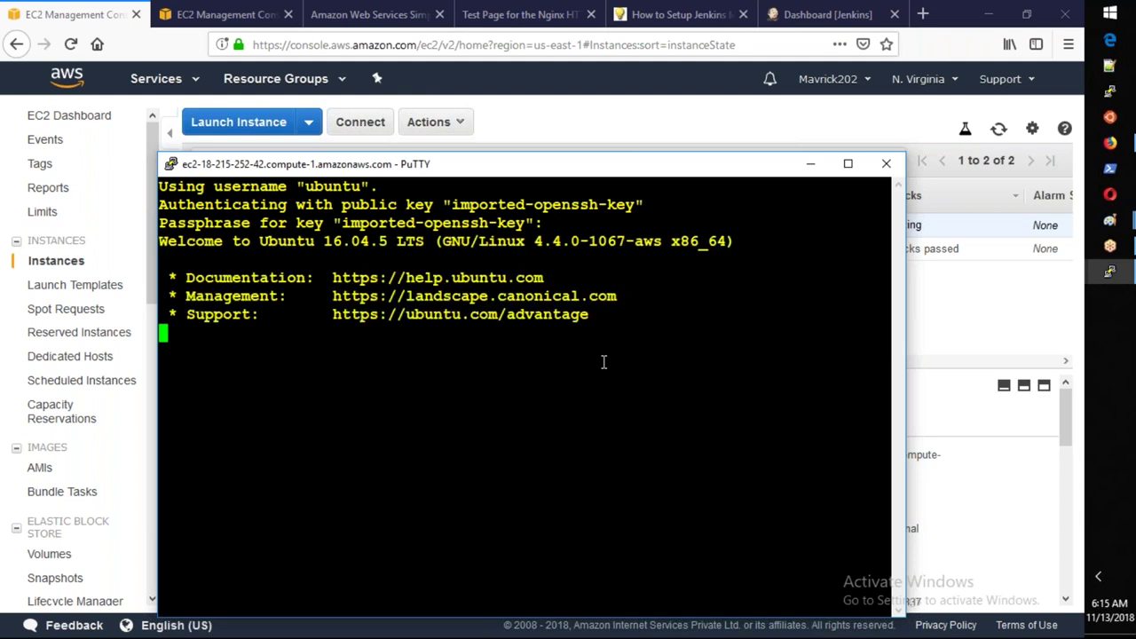
{"action": "type", "text": "sudo su -"}
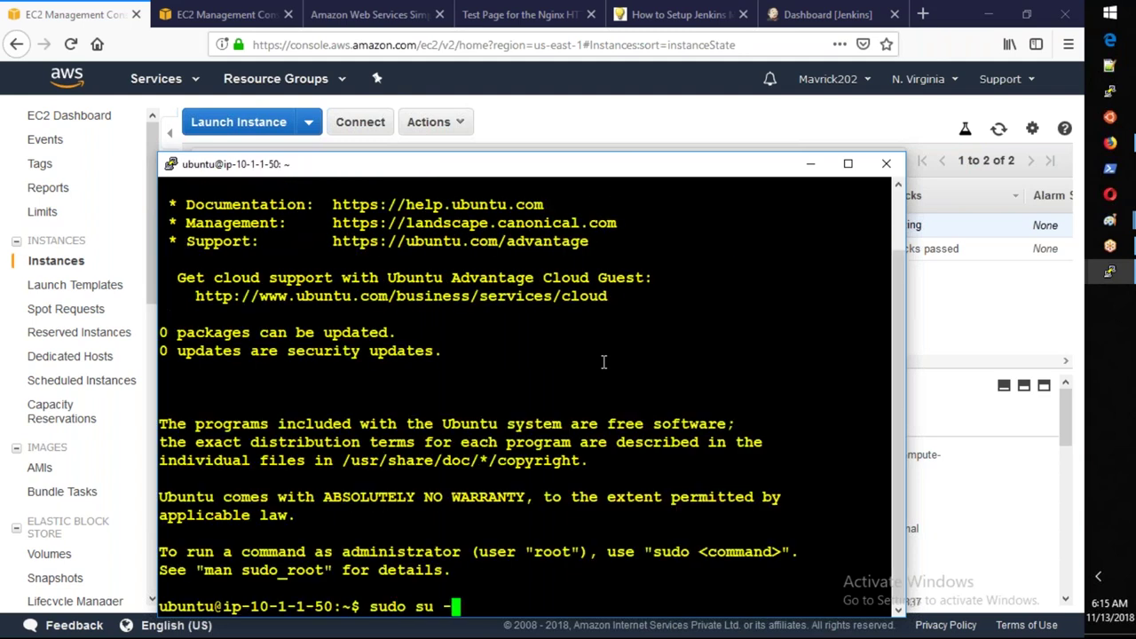
{"action": "key", "text": "Return"}
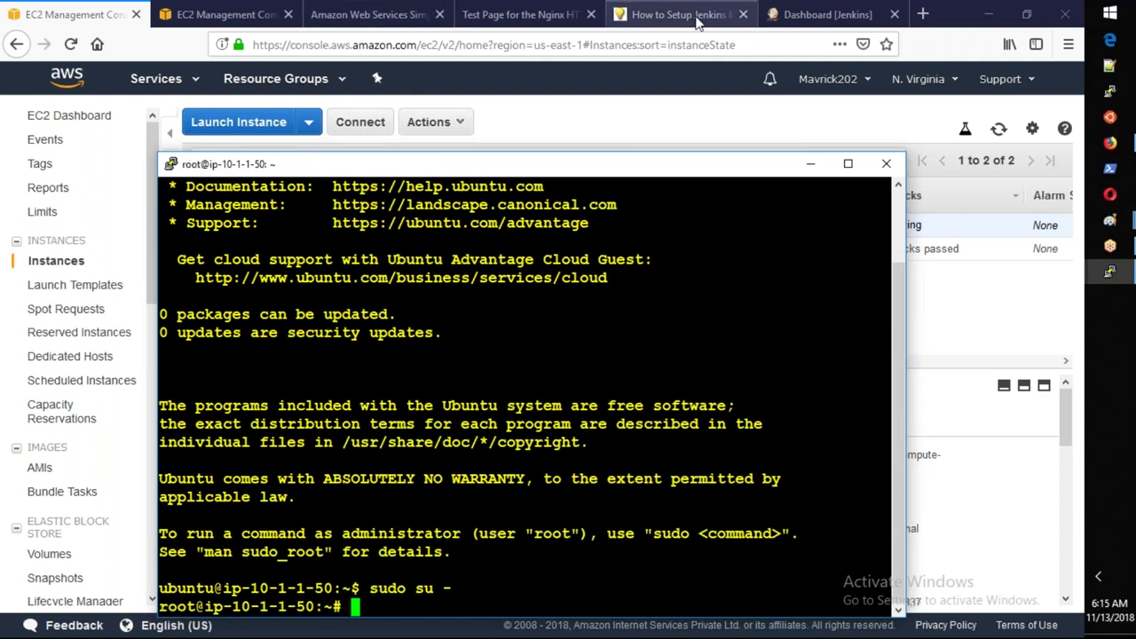
{"action": "left_click", "coordinate": [693, 15]}
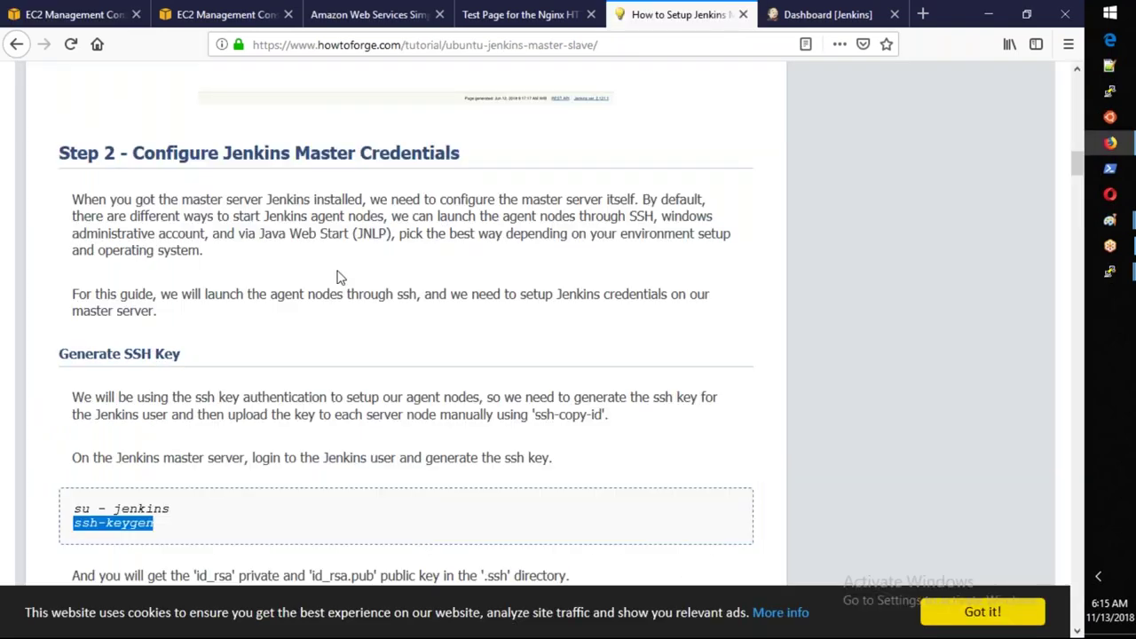
Highlight the master and slave lines in the tutorial's Prerequisites section.
{"action": "scroll", "coordinate": [337, 277], "scroll_direction": "up", "scroll_amount": 3}
{"action": "scroll", "coordinate": [328, 296], "scroll_direction": "up", "scroll_amount": 3}
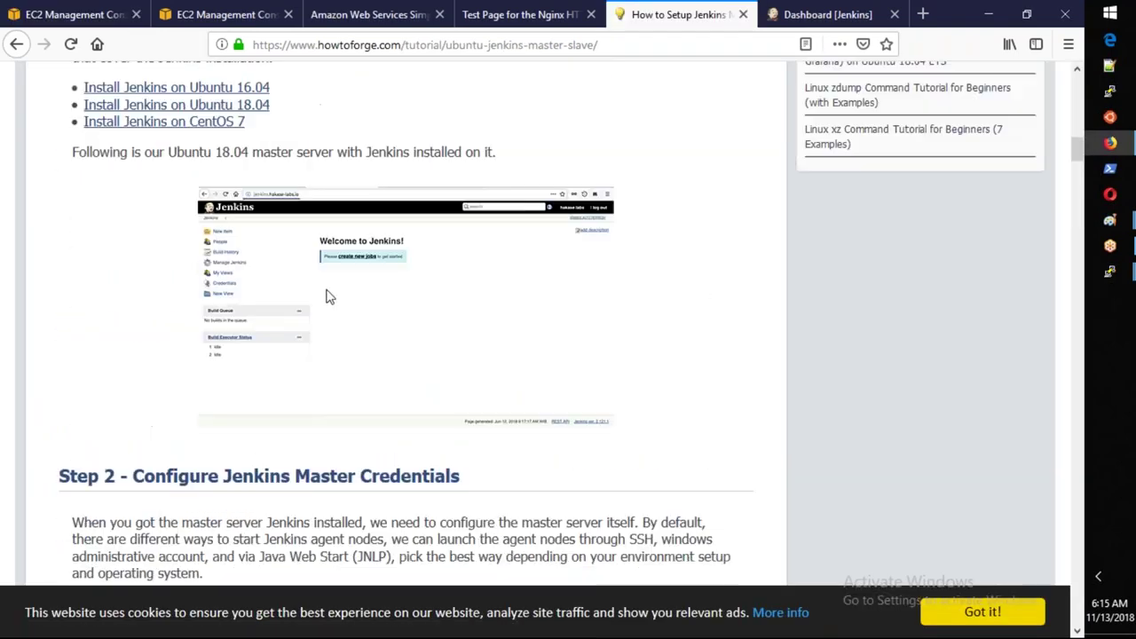
{"action": "scroll", "coordinate": [328, 296], "scroll_direction": "up", "scroll_amount": 5}
{"action": "scroll", "coordinate": [328, 296], "scroll_direction": "up", "scroll_amount": 5}
{"action": "left_click_drag", "start_coordinate": [203, 303], "coordinate": [84, 267]}
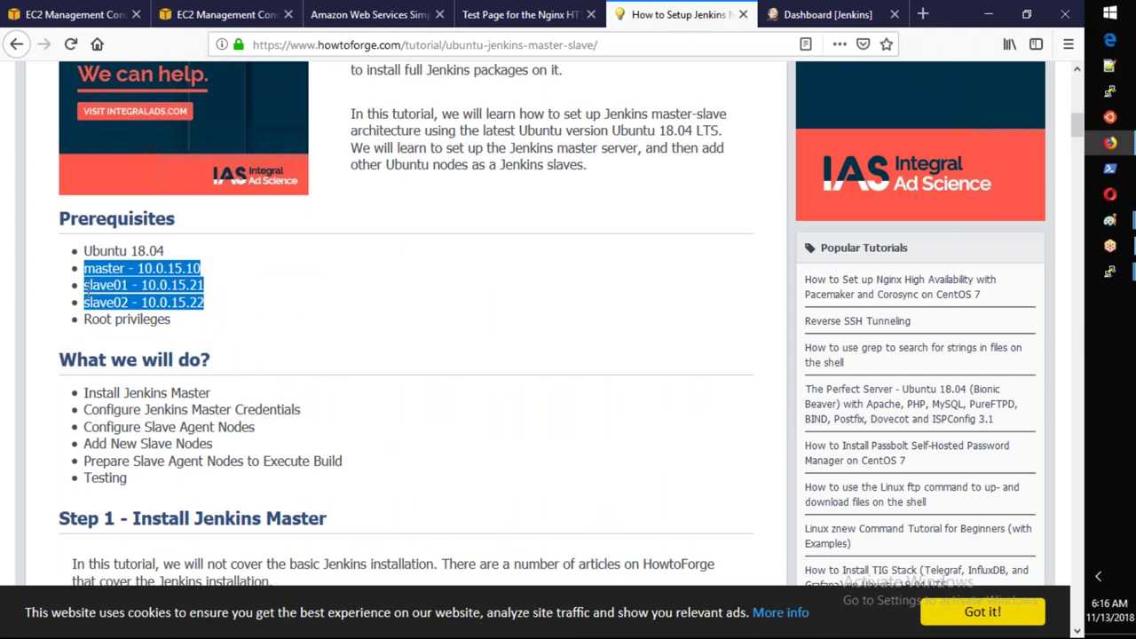
Bring the slave's root terminal forward, move it and widen it to 88x28.
{"action": "key", "text": "alt+Tab"}
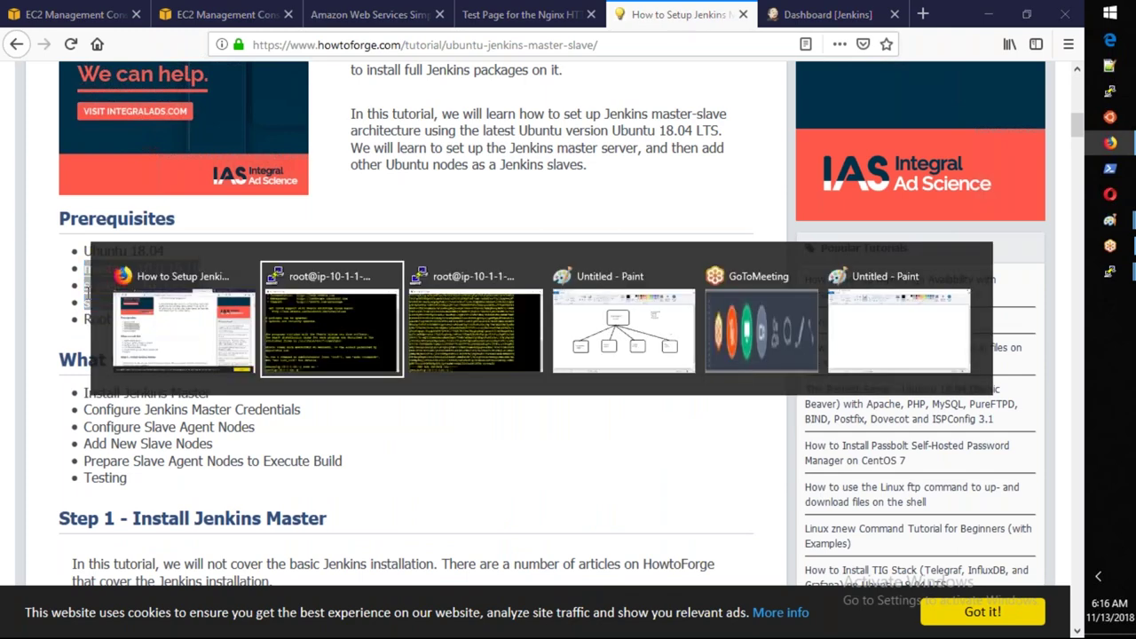
{"action": "left_click_drag", "start_coordinate": [410, 172], "coordinate": [434, 100]}
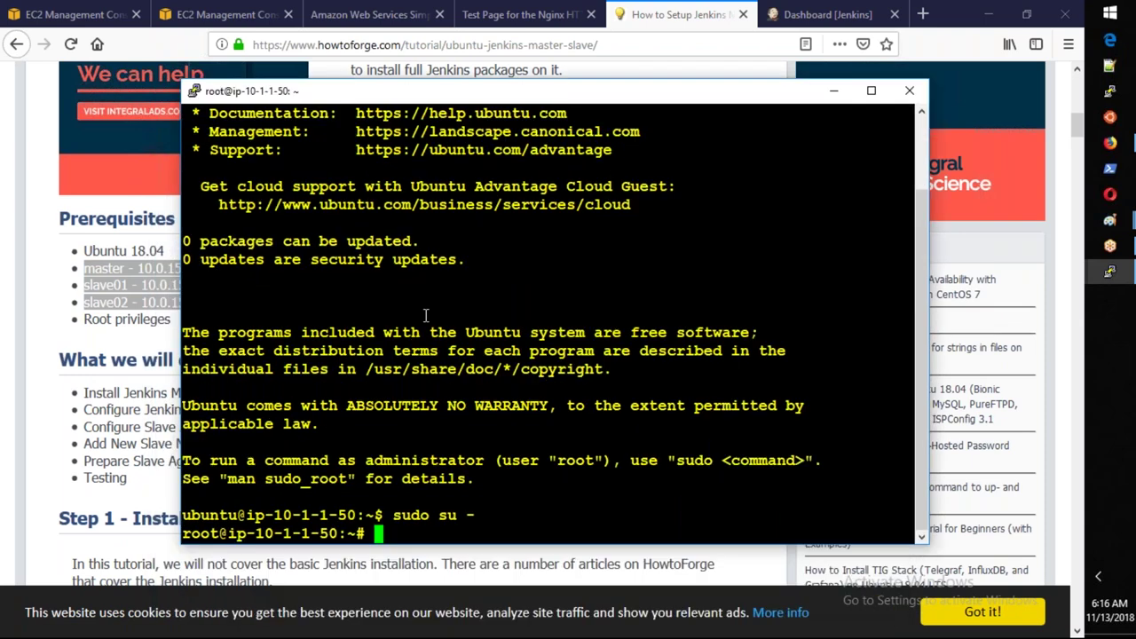
{"action": "left_click_drag", "start_coordinate": [182, 82], "coordinate": [123, 24]}
{"action": "left_click_drag", "start_coordinate": [934, 559], "coordinate": [1004, 578]}
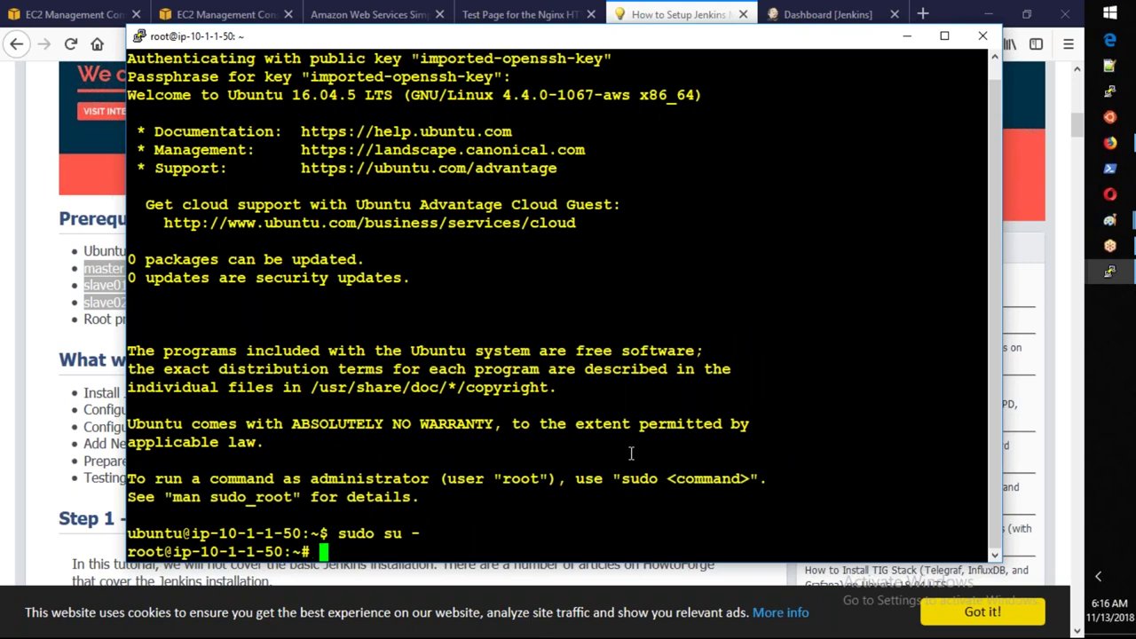
{"action": "left_click", "coordinate": [1115, 279]}
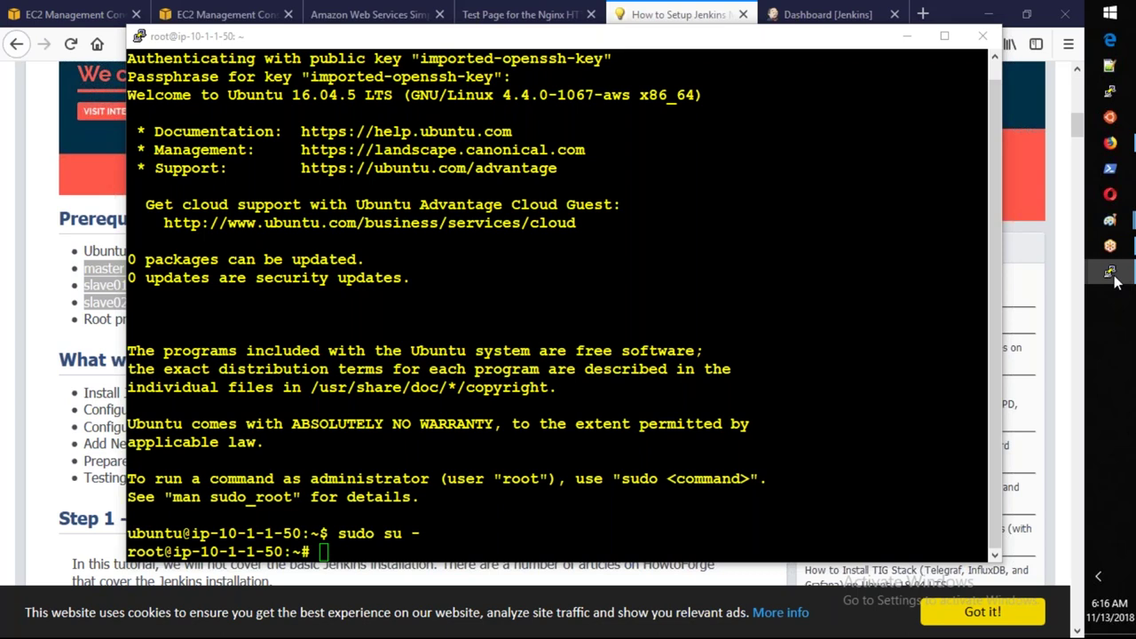
Clear the jenkins terminal, start ssh-copy-id root@, and copy the slave's address from its prompt.
{"action": "key", "text": "ctrl+l"}
{"action": "type", "text": "ssh-copy-id "}
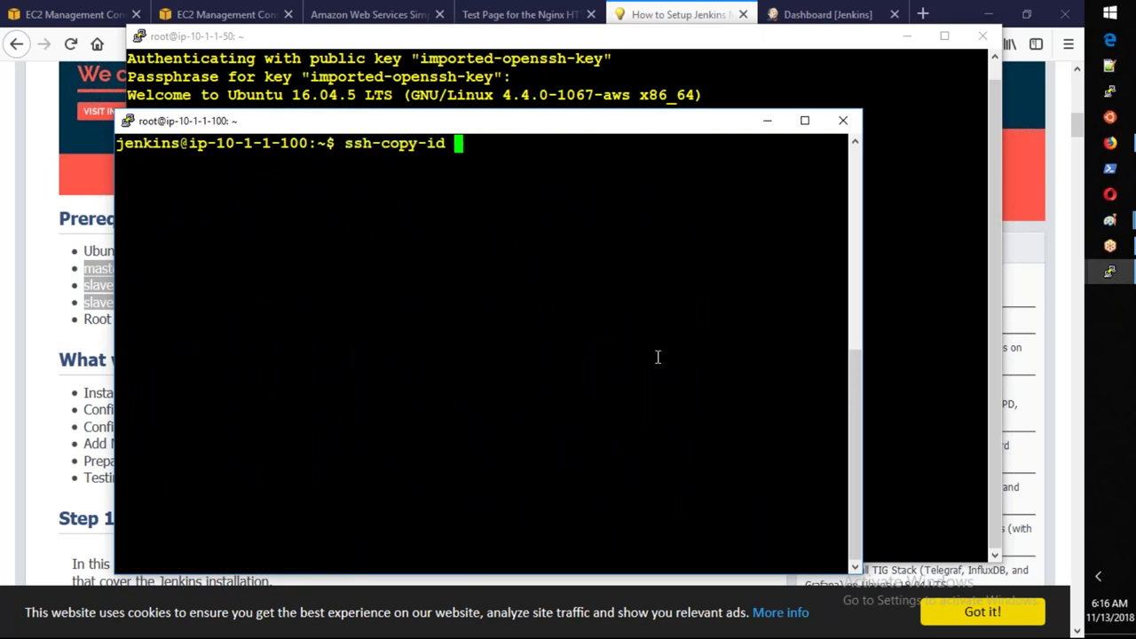
{"action": "type", "text": "root@"}
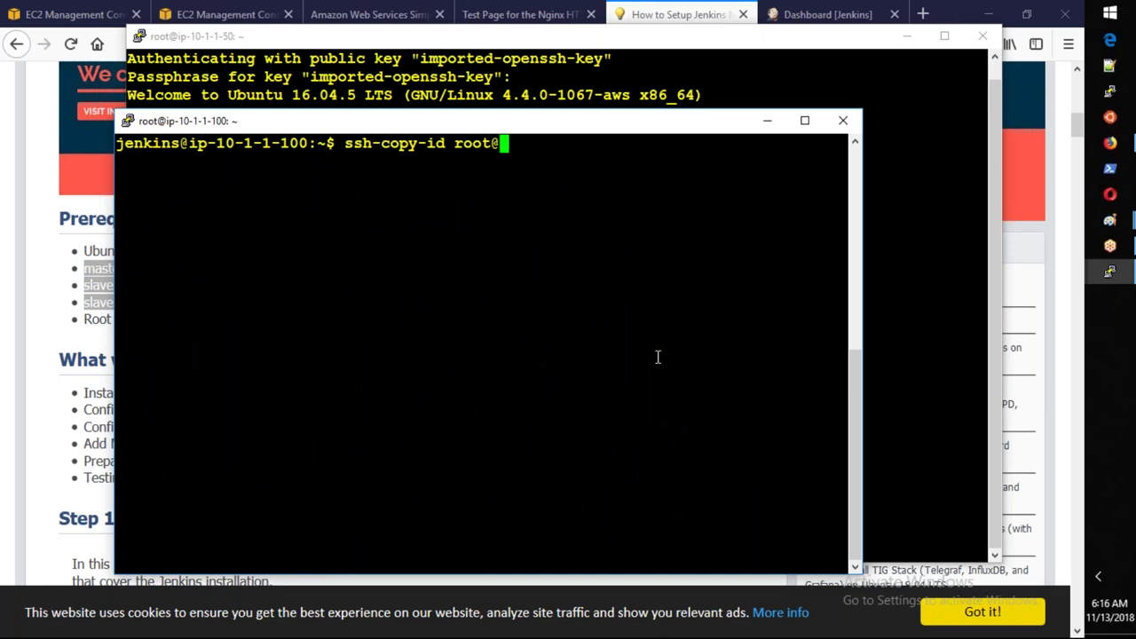
{"action": "key", "text": "alt+Tab"}
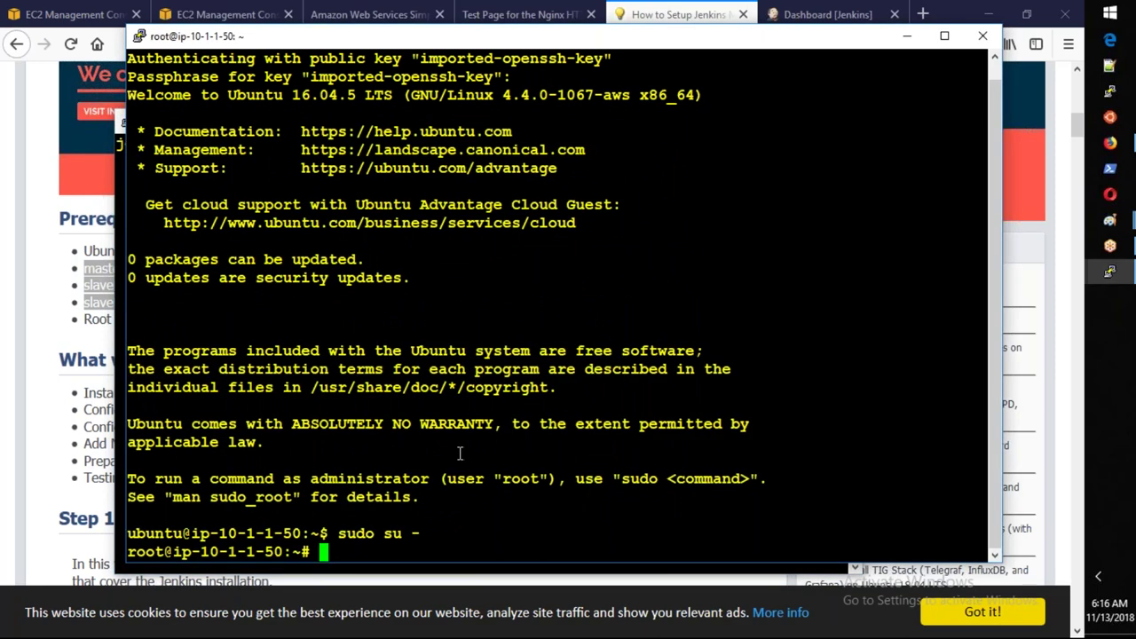
{"action": "left_click_drag", "start_coordinate": [201, 552], "coordinate": [282, 552]}
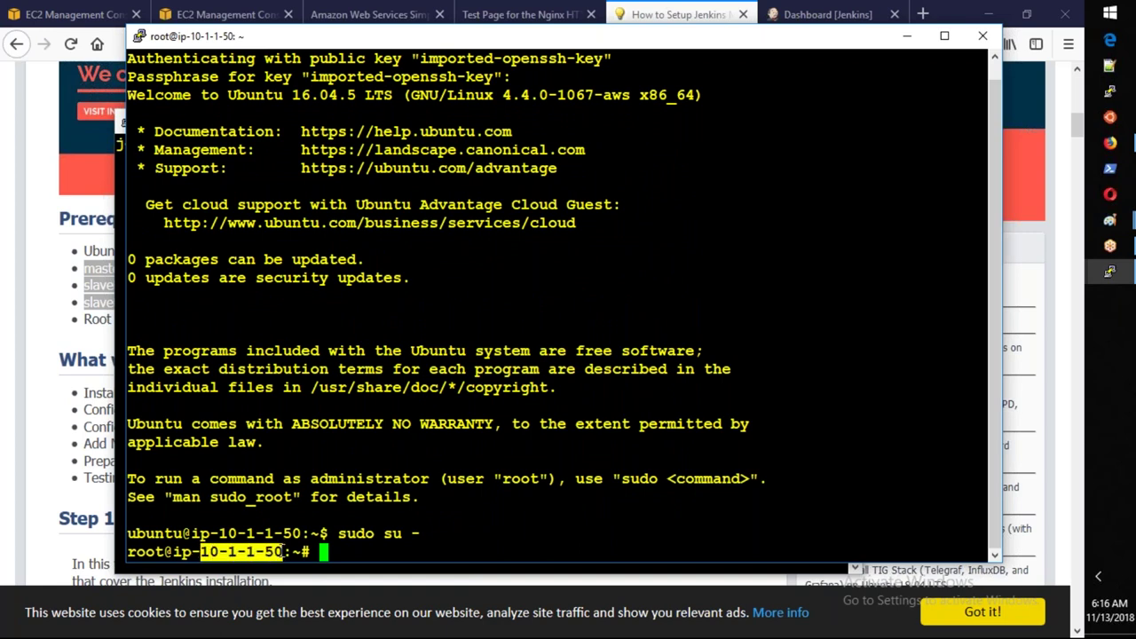
{"action": "key", "text": "alt+Tab"}
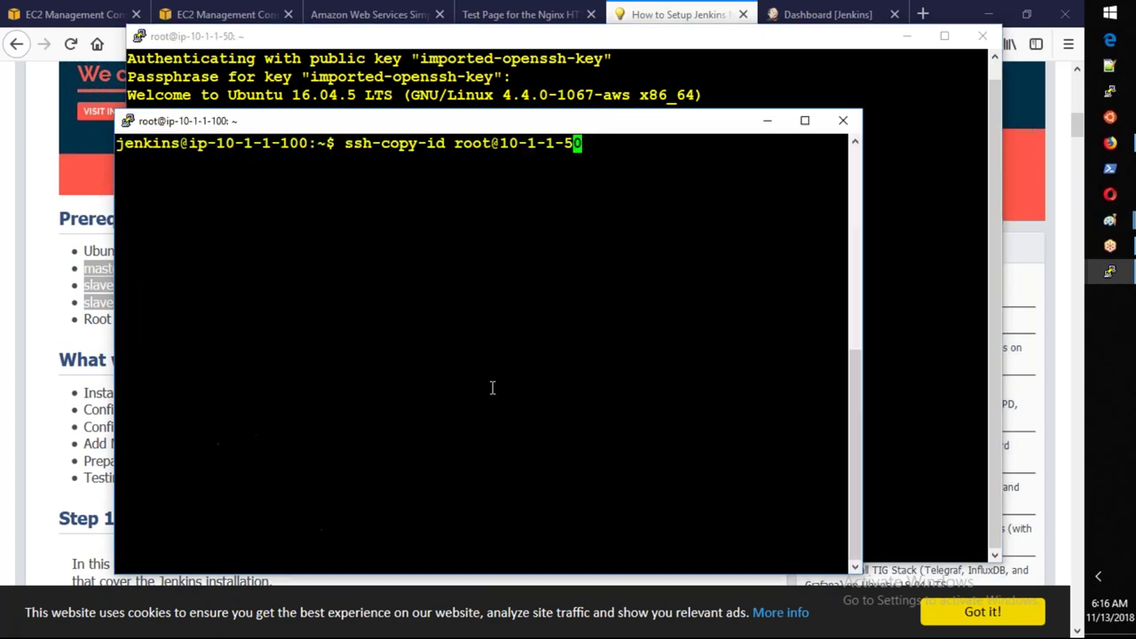
{"action": "key", "text": "Left"}
{"action": "key", "text": "Left"}
{"action": "key", "text": "BackSpace"}
{"action": "type", "text": "."}
{"action": "key", "text": "Left"}
{"action": "key", "text": "Left"}
{"action": "key", "text": "BackSpace"}
{"action": "type", "text": "."}
{"action": "key", "text": "Return"}
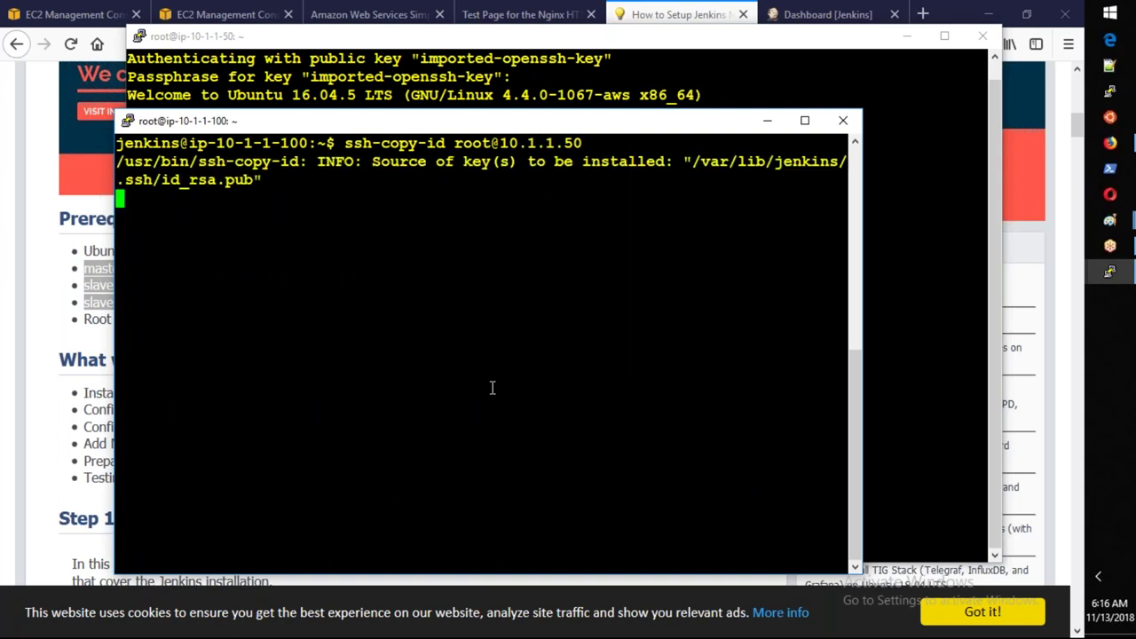
Accept the host key with yes, which ends in Permission denied, then type passwd root on the slave.
{"action": "type", "text": "yes"}
{"action": "key", "text": "Return"}
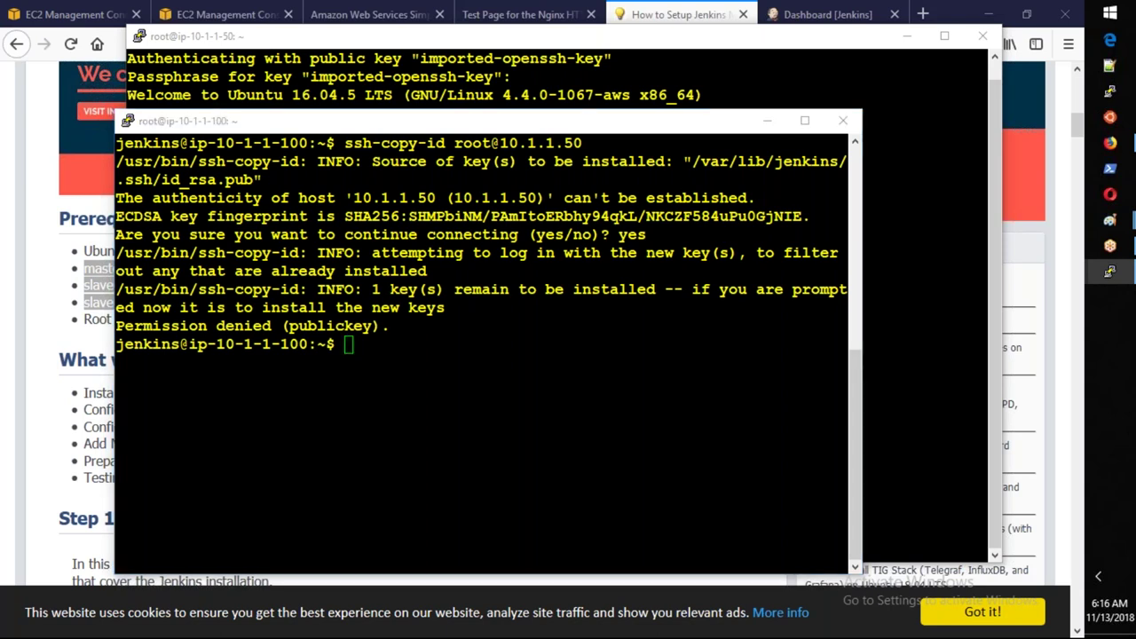
{"action": "key", "text": "alt+Tab"}
{"action": "type", "text": "passwd"}
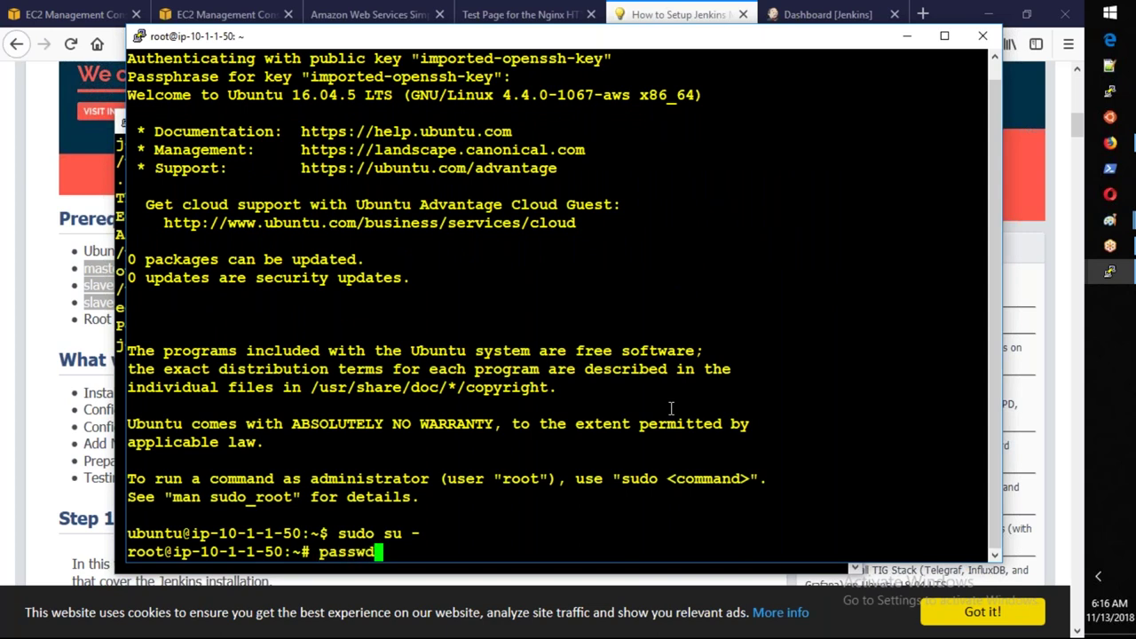
{"action": "type", "text": " root"}
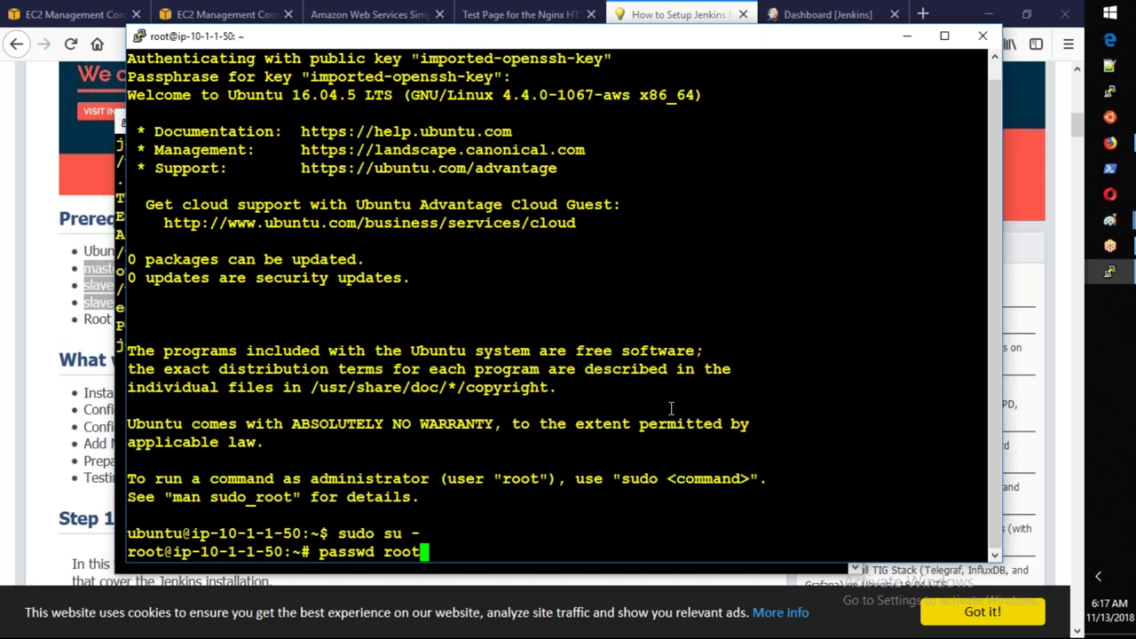
Try changing root's password on the slave; mismatched entries leave it unchanged.
{"action": "key", "text": "Return"}
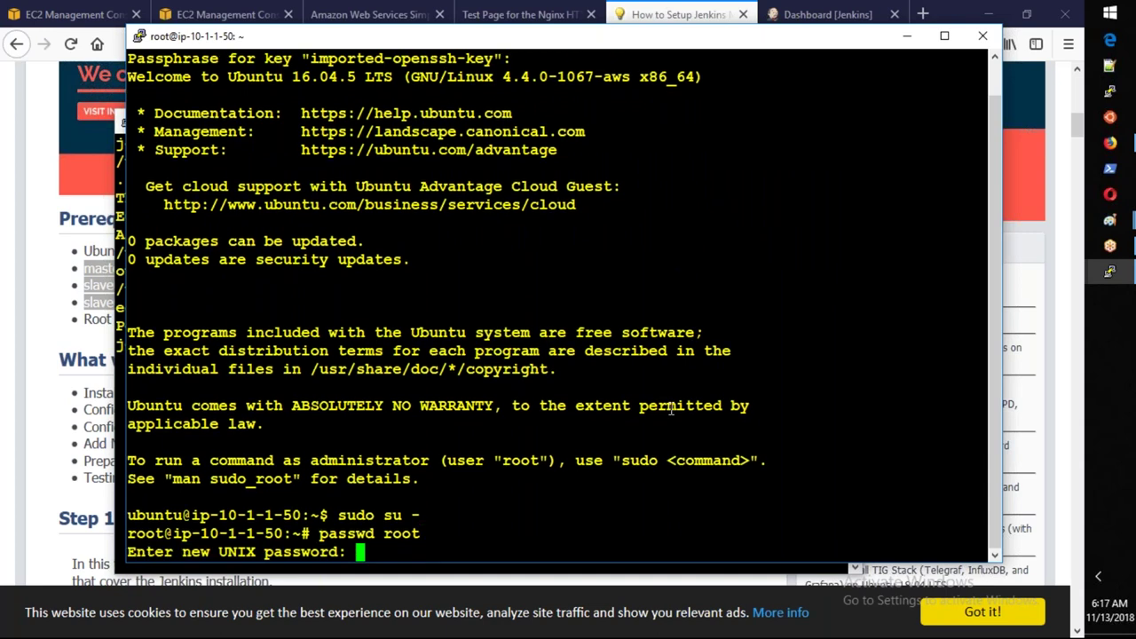
{"action": "key", "text": "Return"}
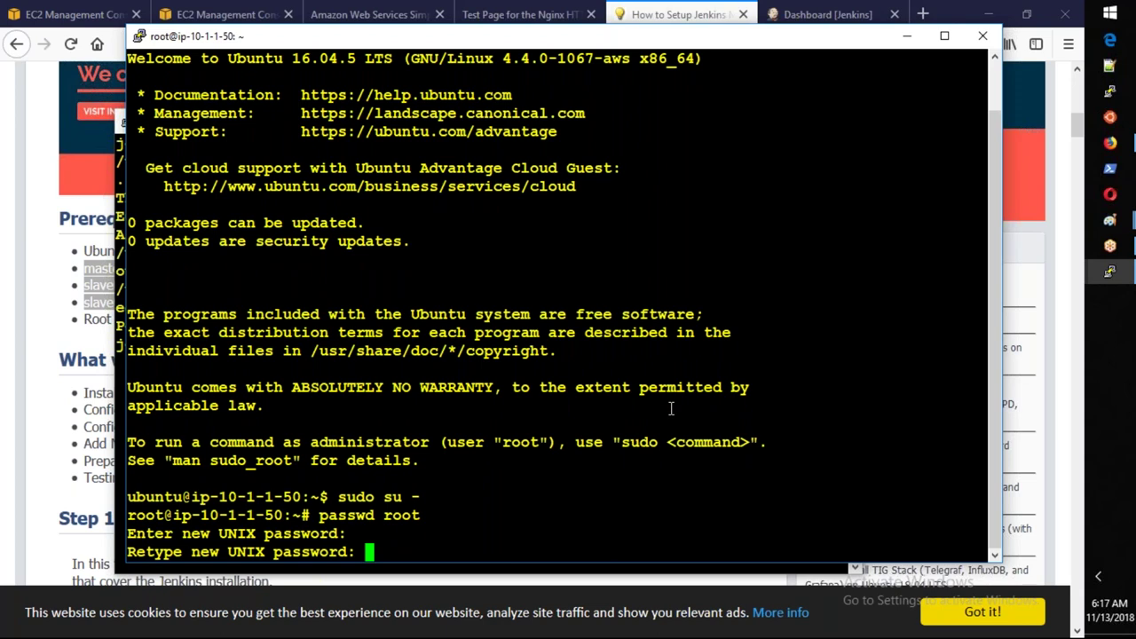
{"action": "key", "text": "Return"}
{"action": "key", "text": "Return"}
{"action": "key", "text": "Return"}
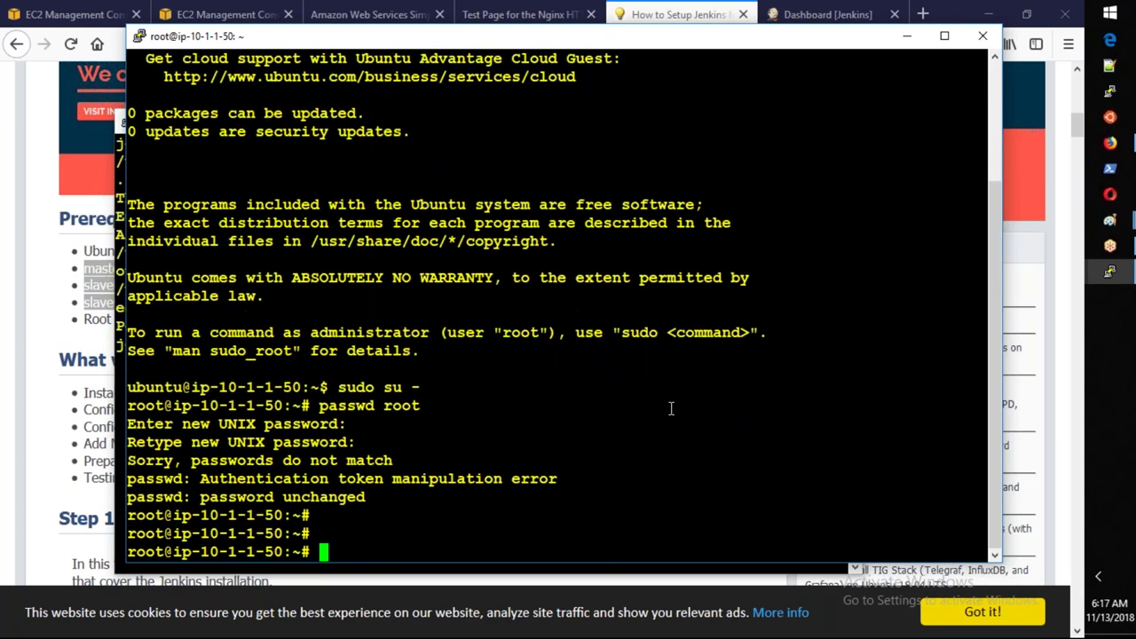
Rerun ssh-copy-id from the jenkins terminal, which again fails with Permission denied.
{"action": "key", "text": "Return"}
{"action": "key", "text": "alt+Tab"}
{"action": "key", "text": "Up"}
{"action": "key", "text": "Return"}
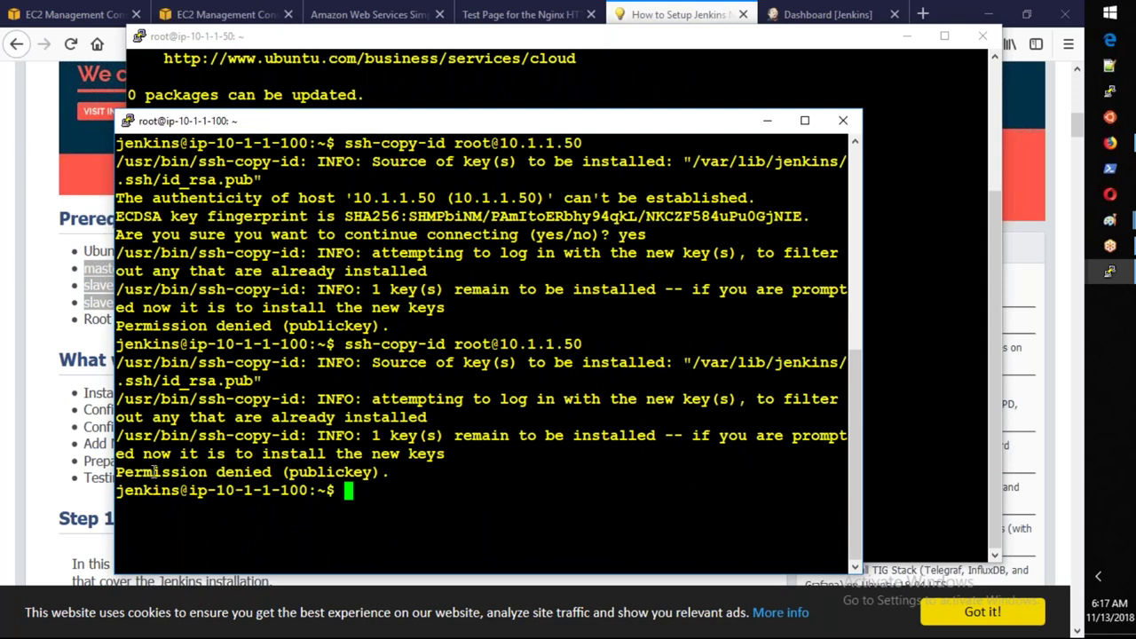
{"action": "left_click_drag", "start_coordinate": [120, 475], "coordinate": [375, 472]}
{"action": "left_click", "coordinate": [452, 507]}
{"action": "left_click", "coordinate": [902, 363]}
Clear the root terminal and open /etc/ssh/sshd_config in nano.
{"action": "type", "text": "clear"}
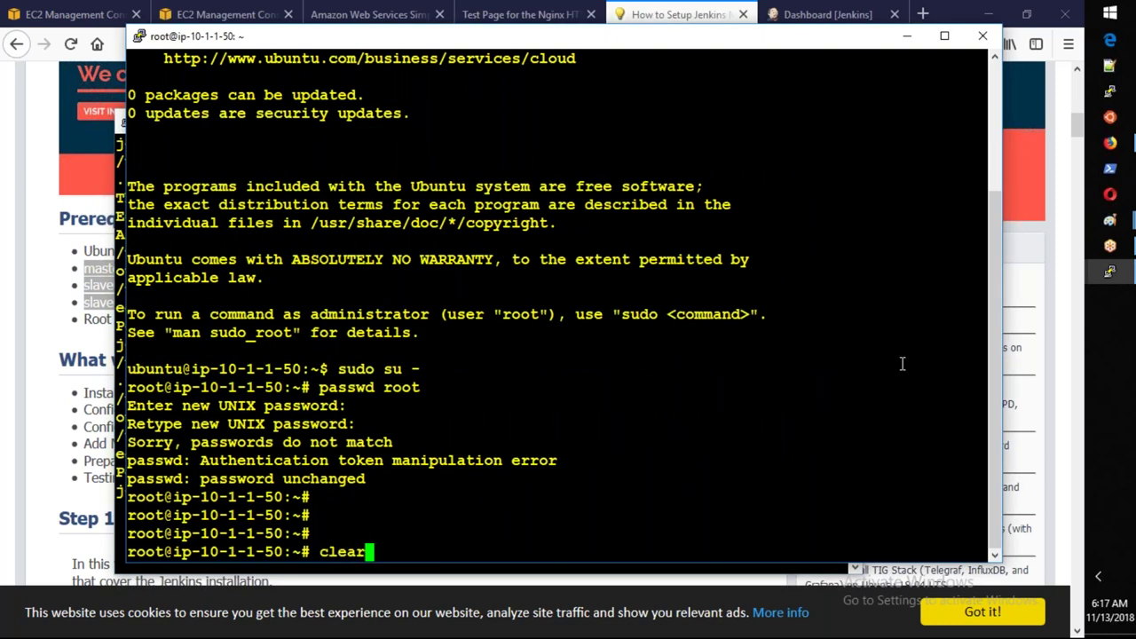
{"action": "key", "text": "Return"}
{"action": "type", "text": "nano /e"}
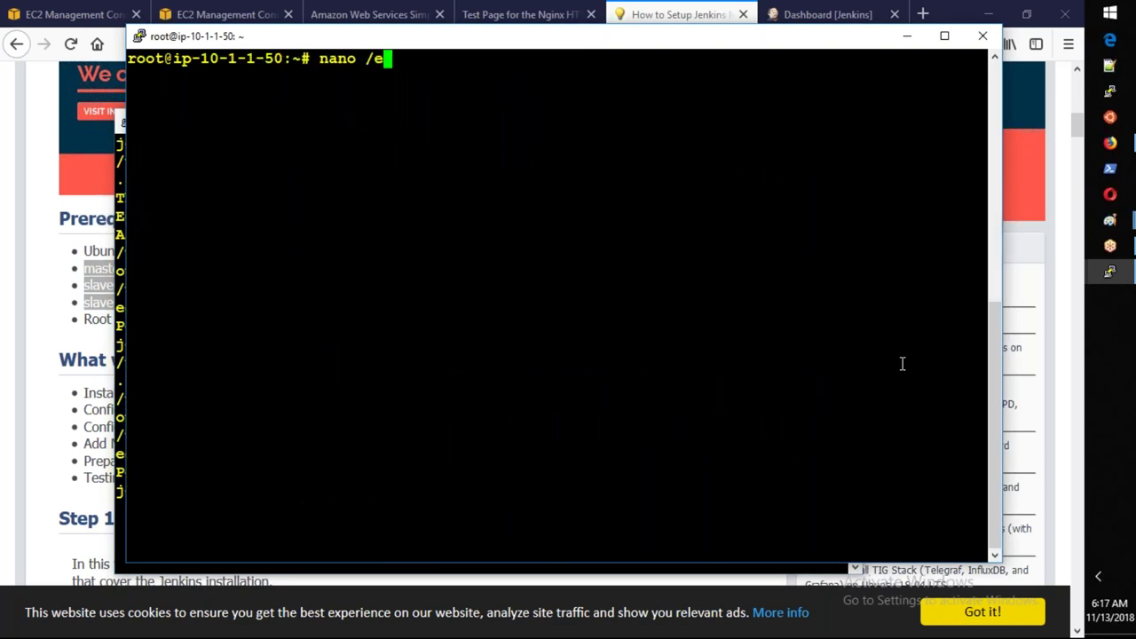
{"action": "type", "text": "tc/ssh/sshd"}
{"action": "key", "text": "Tab"}
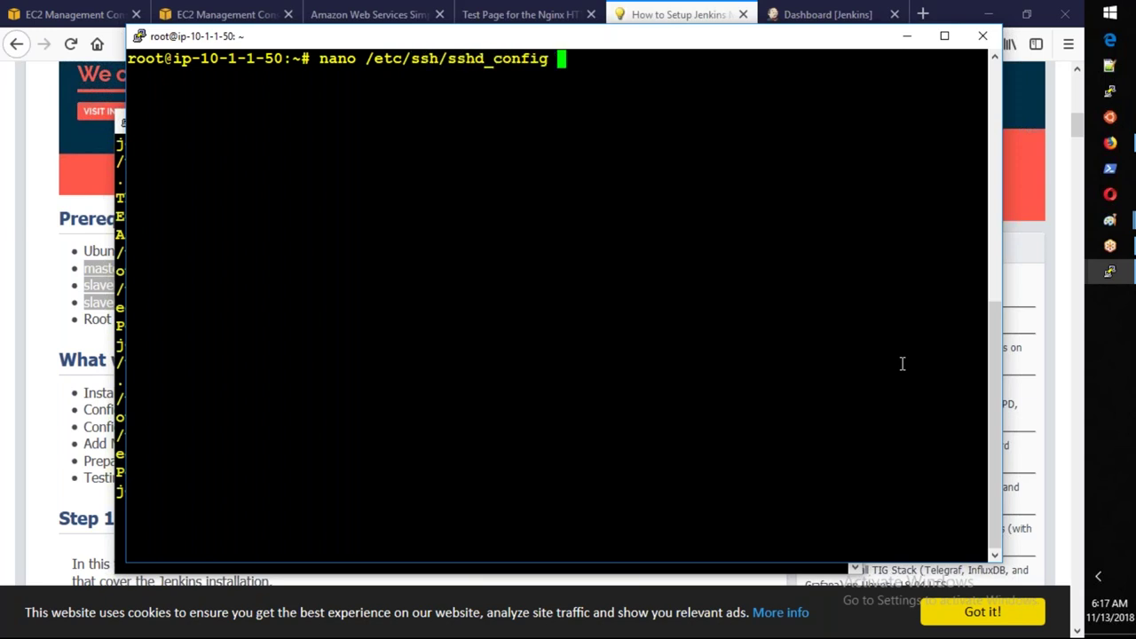
{"action": "key", "text": "Return"}
Change PasswordAuthentication to yes and save sshd_config.
{"action": "key", "text": "Down"}
{"action": "key", "text": "Down"}
{"action": "key", "text": "Down"}
{"action": "key", "text": "Down"}
{"action": "key", "text": "Down"}
{"action": "key", "text": "Down"}
{"action": "key", "text": "Down"}
{"action": "key", "text": "Down"}
{"action": "key", "text": "Down"}
{"action": "key", "text": "Down"}
{"action": "key", "text": "Down"}
{"action": "key", "text": "Down"}
{"action": "key", "text": "Down"}
{"action": "key", "text": "Down"}
{"action": "key", "text": "Down"}
{"action": "key", "text": "Down"}
{"action": "key", "text": "Down"}
{"action": "key", "text": "Down"}
{"action": "key", "text": "Down"}
{"action": "key", "text": "Down"}
{"action": "key", "text": "Down"}
{"action": "key", "text": "Down"}
{"action": "key", "text": "Down"}
{"action": "key", "text": "Down"}
{"action": "key", "text": "Down"}
{"action": "key", "text": "Down"}
{"action": "key", "text": "Down"}
{"action": "key", "text": "Down"}
{"action": "key", "text": "Down"}
{"action": "key", "text": "Down"}
{"action": "key", "text": "Down"}
{"action": "key", "text": "Down"}
{"action": "key", "text": "Down"}
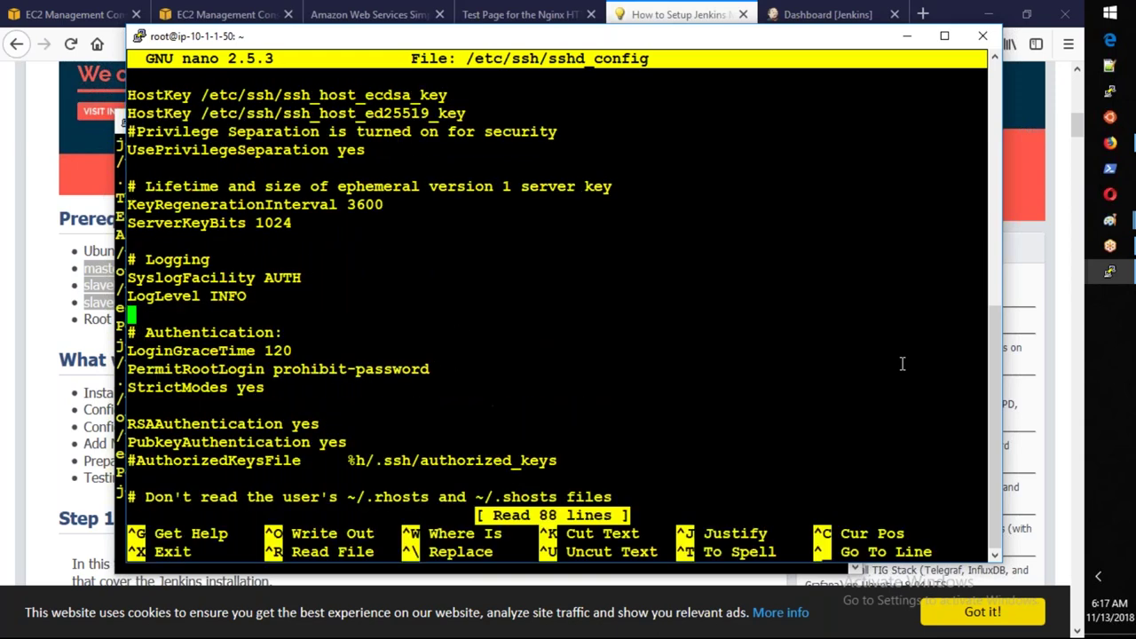
{"action": "key", "text": "Down"}
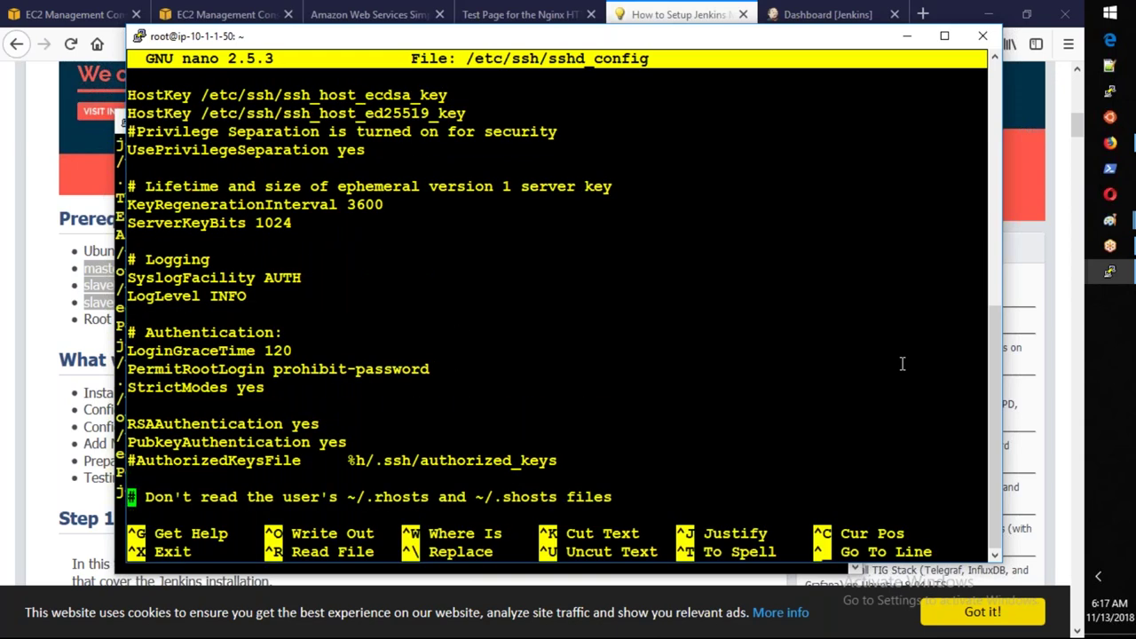
{"action": "key", "text": "Down"}
{"action": "key", "text": "Down"}
{"action": "key", "text": "Down"}
{"action": "key", "text": "Down"}
{"action": "key", "text": "Down"}
{"action": "key", "text": "Down"}
{"action": "key", "text": "Down"}
{"action": "key", "text": "Down"}
{"action": "key", "text": "Down"}
{"action": "key", "text": "Down"}
{"action": "key", "text": "Down"}
{"action": "key", "text": "Down"}
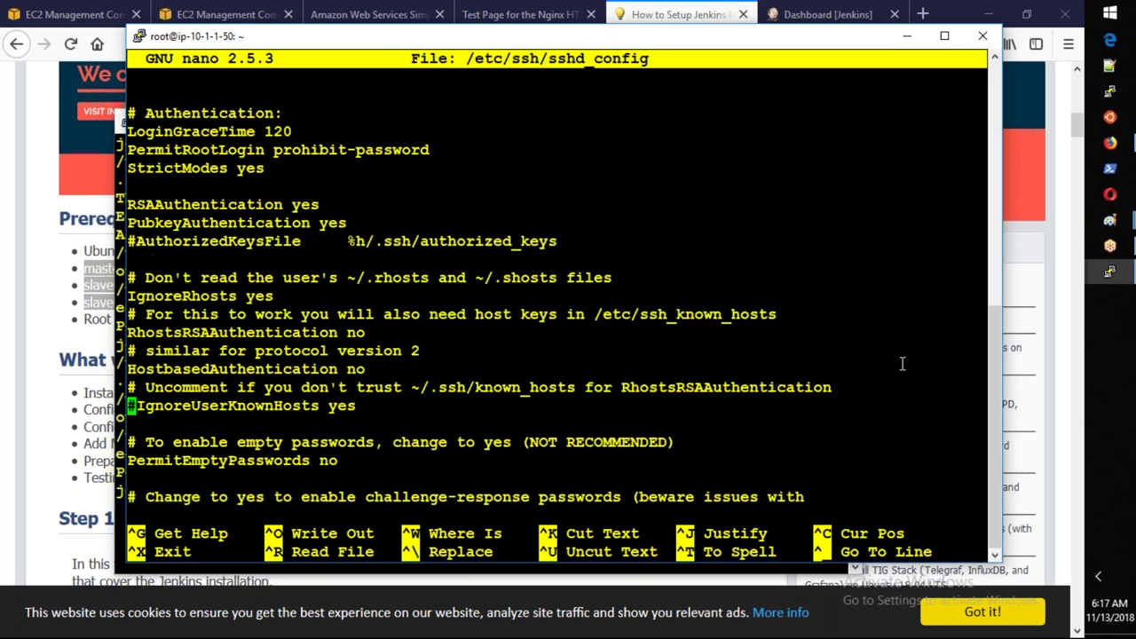
{"action": "key", "text": "Down"}
{"action": "key", "text": "Down"}
{"action": "key", "text": "Down"}
{"action": "key", "text": "Down"}
{"action": "key", "text": "Down"}
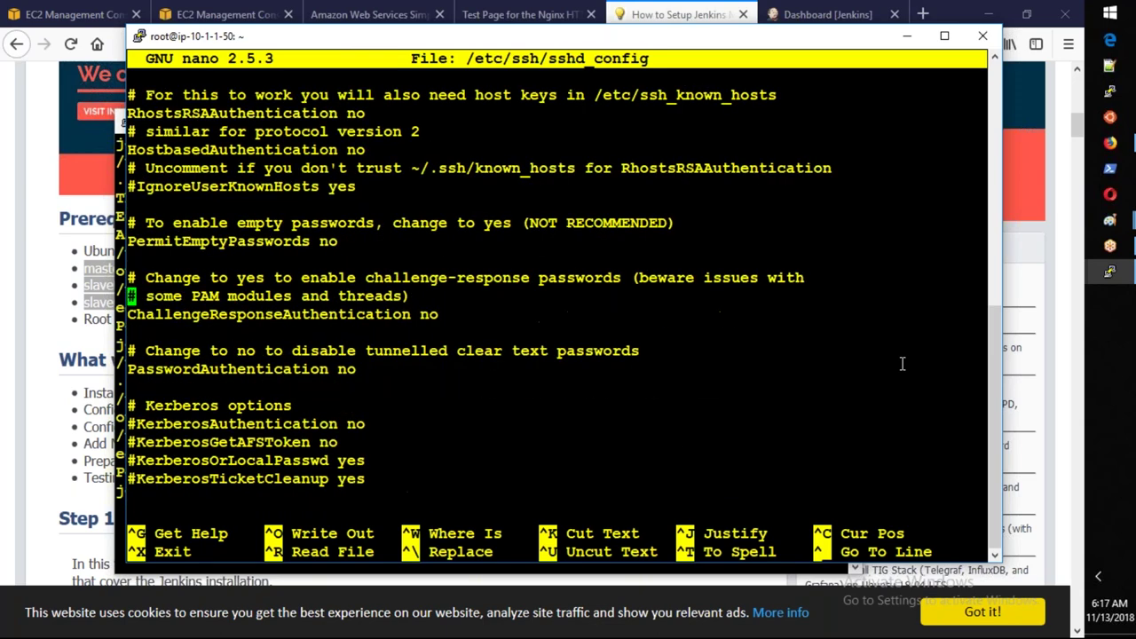
{"action": "key", "text": "Right"}
{"action": "key", "text": "Right"}
{"action": "key", "text": "Right"}
{"action": "key", "text": "Right"}
{"action": "key", "text": "Right"}
{"action": "key", "text": "Right"}
{"action": "key", "text": "Right"}
{"action": "key", "text": "Right"}
{"action": "key", "text": "Right"}
{"action": "key", "text": "Right"}
{"action": "key", "text": "Right"}
{"action": "key", "text": "Right"}
{"action": "key", "text": "Right"}
{"action": "key", "text": "Right"}
{"action": "key", "text": "Right"}
{"action": "key", "text": "Right"}
{"action": "key", "text": "Right"}
{"action": "key", "text": "Right"}
{"action": "key", "text": "Right"}
{"action": "key", "text": "Right"}
{"action": "key", "text": "Right"}
{"action": "key", "text": "Right"}
{"action": "key", "text": "Right"}
{"action": "key", "text": "BackSpace"}
{"action": "key", "text": "BackSpace"}
{"action": "type", "text": "yes"}
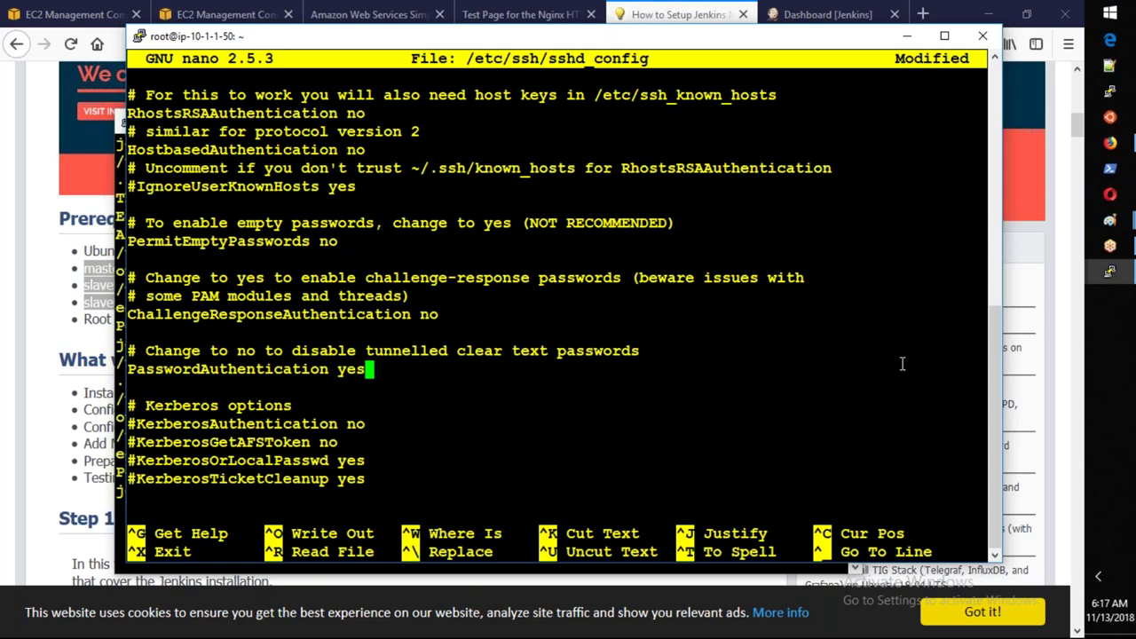
{"action": "key", "text": "ctrl+o"}
{"action": "key", "text": "Return"}
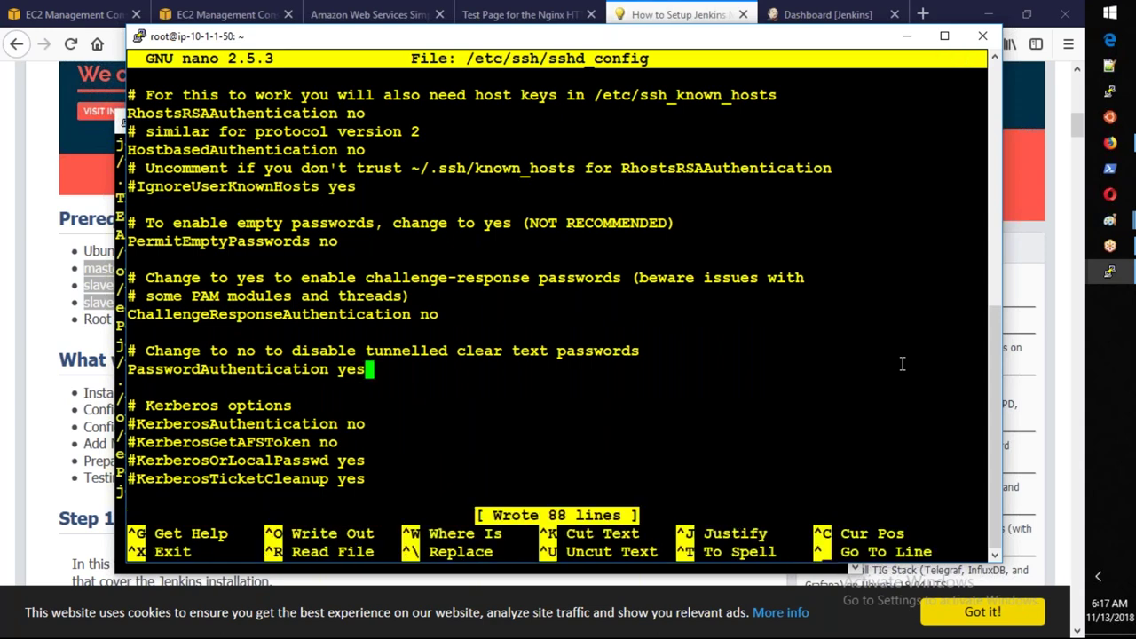
{"action": "key", "text": "ctrl+x"}
Restart the sshd service with service sshd restart.
{"action": "type", "text": "service sshd restart"}
{"action": "key", "text": "Return"}
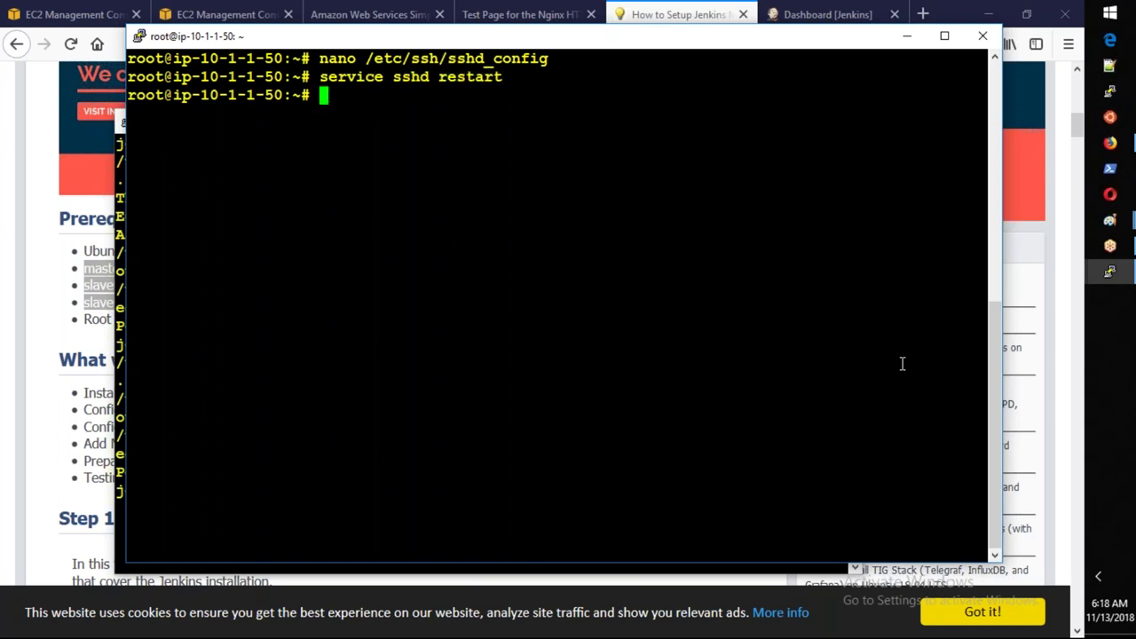
{"action": "key", "text": "Return"}
{"action": "key", "text": "Return"}
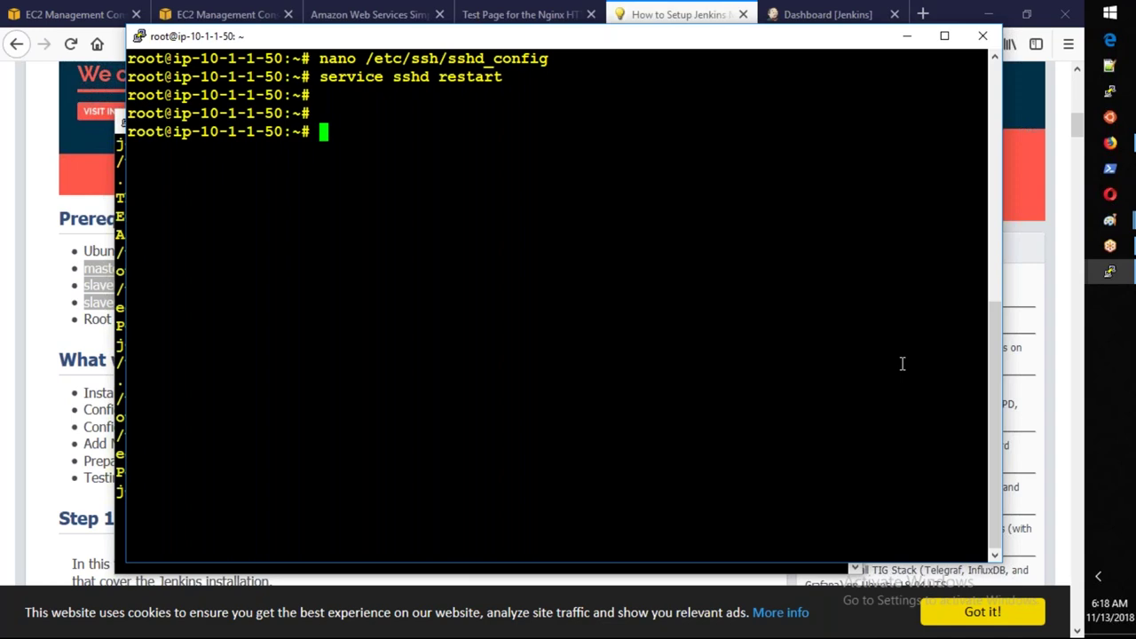
{"action": "type", "text": "clear"}
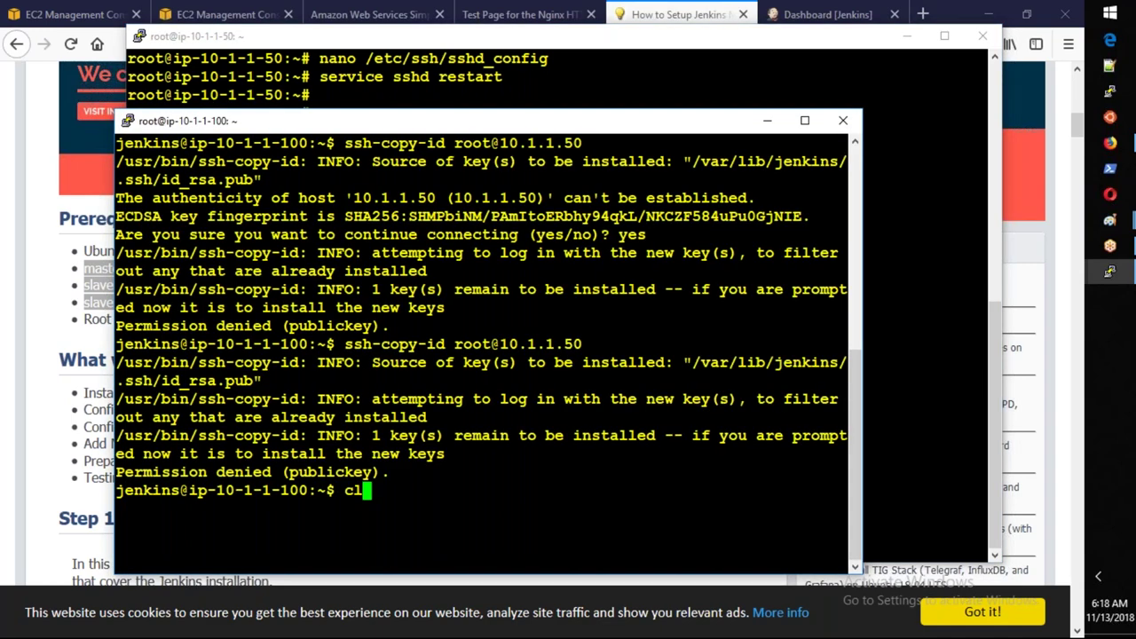
{"action": "key", "text": "Return"}
{"action": "key", "text": "Up"}
{"action": "key", "text": "Up"}
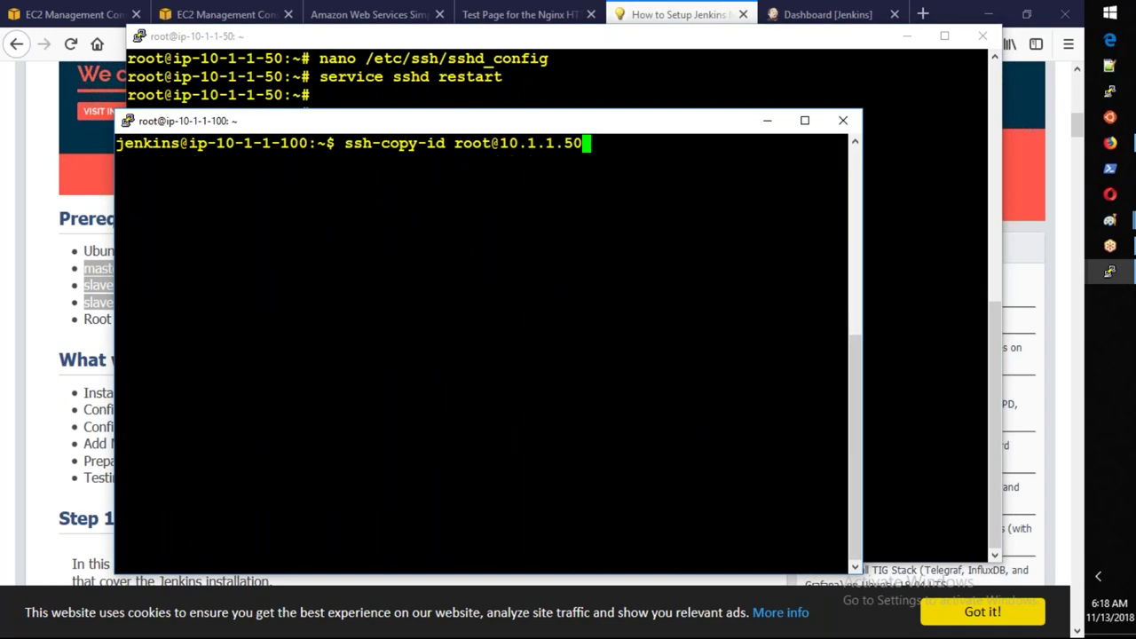
{"action": "key", "text": "Return"}
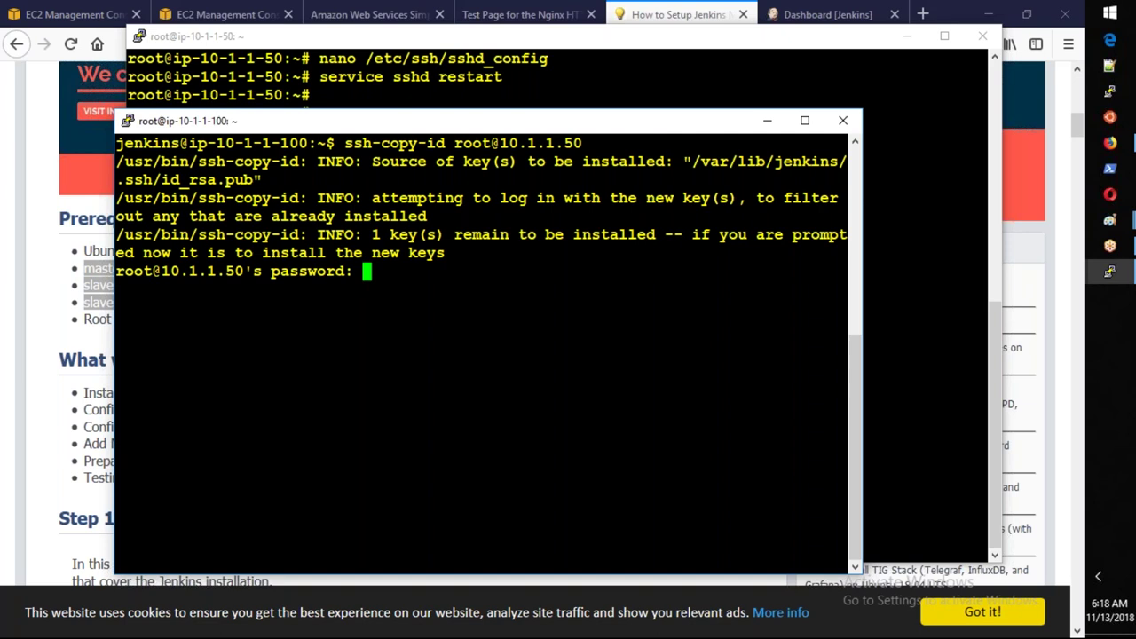
Enter root's password twice for ssh-copy-id, get denied, abort, and recall the command.
{"action": "key", "text": "Return"}
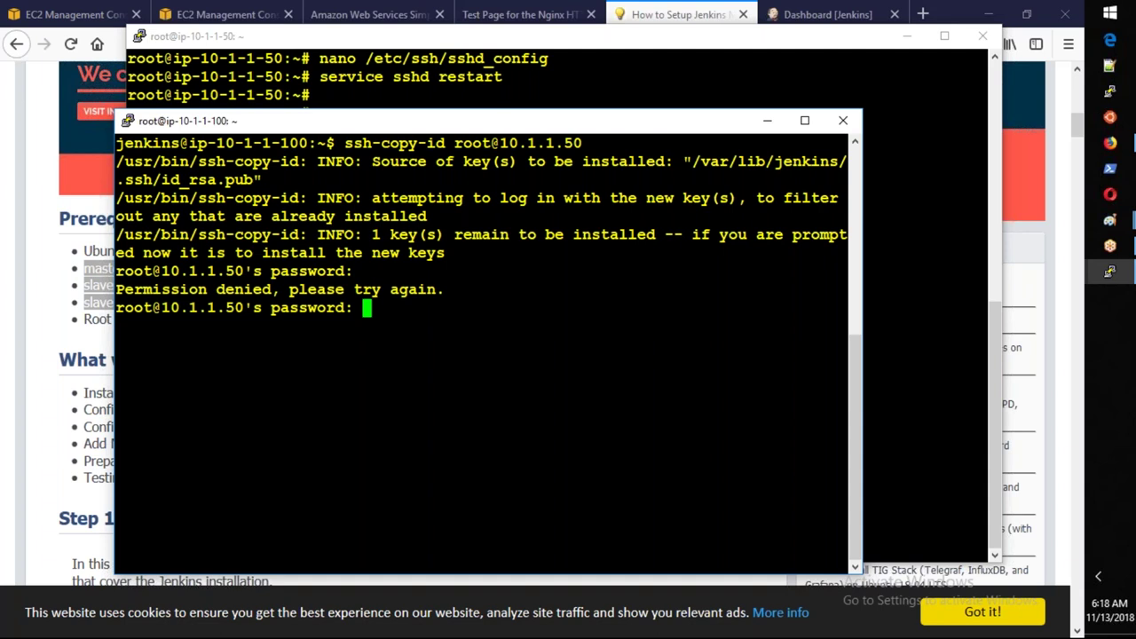
{"action": "key", "text": "Return"}
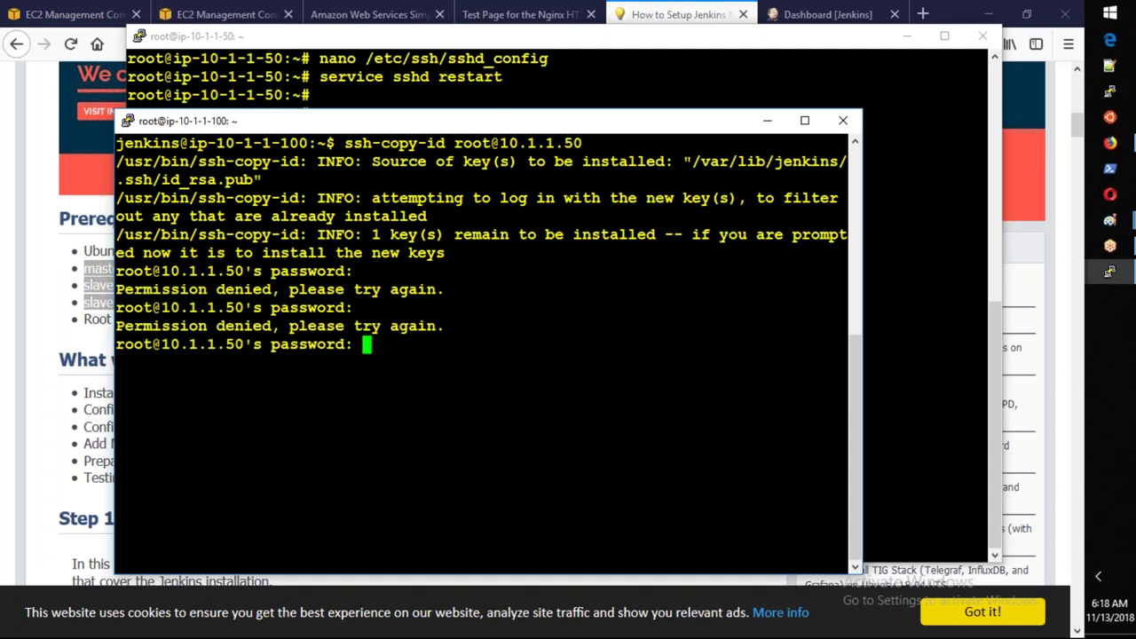
{"action": "key", "text": "ctrl+c"}
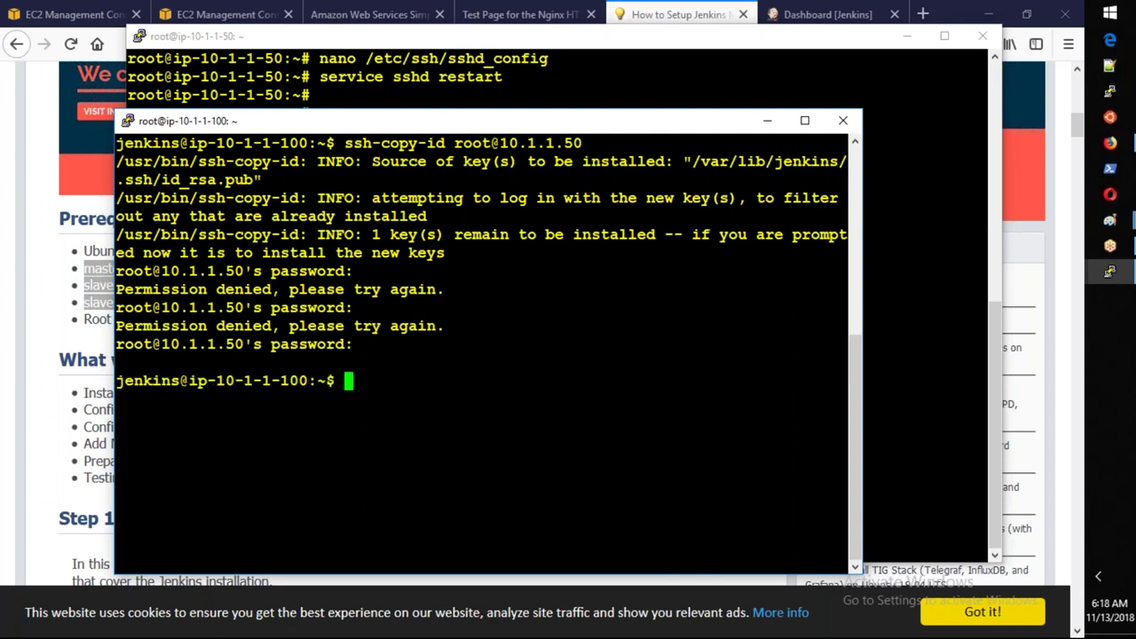
{"action": "key", "text": "Up"}
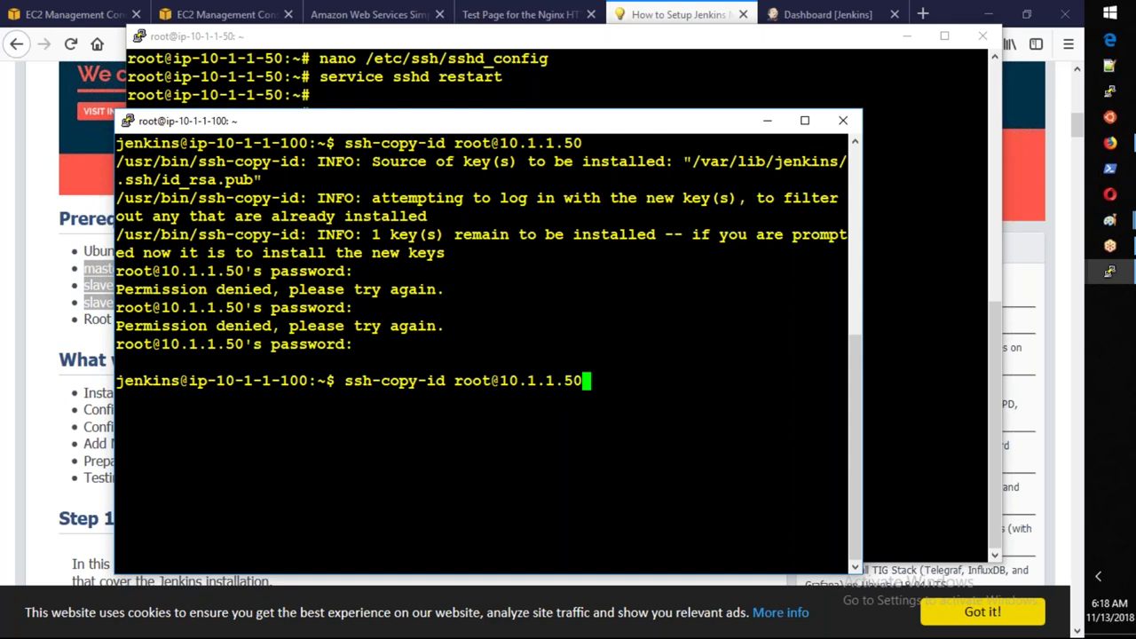
Start changing the slave's root password with passwd root.
{"action": "key", "text": "alt+Tab"}
{"action": "type", "text": "passwd root"}
{"action": "key", "text": "Return"}
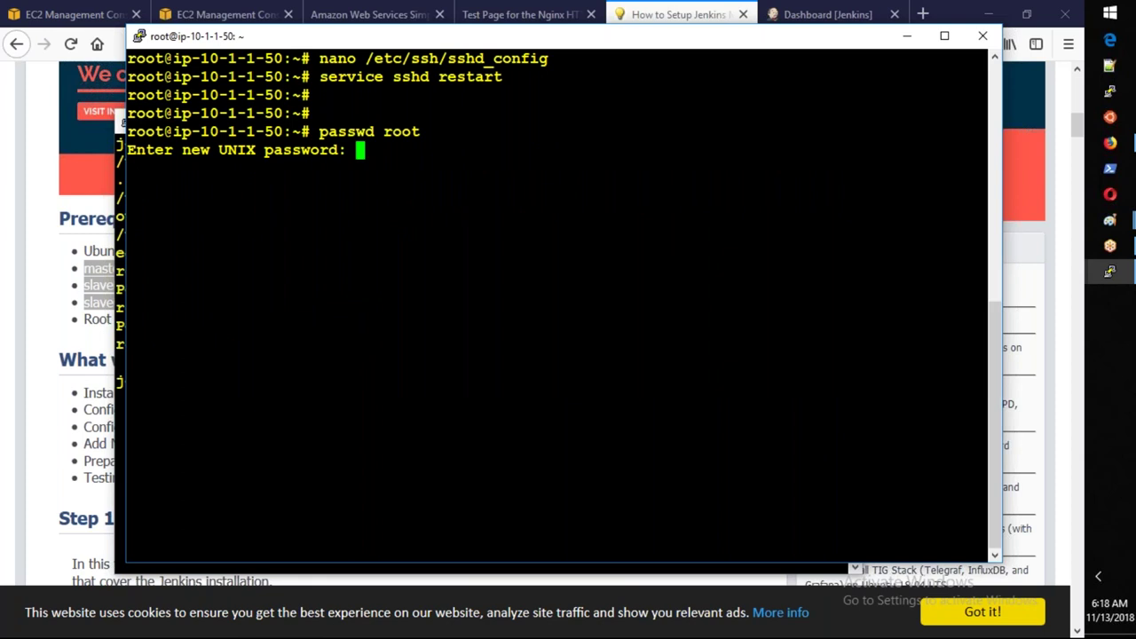
{"action": "key", "text": "Return"}
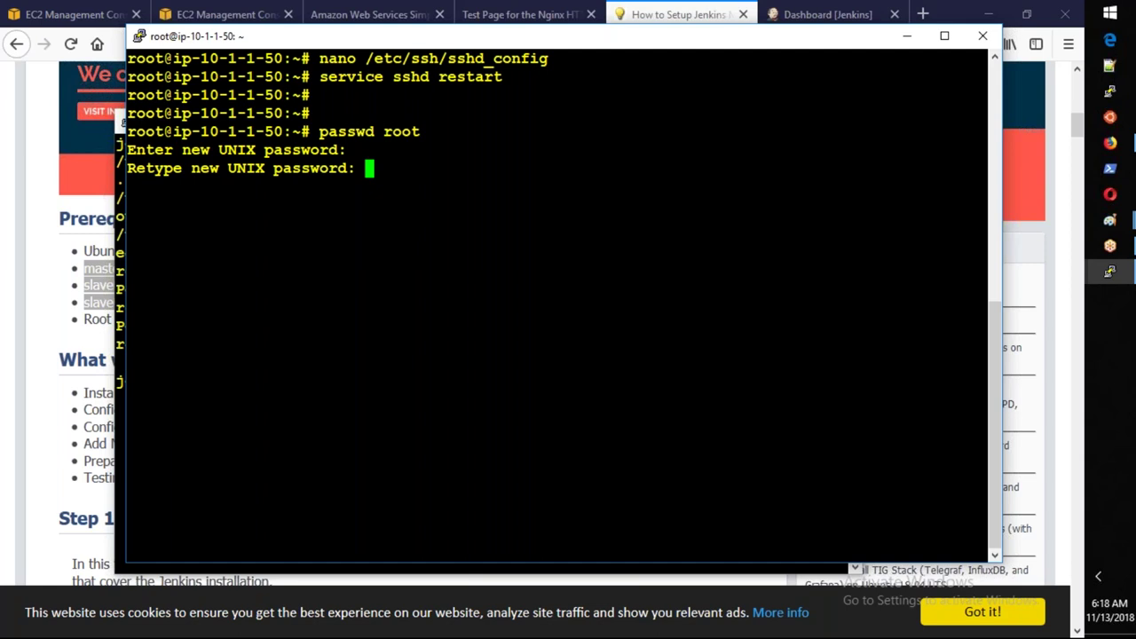
{"action": "key", "text": "Return"}
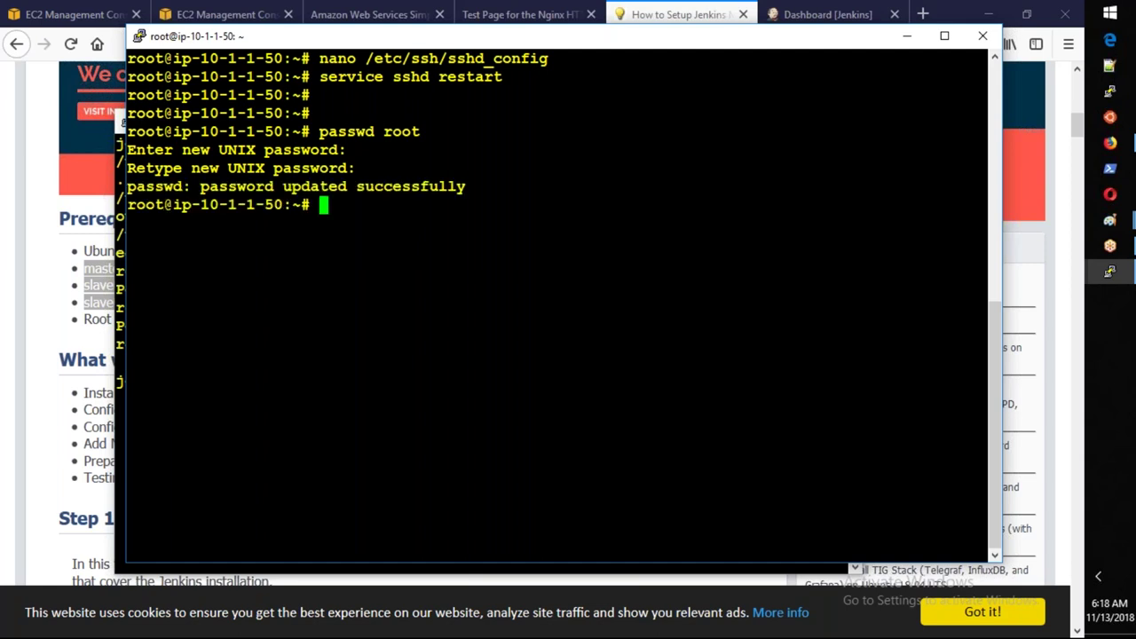
{"action": "key", "text": "alt+Tab"}
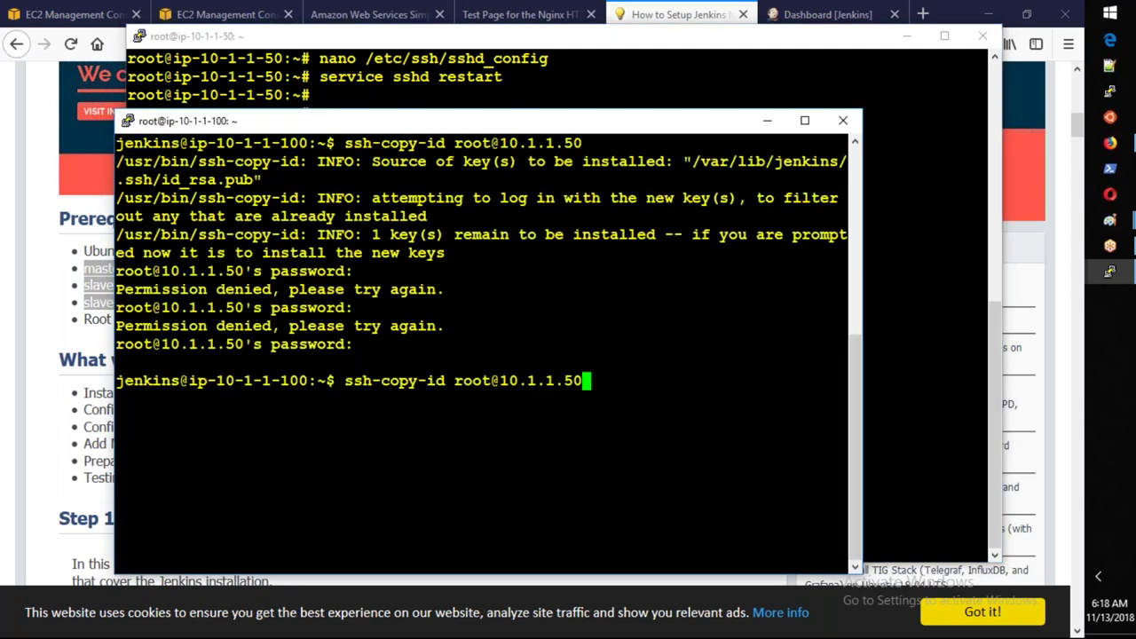
{"action": "key", "text": "Return"}
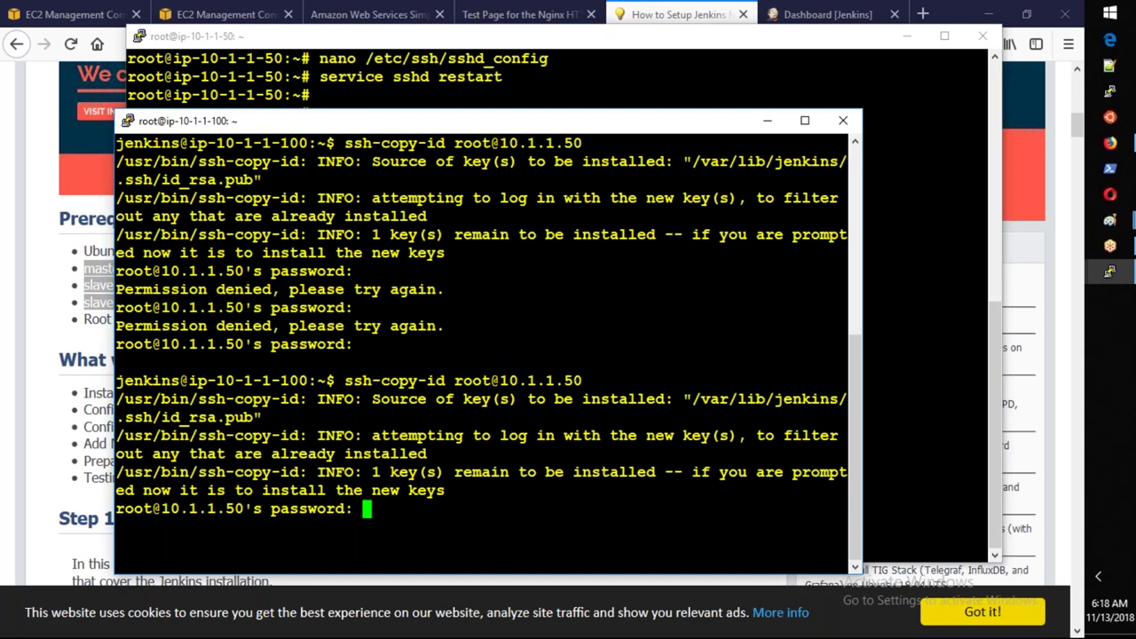
{"action": "key", "text": "Return"}
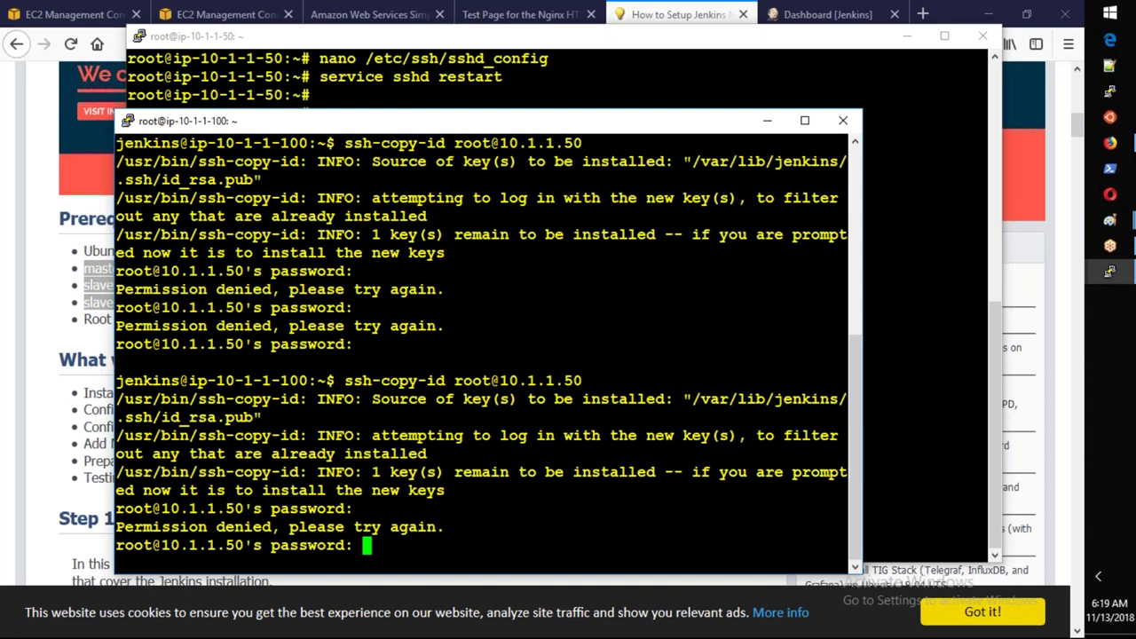
{"action": "key", "text": "ctrl+c"}
{"action": "key", "text": "Up"}
{"action": "key", "text": "Left"}
{"action": "key", "text": "Left"}
{"action": "key", "text": "Left"}
{"action": "key", "text": "Left"}
{"action": "key", "text": "Left"}
{"action": "key", "text": "Left"}
{"action": "key", "text": "Left"}
{"action": "key", "text": "Left"}
{"action": "key", "text": "Left"}
{"action": "key", "text": "Left"}
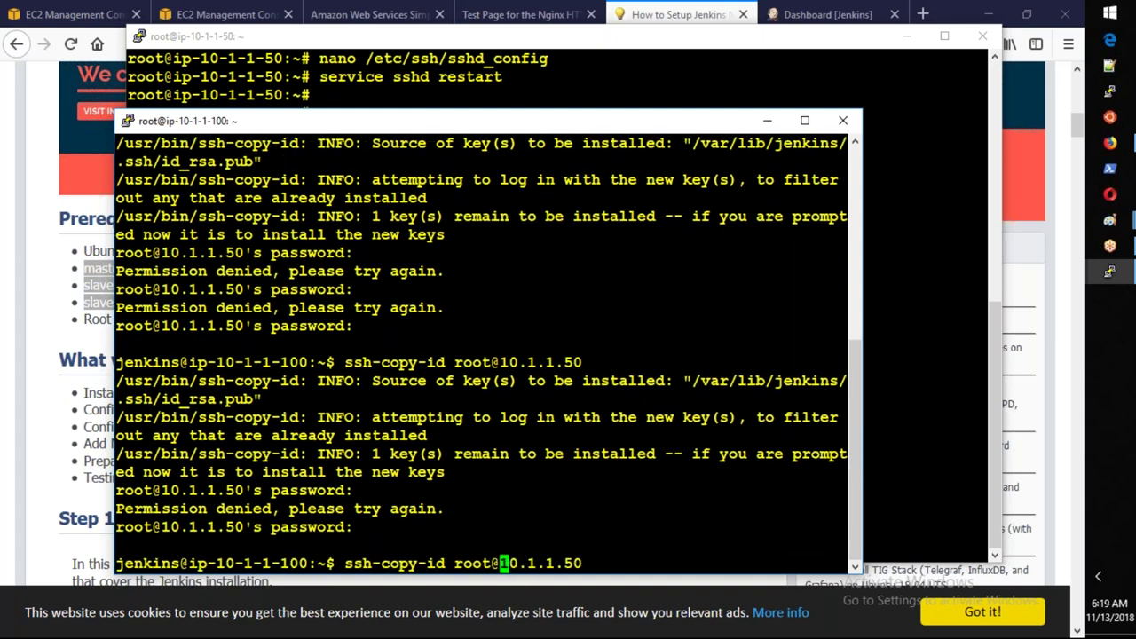
{"action": "key", "text": "BackSpace"}
{"action": "key", "text": "BackSpace"}
{"action": "key", "text": "BackSpace"}
{"action": "key", "text": "BackSpace"}
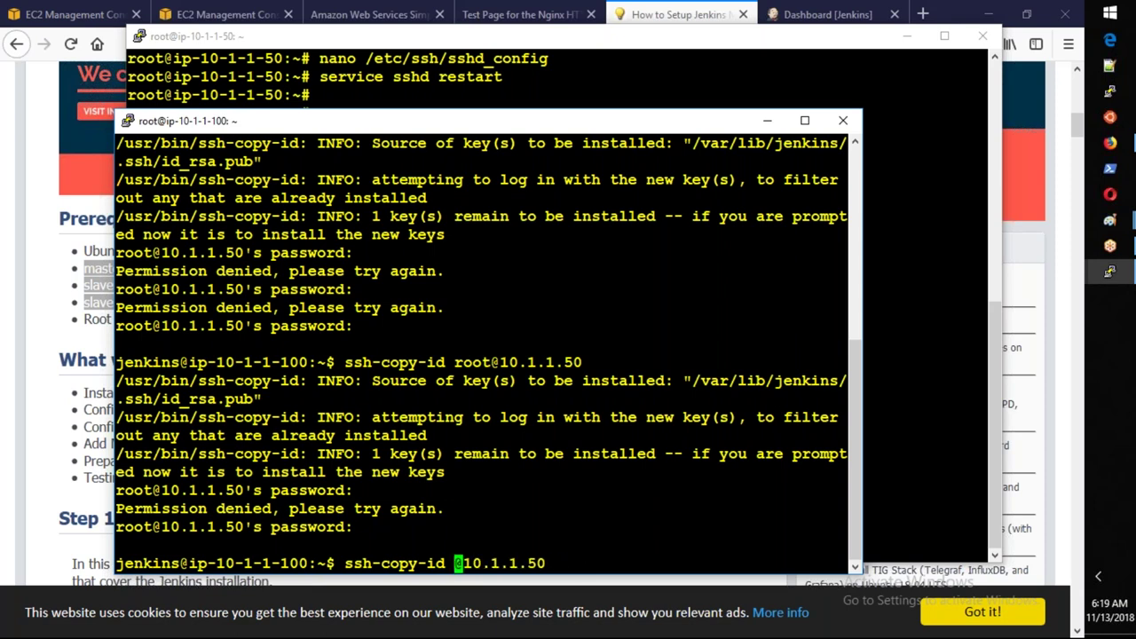
{"action": "type", "text": "ubuntu"}
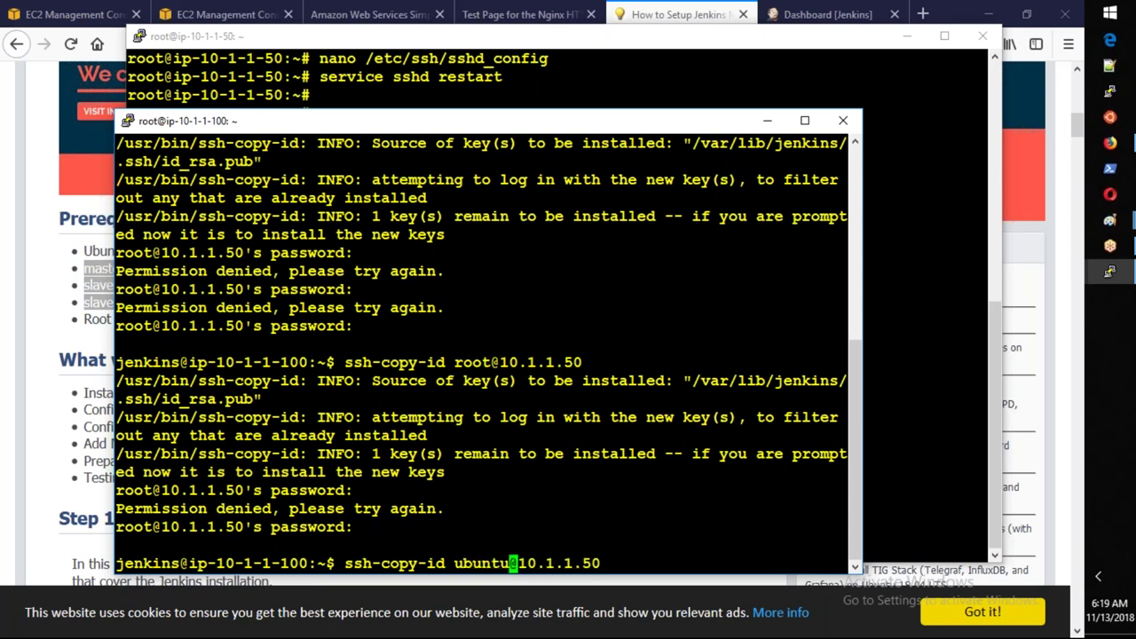
{"action": "key", "text": "Return"}
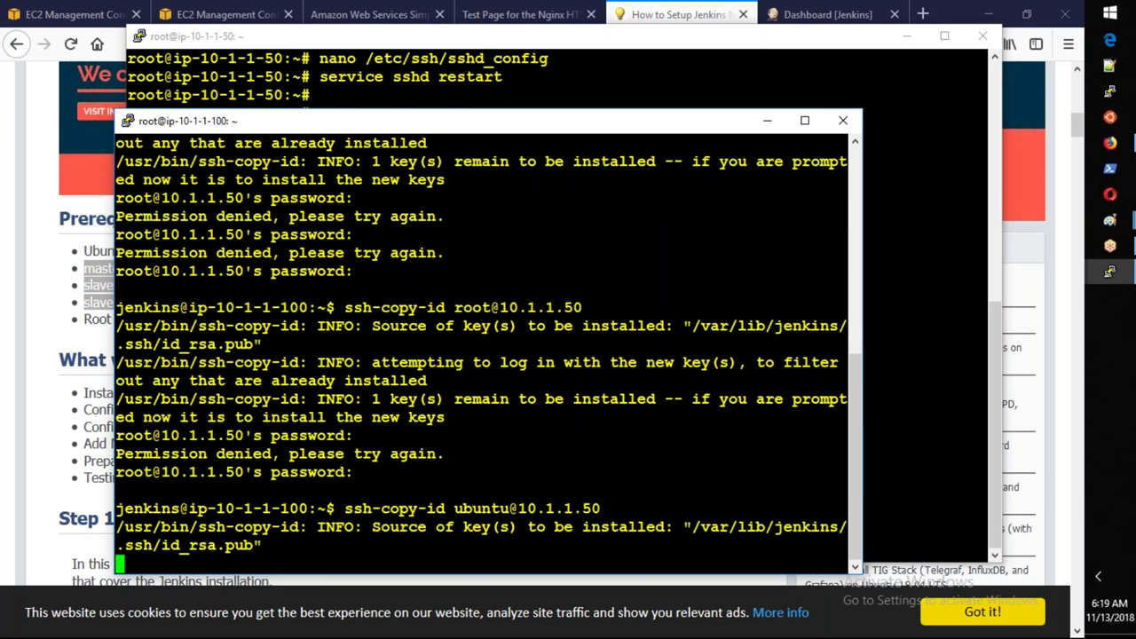
Reset the ubuntu user's password on the slave with passwd ubuntu.
{"action": "key", "text": "alt+Tab"}
{"action": "type", "text": "passwd"}
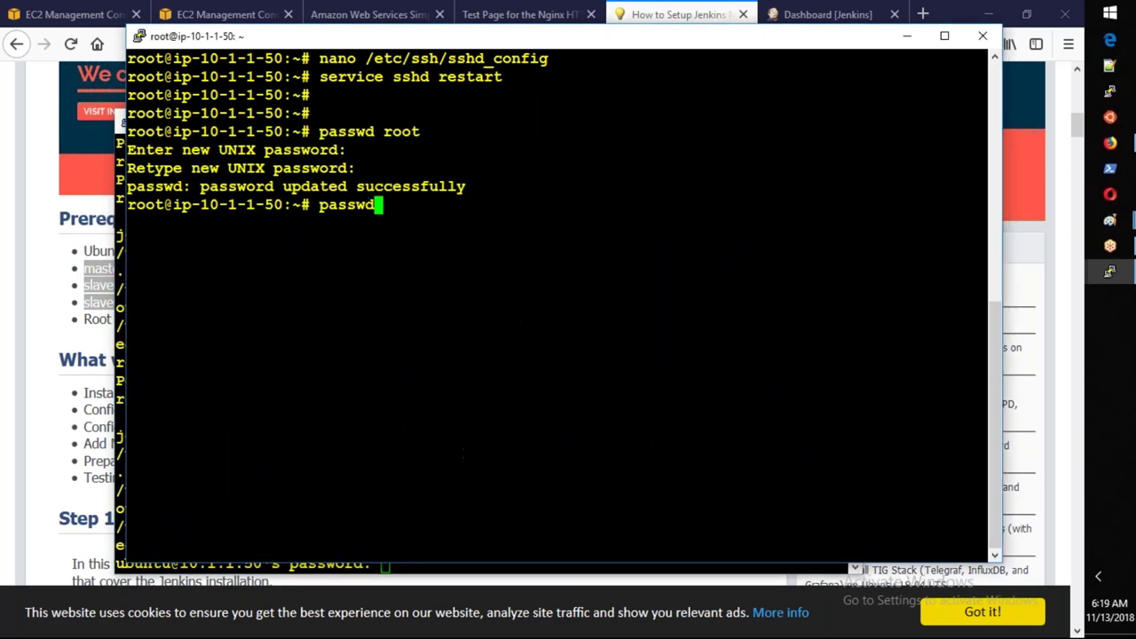
{"action": "type", "text": " ubuntu"}
{"action": "key", "text": "Return"}
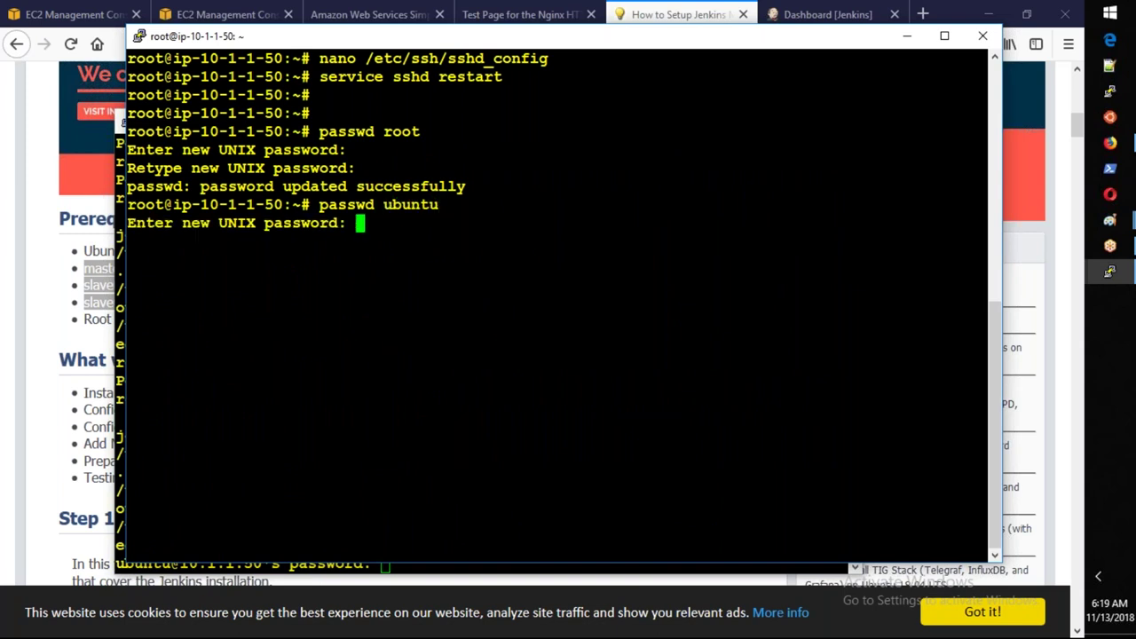
{"action": "key", "text": "Return"}
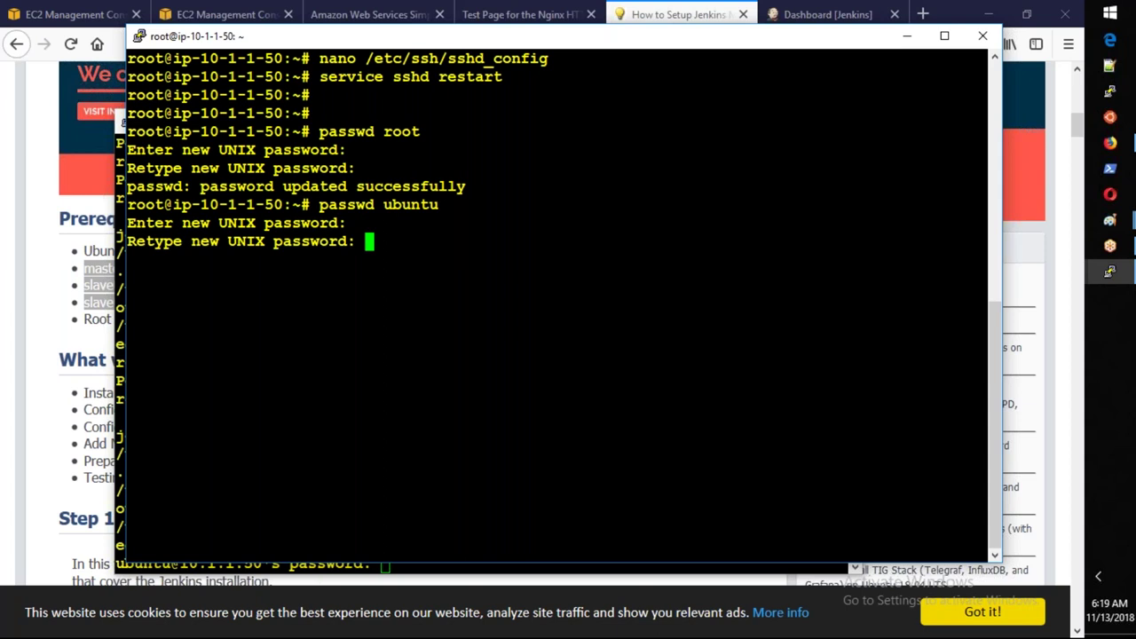
{"action": "key", "text": "Return"}
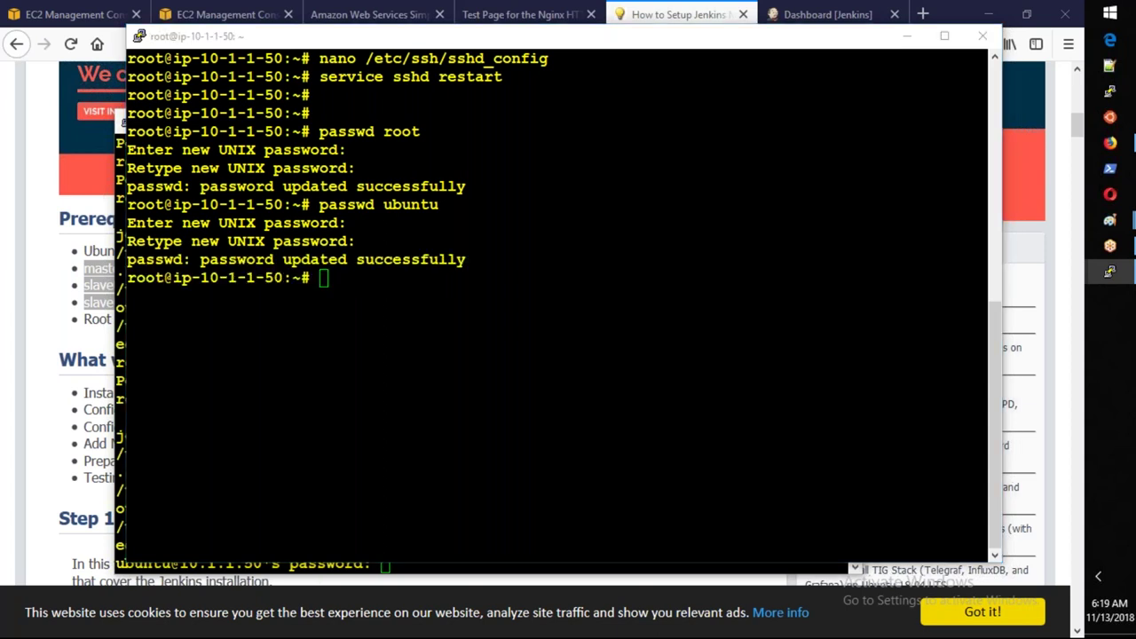
Enter ubuntu's password so ssh-copy-id installs the Jenkins key, adding 1 key.
{"action": "key", "text": "alt+Tab"}
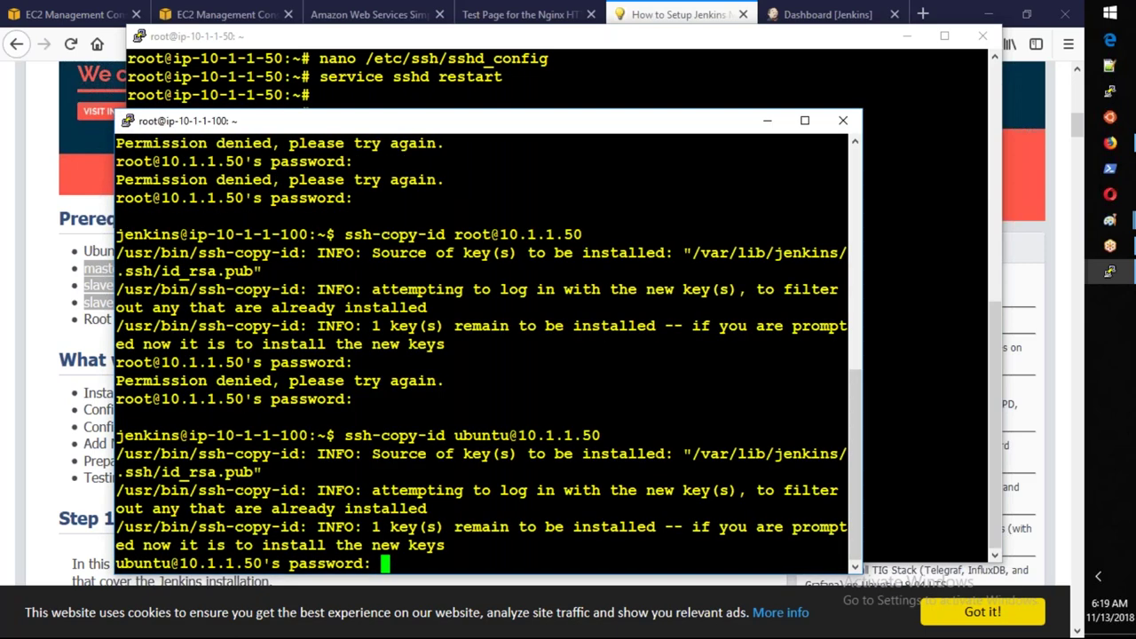
{"action": "key", "text": "Return"}
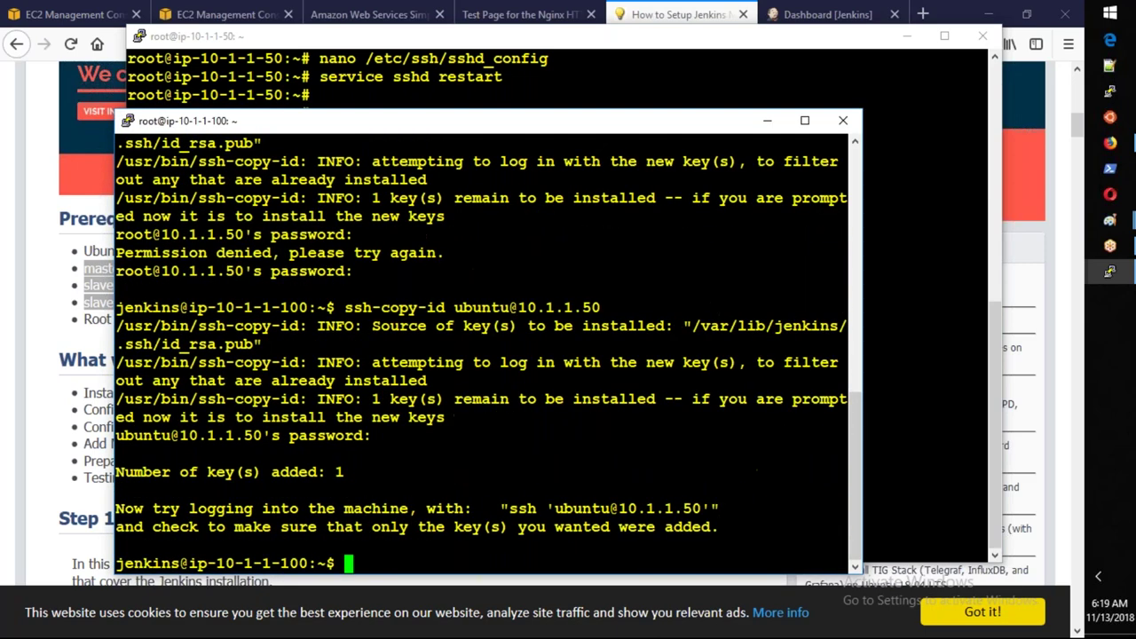
{"action": "key", "text": "Return"}
{"action": "key", "text": "Return"}
{"action": "key", "text": "Return"}
{"action": "key", "text": "Return"}
{"action": "type", "text": "ssh ubu"}
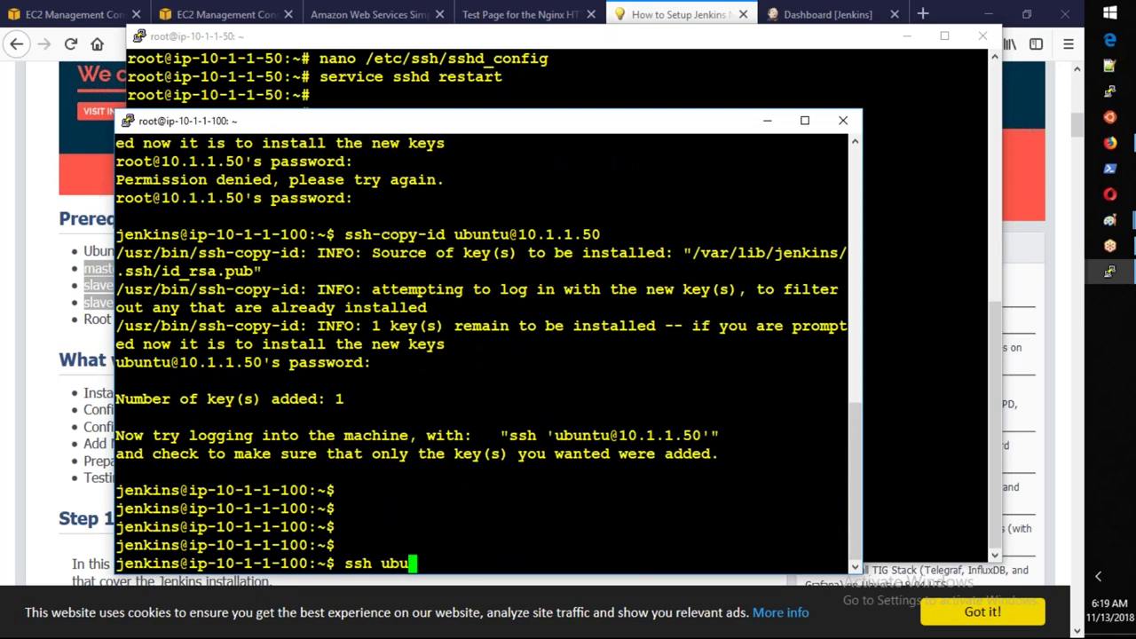
{"action": "type", "text": "ntu@10.1.1."}
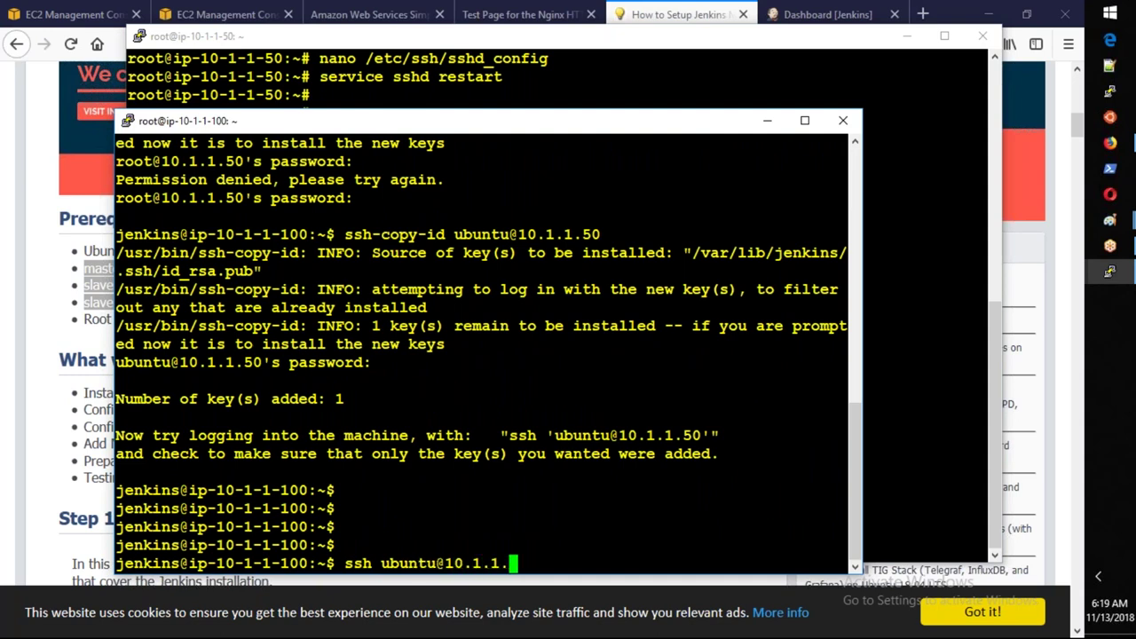
{"action": "type", "text": "50"}
{"action": "key", "text": "Return"}
{"action": "type", "text": "exit"}
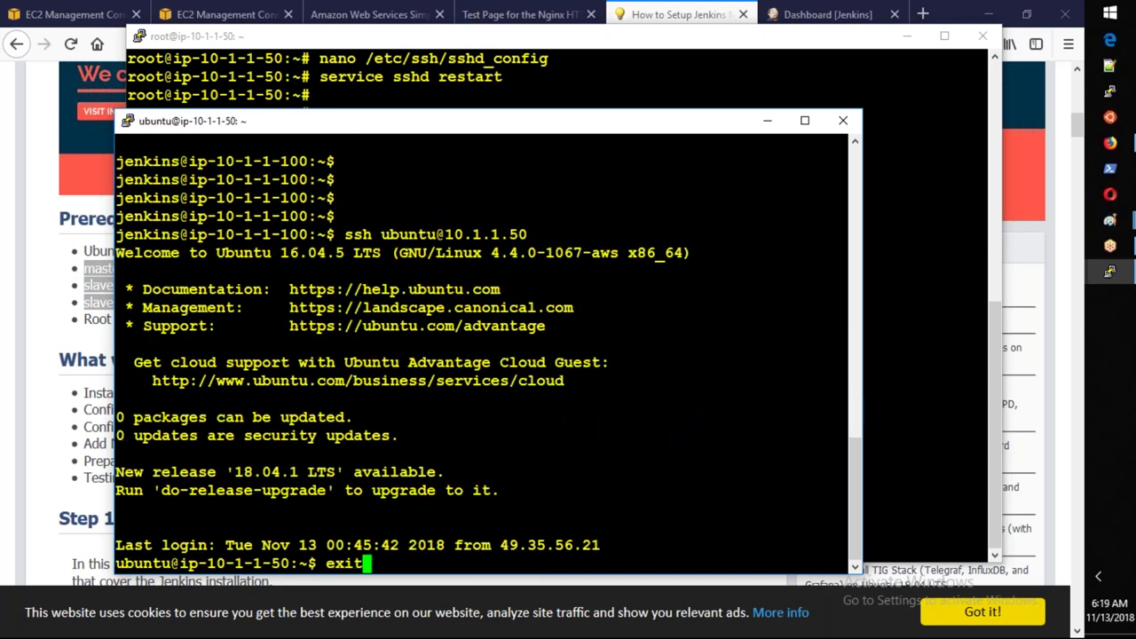
{"action": "key", "text": "Return"}
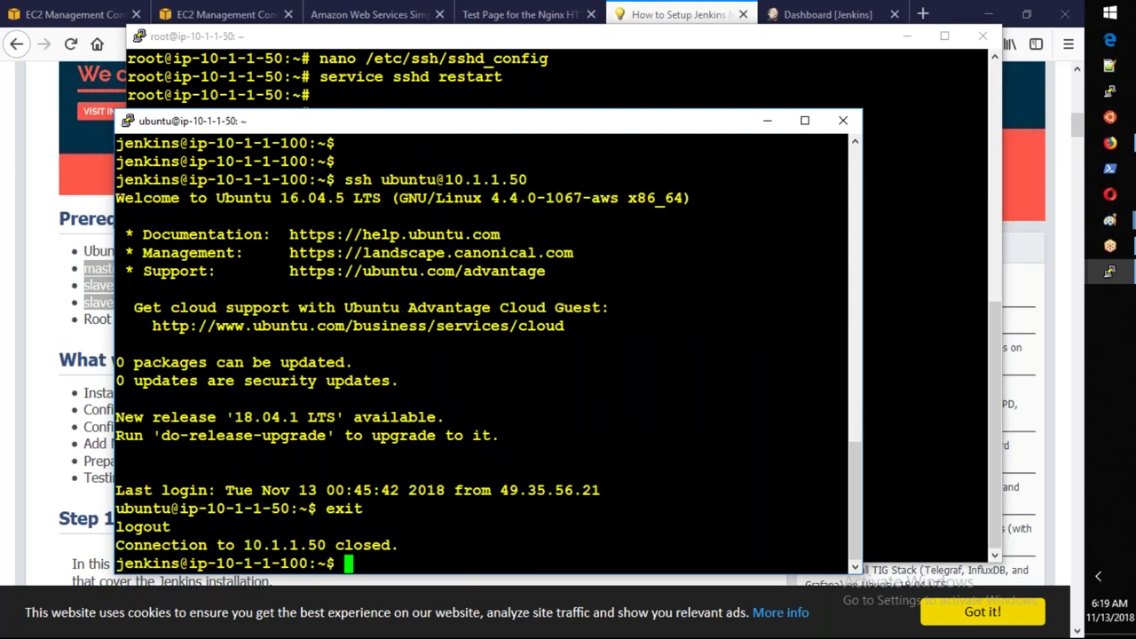
{"action": "key", "text": "Return"}
{"action": "key", "text": "Return"}
{"action": "key", "text": "Return"}
{"action": "key", "text": "Return"}
{"action": "key", "text": "Return"}
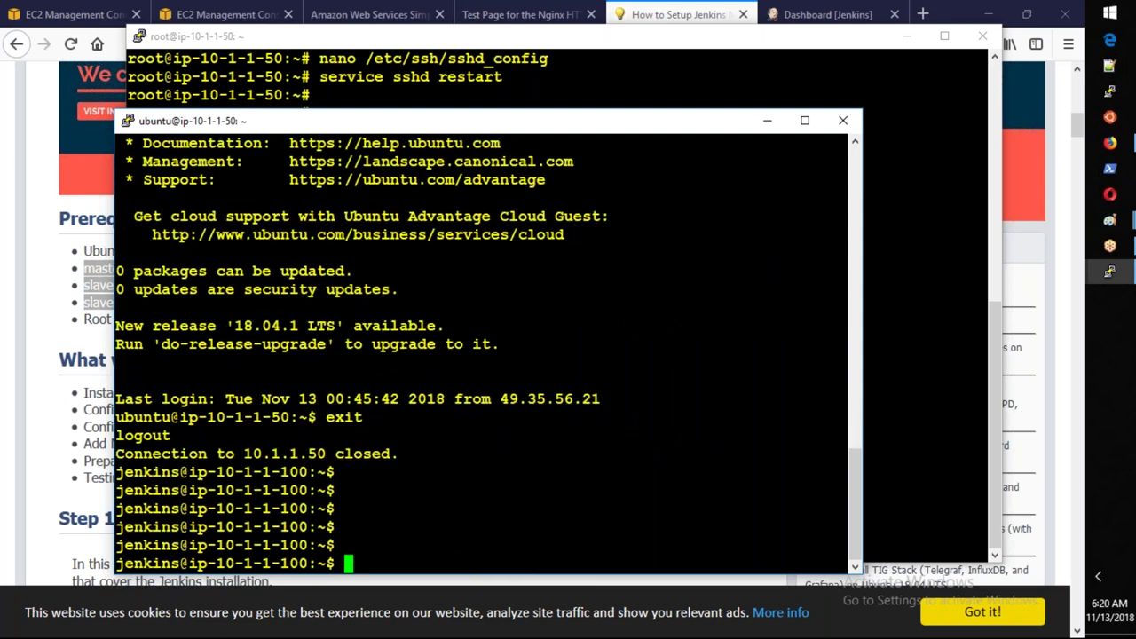
{"action": "left_click", "coordinate": [48, 487]}
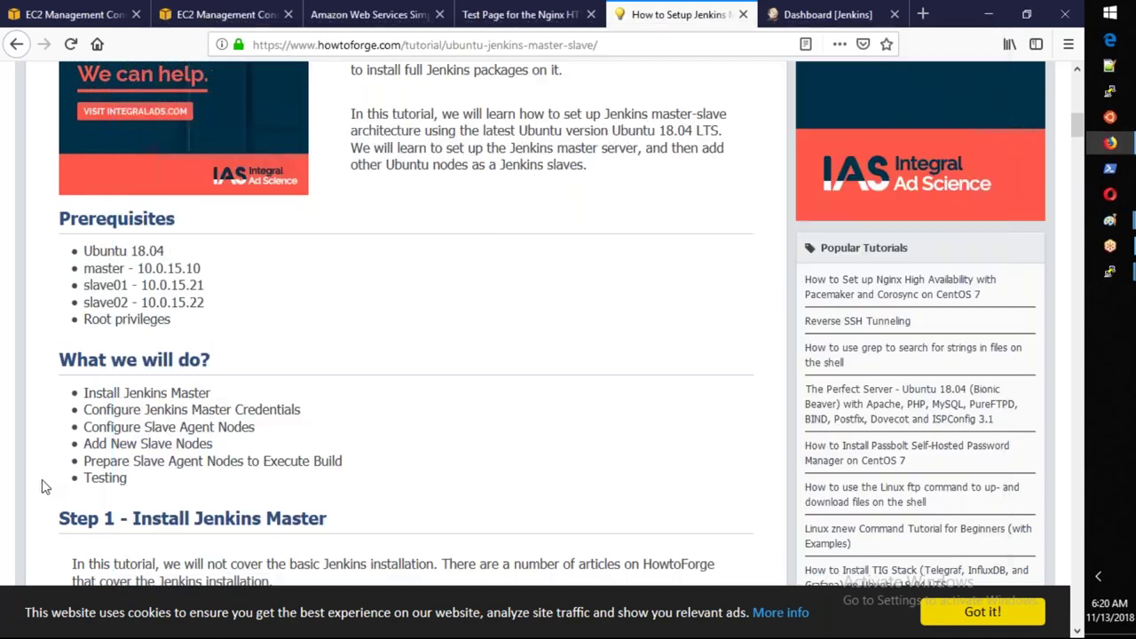
Scroll the tutorial to Setup Credentials on Jenkins, highlighting the username instruction.
{"action": "scroll", "coordinate": [190, 351], "scroll_direction": "down", "scroll_amount": 10}
{"action": "scroll", "coordinate": [189, 351], "scroll_direction": "down", "scroll_amount": 8}
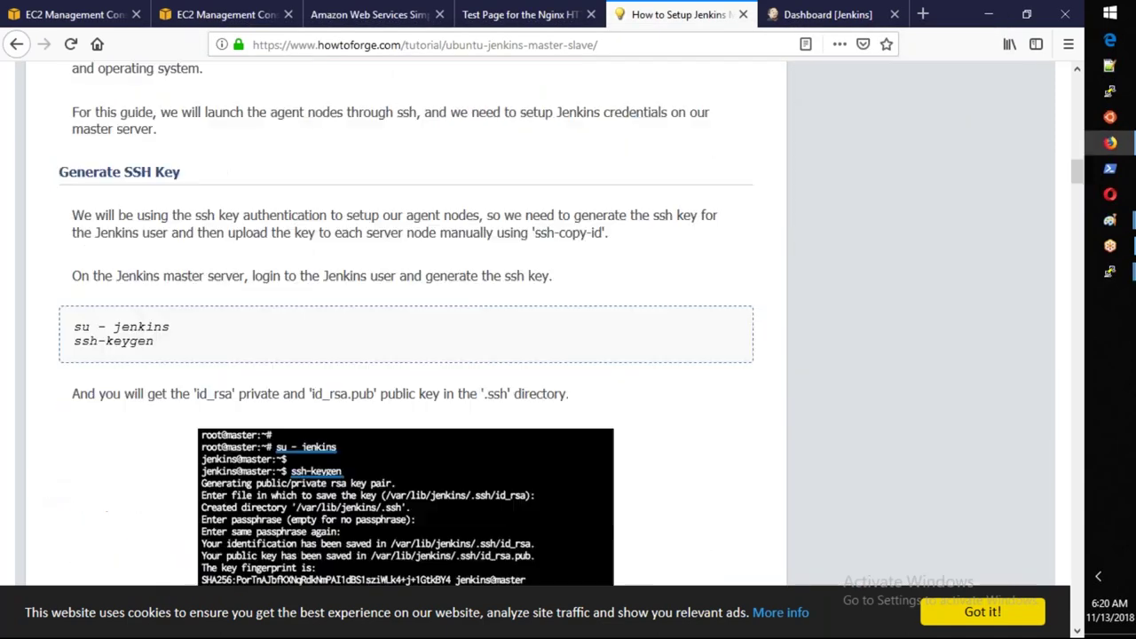
{"action": "scroll", "coordinate": [370, 395], "scroll_direction": "down", "scroll_amount": 17}
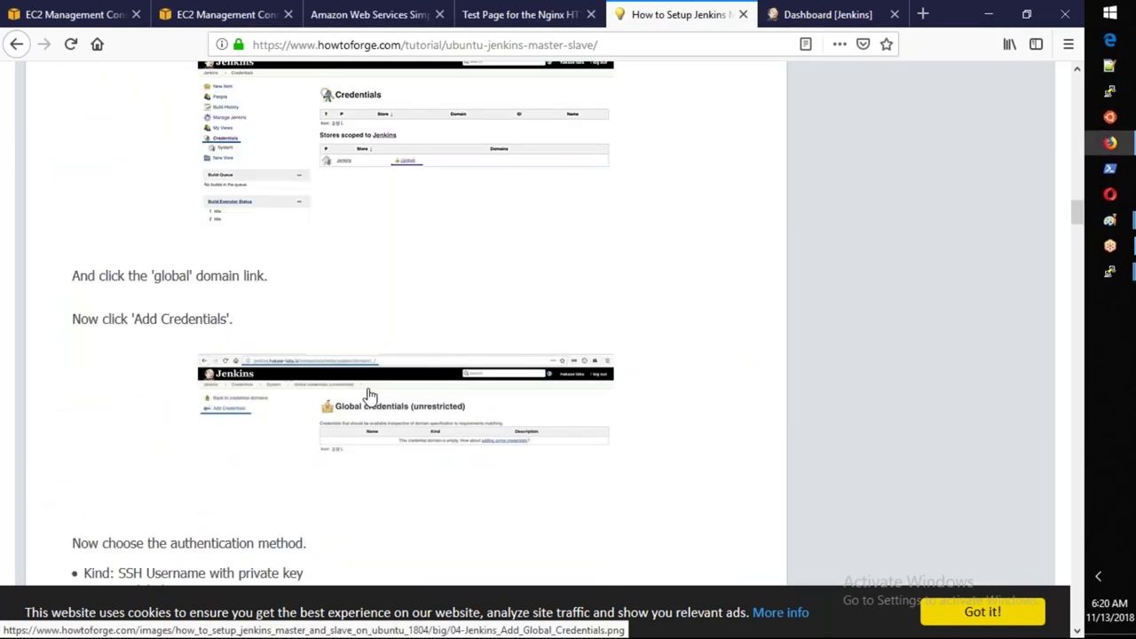
{"action": "scroll", "coordinate": [370, 395], "scroll_direction": "down", "scroll_amount": 8}
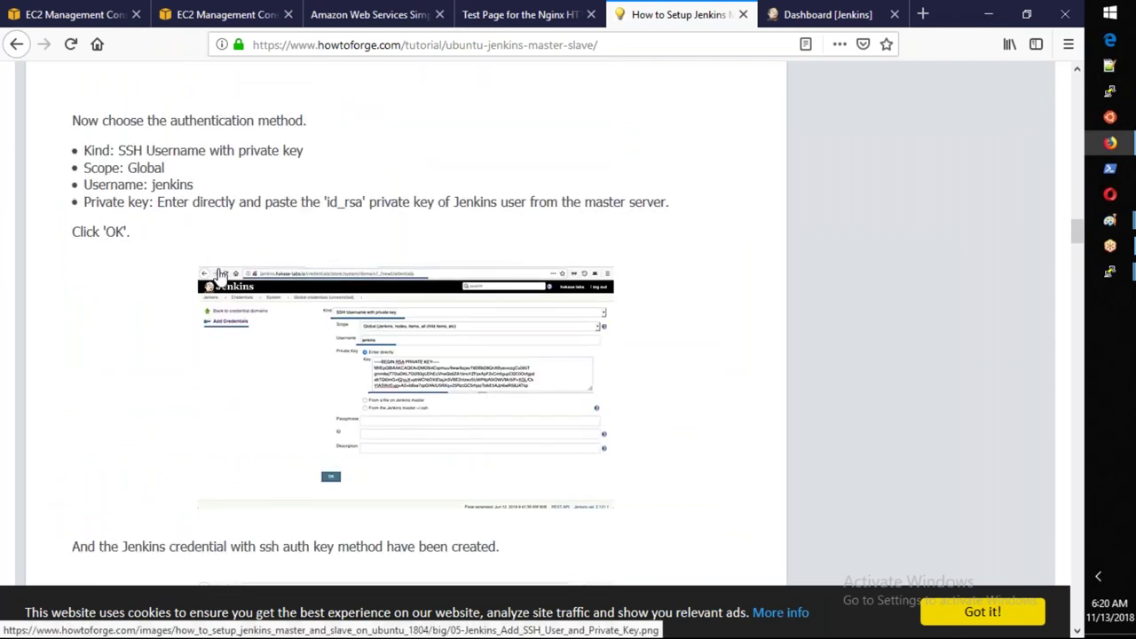
{"action": "scroll", "coordinate": [222, 274], "scroll_direction": "up", "scroll_amount": 5}
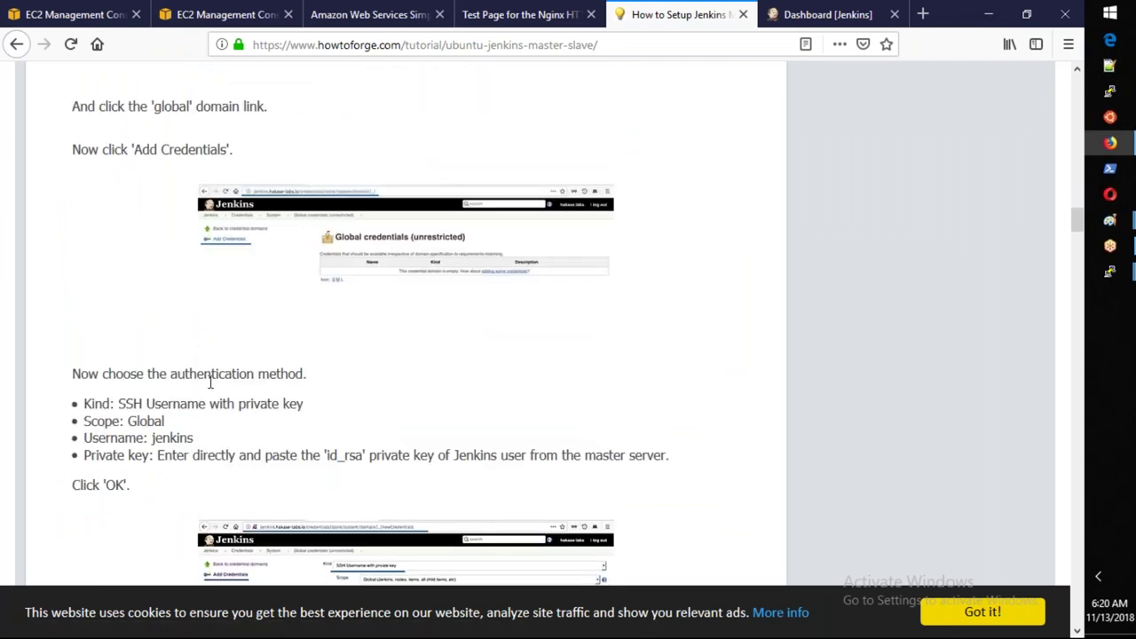
{"action": "left_click_drag", "start_coordinate": [194, 438], "coordinate": [363, 456]}
{"action": "scroll", "coordinate": [345, 448], "scroll_direction": "up", "scroll_amount": 1}
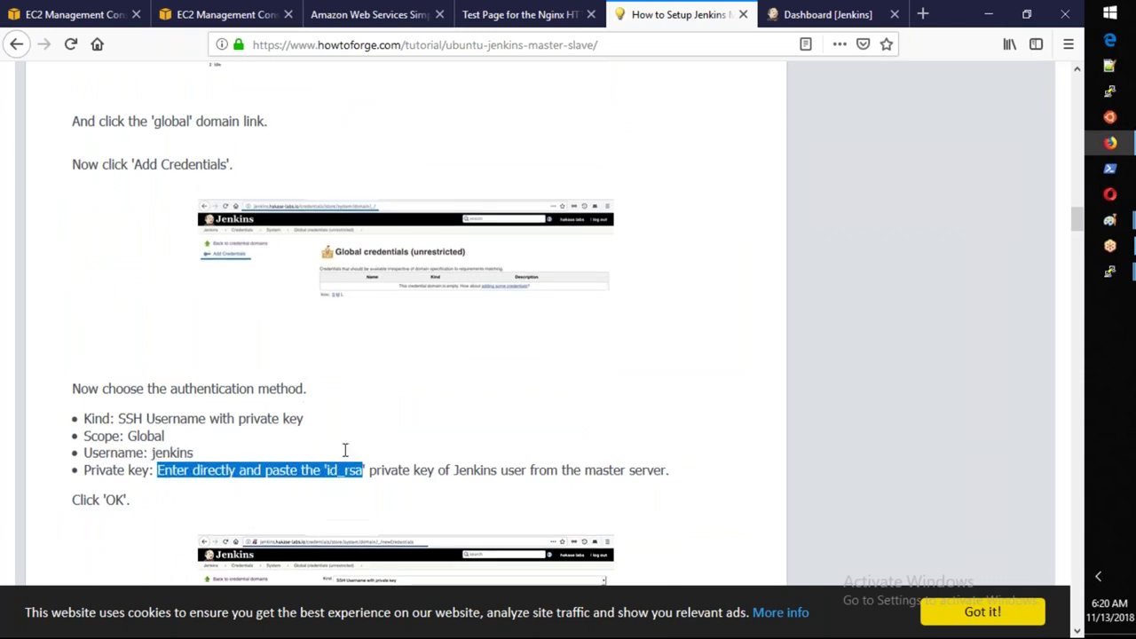
{"action": "scroll", "coordinate": [346, 450], "scroll_direction": "up", "scroll_amount": 5}
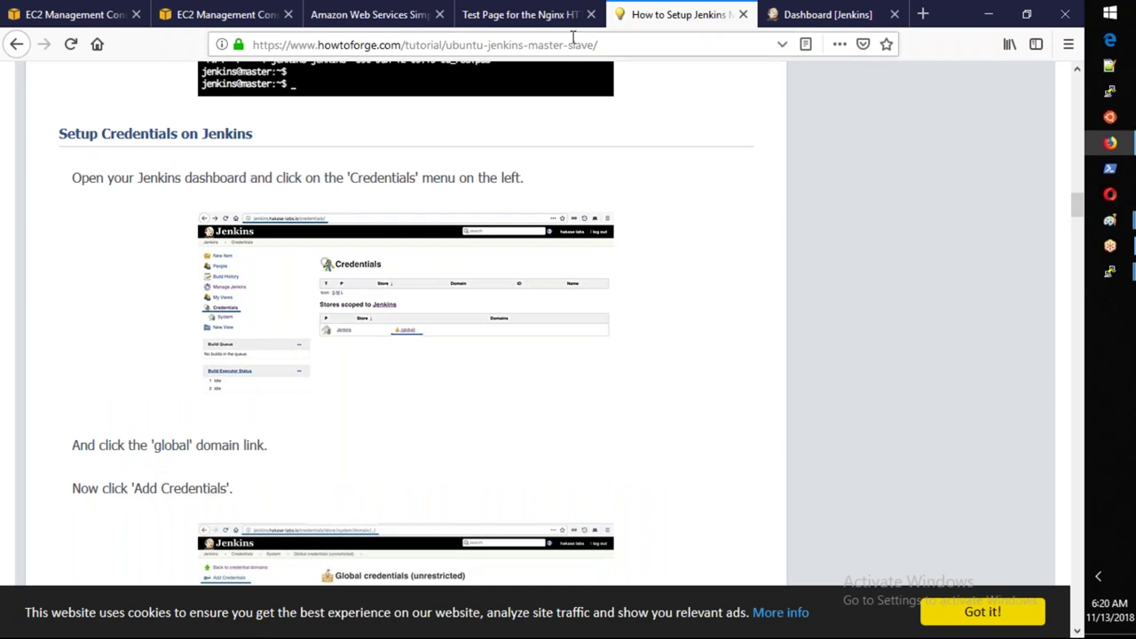
{"action": "left_click", "coordinate": [778, 16]}
Add a new global credential of kind SSH Username with private key.
{"action": "left_click", "coordinate": [75, 329]}
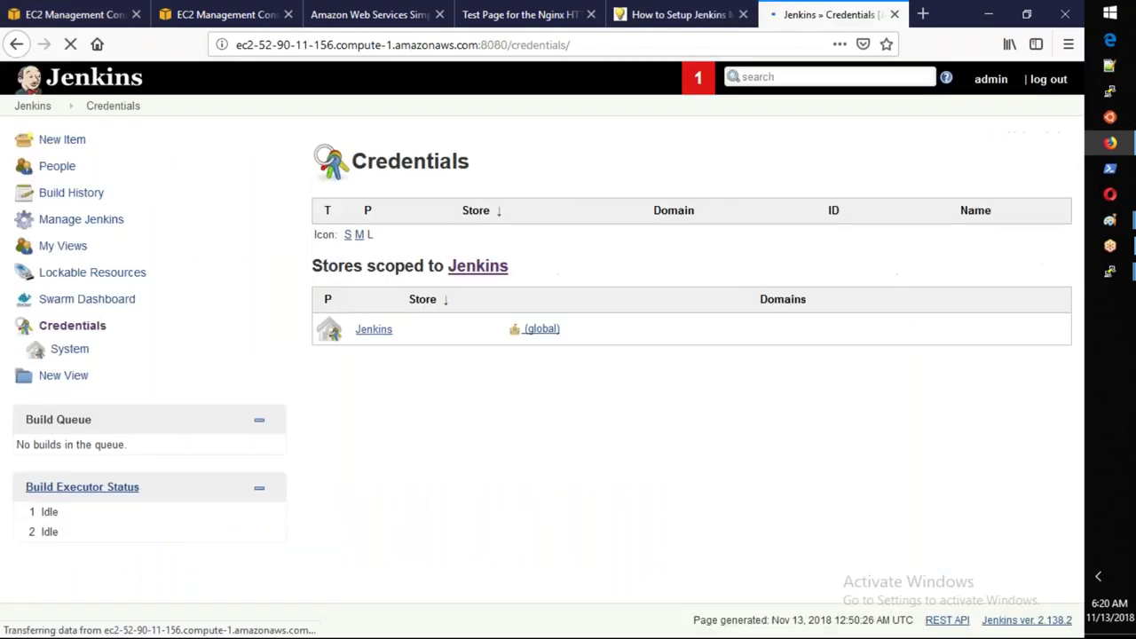
{"action": "left_click", "coordinate": [537, 331]}
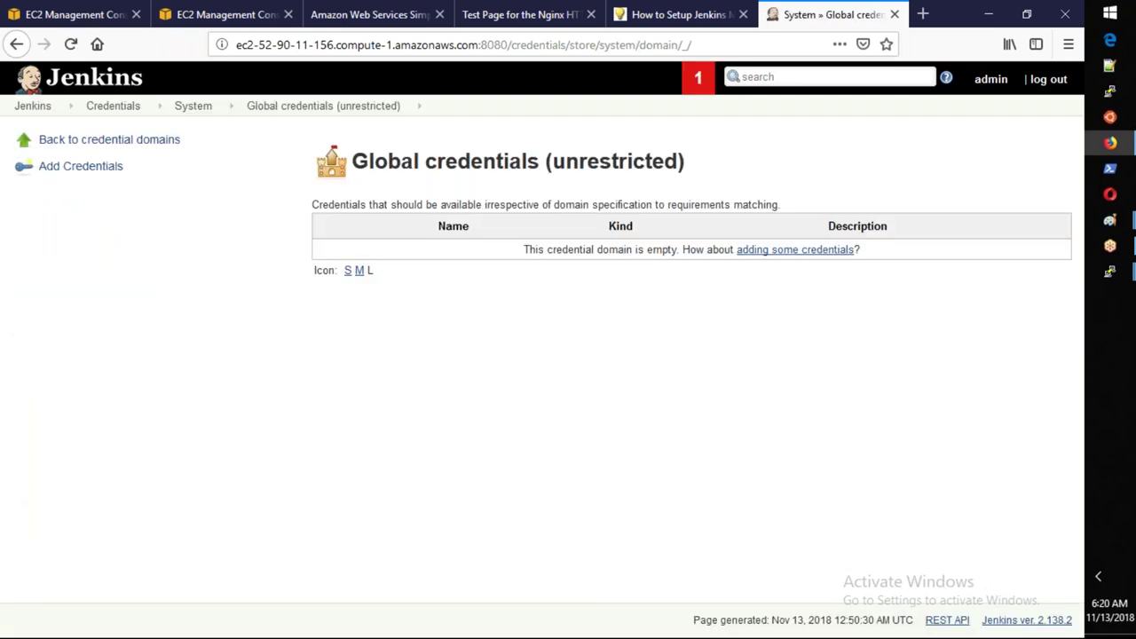
{"action": "left_click", "coordinate": [80, 175]}
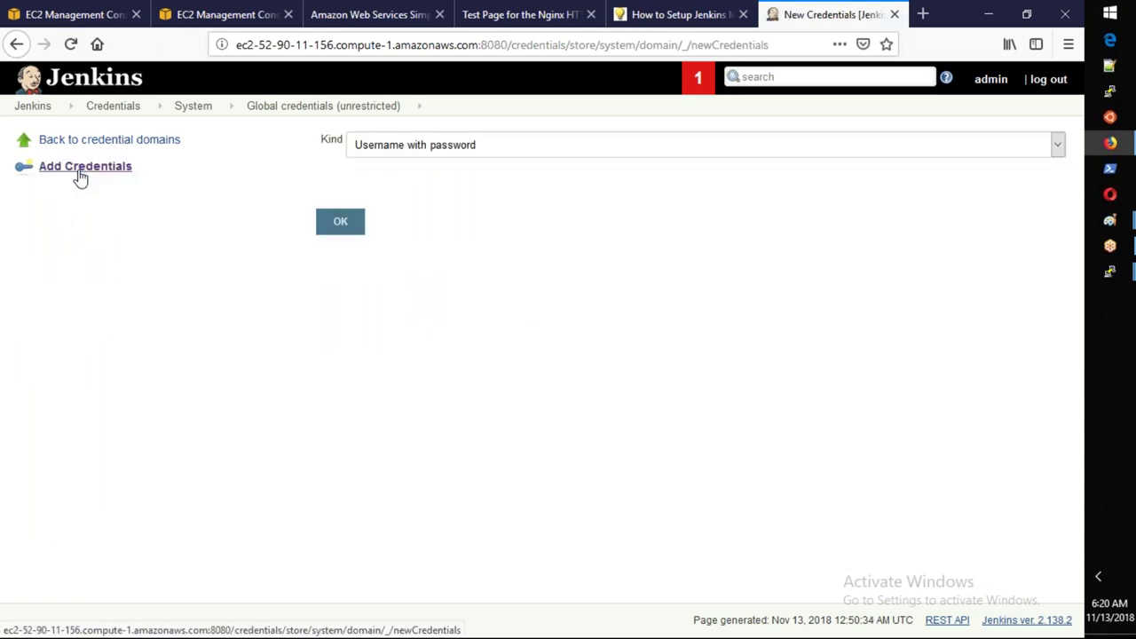
{"action": "left_click", "coordinate": [465, 146]}
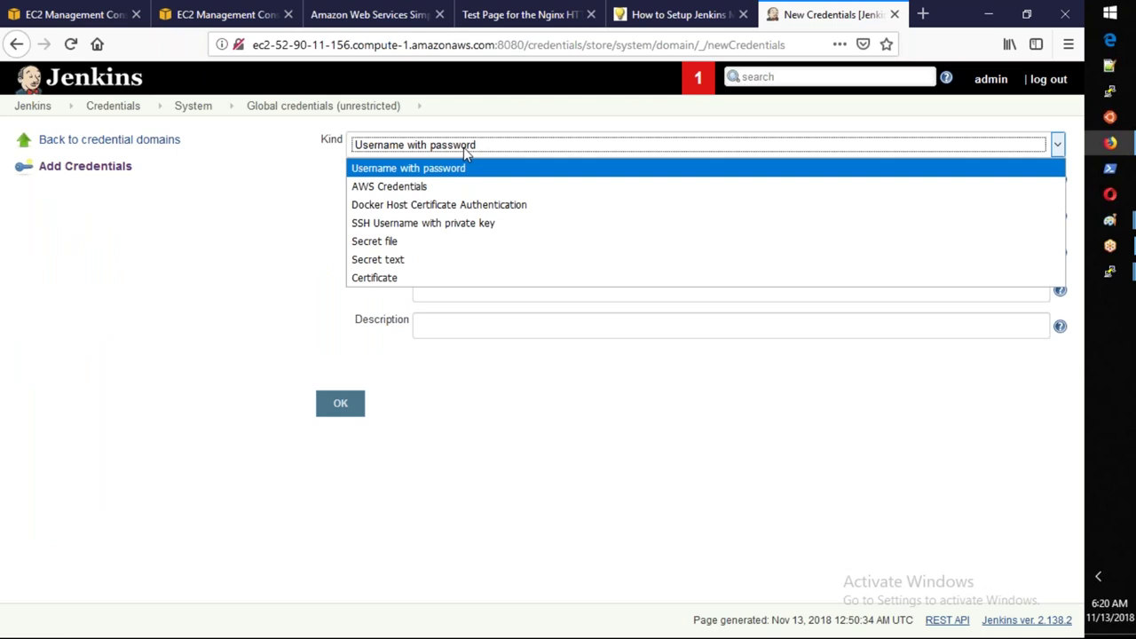
{"action": "left_click", "coordinate": [450, 230]}
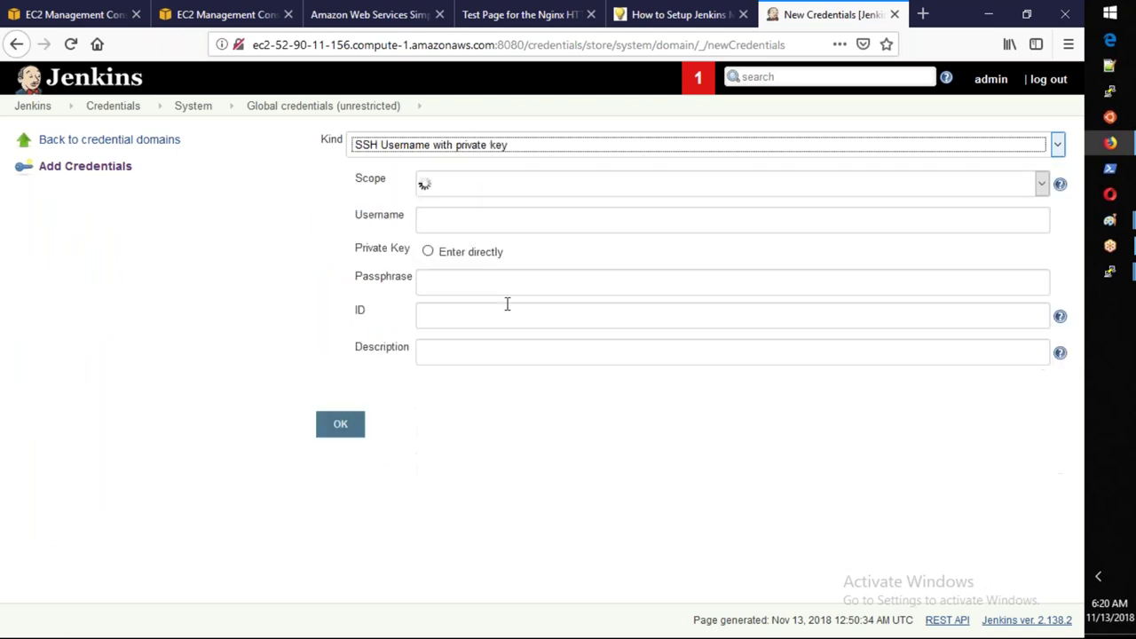
Set the username to jenkins and choose to enter the private key directly.
{"action": "left_click", "coordinate": [480, 226]}
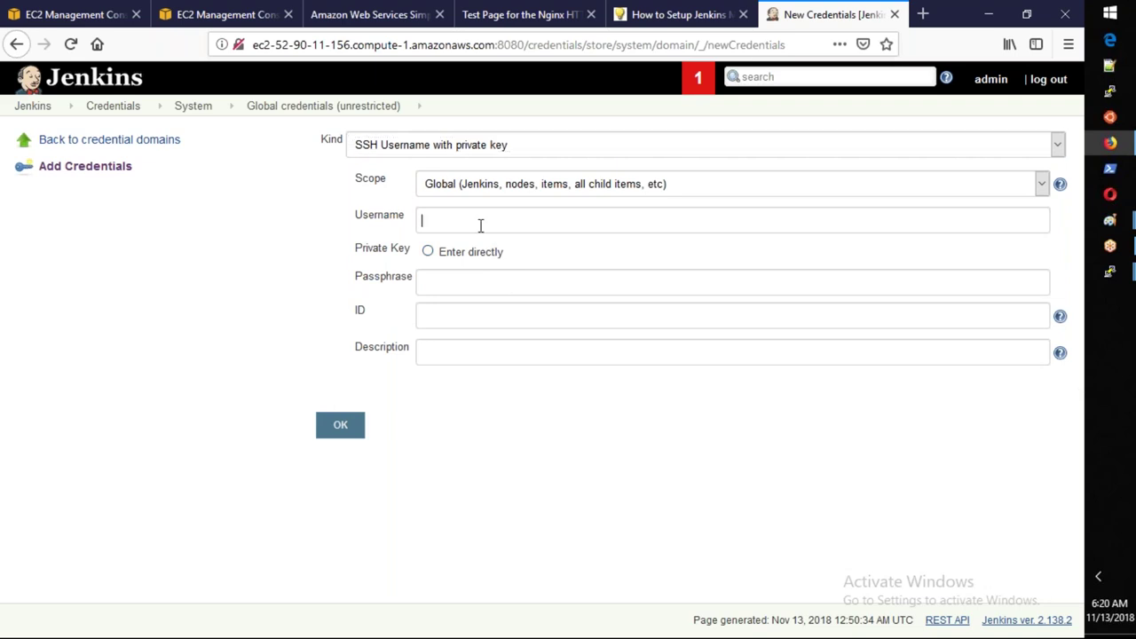
{"action": "type", "text": "jenkins"}
{"action": "left_click", "coordinate": [428, 251]}
{"action": "left_click", "coordinate": [471, 279]}
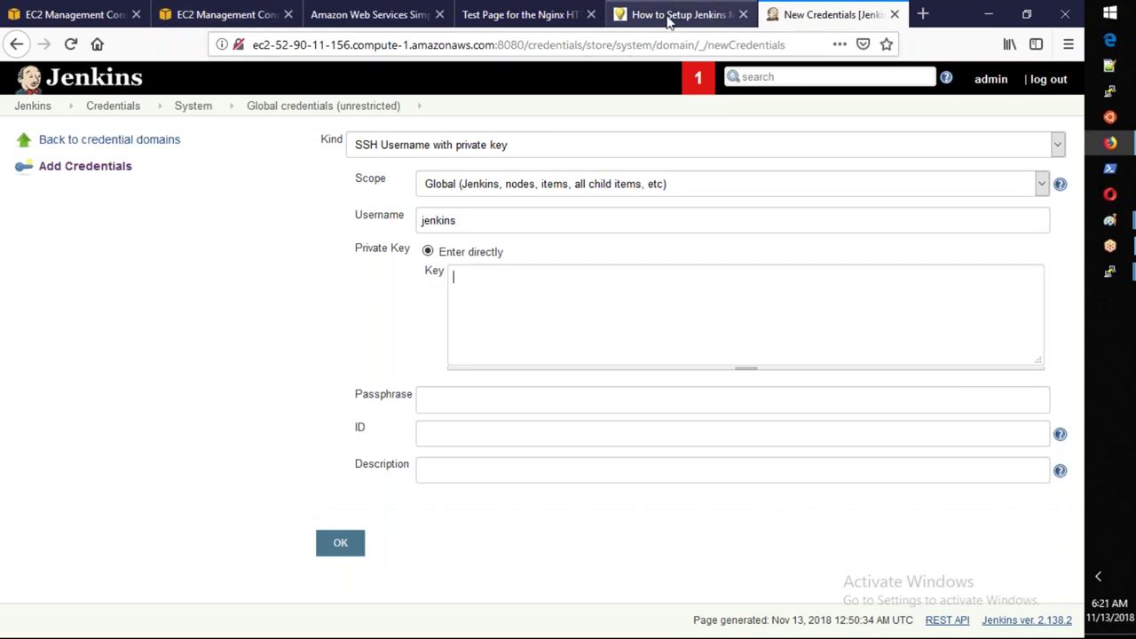
Check the tutorial's credential kind, Global scope and username jenkins.
{"action": "left_click", "coordinate": [668, 15]}
{"action": "scroll", "coordinate": [428, 303], "scroll_direction": "down", "scroll_amount": 4}
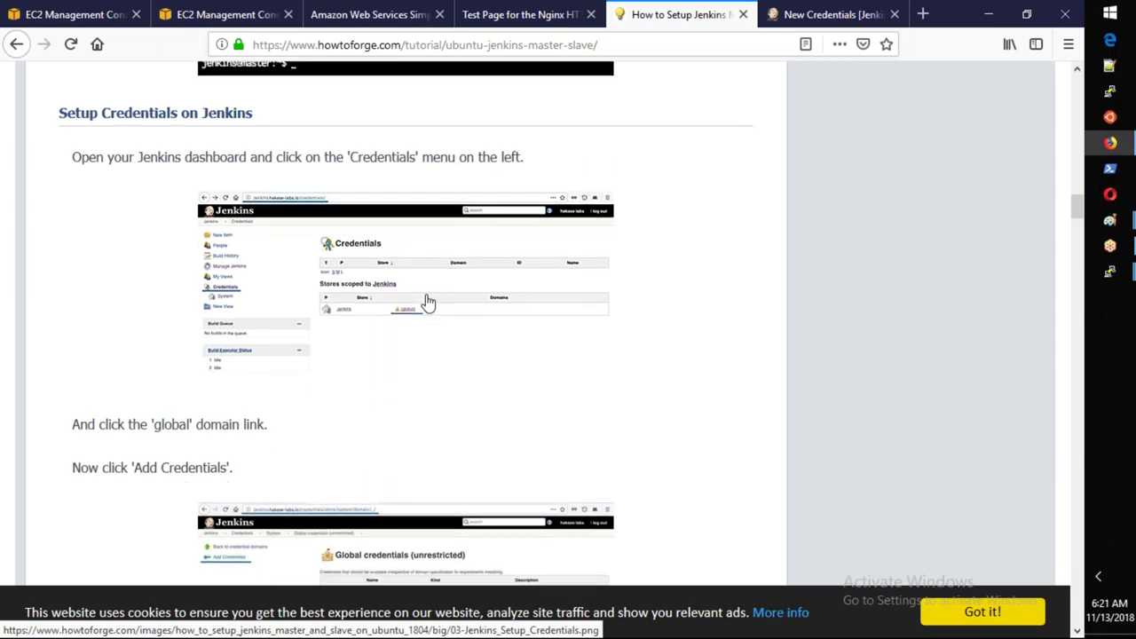
{"action": "scroll", "coordinate": [467, 295], "scroll_direction": "down", "scroll_amount": 2}
{"action": "left_click_drag", "start_coordinate": [125, 235], "coordinate": [289, 235]}
{"action": "double_click", "coordinate": [127, 251]}
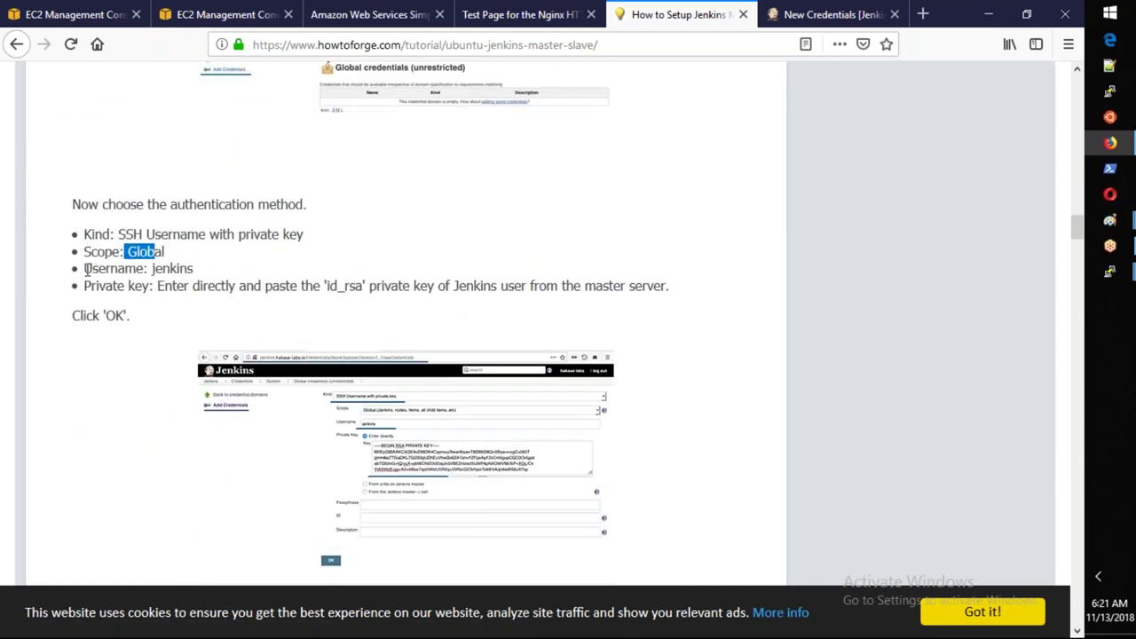
{"action": "left_click_drag", "start_coordinate": [86, 269], "coordinate": [155, 270]}
{"action": "left_click", "coordinate": [186, 269]}
{"action": "double_click", "coordinate": [187, 269]}
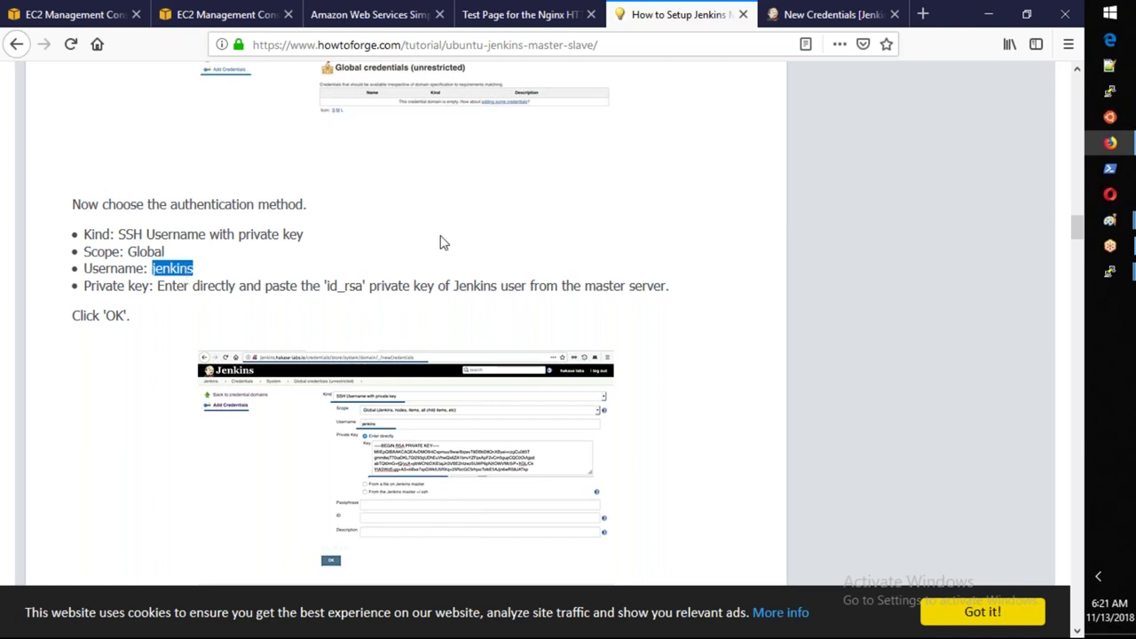
{"action": "left_click", "coordinate": [825, 16]}
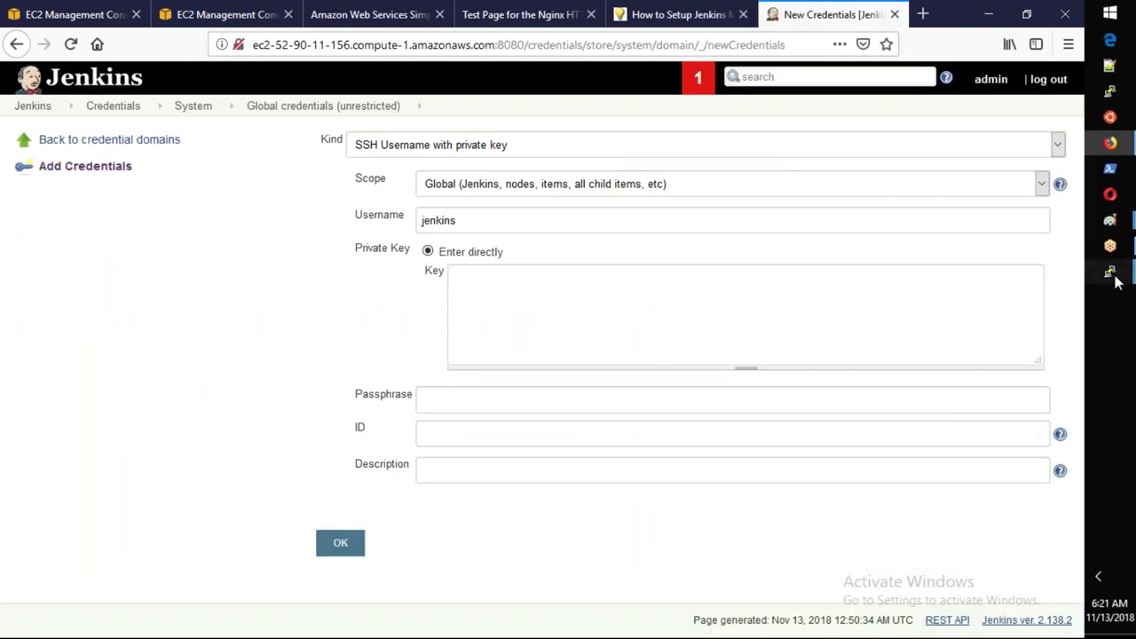
Print the master's private key with cat /var/lib/jenkins/.ssh/id_rsa.
{"action": "mouse_move", "coordinate": [1112, 275]}
{"action": "left_click", "coordinate": [1019, 256]}
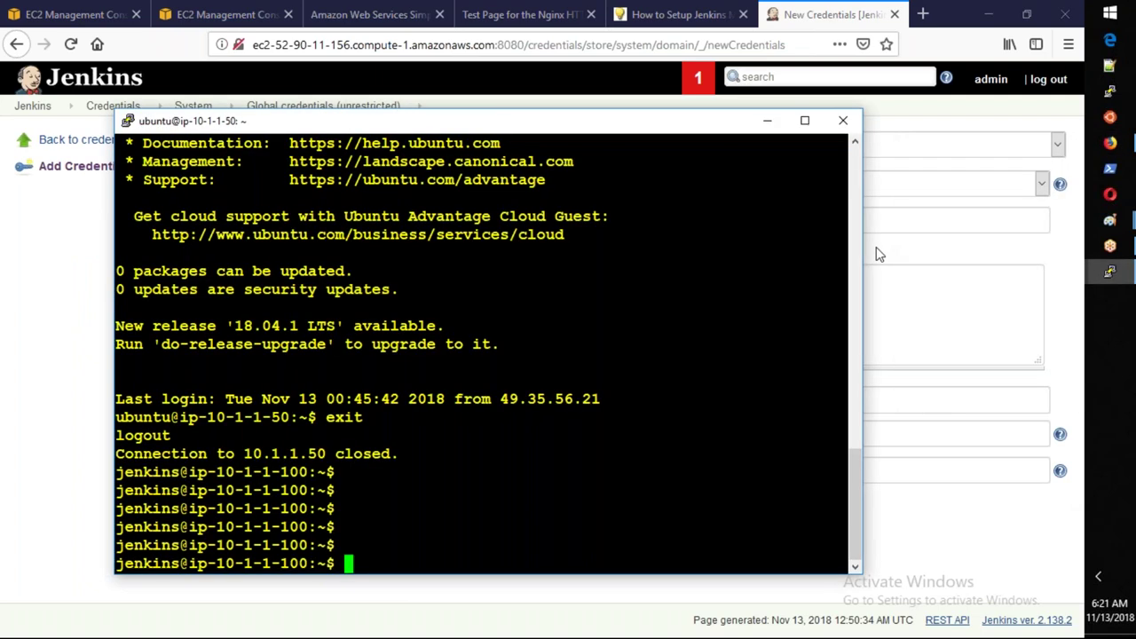
{"action": "type", "text": "ca"}
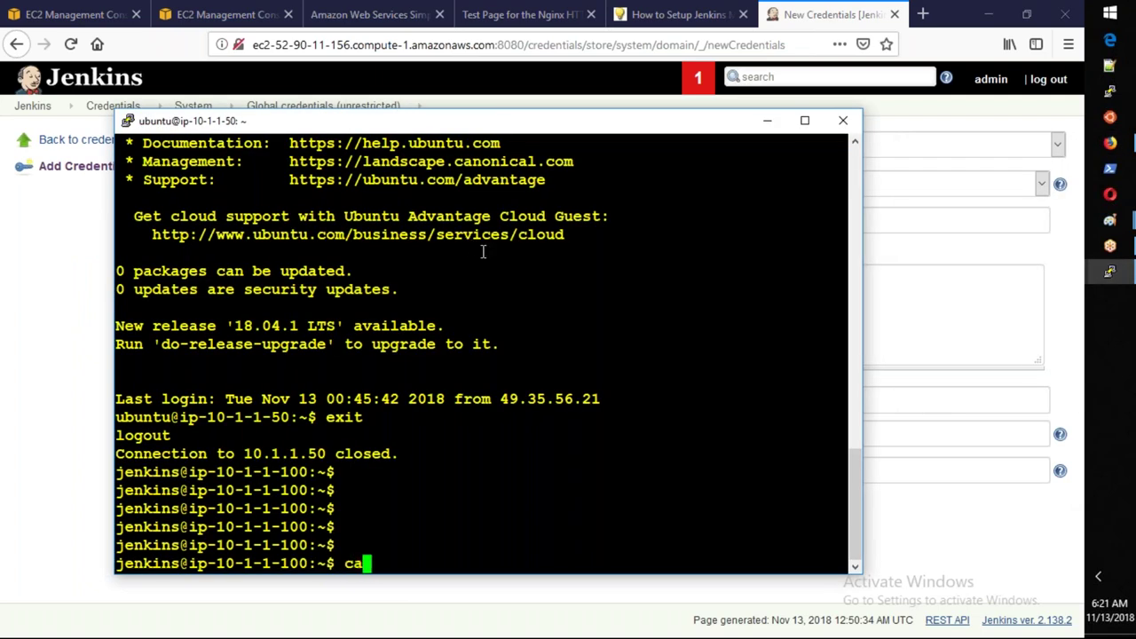
{"action": "type", "text": "t /var/li"}
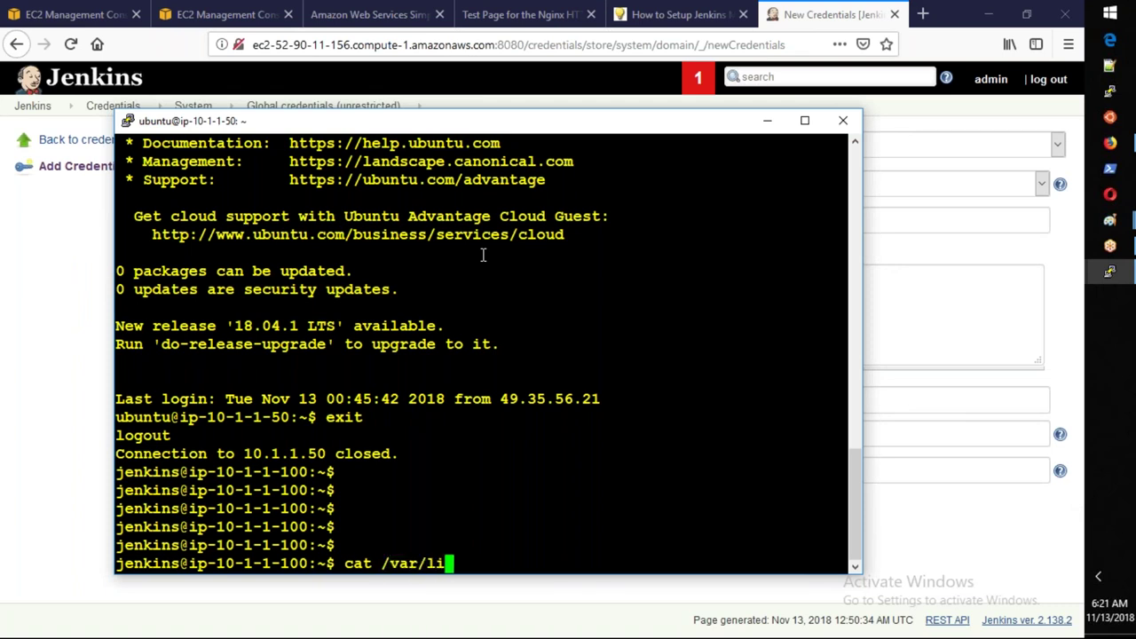
{"action": "type", "text": "b/jen"}
{"action": "key", "text": "Tab"}
{"action": "type", "text": "secrets/"}
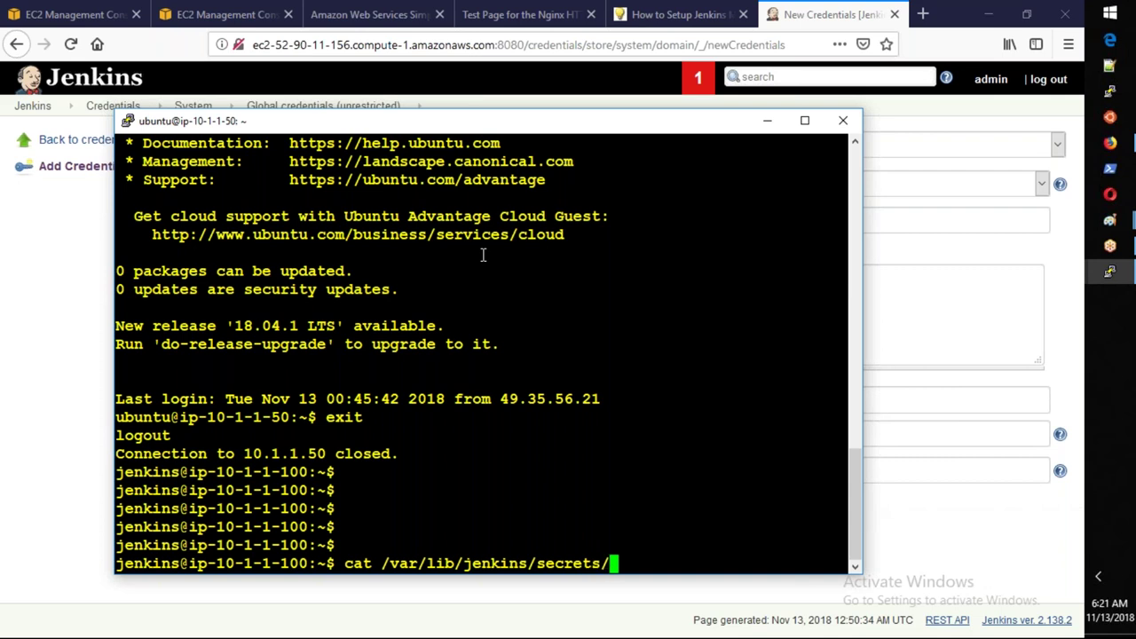
{"action": "type", "text": "in"}
{"action": "key", "text": "BackSpace"}
{"action": "key", "text": "BackSpace"}
{"action": "key", "text": "BackSpace"}
{"action": "key", "text": "BackSpace"}
{"action": "key", "text": "BackSpace"}
{"action": "key", "text": "BackSpace"}
{"action": "key", "text": "BackSpace"}
{"action": "key", "text": "BackSpace"}
{"action": "key", "text": "BackSpace"}
{"action": "key", "text": "BackSpace"}
{"action": "type", "text": ".ssh/id_rsa"}
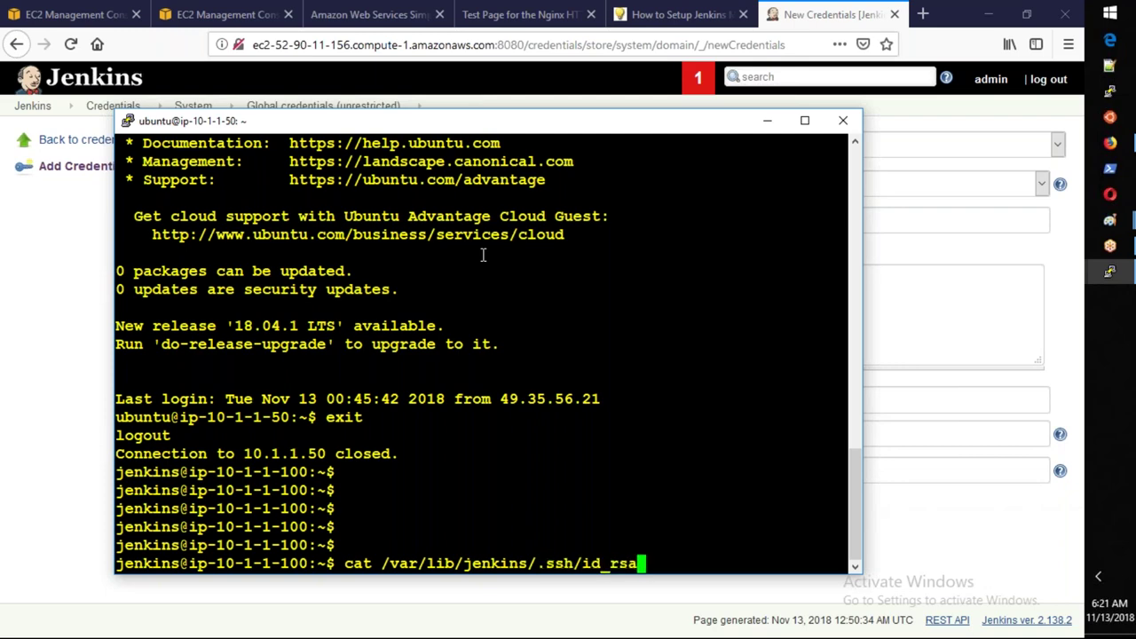
{"action": "key", "text": "Return"}
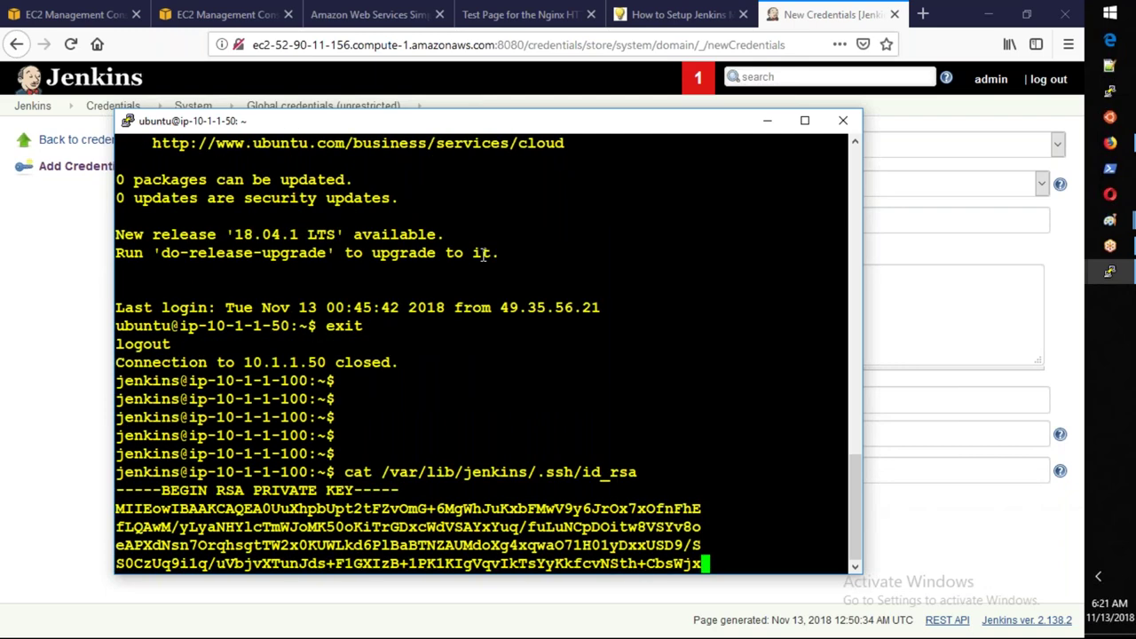
Select and copy the whole printed private key.
{"action": "scroll", "coordinate": [486, 254], "scroll_direction": "up", "scroll_amount": 4}
{"action": "left_click_drag", "start_coordinate": [117, 289], "coordinate": [382, 545]}
{"action": "scroll", "coordinate": [178, 411], "scroll_direction": "down", "scroll_amount": 4}
{"action": "key", "text": "alt+Tab"}
{"action": "left_click", "coordinate": [550, 312]}
Paste the private key into the credential's Key field and review the tutorial's next steps.
{"action": "key", "text": "ctrl+v"}
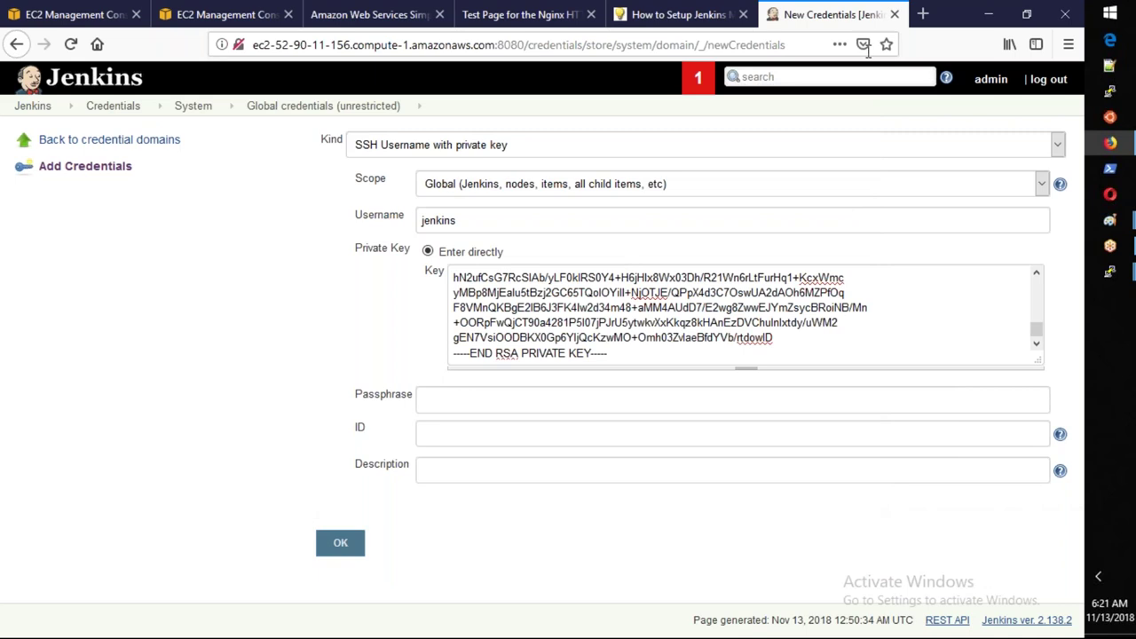
{"action": "left_click", "coordinate": [679, 15]}
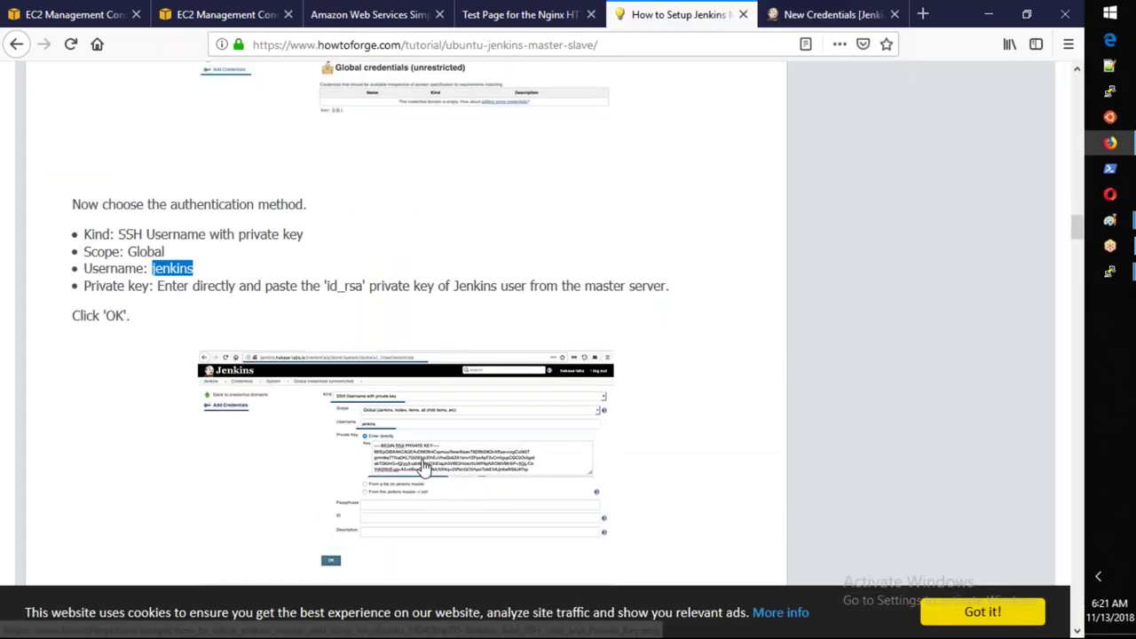
{"action": "scroll", "coordinate": [429, 463], "scroll_direction": "down", "scroll_amount": 2}
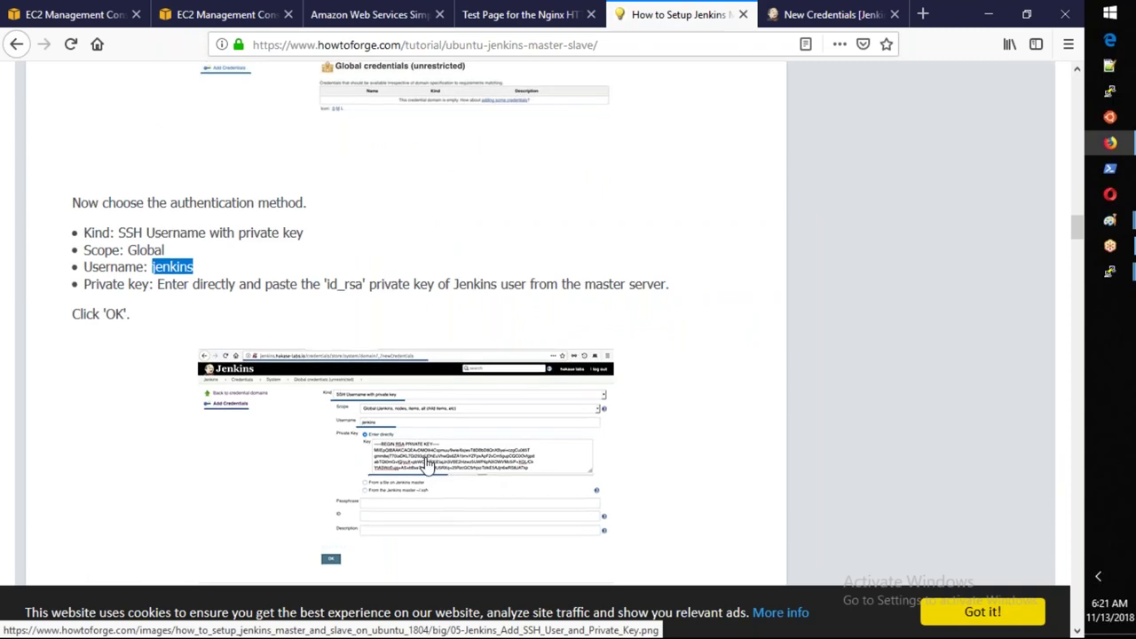
{"action": "scroll", "coordinate": [428, 465], "scroll_direction": "down", "scroll_amount": 1}
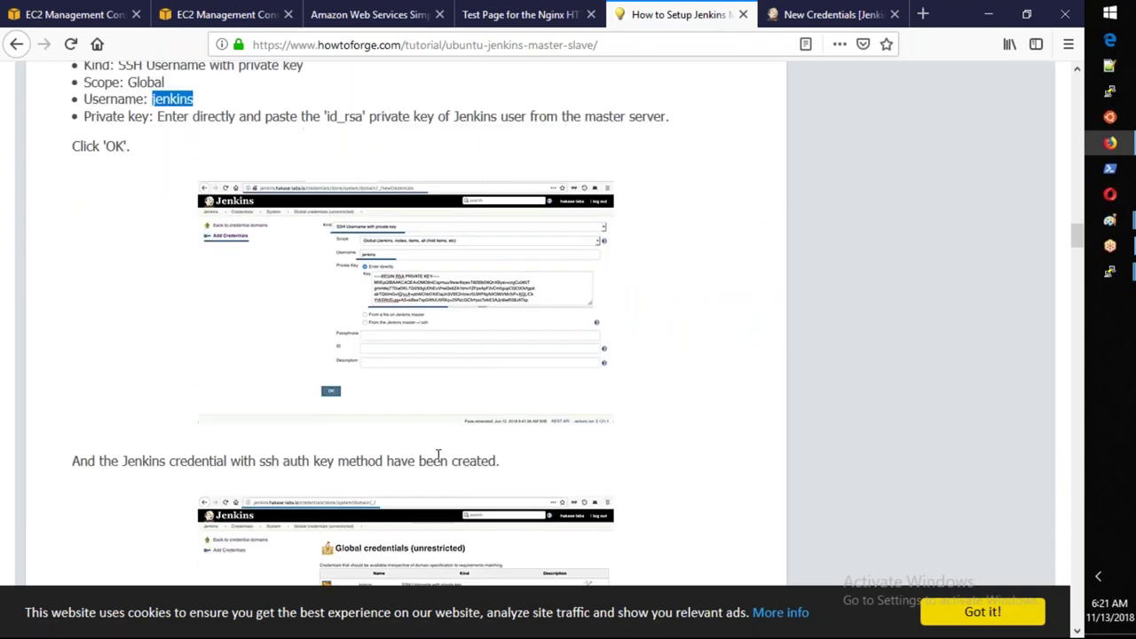
{"action": "scroll", "coordinate": [438, 456], "scroll_direction": "up", "scroll_amount": 2, "text": "ctrl"}
{"action": "scroll", "coordinate": [437, 455], "scroll_direction": "up", "scroll_amount": 2, "text": "ctrl"}
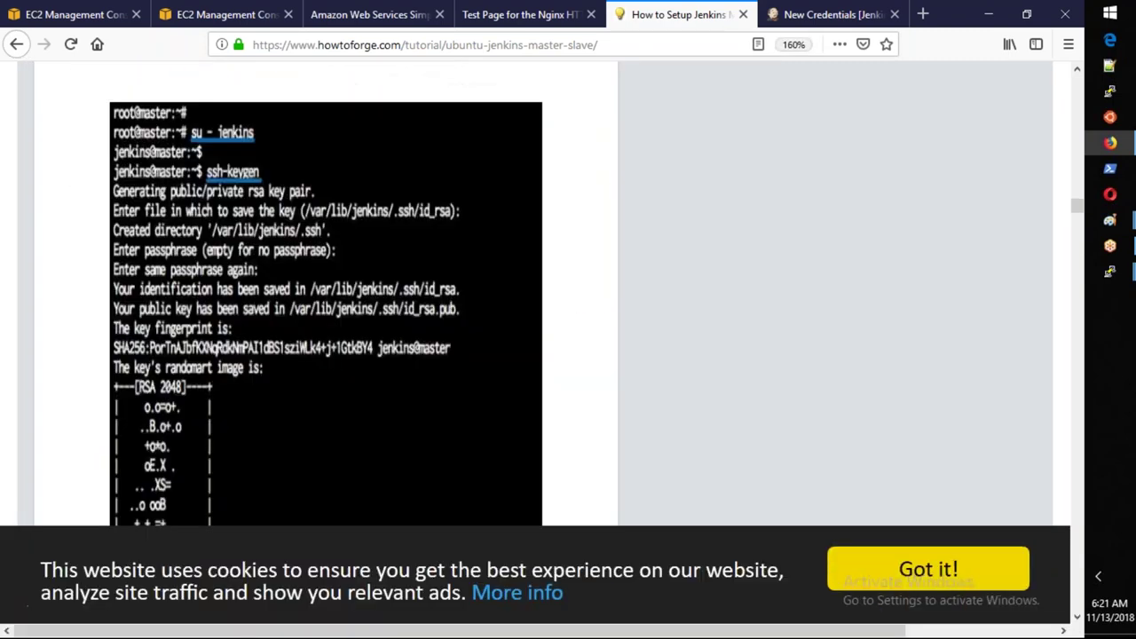
{"action": "scroll", "coordinate": [326, 266], "scroll_direction": "down", "scroll_amount": 5}
{"action": "scroll", "coordinate": [326, 293], "scroll_direction": "down", "scroll_amount": 5}
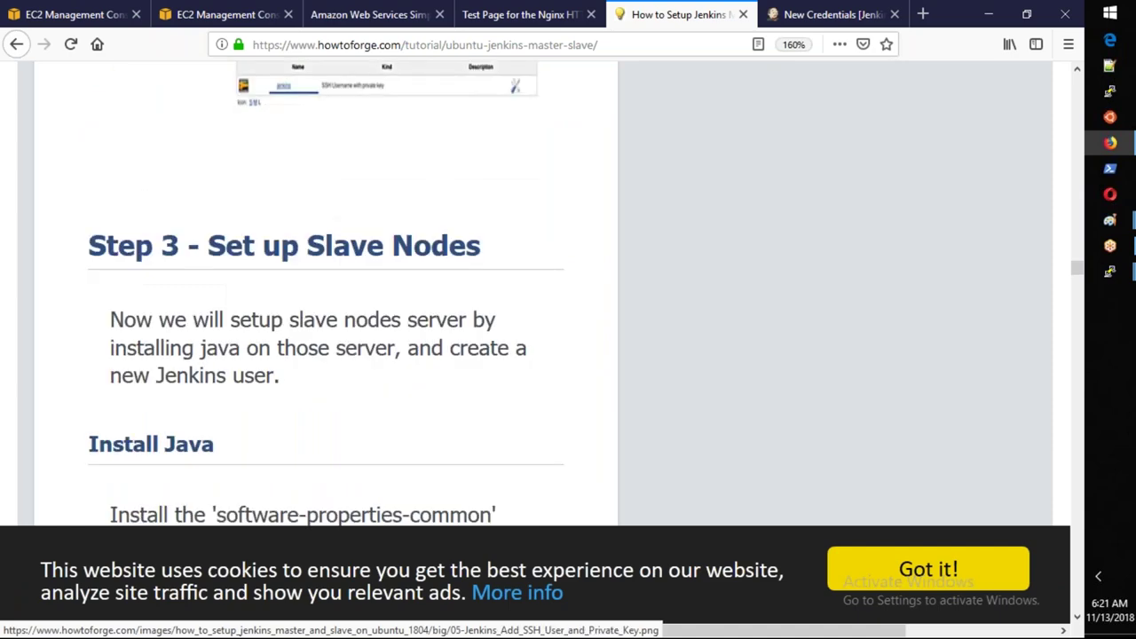
{"action": "scroll", "coordinate": [342, 251], "scroll_direction": "up", "scroll_amount": 5}
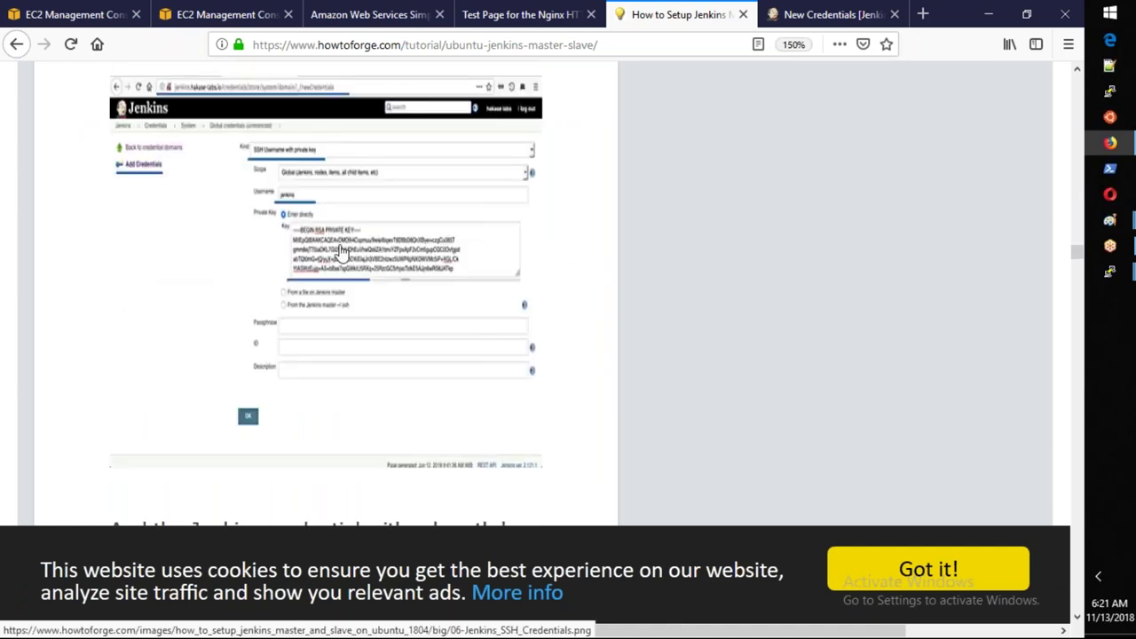
{"action": "scroll", "coordinate": [342, 252], "scroll_direction": "down", "scroll_amount": 5}
Zoom the tutorial out four steps while scrolling down through the slave-setup instructions.
{"action": "key", "text": "ctrl+minus"}
{"action": "scroll", "coordinate": [342, 251], "scroll_direction": "down", "scroll_amount": 5}
{"action": "key", "text": "ctrl+minus"}
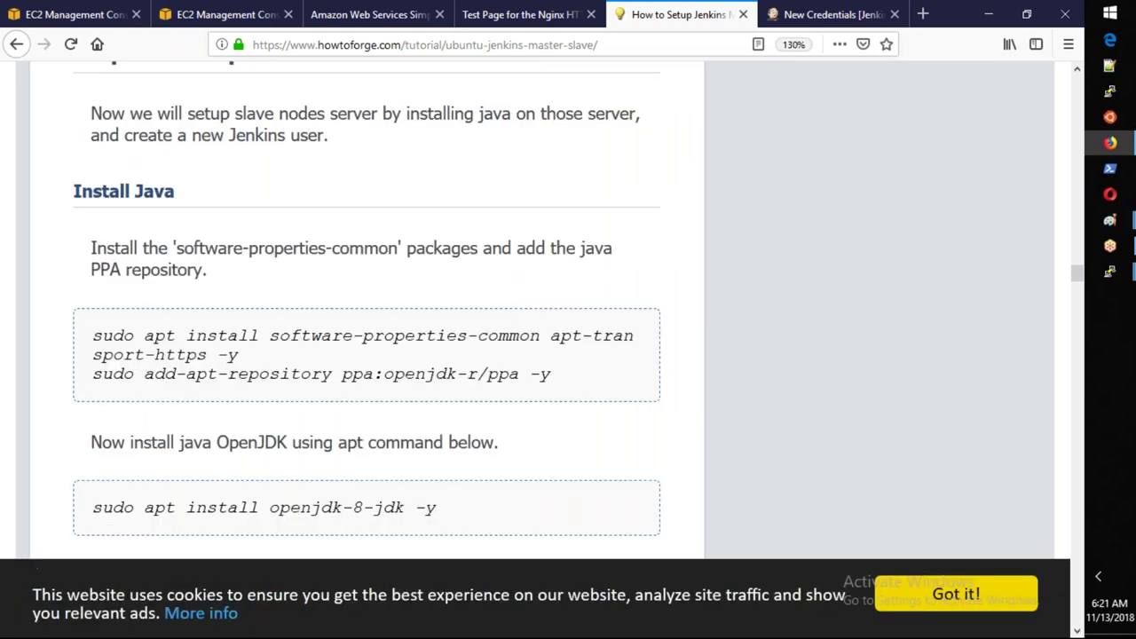
{"action": "scroll", "coordinate": [341, 251], "scroll_direction": "down", "scroll_amount": 5}
{"action": "key", "text": "ctrl+minus"}
{"action": "scroll", "coordinate": [342, 251], "scroll_direction": "down", "scroll_amount": 5}
{"action": "key", "text": "ctrl+minus"}
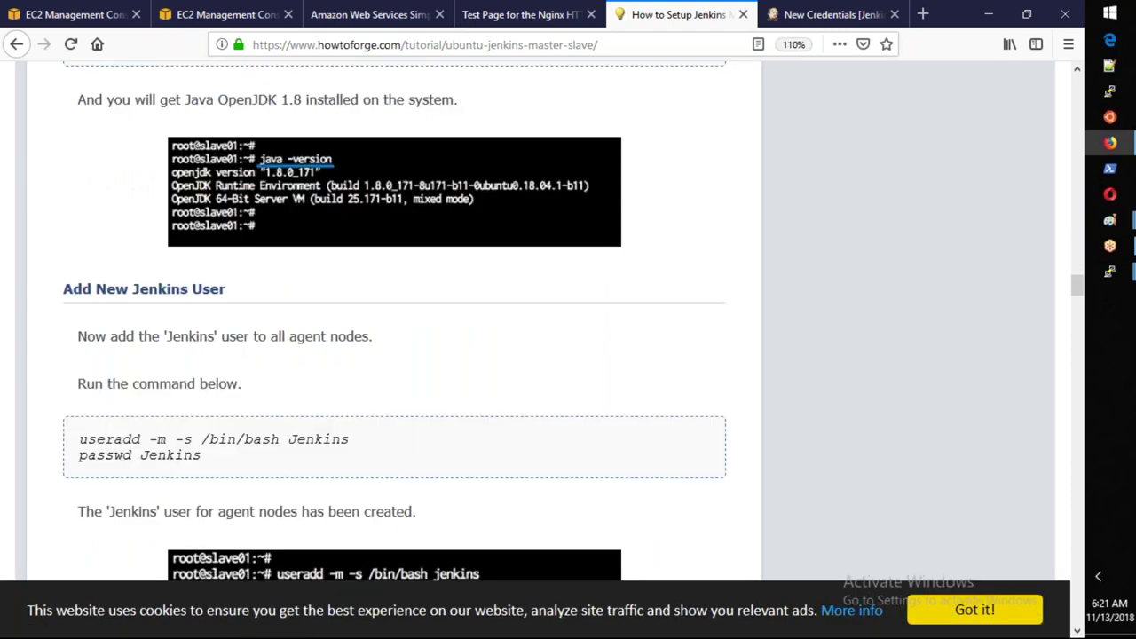
{"action": "scroll", "coordinate": [394, 191], "scroll_direction": "down", "scroll_amount": 1}
Scroll back to the credential-created confirmation and the start of Step 3 - Set up Slave Nodes.
{"action": "scroll", "coordinate": [394, 191], "scroll_direction": "down", "scroll_amount": 15}
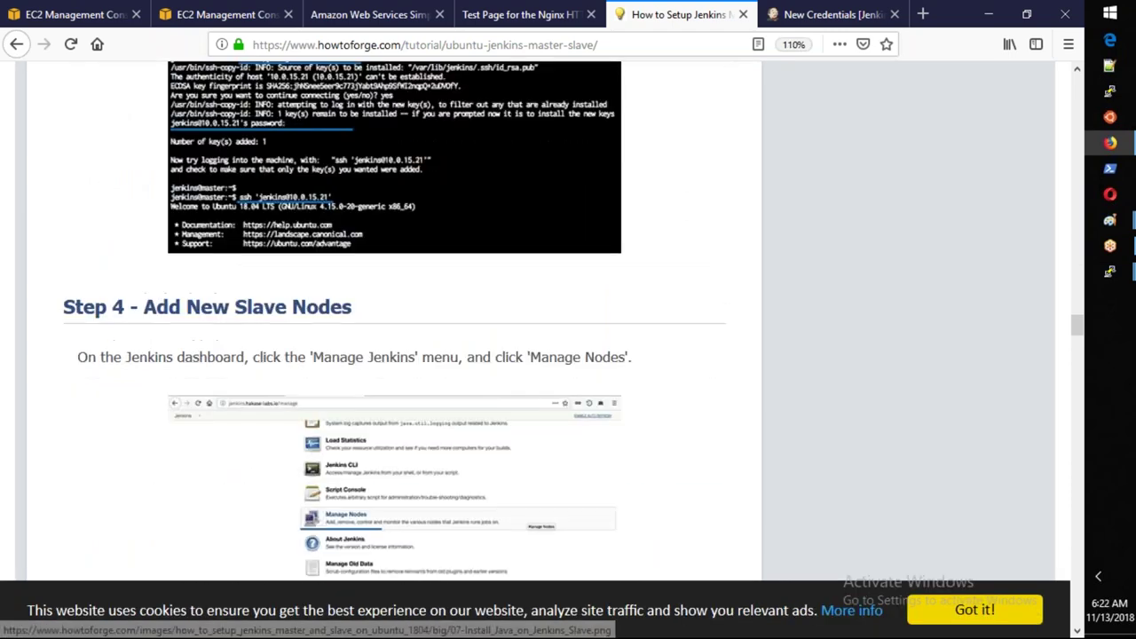
{"action": "scroll", "coordinate": [394, 191], "scroll_direction": "down", "scroll_amount": 15}
{"action": "scroll", "coordinate": [394, 191], "scroll_direction": "up", "scroll_amount": 10}
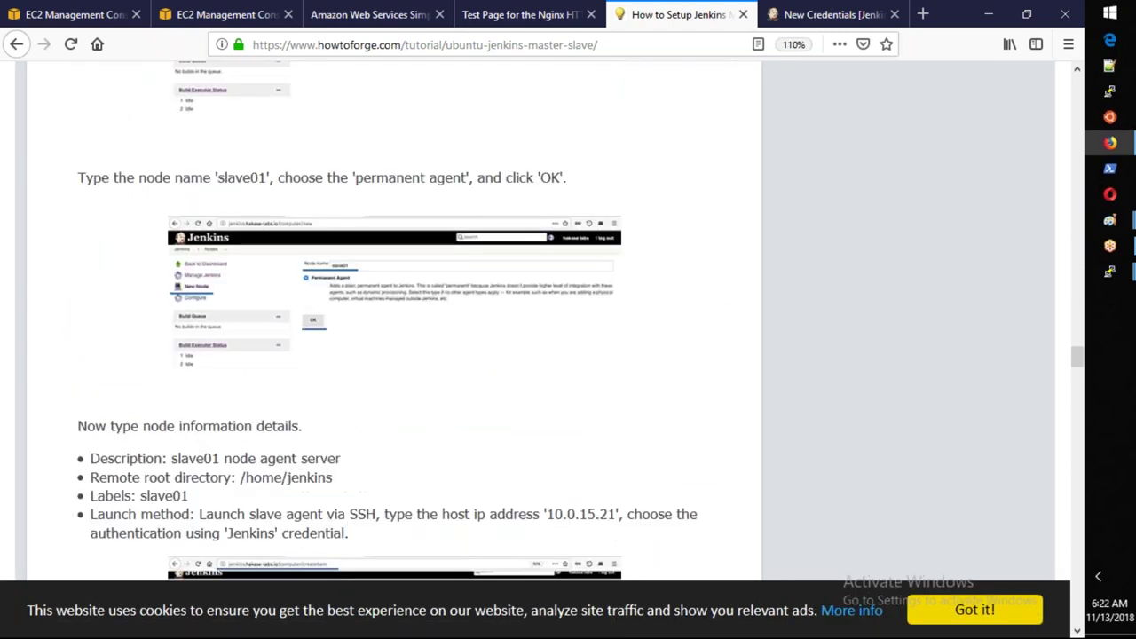
{"action": "scroll", "coordinate": [394, 191], "scroll_direction": "up", "scroll_amount": 10}
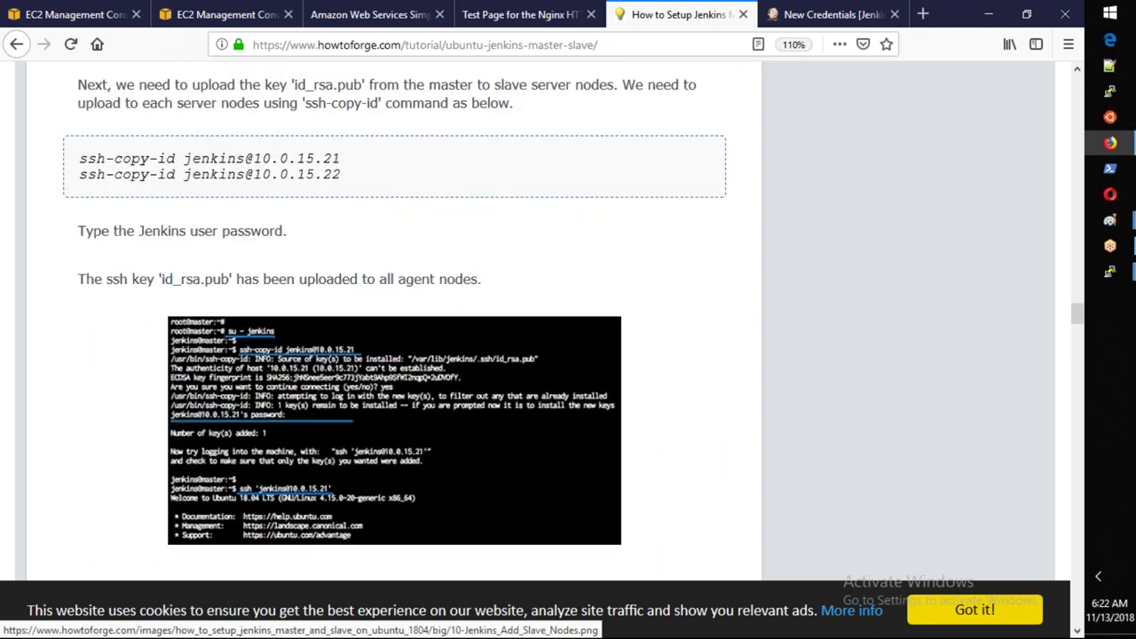
{"action": "scroll", "coordinate": [394, 426], "scroll_direction": "up", "scroll_amount": 2}
{"action": "scroll", "coordinate": [394, 222], "scroll_direction": "up", "scroll_amount": 5}
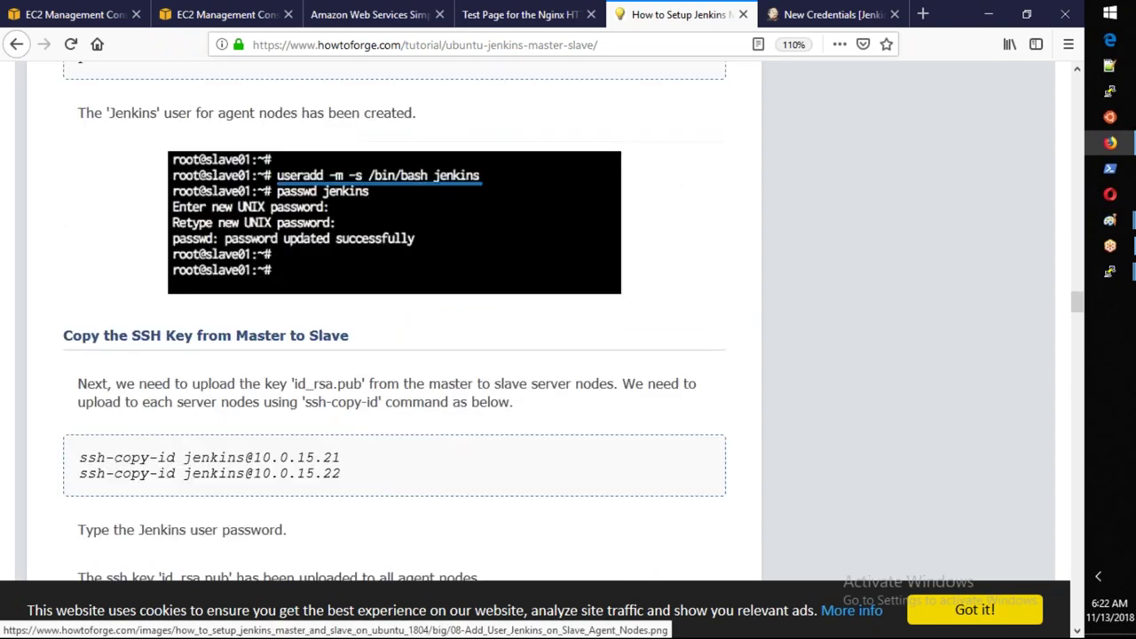
{"action": "scroll", "coordinate": [394, 266], "scroll_direction": "up", "scroll_amount": 12}
{"action": "scroll", "coordinate": [345, 253], "scroll_direction": "up", "scroll_amount": 5}
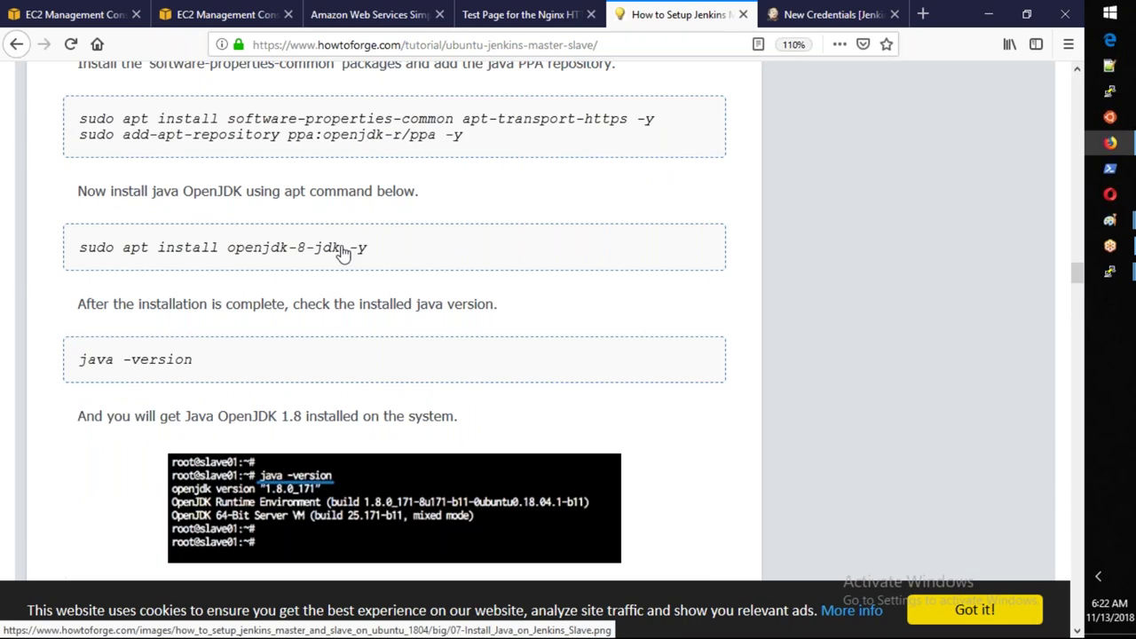
{"action": "scroll", "coordinate": [344, 253], "scroll_direction": "up", "scroll_amount": 15}
{"action": "scroll", "coordinate": [344, 253], "scroll_direction": "up", "scroll_amount": 7}
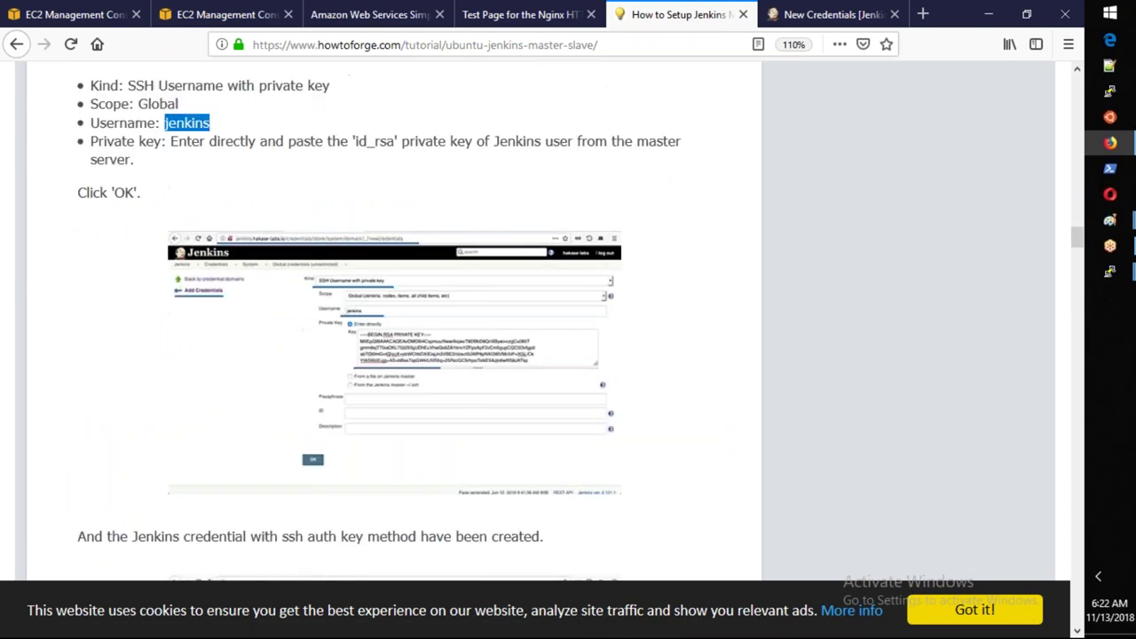
{"action": "scroll", "coordinate": [395, 316], "scroll_direction": "down", "scroll_amount": 7}
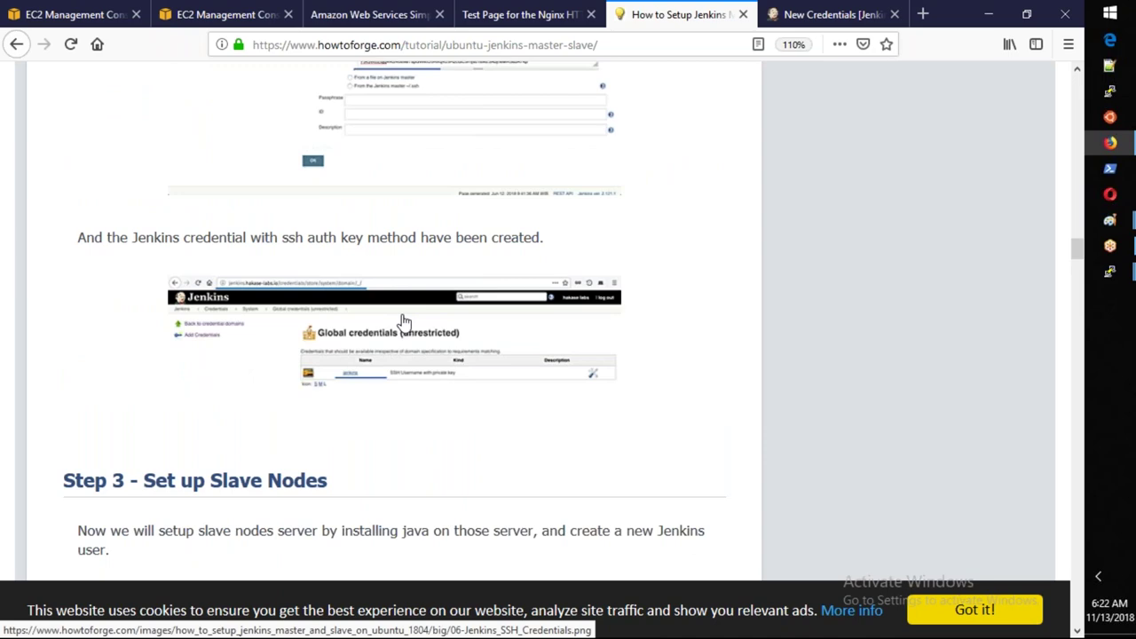
{"action": "key", "text": "alt+Tab"}
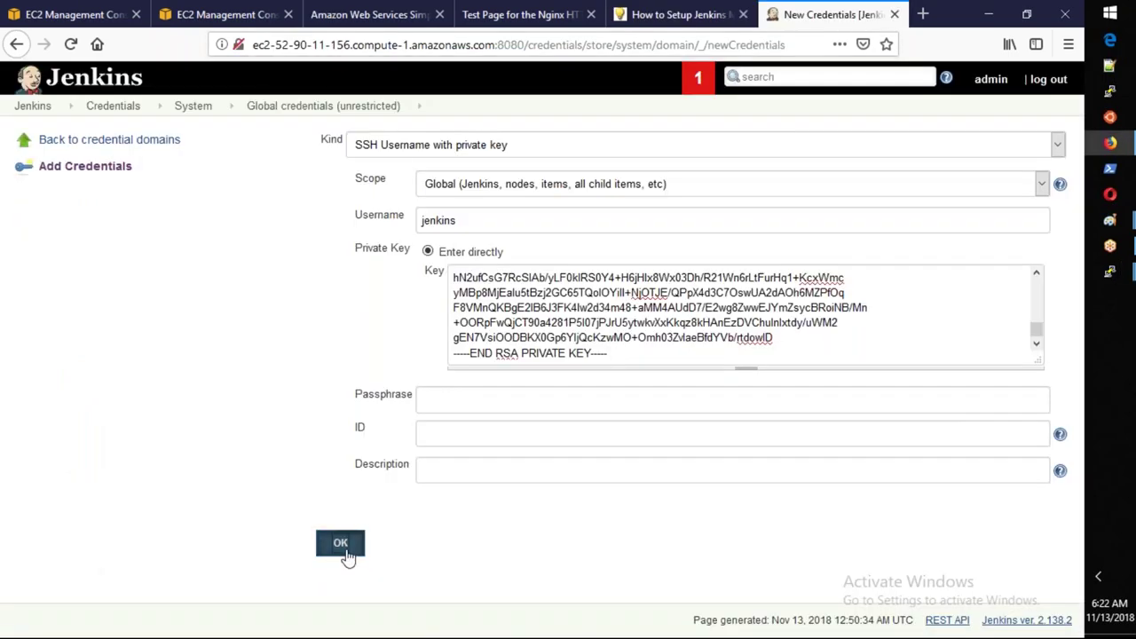
Save the jenkins SSH credential and scroll the tutorial to the Install Java section.
{"action": "left_click", "coordinate": [347, 554]}
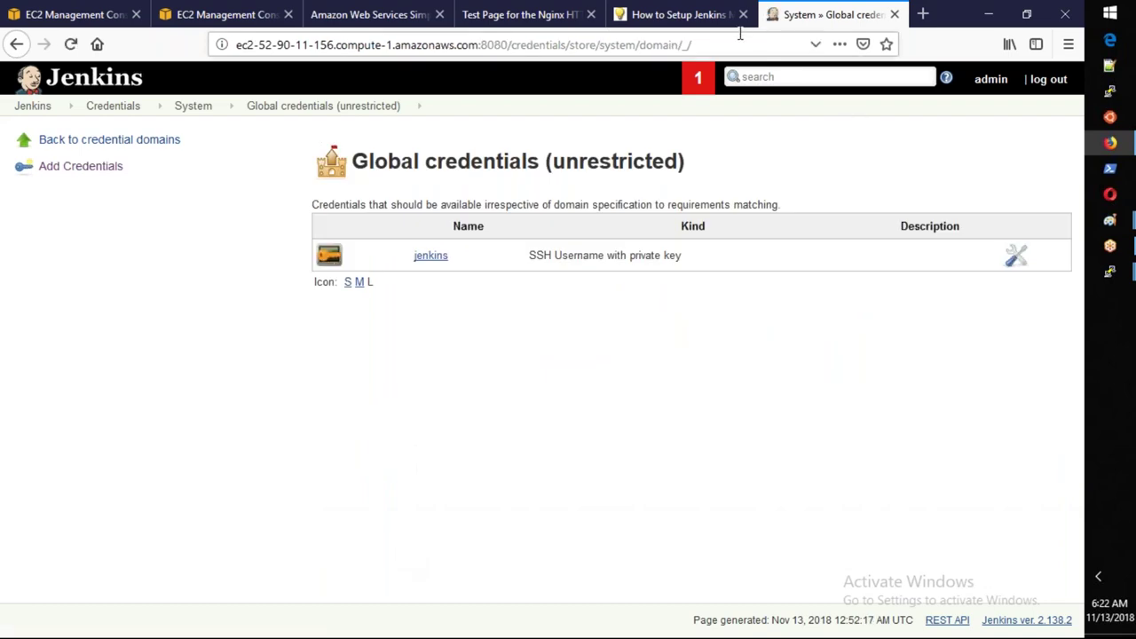
{"action": "left_click", "coordinate": [635, 25]}
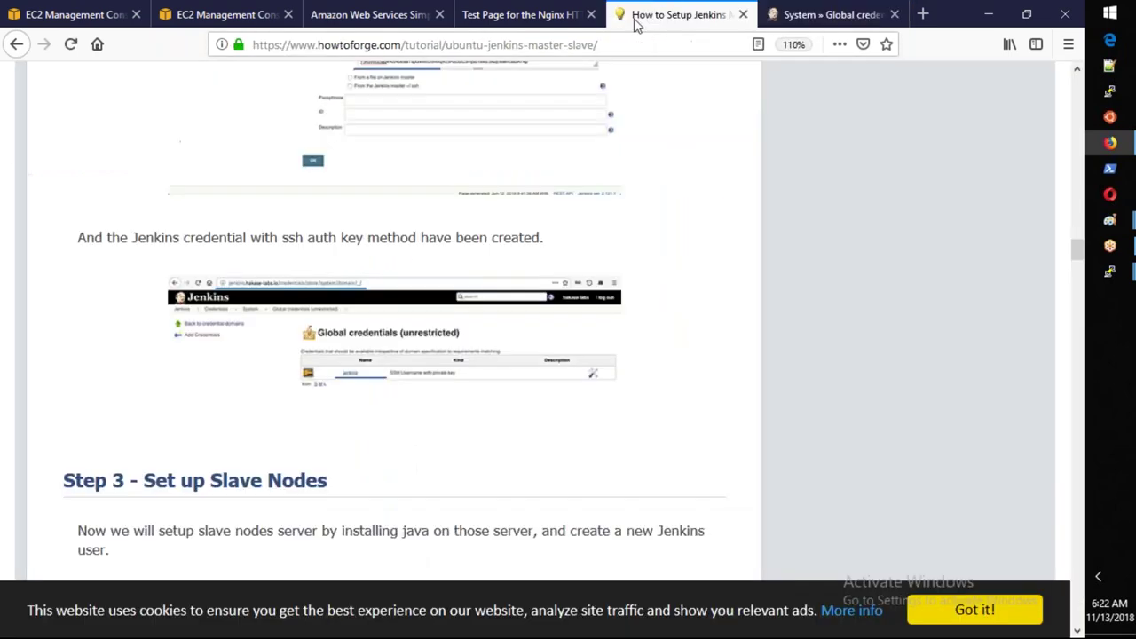
{"action": "scroll", "coordinate": [298, 324], "scroll_direction": "down", "scroll_amount": 5}
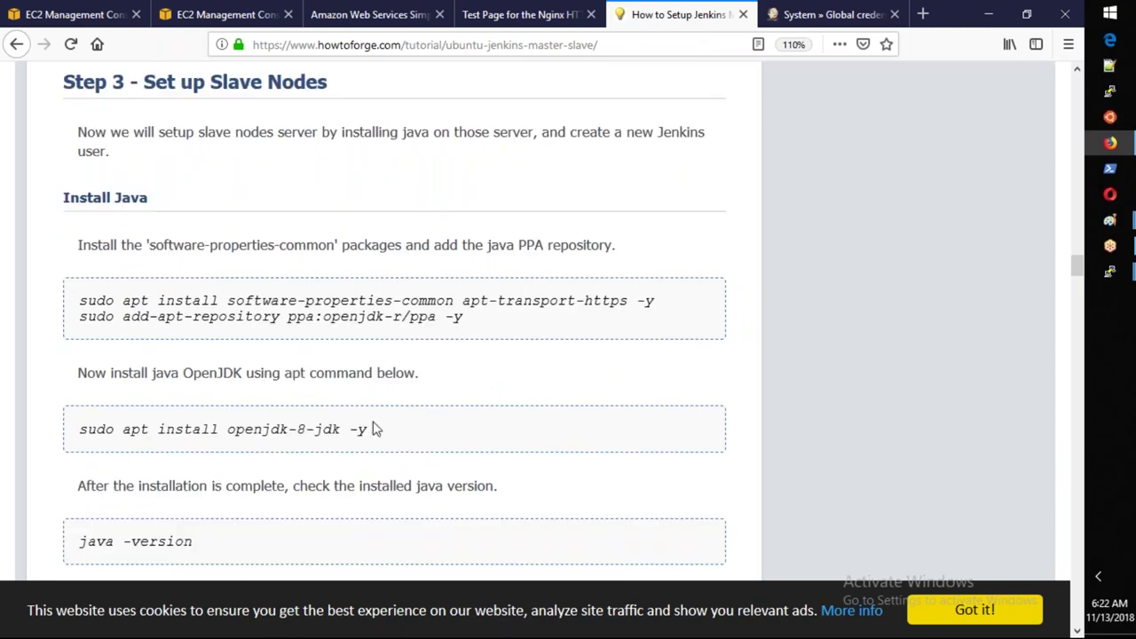
{"action": "mouse_move", "coordinate": [1111, 277]}
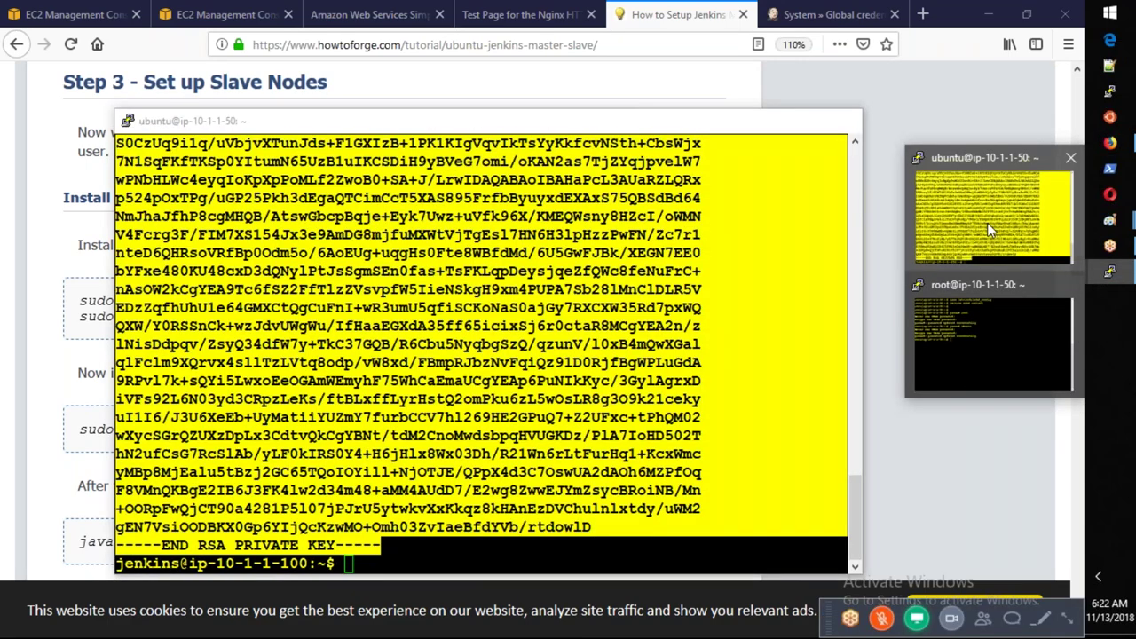
Run java -version on the master, which reports Java 1.8.0_191.
{"action": "left_click", "coordinate": [991, 229]}
{"action": "type", "text": "java -version"}
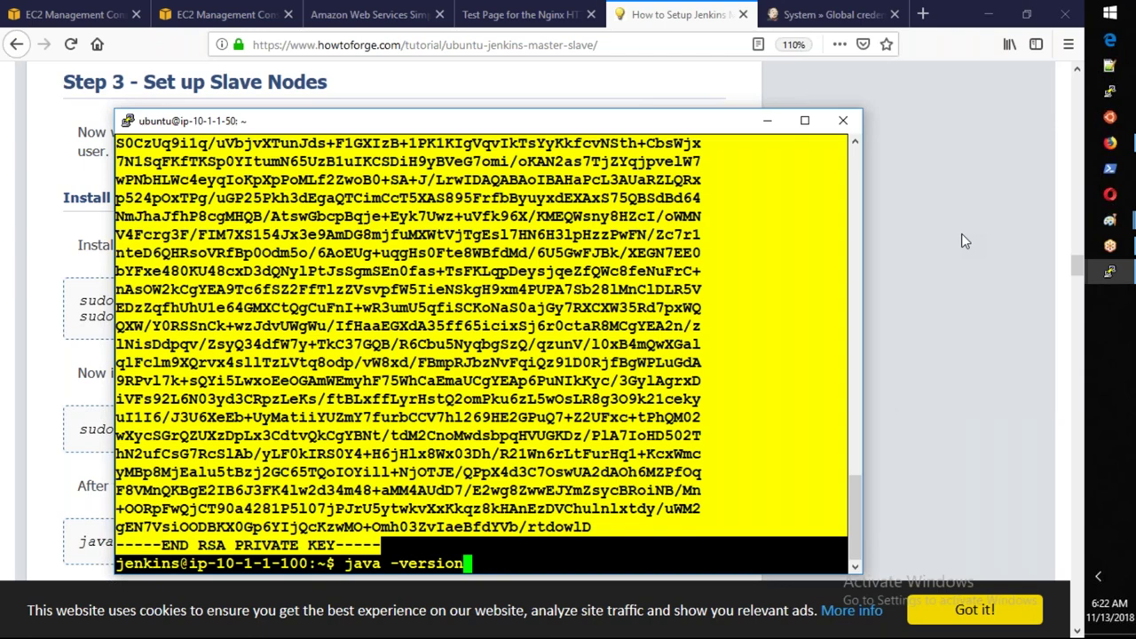
{"action": "key", "text": "Return"}
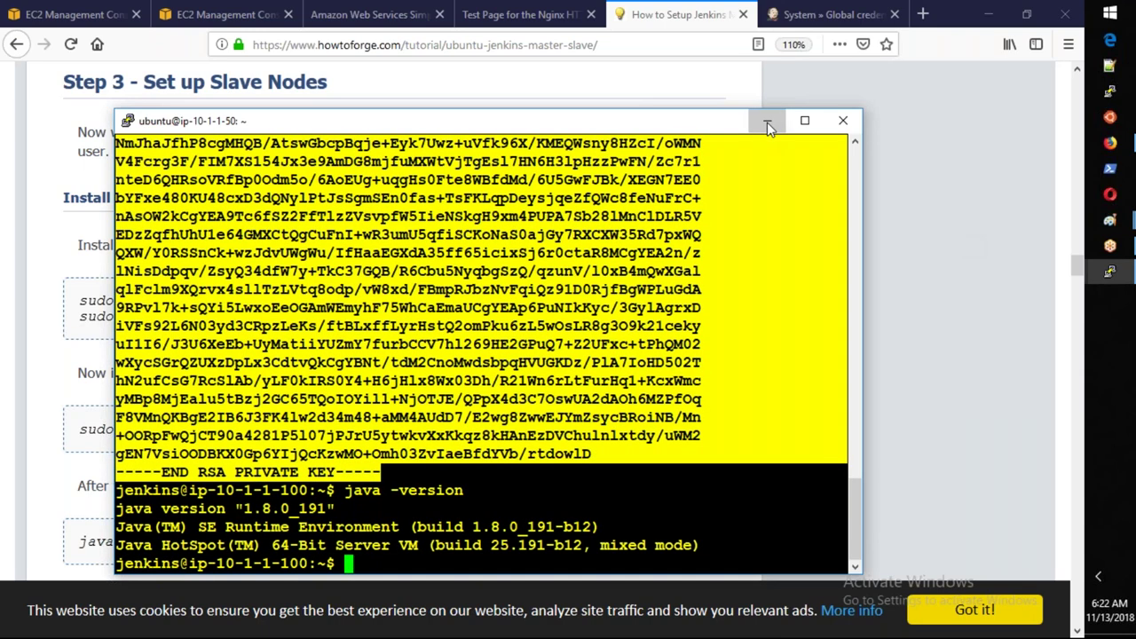
Copy the tutorial's openjdk-r PPA setup commands and run them in the slave's root session.
{"action": "left_click", "coordinate": [767, 121]}
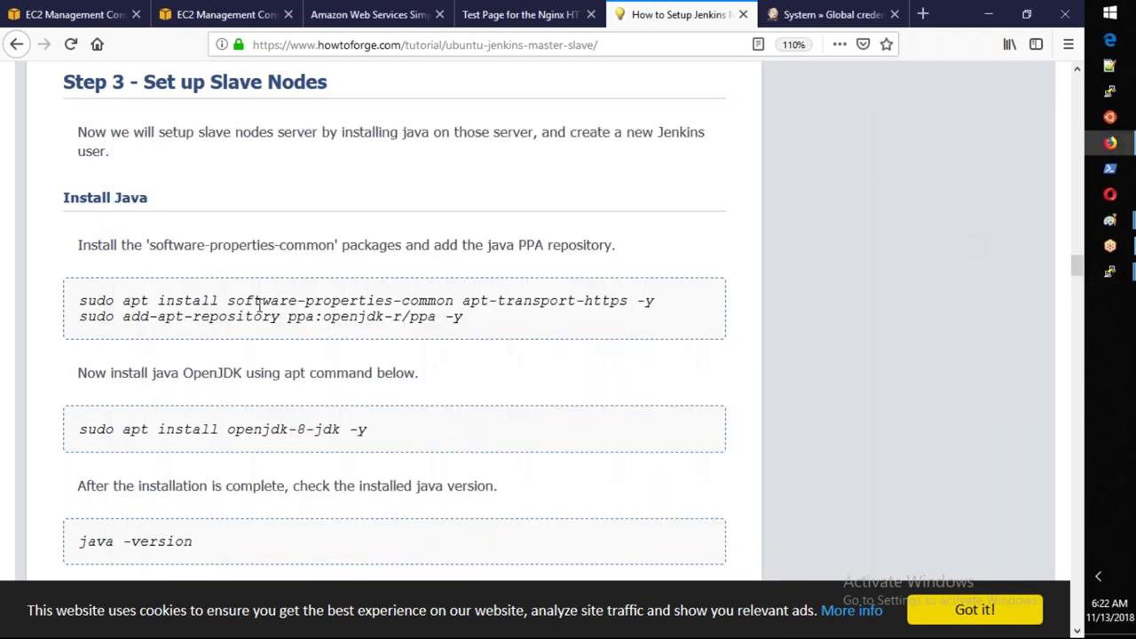
{"action": "left_click_drag", "start_coordinate": [79, 301], "coordinate": [469, 334]}
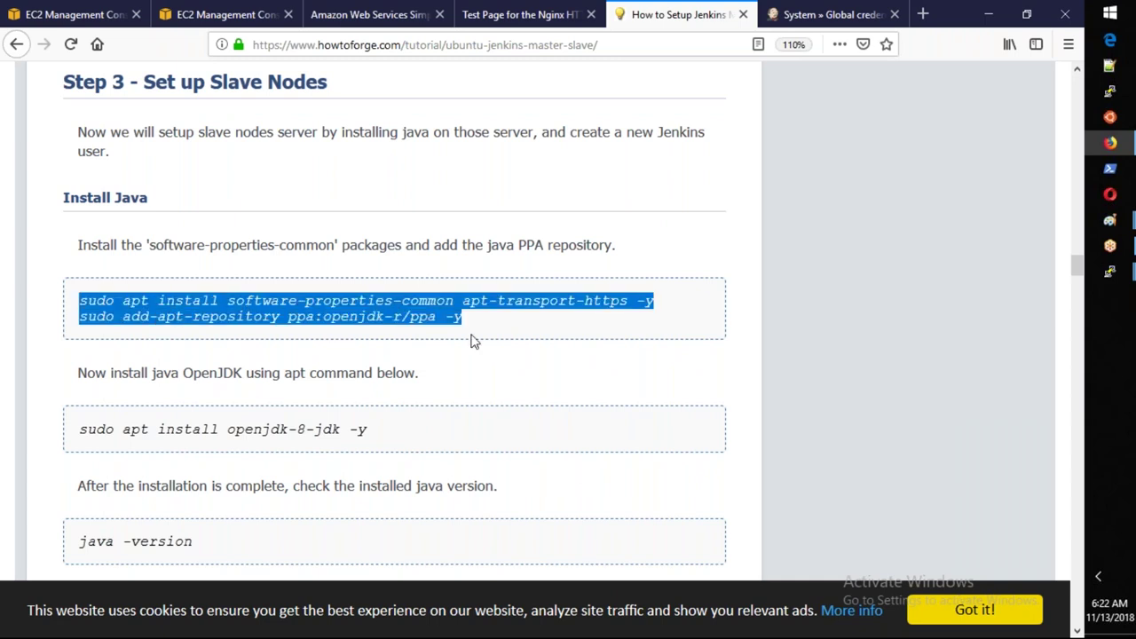
{"action": "left_click", "coordinate": [1110, 272]}
{"action": "left_click", "coordinate": [964, 339]}
{"action": "right_click", "coordinate": [583, 317]}
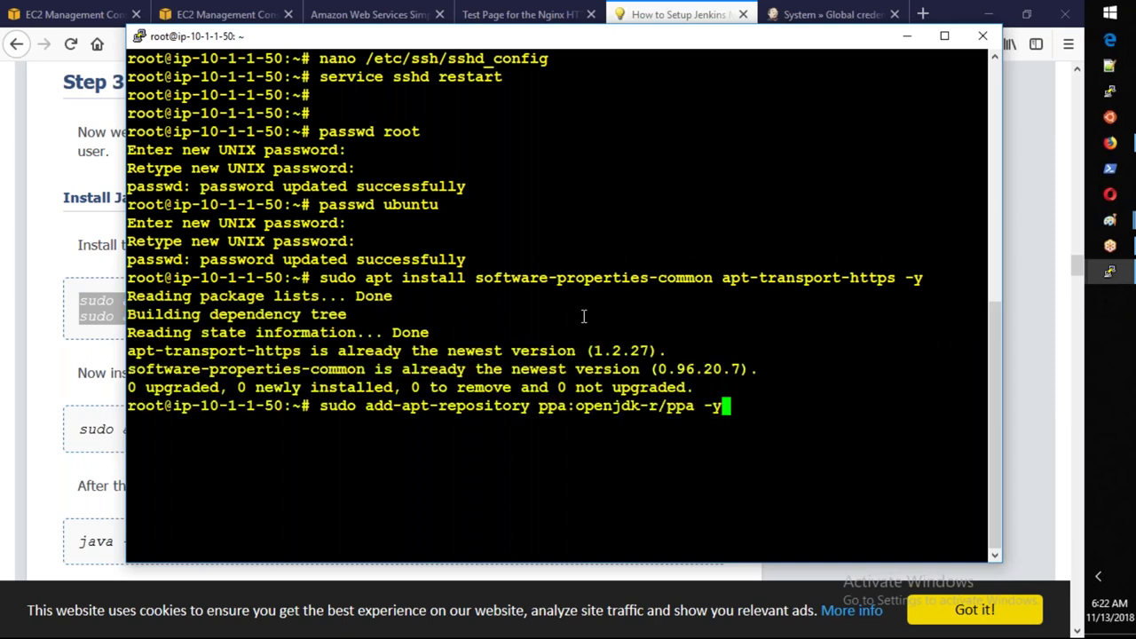
{"action": "key", "text": "Return"}
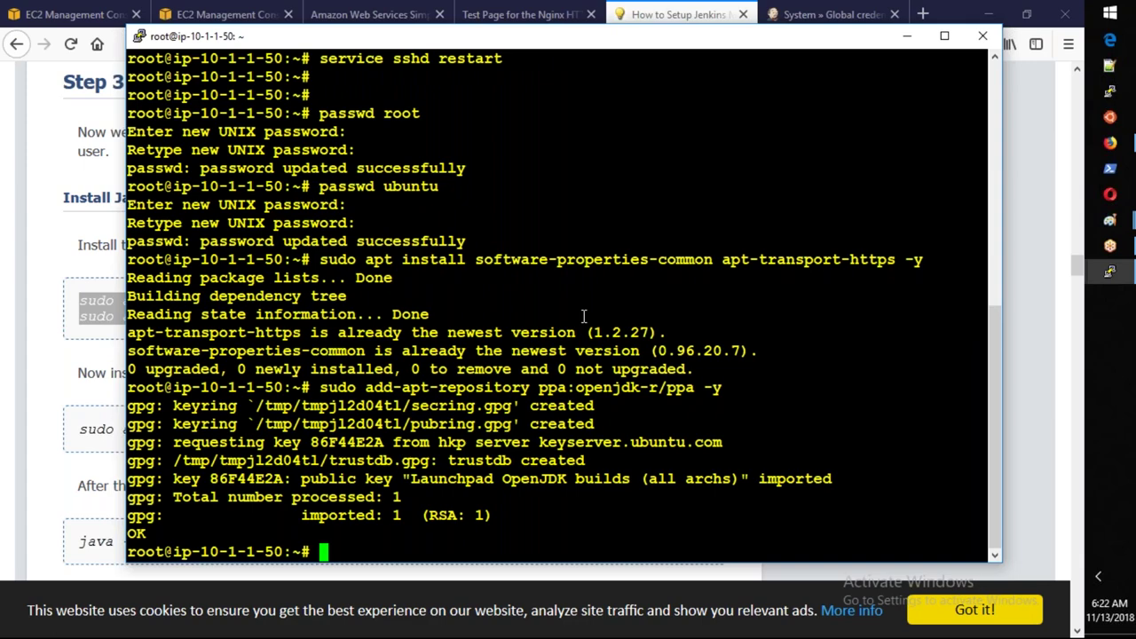
Copy the openjdk-8-jdk install command and paste it into the slave's root terminal.
{"action": "left_click", "coordinate": [1110, 142]}
{"action": "left_click_drag", "start_coordinate": [80, 430], "coordinate": [380, 435]}
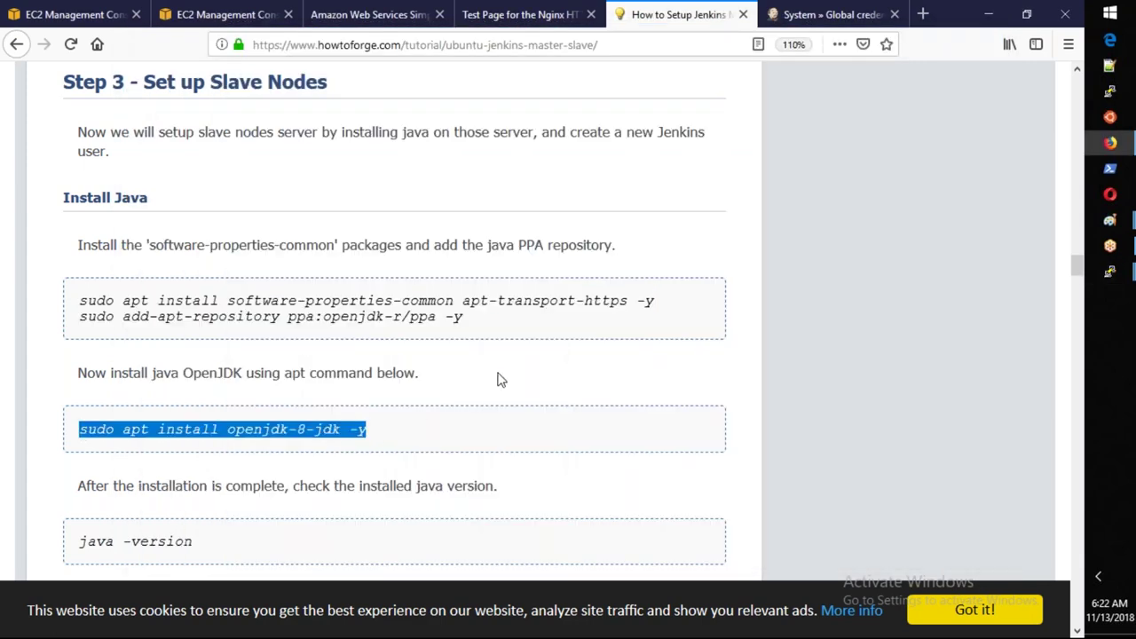
{"action": "key", "text": "alt+Tab"}
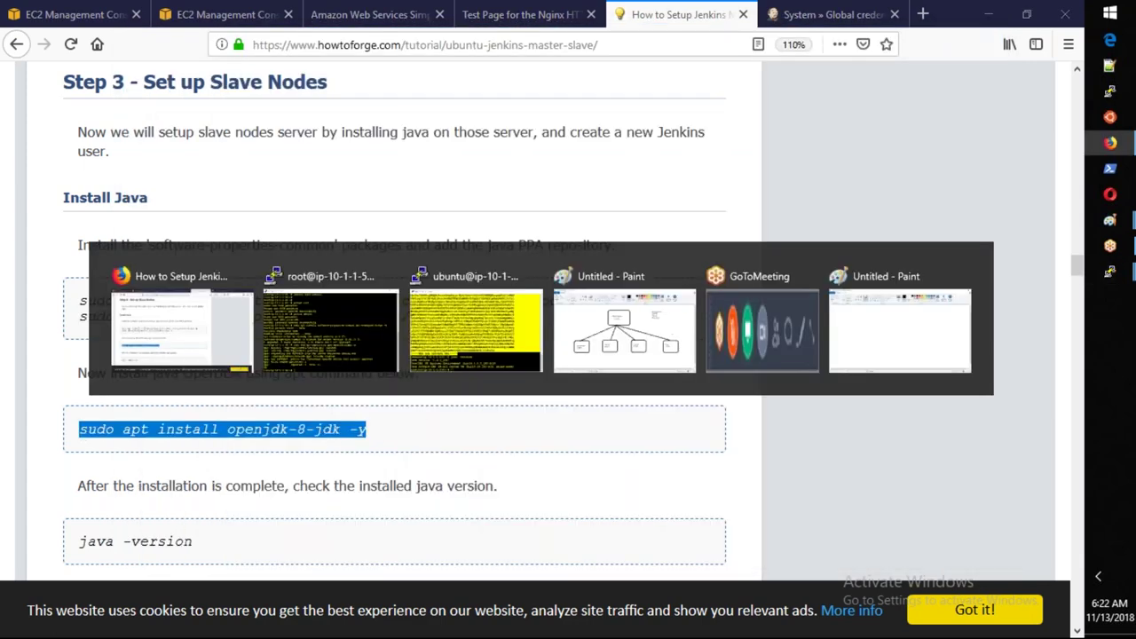
{"action": "type", "text": "sudo apt insta"}
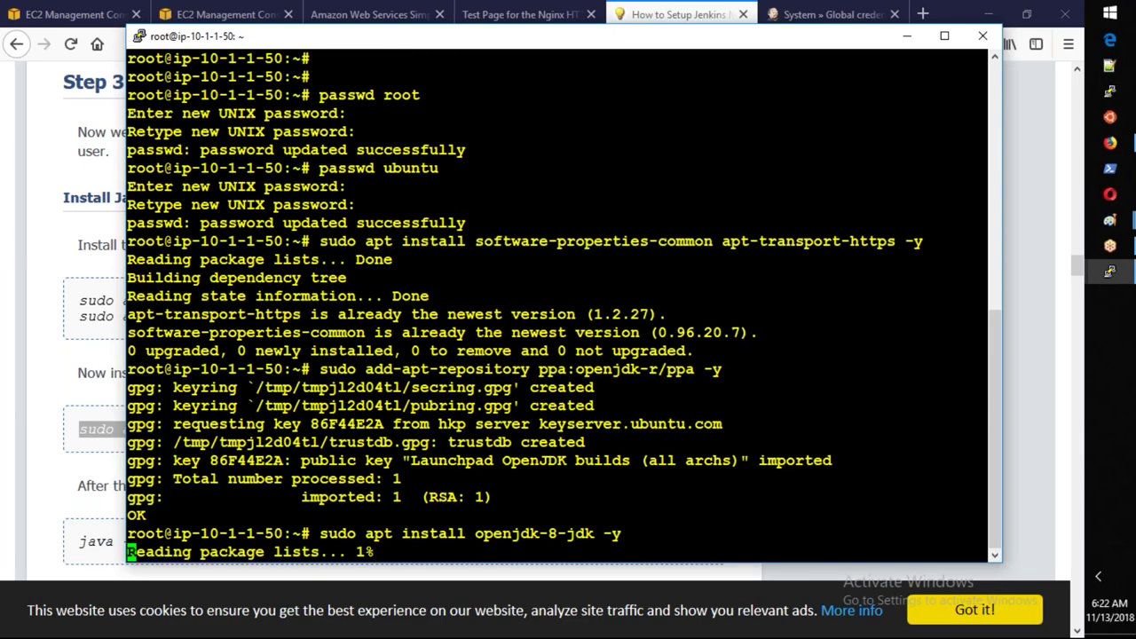
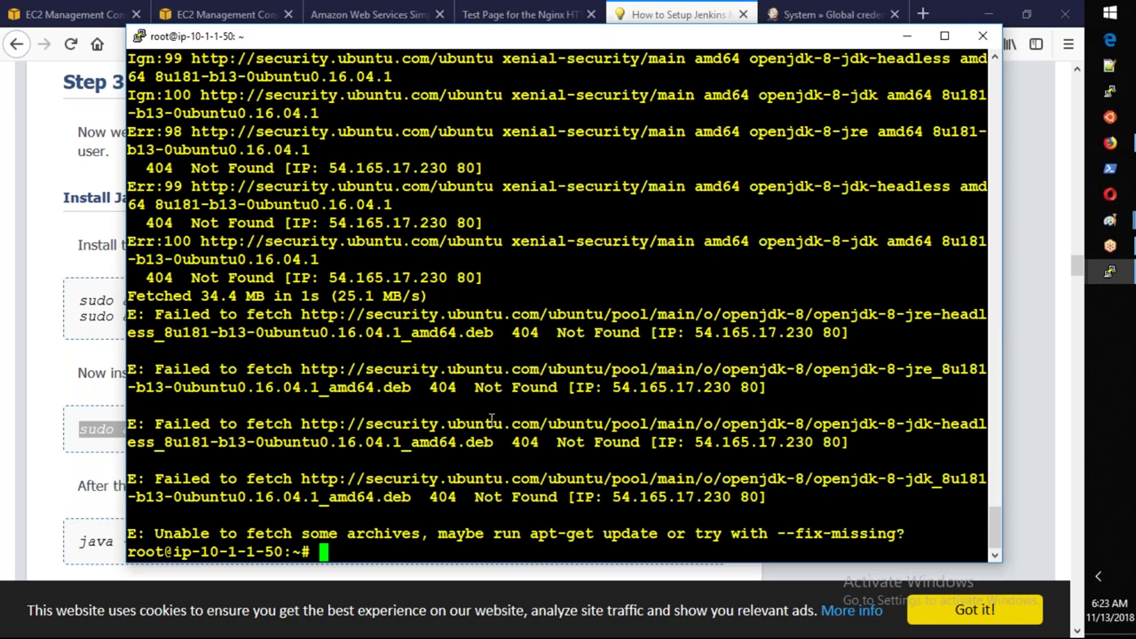
{"action": "scroll", "coordinate": [492, 419], "scroll_direction": "up", "scroll_amount": 5}
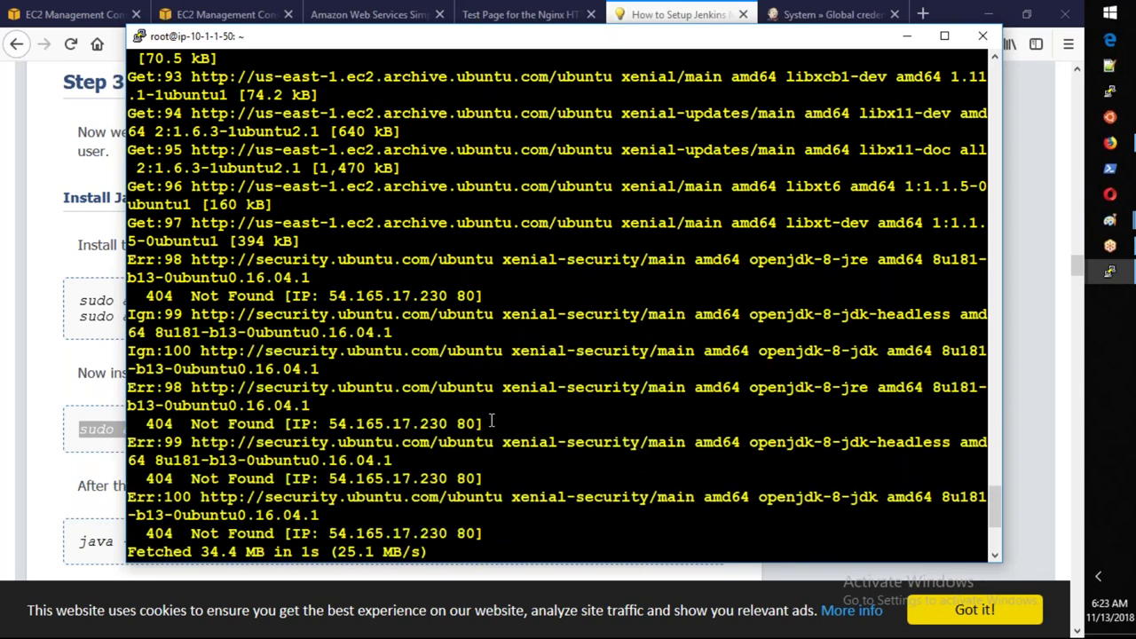
{"action": "scroll", "coordinate": [495, 424], "scroll_direction": "up", "scroll_amount": 20}
{"action": "scroll", "coordinate": [499, 429], "scroll_direction": "down", "scroll_amount": 20}
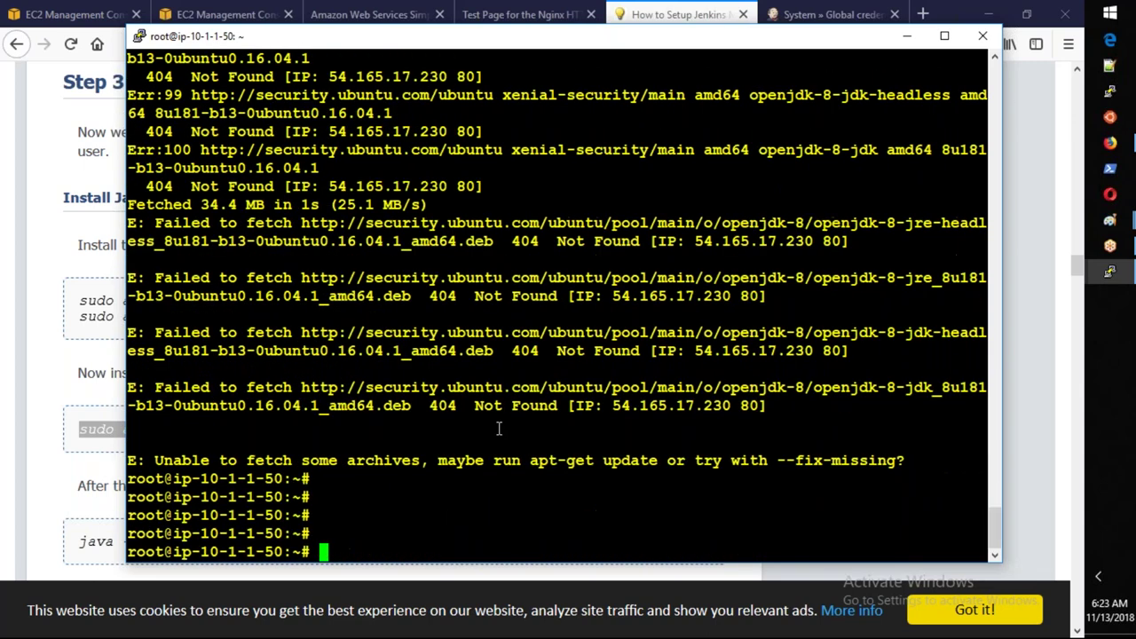
{"action": "key", "text": "Return"}
{"action": "key", "text": "Return"}
{"action": "type", "text": "ping www.google.com"}
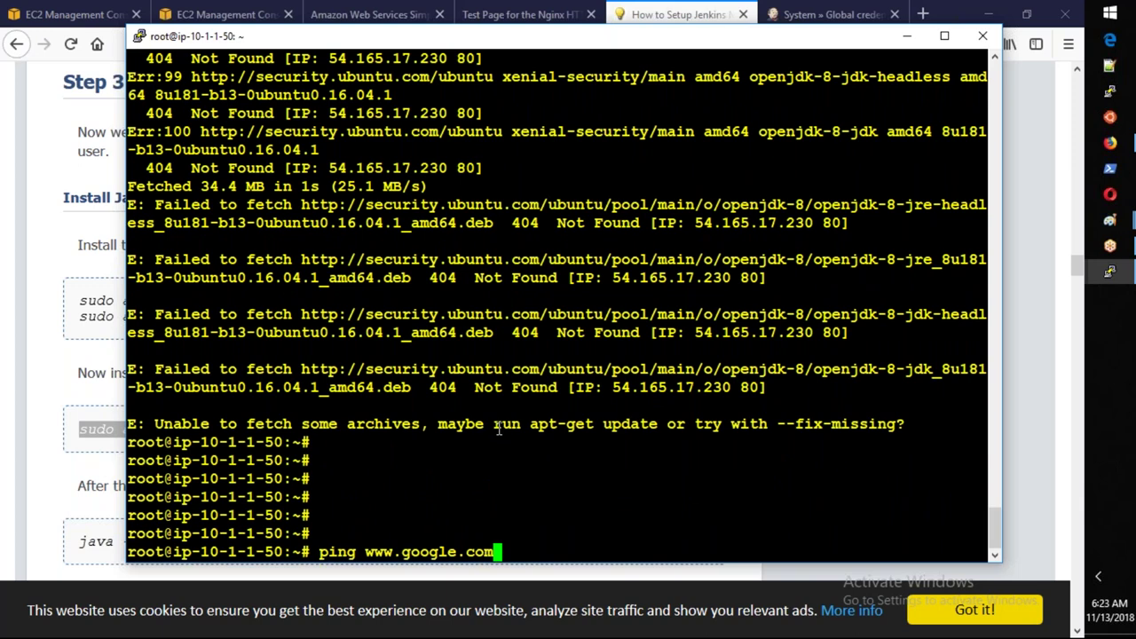
{"action": "key", "text": "Return"}
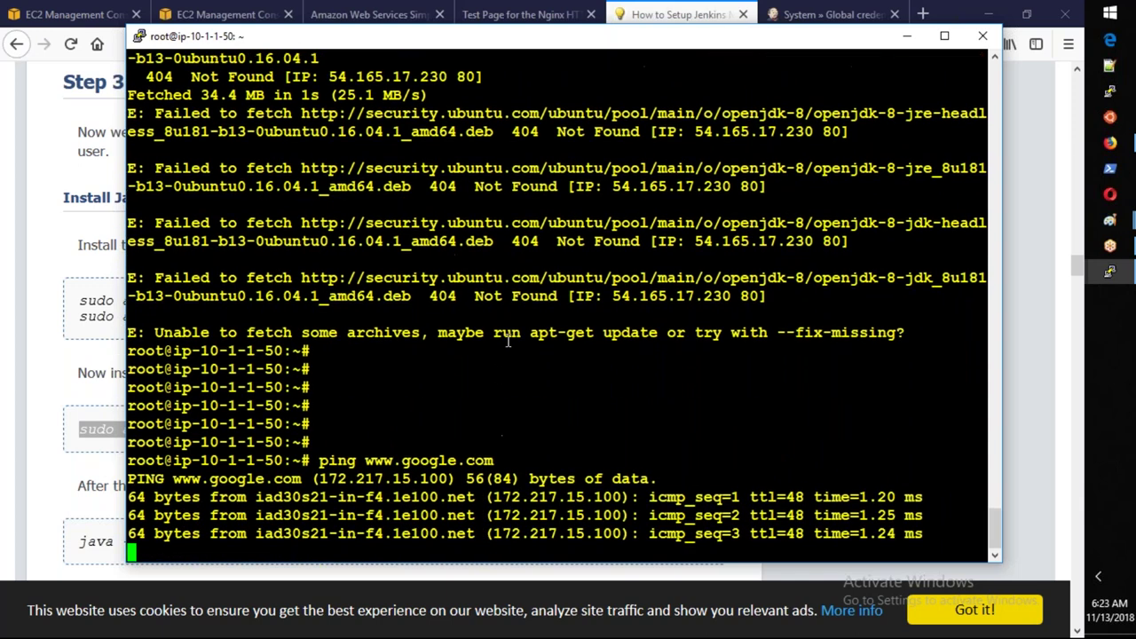
{"action": "key", "text": "ctrl+c"}
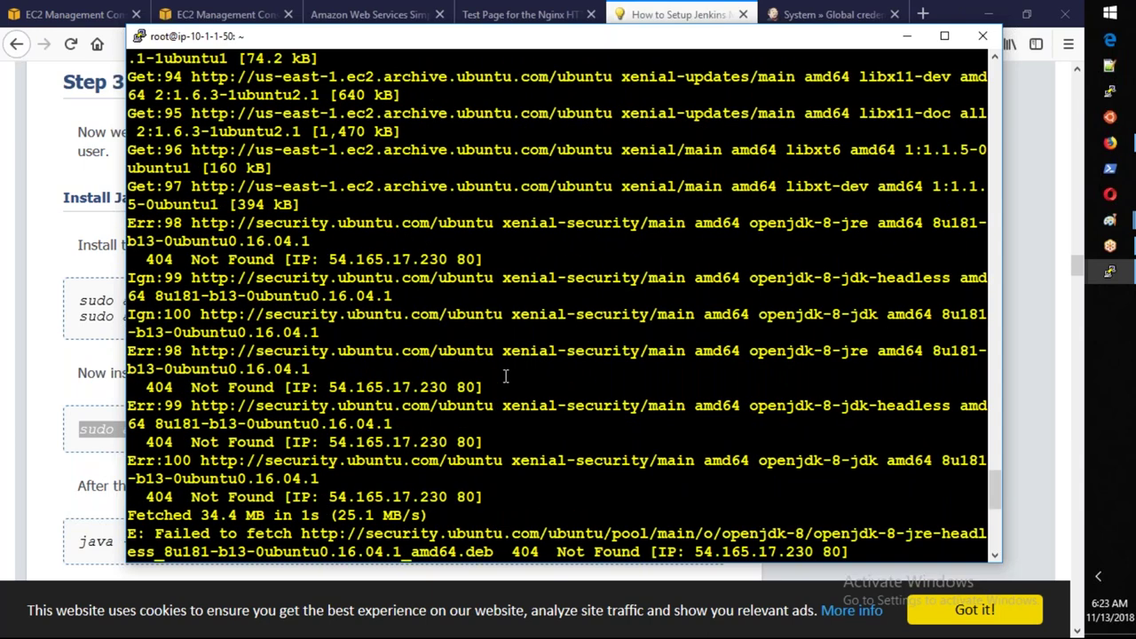
Review the ping statistics, then bring the HowtoForge Jenkins tutorial to the front.
{"action": "scroll", "coordinate": [505, 377], "scroll_direction": "up", "scroll_amount": 14}
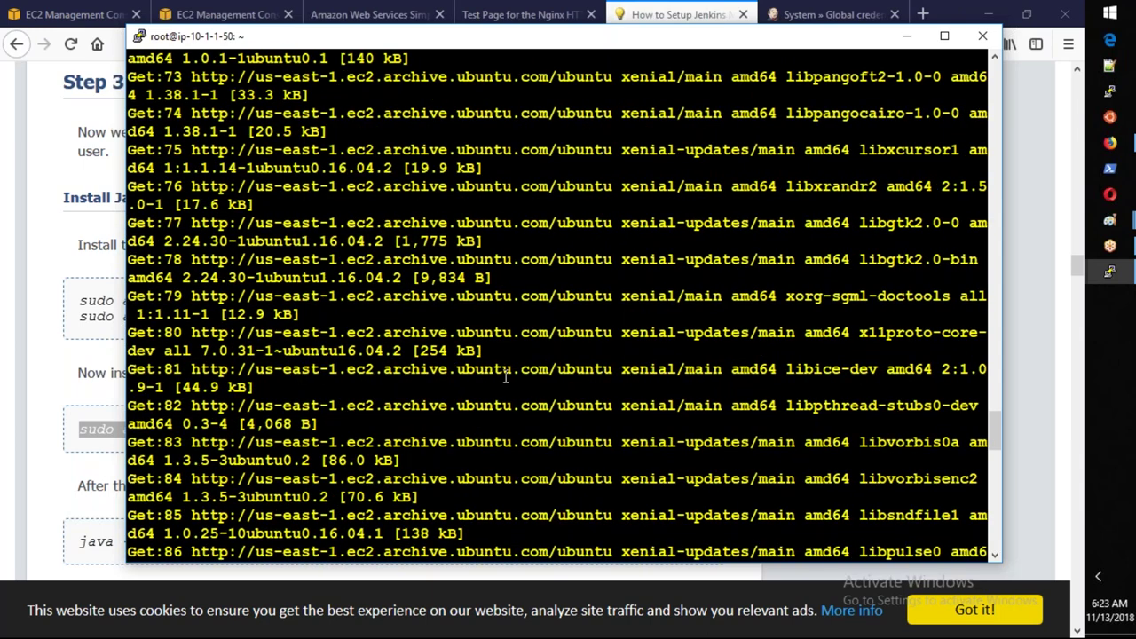
{"action": "scroll", "coordinate": [505, 377], "scroll_direction": "down", "scroll_amount": 10}
{"action": "scroll", "coordinate": [505, 376], "scroll_direction": "down", "scroll_amount": 5}
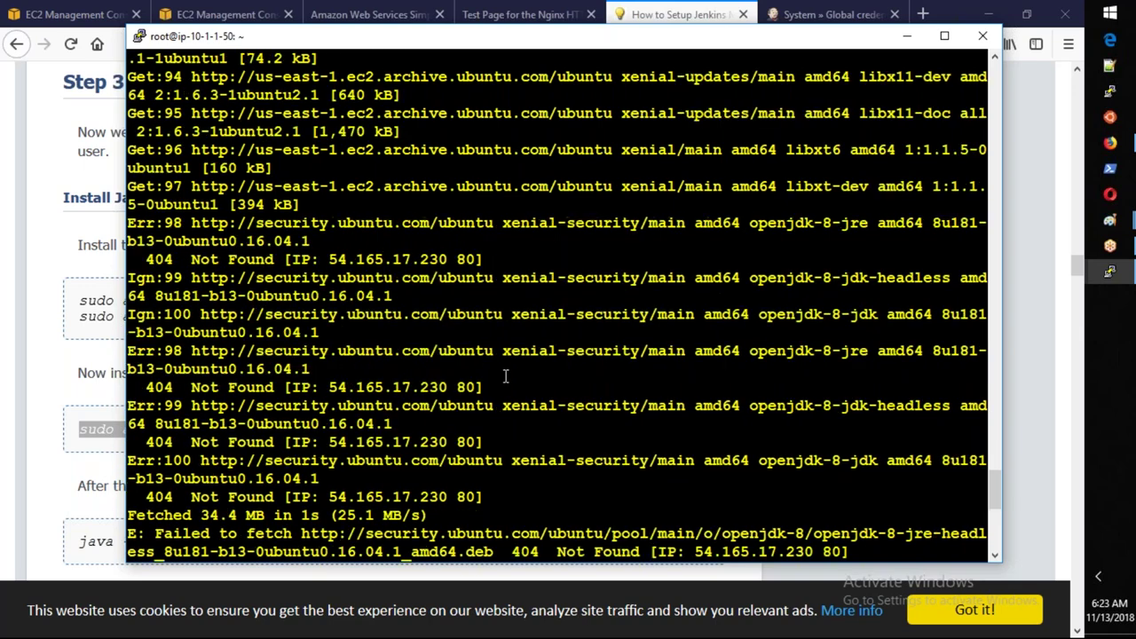
{"action": "scroll", "coordinate": [505, 376], "scroll_direction": "down", "scroll_amount": 9}
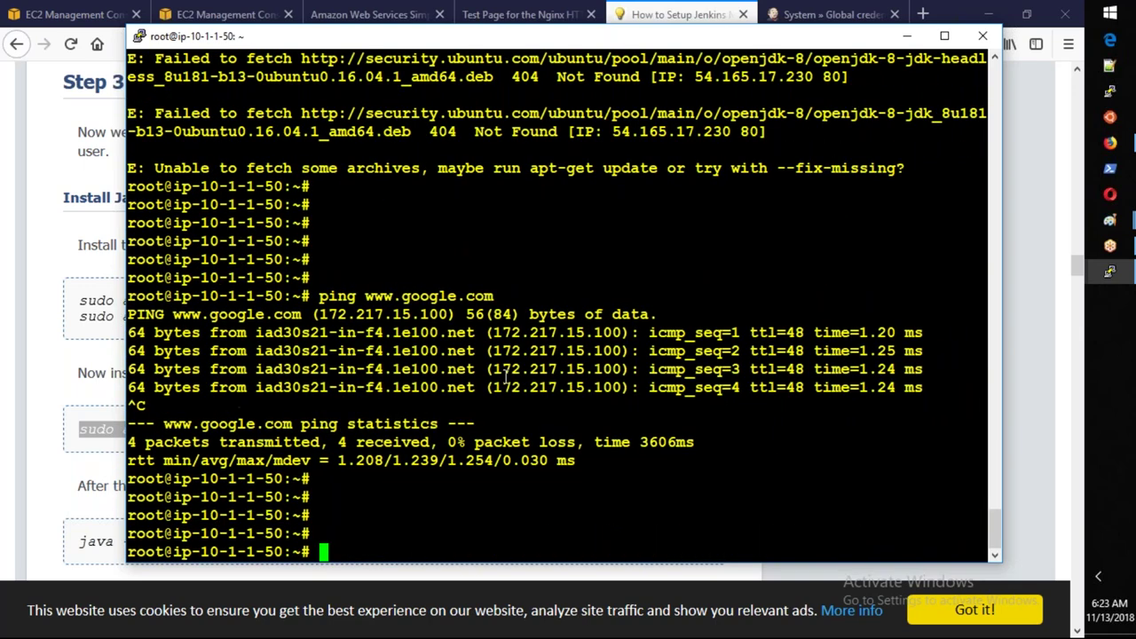
{"action": "left_click", "coordinate": [668, 18]}
{"action": "scroll", "coordinate": [376, 367], "scroll_direction": "down", "scroll_amount": 1}
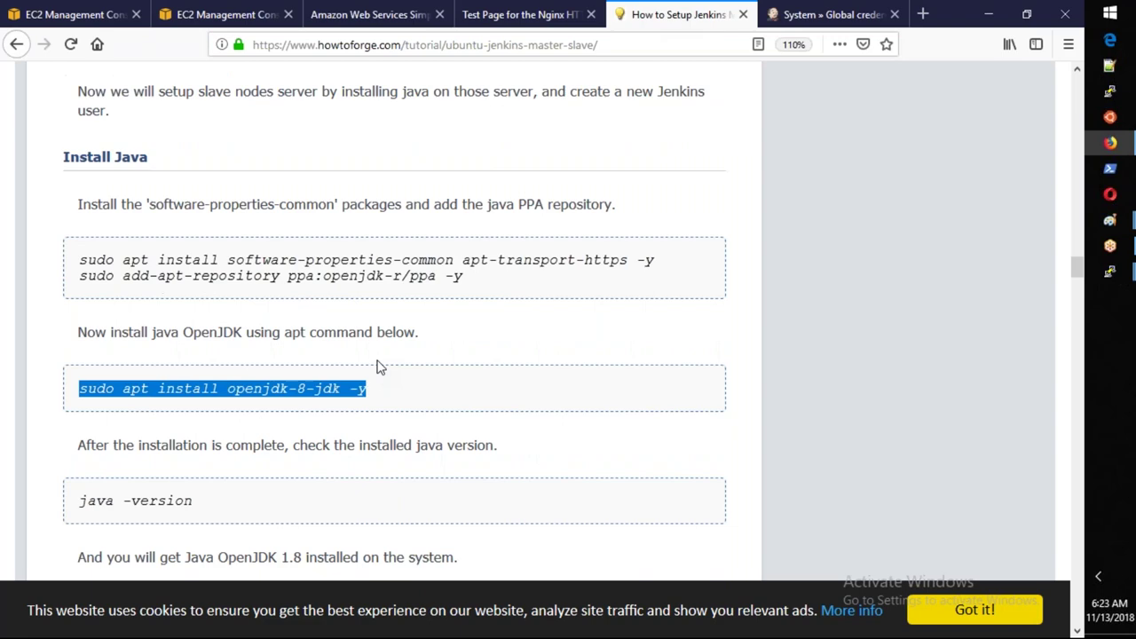
Scroll the HowtoForge tutorial to its Install Java section.
{"action": "scroll", "coordinate": [379, 366], "scroll_direction": "down", "scroll_amount": 5}
{"action": "scroll", "coordinate": [380, 367], "scroll_direction": "down", "scroll_amount": 5}
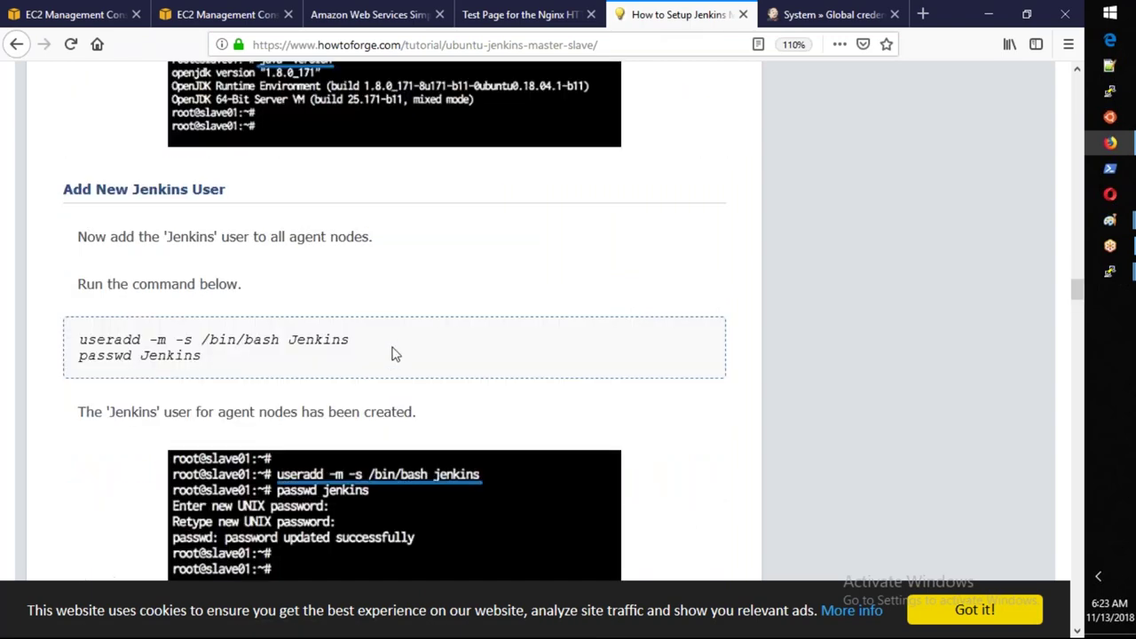
{"action": "scroll", "coordinate": [395, 355], "scroll_direction": "down", "scroll_amount": 1}
{"action": "scroll", "coordinate": [395, 354], "scroll_direction": "down", "scroll_amount": 2}
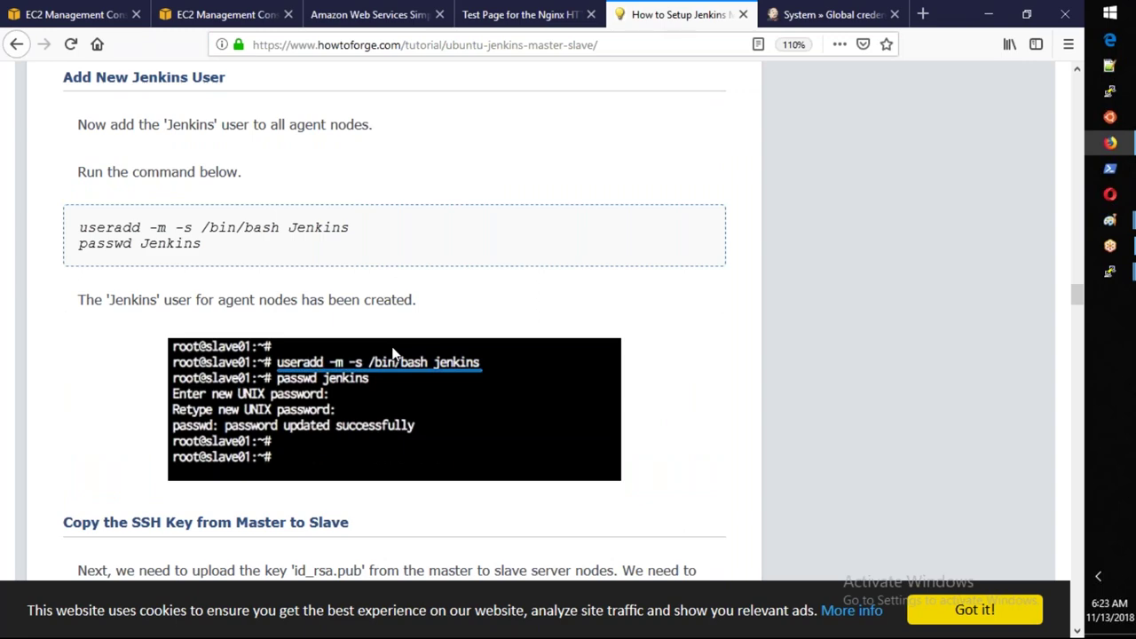
{"action": "scroll", "coordinate": [395, 354], "scroll_direction": "down", "scroll_amount": 2}
{"action": "scroll", "coordinate": [395, 355], "scroll_direction": "down", "scroll_amount": 2}
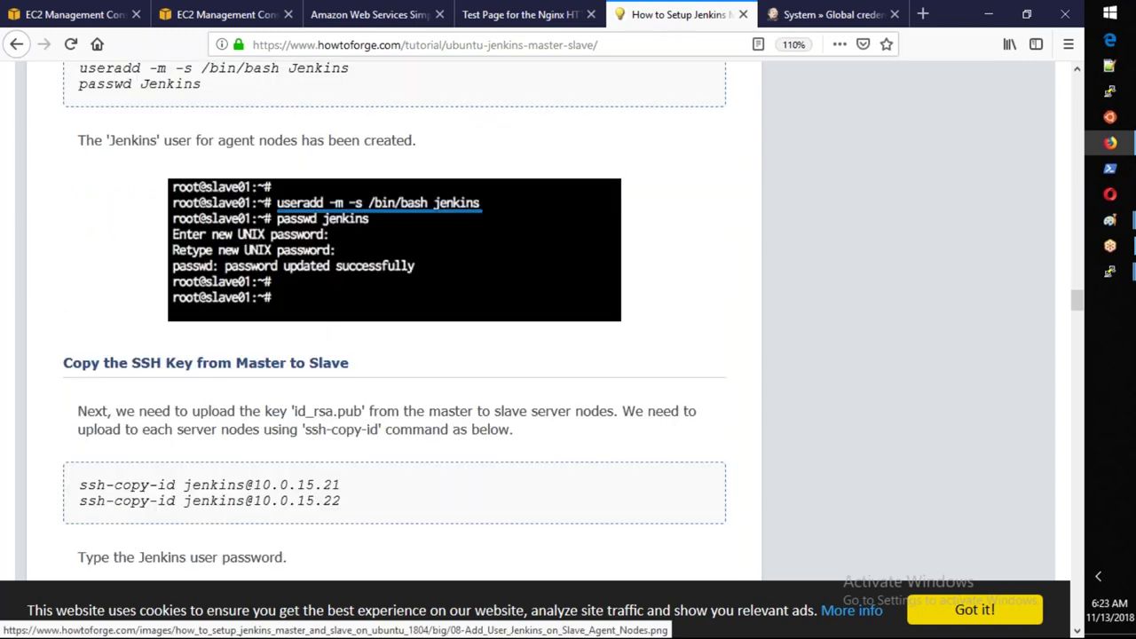
{"action": "scroll", "coordinate": [394, 354], "scroll_direction": "down", "scroll_amount": 1}
{"action": "scroll", "coordinate": [393, 354], "scroll_direction": "down", "scroll_amount": 10}
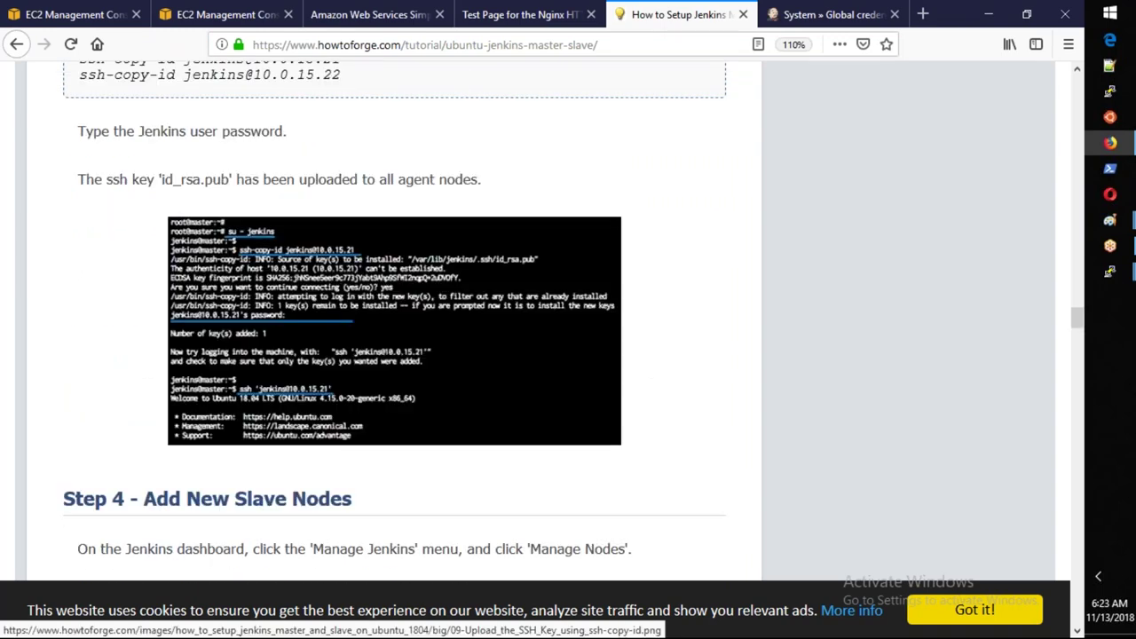
{"action": "scroll", "coordinate": [396, 368], "scroll_direction": "down", "scroll_amount": 7}
{"action": "scroll", "coordinate": [396, 369], "scroll_direction": "up", "scroll_amount": 5}
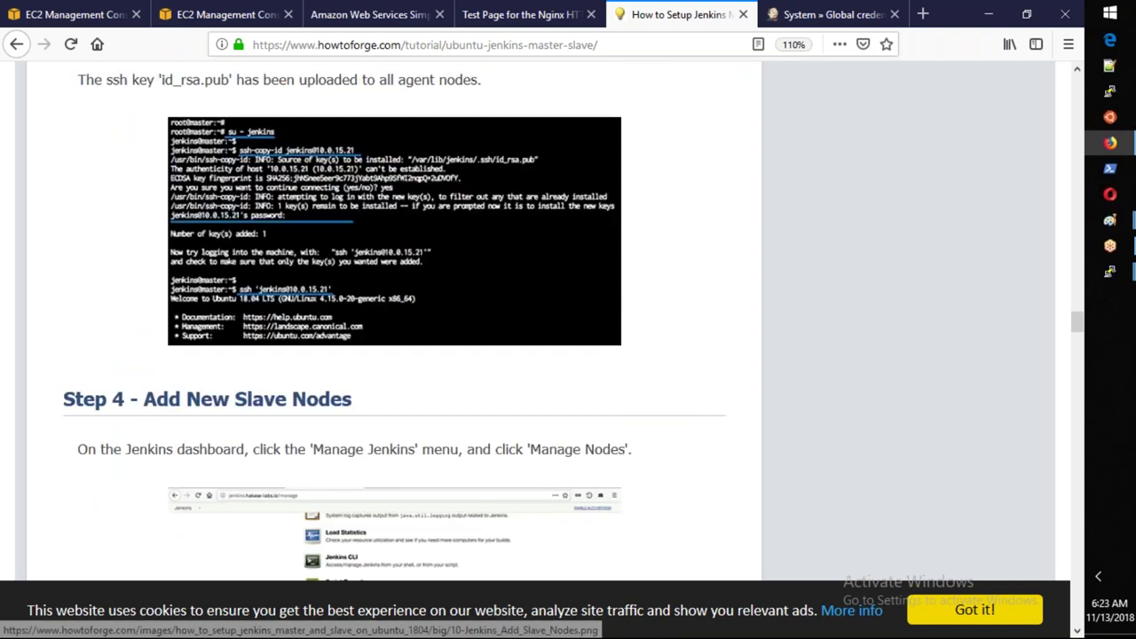
{"action": "scroll", "coordinate": [397, 376], "scroll_direction": "up", "scroll_amount": 14}
{"action": "scroll", "coordinate": [396, 377], "scroll_direction": "up", "scroll_amount": 15}
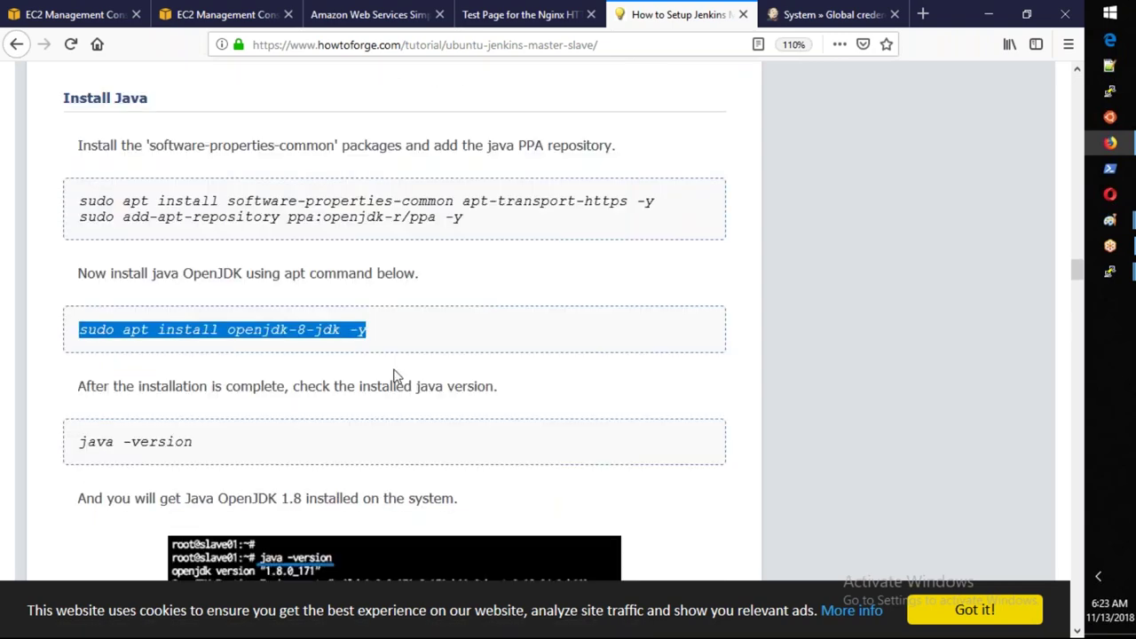
{"action": "left_click", "coordinate": [463, 222]}
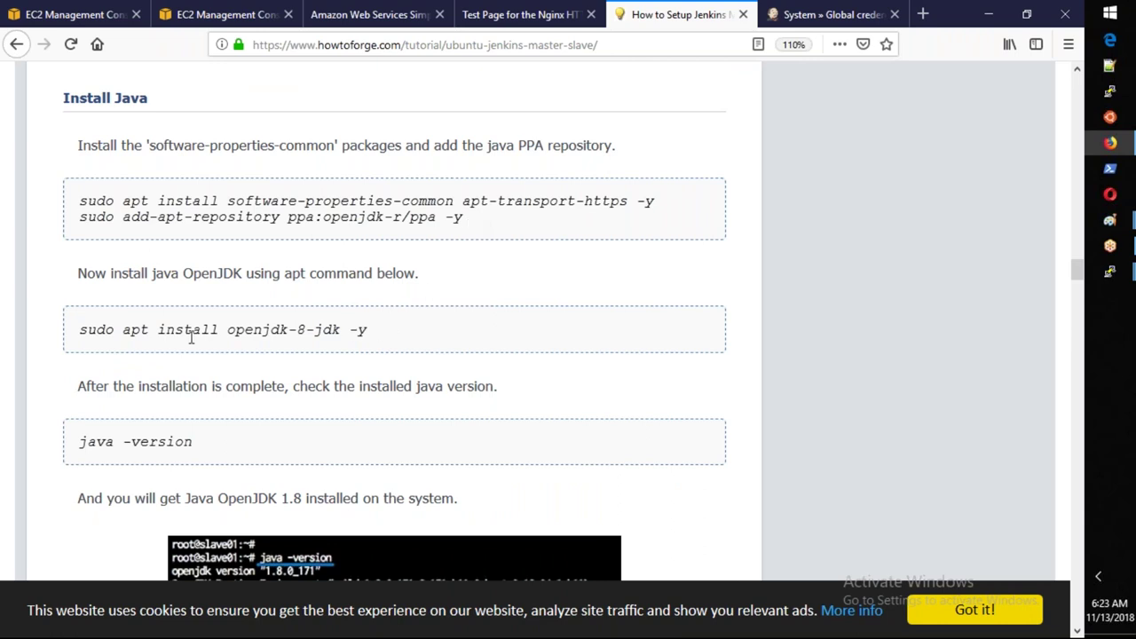
Copy 'apt install openjdk-8-jdk -y' from the tutorial and paste it at the PuTTY prompt.
{"action": "left_click_drag", "start_coordinate": [125, 330], "coordinate": [355, 363]}
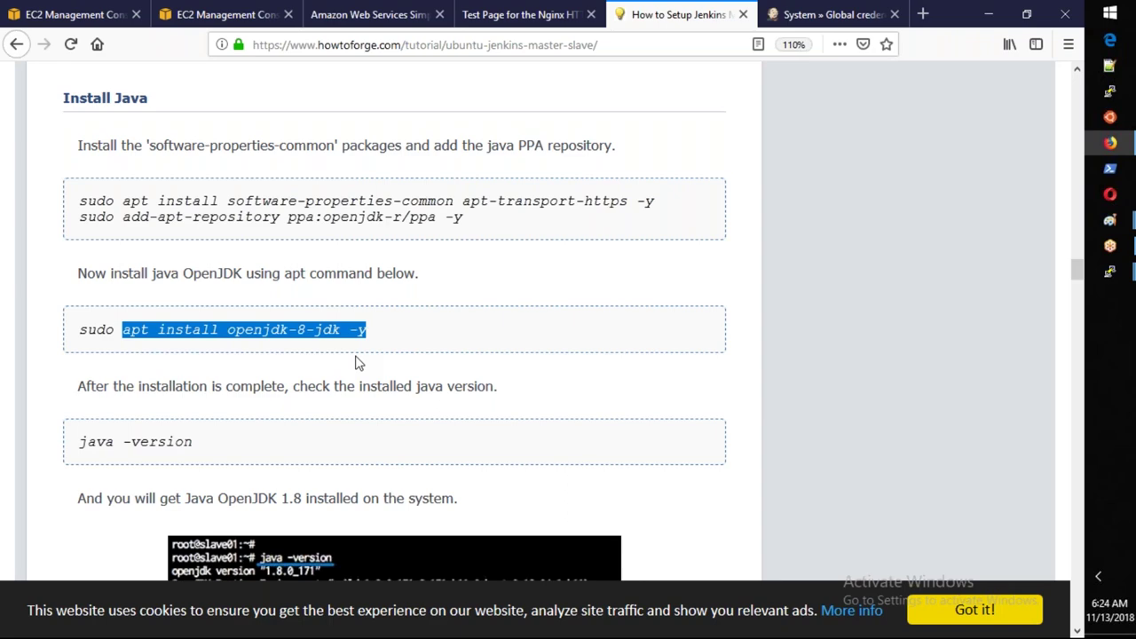
{"action": "key", "text": "alt+Tab"}
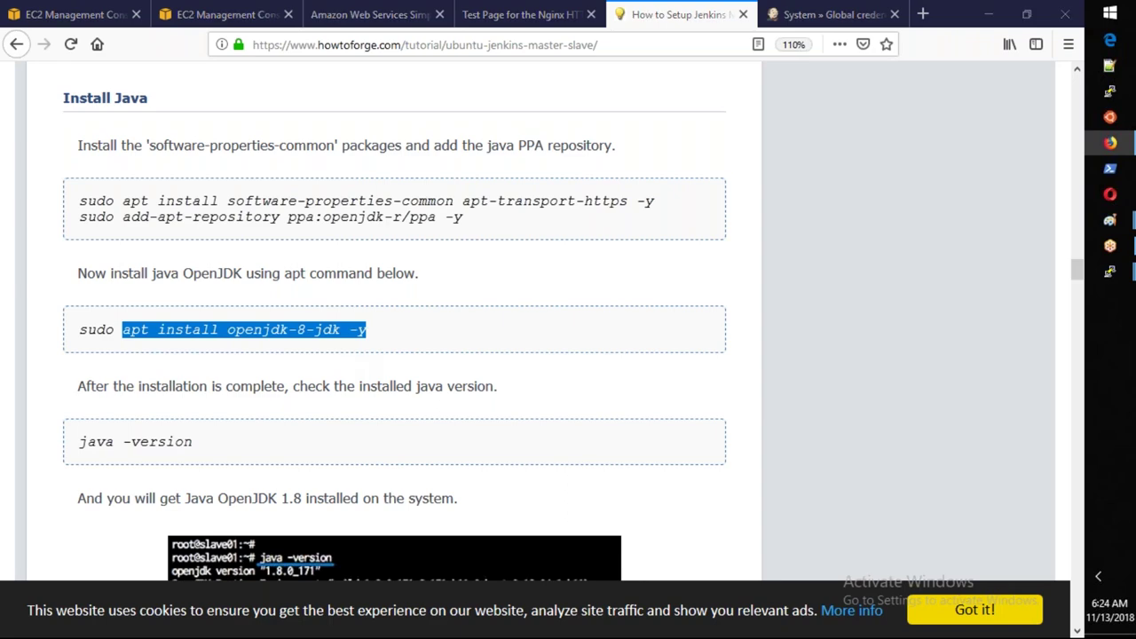
{"action": "right_click", "coordinate": [637, 458]}
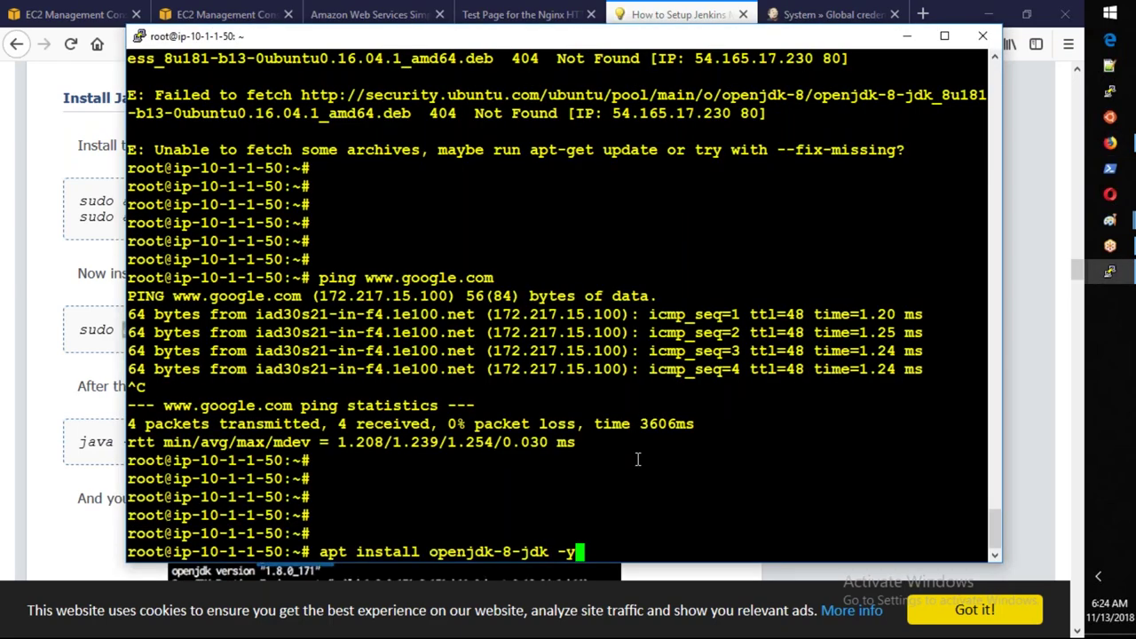
Run the pasted OpenJDK 8 install, which fails with 404 fetch errors, then return to the tutorial.
{"action": "key", "text": "Return"}
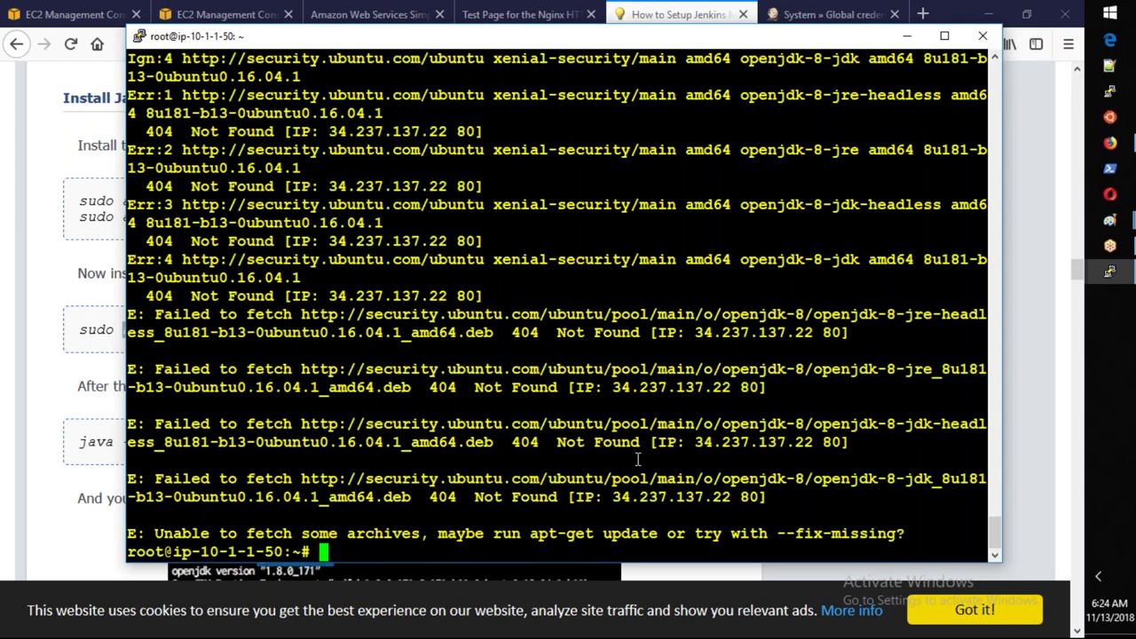
{"action": "key", "text": "Return"}
{"action": "key", "text": "alt+Tab"}
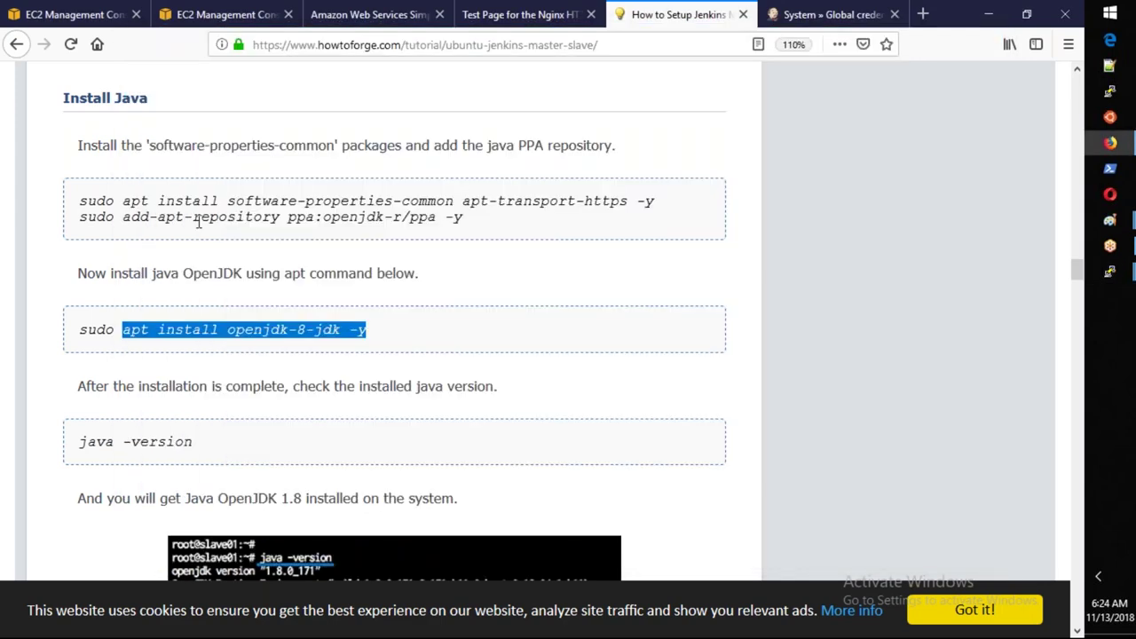
Search Google in a new tab for installing Java 8 on Ubuntu 16.04.
{"action": "left_click", "coordinate": [923, 15]}
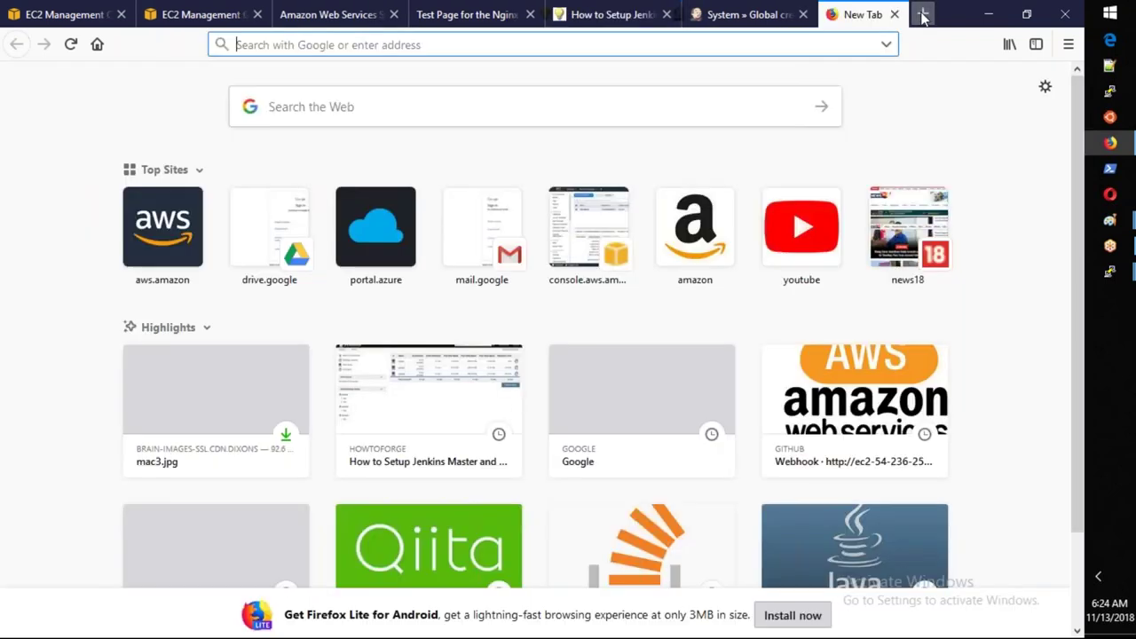
{"action": "type", "text": "google.com"}
{"action": "key", "text": "Return"}
{"action": "type", "text": "i"}
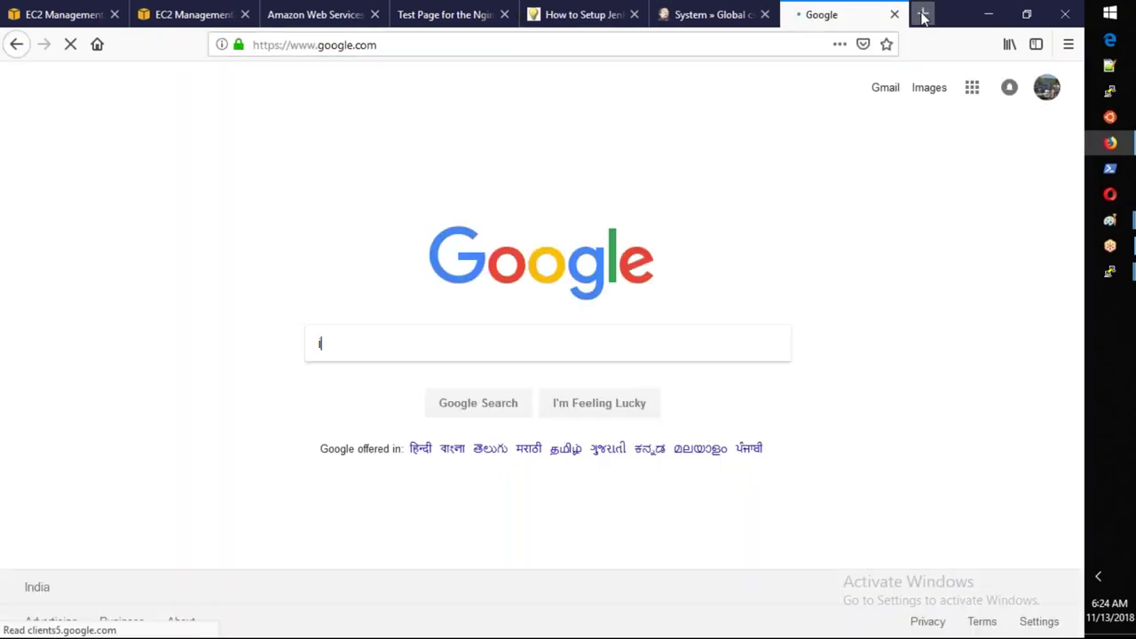
{"action": "type", "text": "nlsta"}
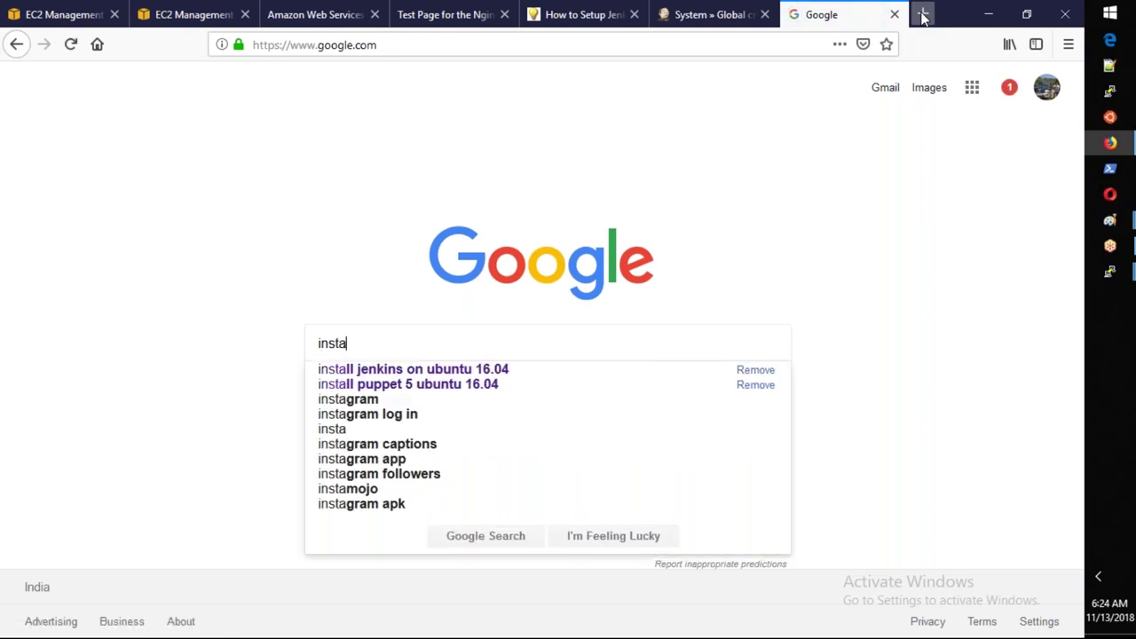
{"action": "type", "text": "ll "}
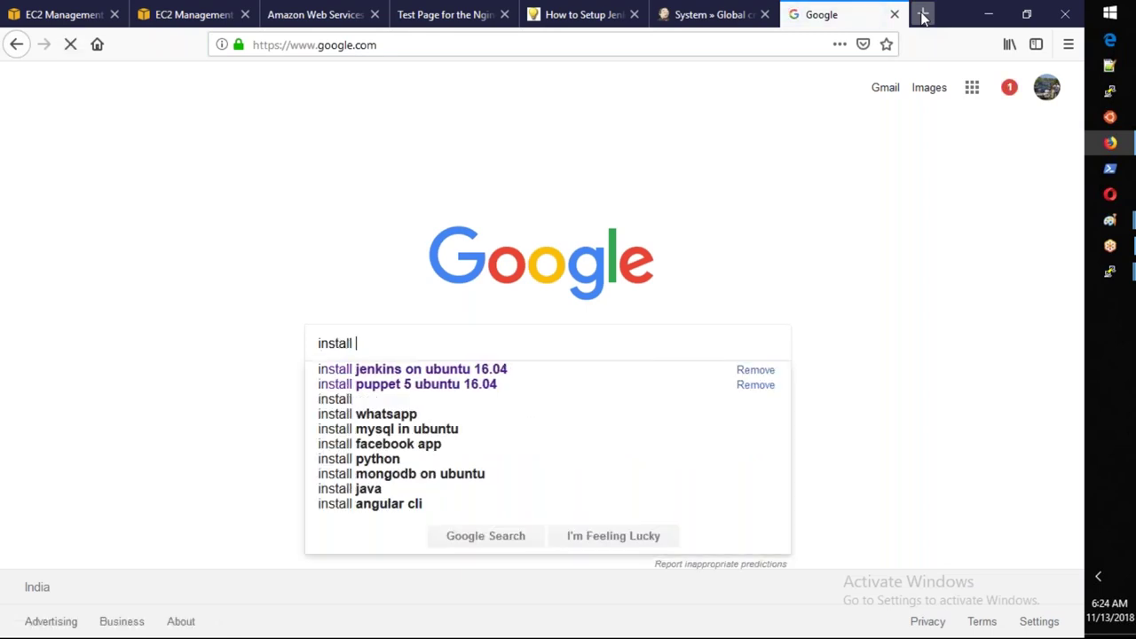
{"action": "type", "text": "java 8 "}
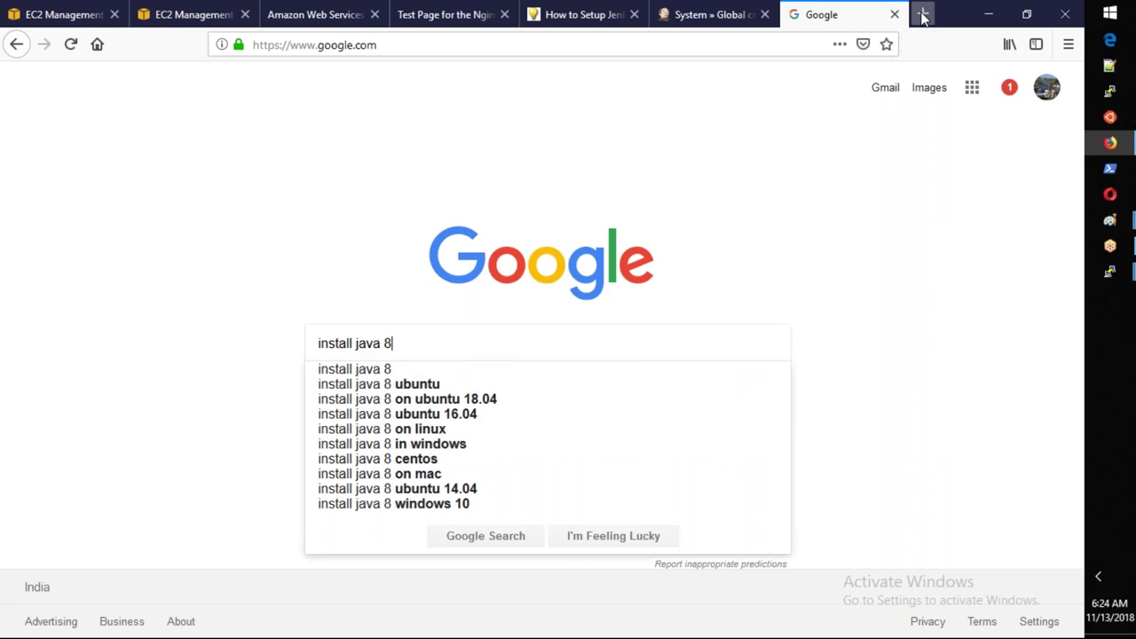
{"action": "type", "text": "ubu"}
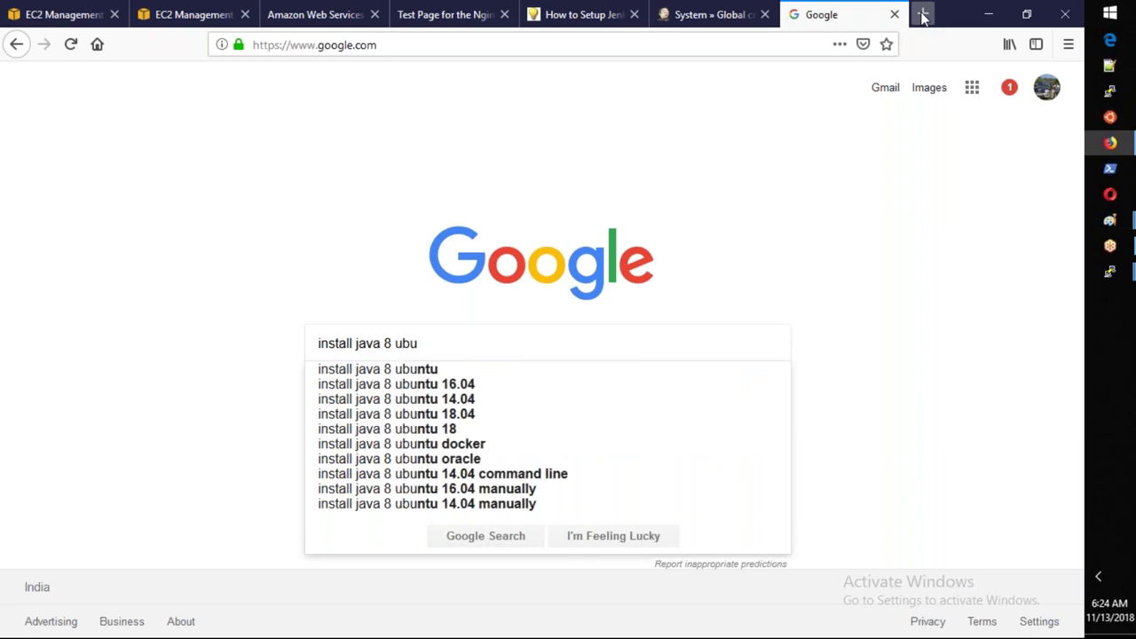
{"action": "key", "text": "Down"}
{"action": "key", "text": "Down"}
{"action": "key", "text": "Return"}
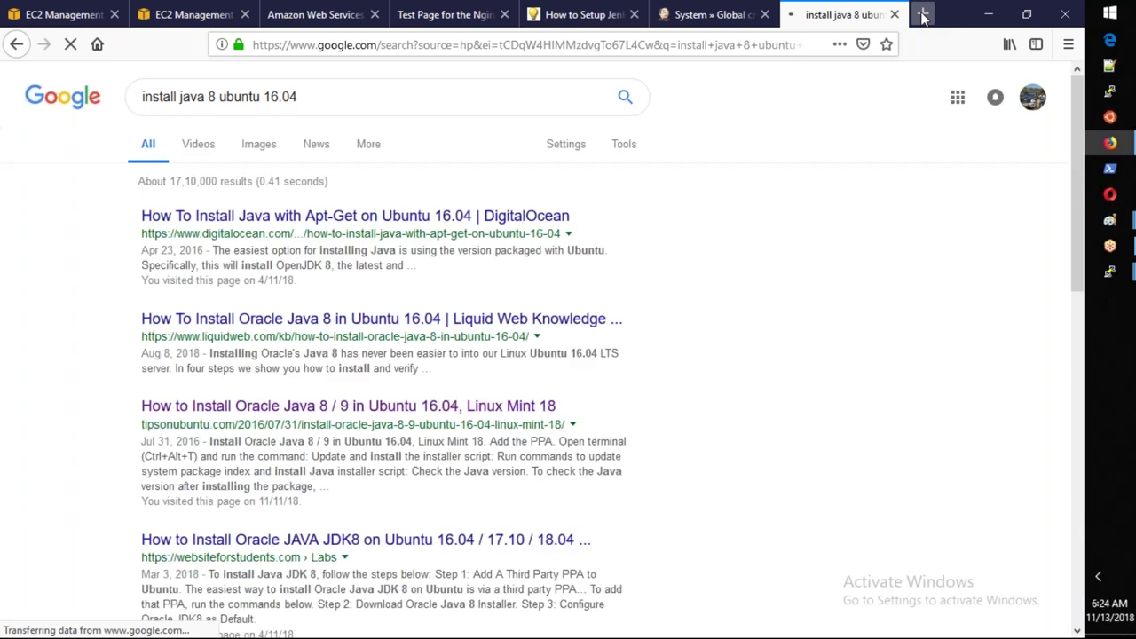
Refine the search to 'install jdk 8 ubuntu 16.04' and open the DigitalOcean result in a background tab.
{"action": "left_click", "coordinate": [206, 96]}
{"action": "key", "text": "BackSpace"}
{"action": "key", "text": "BackSpace"}
{"action": "key", "text": "BackSpace"}
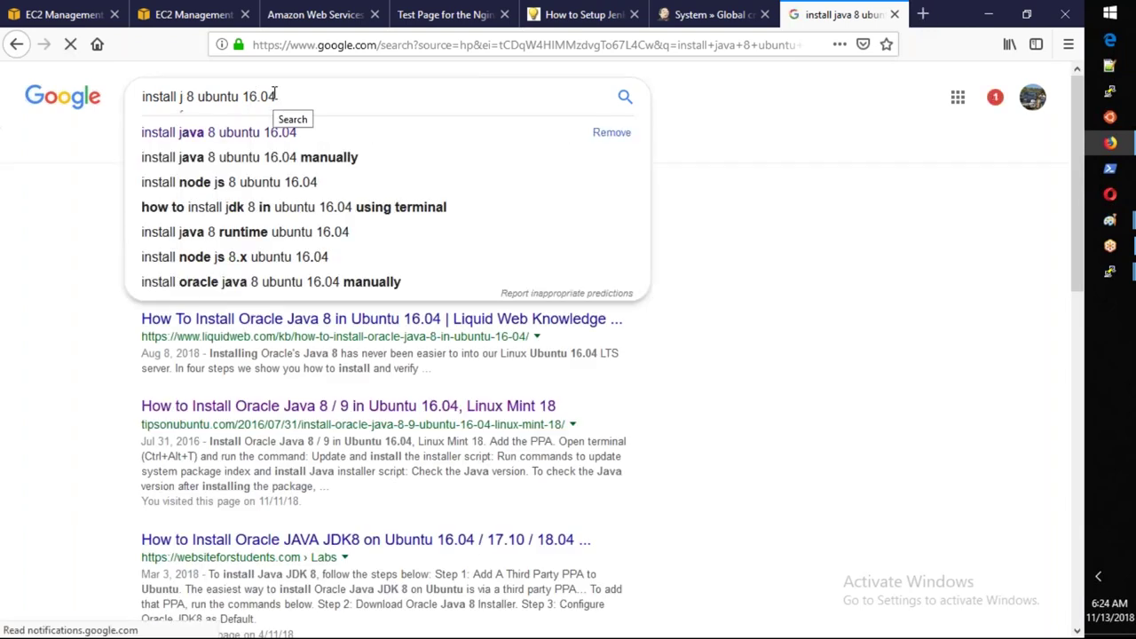
{"action": "type", "text": "d"}
{"action": "key", "text": "Down"}
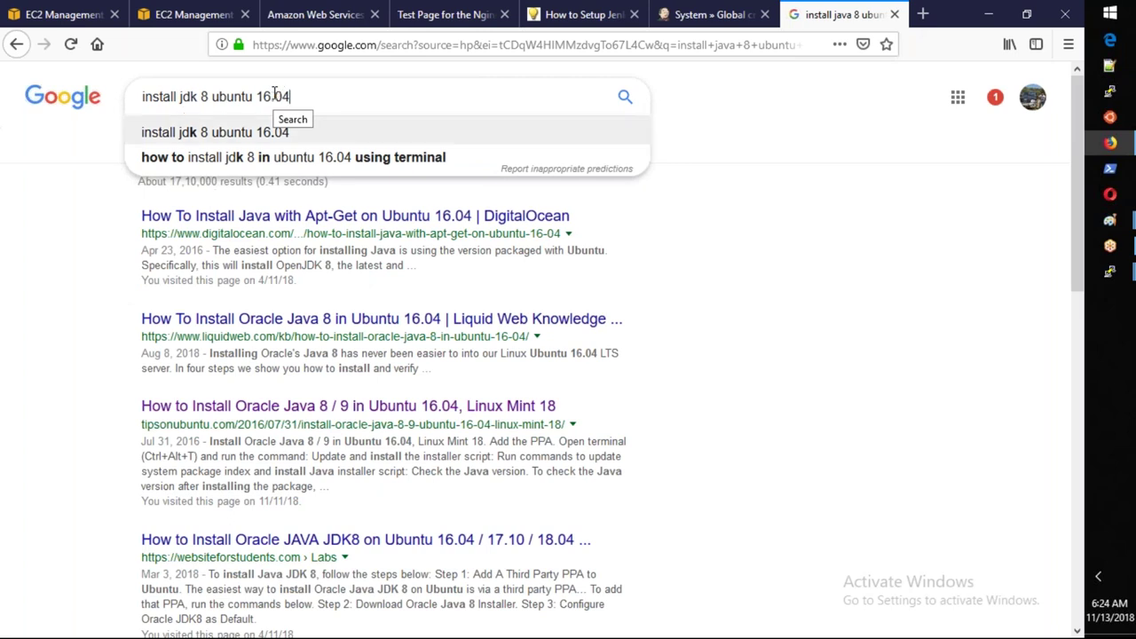
{"action": "key", "text": "Return"}
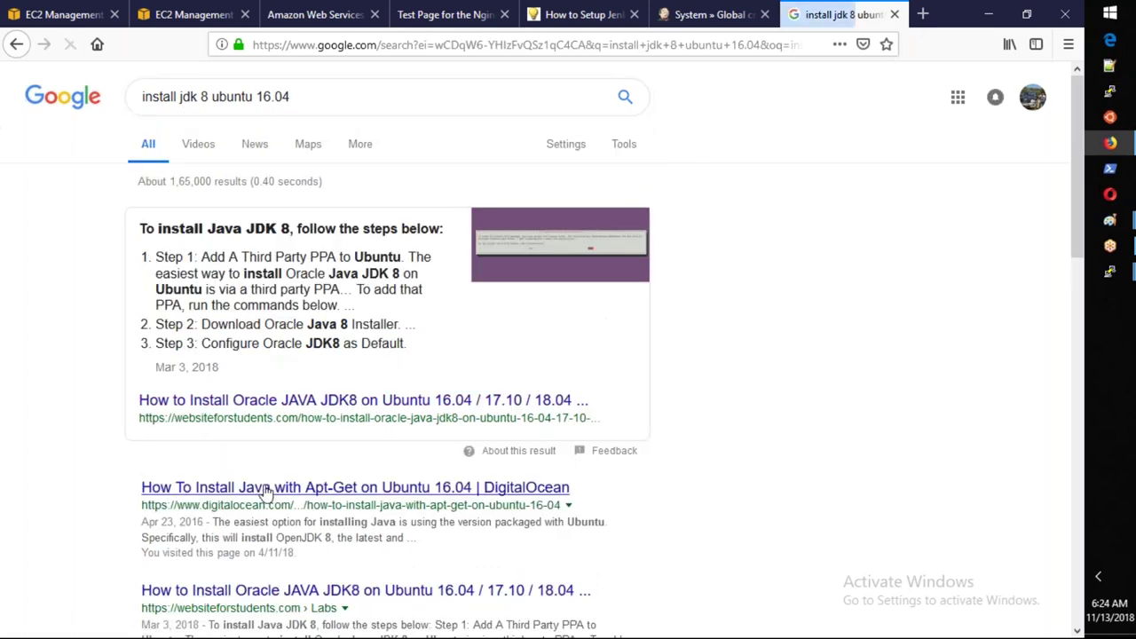
{"action": "middle_click", "coordinate": [266, 490]}
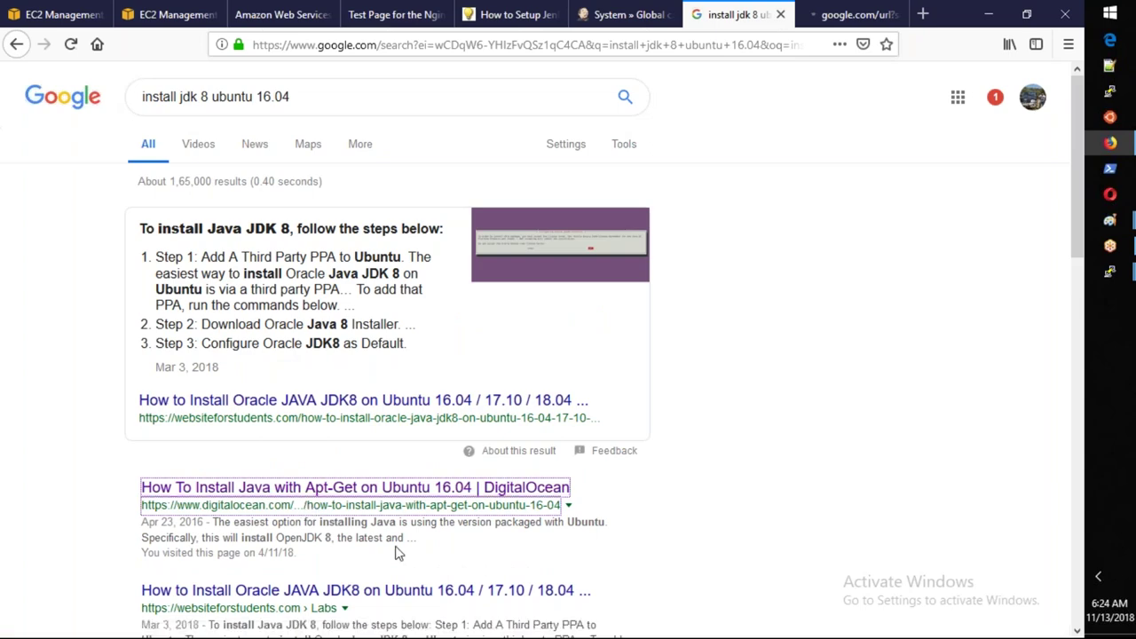
Open the websiteforstudents JDK 8 result in the background and switch to the DigitalOcean guide.
{"action": "scroll", "coordinate": [398, 552], "scroll_direction": "down", "scroll_amount": 2}
{"action": "middle_click", "coordinate": [397, 510]}
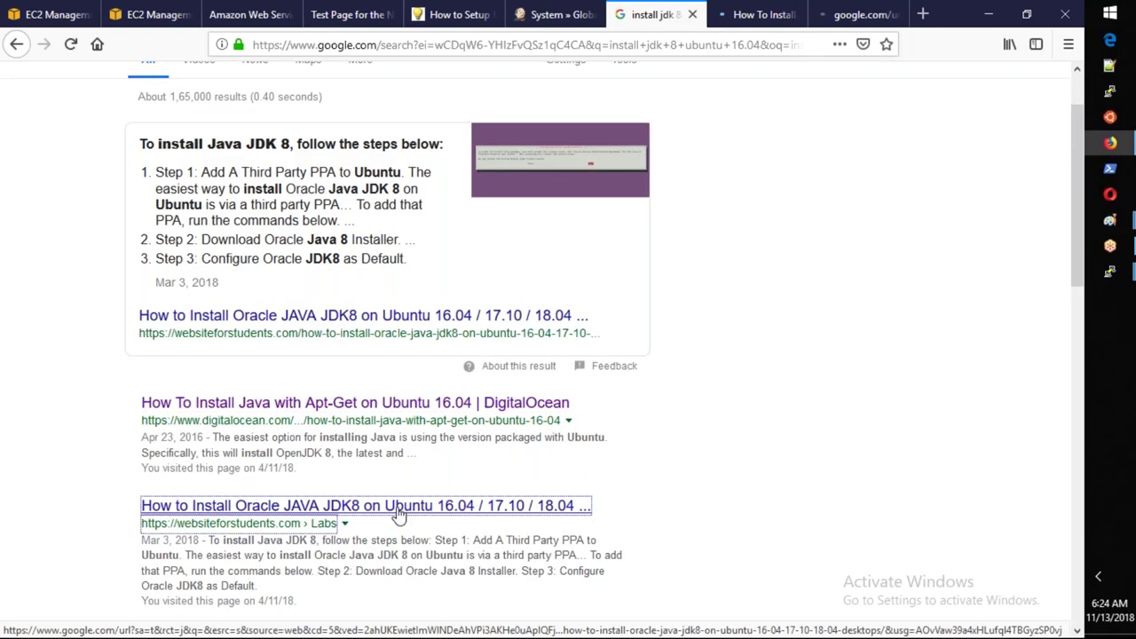
{"action": "left_click", "coordinate": [761, 14]}
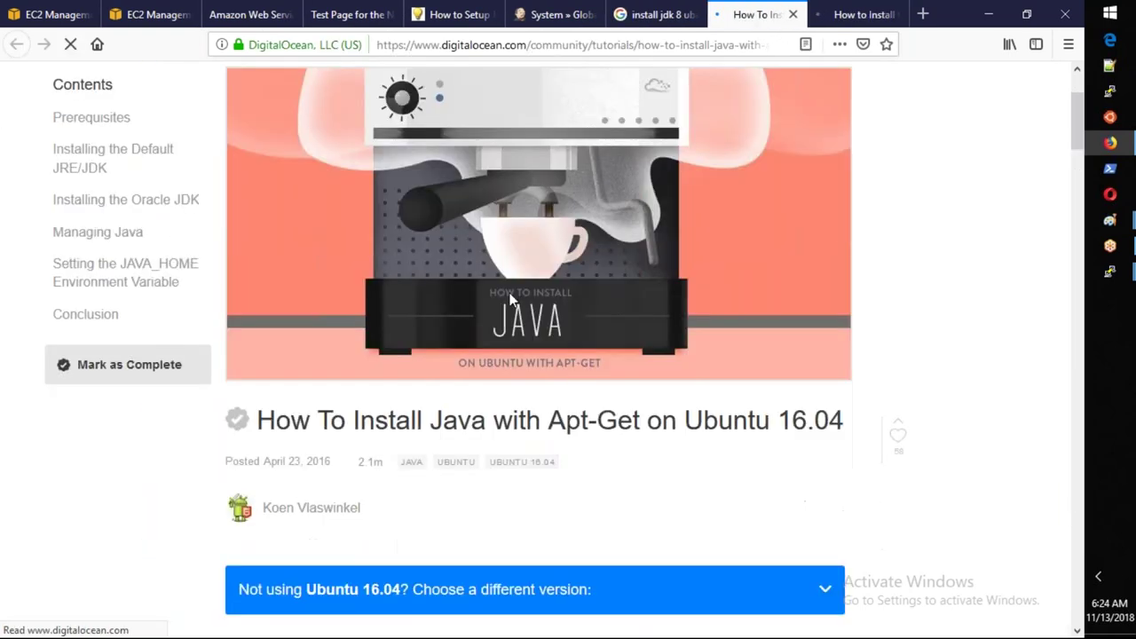
Copy 'sudo apt-get update' from the guide and paste it at the PuTTY root prompt.
{"action": "scroll", "coordinate": [510, 300], "scroll_direction": "down", "scroll_amount": 10}
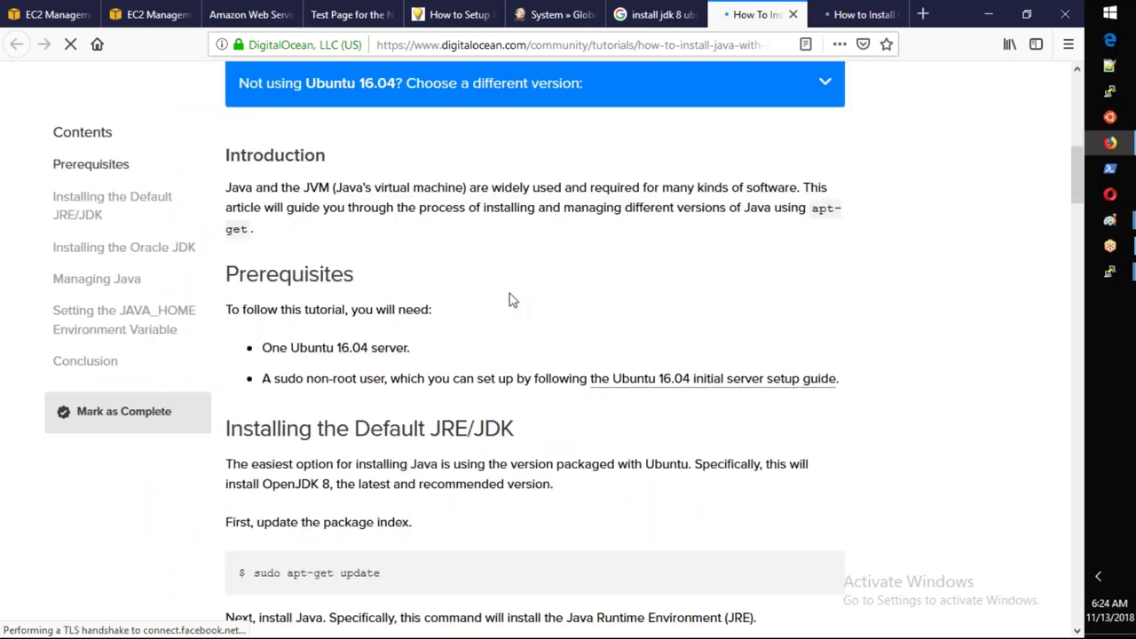
{"action": "scroll", "coordinate": [510, 300], "scroll_direction": "down", "scroll_amount": 8}
{"action": "scroll", "coordinate": [396, 204], "scroll_direction": "up", "scroll_amount": 2}
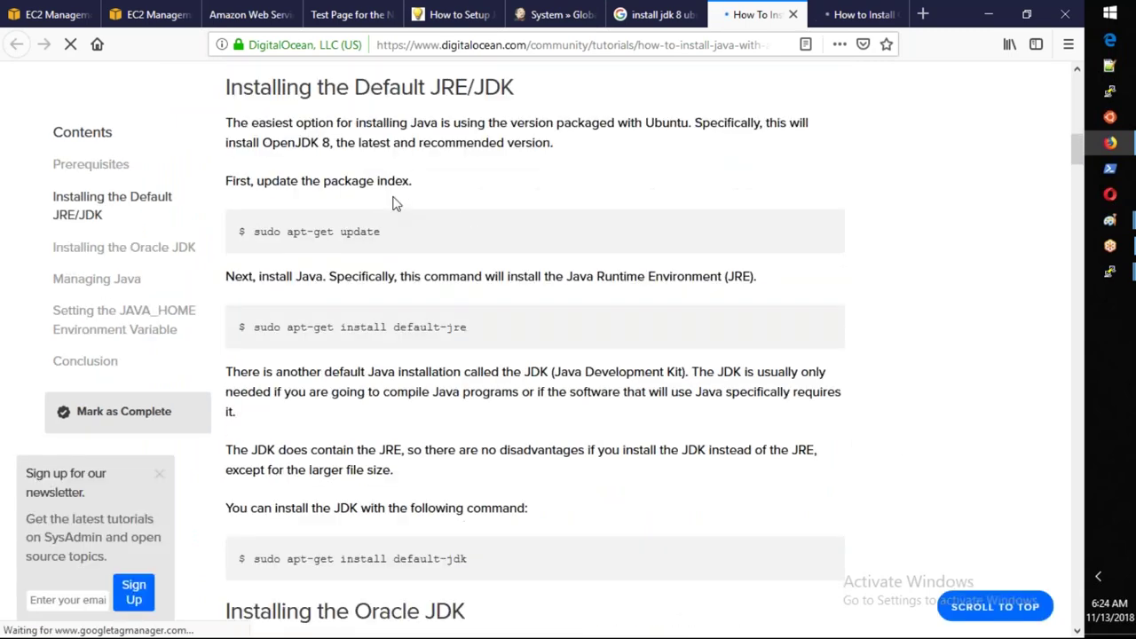
{"action": "left_click_drag", "start_coordinate": [383, 232], "coordinate": [254, 239]}
{"action": "key", "text": "ctrl+c"}
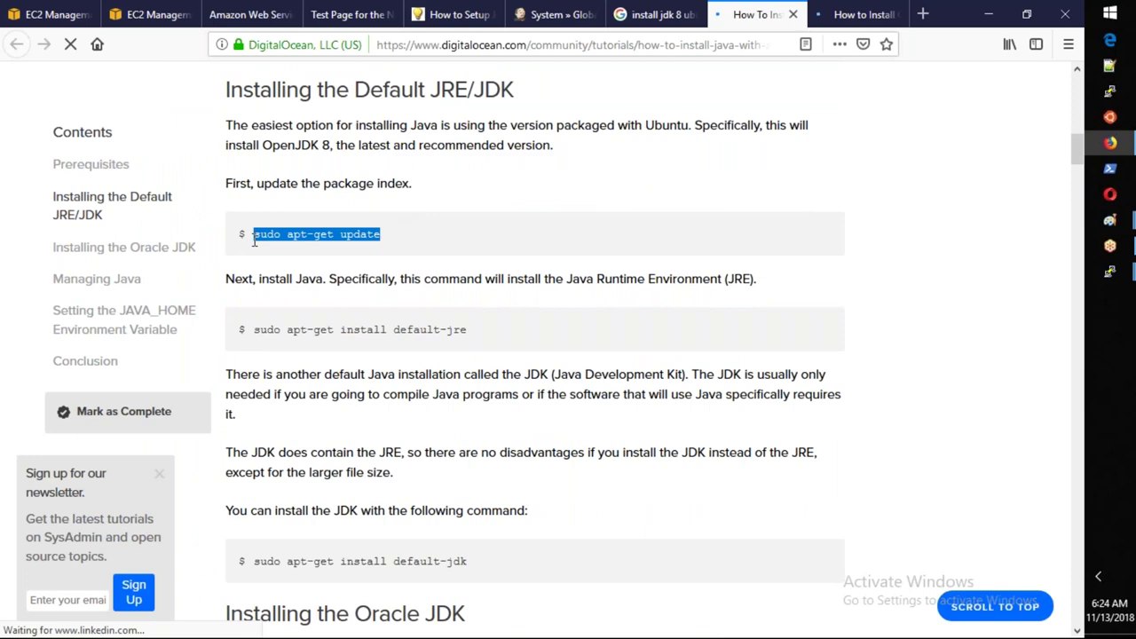
{"action": "left_click", "coordinate": [1107, 269]}
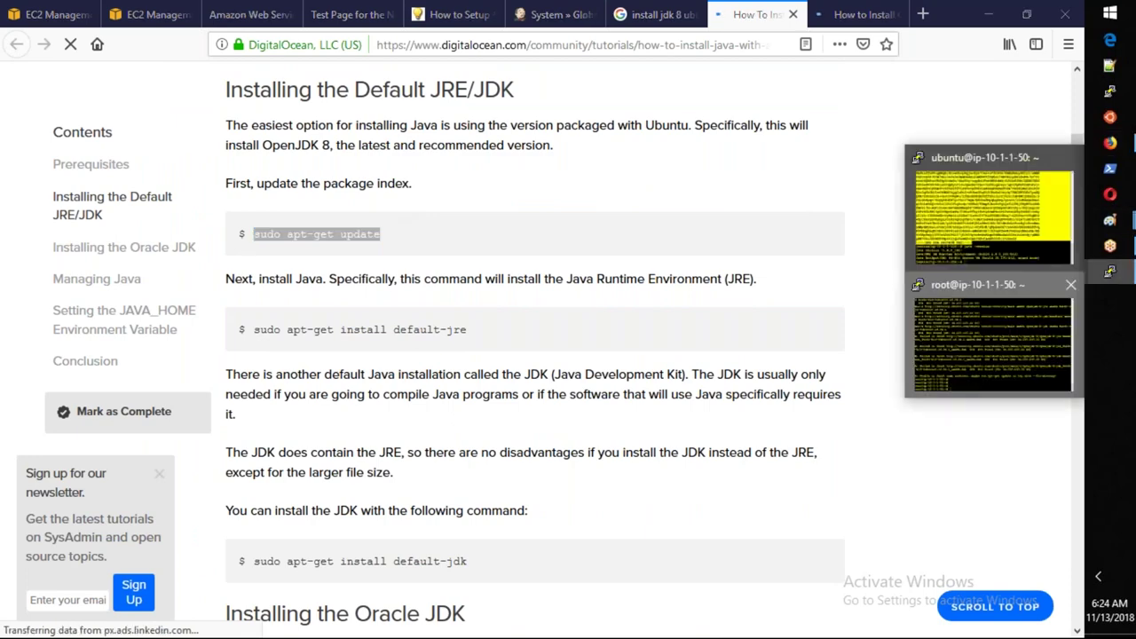
{"action": "left_click", "coordinate": [990, 346]}
{"action": "right_click", "coordinate": [795, 334]}
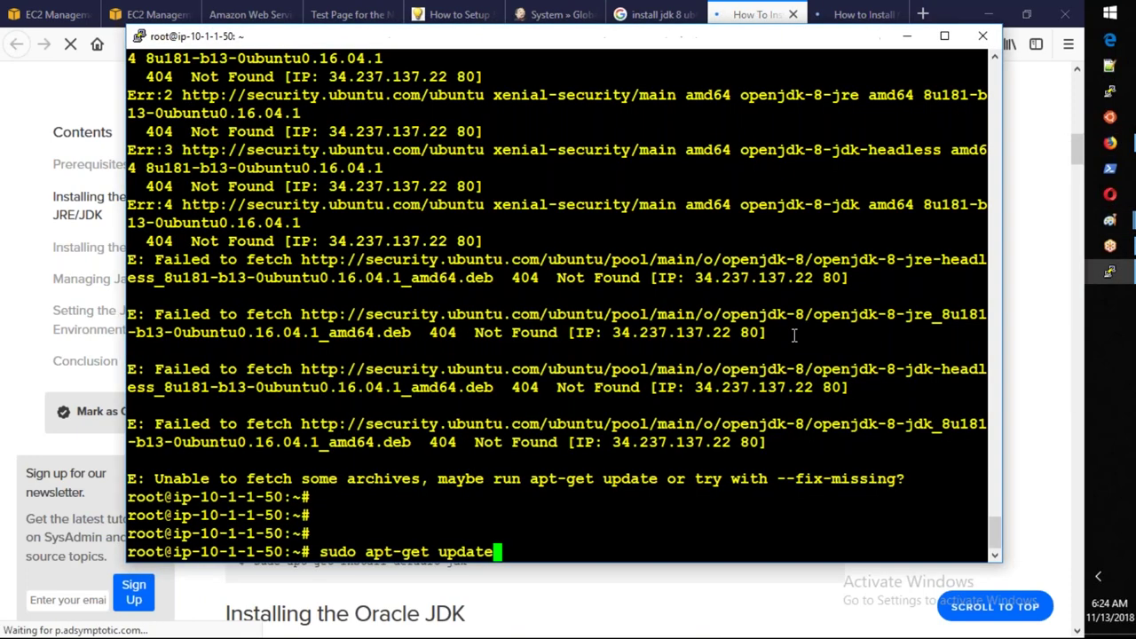
Run sudo apt-get update on the slave, fetching 25.7 MB, and return to the DigitalOcean guide.
{"action": "key", "text": "Return"}
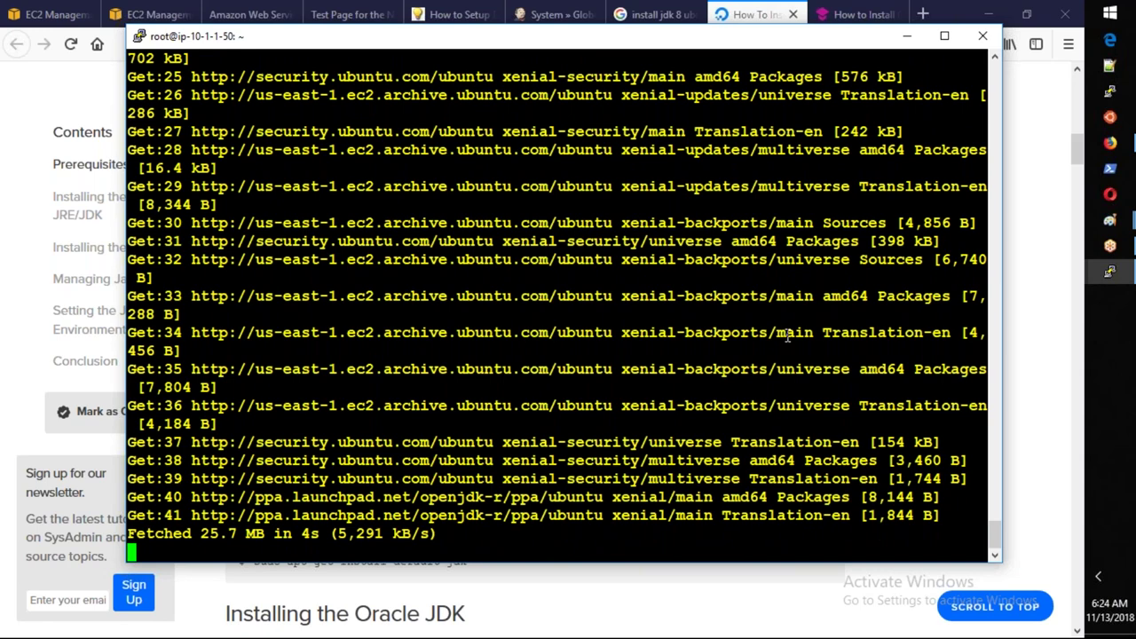
{"action": "key", "text": "alt+Tab"}
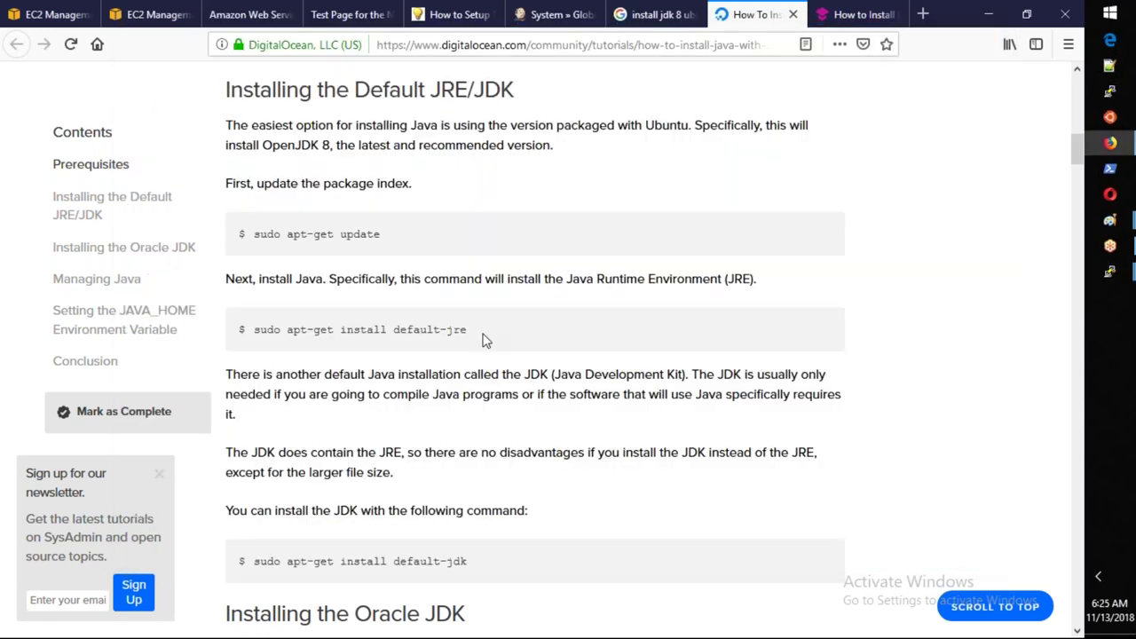
Scroll through the DigitalOcean guide to locate the default JRE install command.
{"action": "scroll", "coordinate": [486, 341], "scroll_direction": "down", "scroll_amount": 1}
{"action": "scroll", "coordinate": [485, 341], "scroll_direction": "down", "scroll_amount": 2}
{"action": "left_click_drag", "start_coordinate": [468, 246], "coordinate": [287, 249]}
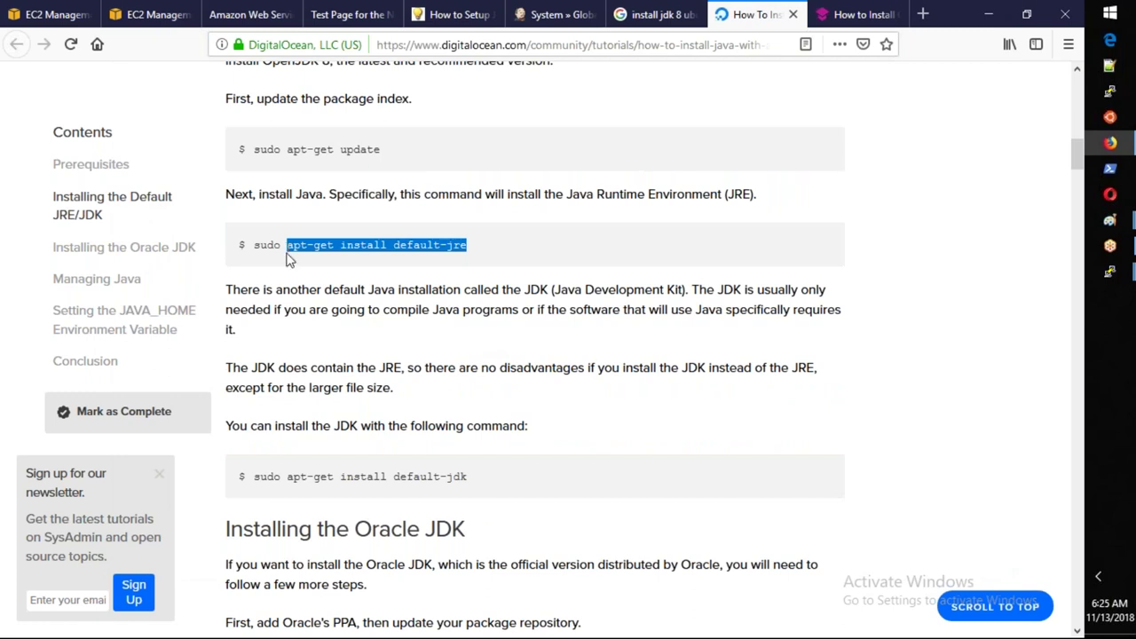
{"action": "scroll", "coordinate": [288, 259], "scroll_direction": "down", "scroll_amount": 1}
{"action": "scroll", "coordinate": [289, 258], "scroll_direction": "down", "scroll_amount": 6}
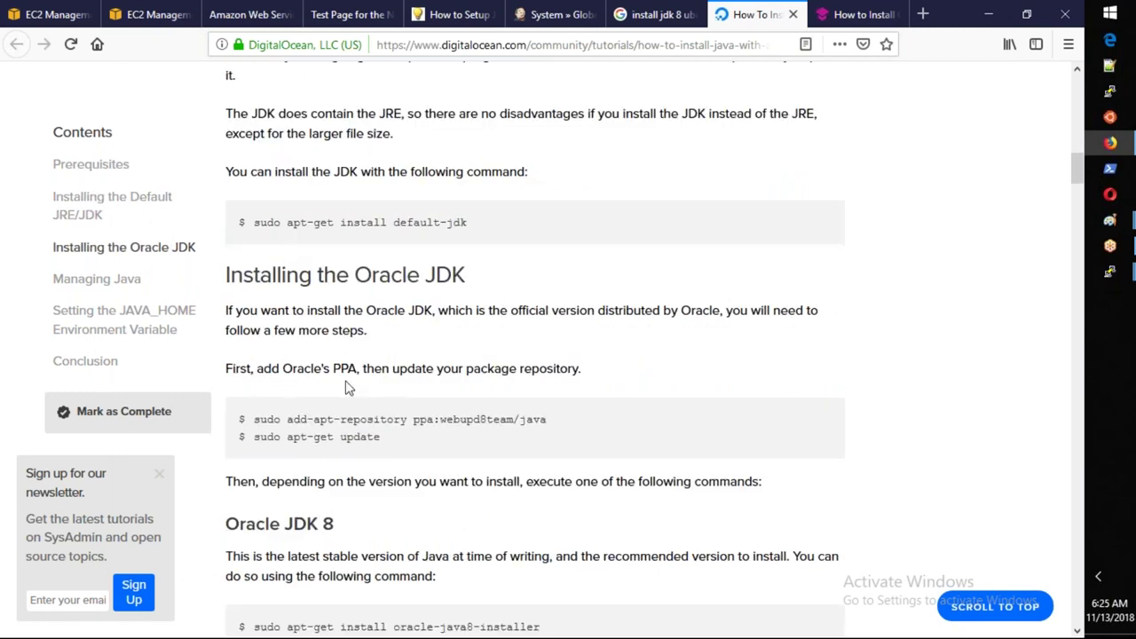
{"action": "scroll", "coordinate": [346, 387], "scroll_direction": "down", "scroll_amount": 2}
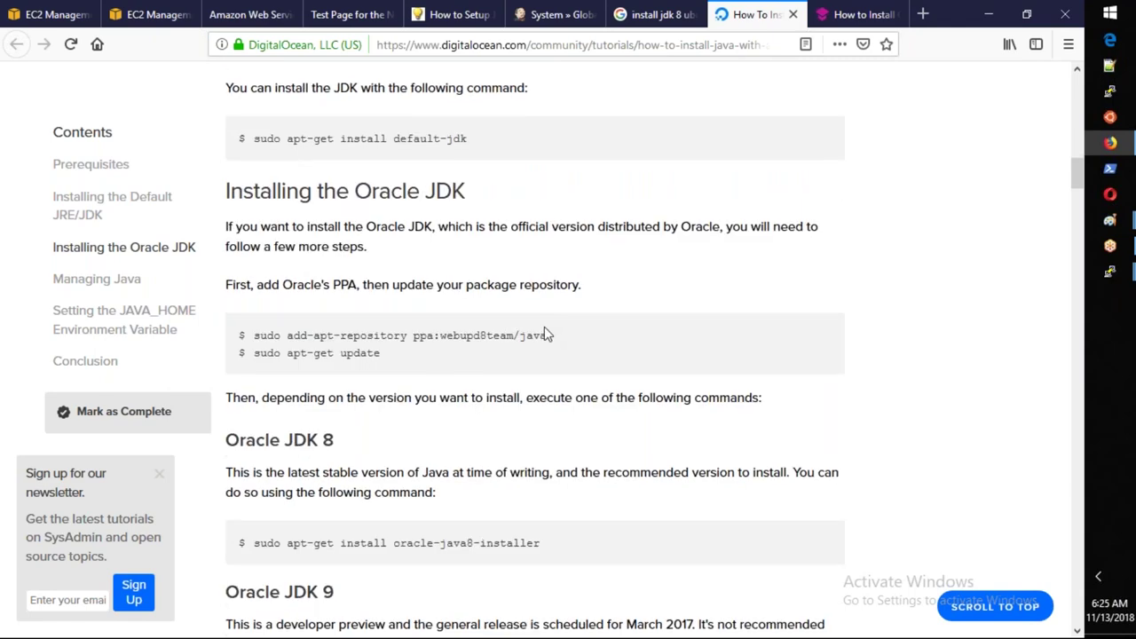
{"action": "scroll", "coordinate": [545, 334], "scroll_direction": "up", "scroll_amount": 12}
{"action": "left_click", "coordinate": [408, 329]}
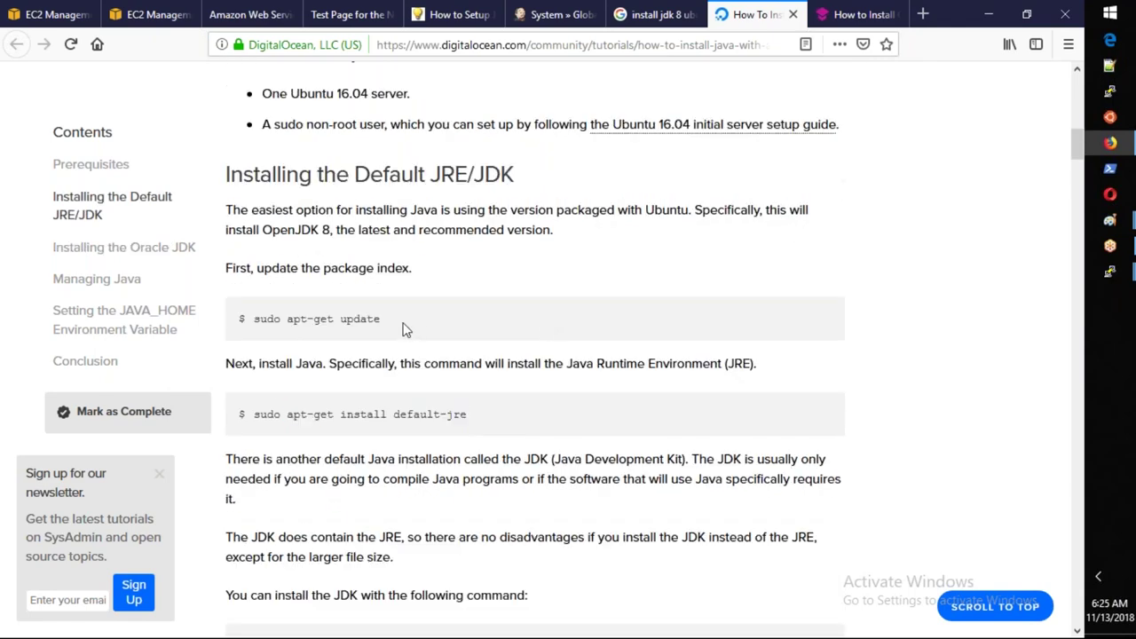
Copy 'apt-get install default-jre' and paste it at the PuTTY root prompt.
{"action": "scroll", "coordinate": [494, 417], "scroll_direction": "down", "scroll_amount": 1}
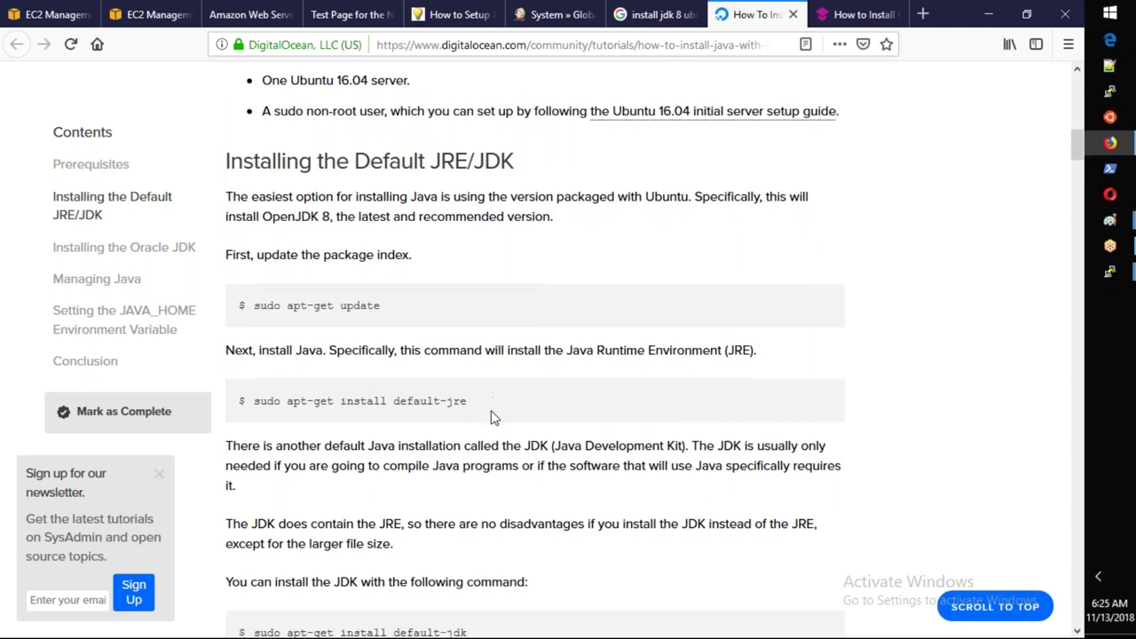
{"action": "scroll", "coordinate": [495, 417], "scroll_direction": "down", "scroll_amount": 1}
{"action": "left_click_drag", "start_coordinate": [468, 329], "coordinate": [286, 329]}
{"action": "key", "text": "ctrl+c"}
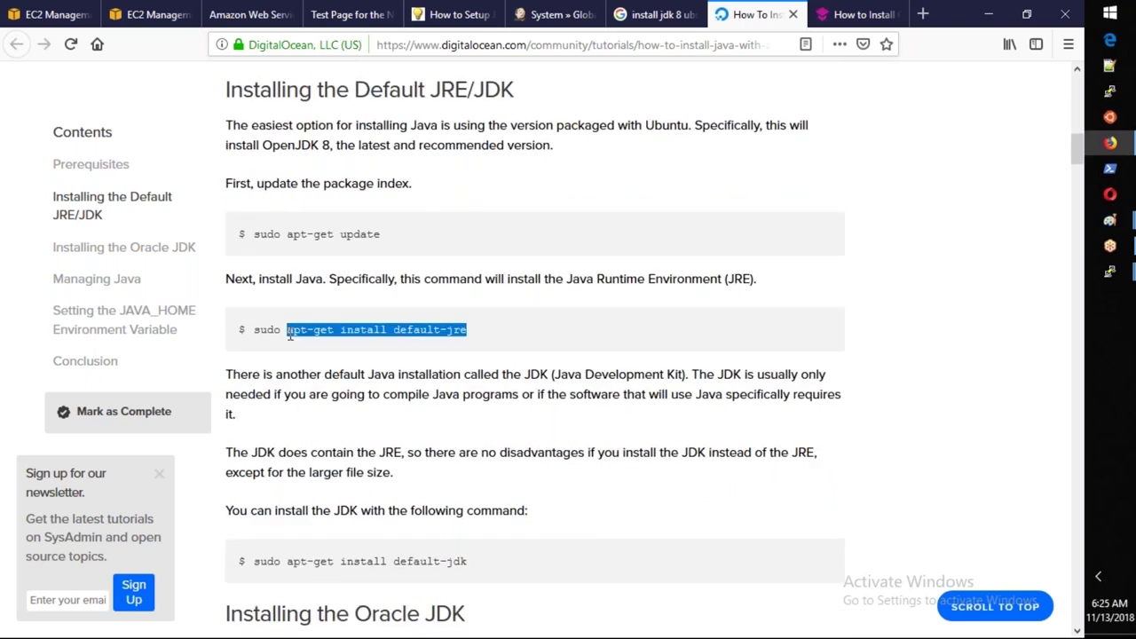
{"action": "key", "text": "alt+Tab"}
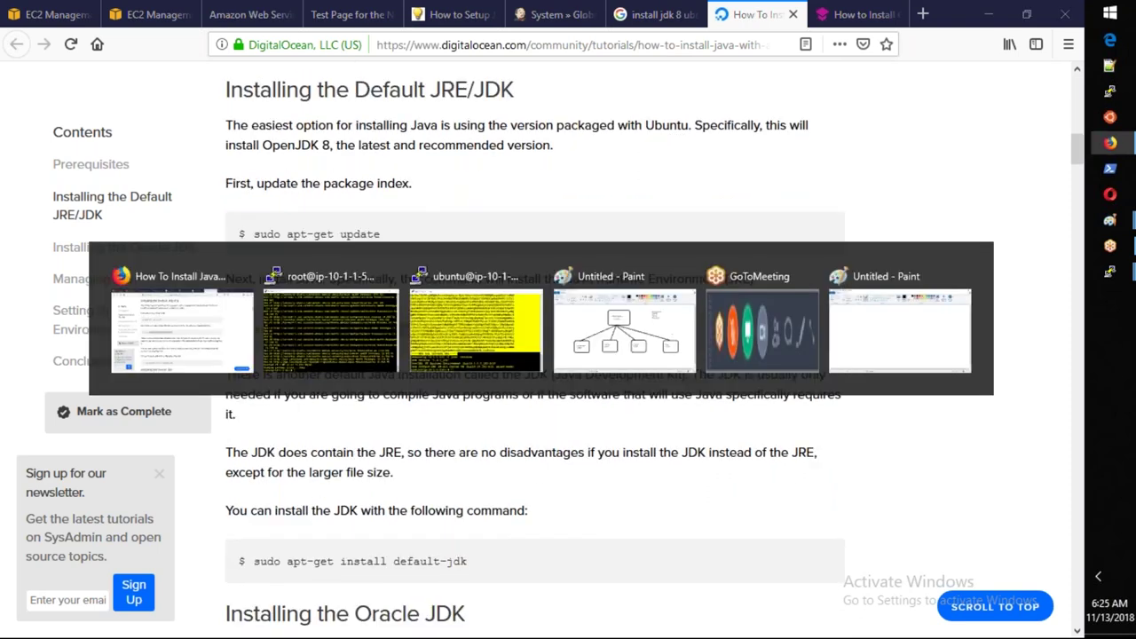
{"action": "key", "text": "alt+Tab"}
{"action": "key", "text": "shift+Insert"}
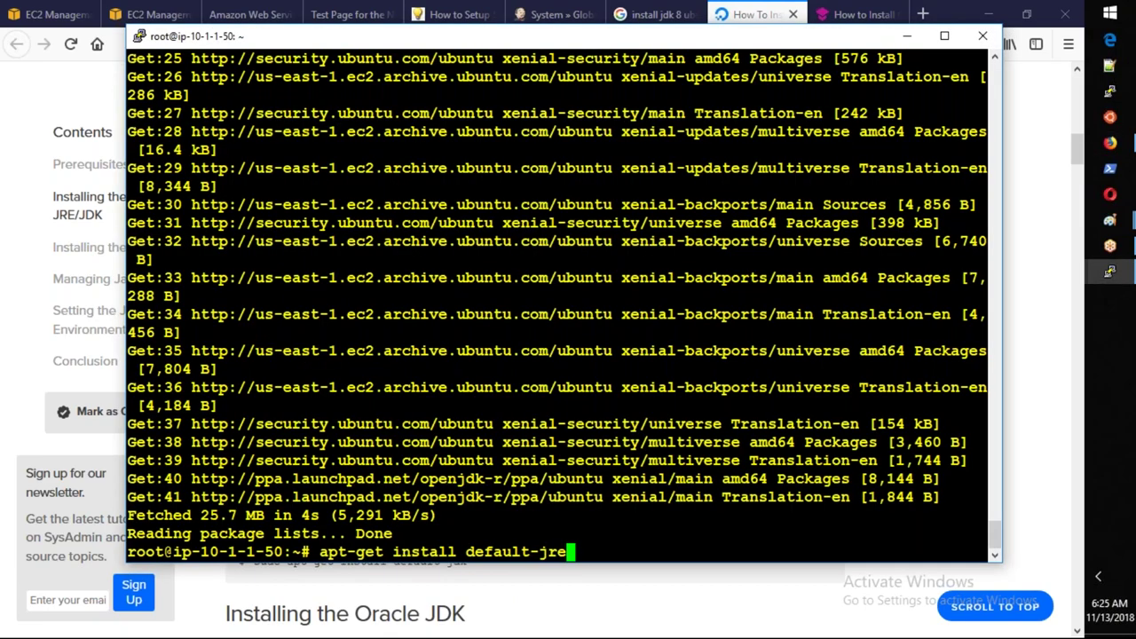
Install the default JRE, confirming the 83 new packages with y.
{"action": "key", "text": "Return"}
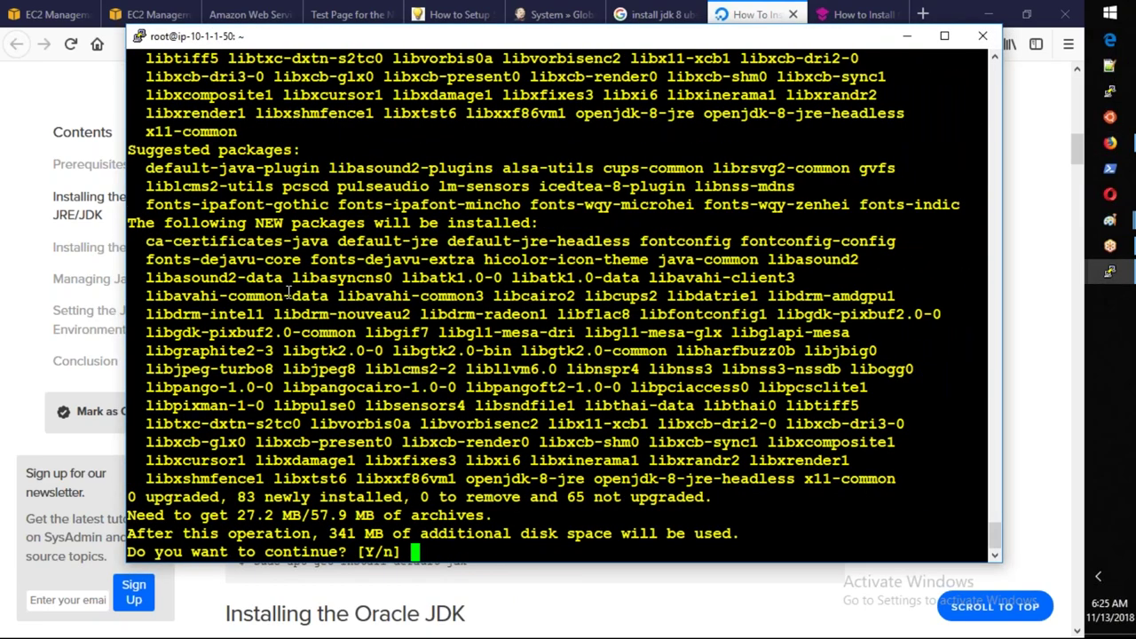
{"action": "type", "text": "y"}
{"action": "key", "text": "Return"}
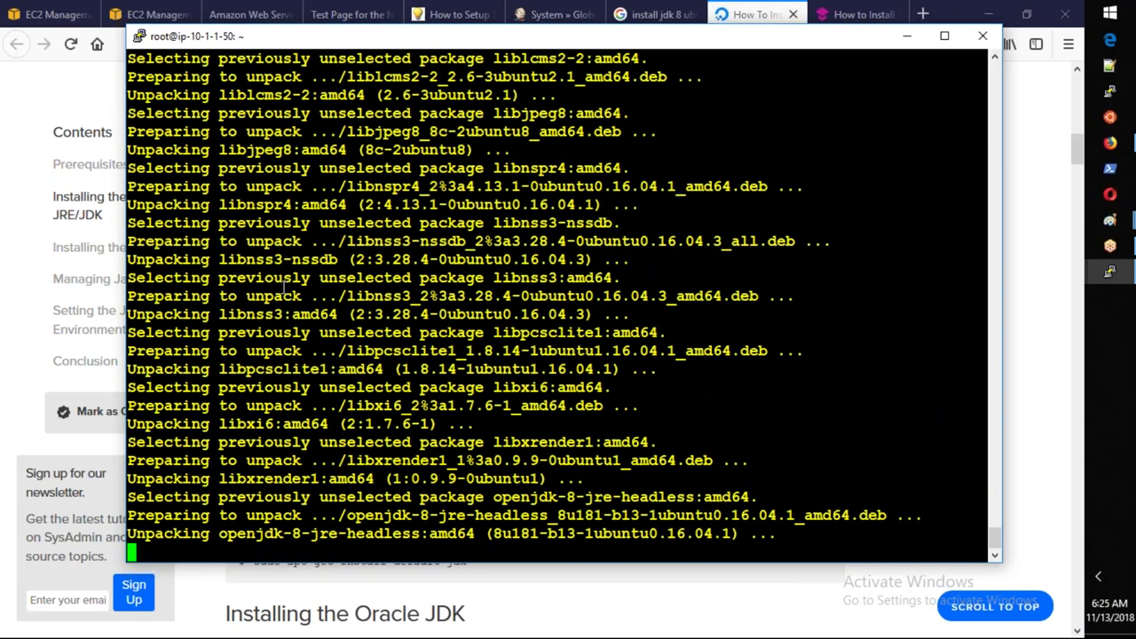
Install the default JDK with apt-get install default-jdk, confirming with y.
{"action": "left_click_drag", "start_coordinate": [468, 562], "coordinate": [288, 566]}
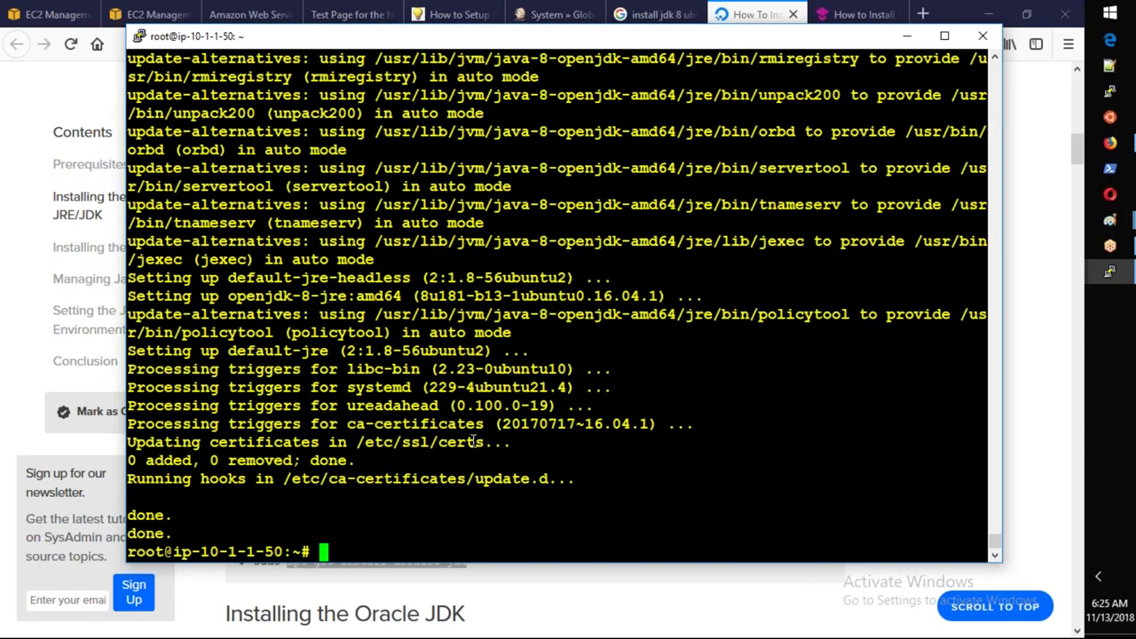
{"action": "type", "text": "apt-get install default-jdk"}
{"action": "key", "text": "Return"}
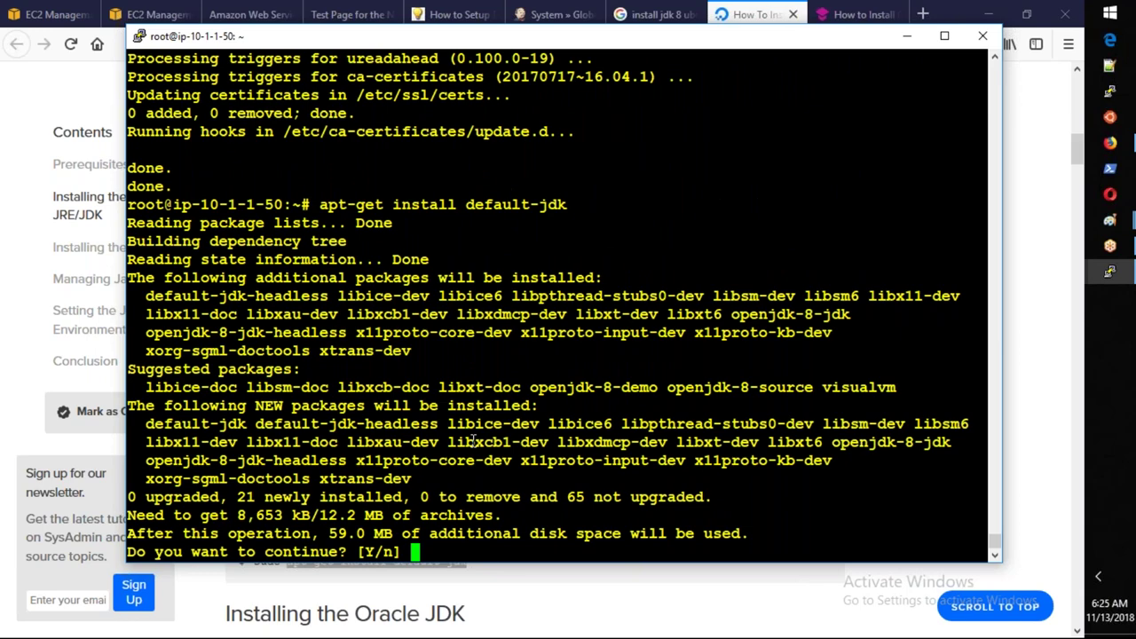
{"action": "type", "text": "y"}
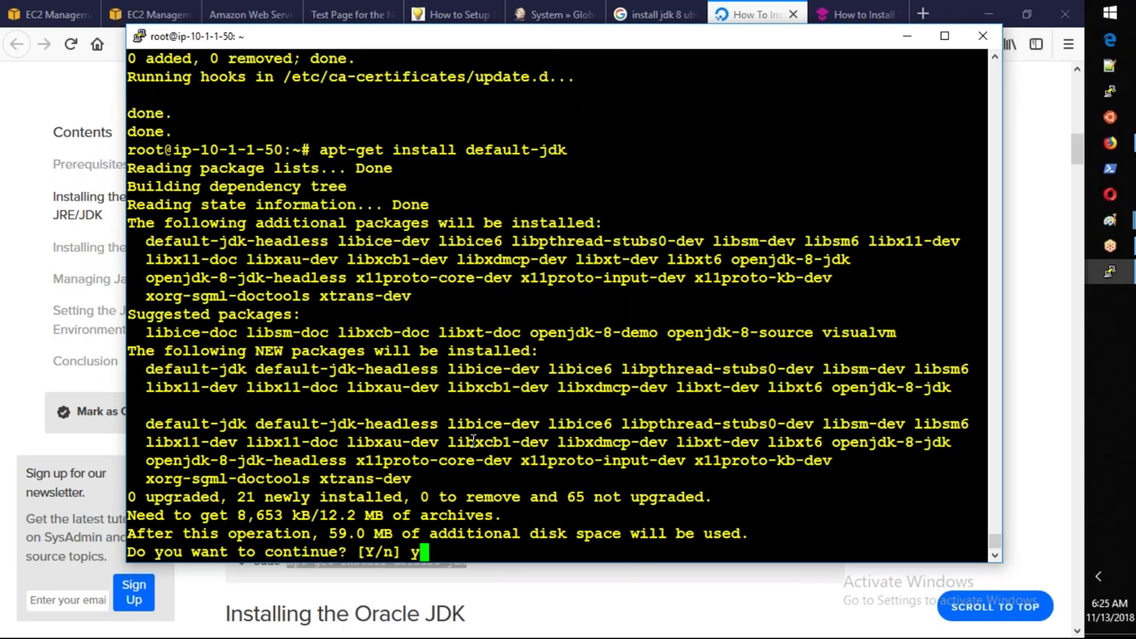
{"action": "key", "text": "Return"}
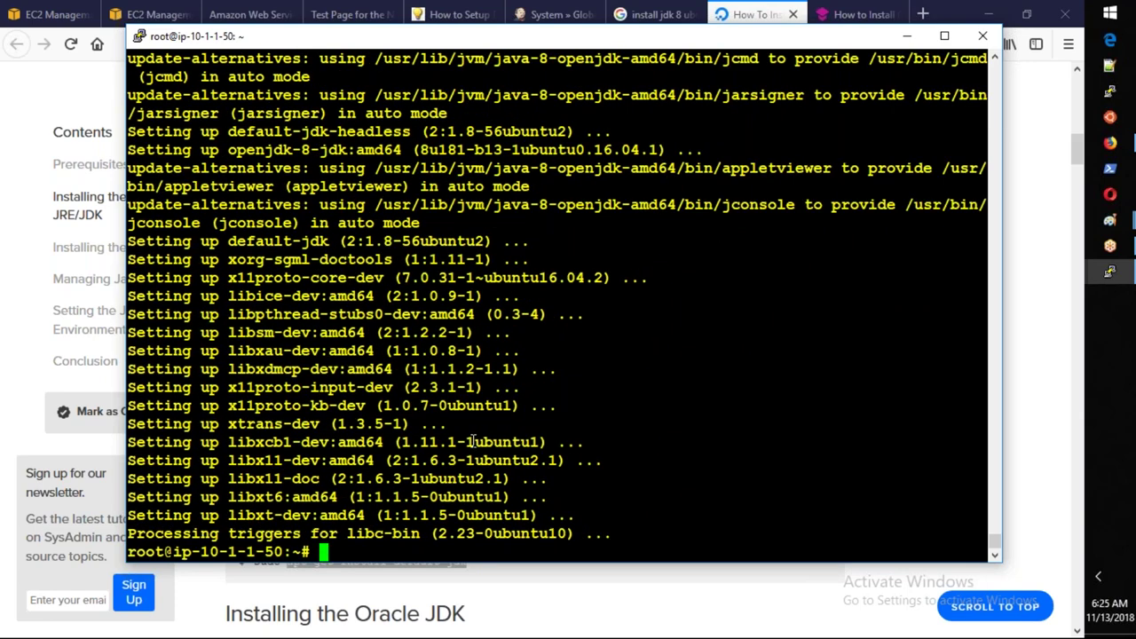
Run java -version, which reports OpenJDK 1.8.0_181.
{"action": "key", "text": "Return"}
{"action": "key", "text": "Return"}
{"action": "key", "text": "Return"}
{"action": "type", "text": "java -version"}
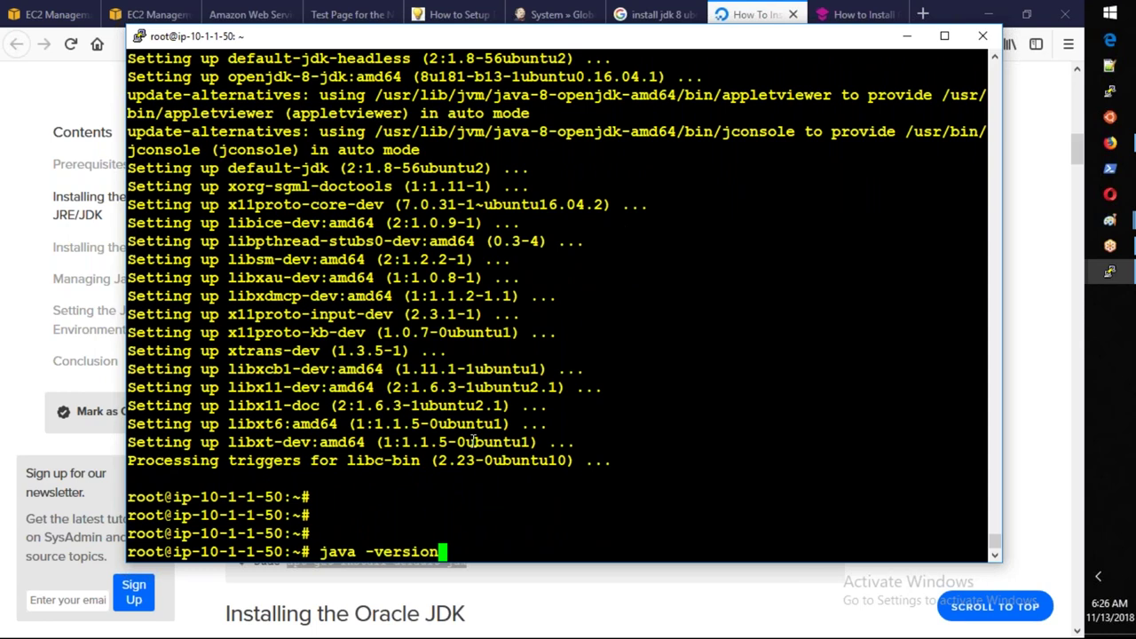
{"action": "key", "text": "Return"}
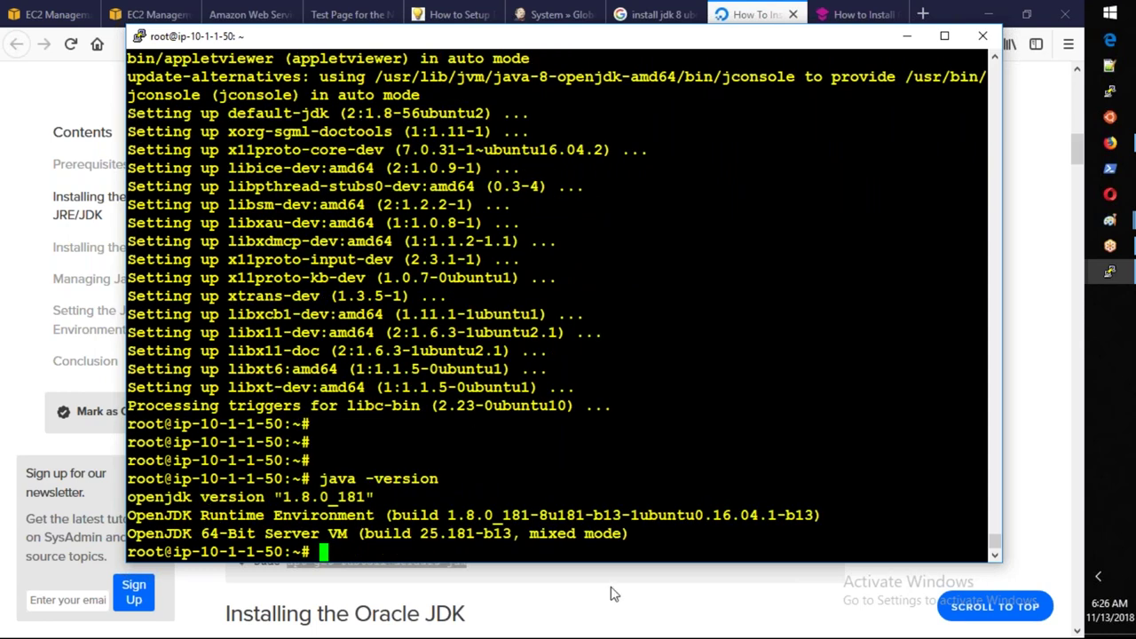
{"action": "key", "text": "alt+Tab"}
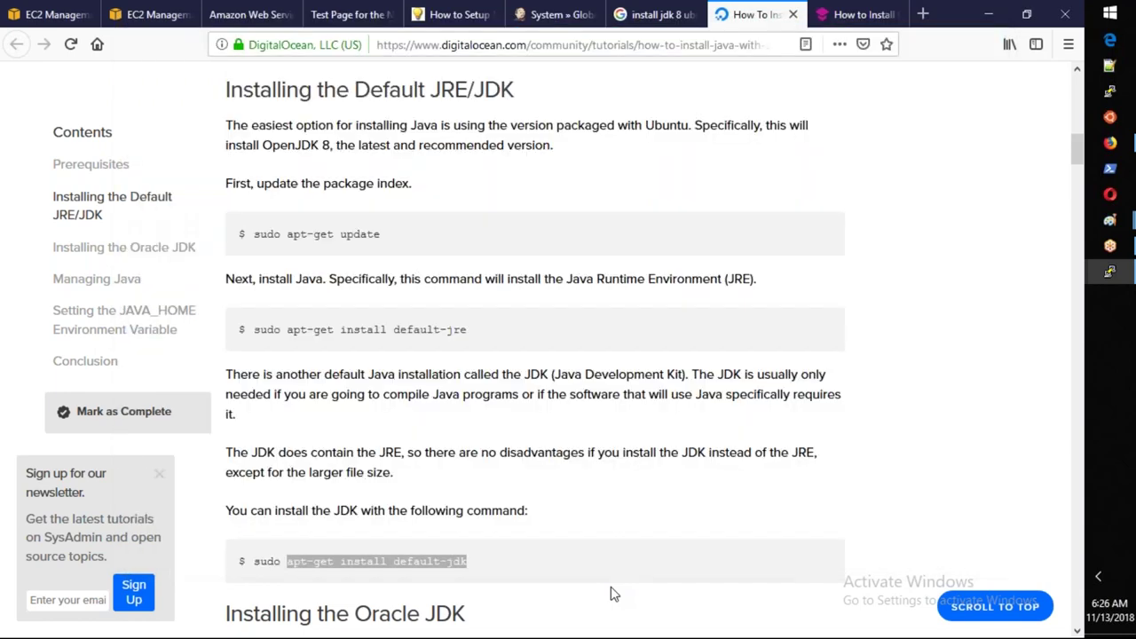
Select the useradd and passwd commands under the HowtoForge tutorial's Add New Jenkins User section.
{"action": "left_click", "coordinate": [610, 594]}
{"action": "left_click", "coordinate": [433, 23]}
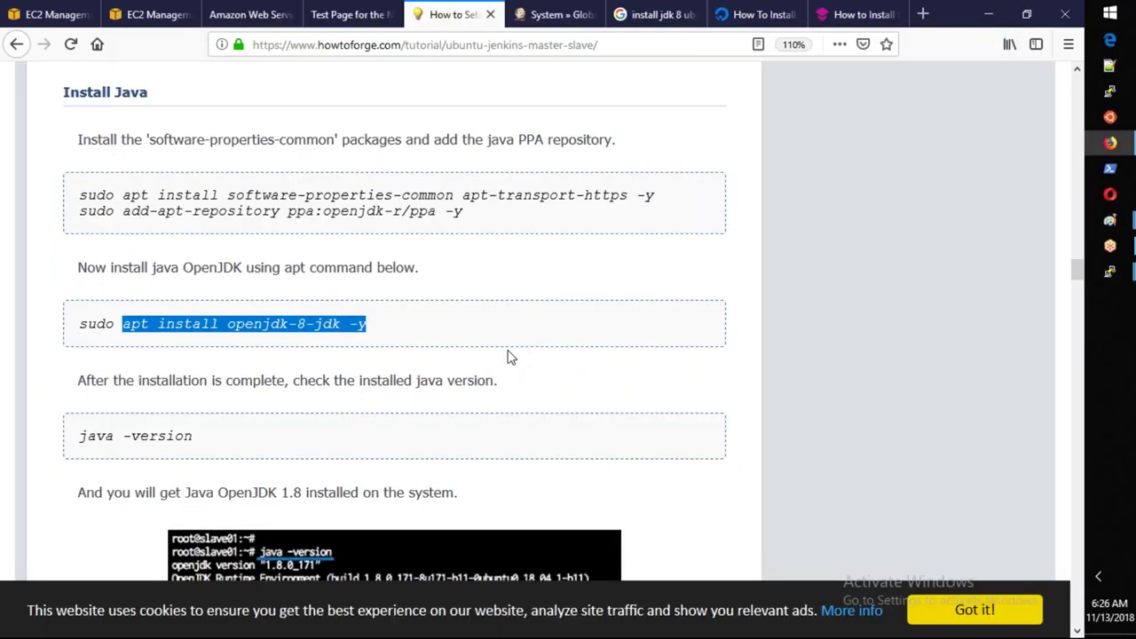
{"action": "scroll", "coordinate": [512, 358], "scroll_direction": "down", "scroll_amount": 7}
{"action": "left_click_drag", "start_coordinate": [206, 259], "coordinate": [81, 237]}
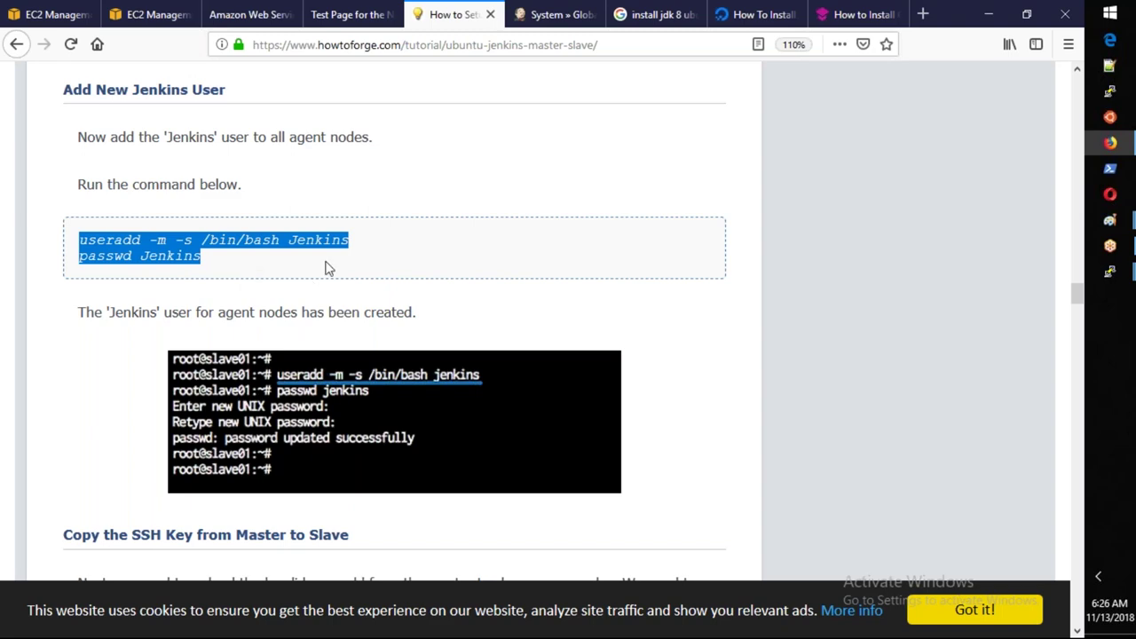
{"action": "key", "text": "alt+Tab"}
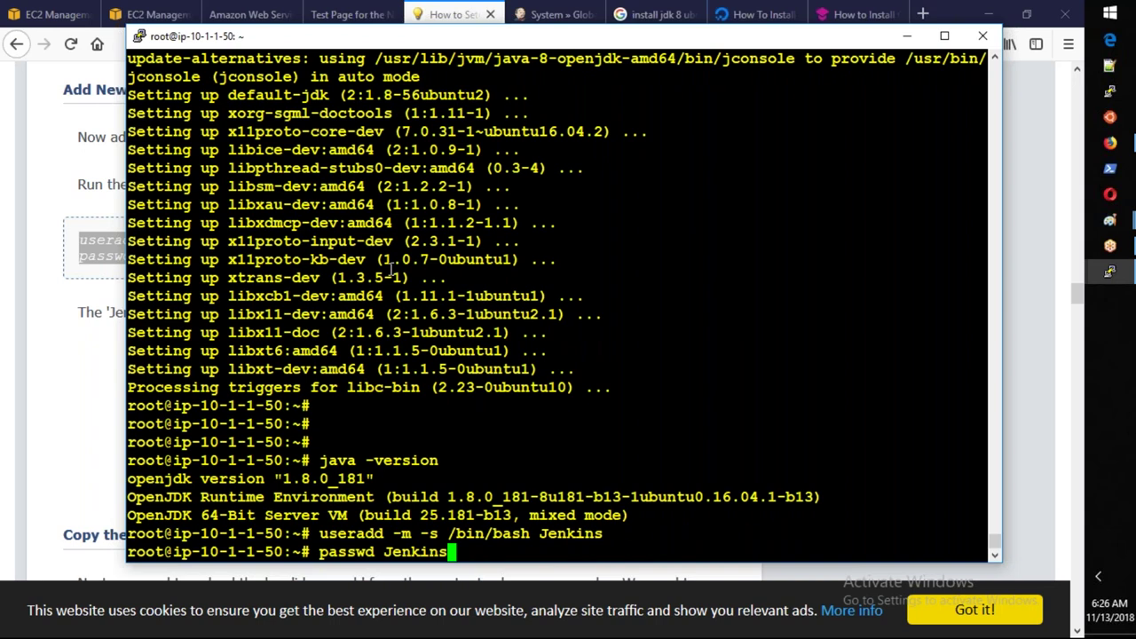
Run passwd Jenkins and enter the new password twice until it updates successfully.
{"action": "key", "text": "Return"}
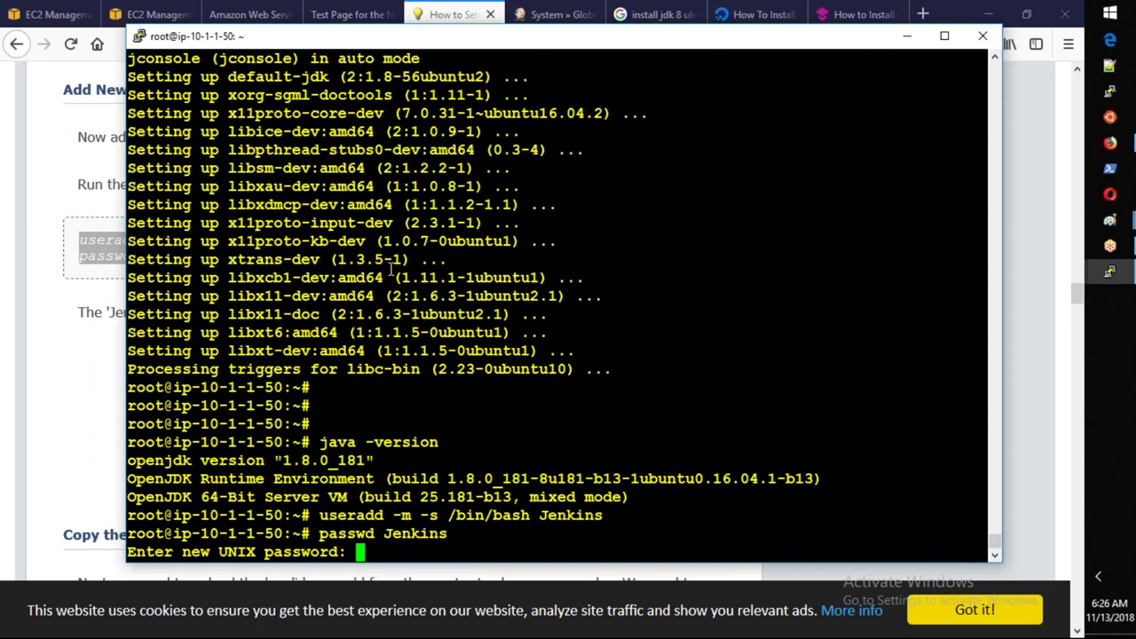
{"action": "key", "text": "Return"}
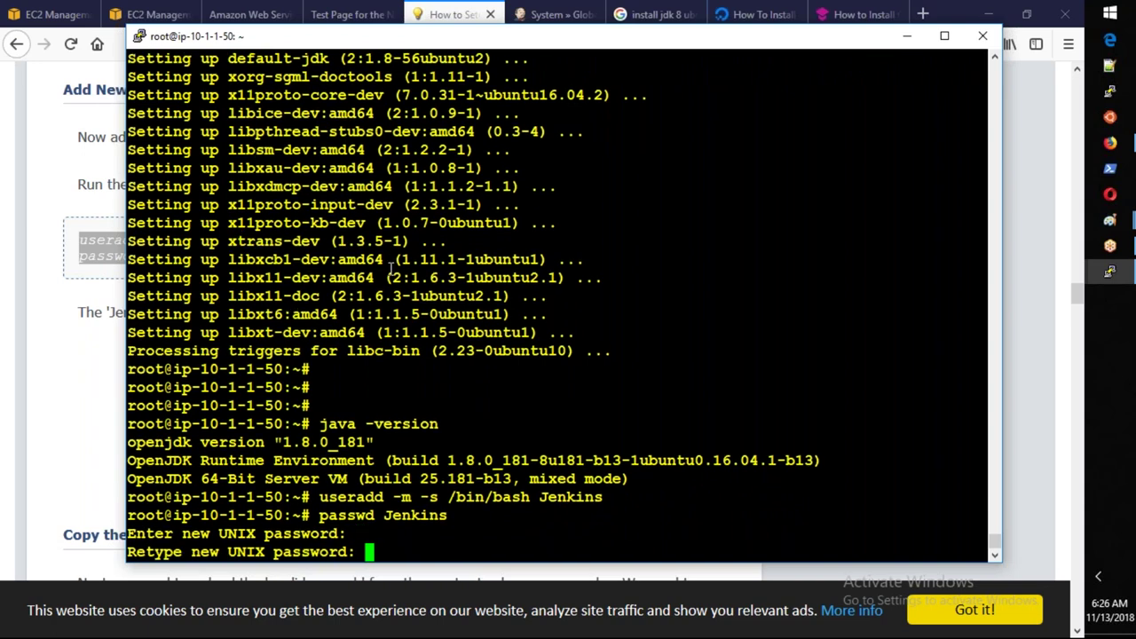
{"action": "key", "text": "Return"}
Scroll further down the tutorial, then bring the slave's root terminal back to the front.
{"action": "key", "text": "alt+Tab"}
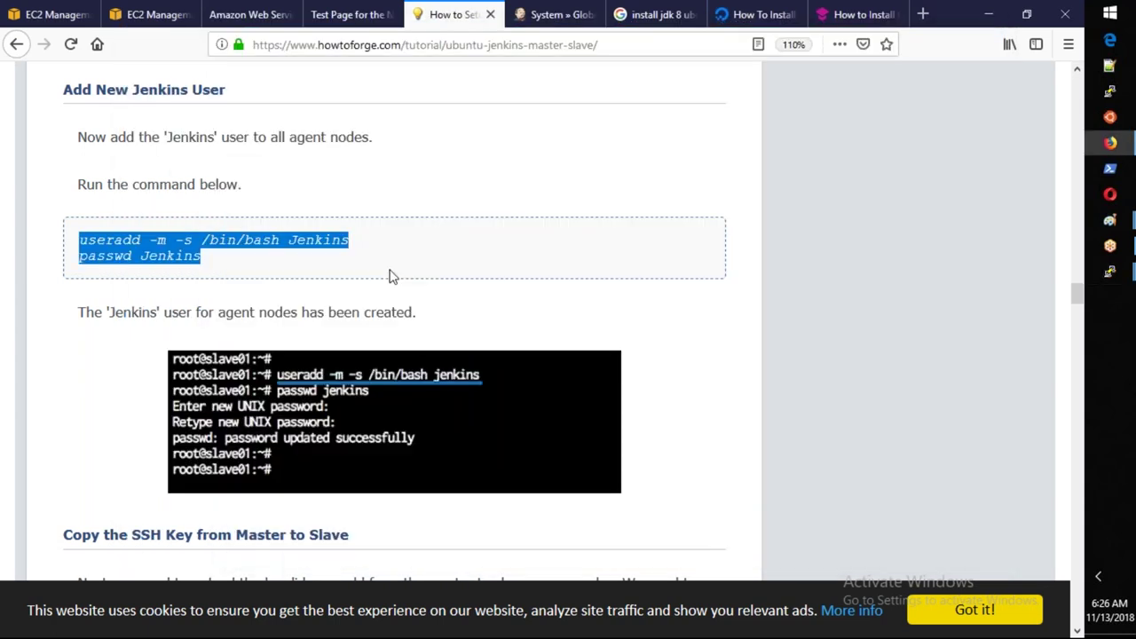
{"action": "scroll", "coordinate": [397, 284], "scroll_direction": "down", "scroll_amount": 1}
{"action": "scroll", "coordinate": [397, 284], "scroll_direction": "down", "scroll_amount": 3}
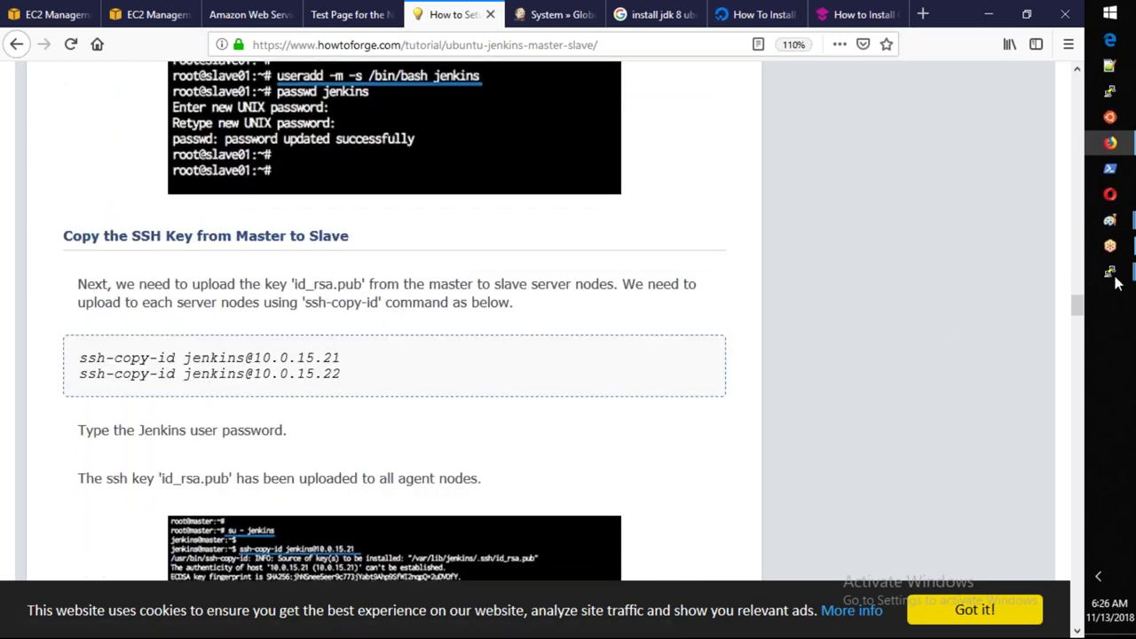
{"action": "mouse_move", "coordinate": [1115, 277]}
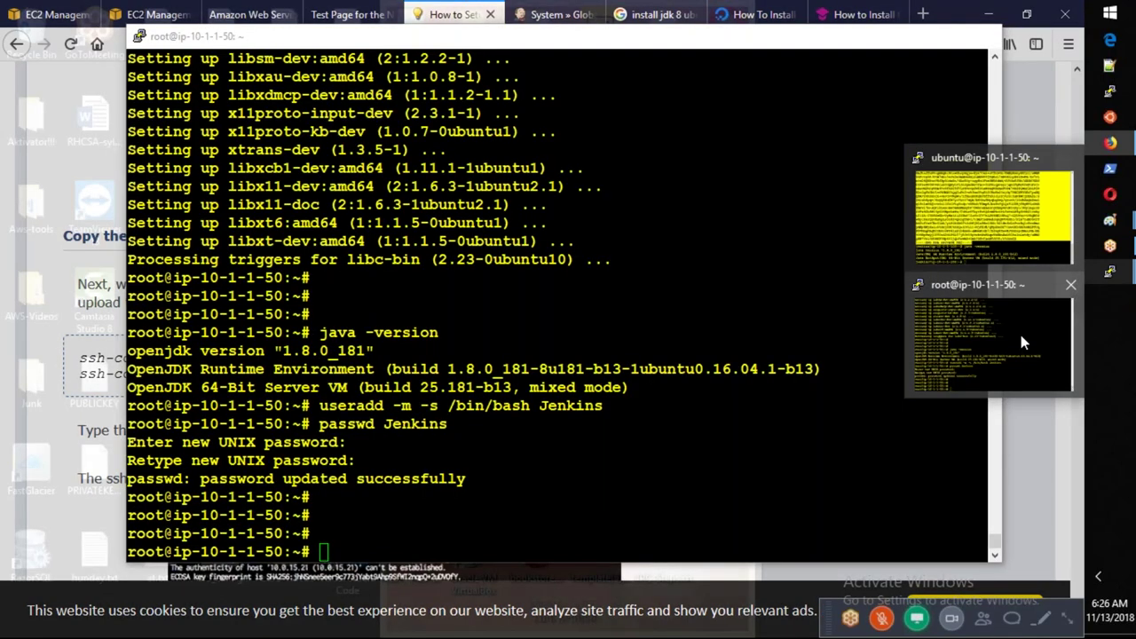
{"action": "left_click", "coordinate": [1021, 341]}
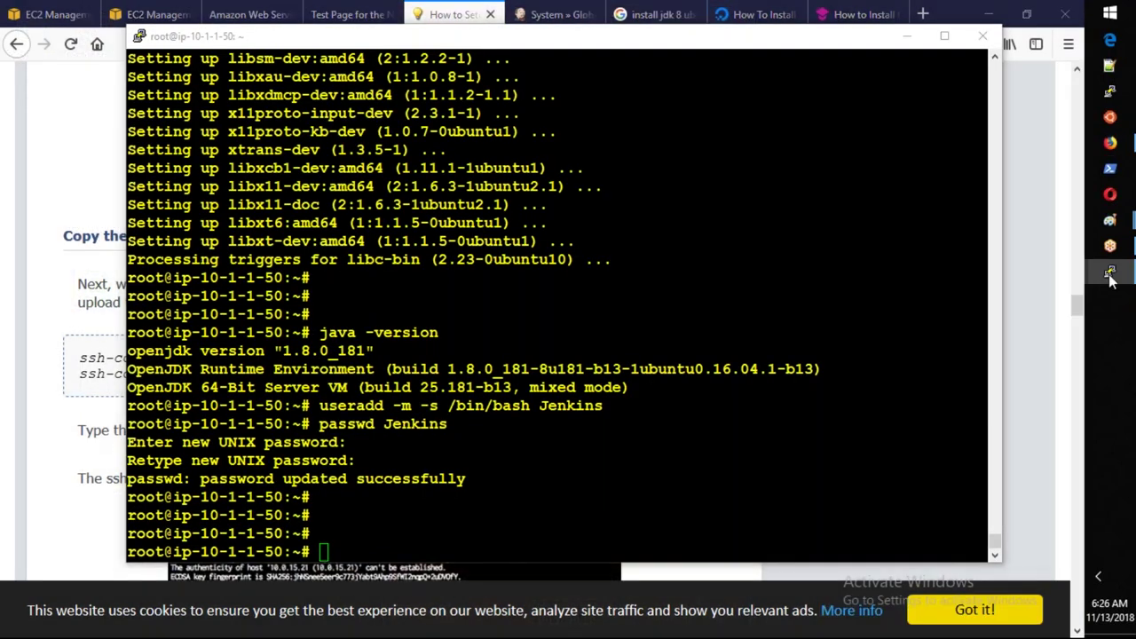
{"action": "left_click", "coordinate": [1111, 275]}
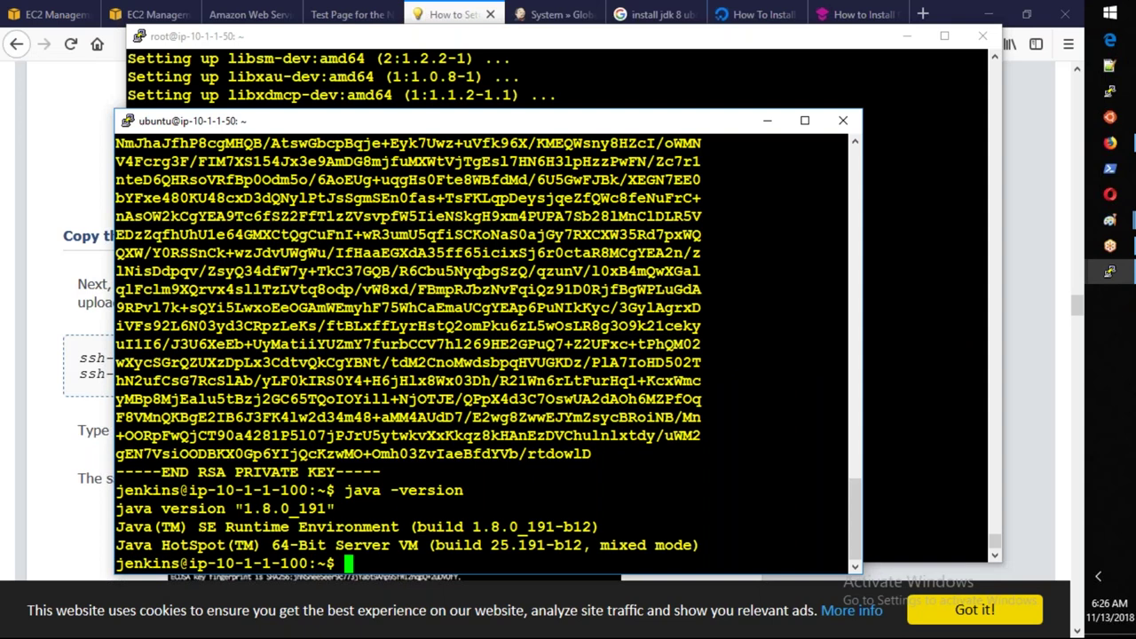
{"action": "key", "text": "Return"}
{"action": "key", "text": "Return"}
{"action": "key", "text": "Return"}
{"action": "key", "text": "Return"}
{"action": "key", "text": "Return"}
{"action": "type", "text": "ssh-copy-id ubuntu@10.1.1.50"}
{"action": "key", "text": "Left"}
{"action": "key", "text": "Left"}
{"action": "key", "text": "Left"}
{"action": "key", "text": "Left"}
{"action": "key", "text": "Left"}
{"action": "key", "text": "Left"}
{"action": "key", "text": "Left"}
{"action": "key", "text": "Left"}
{"action": "key", "text": "Left"}
{"action": "key", "text": "Left"}
{"action": "key", "text": "Left"}
{"action": "key", "text": "Left"}
{"action": "key", "text": "Left"}
{"action": "key", "text": "Left"}
{"action": "key", "text": "Right"}
{"action": "key", "text": "Right"}
{"action": "key", "text": "Right"}
{"action": "key", "text": "Right"}
{"action": "key", "text": "BackSpace"}
{"action": "key", "text": "BackSpace"}
{"action": "key", "text": "BackSpace"}
{"action": "key", "text": "BackSpace"}
{"action": "key", "text": "BackSpace"}
{"action": "key", "text": "BackSpace"}
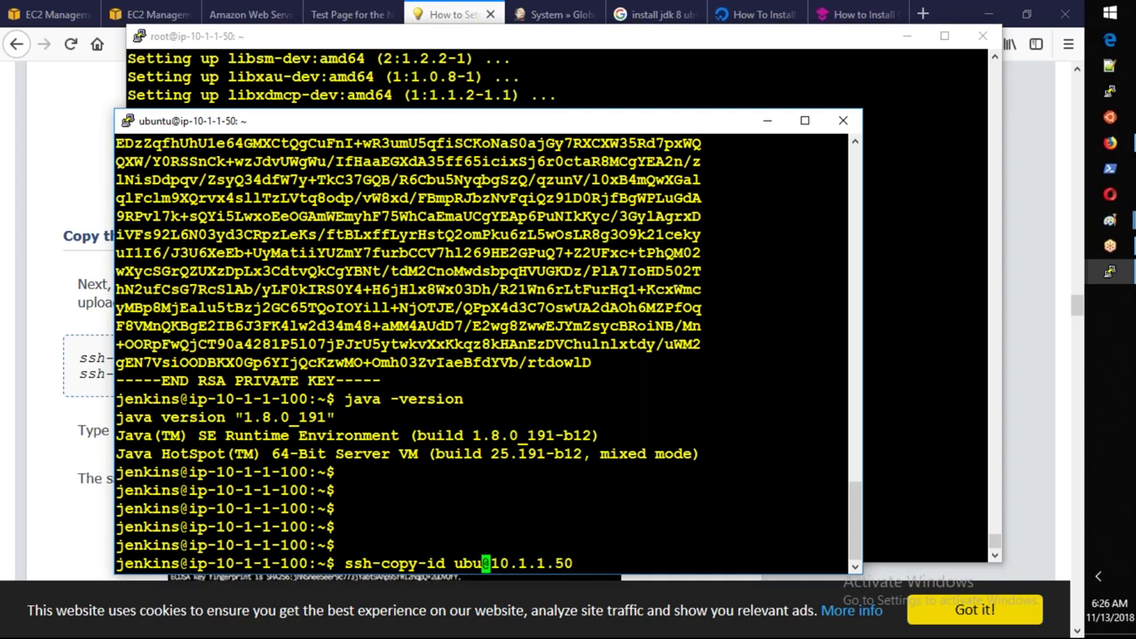
{"action": "type", "text": "jenkins"}
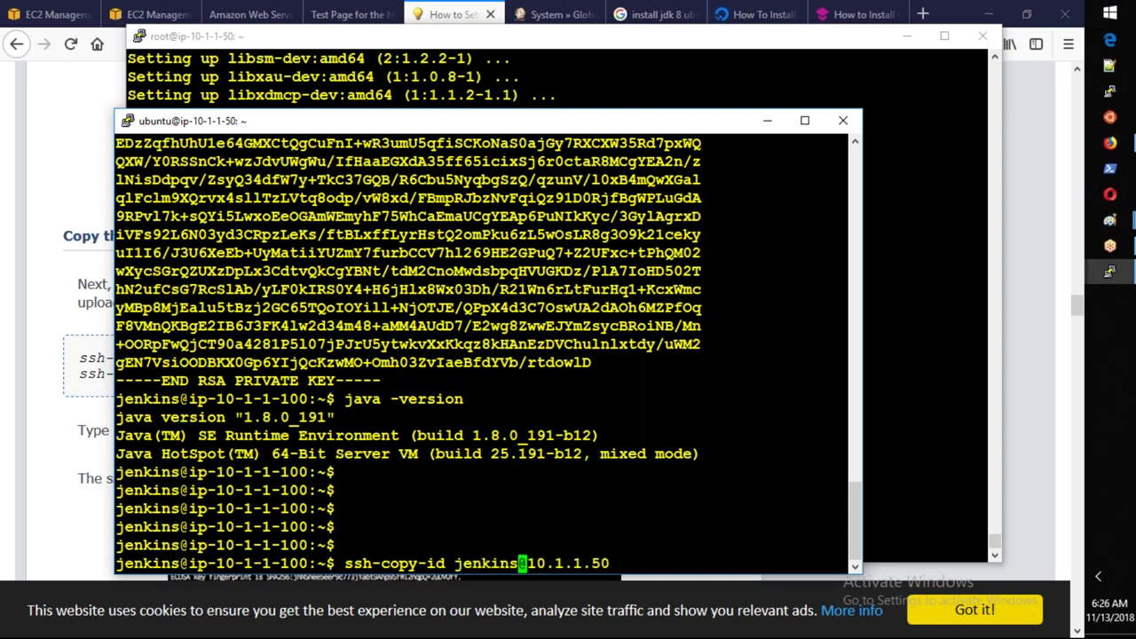
{"action": "key", "text": "Return"}
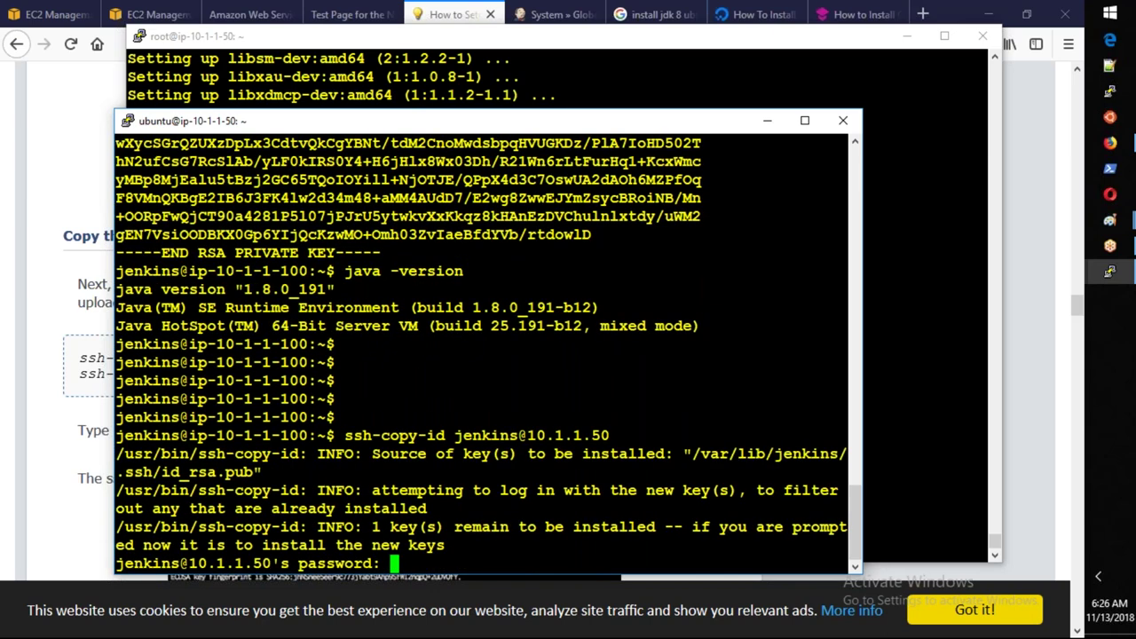
Enter the jenkins user's password twice; both attempts are refused, then return to the slave's root session.
{"action": "key", "text": "Return"}
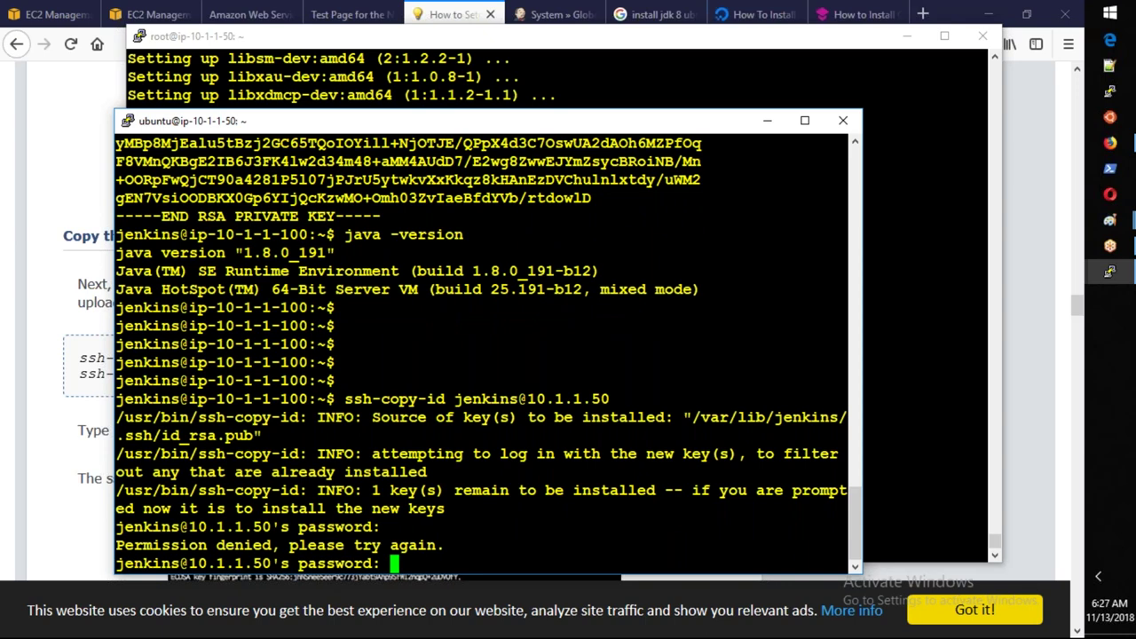
{"action": "key", "text": "Return"}
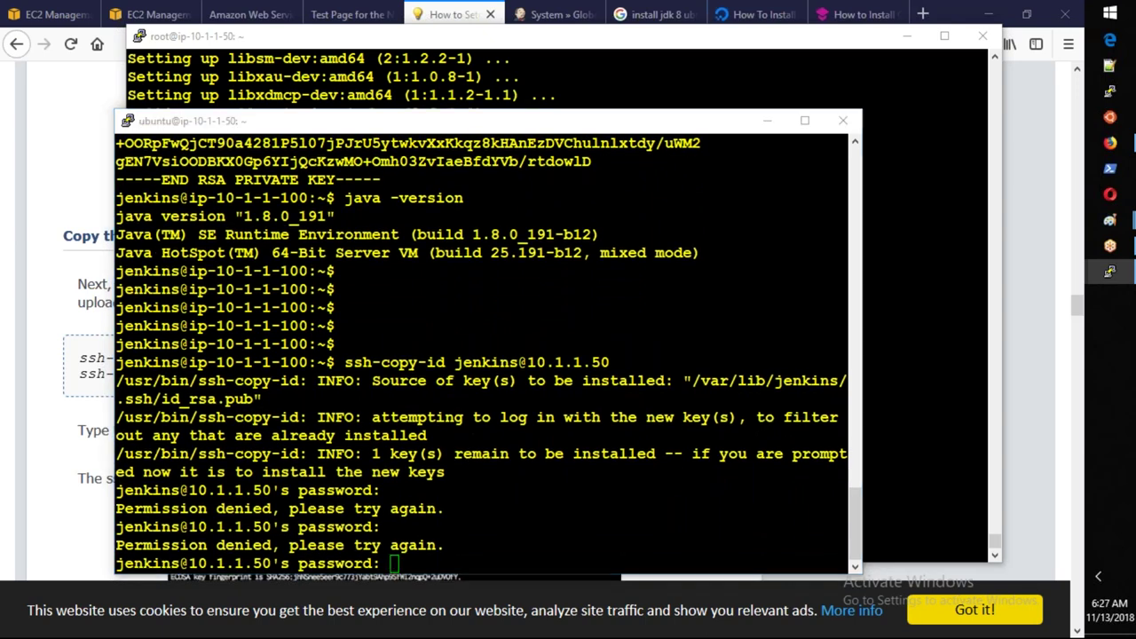
{"action": "key", "text": "alt+Tab"}
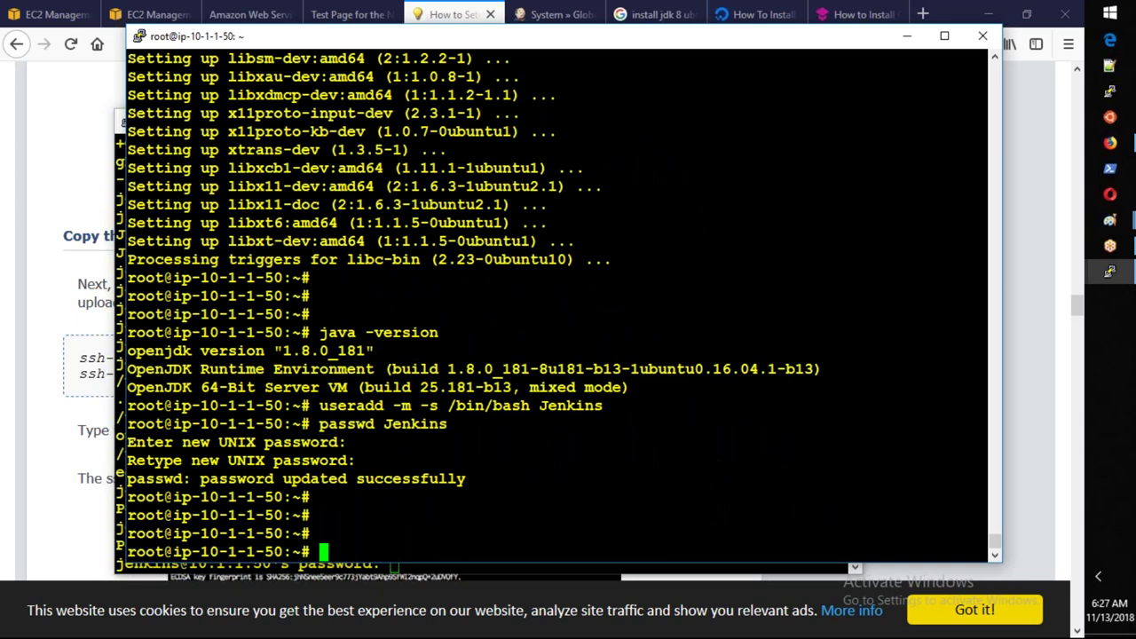
Rerun useradd to create a stray jjenkins user, then the lowercase jenkins user.
{"action": "key", "text": "Up"}
{"action": "key", "text": "Up"}
{"action": "key", "text": "Left"}
{"action": "key", "text": "Left"}
{"action": "key", "text": "Left"}
{"action": "key", "text": "Left"}
{"action": "key", "text": "Left"}
{"action": "key", "text": "Left"}
{"action": "key", "text": "BackSpace"}
{"action": "type", "text": "jj"}
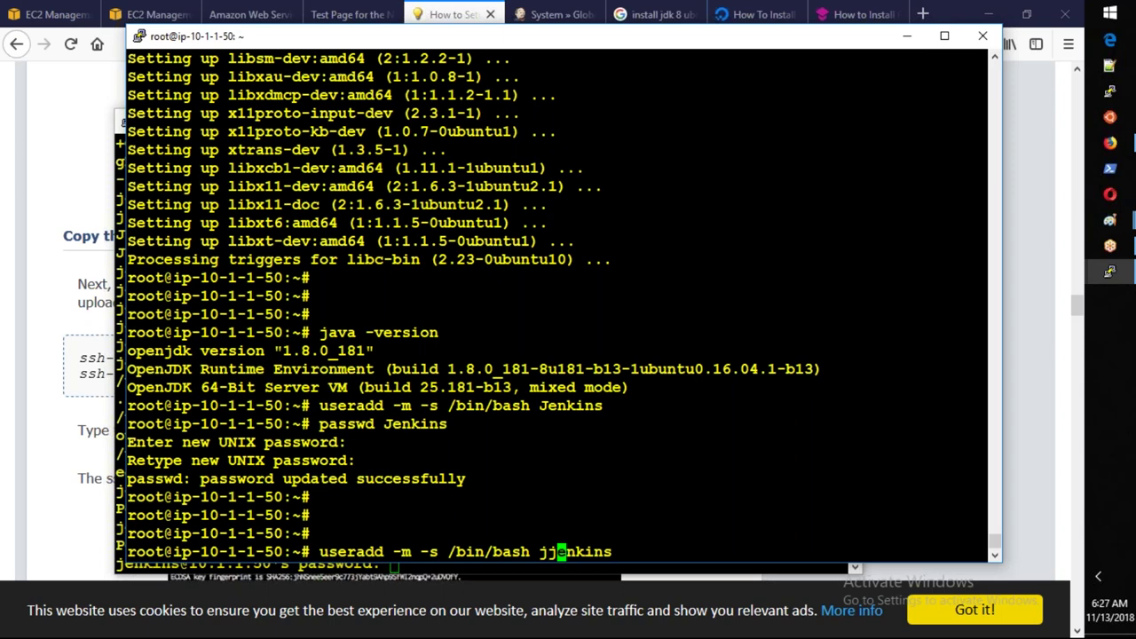
{"action": "key", "text": "Return"}
{"action": "key", "text": "Up"}
{"action": "key", "text": "Left"}
{"action": "key", "text": "Left"}
{"action": "key", "text": "Left"}
{"action": "key", "text": "Left"}
{"action": "key", "text": "Left"}
{"action": "key", "text": "Left"}
{"action": "key", "text": "Left"}
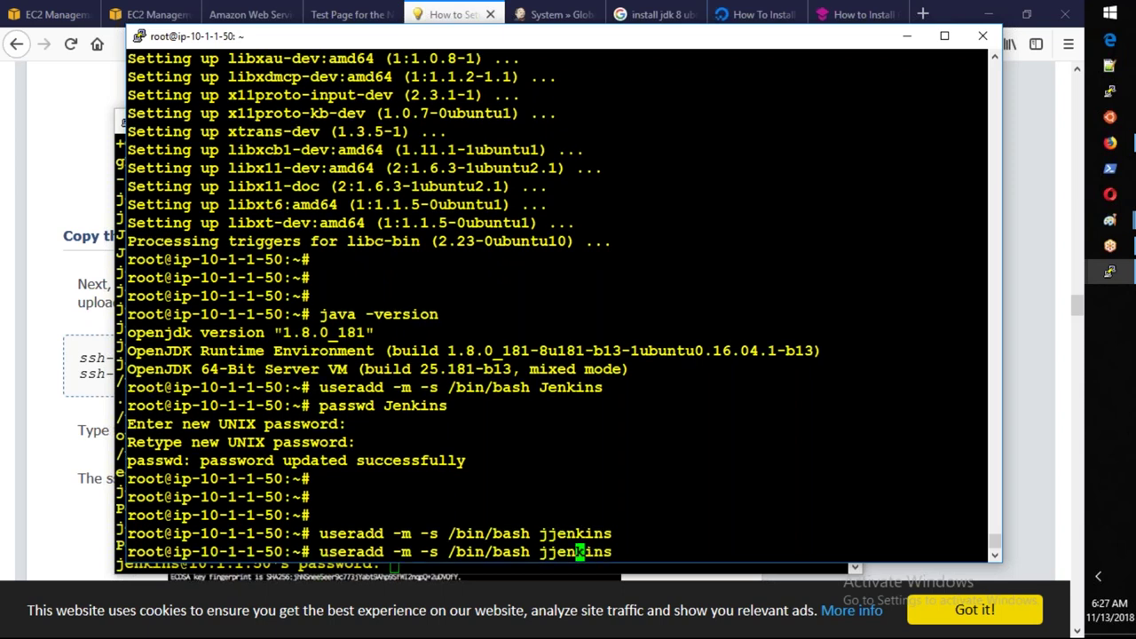
{"action": "key", "text": "BackSpace"}
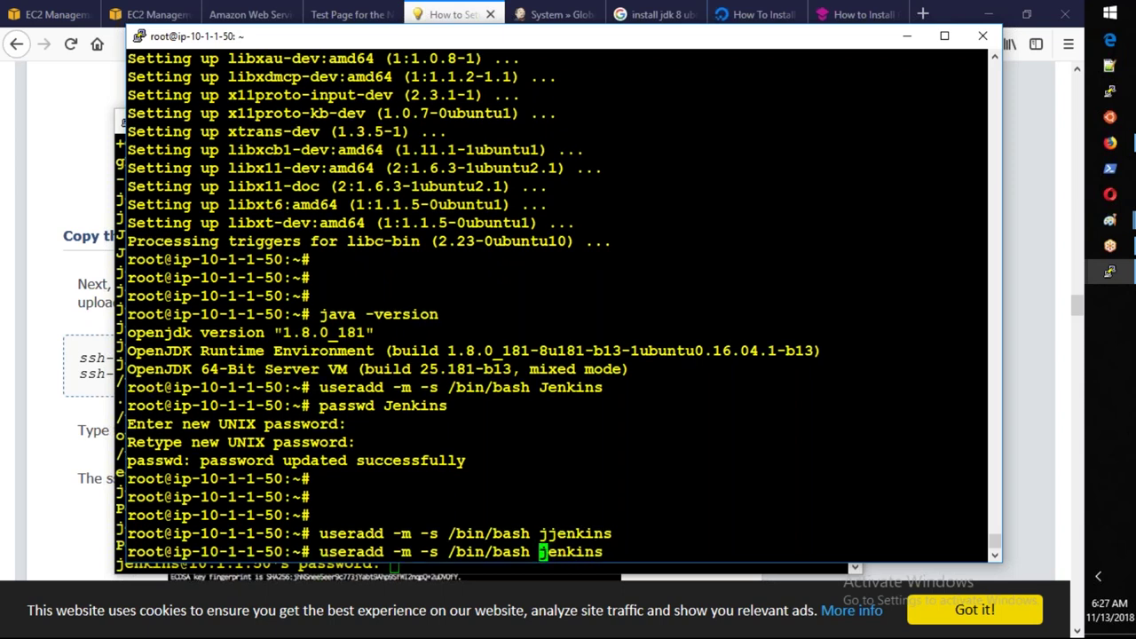
{"action": "key", "text": "Return"}
Set the jenkins user's password with passwd jenkins, entering it twice.
{"action": "type", "text": "passwd jenkins"}
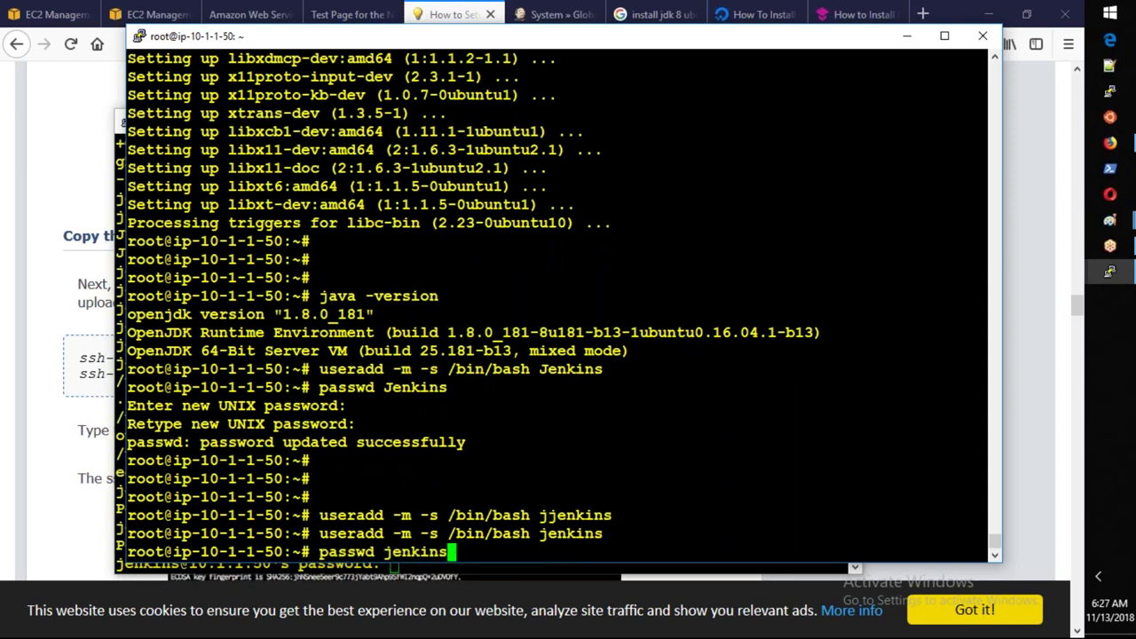
{"action": "key", "text": "Return"}
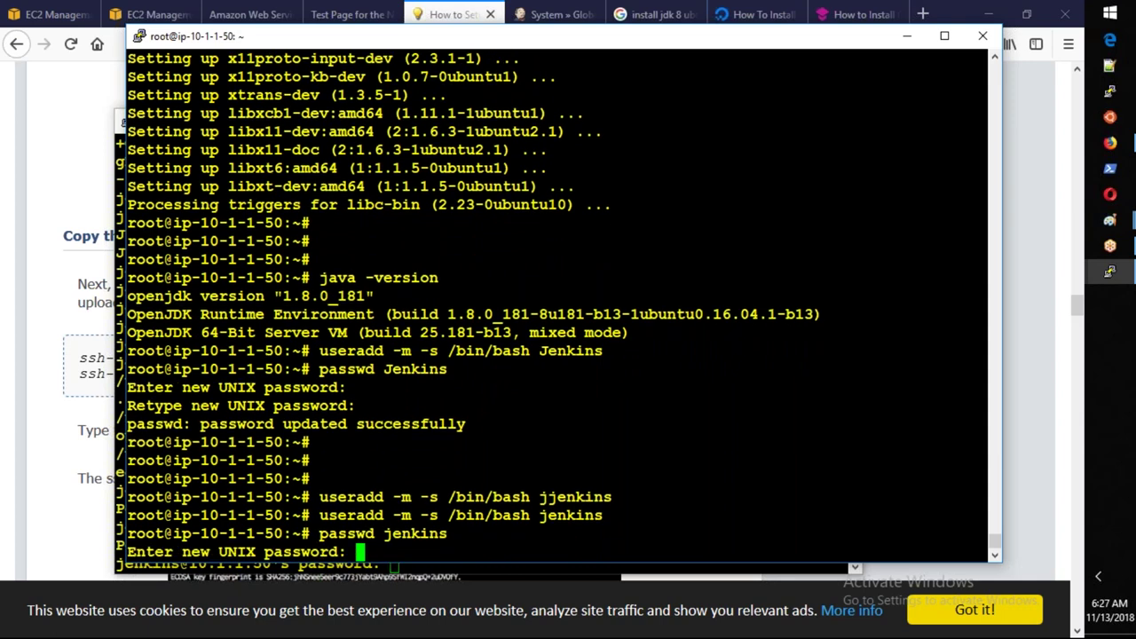
{"action": "key", "text": "Return"}
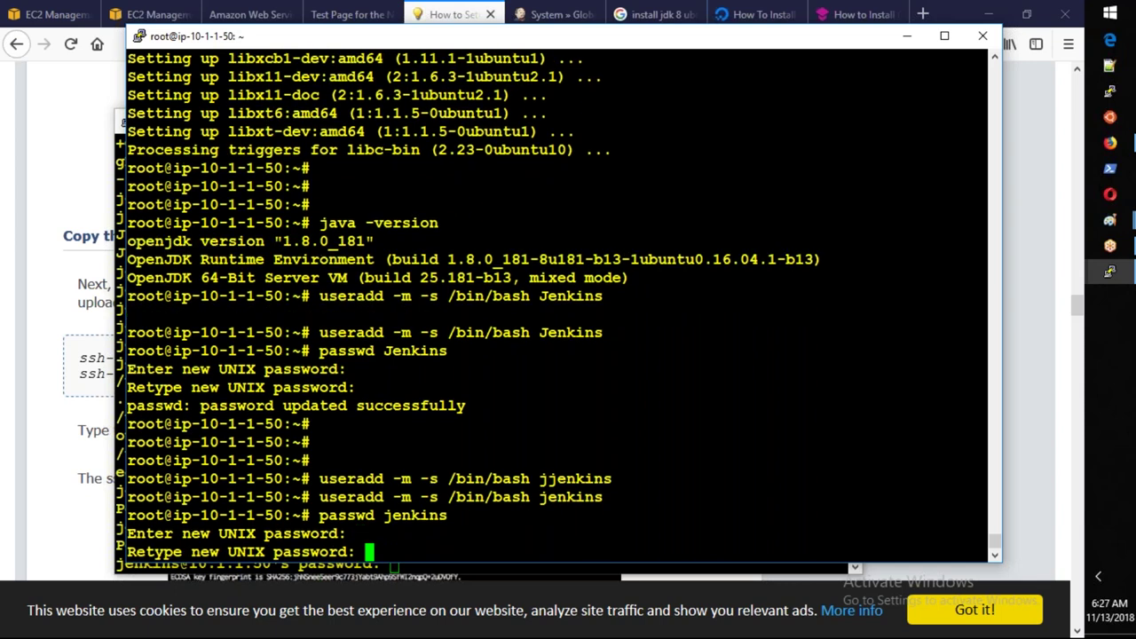
{"action": "key", "text": "Return"}
{"action": "key", "text": "alt+Tab"}
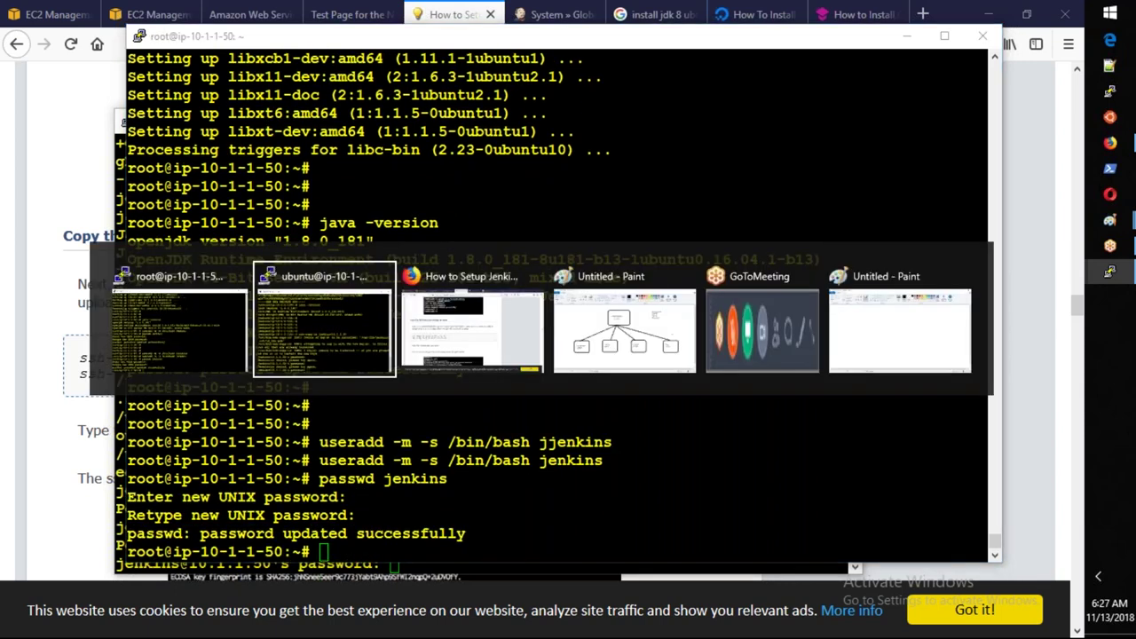
{"action": "key", "text": "Return"}
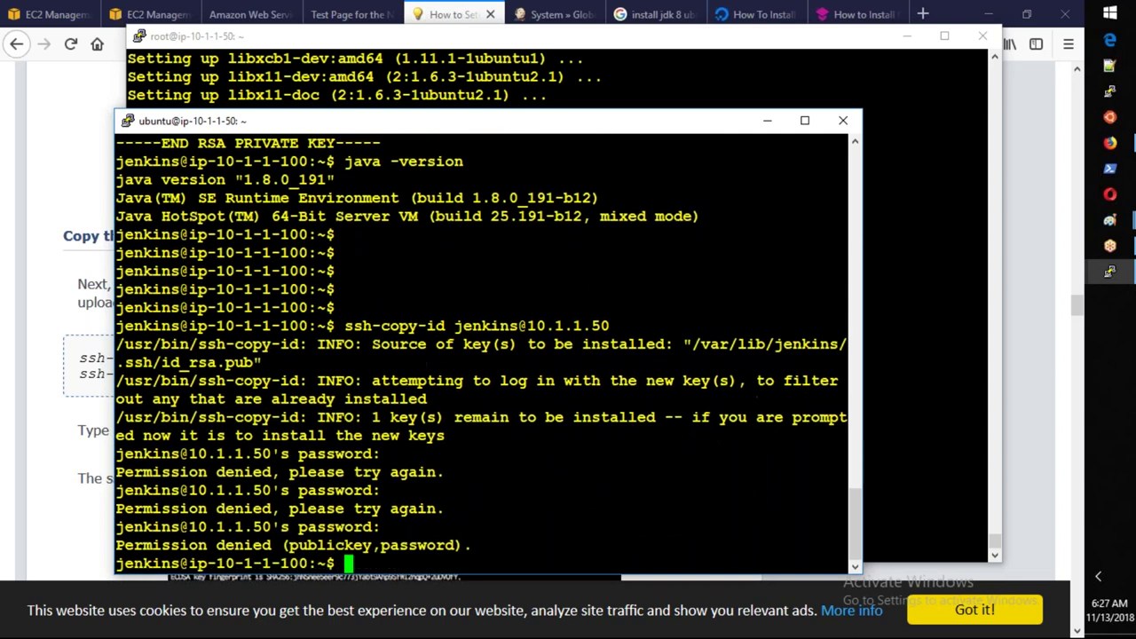
{"action": "key", "text": "Up"}
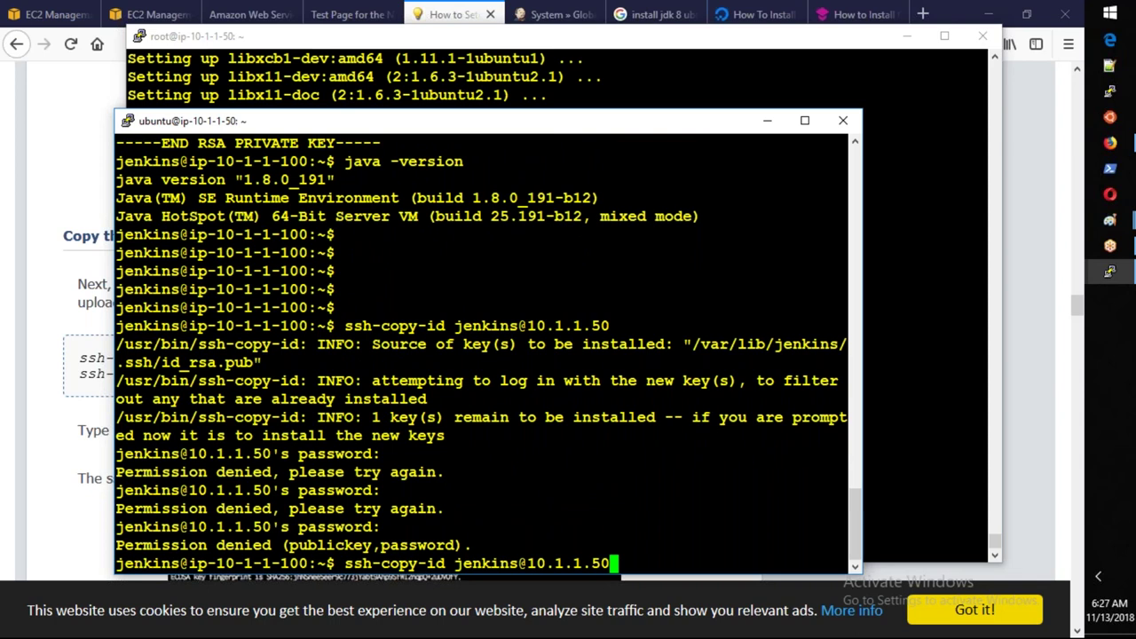
{"action": "key", "text": "Return"}
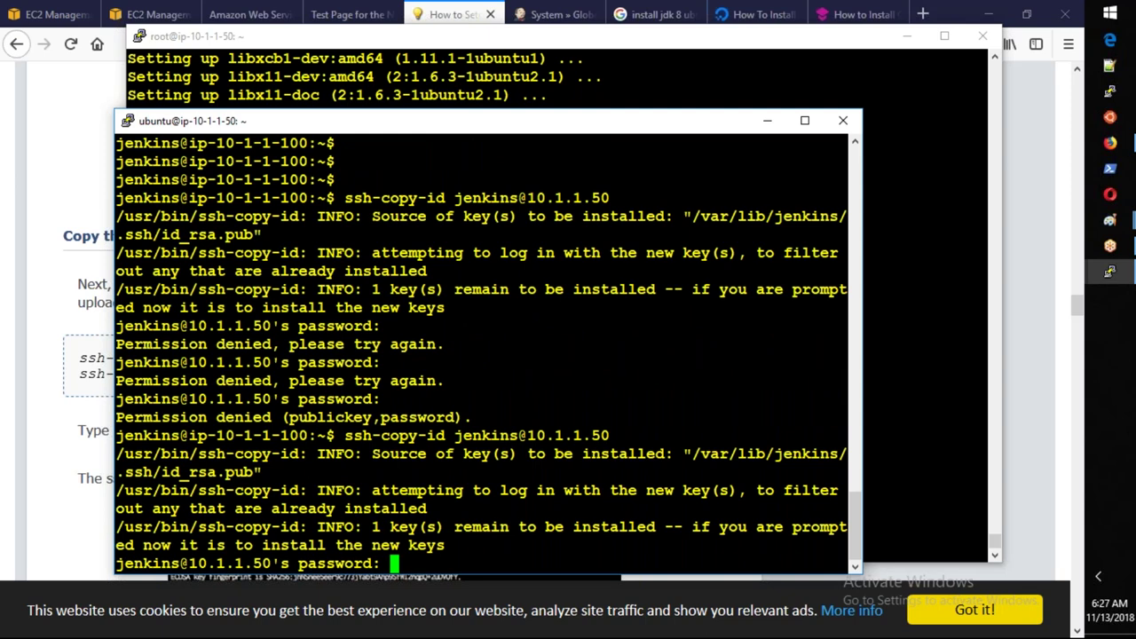
{"action": "key", "text": "Return"}
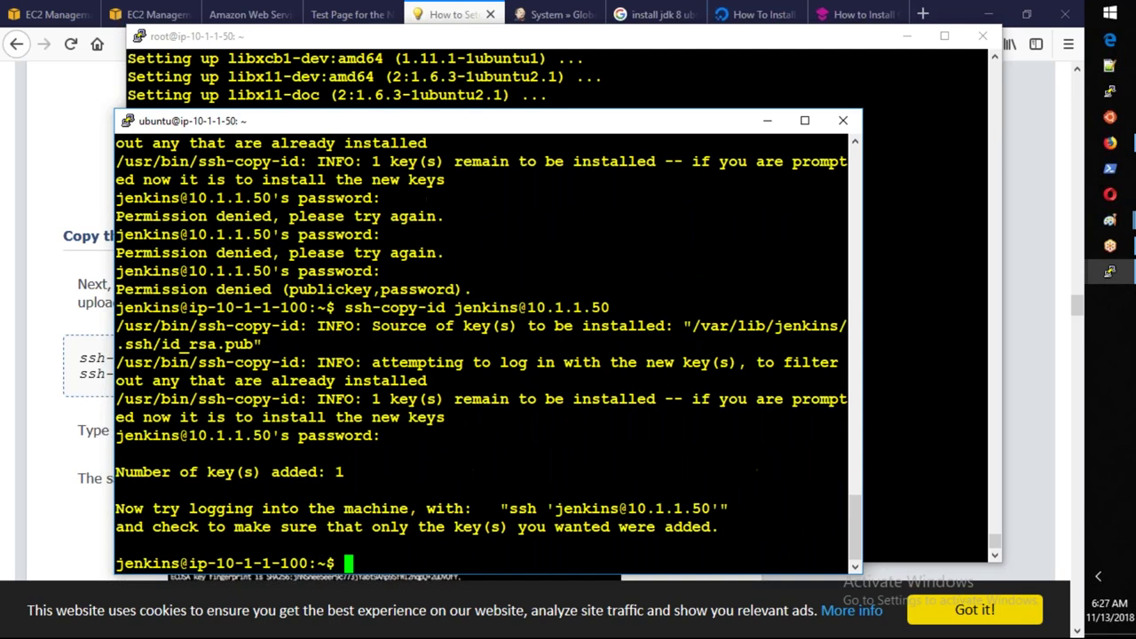
{"action": "key", "text": "Return"}
{"action": "key", "text": "Return"}
{"action": "key", "text": "Return"}
{"action": "type", "text": "ssh jenk"}
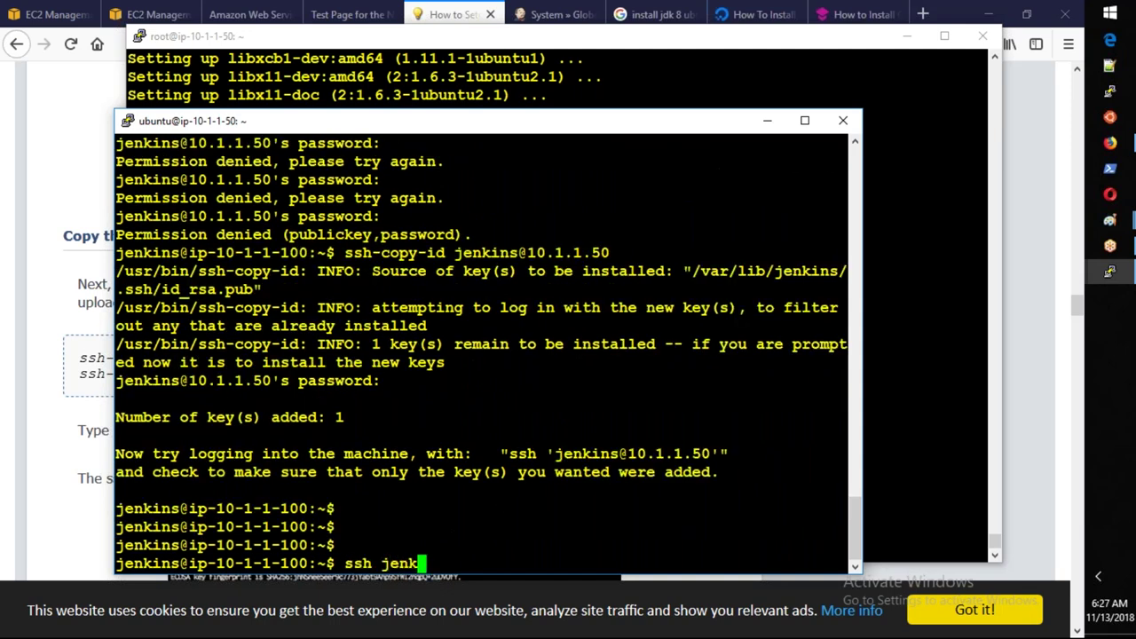
{"action": "type", "text": "ins@10.1.1.50"}
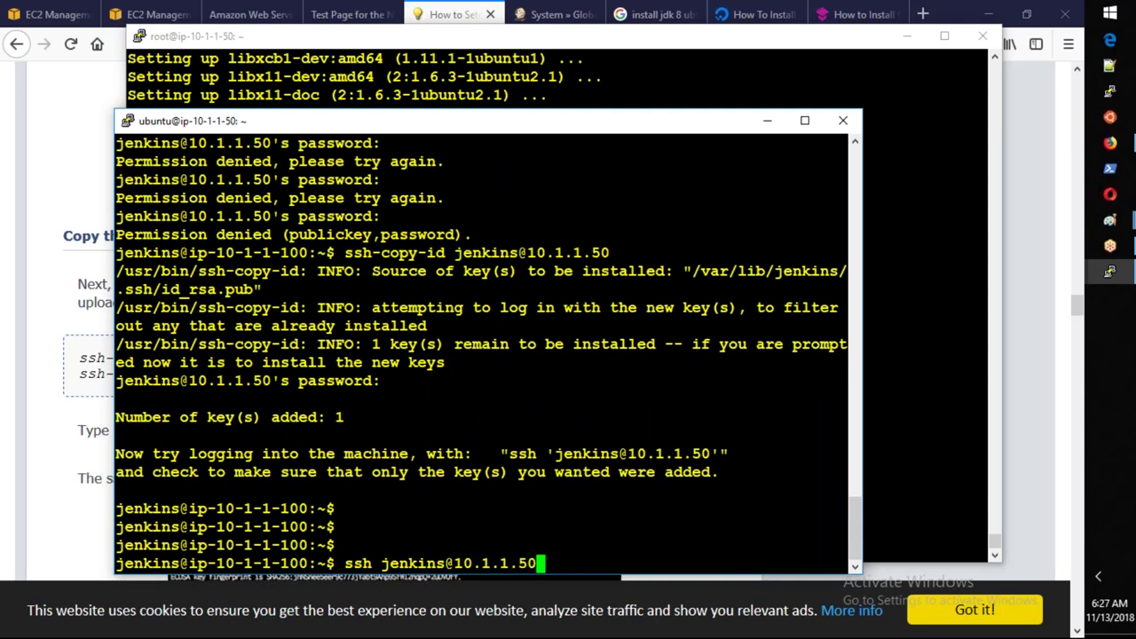
{"action": "key", "text": "Return"}
{"action": "type", "text": "exit"}
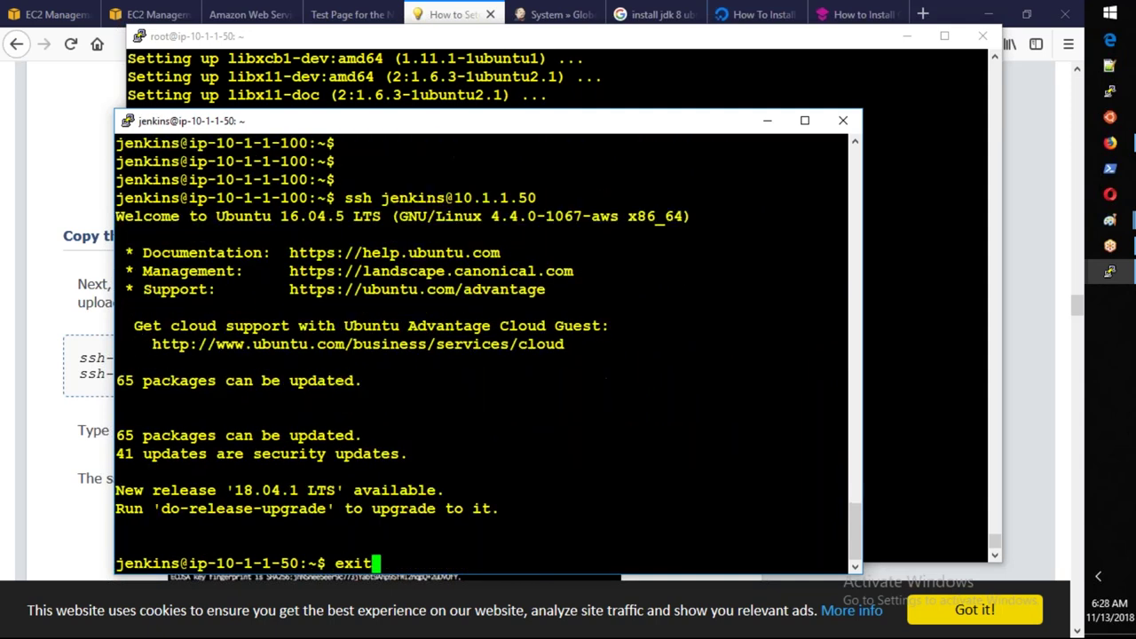
{"action": "key", "text": "Return"}
Scroll the tutorial page down to Step 4 - Add New Slave Nodes.
{"action": "key", "text": "alt+Tab"}
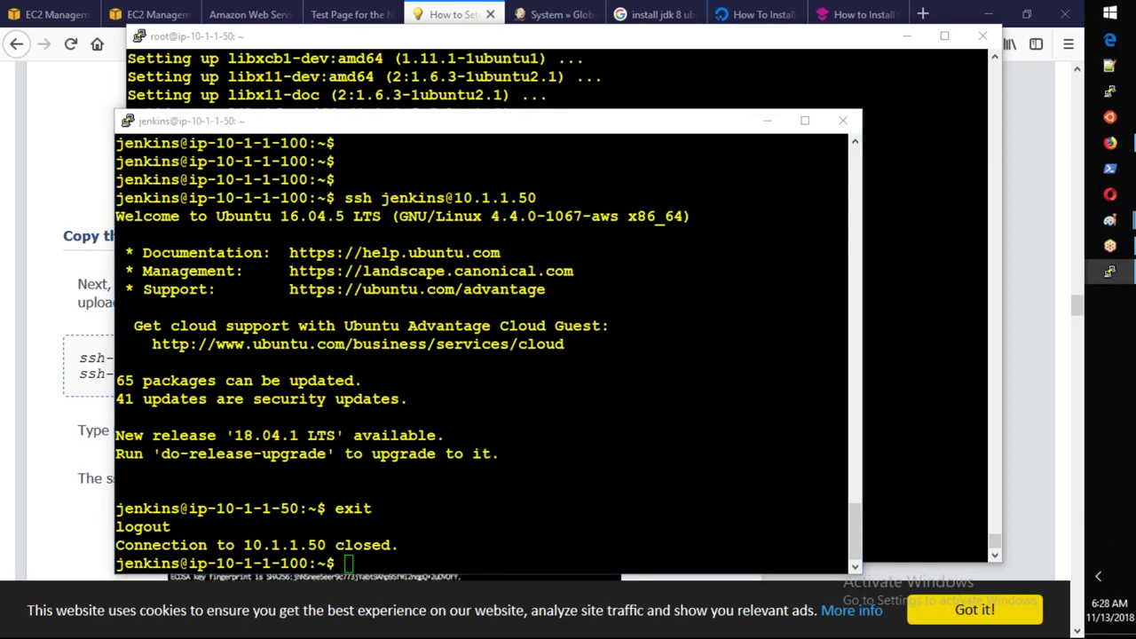
{"action": "left_click", "coordinate": [70, 545]}
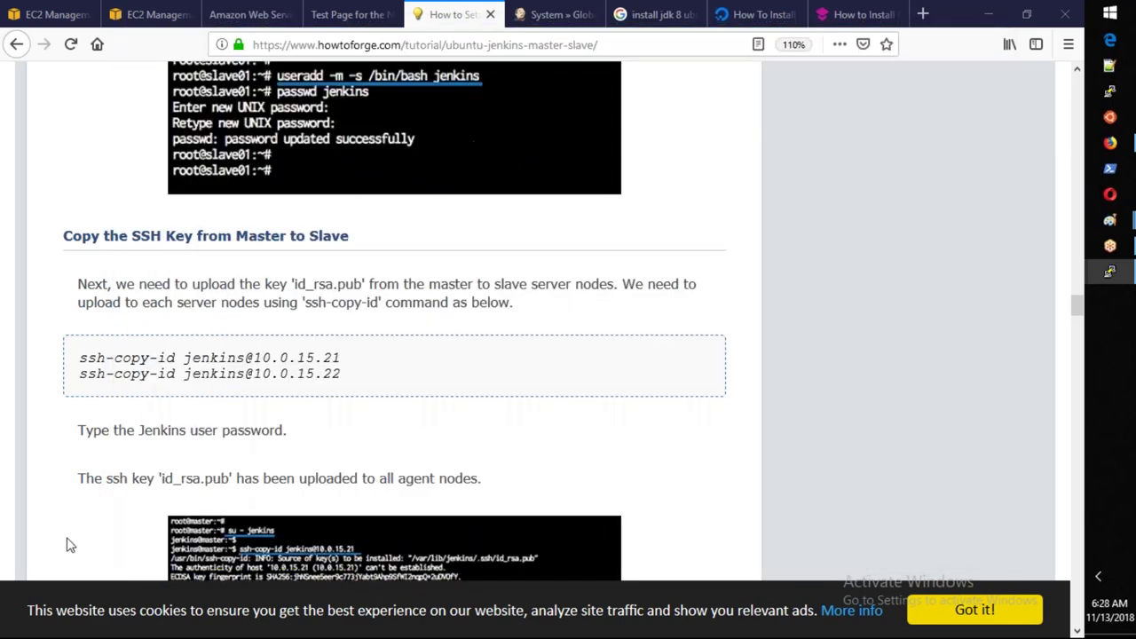
{"action": "key", "text": "alt+Tab"}
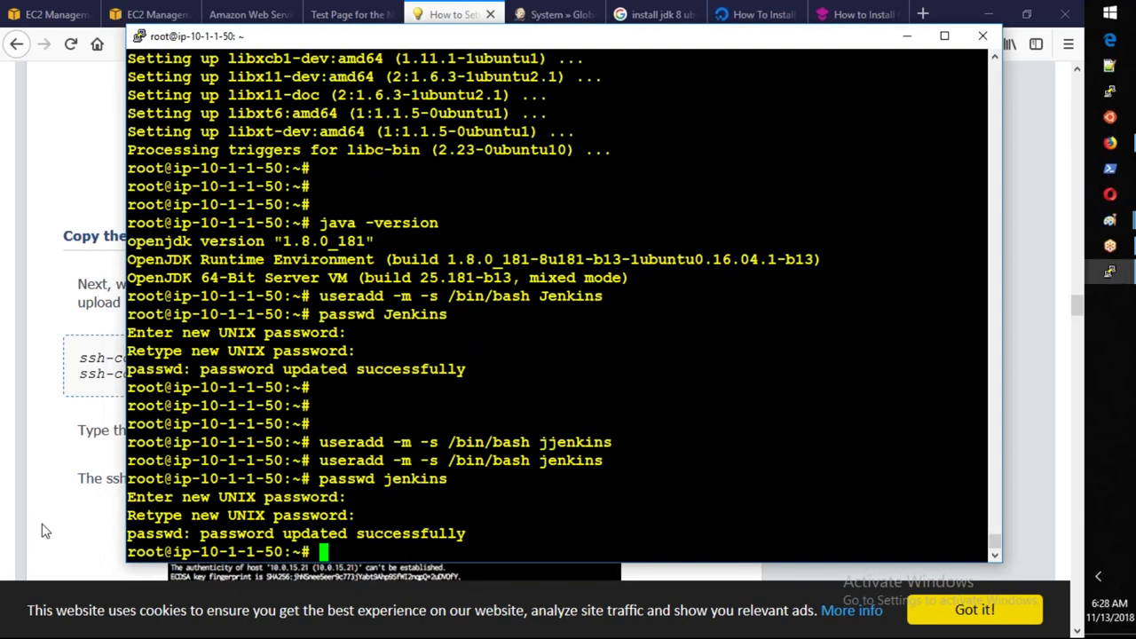
{"action": "left_click", "coordinate": [46, 531]}
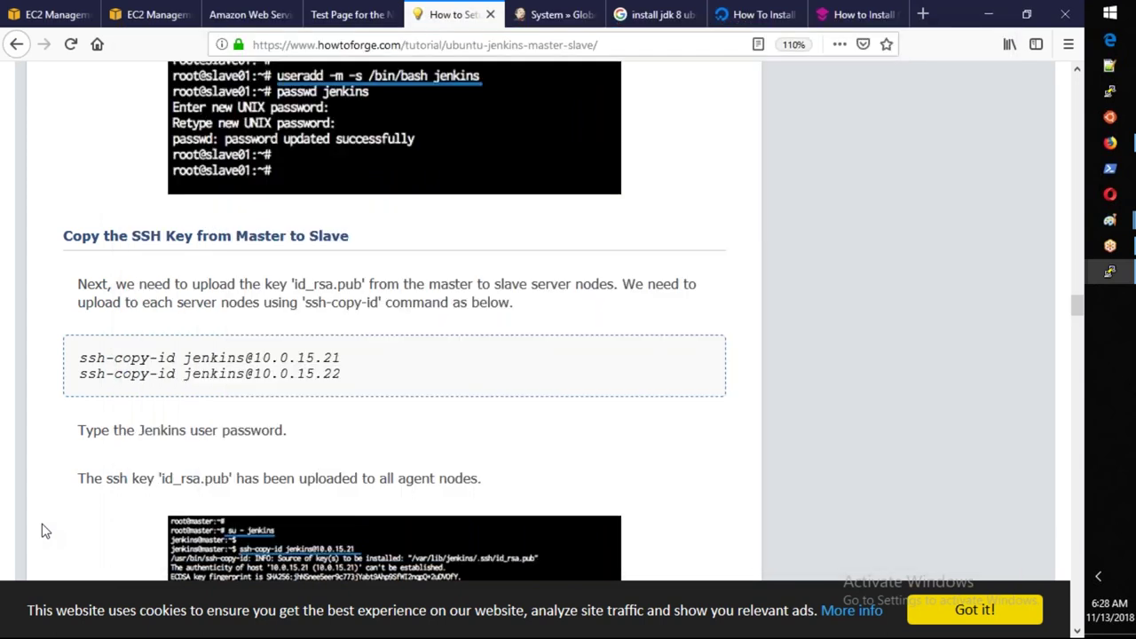
{"action": "scroll", "coordinate": [46, 530], "scroll_direction": "down", "scroll_amount": 10}
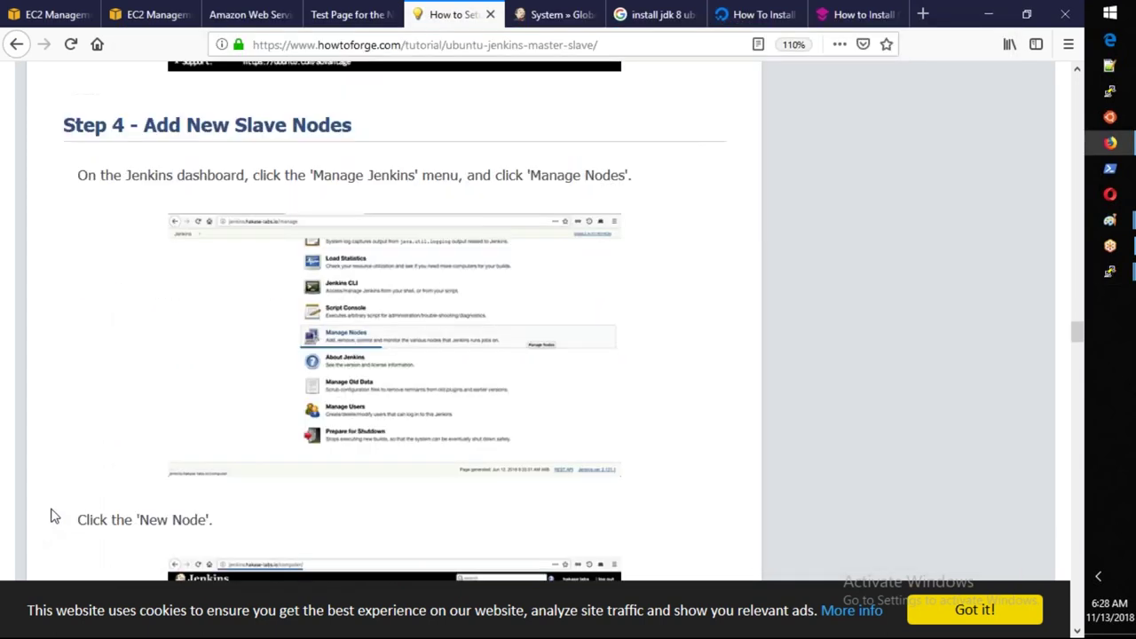
Go from the Jenkins dashboard through Manage Jenkins and Manage Nodes to the New Node form.
{"action": "left_click", "coordinate": [552, 17]}
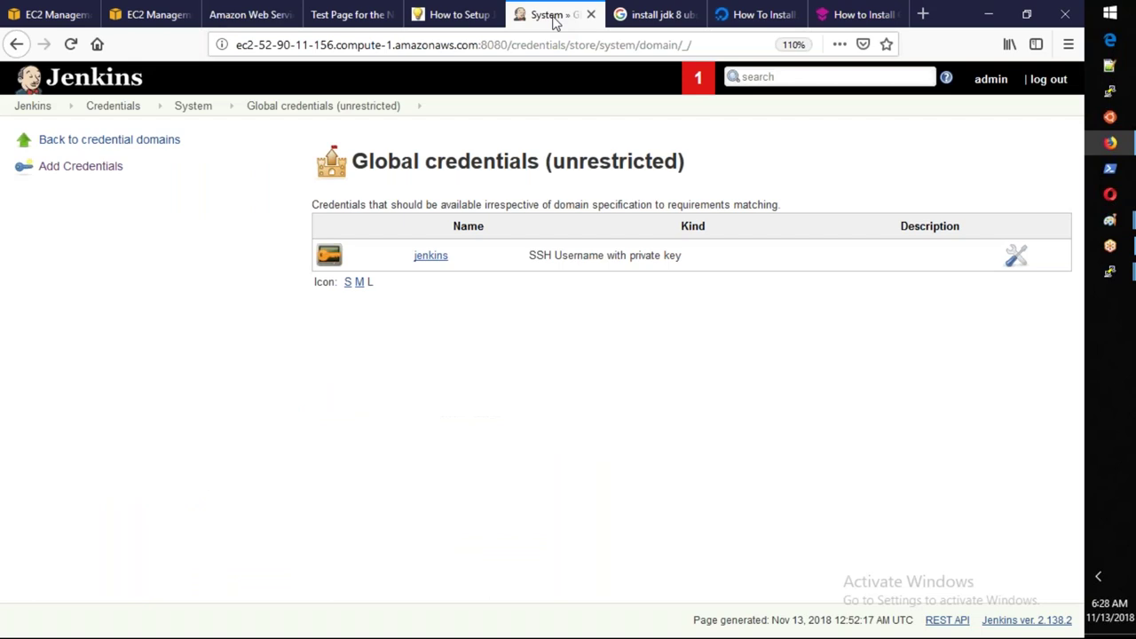
{"action": "left_click", "coordinate": [42, 109]}
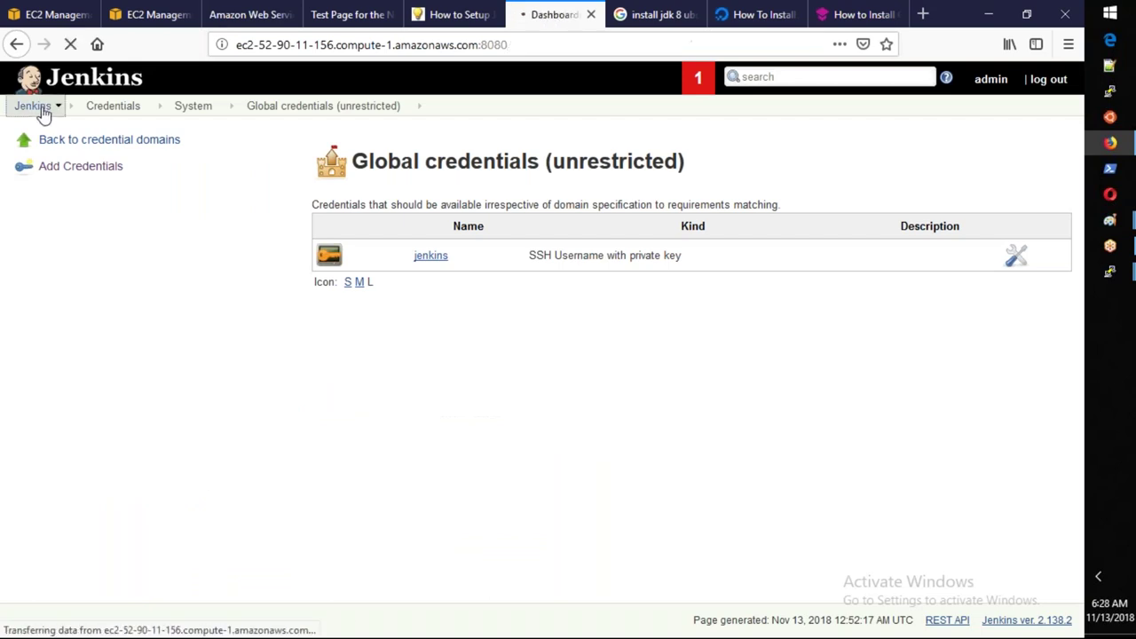
{"action": "left_click", "coordinate": [81, 219]}
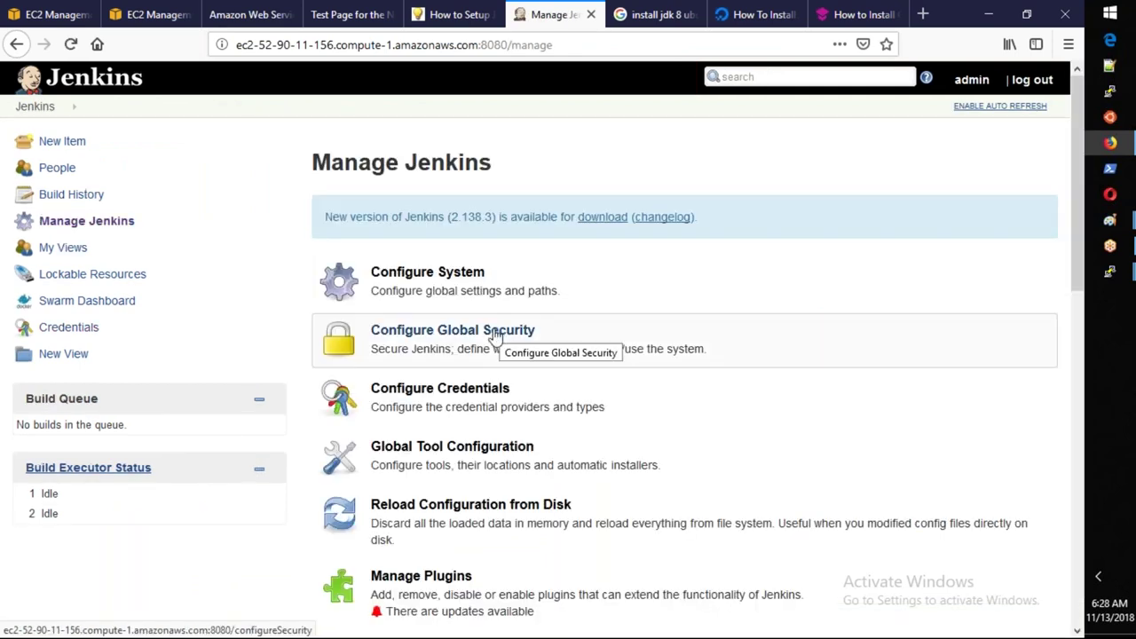
{"action": "scroll", "coordinate": [496, 335], "scroll_direction": "down", "scroll_amount": 1}
{"action": "scroll", "coordinate": [496, 335], "scroll_direction": "down", "scroll_amount": 10}
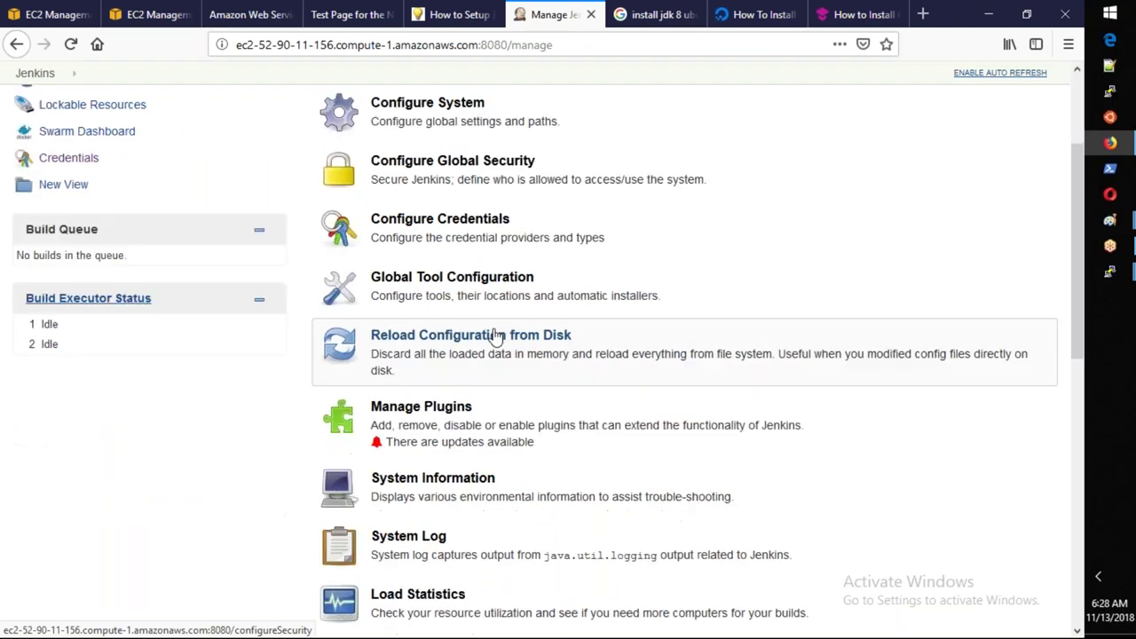
{"action": "scroll", "coordinate": [496, 335], "scroll_direction": "down", "scroll_amount": 6}
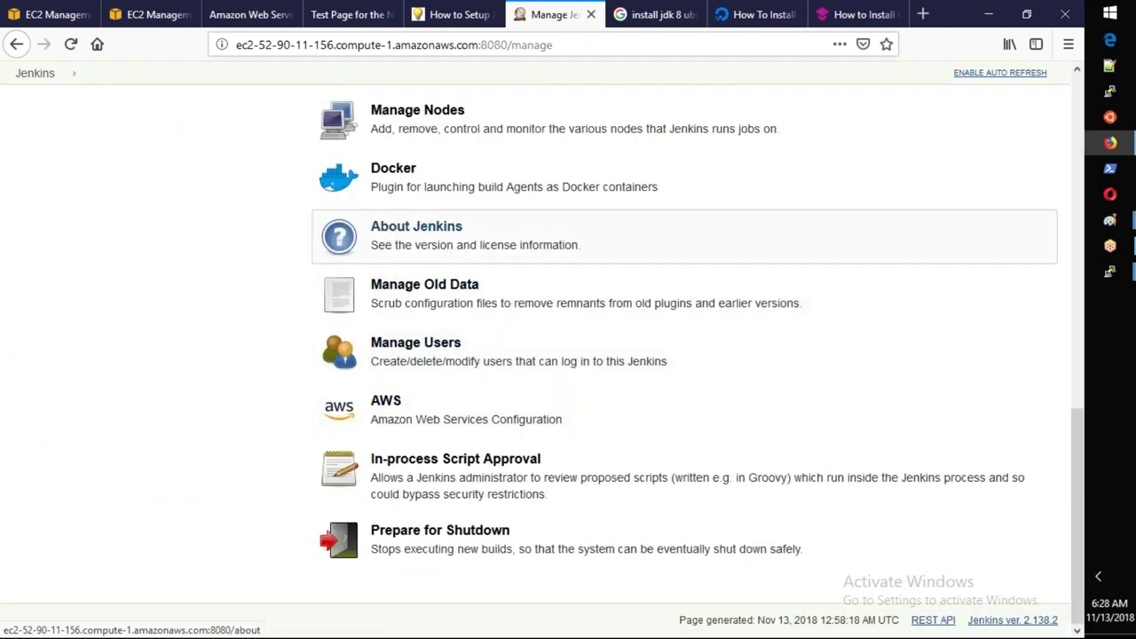
{"action": "left_click", "coordinate": [440, 129]}
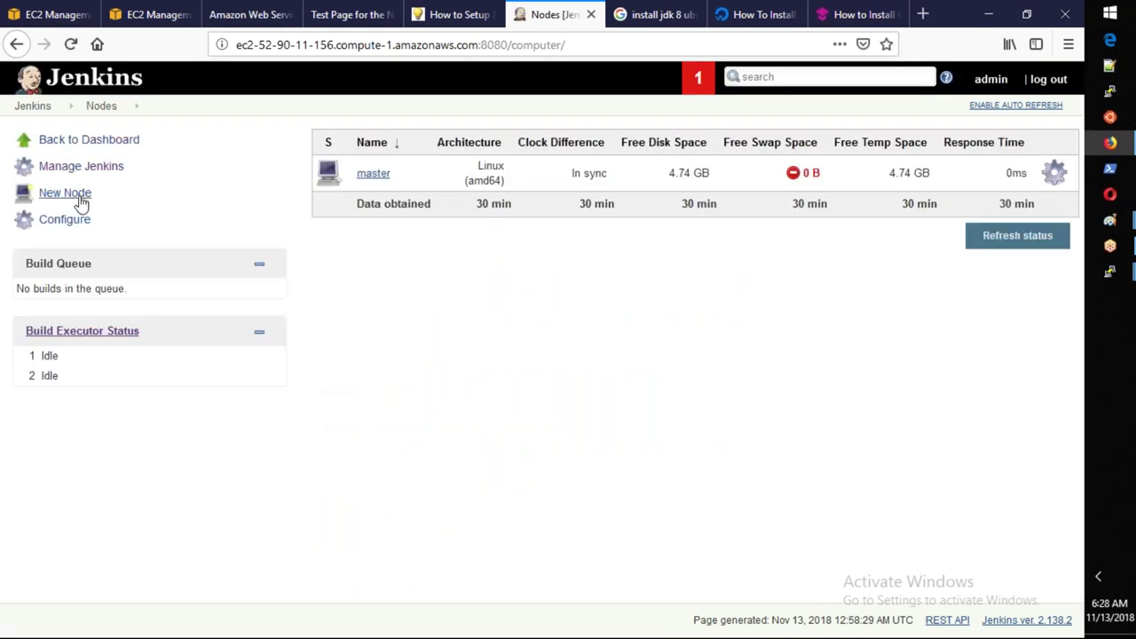
{"action": "left_click", "coordinate": [81, 203]}
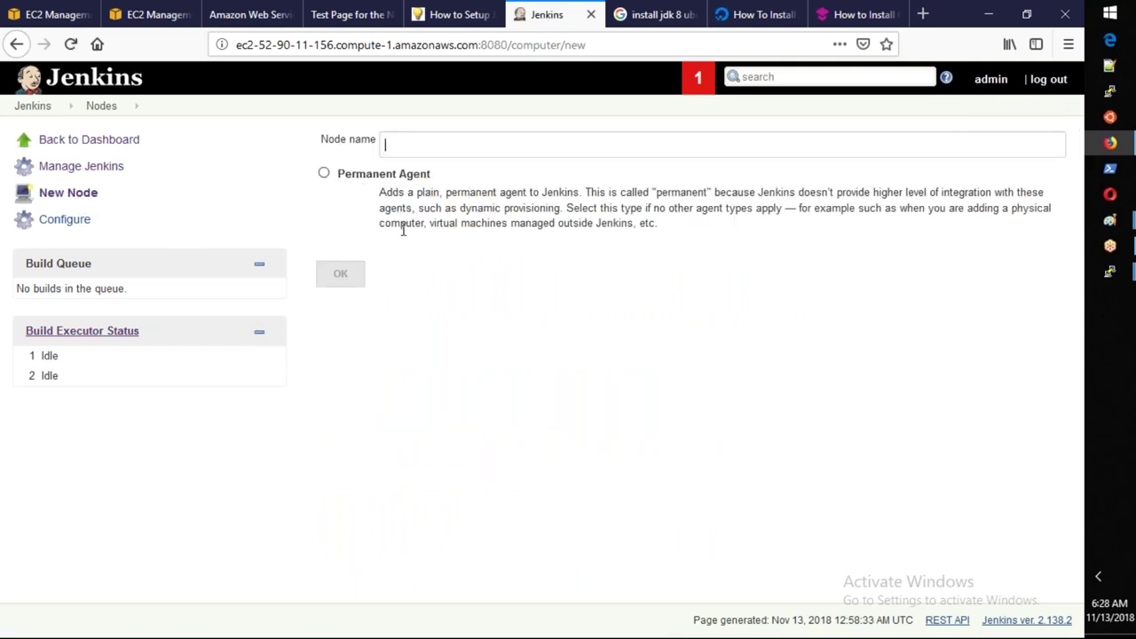
Create a new Permanent Agent node named 10.1.1.50.
{"action": "left_click", "coordinate": [324, 174]}
{"action": "left_click", "coordinate": [426, 152]}
{"action": "type", "text": "10.1.1.50"}
{"action": "left_click", "coordinate": [341, 284]}
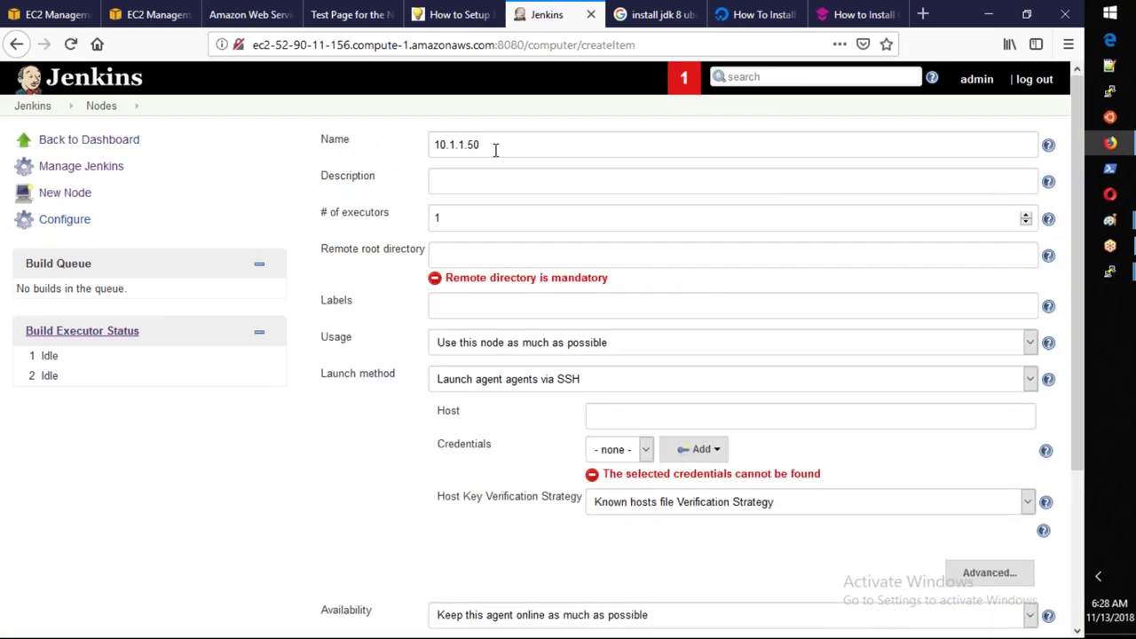
Set the node's number of executors to 2.
{"action": "left_click_drag", "start_coordinate": [505, 145], "coordinate": [431, 144]}
{"action": "left_click", "coordinate": [499, 184]}
{"action": "left_click_drag", "start_coordinate": [491, 219], "coordinate": [430, 223]}
{"action": "type", "text": "2"}
{"action": "left_click", "coordinate": [452, 245]}
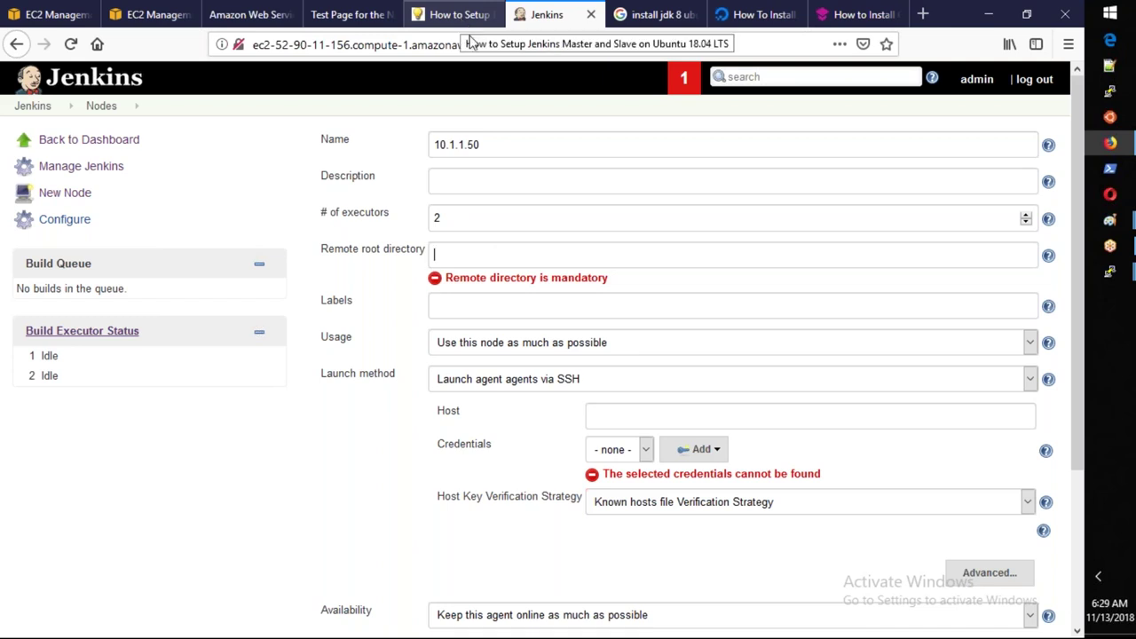
Set remote root directory /home/jenkins and label Salvenode1, following the tutorial's node details.
{"action": "scroll", "coordinate": [487, 55], "scroll_direction": "down", "scroll_amount": 1}
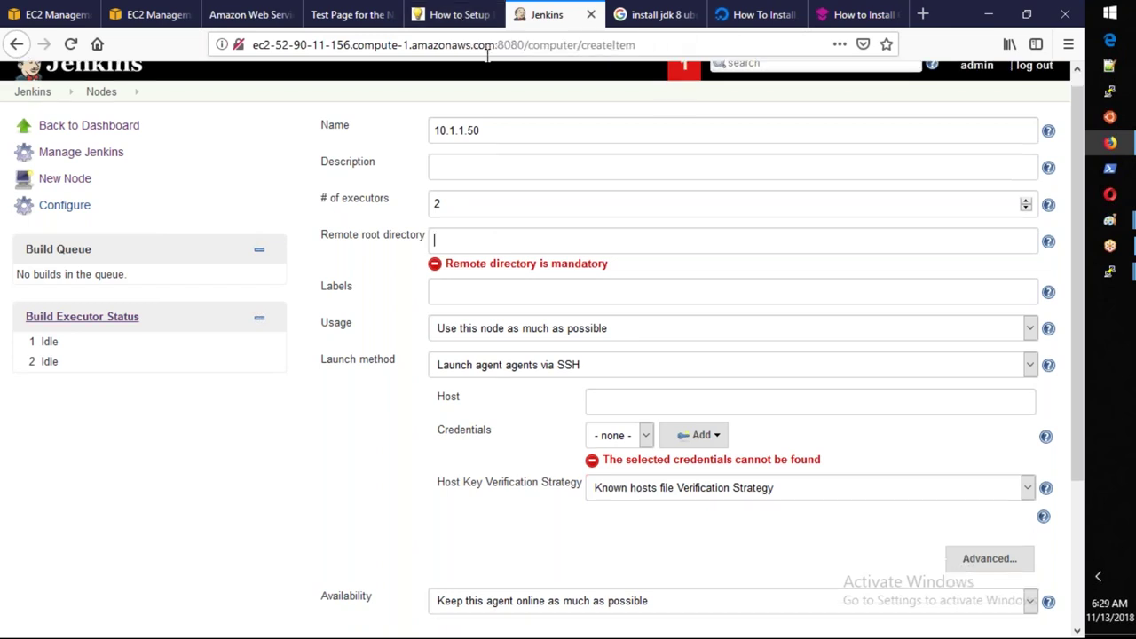
{"action": "left_click", "coordinate": [463, 21]}
{"action": "scroll", "coordinate": [462, 329], "scroll_direction": "down", "scroll_amount": 3}
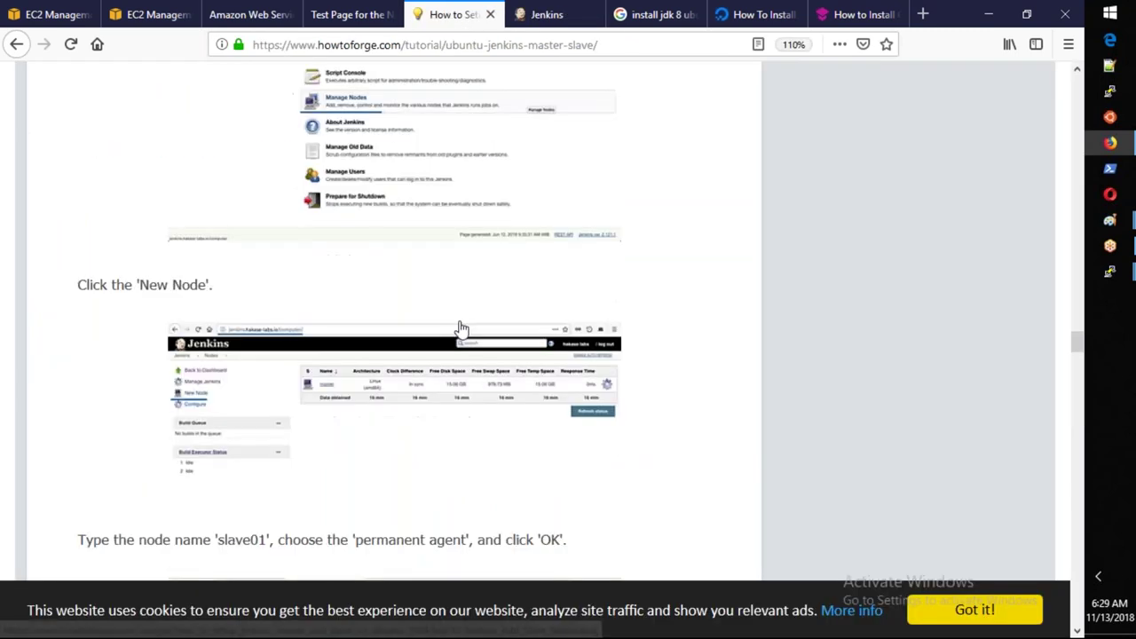
{"action": "scroll", "coordinate": [462, 329], "scroll_direction": "down", "scroll_amount": 8}
{"action": "left_click_drag", "start_coordinate": [333, 253], "coordinate": [239, 257]}
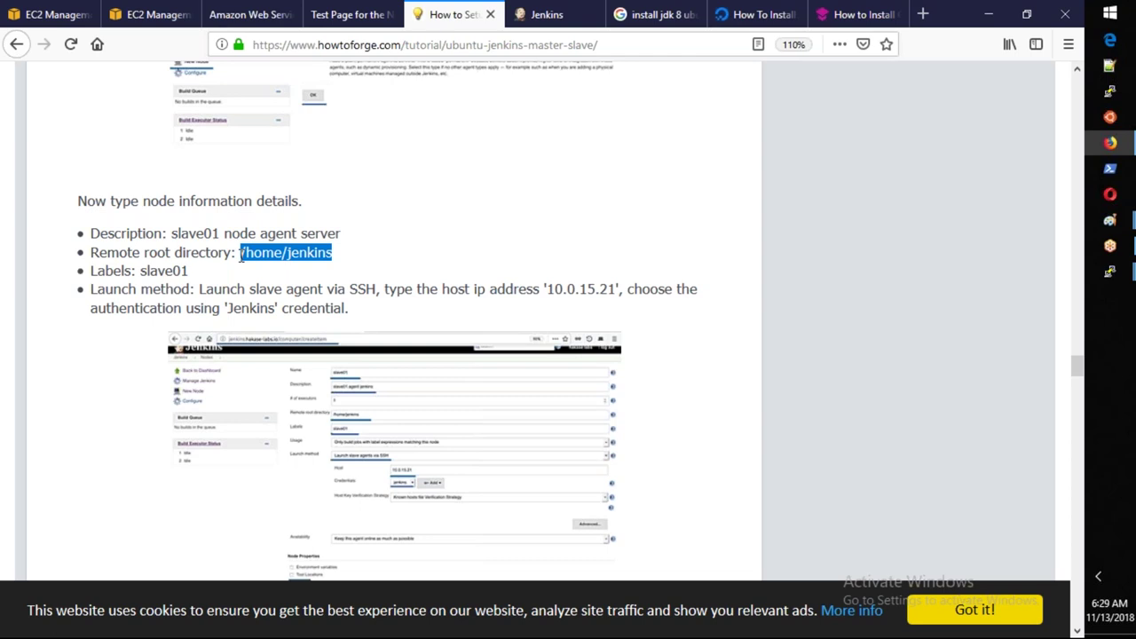
{"action": "left_click", "coordinate": [526, 25]}
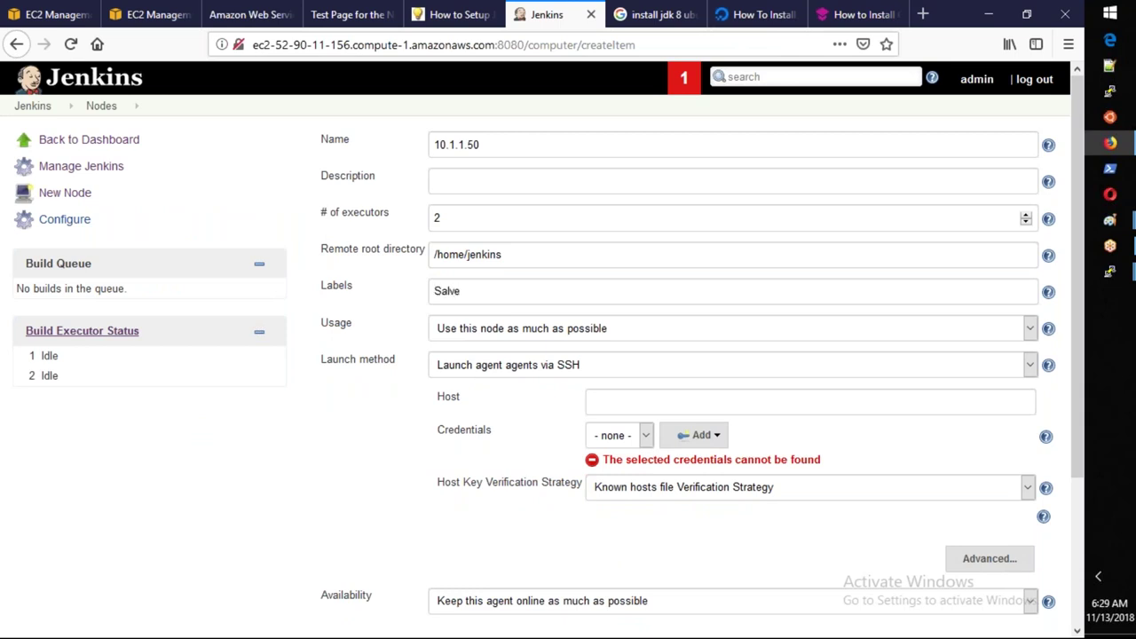
{"action": "type", "text": "od"}
{"action": "mouse_move", "coordinate": [1113, 284]}
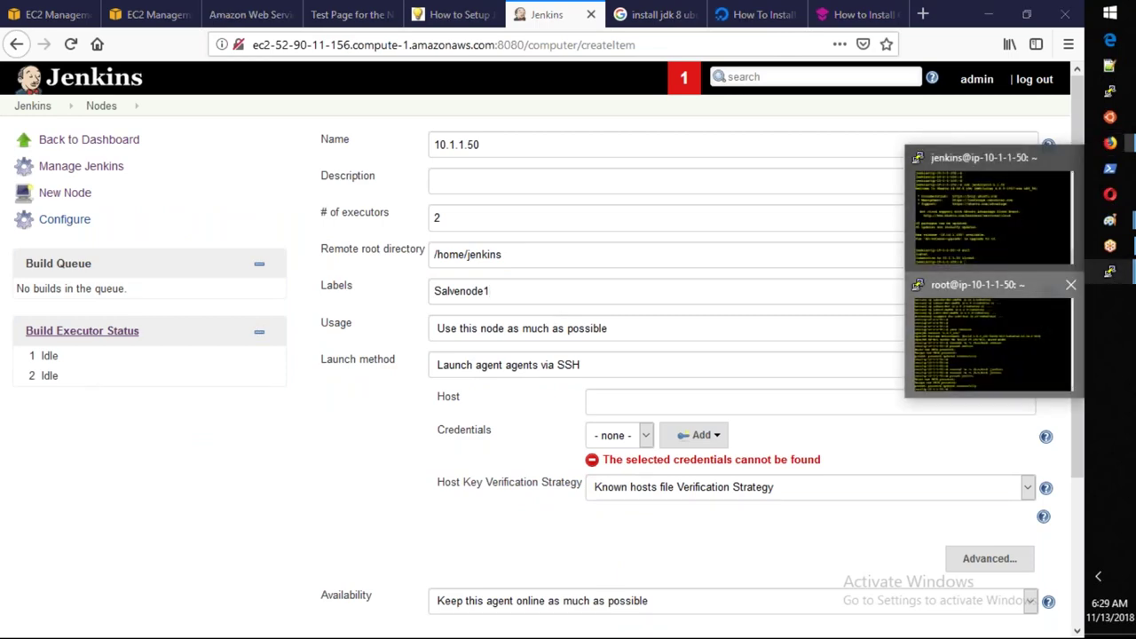
{"action": "left_click", "coordinate": [1111, 277]}
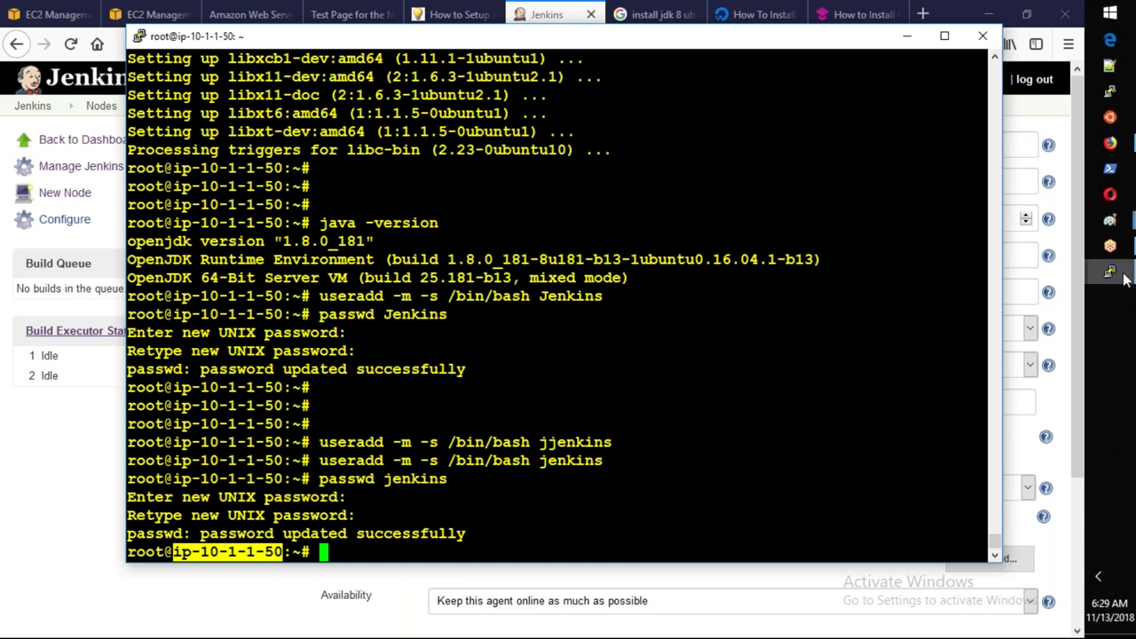
Ping ip-10-1-1-50 from the master, then rename the Jenkins node to ip-10-1-1-50.
{"action": "left_click", "coordinate": [1124, 279]}
{"action": "type", "text": "ping ip-10-1-1-50"}
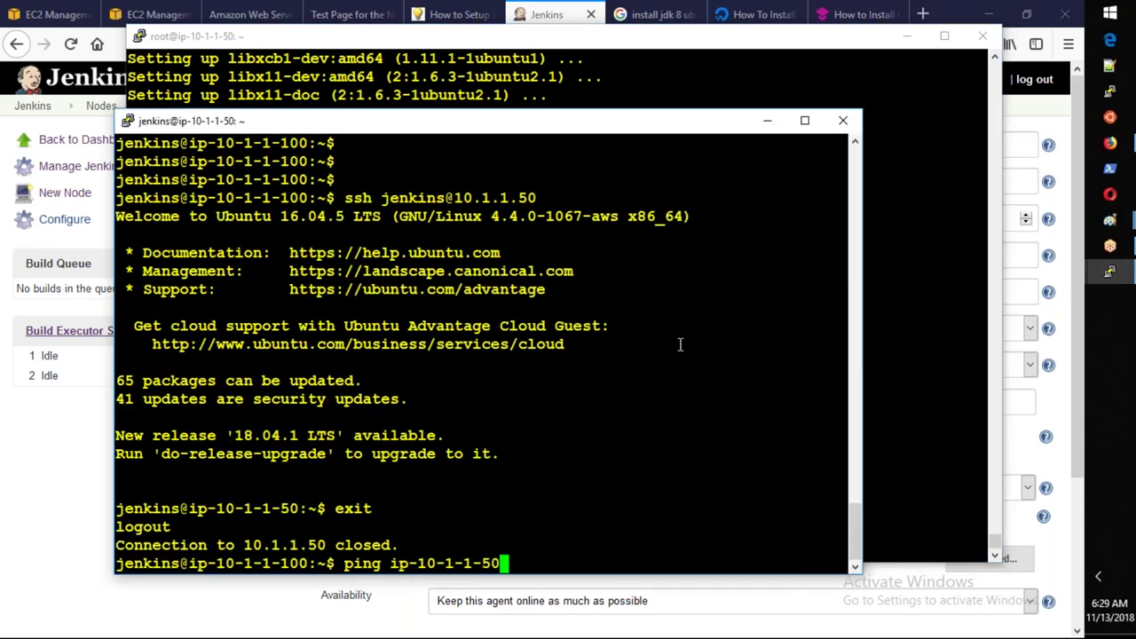
{"action": "key", "text": "Return"}
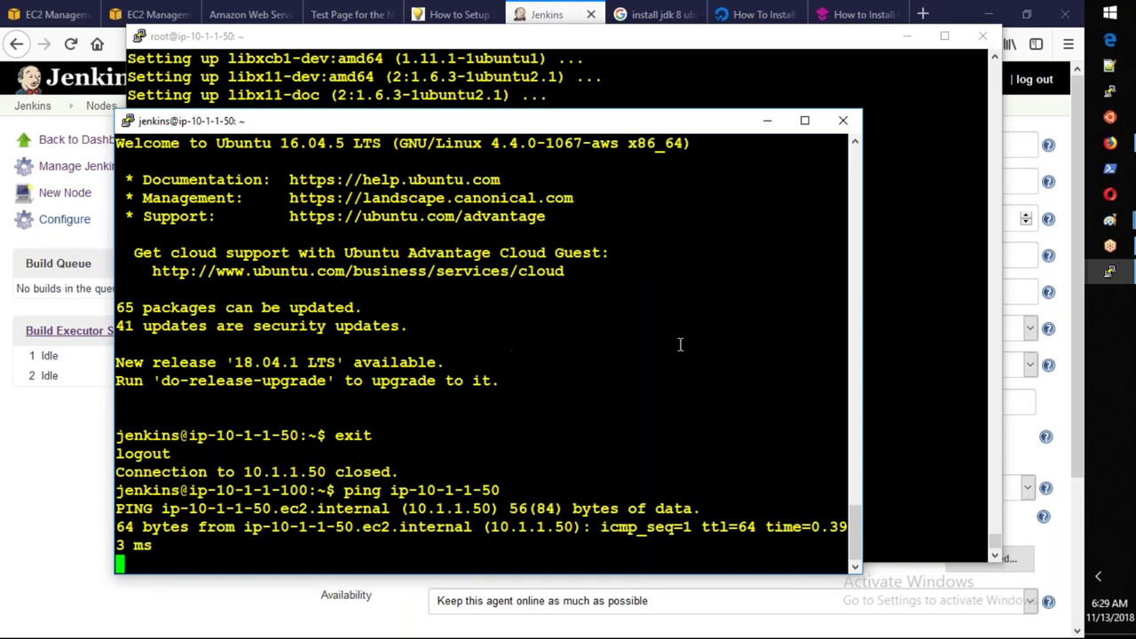
{"action": "left_click", "coordinate": [9, 495]}
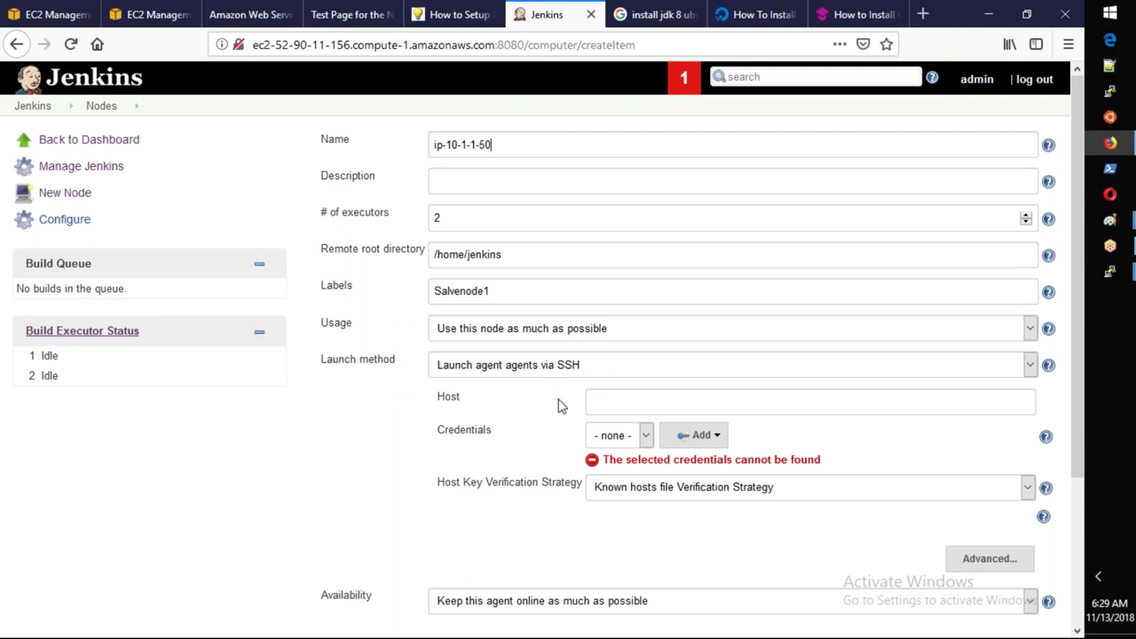
{"action": "left_click", "coordinate": [627, 435]}
Choose the jenkins credential, check the tutorial's settings, and save node ip-10-1-1-50.
{"action": "left_click", "coordinate": [615, 477]}
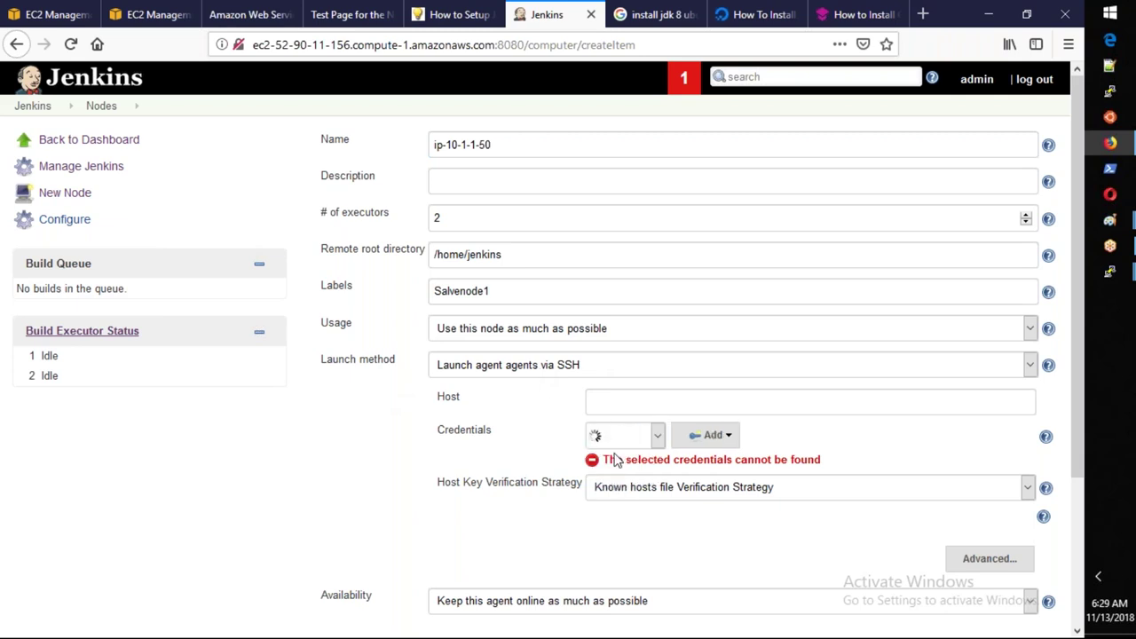
{"action": "left_click", "coordinate": [435, 20]}
{"action": "scroll", "coordinate": [621, 477], "scroll_direction": "down", "scroll_amount": 1}
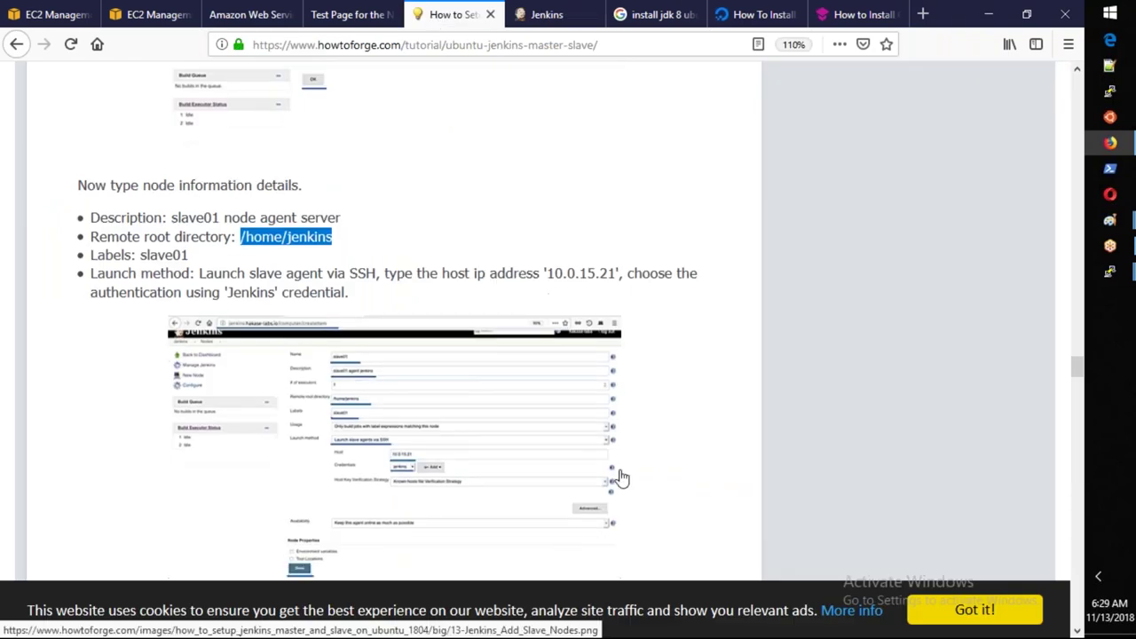
{"action": "scroll", "coordinate": [621, 478], "scroll_direction": "down", "scroll_amount": 2}
{"action": "scroll", "coordinate": [439, 265], "scroll_direction": "down", "scroll_amount": 1}
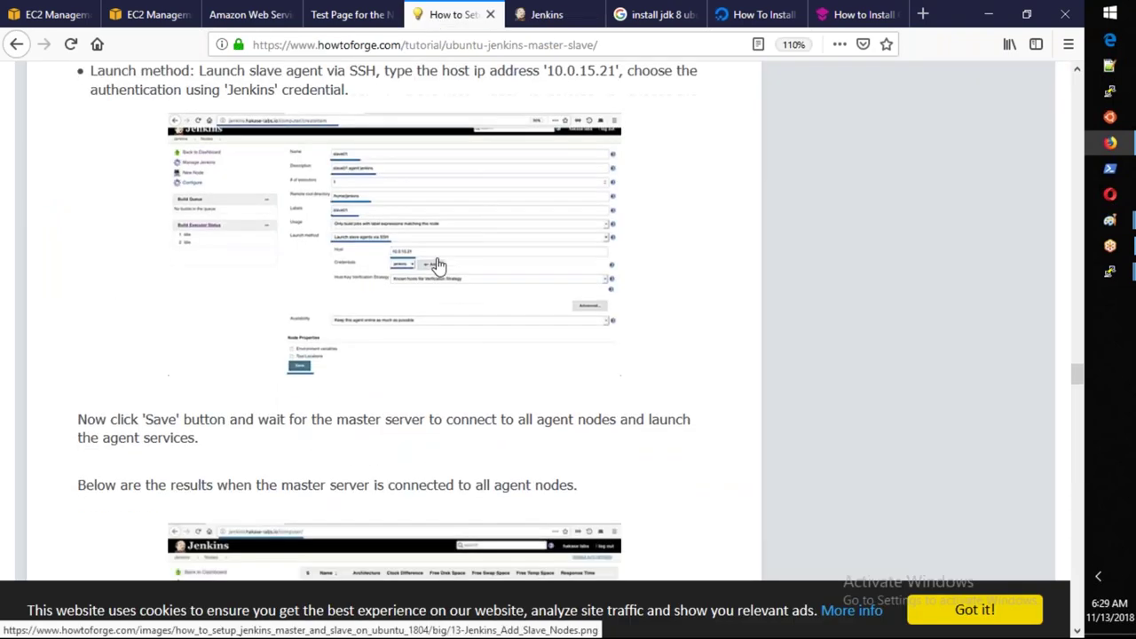
{"action": "scroll", "coordinate": [262, 333], "scroll_direction": "down", "scroll_amount": 1}
{"action": "scroll", "coordinate": [262, 333], "scroll_direction": "down", "scroll_amount": 2}
{"action": "key", "text": "alt+Tab"}
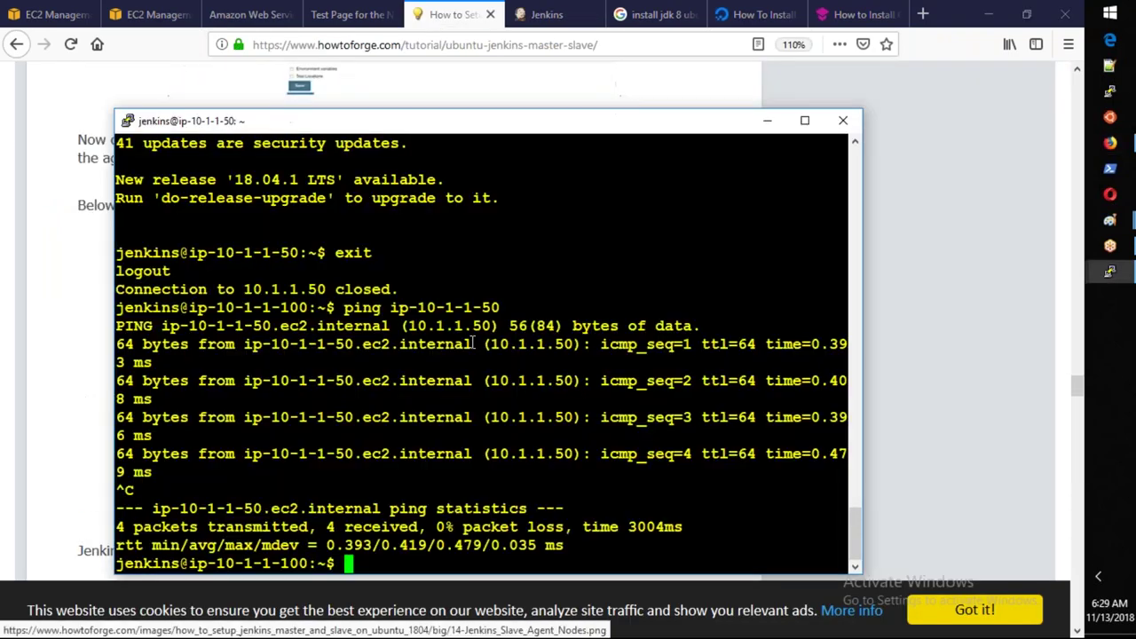
{"action": "left_click", "coordinate": [544, 14]}
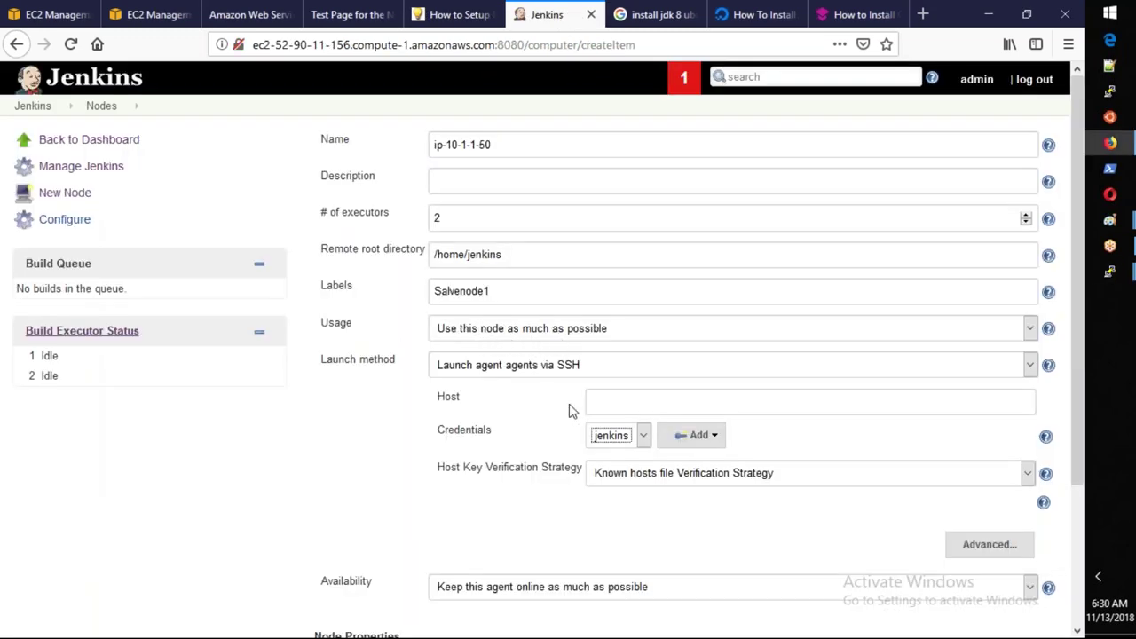
{"action": "scroll", "coordinate": [571, 408], "scroll_direction": "down", "scroll_amount": 2}
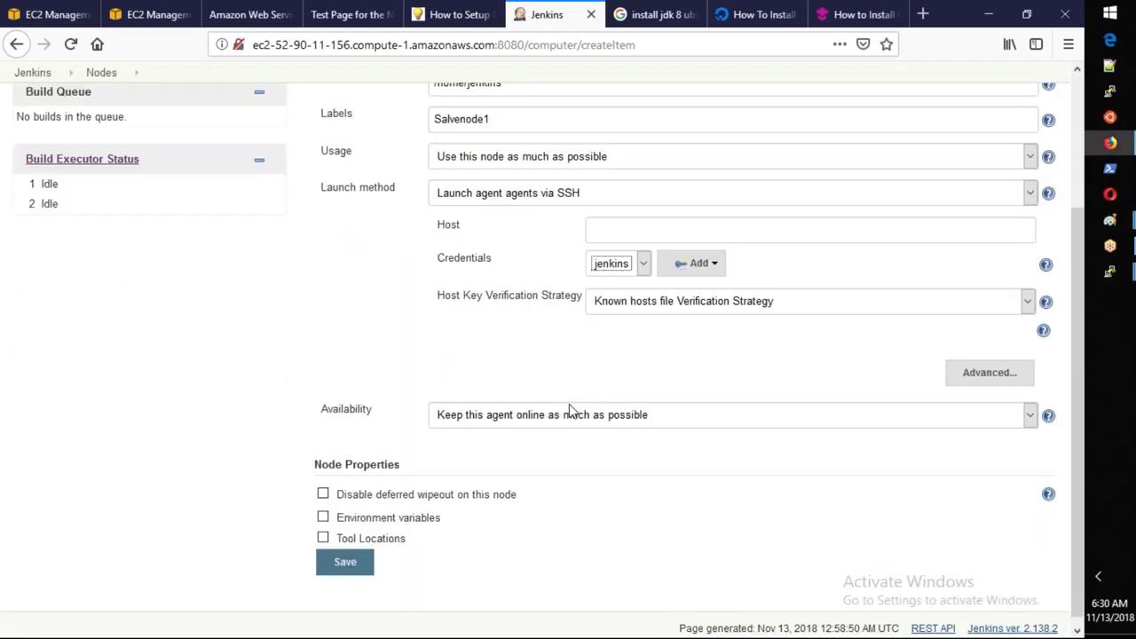
{"action": "left_click", "coordinate": [345, 555]}
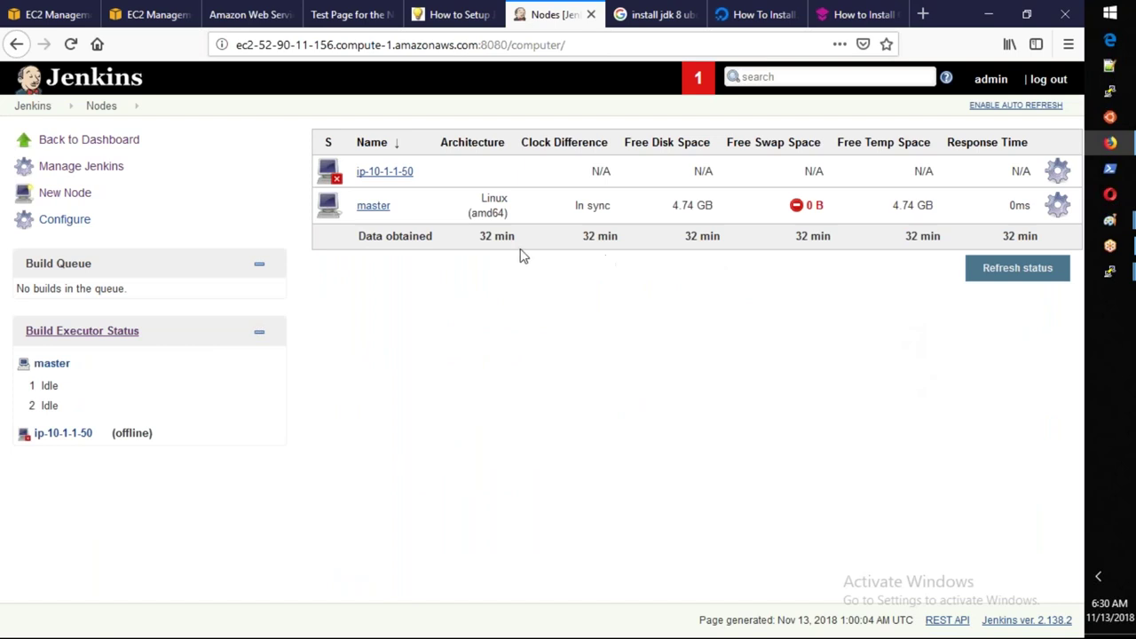
Refresh node status and launch agent ip-10-1-1-50, which fails with a NullPointerException.
{"action": "left_click", "coordinate": [1014, 270]}
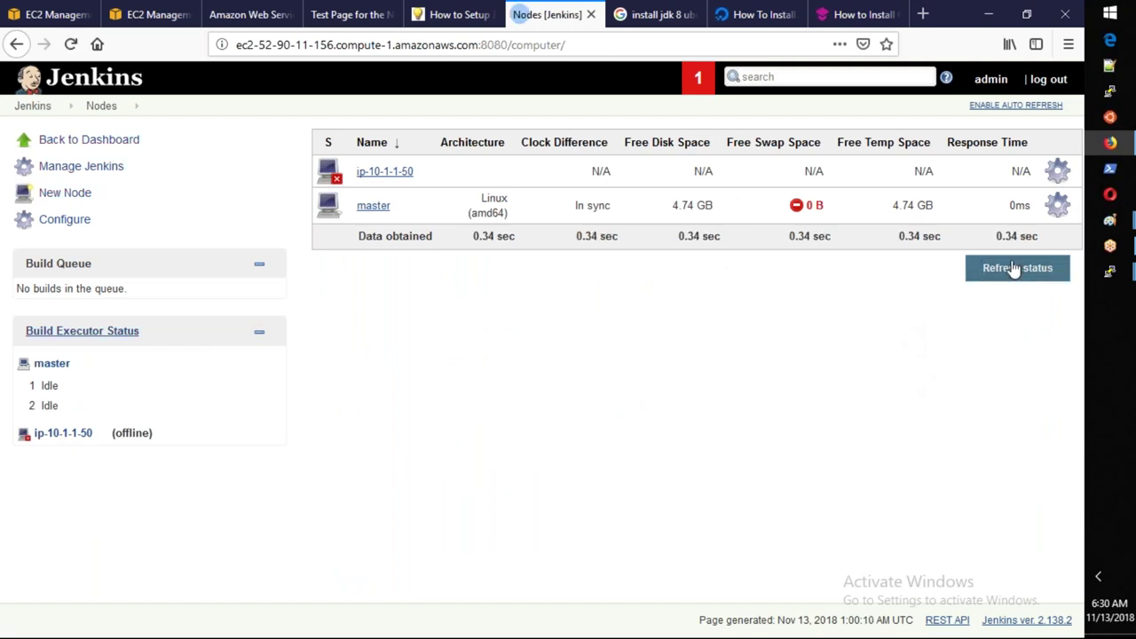
{"action": "left_click", "coordinate": [400, 174]}
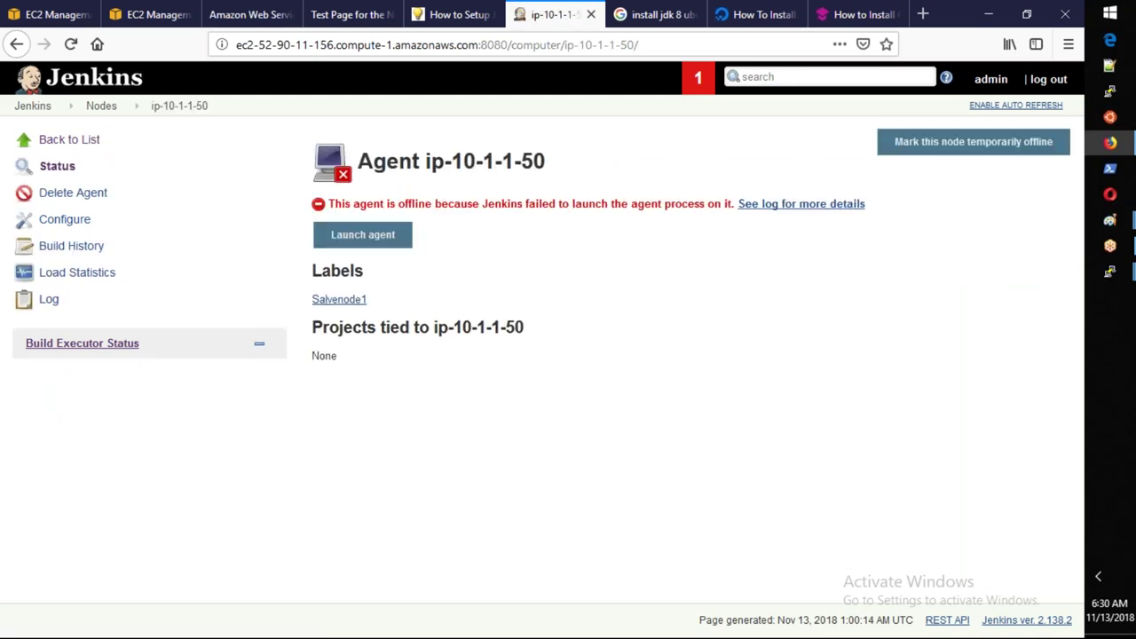
{"action": "left_click", "coordinate": [394, 252]}
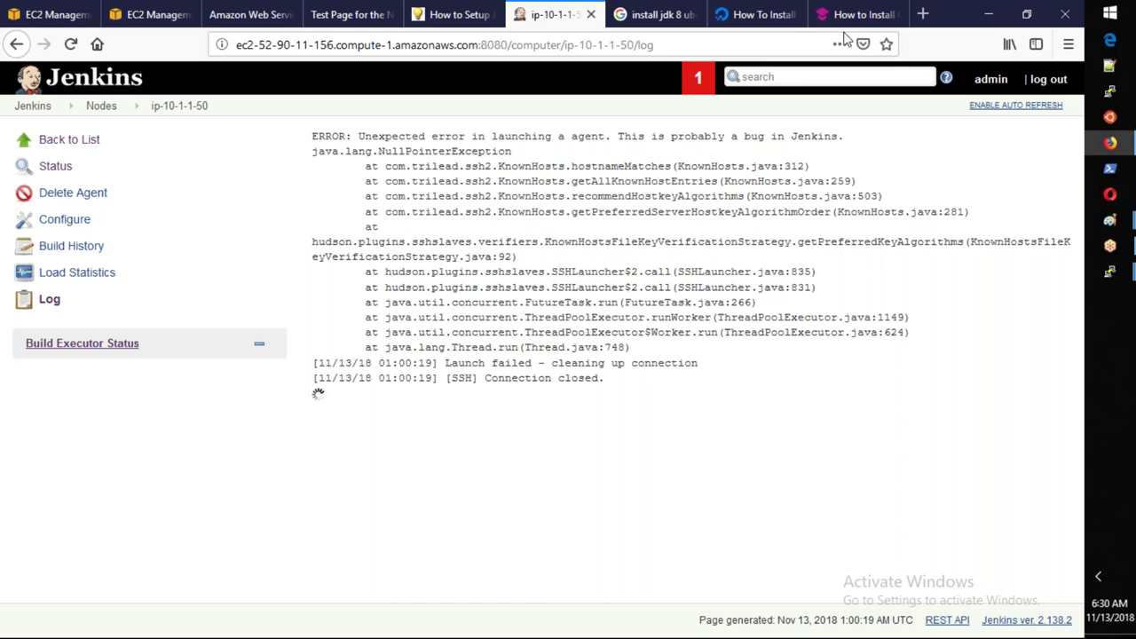
{"action": "left_click", "coordinate": [99, 107]}
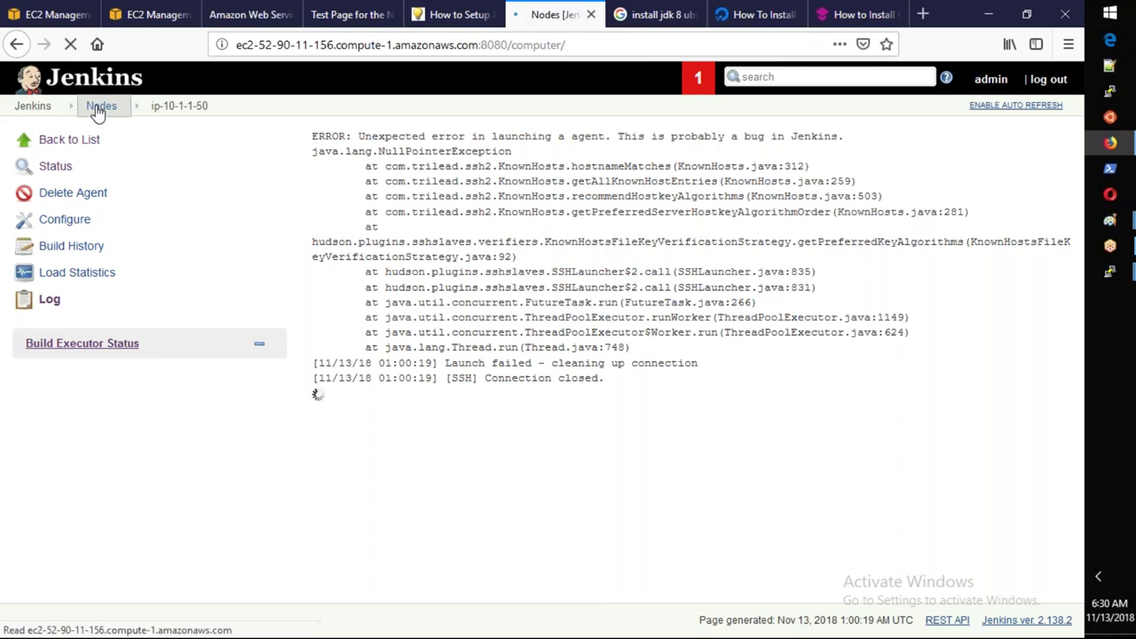
Open ip-10-1-1-50's configuration, leave Availability unchanged, and save it.
{"action": "left_click", "coordinate": [421, 173]}
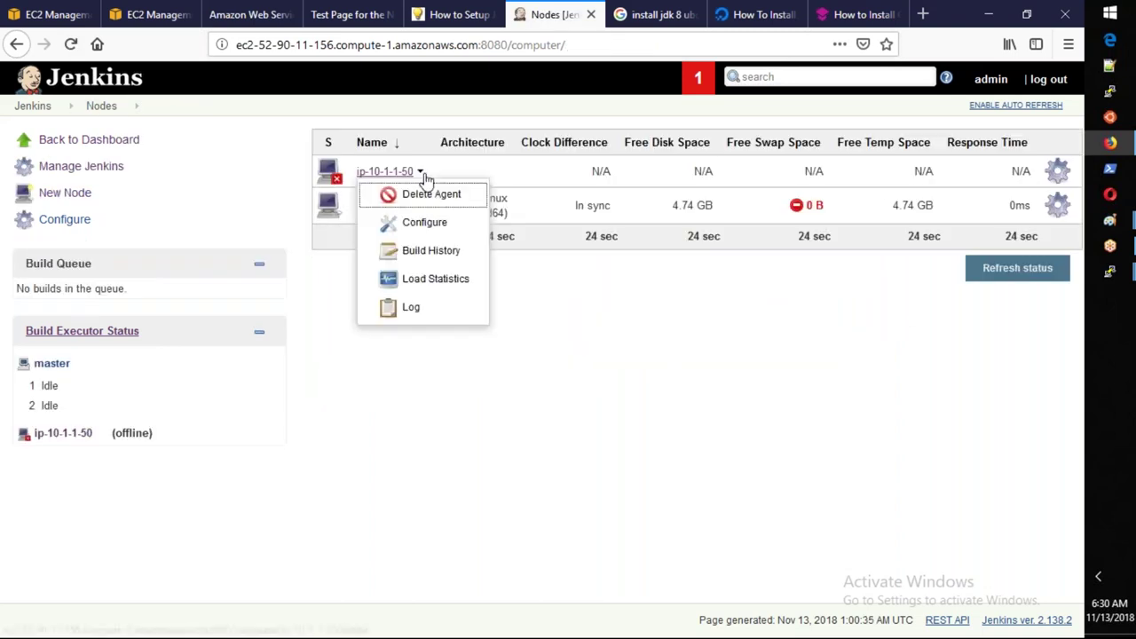
{"action": "left_click", "coordinate": [422, 223]}
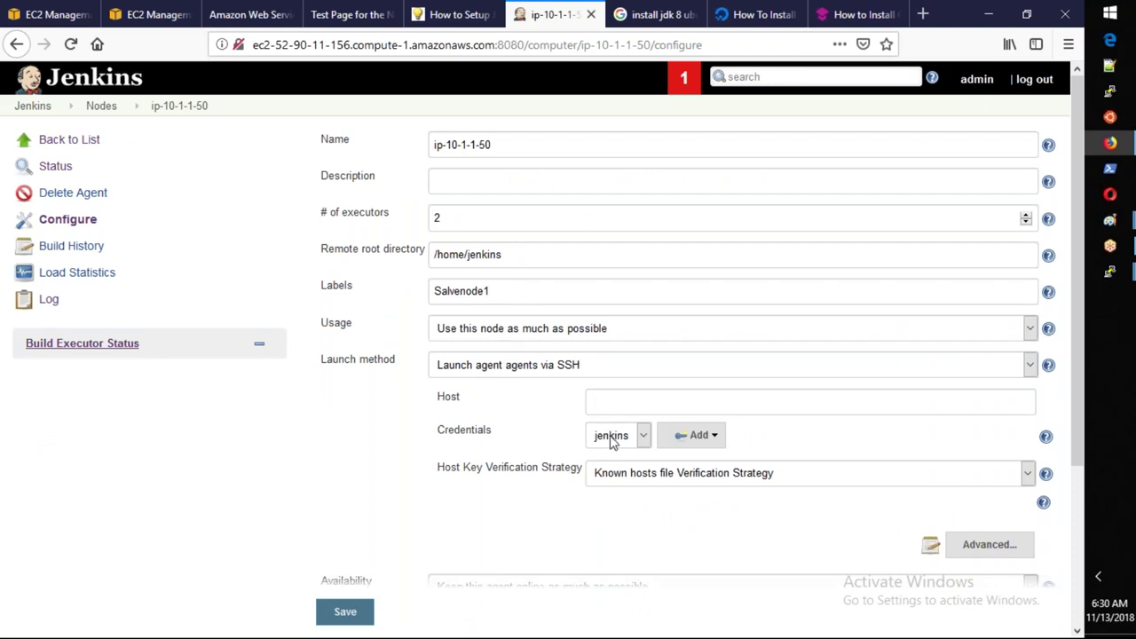
{"action": "scroll", "coordinate": [612, 442], "scroll_direction": "down", "scroll_amount": 1}
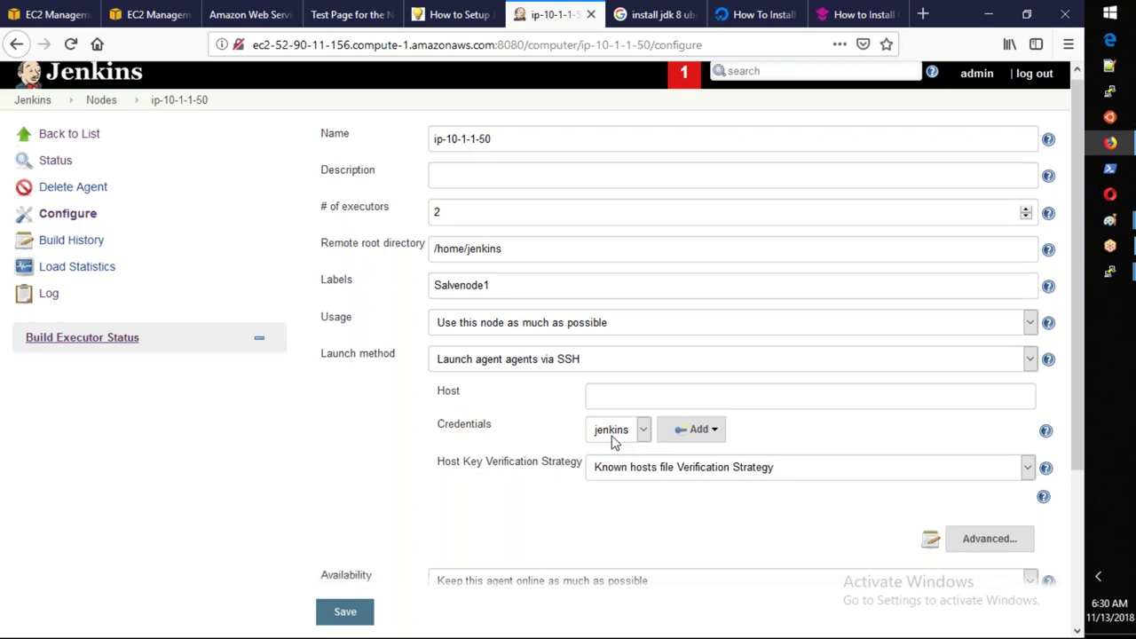
{"action": "scroll", "coordinate": [612, 442], "scroll_direction": "down", "scroll_amount": 3}
{"action": "scroll", "coordinate": [611, 440], "scroll_direction": "up", "scroll_amount": 3}
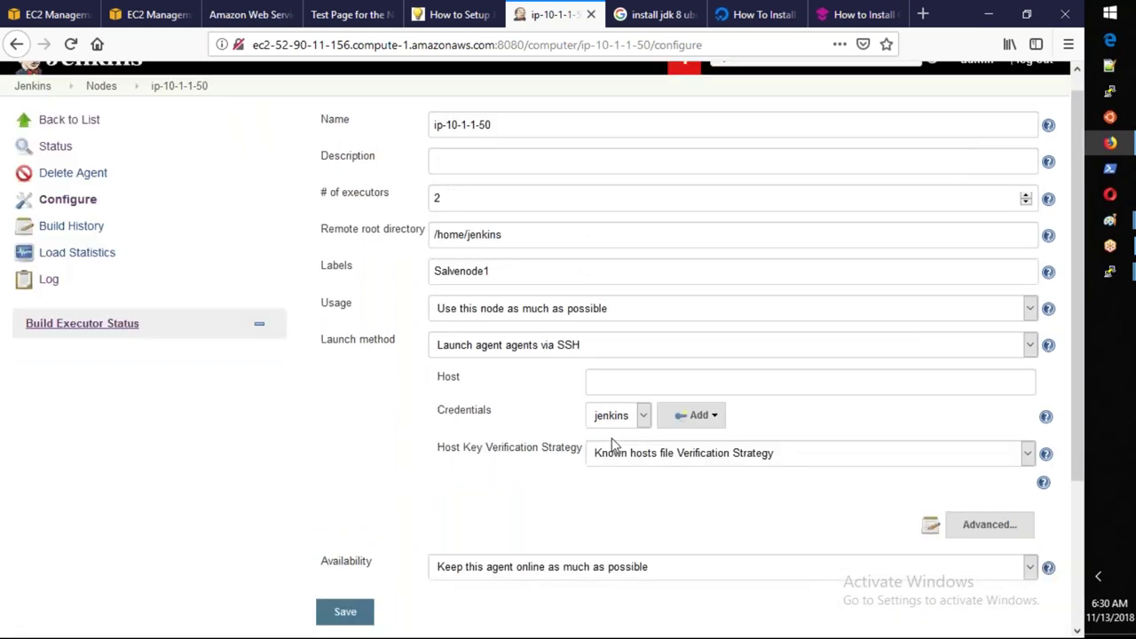
{"action": "scroll", "coordinate": [612, 444], "scroll_direction": "down", "scroll_amount": 1}
{"action": "scroll", "coordinate": [612, 444], "scroll_direction": "down", "scroll_amount": 3}
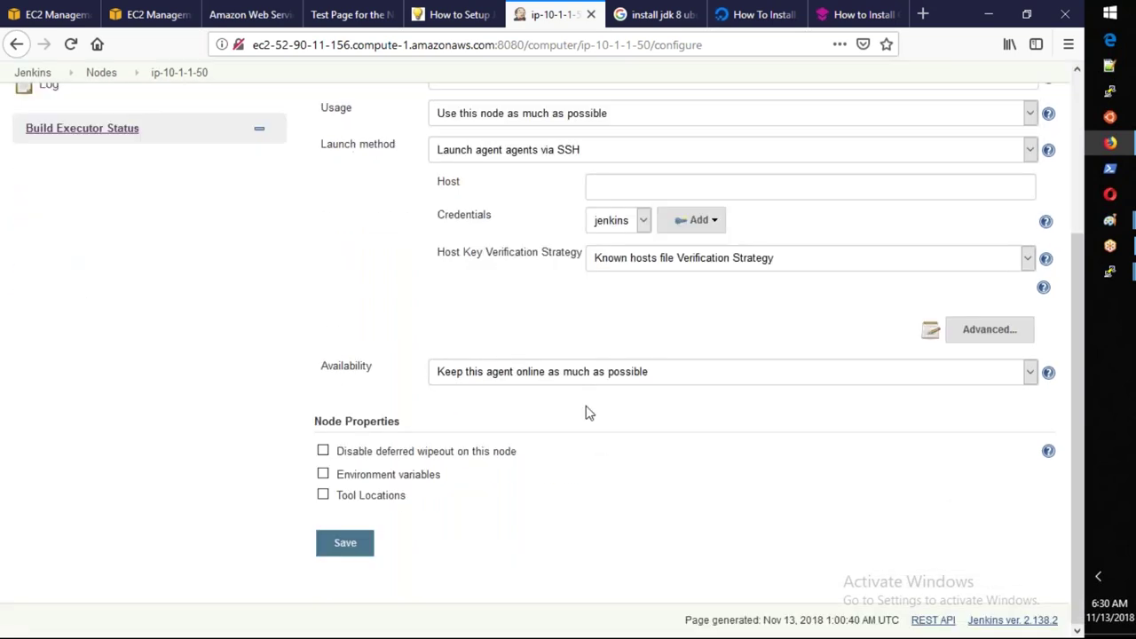
{"action": "left_click", "coordinate": [564, 373]}
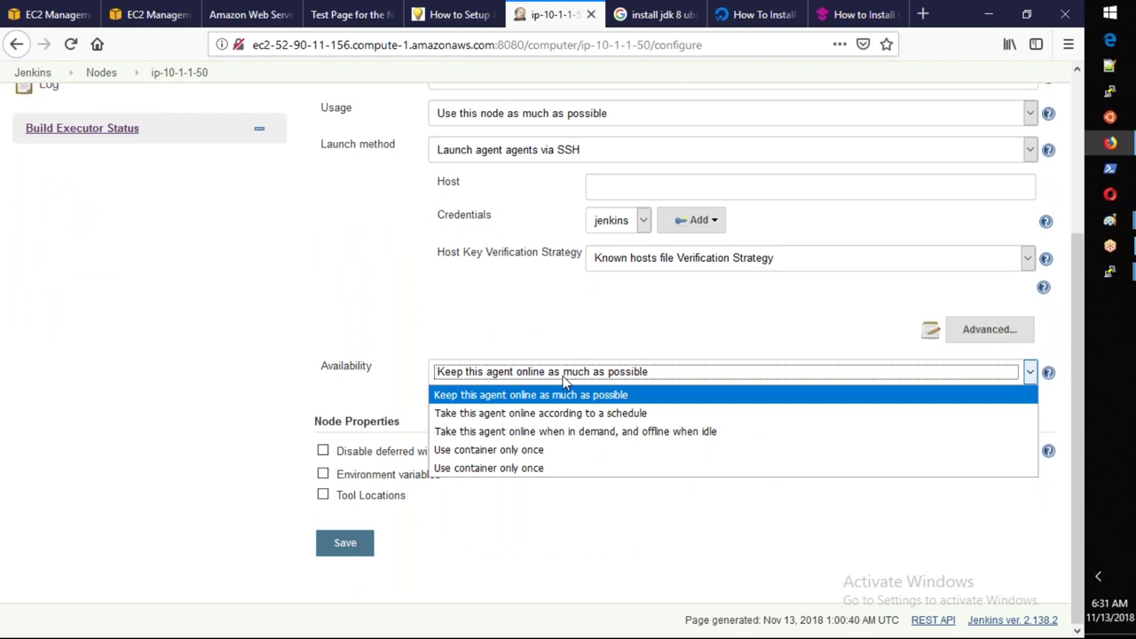
{"action": "left_click", "coordinate": [565, 380]}
{"action": "left_click", "coordinate": [354, 547]}
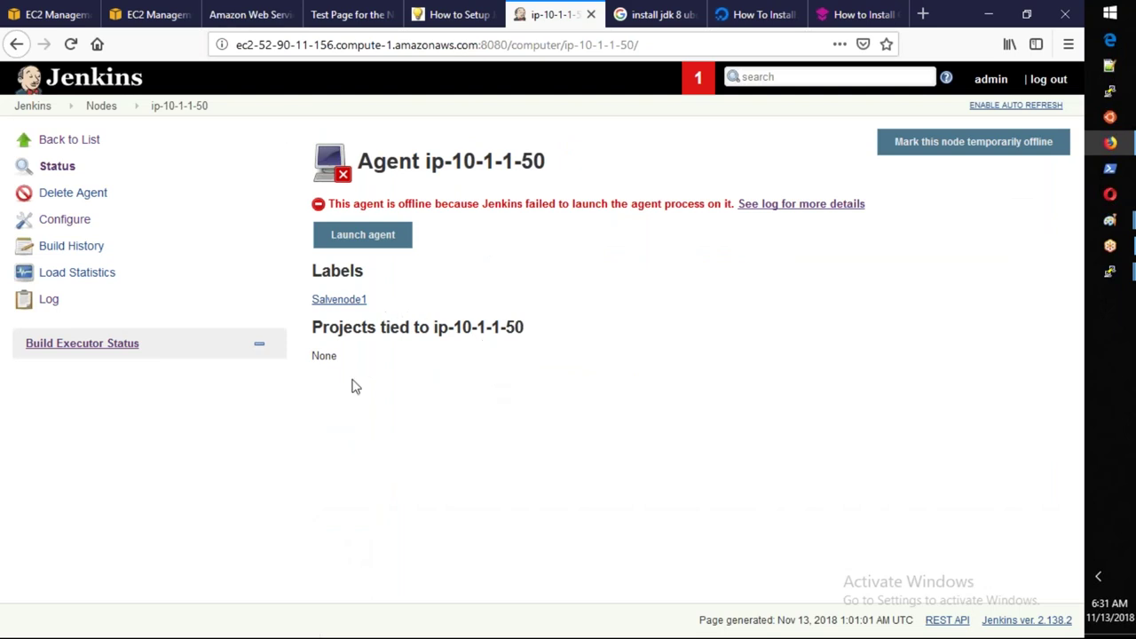
Relaunch agent ip-10-1-1-50 and inspect the SSHLauncher lines in the failure log.
{"action": "left_click_drag", "start_coordinate": [322, 329], "coordinate": [487, 326]}
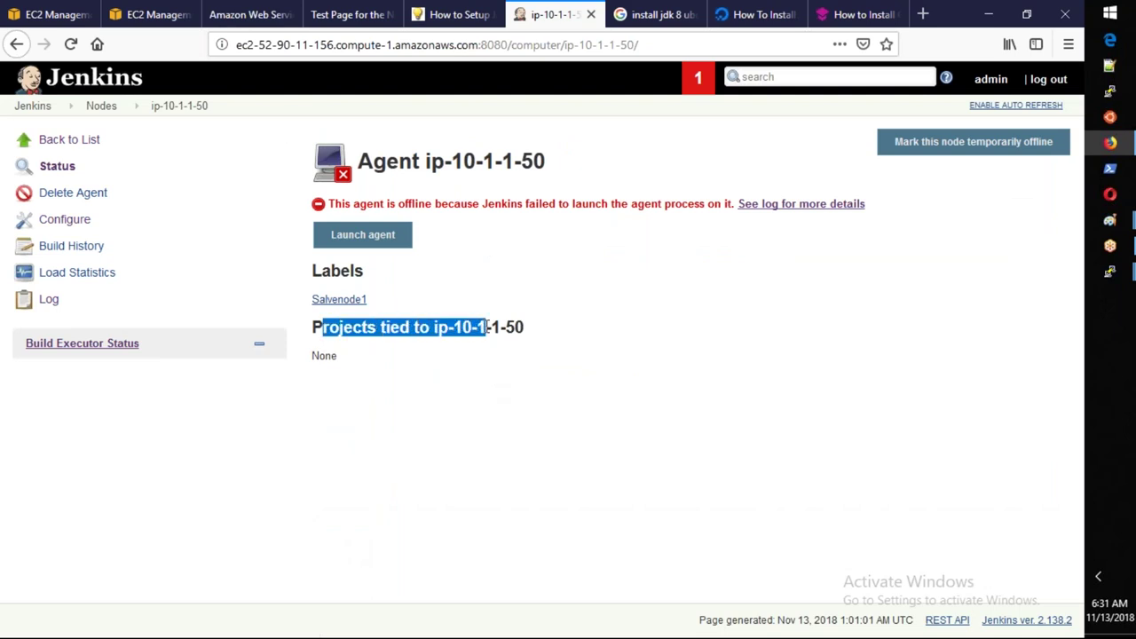
{"action": "left_click", "coordinate": [349, 242]}
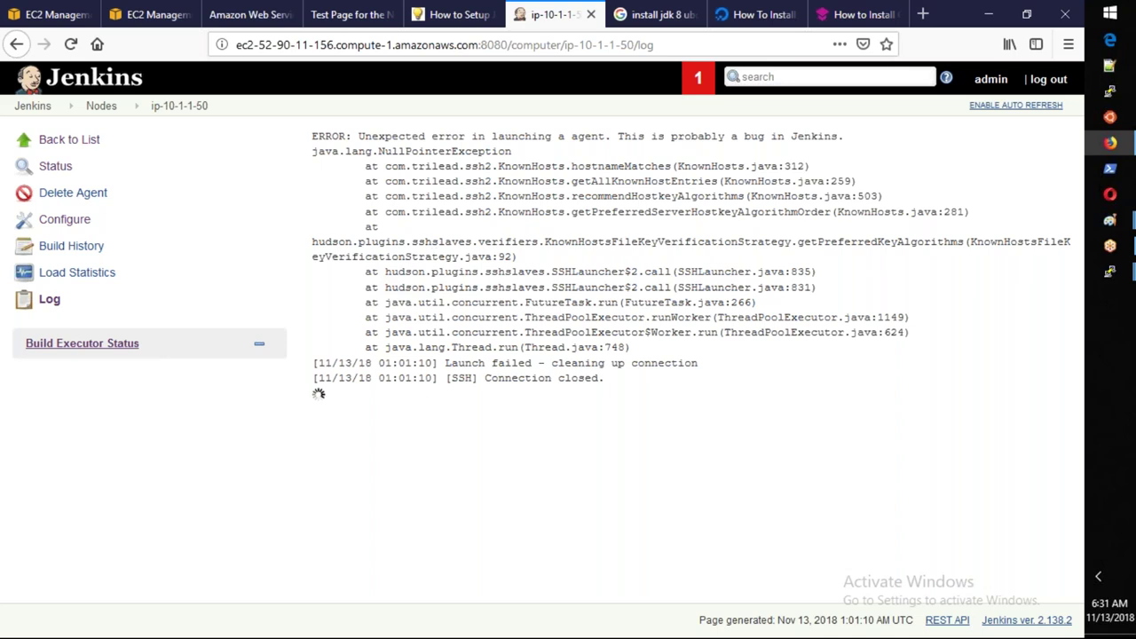
{"action": "left_click_drag", "start_coordinate": [558, 271], "coordinate": [666, 288]}
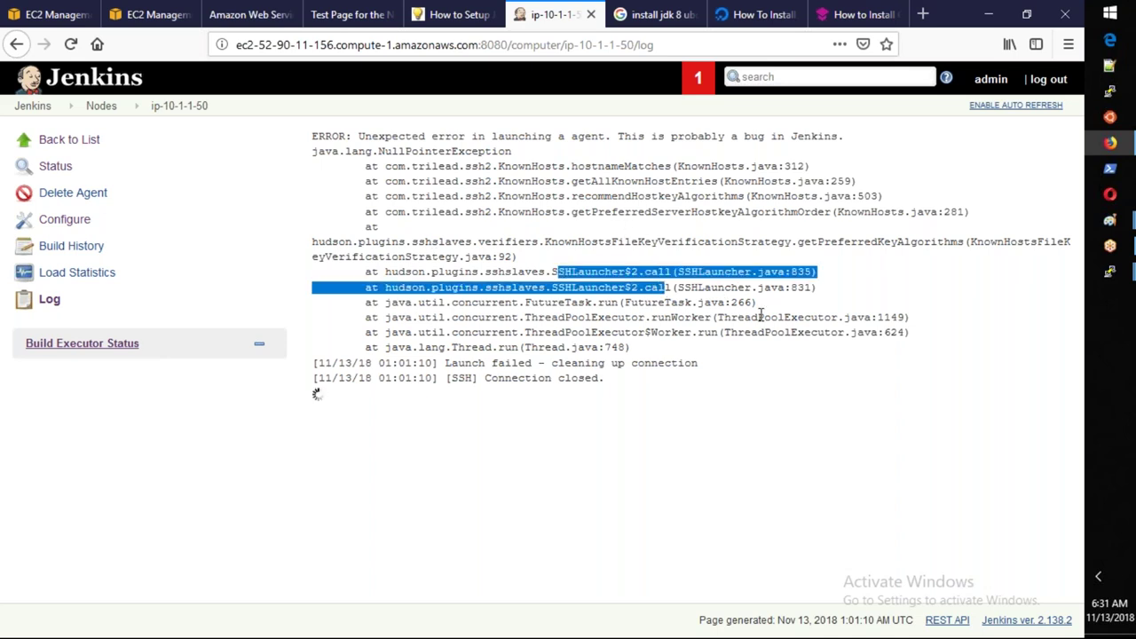
Clear the master's terminal and check its Java version with java -version.
{"action": "left_click", "coordinate": [1107, 277]}
{"action": "type", "text": "clear"}
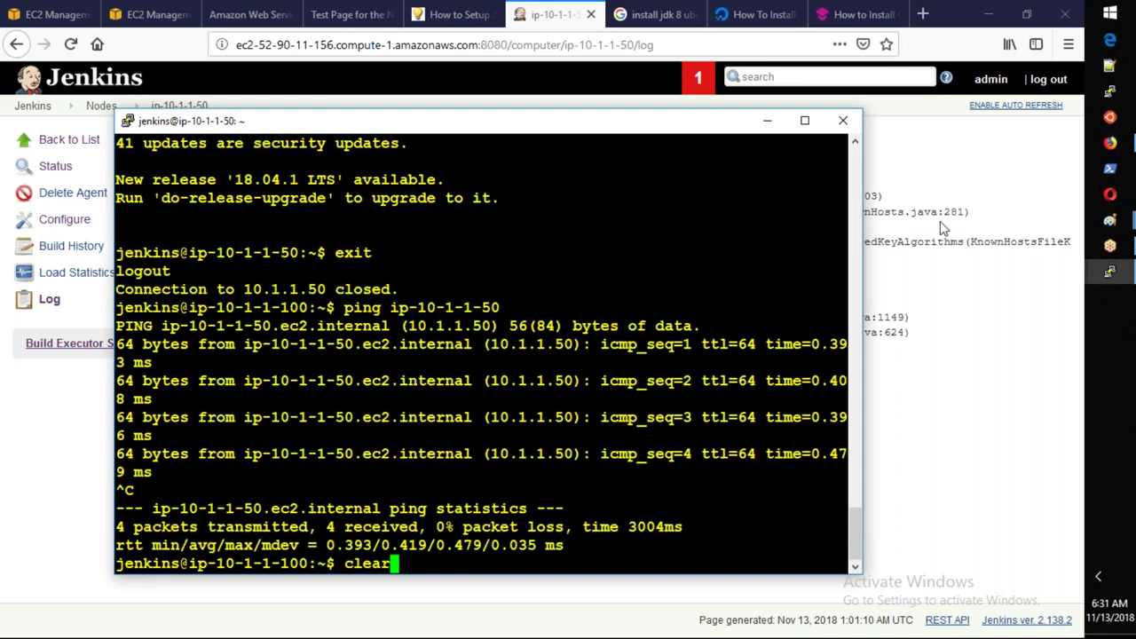
{"action": "key", "text": "Return"}
{"action": "type", "text": "java "}
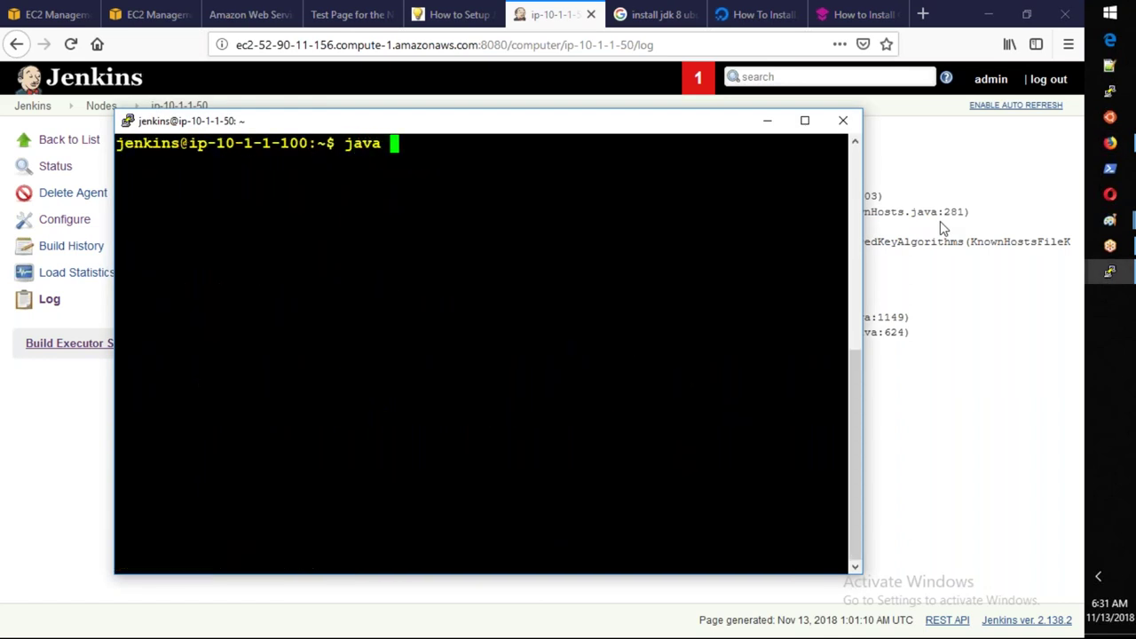
{"action": "type", "text": "-version"}
{"action": "key", "text": "Return"}
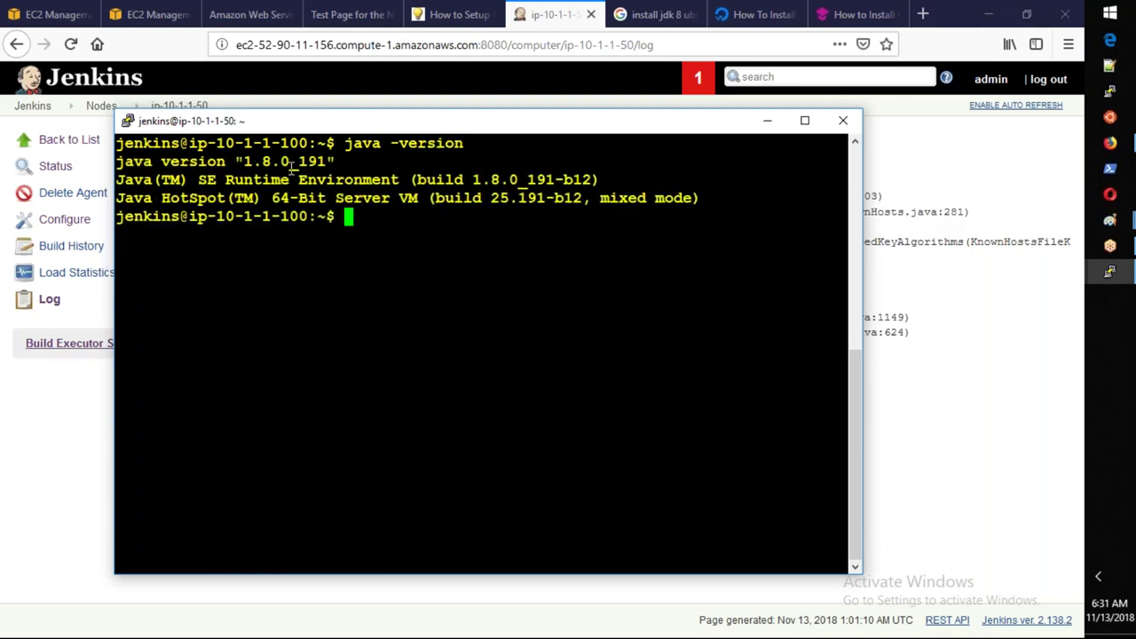
Clear the slave's root terminal and check its Java version with java -version.
{"action": "left_click", "coordinate": [1110, 275]}
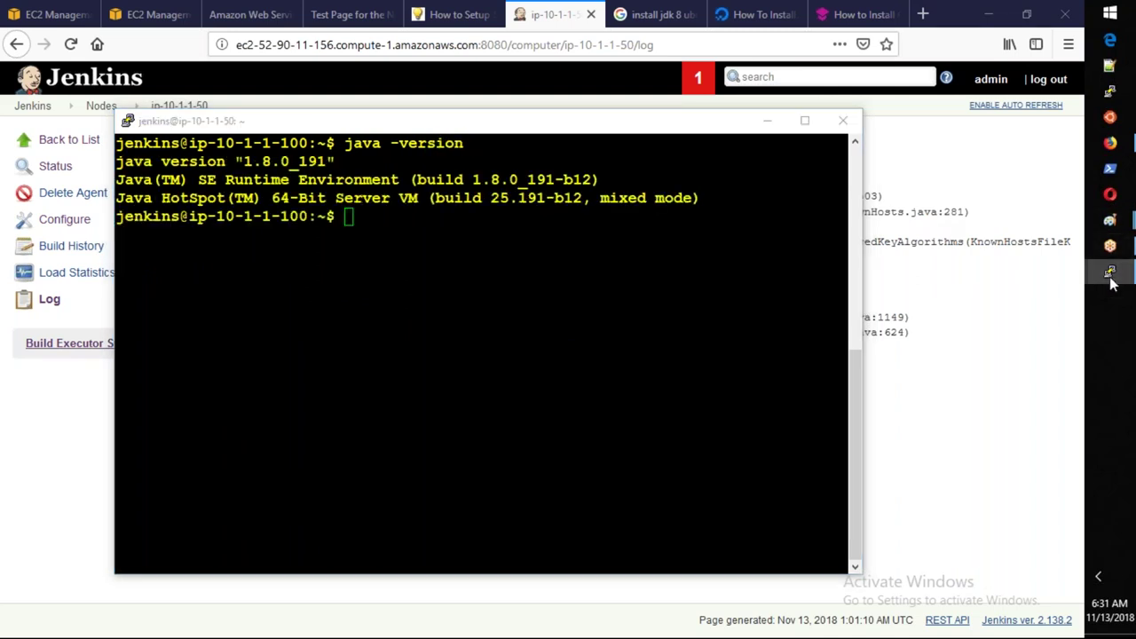
{"action": "left_click", "coordinate": [1109, 275]}
{"action": "type", "text": "clear"}
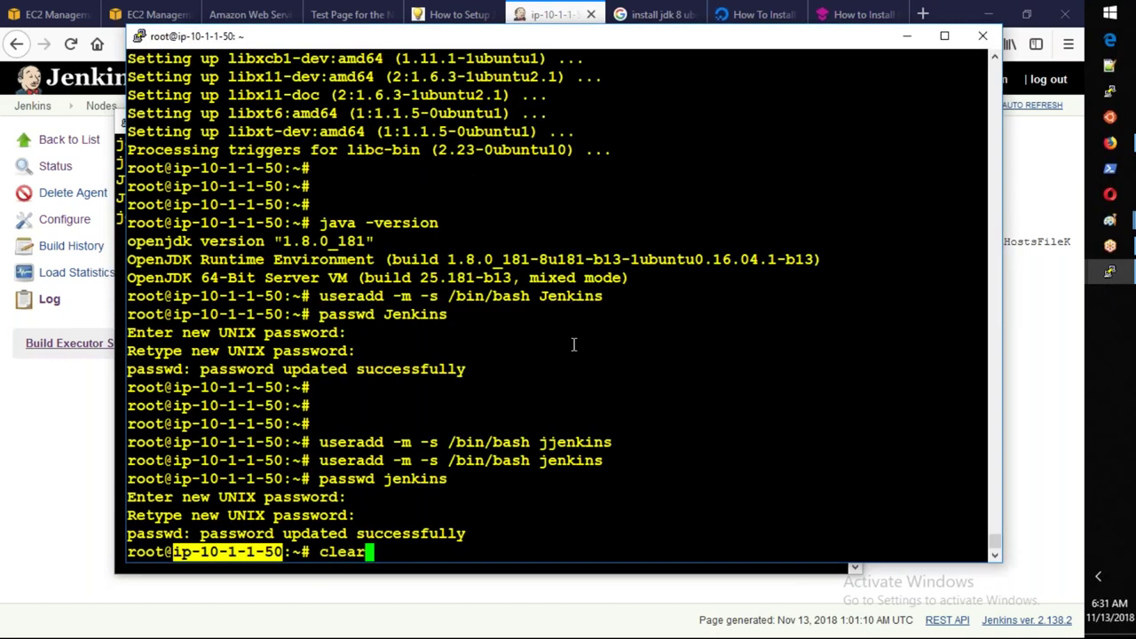
{"action": "key", "text": "Return"}
{"action": "type", "text": "java -version"}
{"action": "key", "text": "Return"}
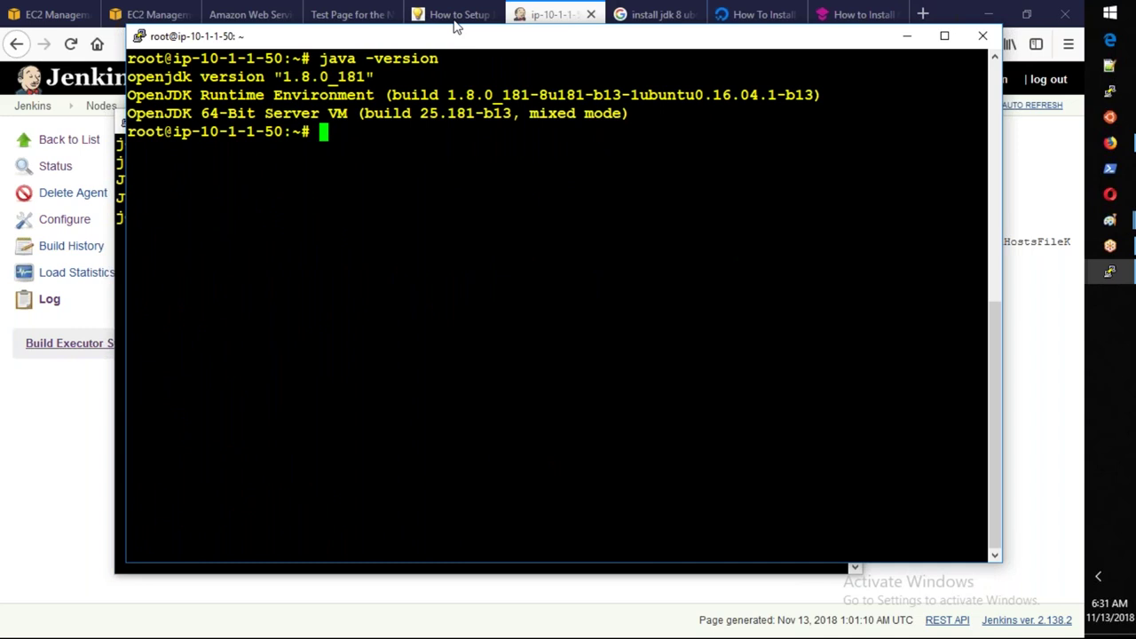
Compare the master's Java 1.8.0_191 with the slave's OpenJDK 1.8.0_181 side by side.
{"action": "left_click_drag", "start_coordinate": [426, 43], "coordinate": [544, 247]}
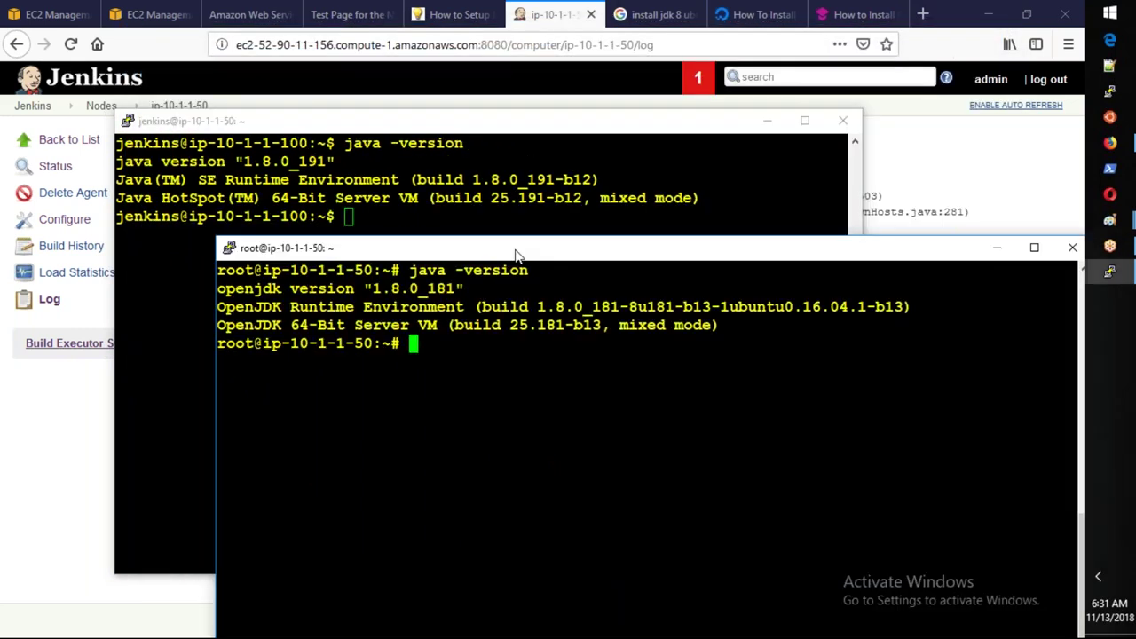
{"action": "left_click", "coordinate": [118, 161]}
{"action": "left_click_drag", "start_coordinate": [117, 161], "coordinate": [327, 163]}
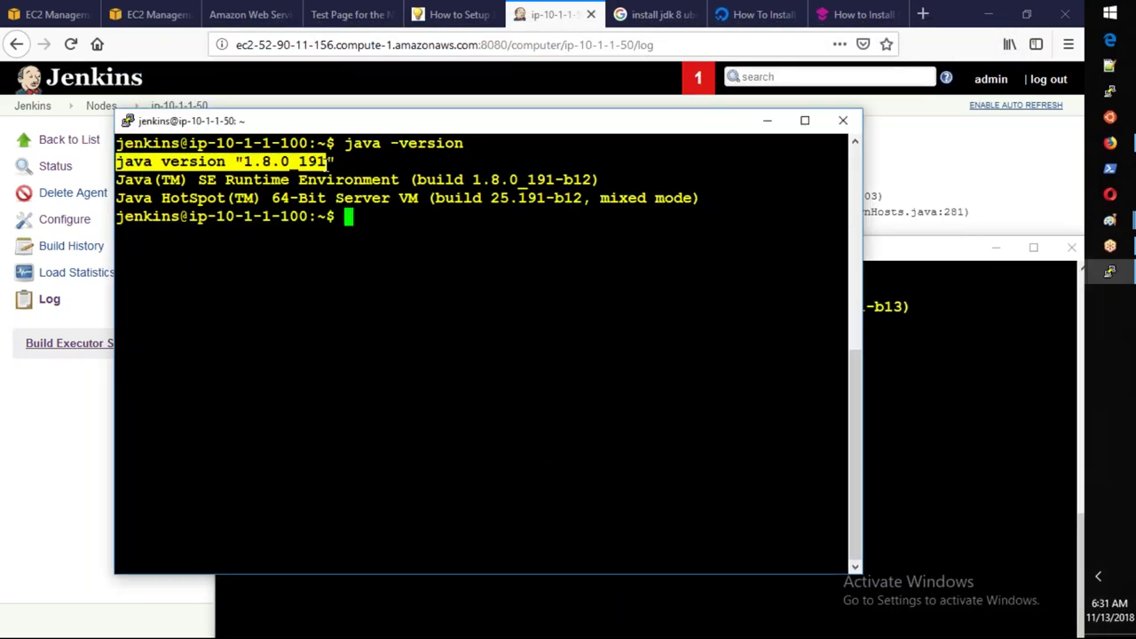
{"action": "left_click", "coordinate": [907, 379]}
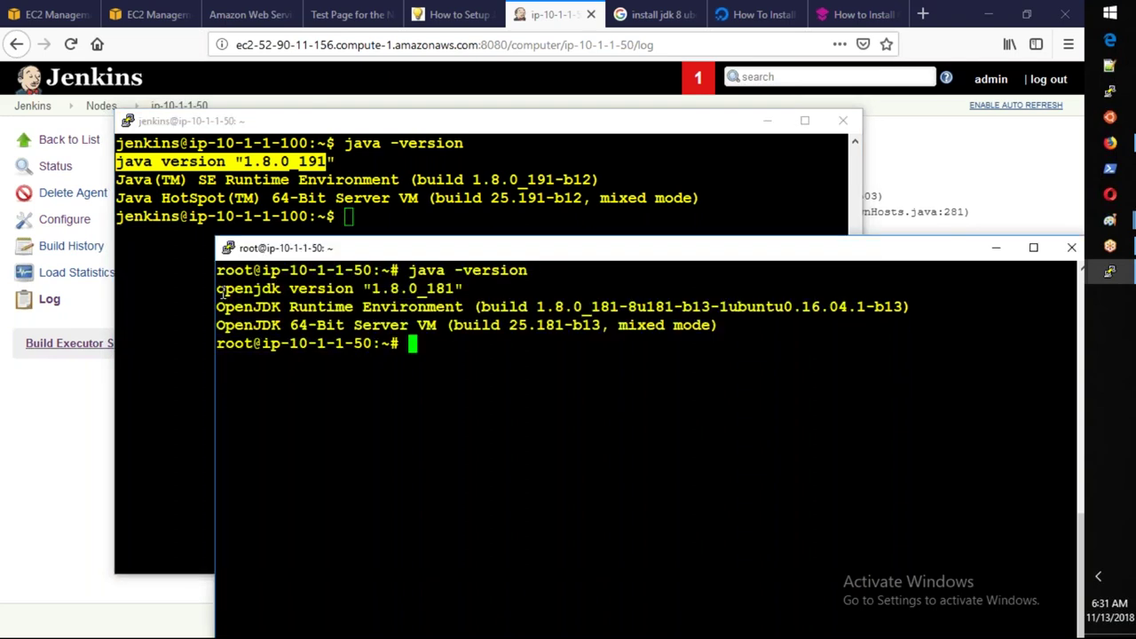
{"action": "mouse_move", "coordinate": [220, 293]}
{"action": "left_mouse_down"}
{"action": "mouse_move", "coordinate": [467, 293]}
{"action": "mouse_move", "coordinate": [222, 309]}
{"action": "left_mouse_up"}
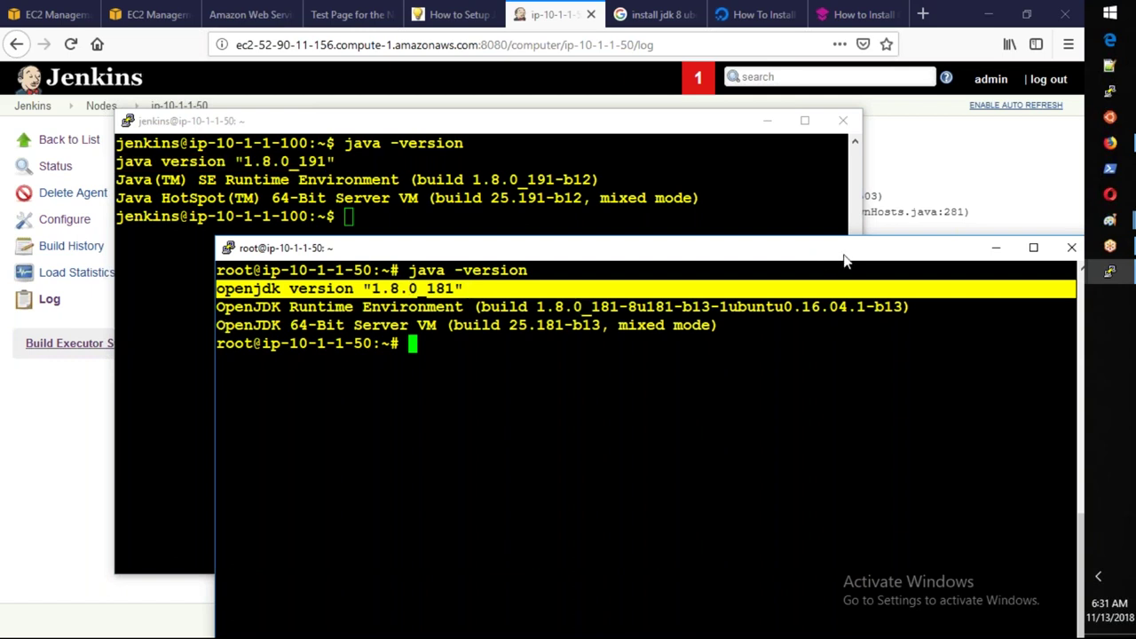
{"action": "left_click_drag", "start_coordinate": [843, 255], "coordinate": [685, 198]}
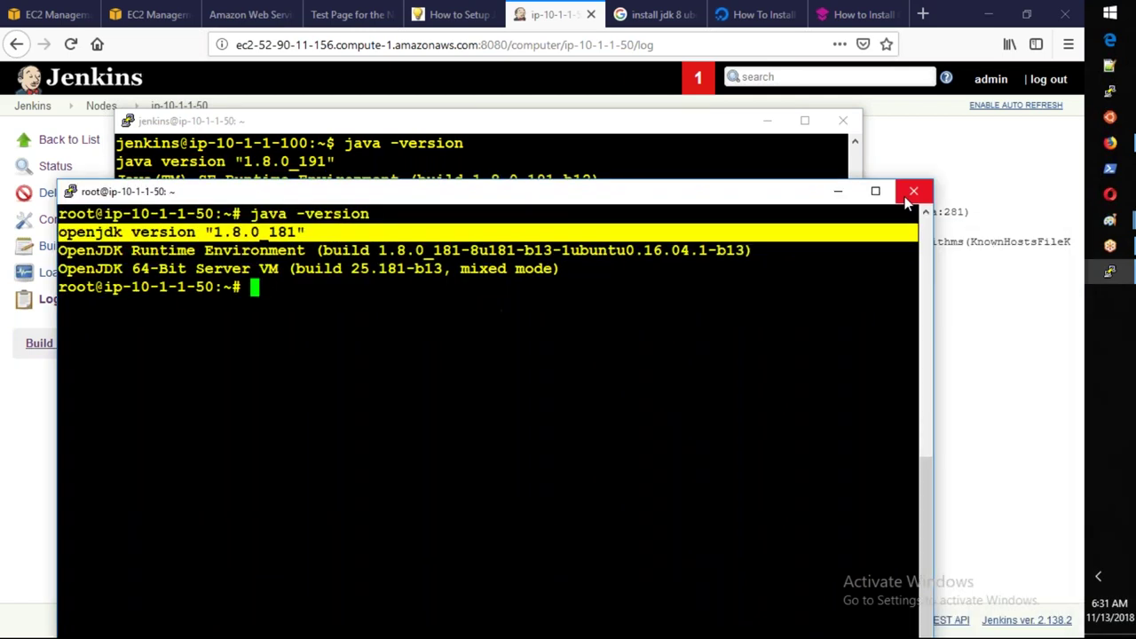
Close the slave's root PuTTY session and return to the EC2 Instances list.
{"action": "left_click", "coordinate": [915, 191]}
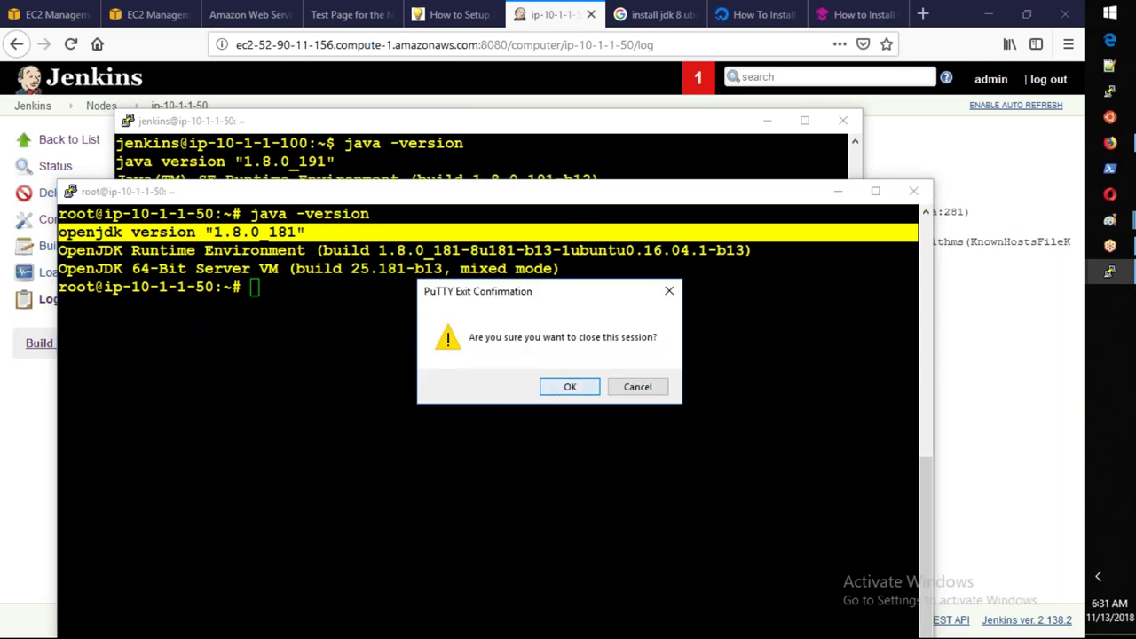
{"action": "left_click", "coordinate": [568, 386]}
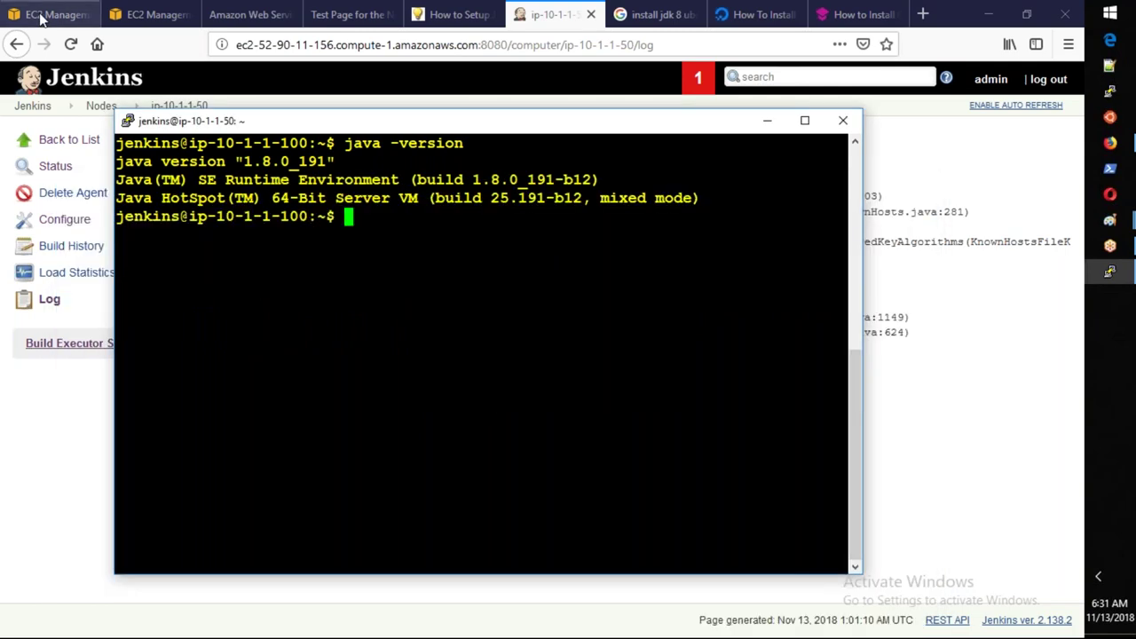
{"action": "left_click", "coordinate": [39, 15]}
Terminate the JenkinsSlave1 instance and start launching a replacement instance.
{"action": "right_click", "coordinate": [454, 223]}
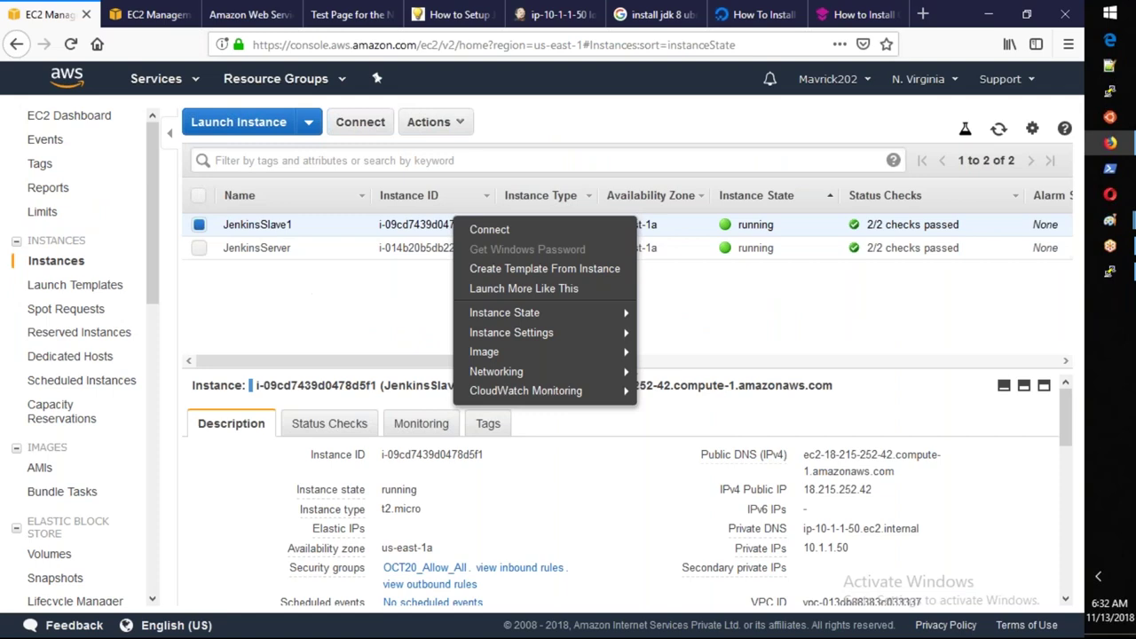
{"action": "mouse_move", "coordinate": [568, 312]}
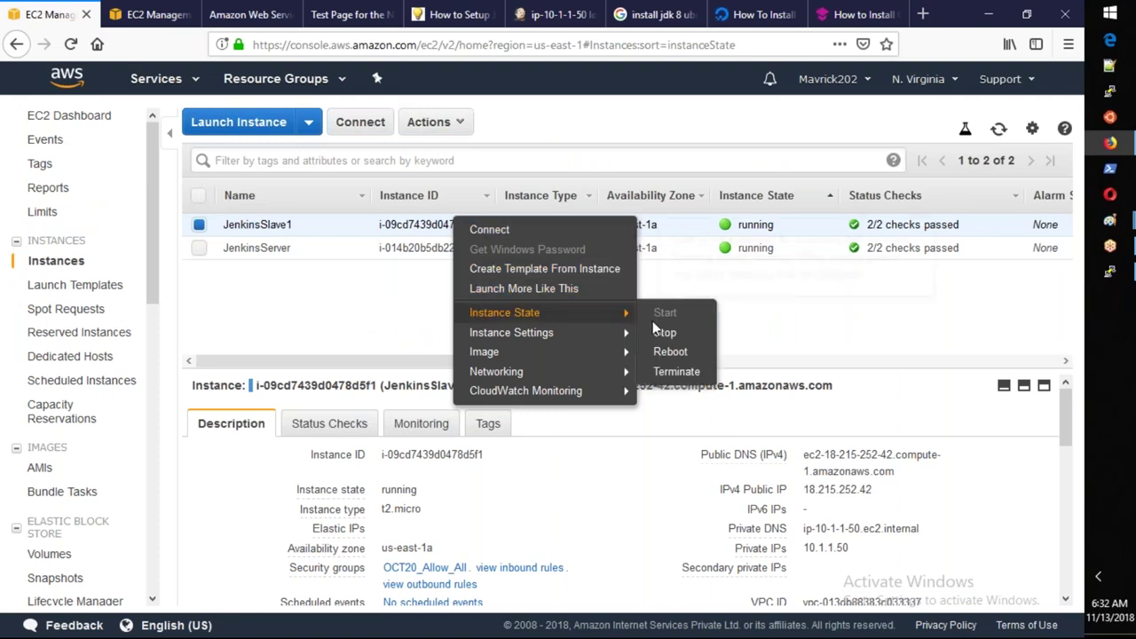
{"action": "left_click", "coordinate": [676, 373]}
{"action": "left_click", "coordinate": [774, 462]}
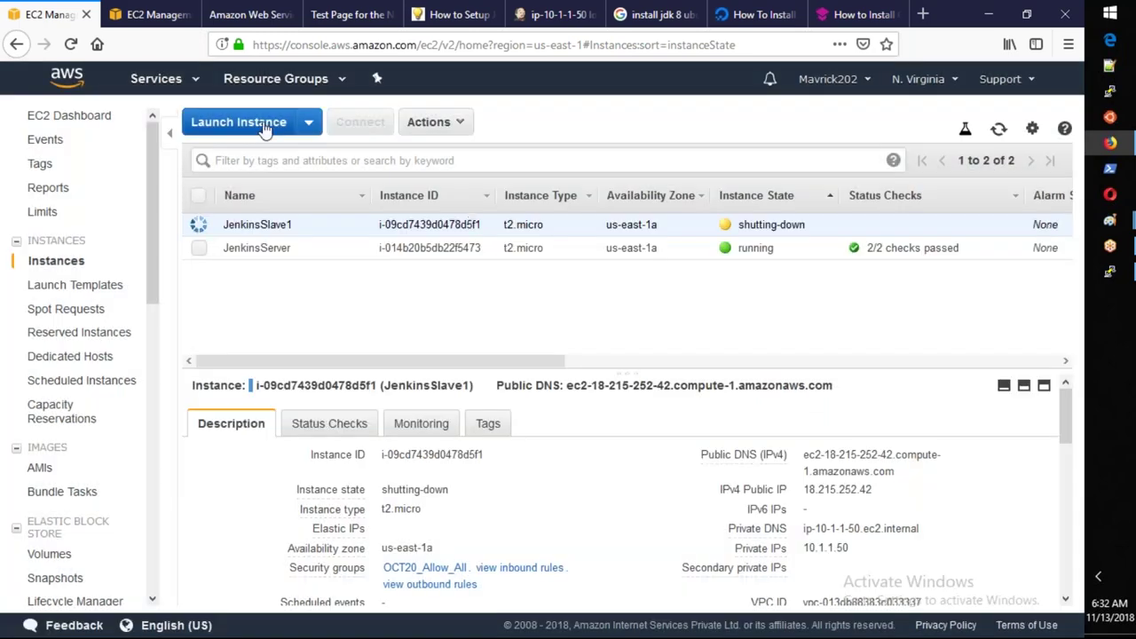
{"action": "left_click", "coordinate": [257, 123]}
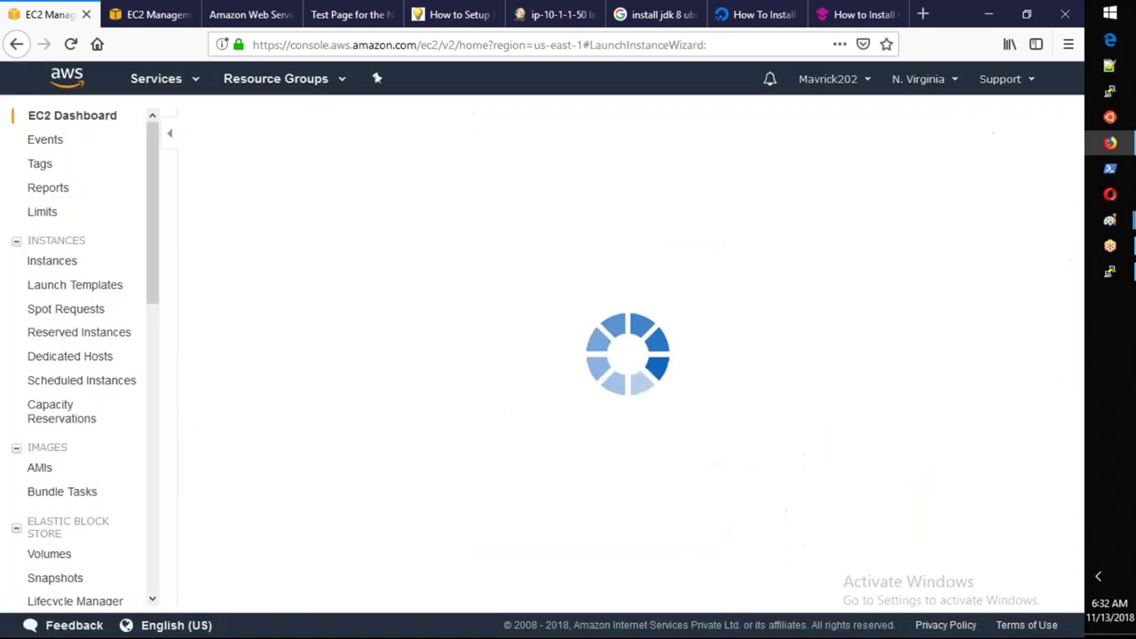
Search AMIs for 16.04 and choose Ubuntu Server 16.04 SSD on a t2.micro instance type.
{"action": "left_click", "coordinate": [261, 231]}
{"action": "type", "text": "1"}
{"action": "type", "text": "4"}
{"action": "key", "text": "BackSpace"}
{"action": "type", "text": "6.04"}
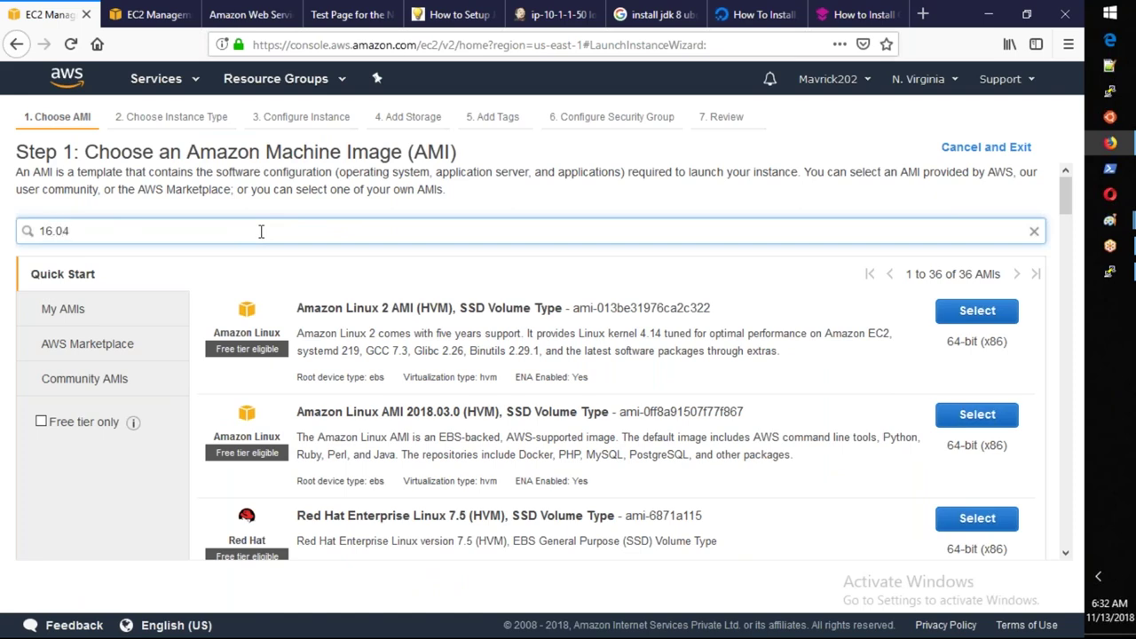
{"action": "key", "text": "Return"}
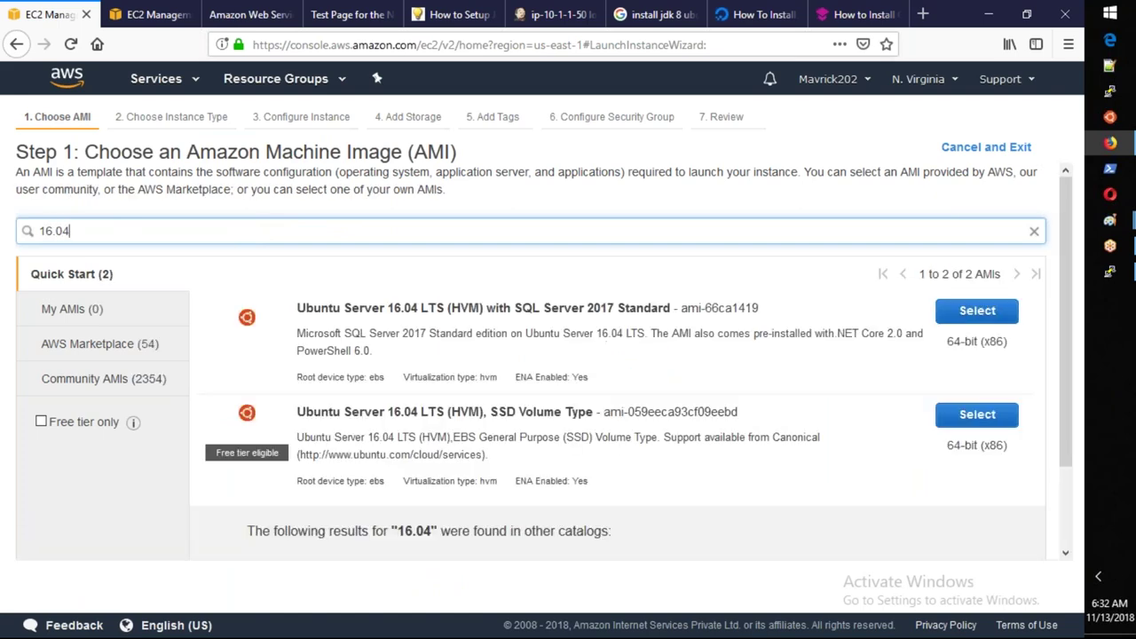
{"action": "left_click", "coordinate": [985, 419]}
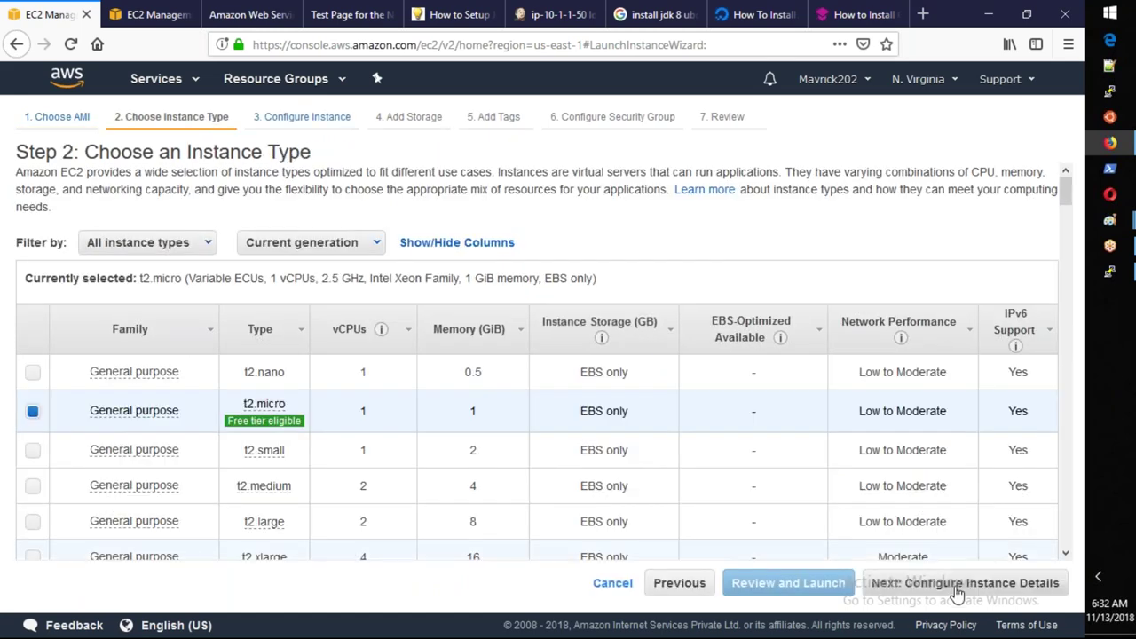
{"action": "left_click", "coordinate": [956, 583]}
Place the instance in network AWS-OCT20, subnet OCT22-Subnet1, with primary IP 10.1.1.60.
{"action": "left_click", "coordinate": [505, 392]}
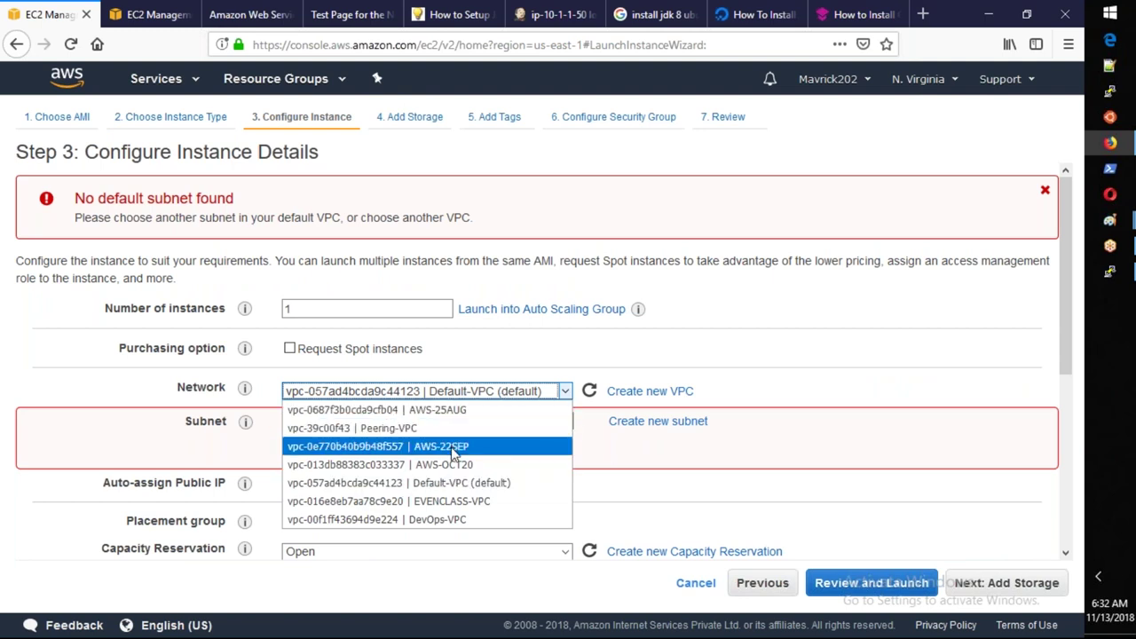
{"action": "left_click", "coordinate": [453, 465]}
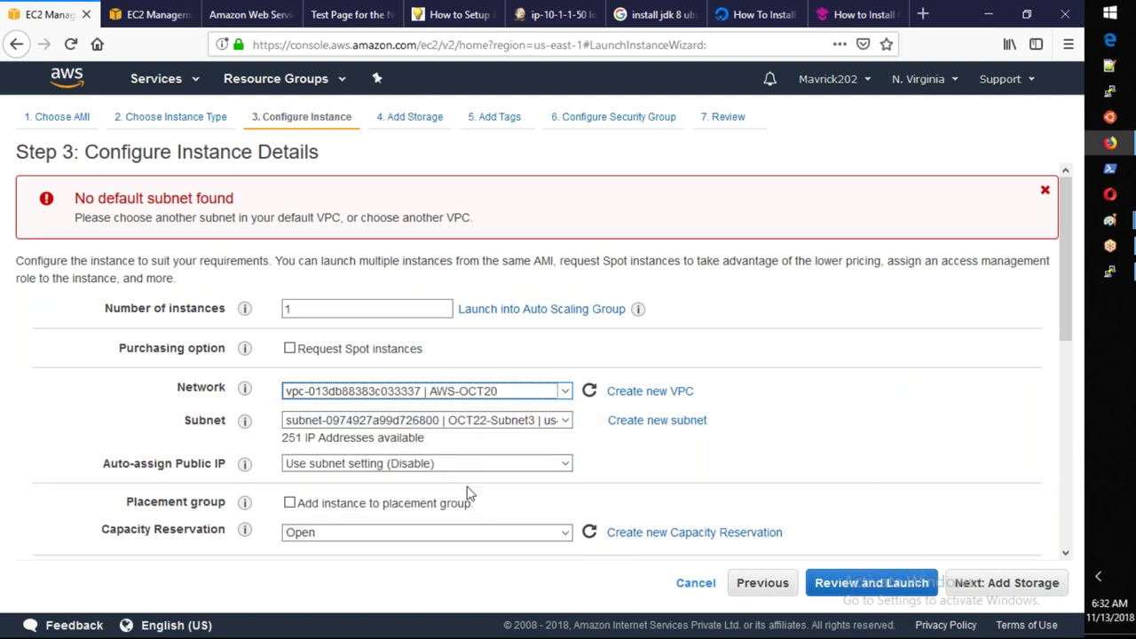
{"action": "left_click", "coordinate": [477, 472]}
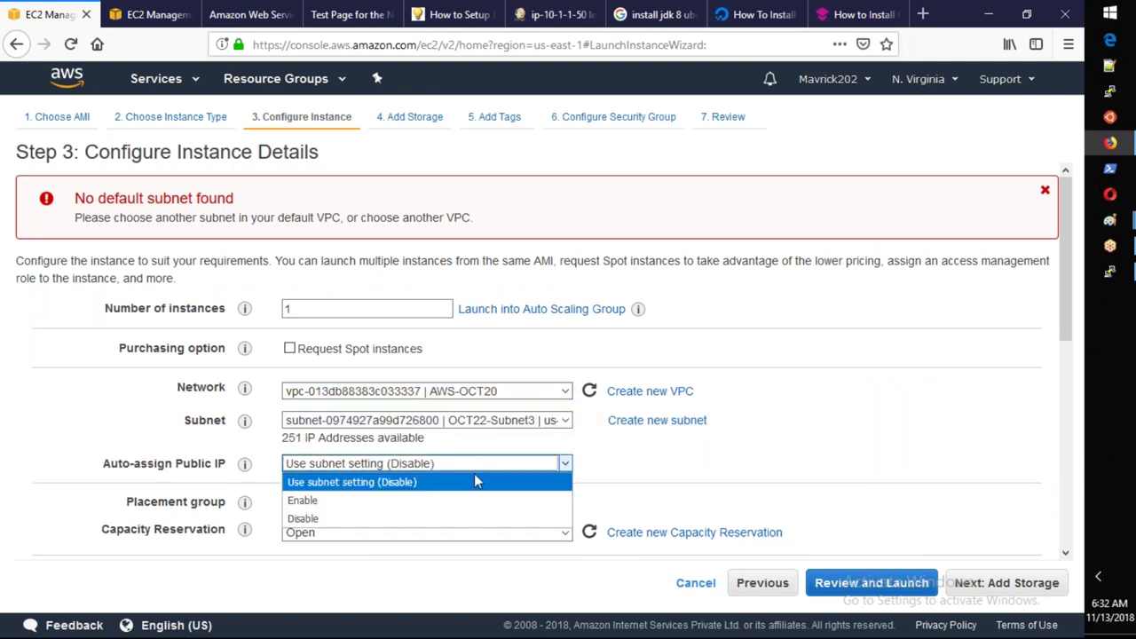
{"action": "left_click", "coordinate": [525, 428]}
{"action": "left_click", "coordinate": [519, 477]}
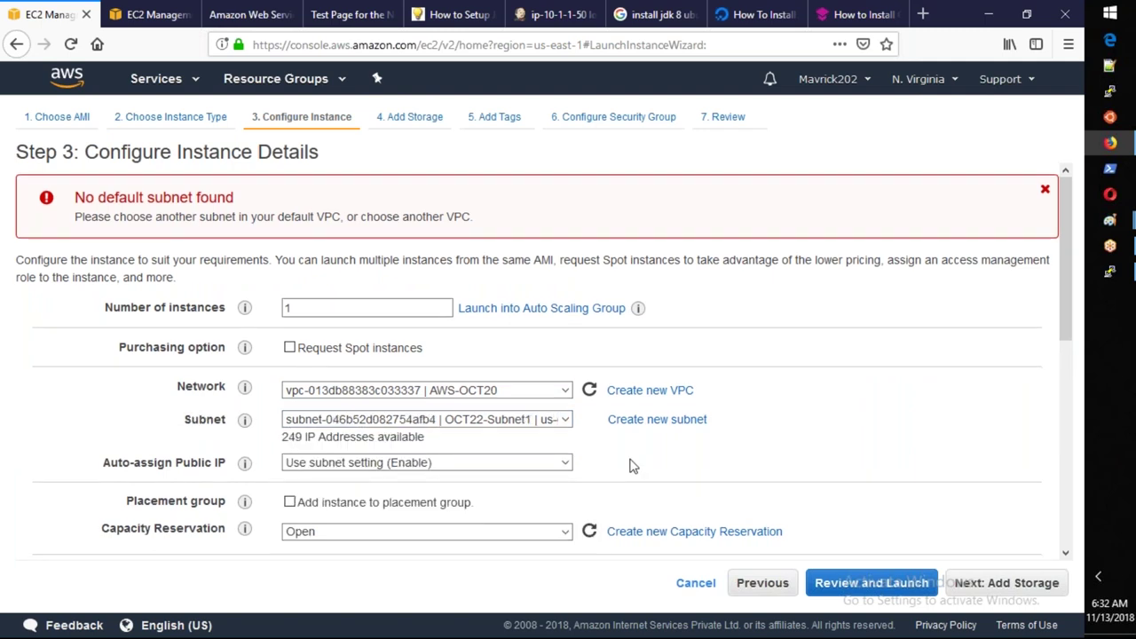
{"action": "scroll", "coordinate": [632, 465], "scroll_direction": "down", "scroll_amount": 5}
{"action": "left_click", "coordinate": [368, 452]}
{"action": "type", "text": "10.1"}
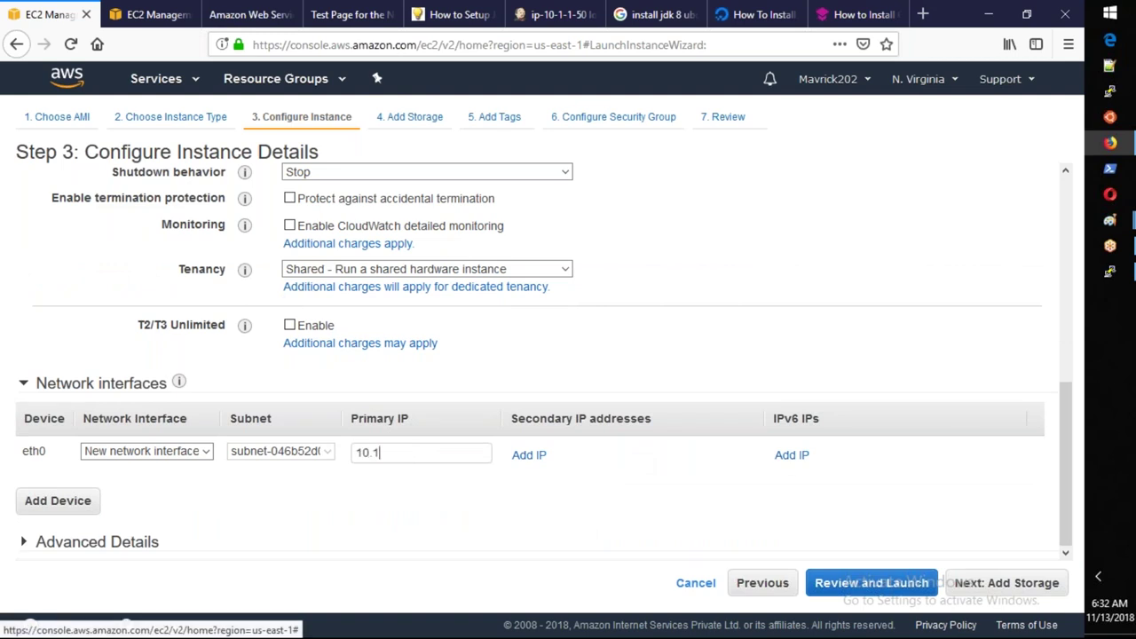
{"action": "type", "text": ".1.60"}
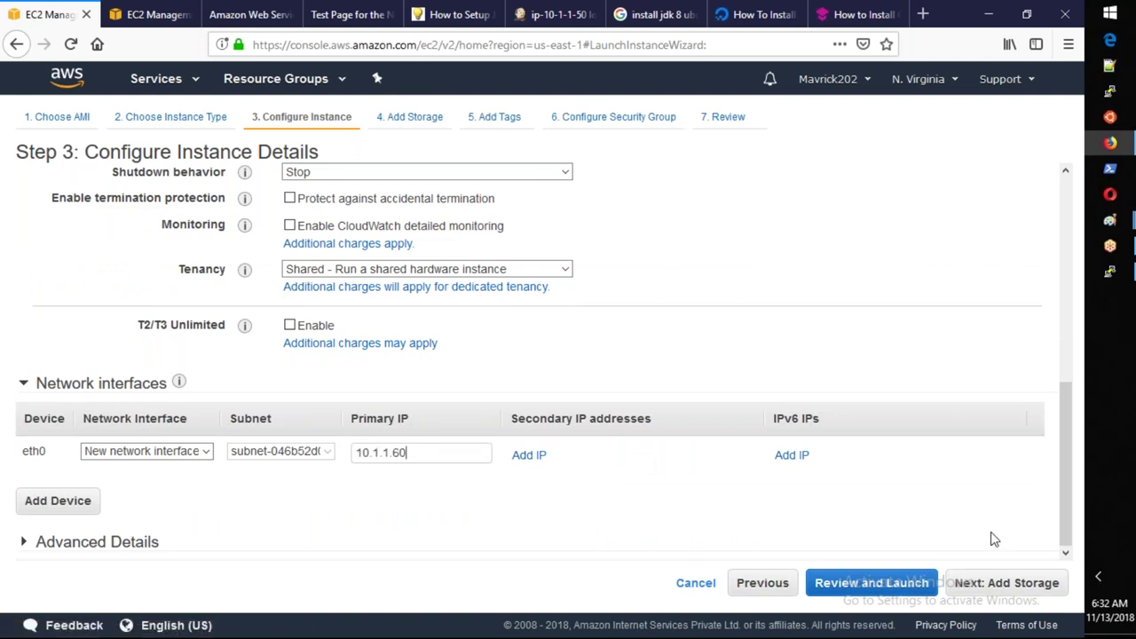
{"action": "left_click", "coordinate": [1004, 593]}
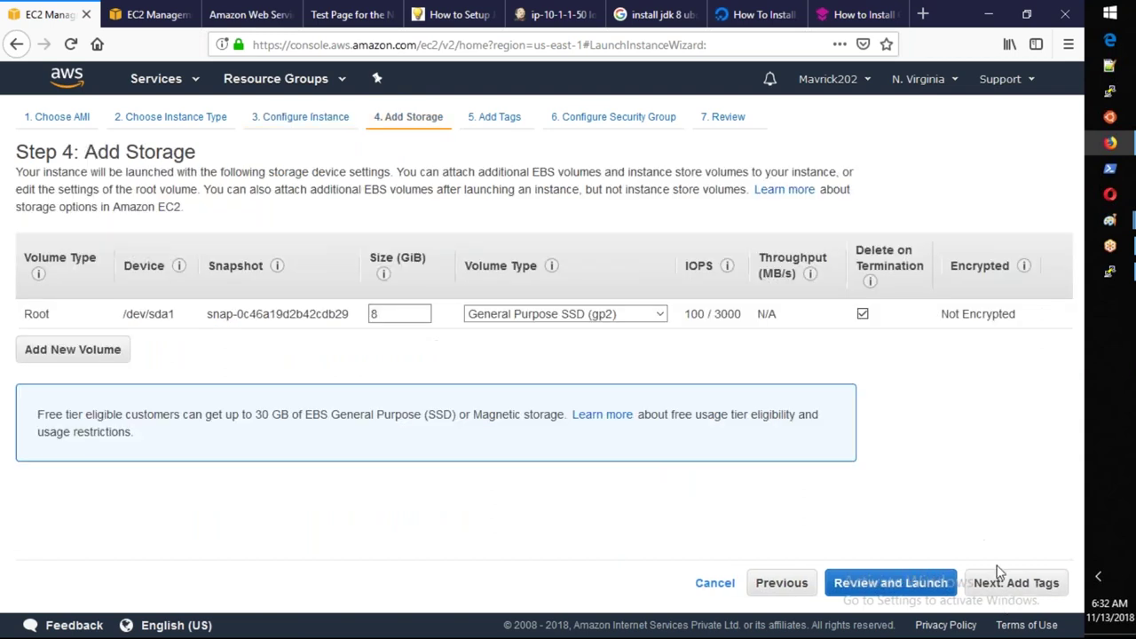
Tag the new instance with Name = JenkinsSlave2.
{"action": "left_click", "coordinate": [1005, 591]}
{"action": "left_click", "coordinate": [40, 388]}
{"action": "type", "text": "Name"}
{"action": "left_click", "coordinate": [532, 282]}
{"action": "type", "text": "Jenk"}
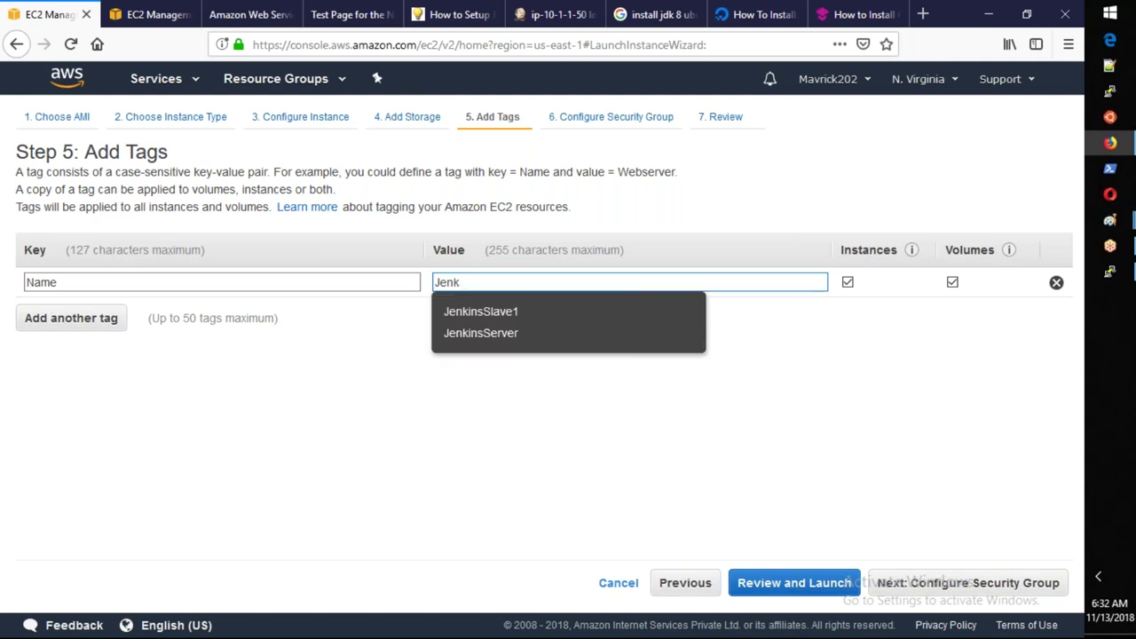
{"action": "left_click", "coordinate": [481, 311]}
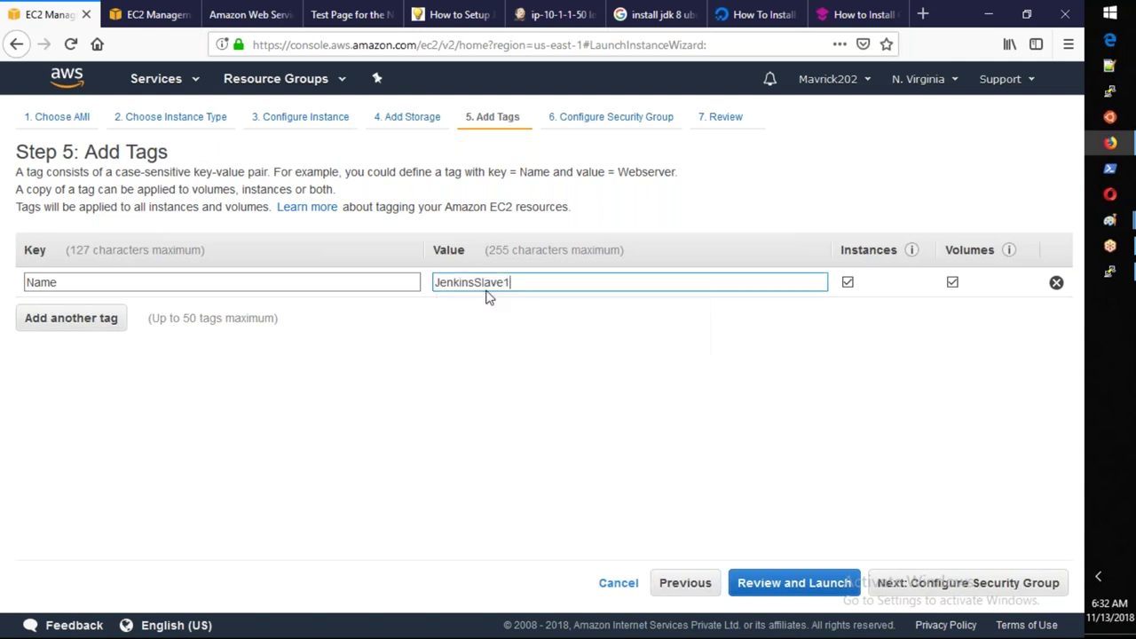
{"action": "key", "text": "BackSpace"}
{"action": "type", "text": "2"}
Assign the existing OCT20_Allow_All security group and go to the launch review.
{"action": "left_click", "coordinate": [1015, 588]}
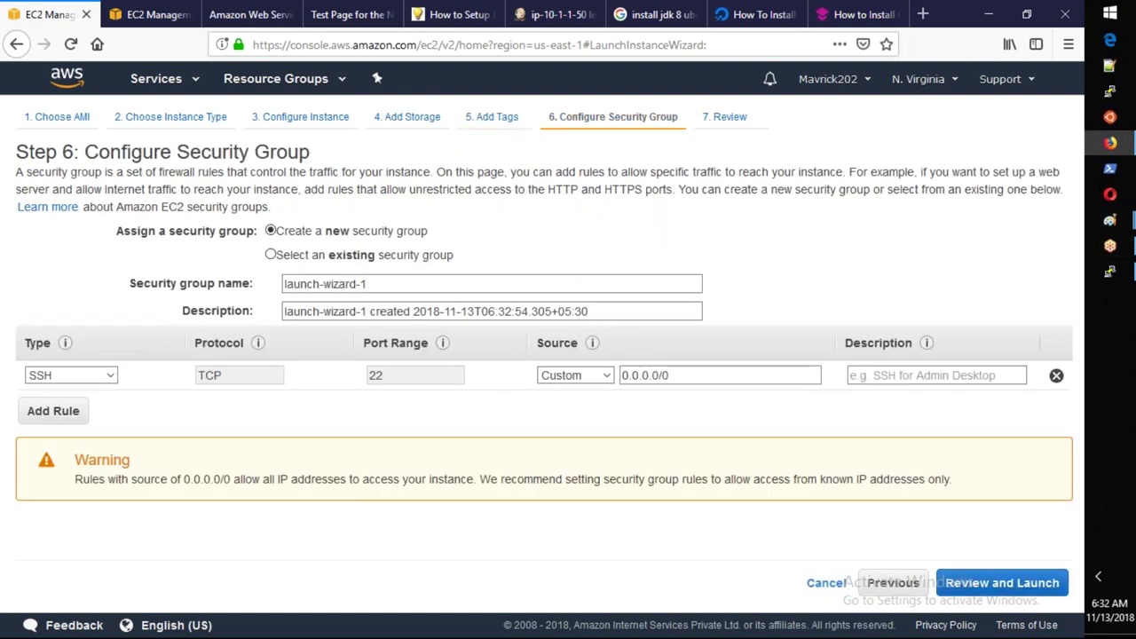
{"action": "left_click", "coordinate": [420, 258]}
{"action": "left_click", "coordinate": [143, 369]}
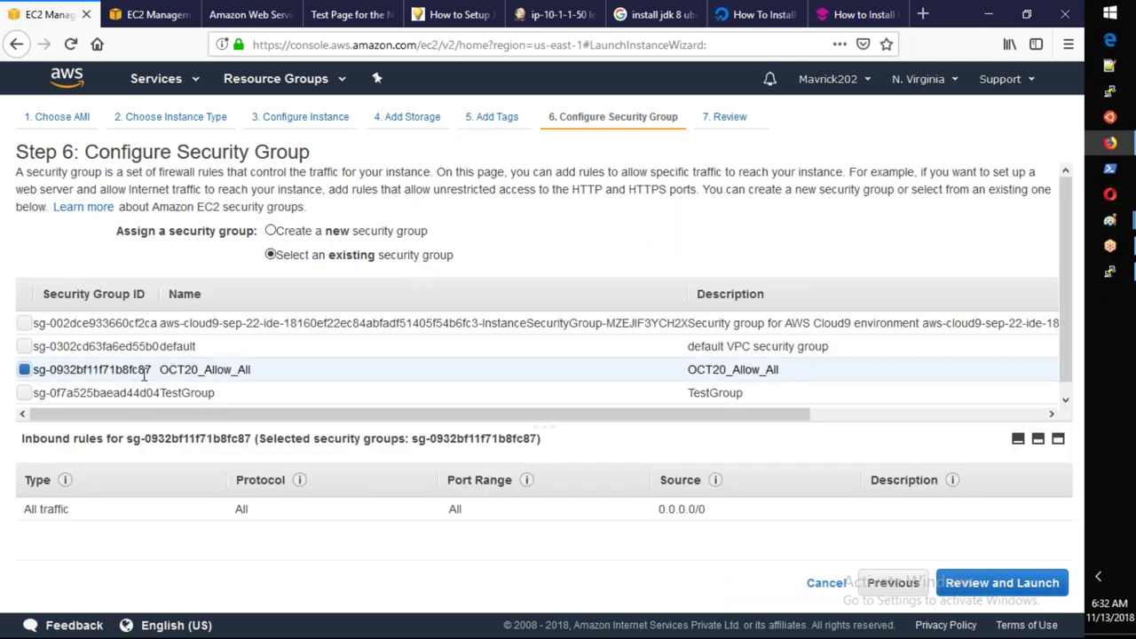
{"action": "left_click", "coordinate": [1032, 586]}
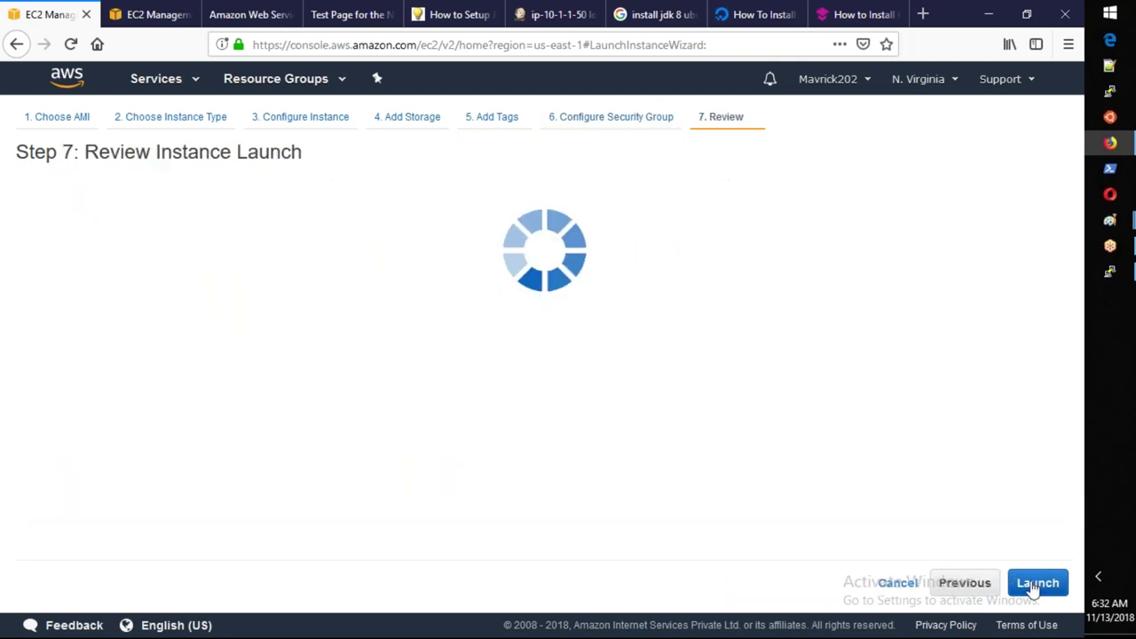
Launch the instance using a different existing key pair.
{"action": "left_click", "coordinate": [1037, 583]}
{"action": "left_click", "coordinate": [543, 406]}
{"action": "left_click", "coordinate": [325, 441]}
{"action": "left_click", "coordinate": [704, 500]}
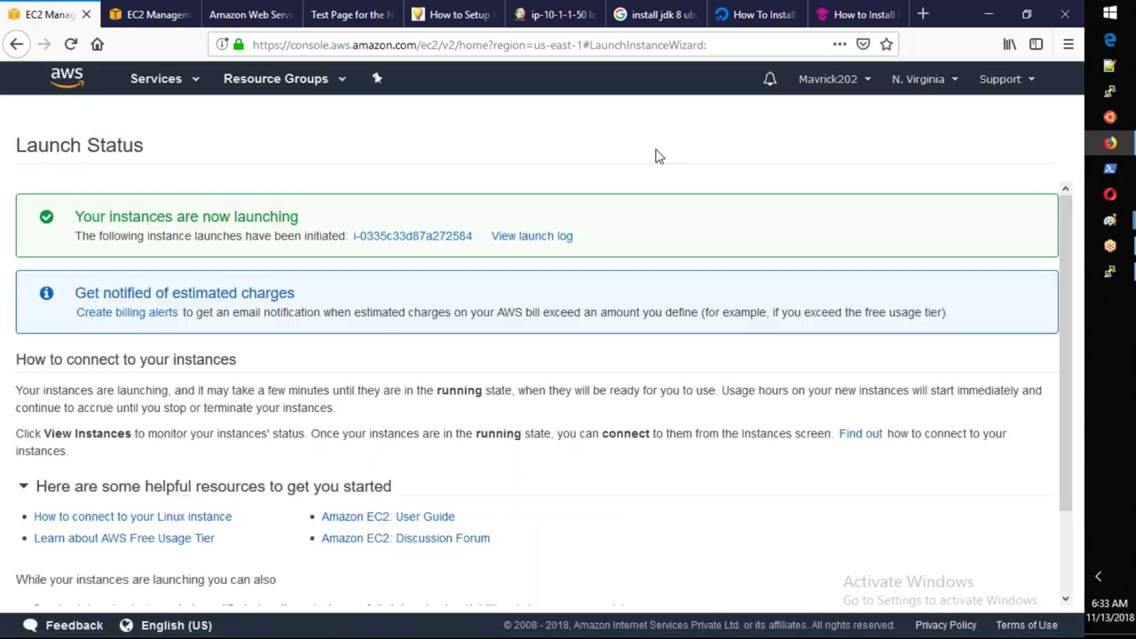
{"action": "left_click", "coordinate": [652, 23]}
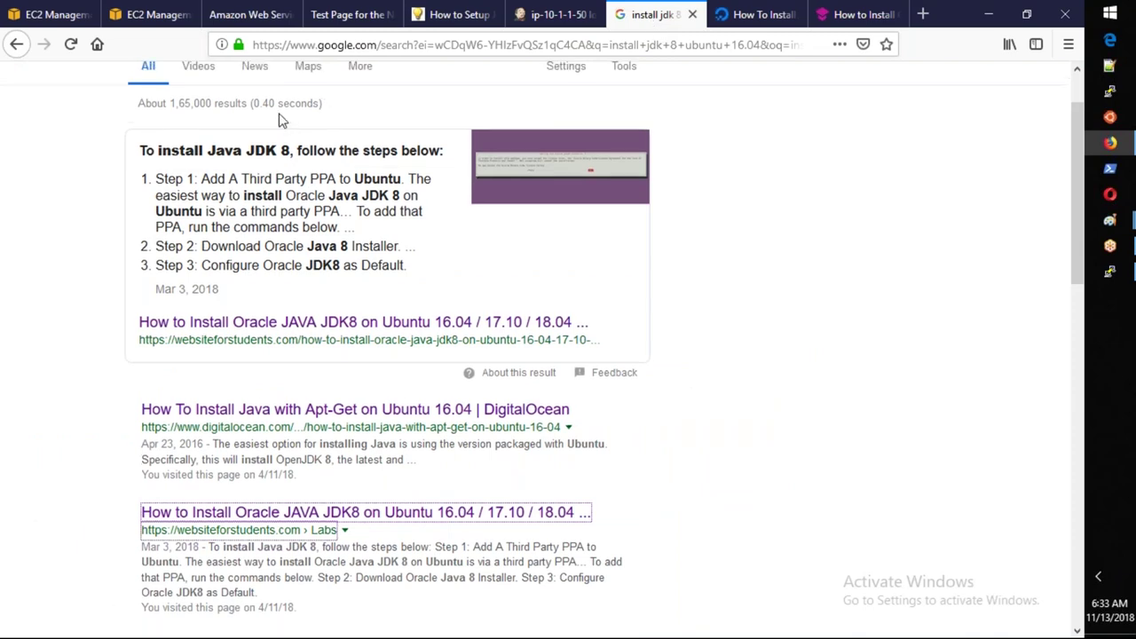
Copy the installed Java version from PuTTY into the Google search query.
{"action": "scroll", "coordinate": [278, 120], "scroll_direction": "up", "scroll_amount": 2}
{"action": "left_click", "coordinate": [1109, 273]}
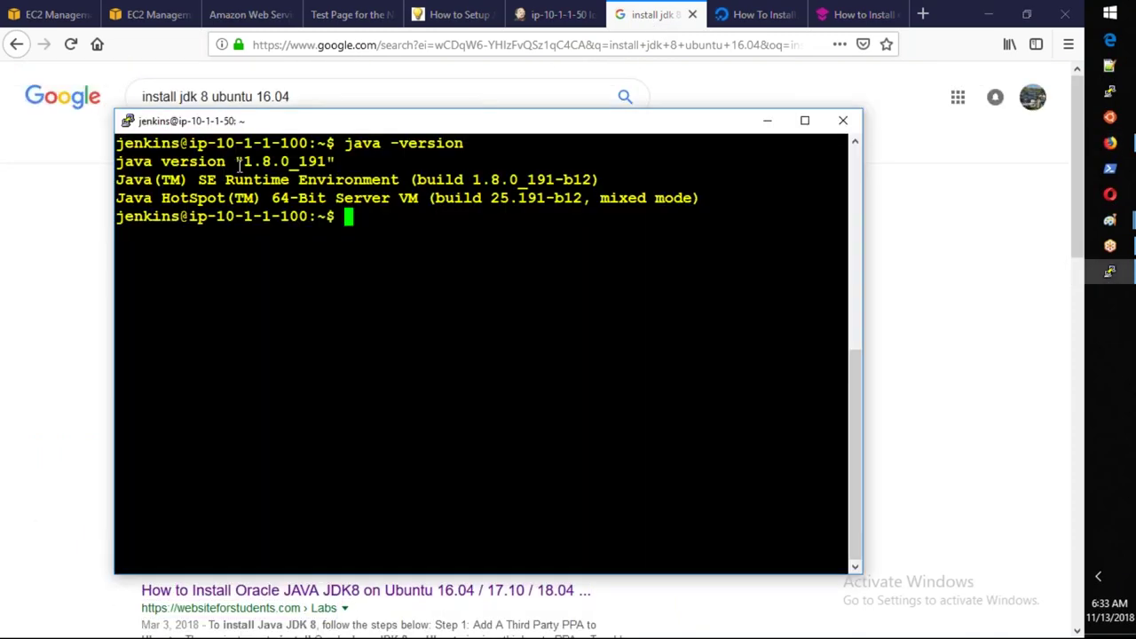
{"action": "left_click_drag", "start_coordinate": [244, 163], "coordinate": [320, 169]}
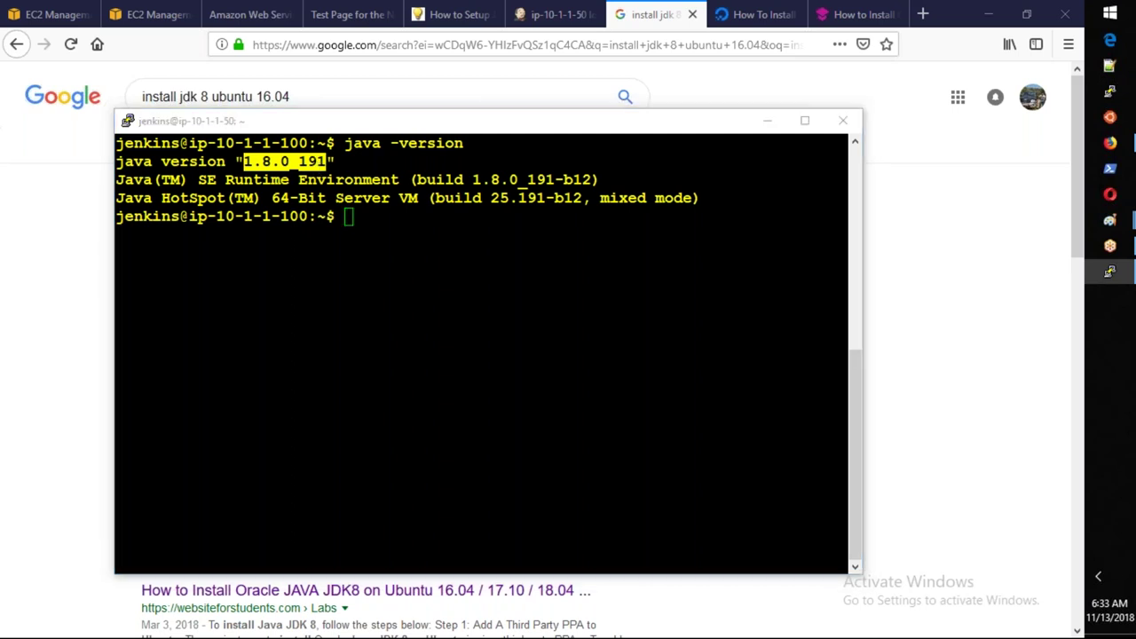
{"action": "left_click", "coordinate": [1109, 142]}
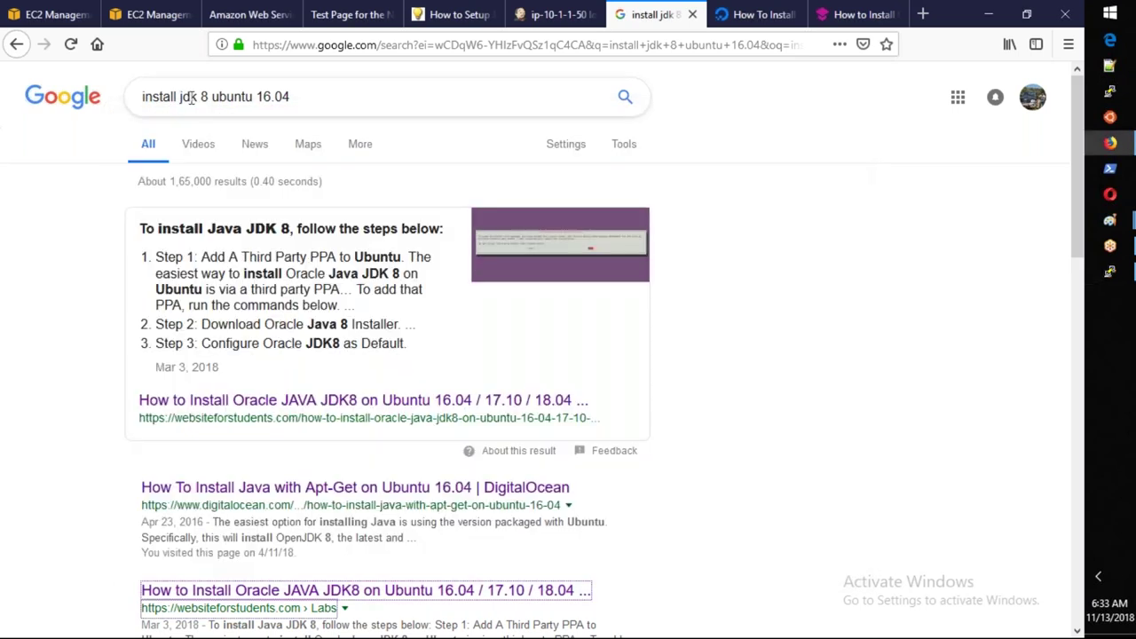
{"action": "left_click_drag", "start_coordinate": [179, 98], "coordinate": [538, 98]}
{"action": "type", "text": "ava"}
{"action": "type", "text": "1.8.0_191"}
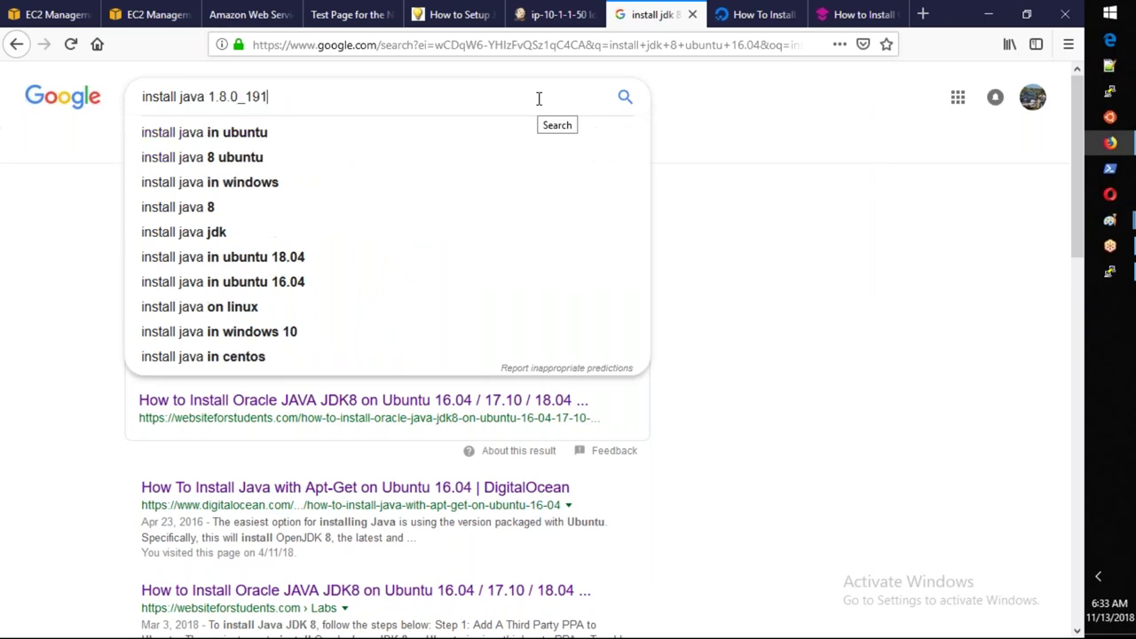
Search 'install java 1.8.0_191 ubuntu' and open the tipsonubuntu guide in a new tab.
{"action": "key", "text": "Return"}
{"action": "type", "text": "ubuntu"}
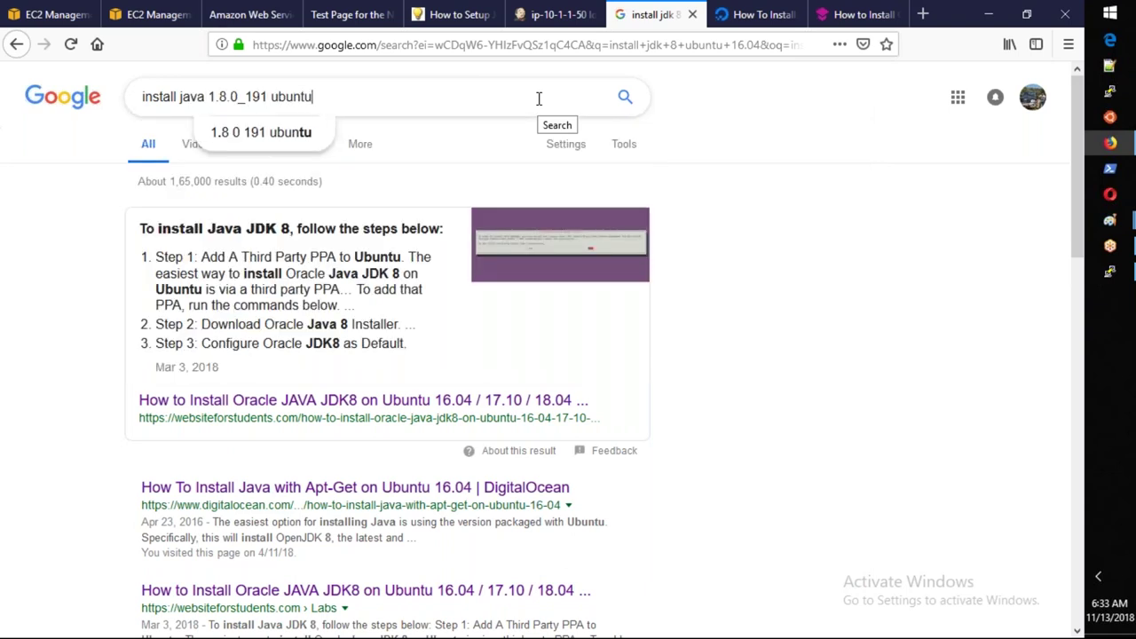
{"action": "key", "text": "Return"}
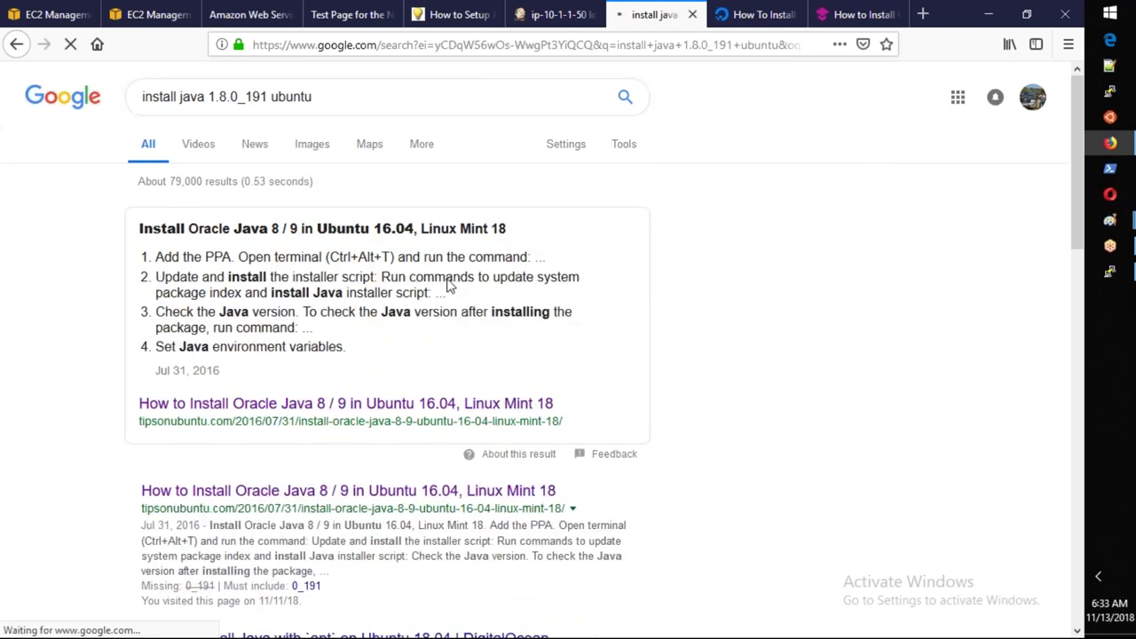
{"action": "scroll", "coordinate": [450, 286], "scroll_direction": "down", "scroll_amount": 1}
{"action": "scroll", "coordinate": [380, 329], "scroll_direction": "down", "scroll_amount": 3}
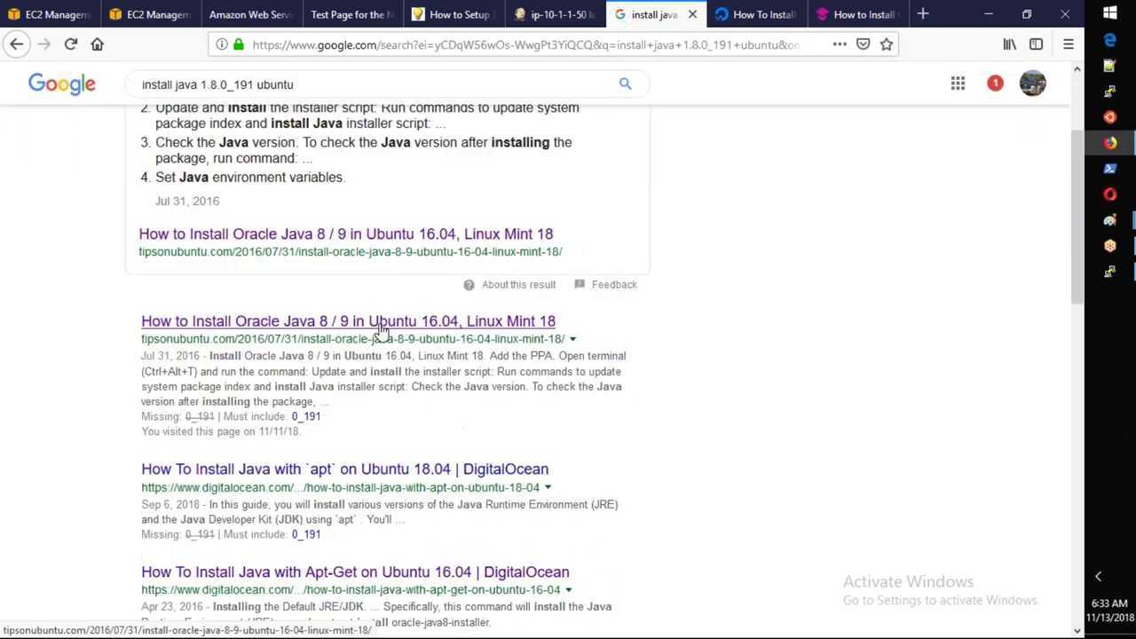
{"action": "middle_click", "coordinate": [380, 328]}
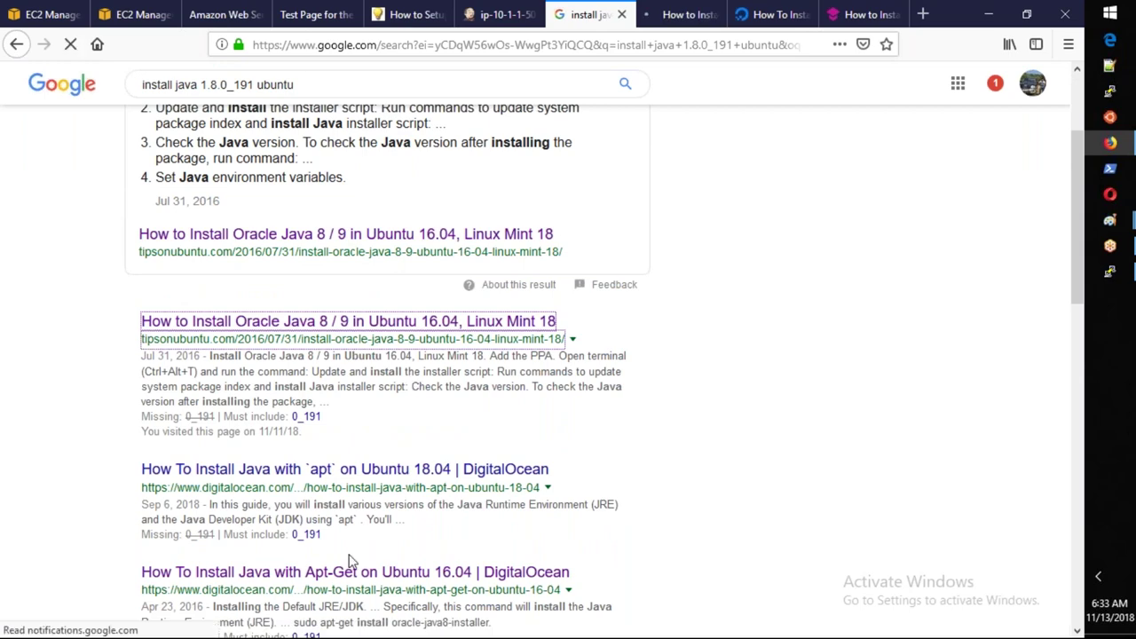
{"action": "key", "text": "ctrl+Tab"}
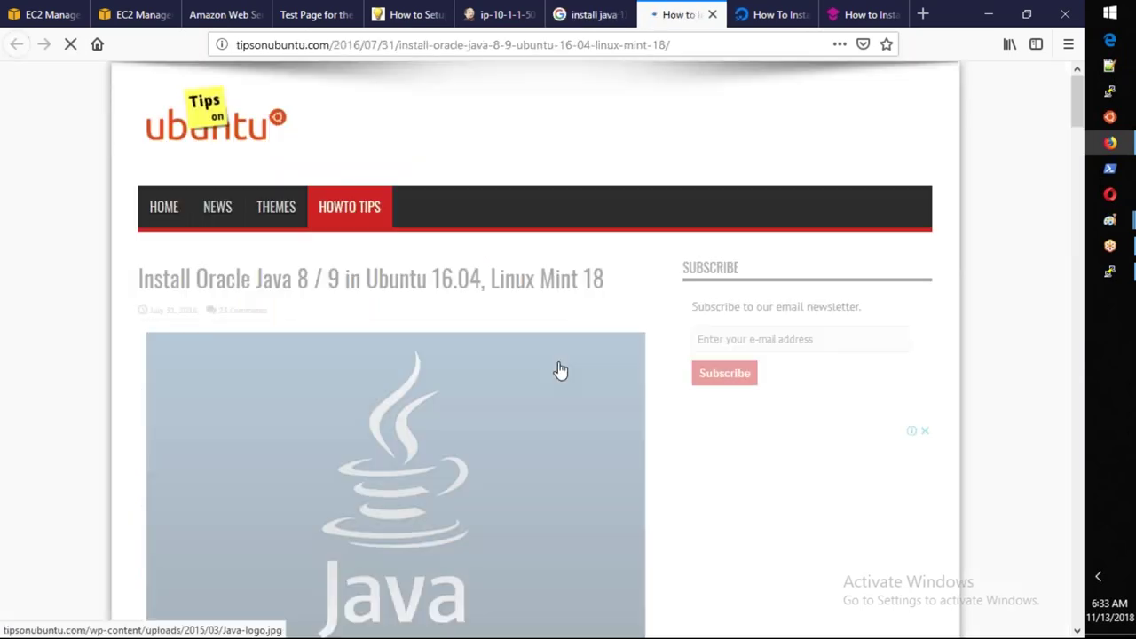
Read the tipsonubuntu Oracle Java 8 article through oracle-java8-set-default, then return to Google.
{"action": "scroll", "coordinate": [560, 370], "scroll_direction": "down", "scroll_amount": 5}
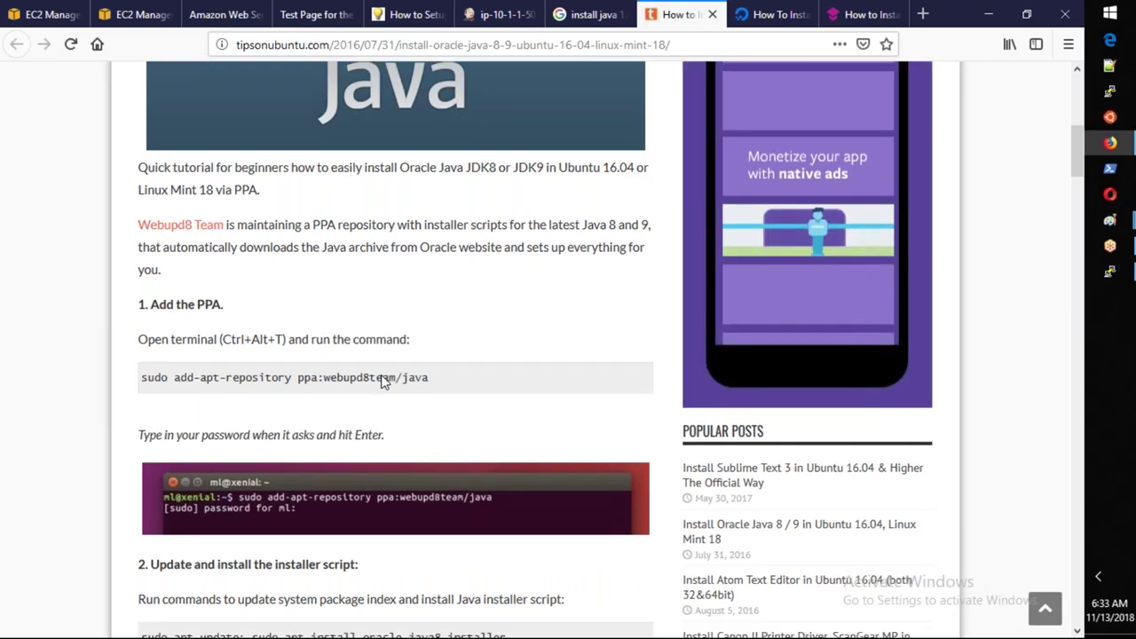
{"action": "scroll", "coordinate": [383, 382], "scroll_direction": "down", "scroll_amount": 3}
{"action": "scroll", "coordinate": [395, 355], "scroll_direction": "down", "scroll_amount": 3}
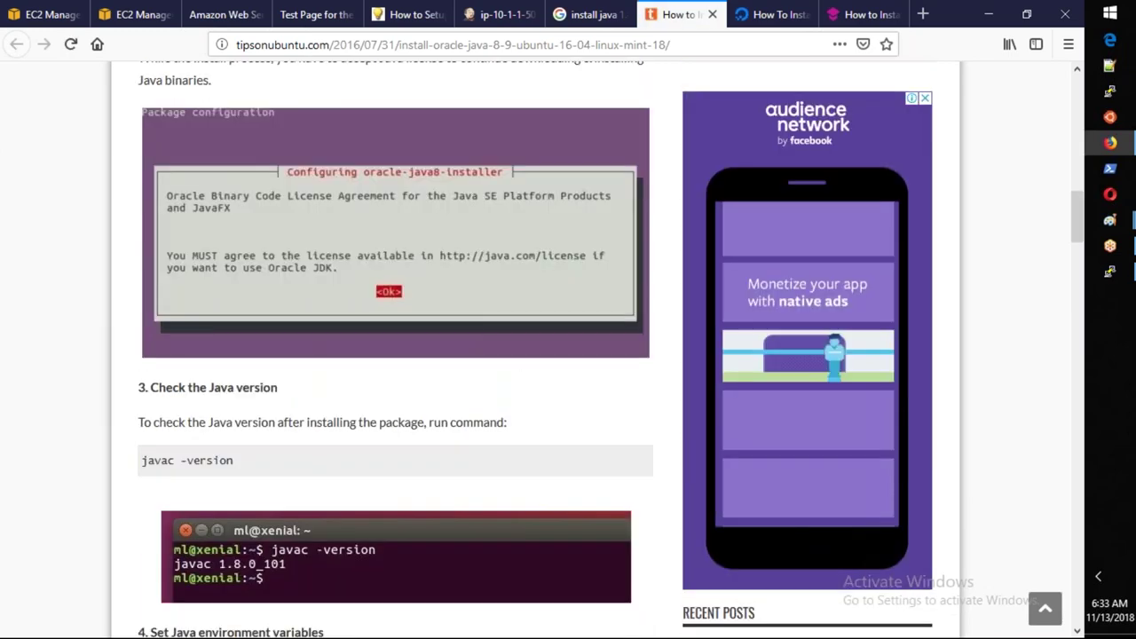
{"action": "scroll", "coordinate": [394, 355], "scroll_direction": "down", "scroll_amount": 3}
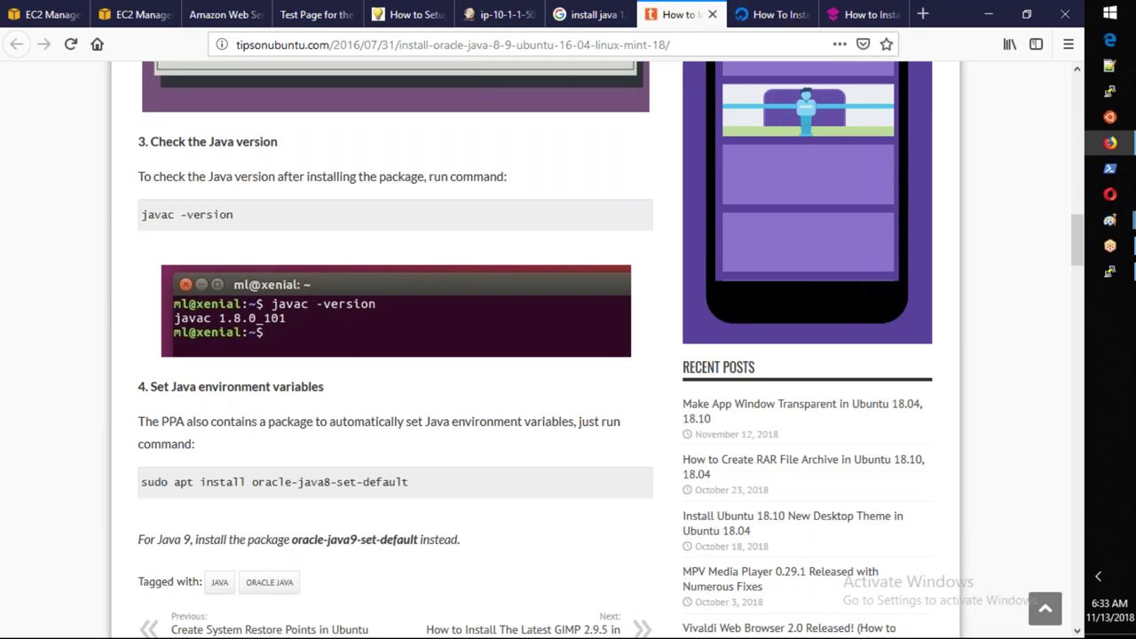
{"action": "scroll", "coordinate": [395, 355], "scroll_direction": "up", "scroll_amount": 3}
{"action": "scroll", "coordinate": [395, 292], "scroll_direction": "down", "scroll_amount": 5}
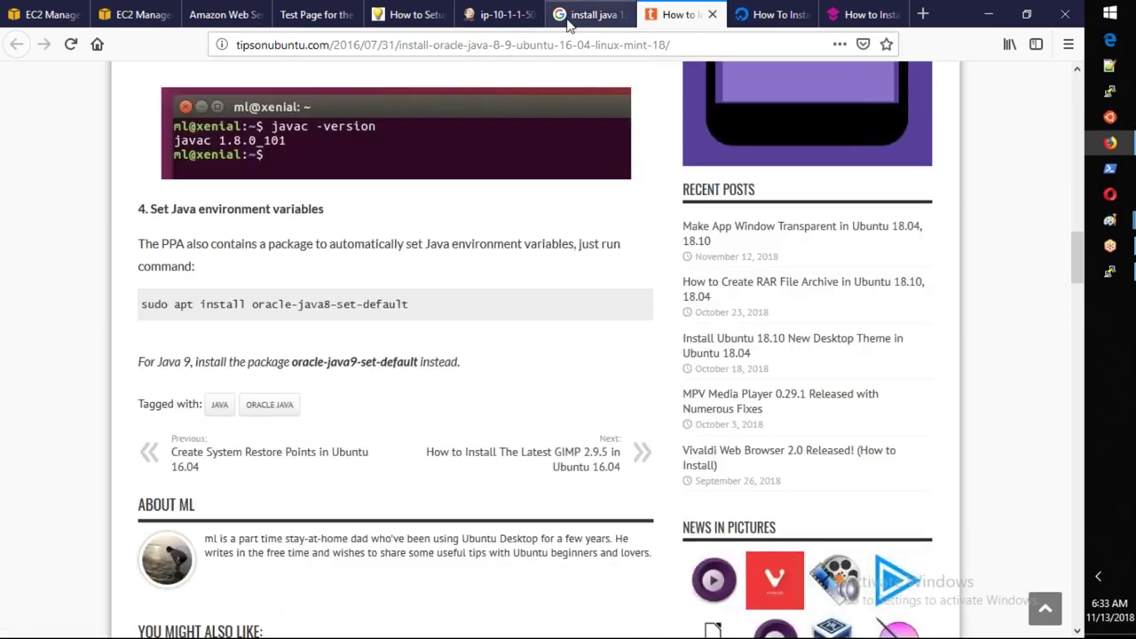
{"action": "left_click", "coordinate": [590, 15]}
{"action": "scroll", "coordinate": [608, 266], "scroll_direction": "up", "scroll_amount": 3}
Search 'install java ubuntu 16.04' and open the DigitalOcean apt-get Java tutorial.
{"action": "left_click", "coordinate": [609, 99]}
{"action": "key", "text": "BackSpace"}
{"action": "key", "text": "BackSpace"}
{"action": "key", "text": "BackSpace"}
{"action": "key", "text": "BackSpace"}
{"action": "key", "text": "BackSpace"}
{"action": "key", "text": "BackSpace"}
{"action": "key", "text": "BackSpace"}
{"action": "key", "text": "BackSpace"}
{"action": "key", "text": "BackSpace"}
{"action": "key", "text": "BackSpace"}
{"action": "key", "text": "BackSpace"}
{"action": "key", "text": "BackSpace"}
{"action": "key", "text": "BackSpace"}
{"action": "key", "text": "BackSpace"}
{"action": "key", "text": "BackSpace"}
{"action": "key", "text": "BackSpace"}
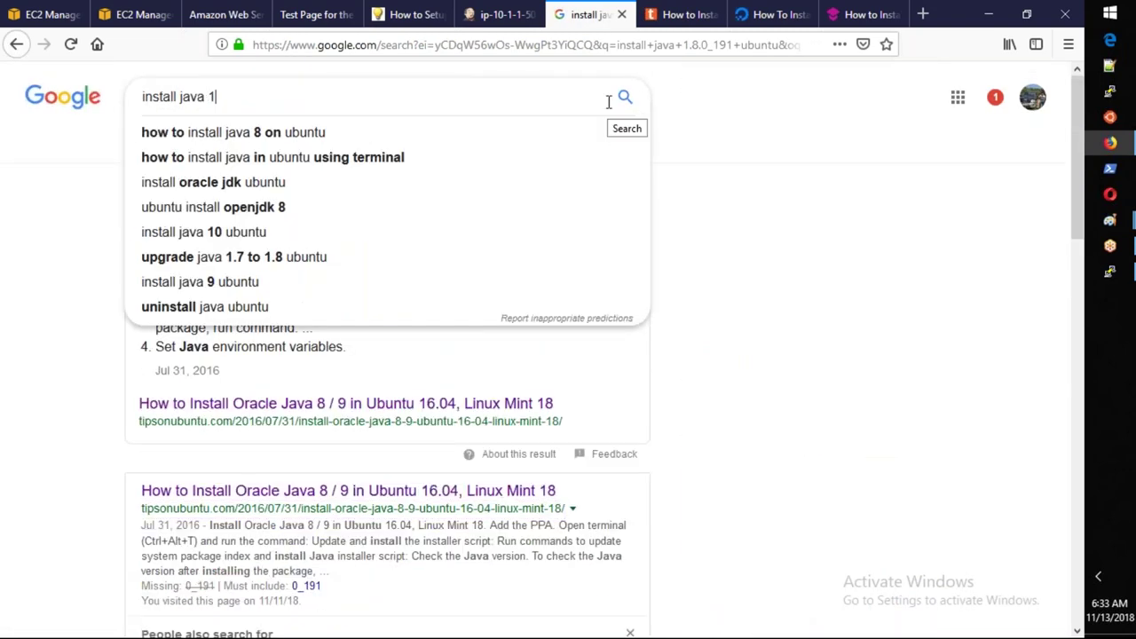
{"action": "type", "text": "ubuntu"}
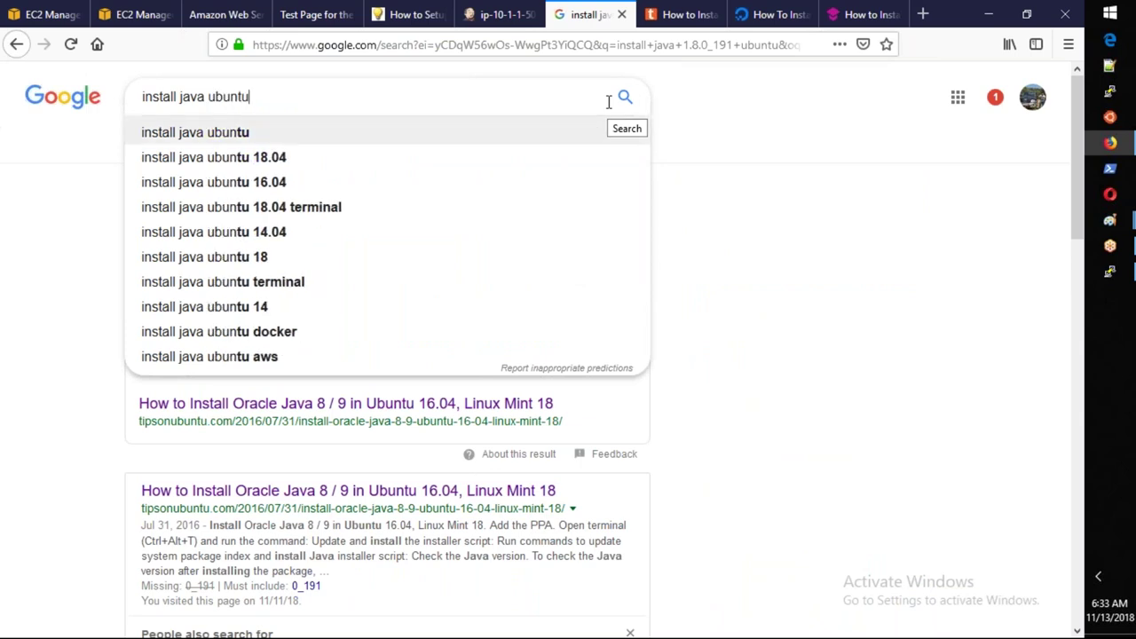
{"action": "key", "text": "Down"}
{"action": "key", "text": "Down"}
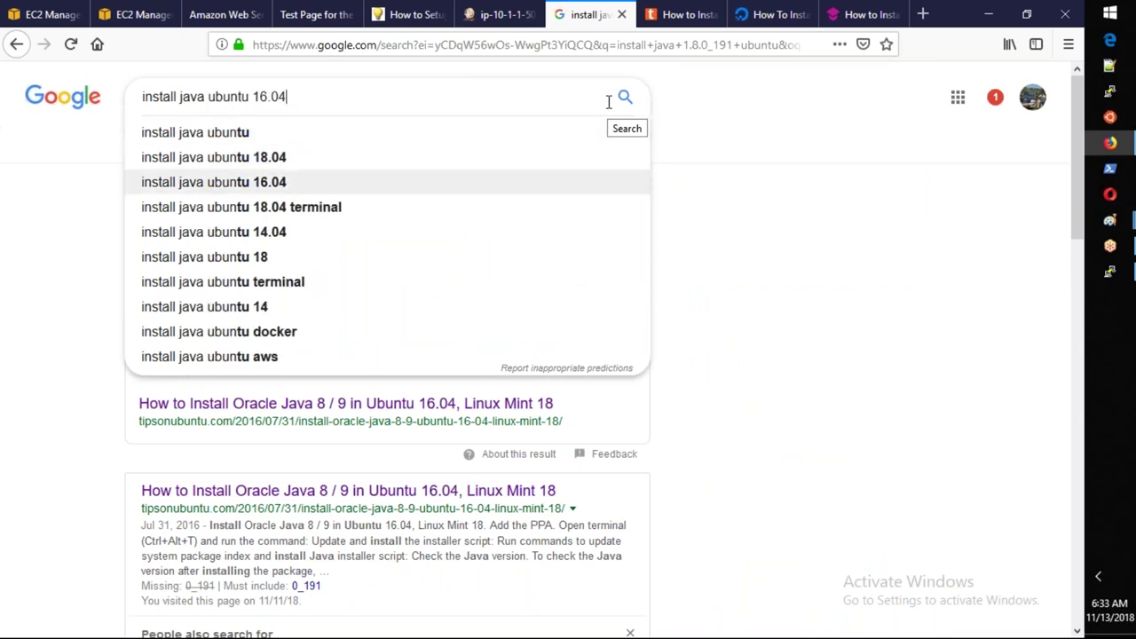
{"action": "key", "text": "Return"}
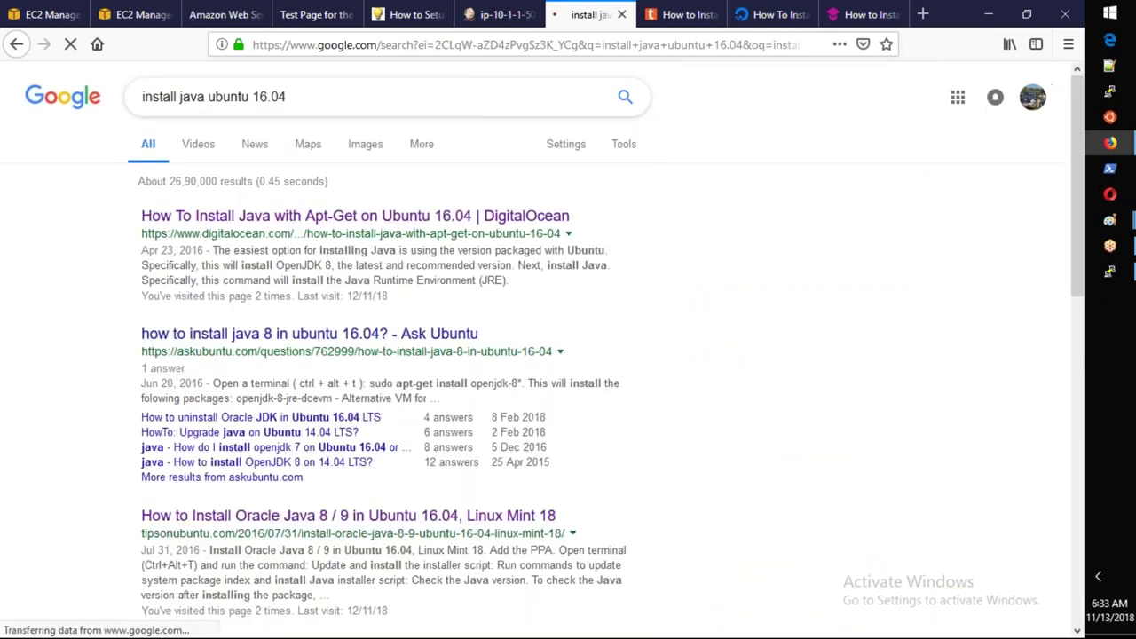
{"action": "left_click", "coordinate": [210, 221]}
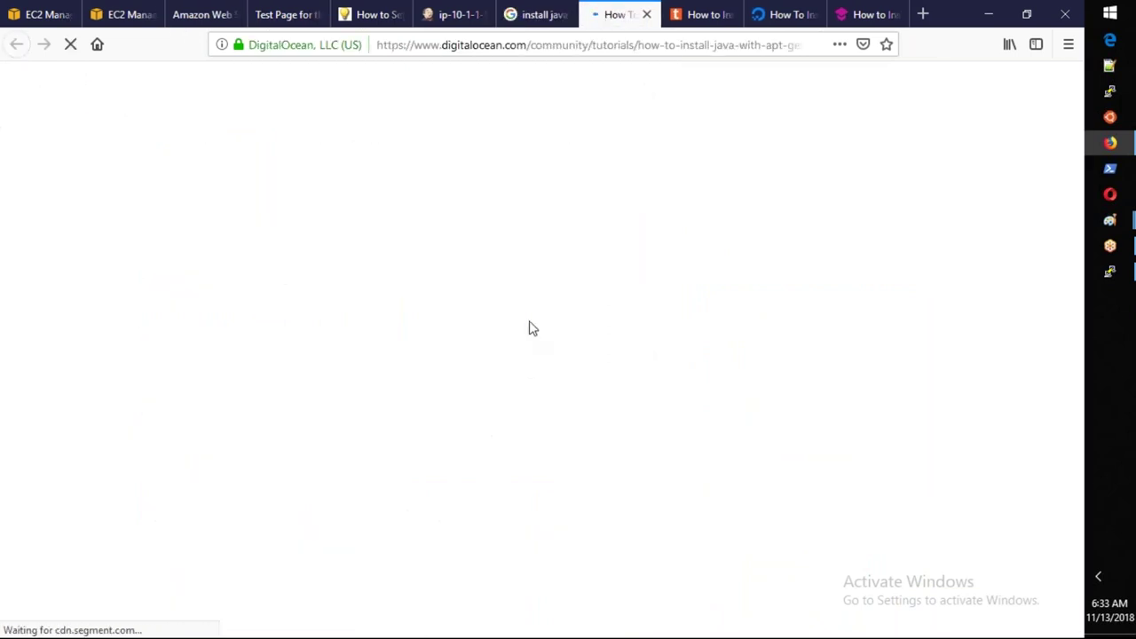
Skim the DigitalOcean Java tutorial, then review the Google results again.
{"action": "scroll", "coordinate": [530, 327], "scroll_direction": "down", "scroll_amount": 3}
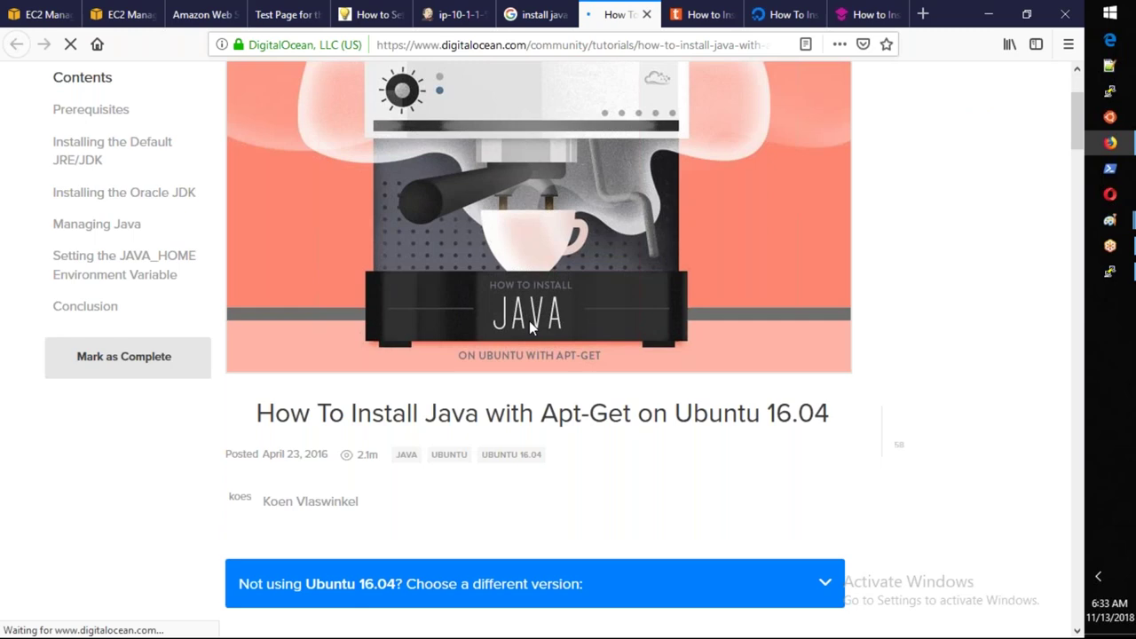
{"action": "scroll", "coordinate": [529, 320], "scroll_direction": "down", "scroll_amount": 15}
{"action": "scroll", "coordinate": [529, 322], "scroll_direction": "down", "scroll_amount": 8}
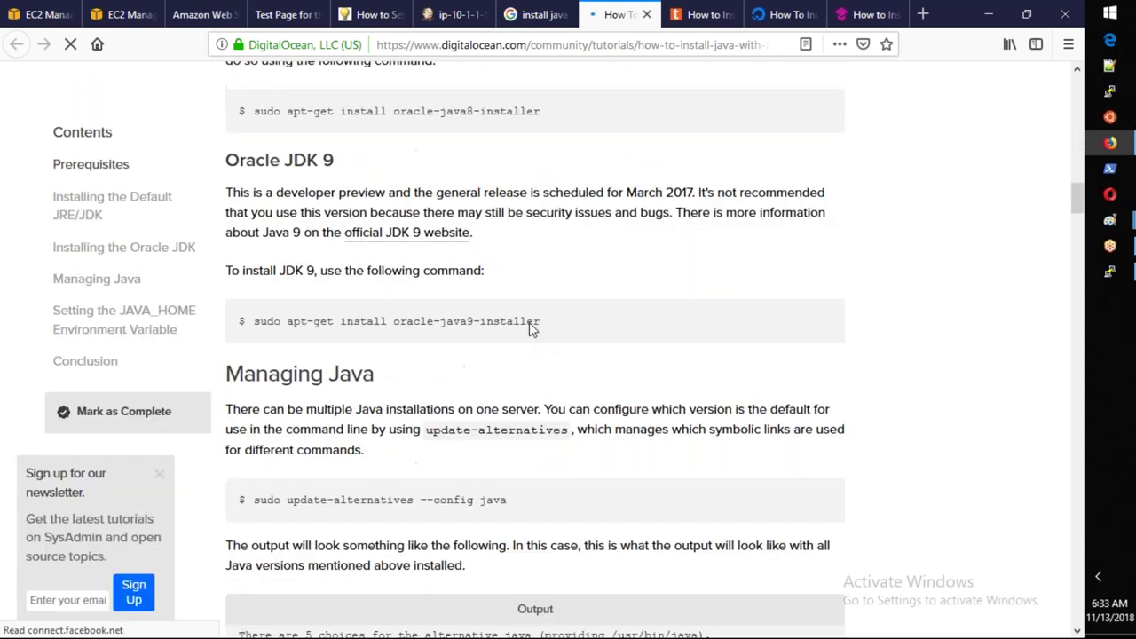
{"action": "scroll", "coordinate": [529, 322], "scroll_direction": "down", "scroll_amount": 10}
{"action": "scroll", "coordinate": [529, 323], "scroll_direction": "down", "scroll_amount": 15}
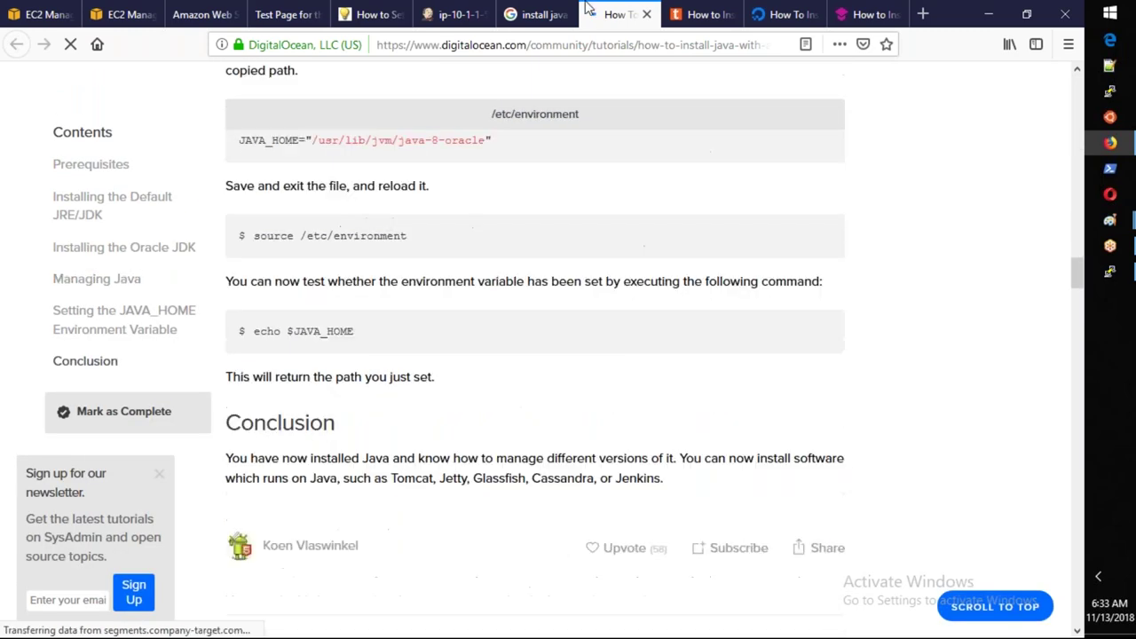
{"action": "left_click", "coordinate": [535, 16]}
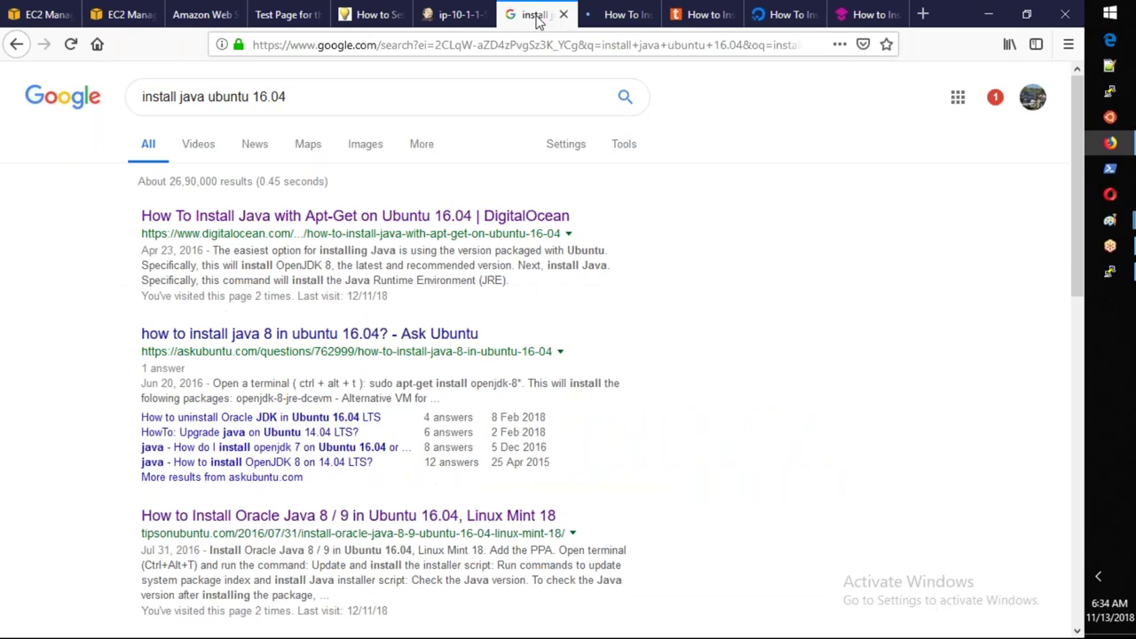
{"action": "scroll", "coordinate": [568, 355], "scroll_direction": "down", "scroll_amount": 7}
{"action": "scroll", "coordinate": [568, 355], "scroll_direction": "up", "scroll_amount": 5}
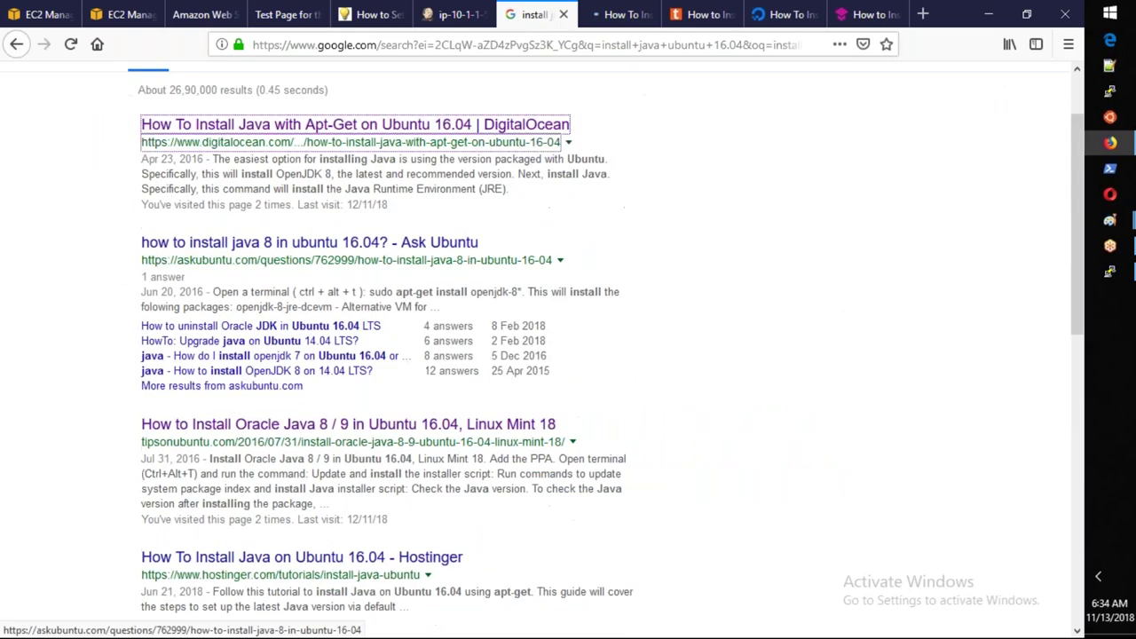
{"action": "scroll", "coordinate": [568, 355], "scroll_direction": "down", "scroll_amount": 5}
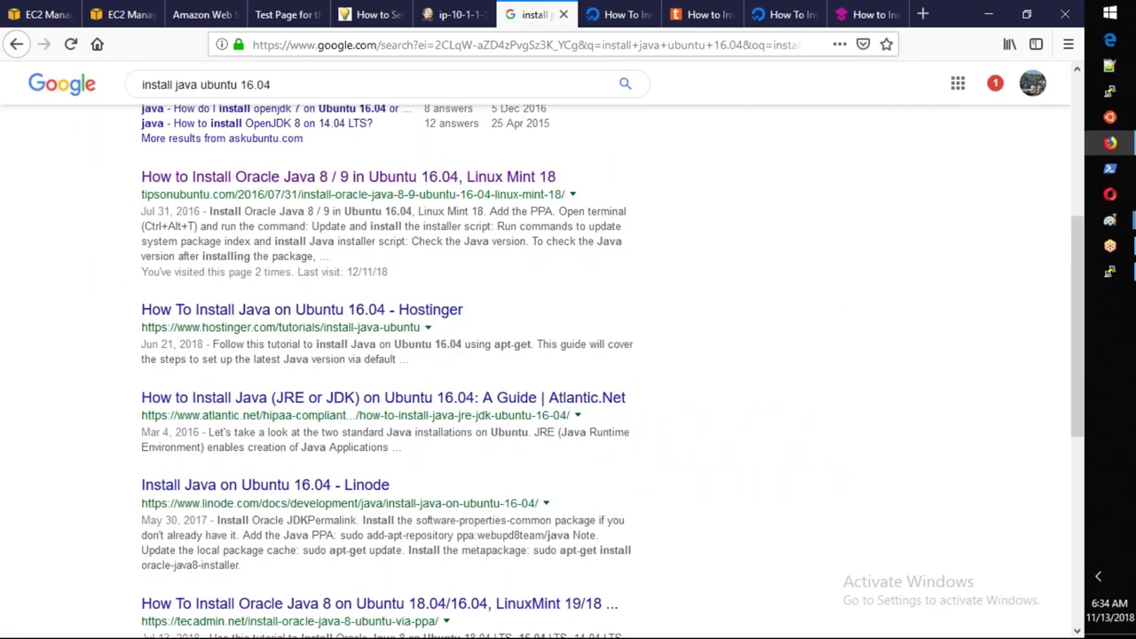
{"action": "scroll", "coordinate": [386, 89], "scroll_direction": "up", "scroll_amount": 7}
Search 'install java ubuntu 16.04 jenkins' and open the featured Jenkins-on-Ubuntu guide in a new tab.
{"action": "left_click", "coordinate": [386, 89]}
{"action": "type", "text": "en"}
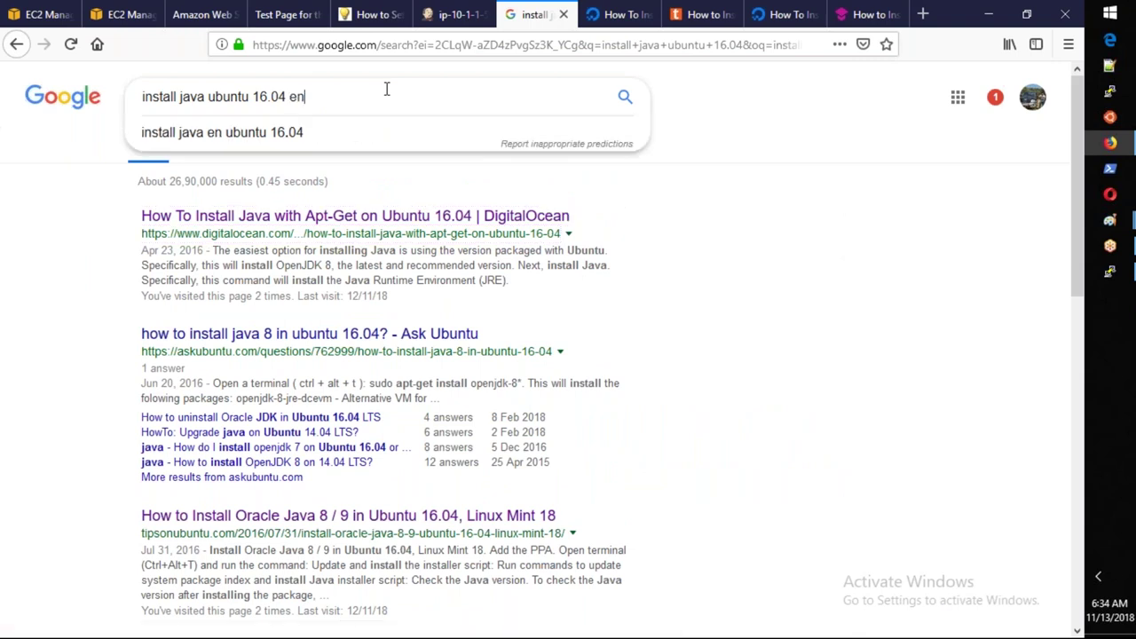
{"action": "key", "text": "BackSpace"}
{"action": "key", "text": "BackSpace"}
{"action": "type", "text": "je"}
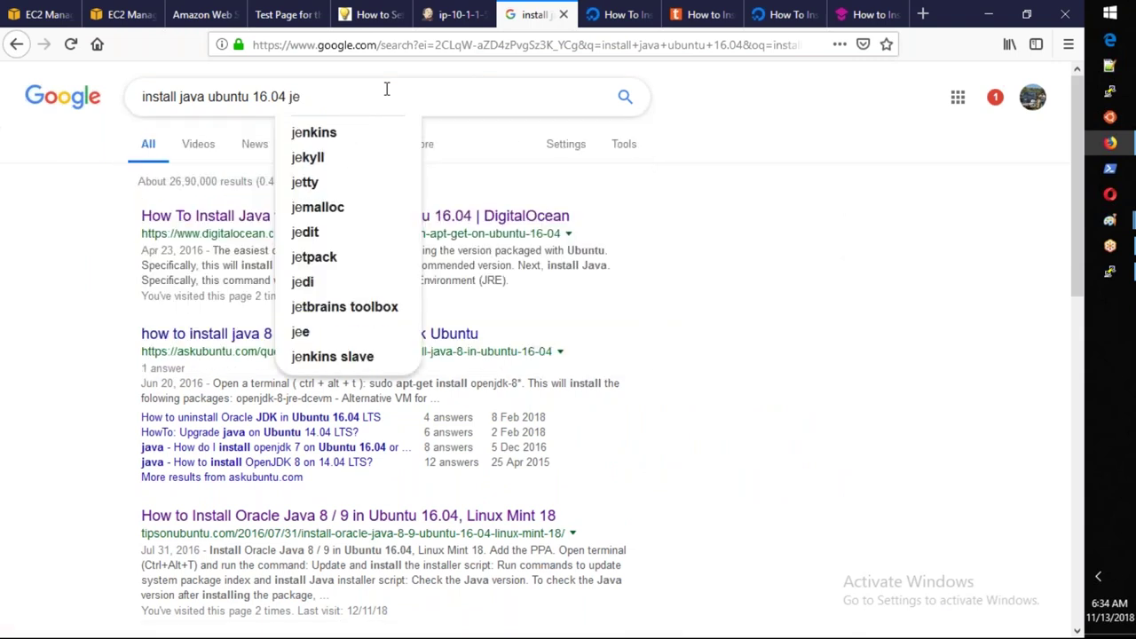
{"action": "key", "text": "Down"}
{"action": "key", "text": "Return"}
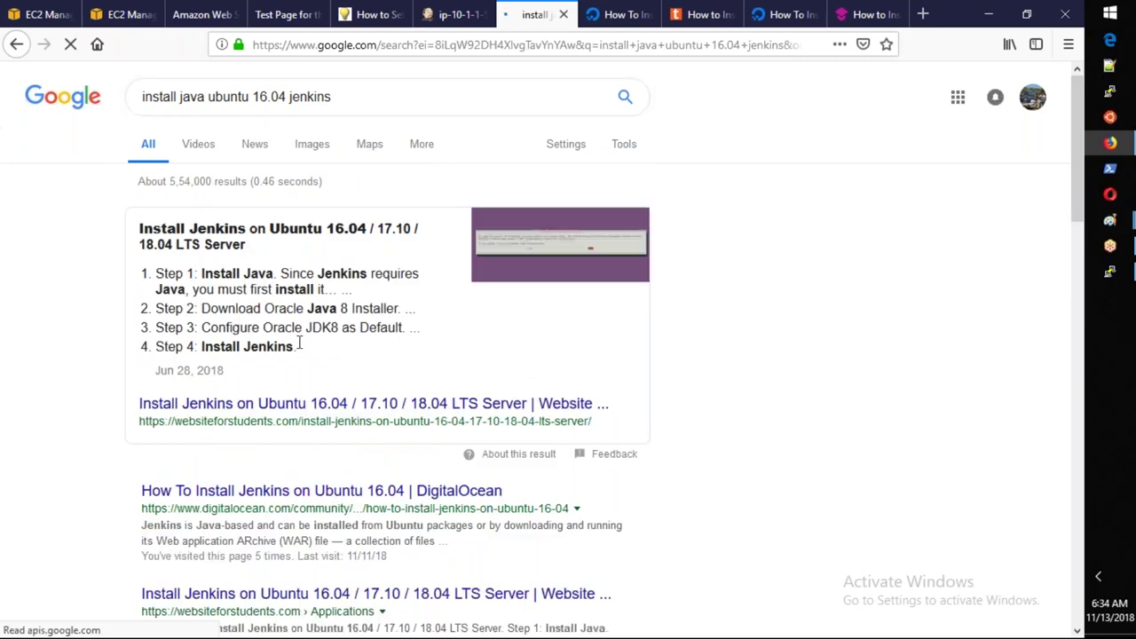
{"action": "left_click", "coordinate": [299, 404]}
{"action": "left_click", "coordinate": [562, 20]}
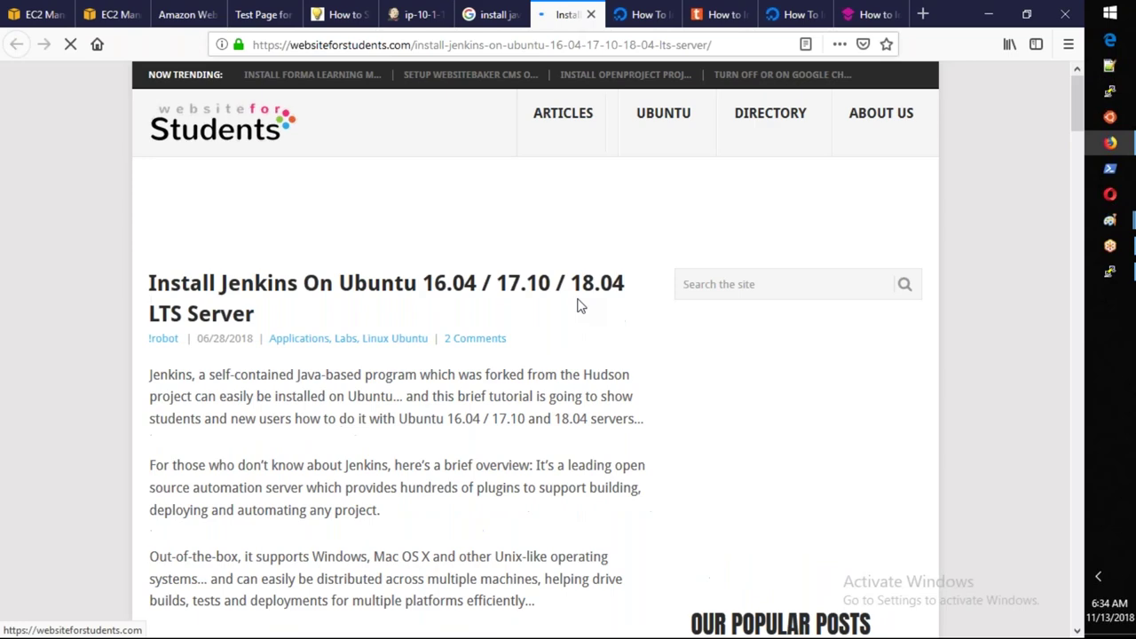
Skim the websiteforstudents Jenkins guide, then return to the EC2 launch wizard.
{"action": "scroll", "coordinate": [579, 306], "scroll_direction": "down", "scroll_amount": 15}
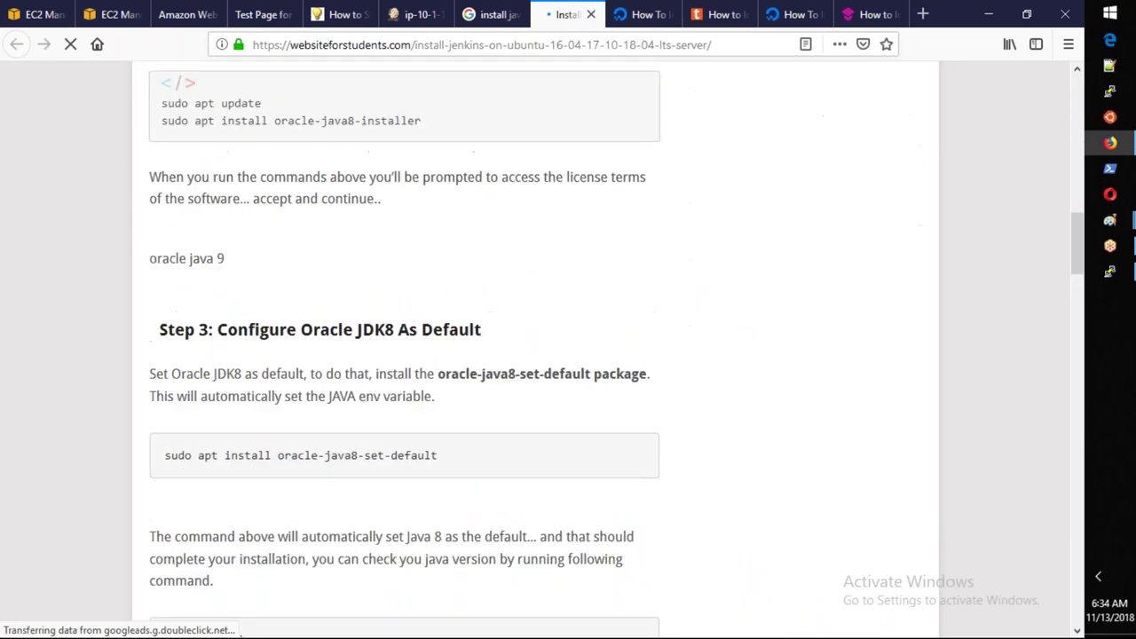
{"action": "scroll", "coordinate": [579, 305], "scroll_direction": "down", "scroll_amount": 3}
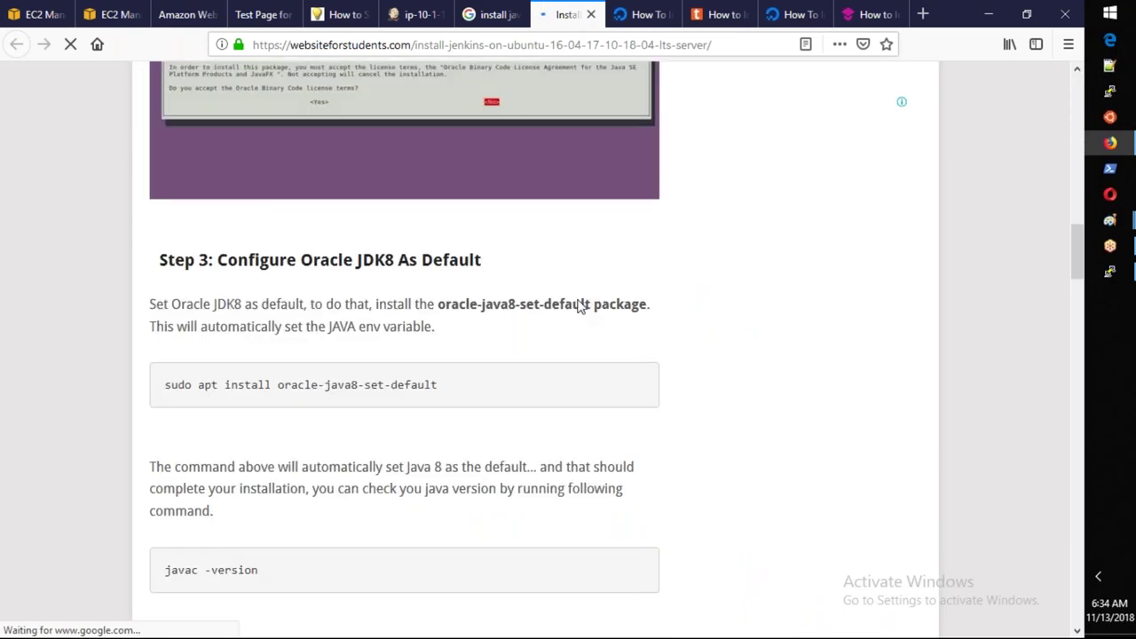
{"action": "scroll", "coordinate": [579, 305], "scroll_direction": "up", "scroll_amount": 1}
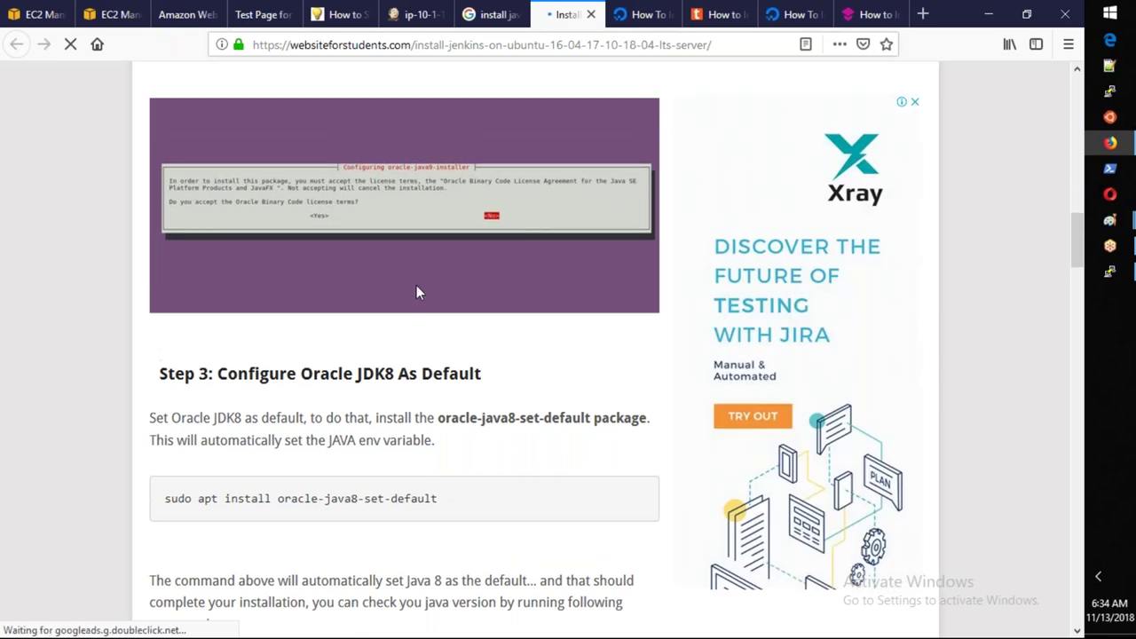
{"action": "scroll", "coordinate": [419, 291], "scroll_direction": "up", "scroll_amount": 4}
{"action": "scroll", "coordinate": [419, 292], "scroll_direction": "up", "scroll_amount": 4}
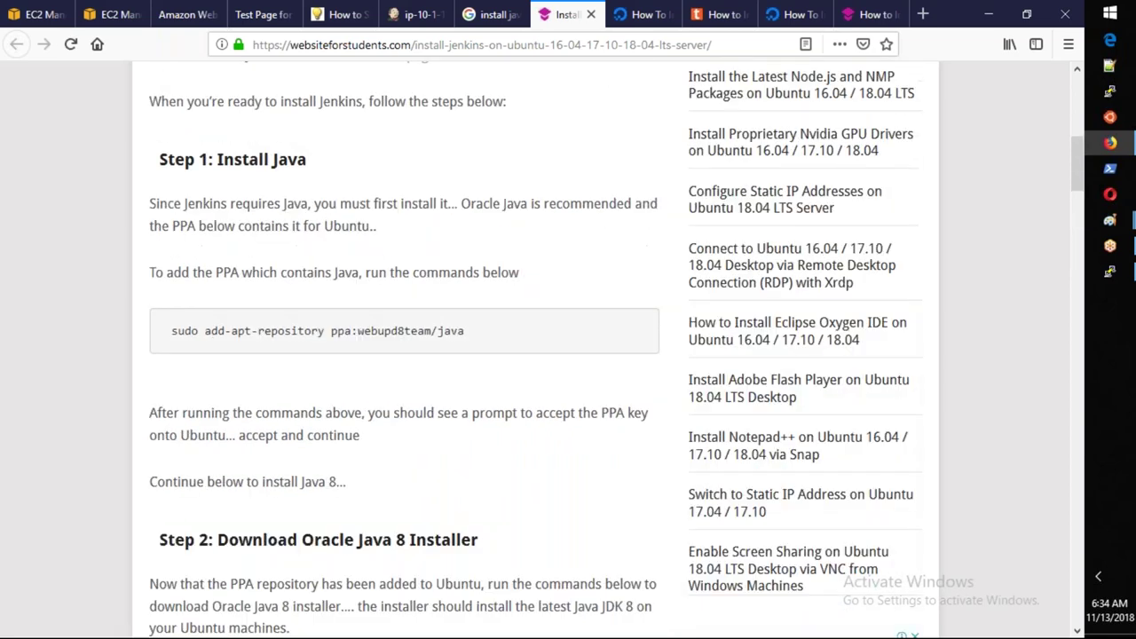
{"action": "left_click", "coordinate": [106, 15]}
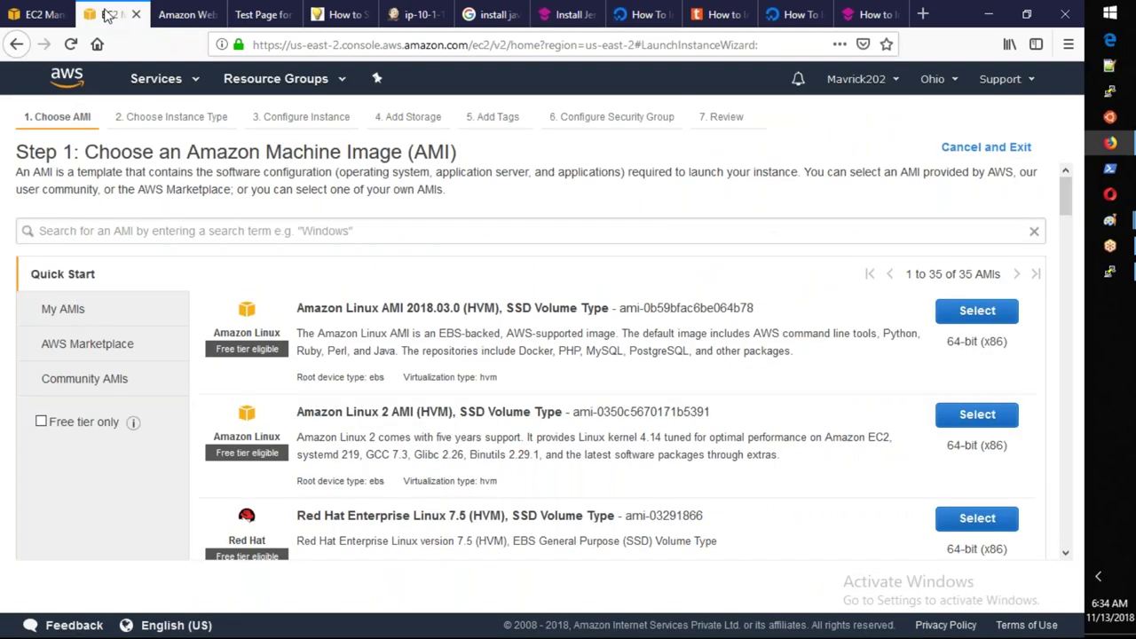
Copy JenkinsSlave2's public DNS name from the EC2 instances list.
{"action": "left_click", "coordinate": [40, 14]}
{"action": "scroll", "coordinate": [568, 355], "scroll_direction": "down", "scroll_amount": 2}
{"action": "left_click", "coordinate": [1001, 589]}
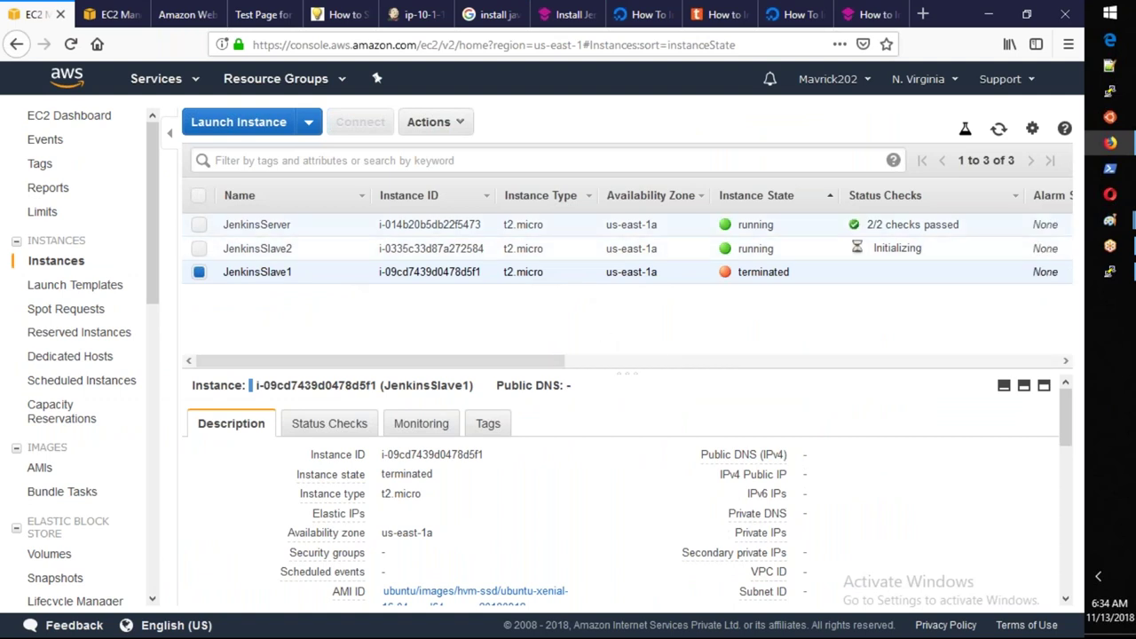
{"action": "left_click", "coordinate": [668, 227]}
{"action": "left_click", "coordinate": [671, 249]}
{"action": "left_click", "coordinate": [907, 471]}
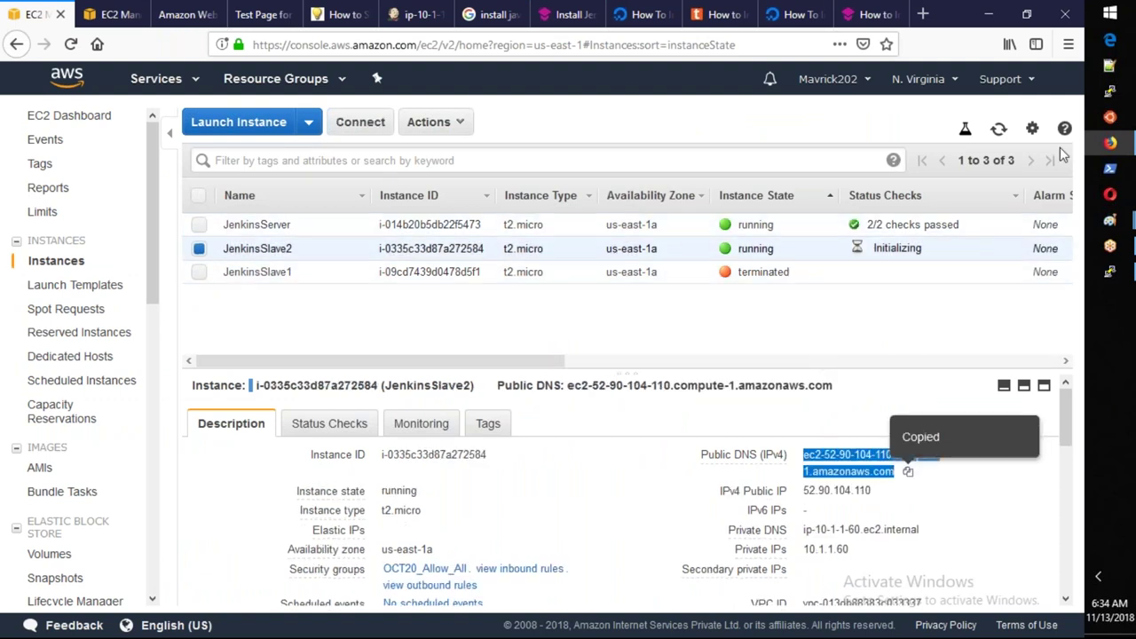
Start PuTTY and load the saved ec2-user@ session.
{"action": "left_click", "coordinate": [1116, 102]}
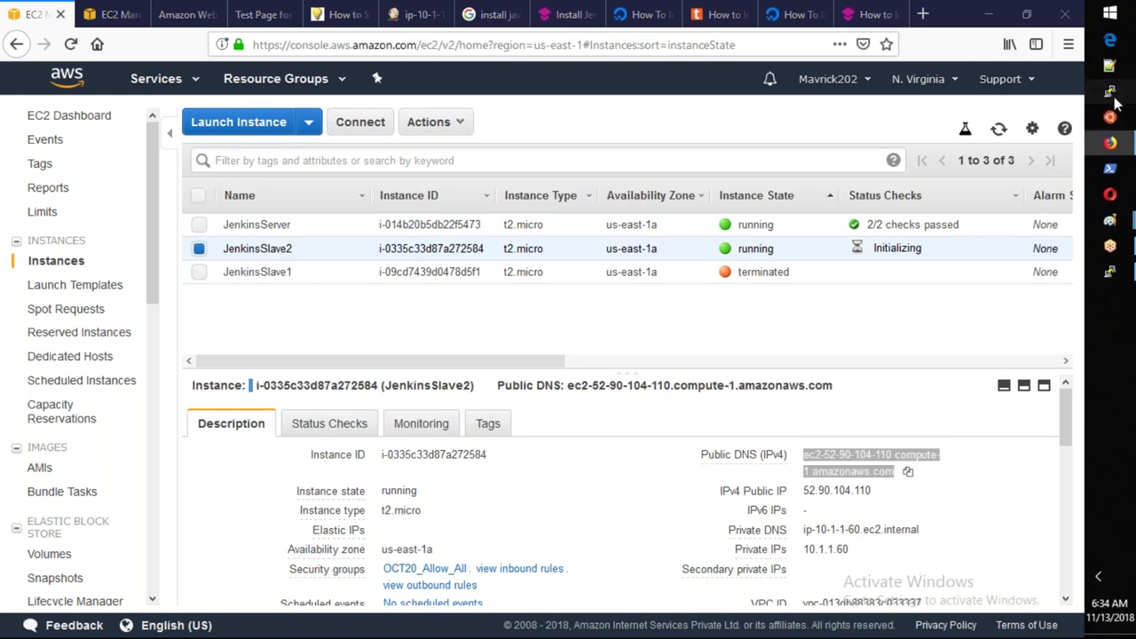
{"action": "left_click", "coordinate": [568, 398]}
{"action": "left_click", "coordinate": [712, 336]}
Connect via SSH to ubuntu@ the slave's public DNS, accepting its host key.
{"action": "double_click", "coordinate": [599, 231]}
{"action": "type", "text": "ubtu"}
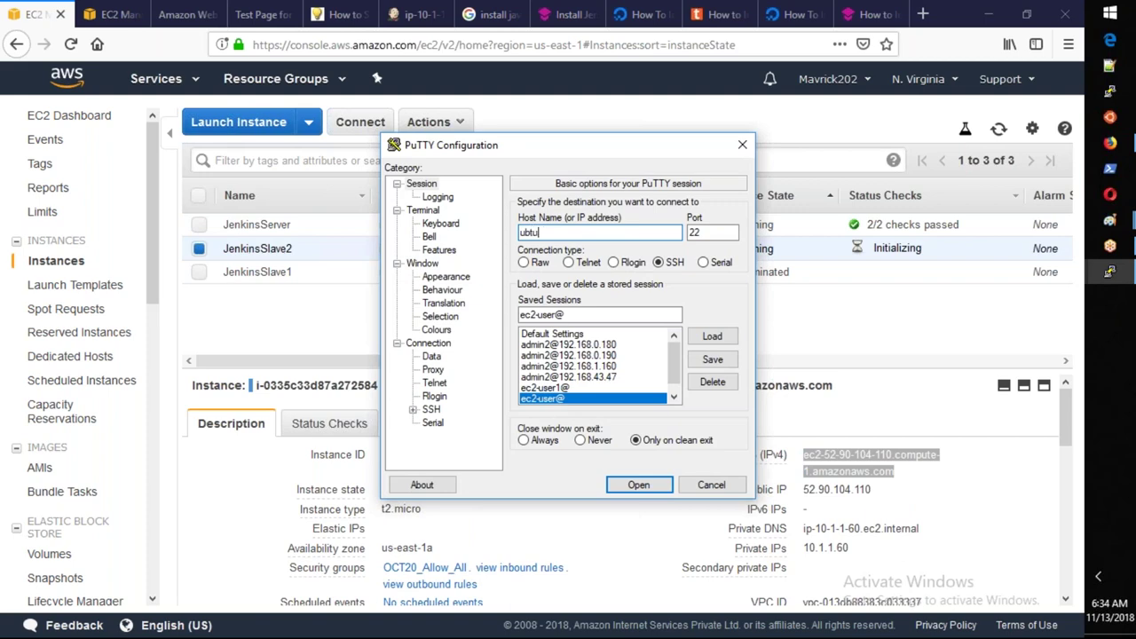
{"action": "type", "text": "ntu@"}
{"action": "key", "text": "ctrl+v"}
{"action": "left_click", "coordinate": [624, 485]}
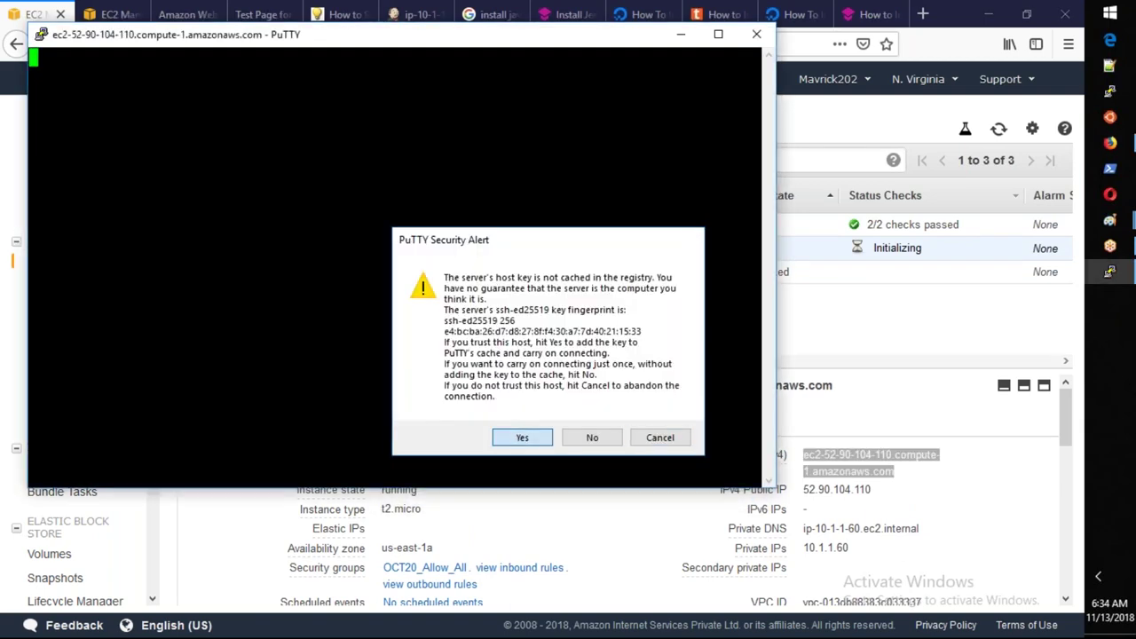
{"action": "left_click", "coordinate": [505, 433]}
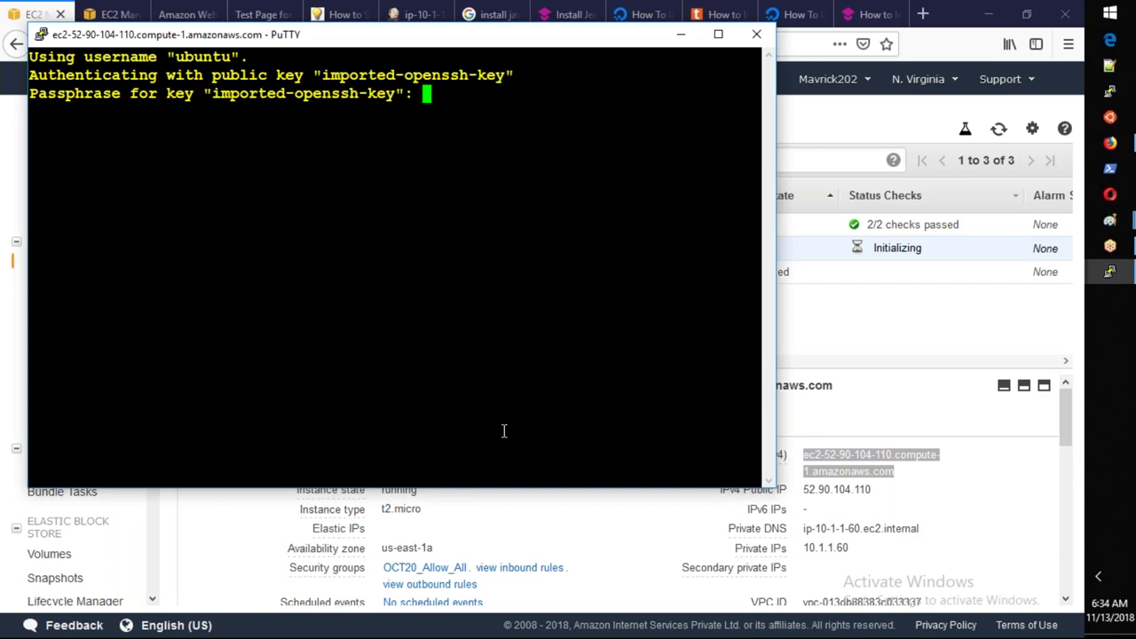
Enter the key passphrase, become root with sudo su -, and minimise PuTTY.
{"action": "key", "text": "Return"}
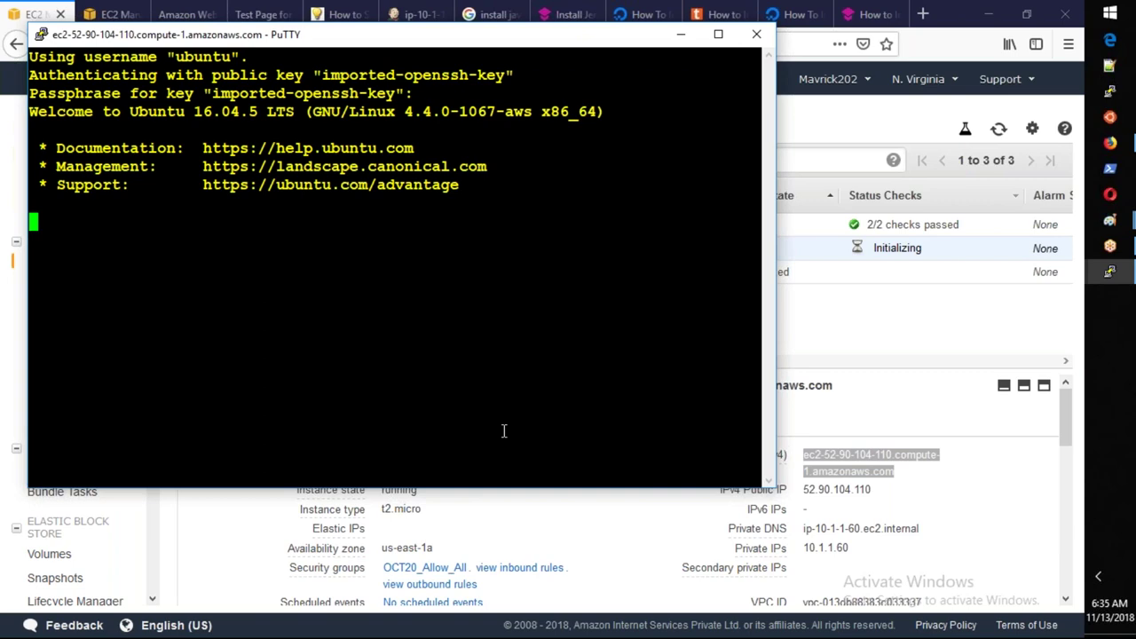
{"action": "type", "text": "sudo su -"}
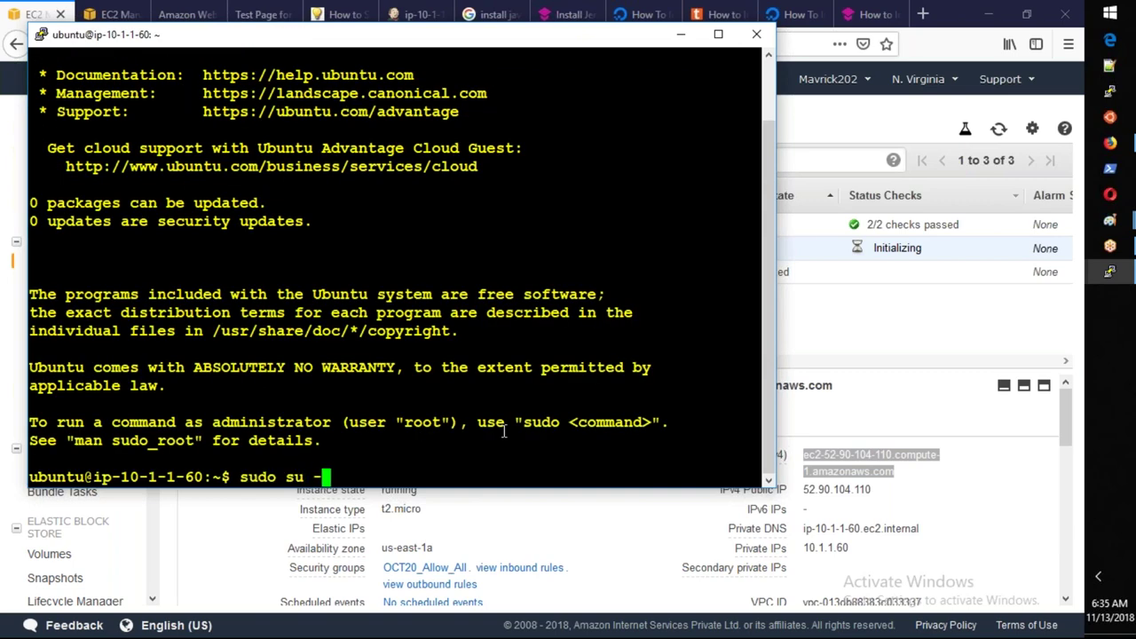
{"action": "key", "text": "Return"}
{"action": "left_click", "coordinate": [681, 34]}
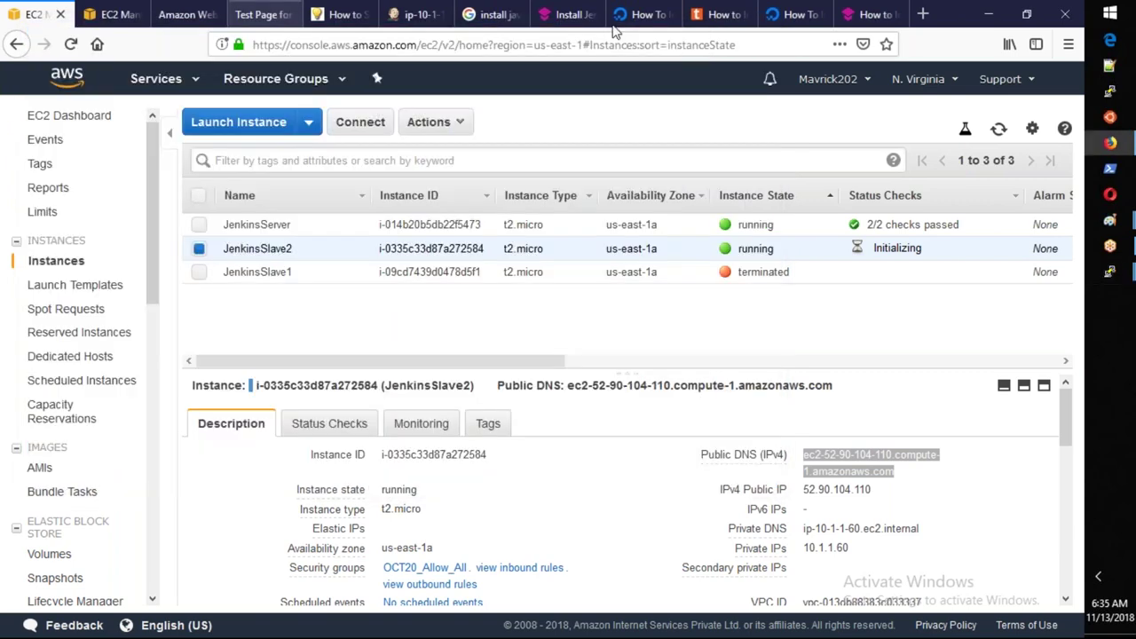
Close the DigitalOcean, Oracle JDK8 and tipsonubuntu tabs, leaving the Jenkins guide at Step 1: Install Java.
{"action": "left_click", "coordinate": [866, 15]}
{"action": "left_click", "coordinate": [825, 15]}
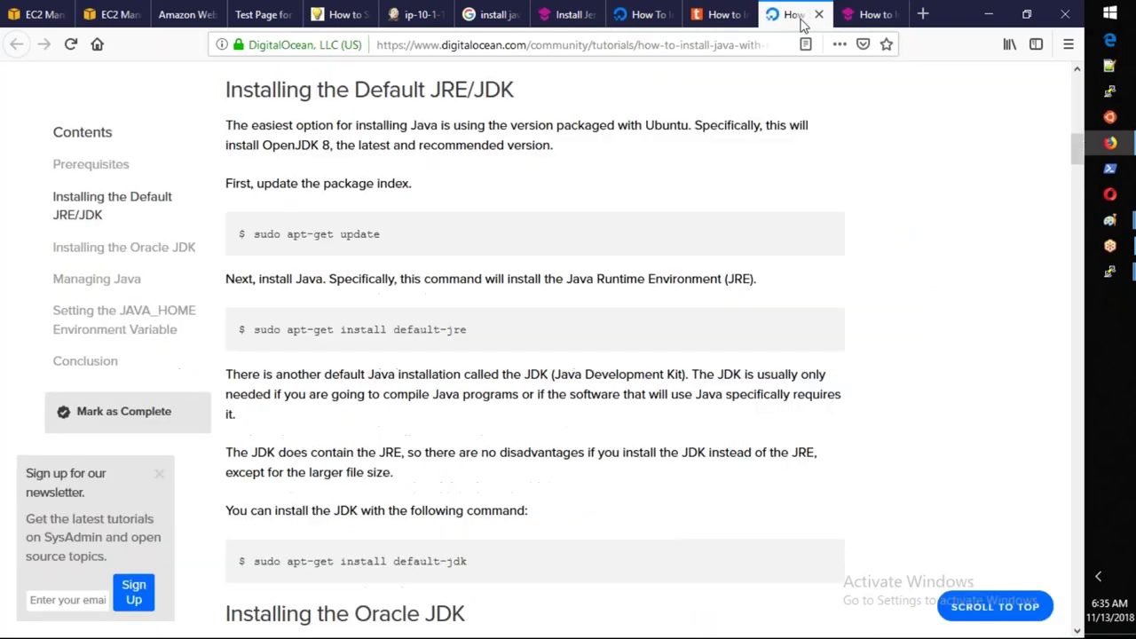
{"action": "left_click", "coordinate": [818, 15]}
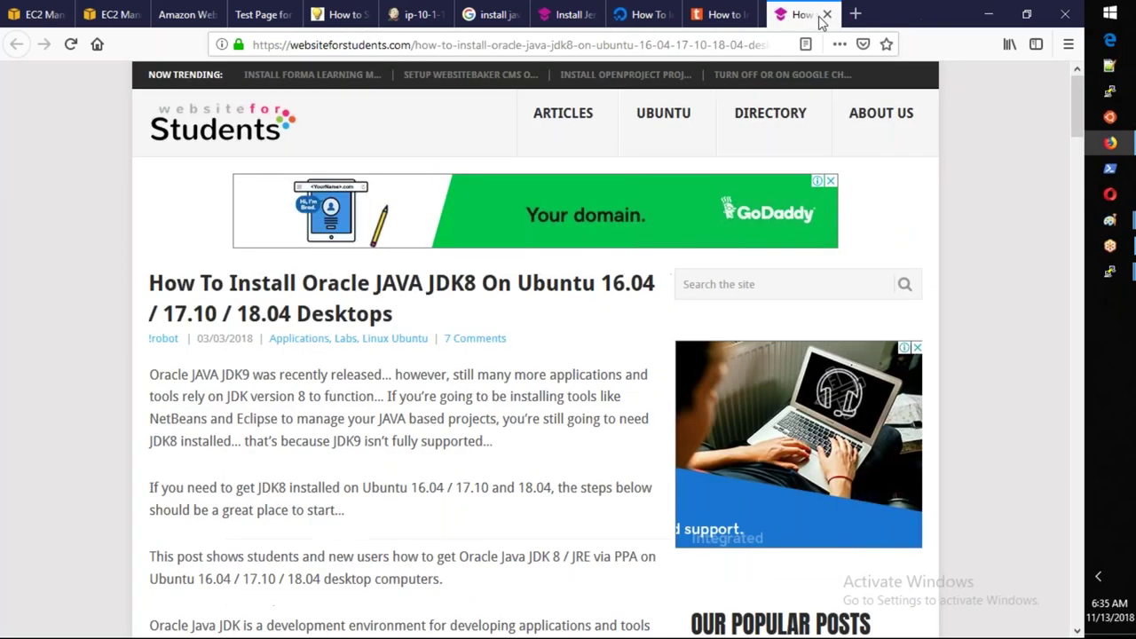
{"action": "left_click", "coordinate": [824, 15]}
{"action": "scroll", "coordinate": [568, 355], "scroll_direction": "up", "scroll_amount": 3}
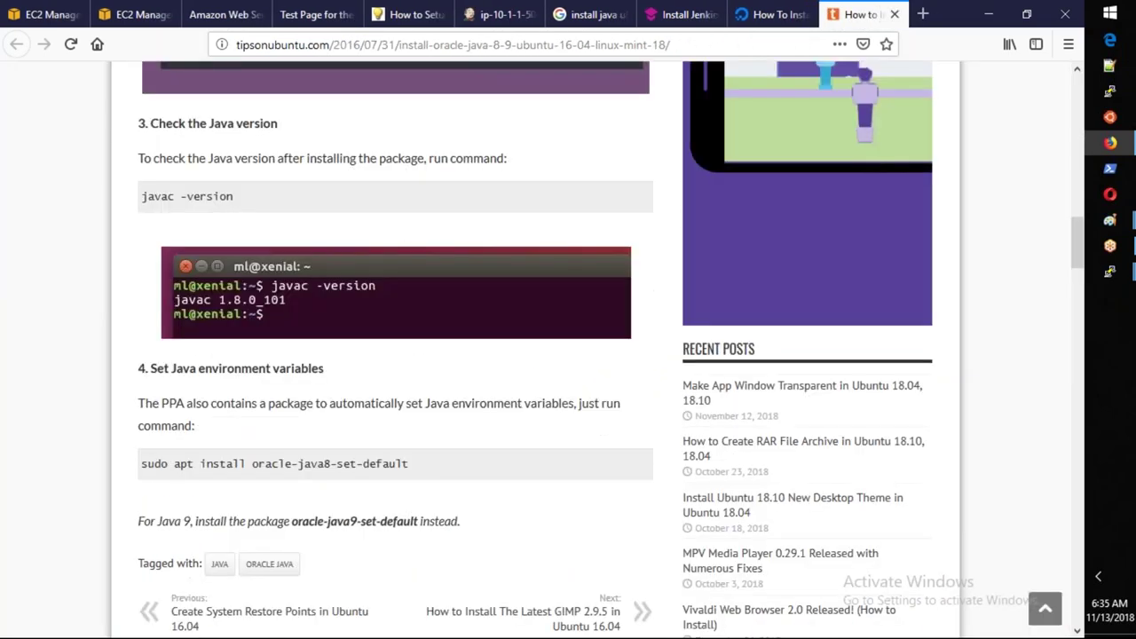
{"action": "scroll", "coordinate": [568, 355], "scroll_direction": "up", "scroll_amount": 10}
{"action": "key", "text": "ctrl+w"}
{"action": "key", "text": "ctrl+w"}
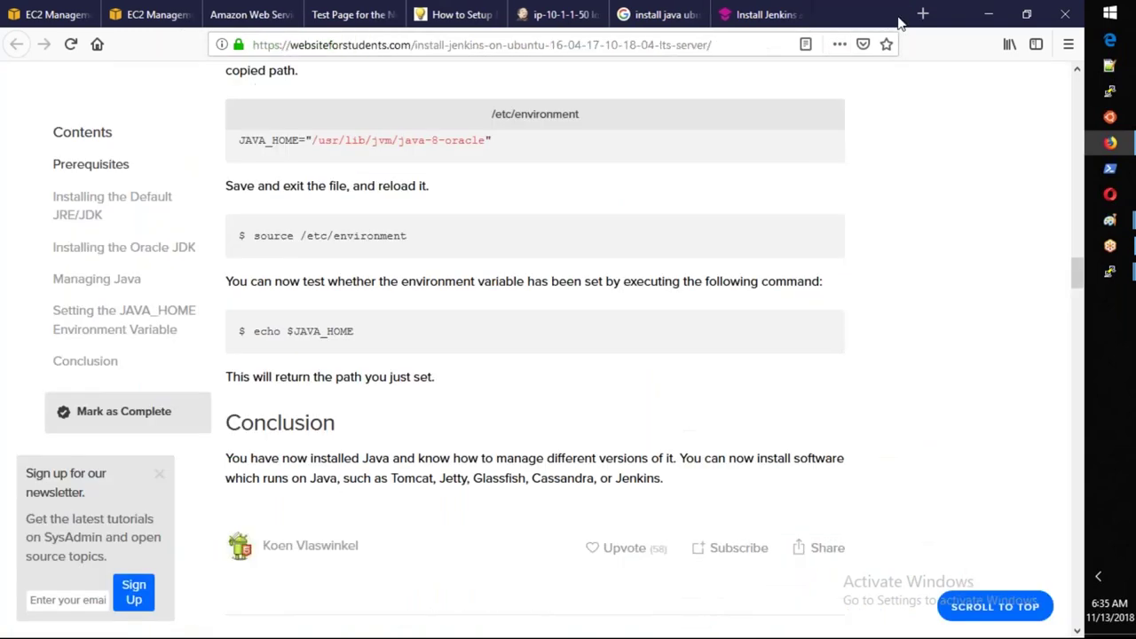
{"action": "scroll", "coordinate": [386, 349], "scroll_direction": "up", "scroll_amount": 1}
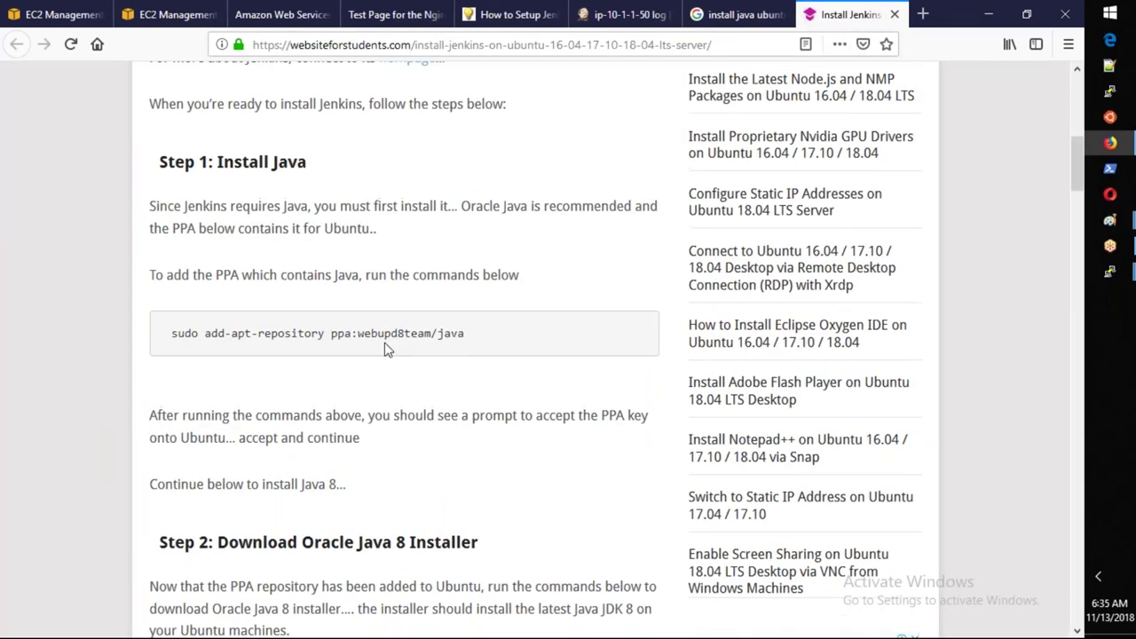
{"action": "scroll", "coordinate": [388, 350], "scroll_direction": "up", "scroll_amount": 8}
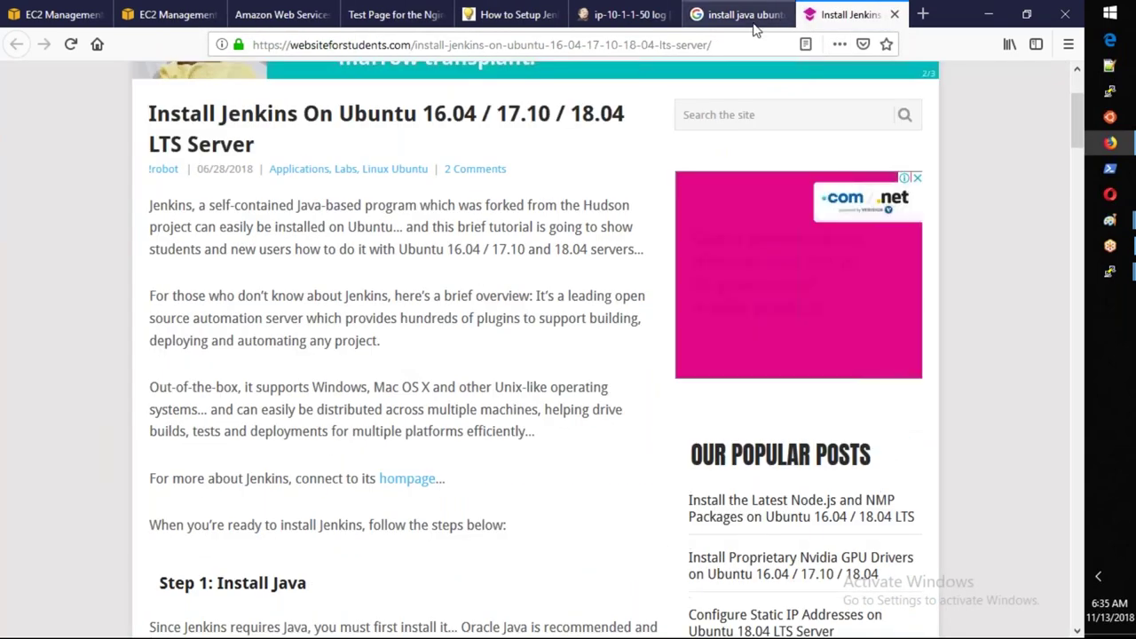
{"action": "scroll", "coordinate": [284, 357], "scroll_direction": "down", "scroll_amount": 1}
{"action": "scroll", "coordinate": [284, 358], "scroll_direction": "down", "scroll_amount": 7}
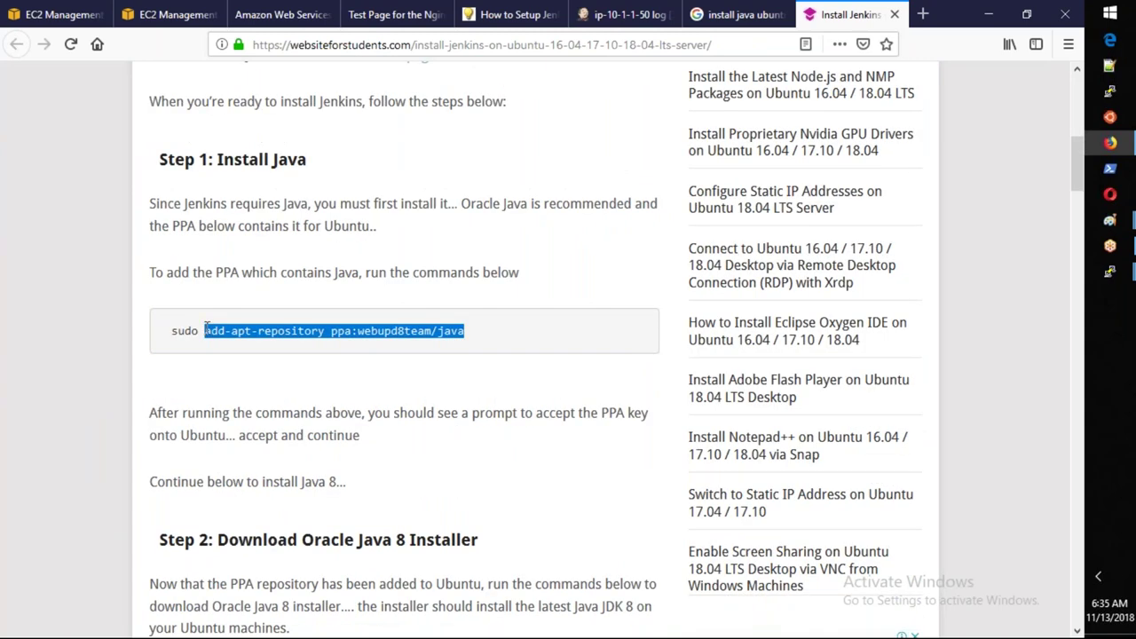
Add the Java PPA with add-apt-repository ppa:webupd8team/java and confirm it.
{"action": "key", "text": "alt+Tab"}
{"action": "key", "text": "shift+Insert"}
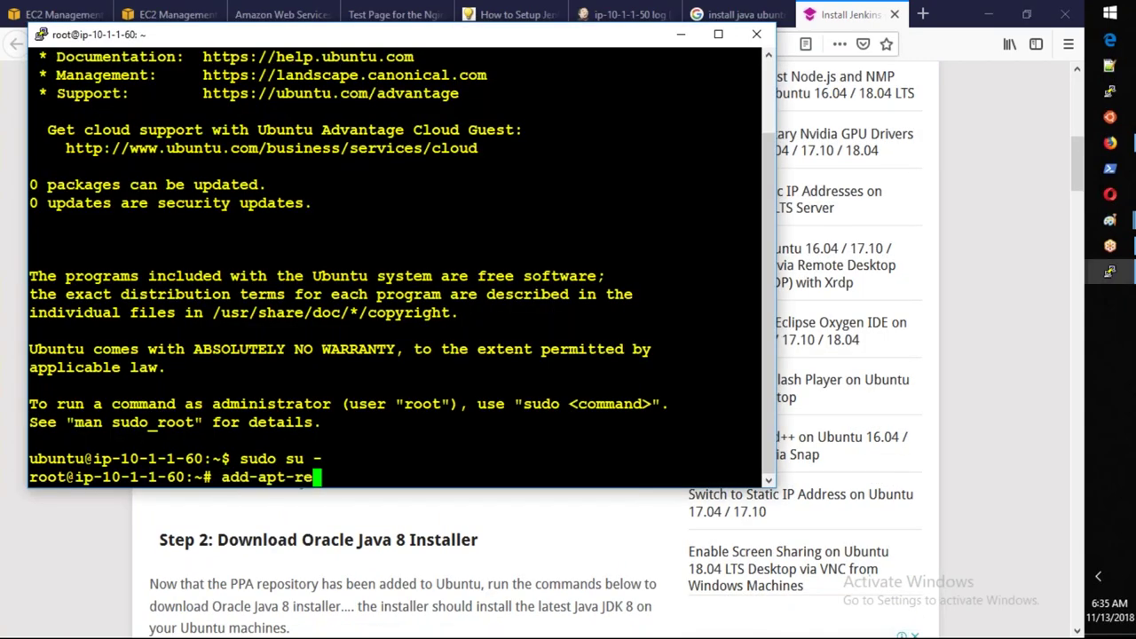
{"action": "key", "text": "Return"}
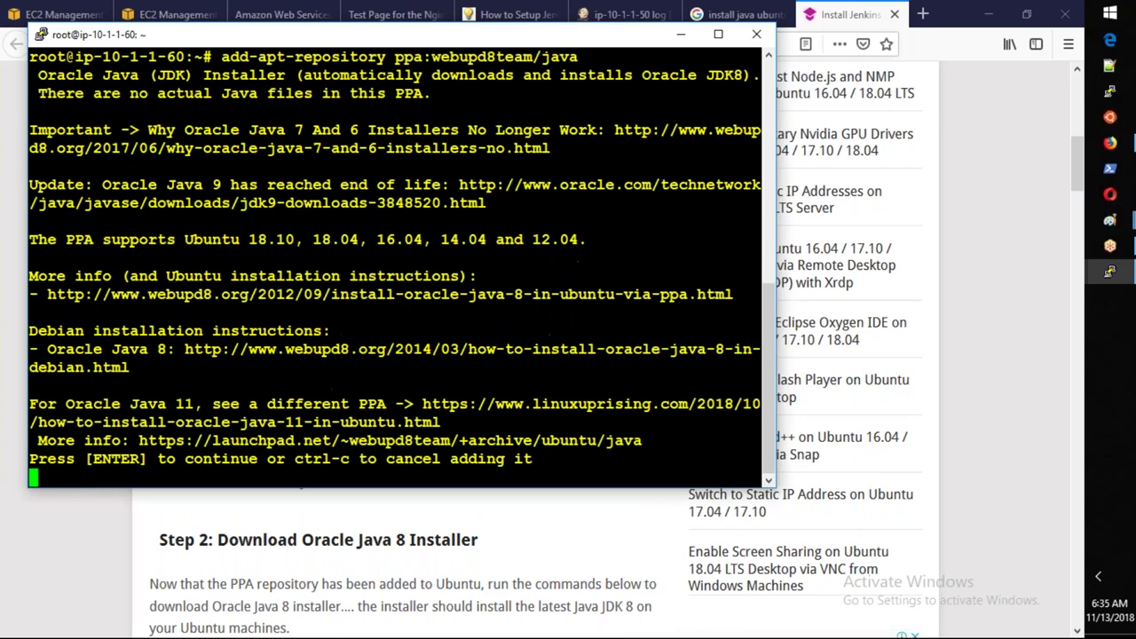
{"action": "key", "text": "Return"}
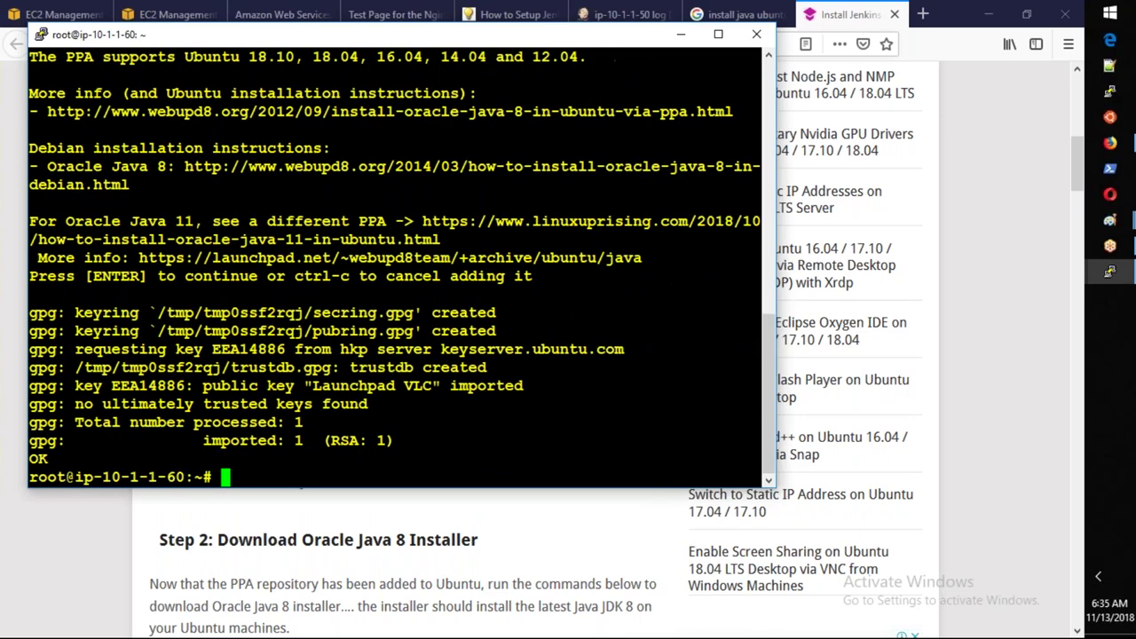
Copy apt update from the tutorial and run it to refresh the package lists.
{"action": "key", "text": "alt+Tab"}
{"action": "scroll", "coordinate": [443, 394], "scroll_direction": "down", "scroll_amount": 3}
{"action": "scroll", "coordinate": [443, 394], "scroll_direction": "down", "scroll_amount": 3}
{"action": "left_click_drag", "start_coordinate": [262, 358], "coordinate": [196, 358]}
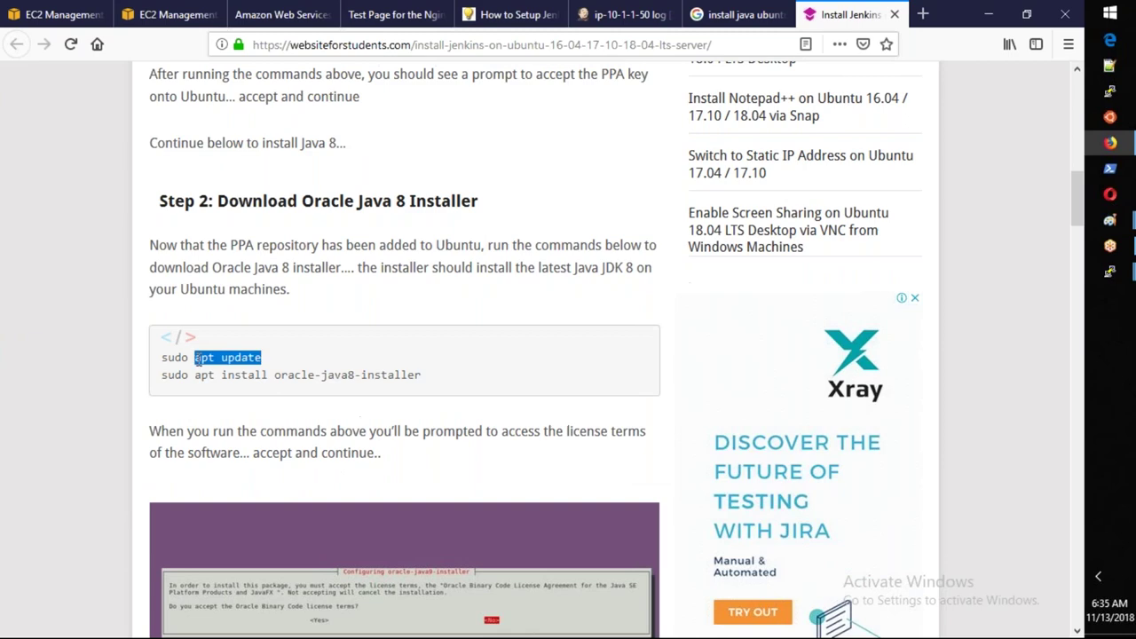
{"action": "key", "text": "alt+Tab"}
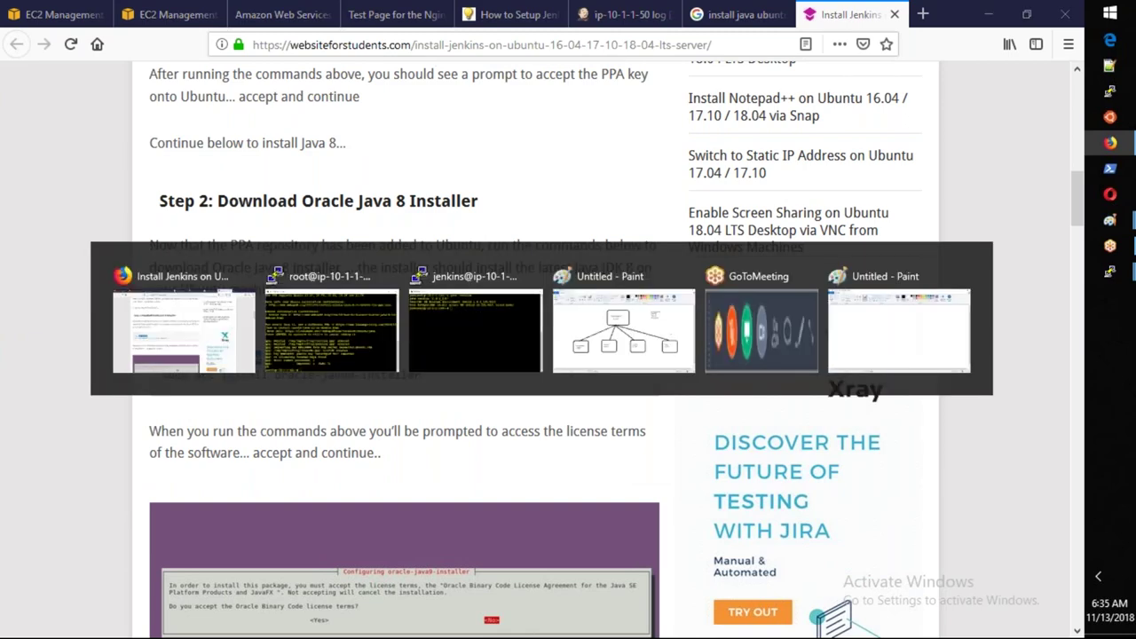
{"action": "key", "text": "shift+Insert"}
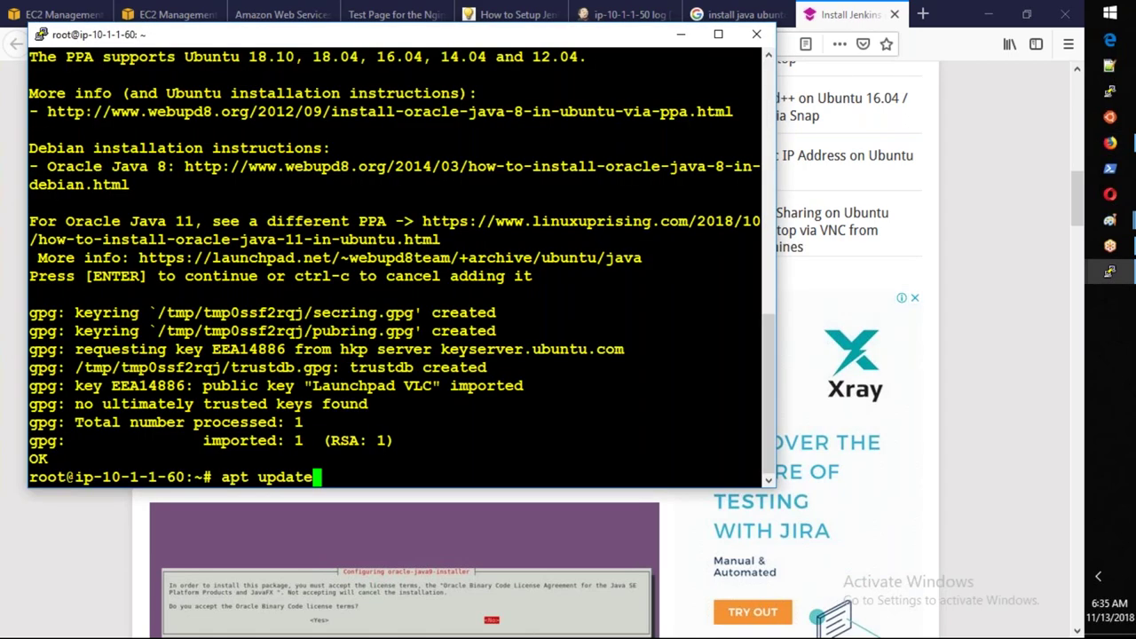
{"action": "key", "text": "Return"}
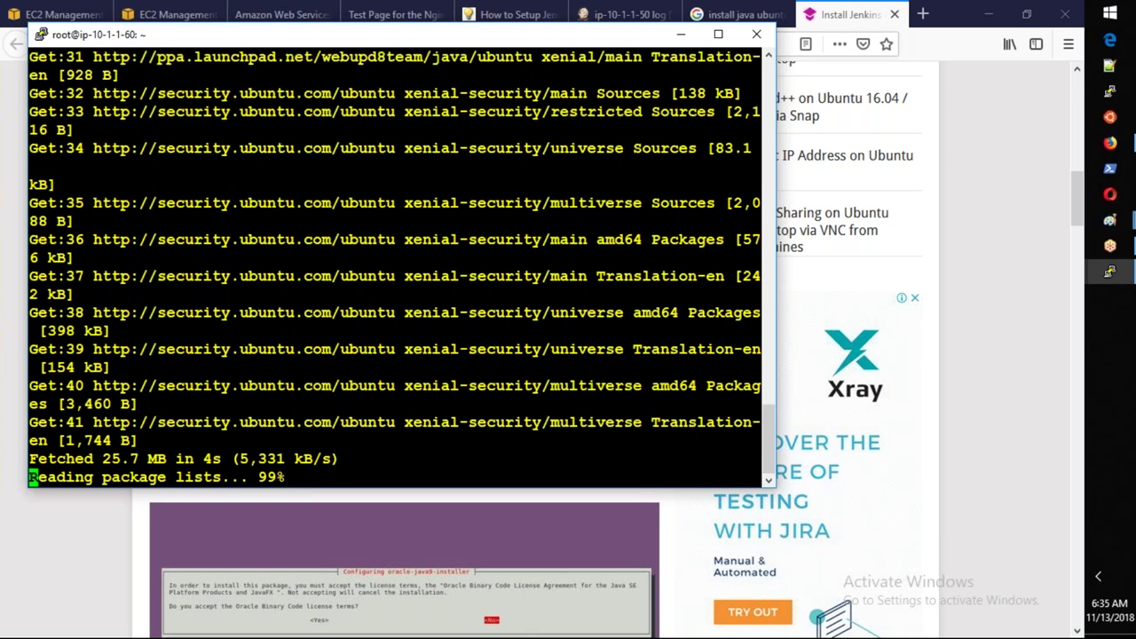
Run apt install oracle-java8-installer and agree to install the 11 new packages.
{"action": "key", "text": "alt+Tab"}
{"action": "left_click_drag", "start_coordinate": [421, 375], "coordinate": [196, 377]}
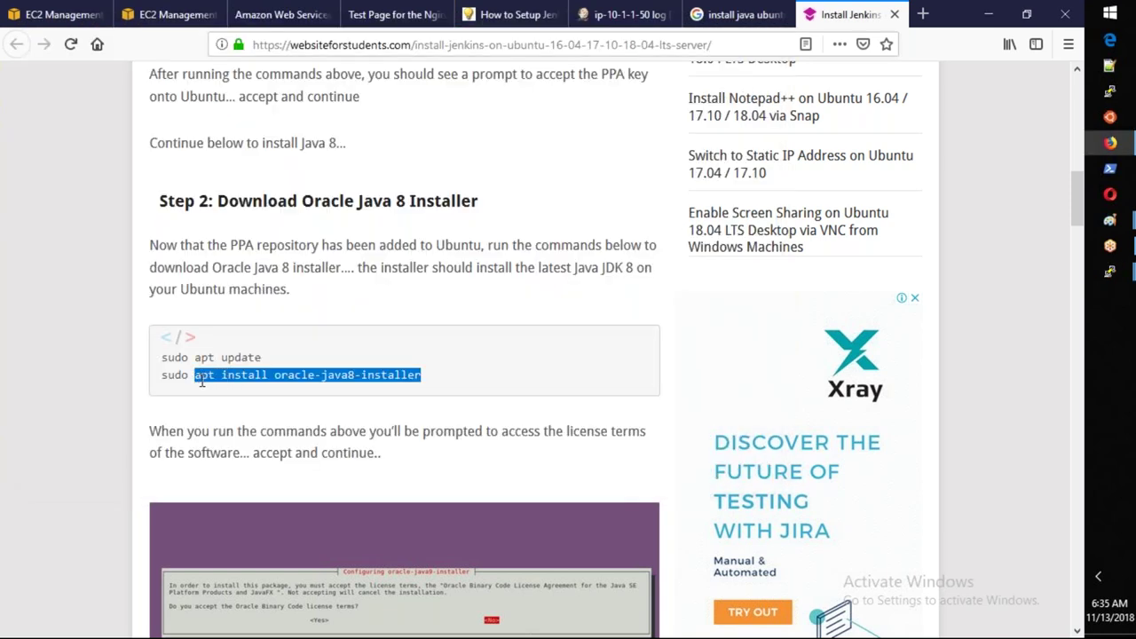
{"action": "key", "text": "alt+Tab"}
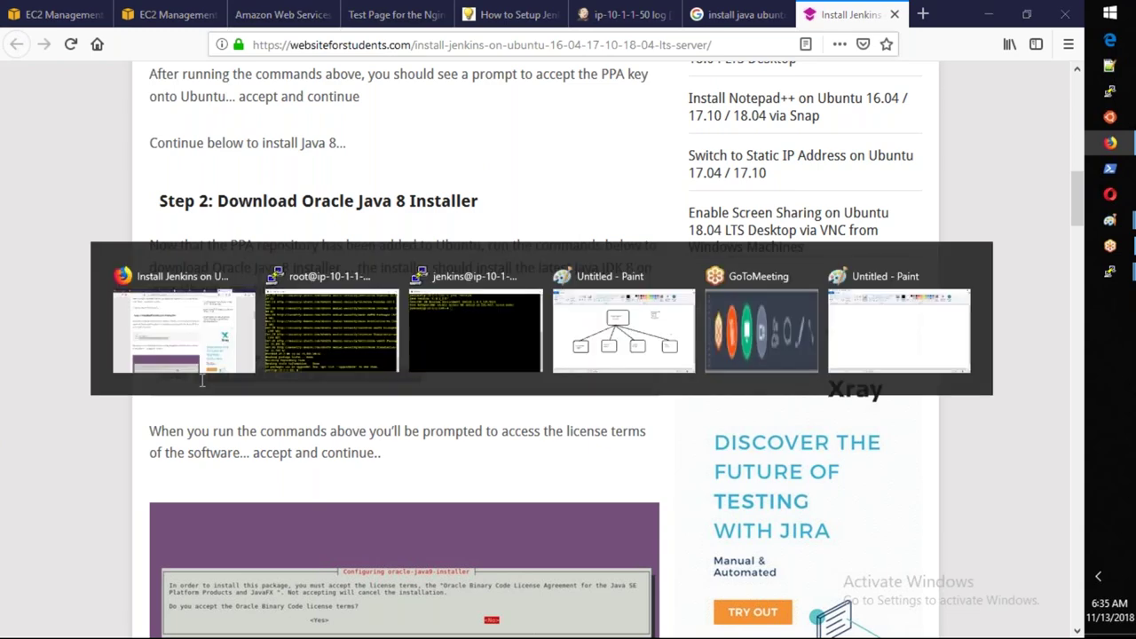
{"action": "key", "text": "alt+Tab"}
{"action": "key", "text": "Return"}
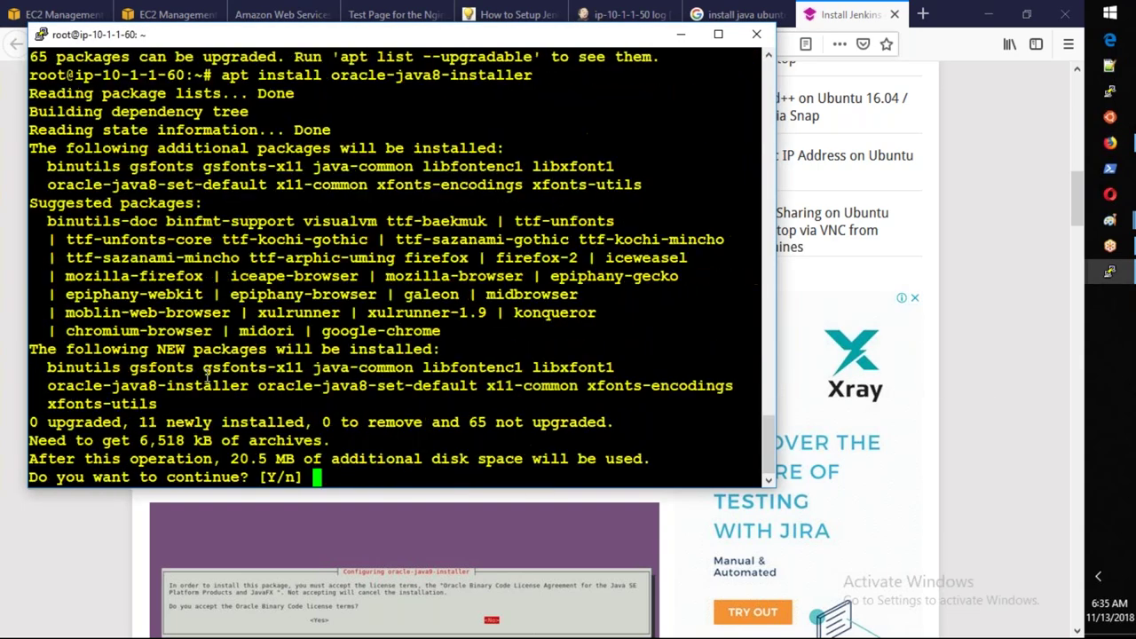
{"action": "key", "text": "Return"}
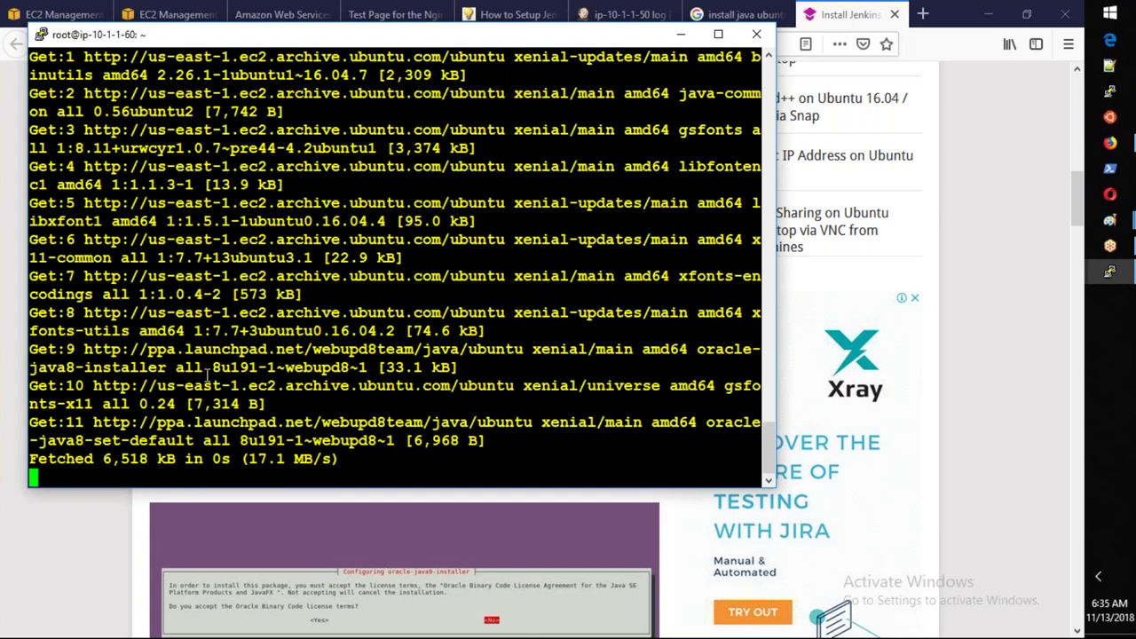
Accept the Oracle Binary Code licence terms so the JDK download starts.
{"action": "key", "text": "Return"}
{"action": "key", "text": "Left"}
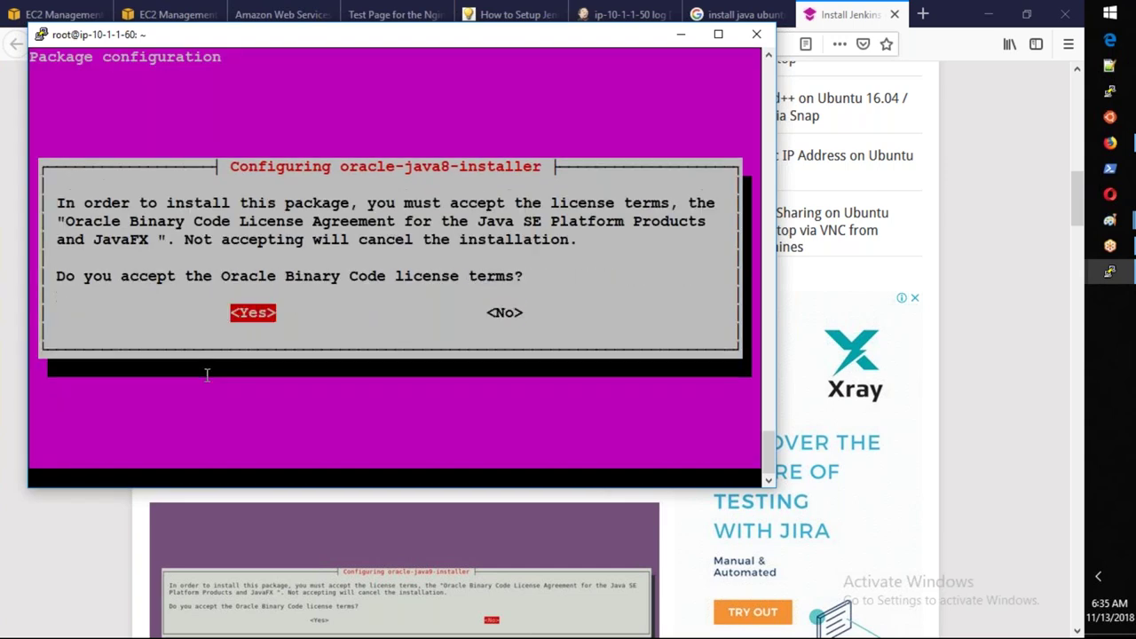
{"action": "key", "text": "Return"}
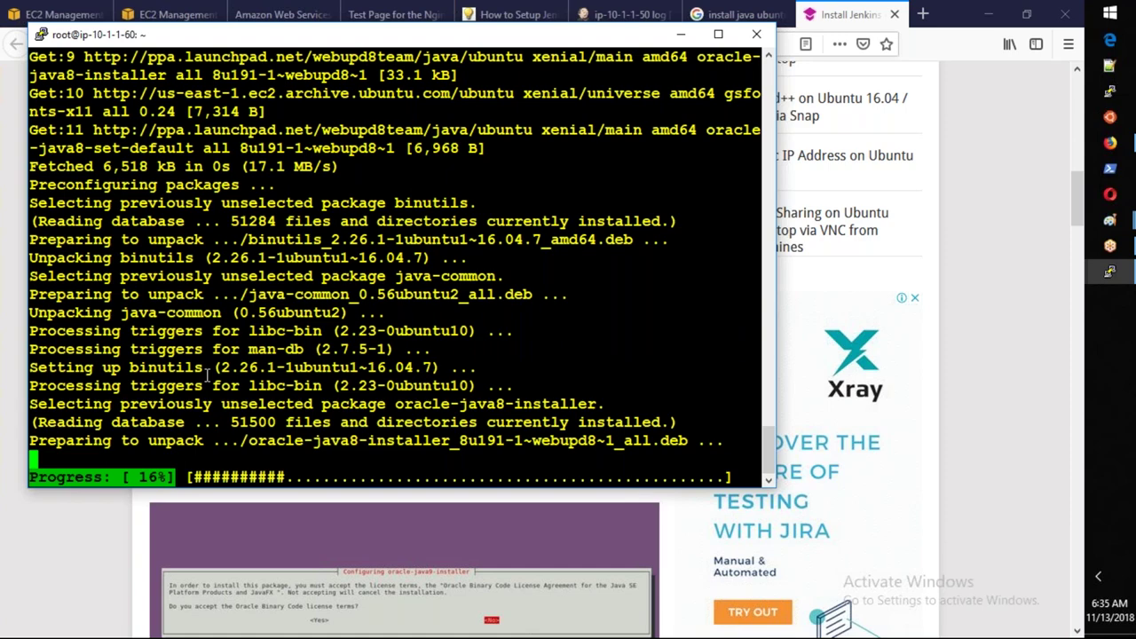
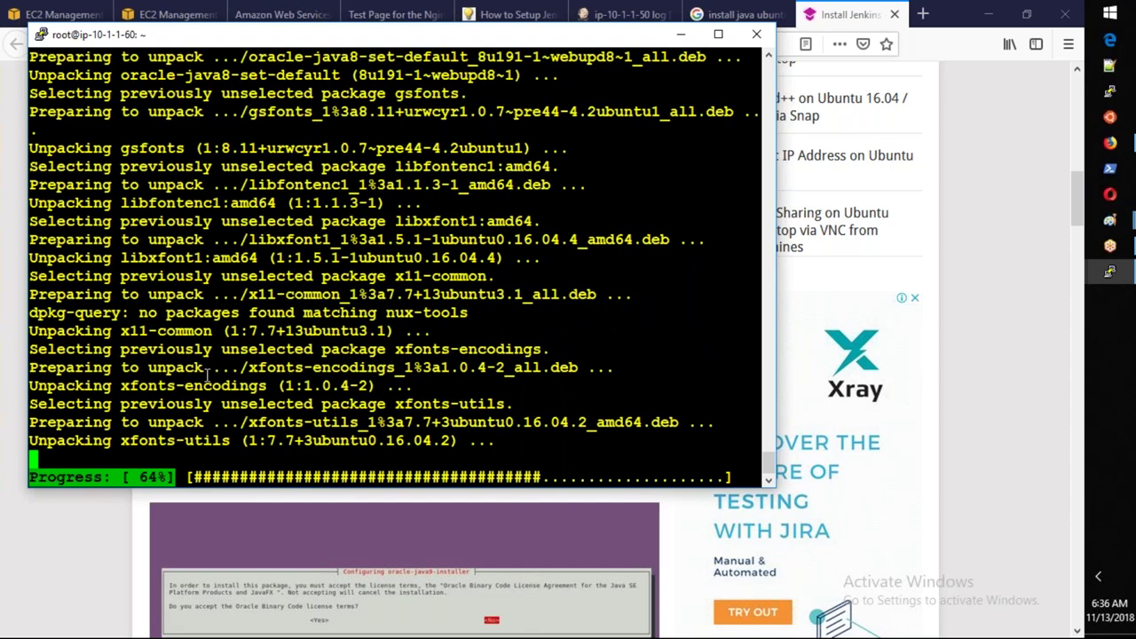
Clear the ip-10-1-1-60 terminal and check that Java 1.8.0_191 is installed.
{"action": "type", "text": "clear"}
{"action": "key", "text": "Return"}
{"action": "type", "text": "java -version"}
{"action": "key", "text": "Return"}
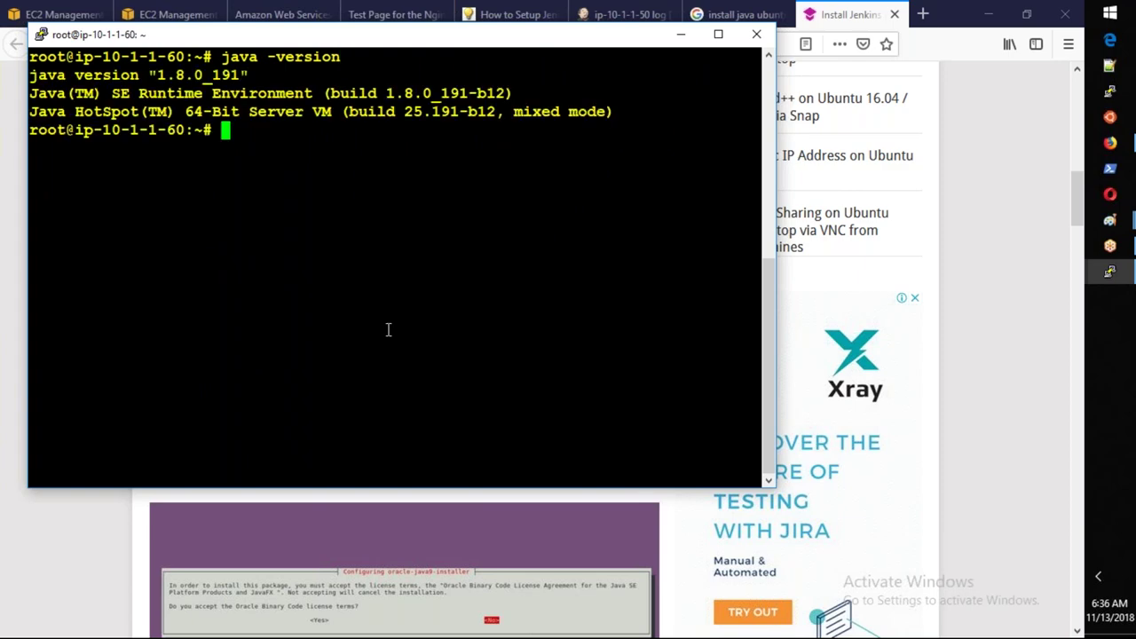
Compare with the Java version on ip-10-1-1-100, then begin the nano sshd_config command.
{"action": "left_click", "coordinate": [1118, 281]}
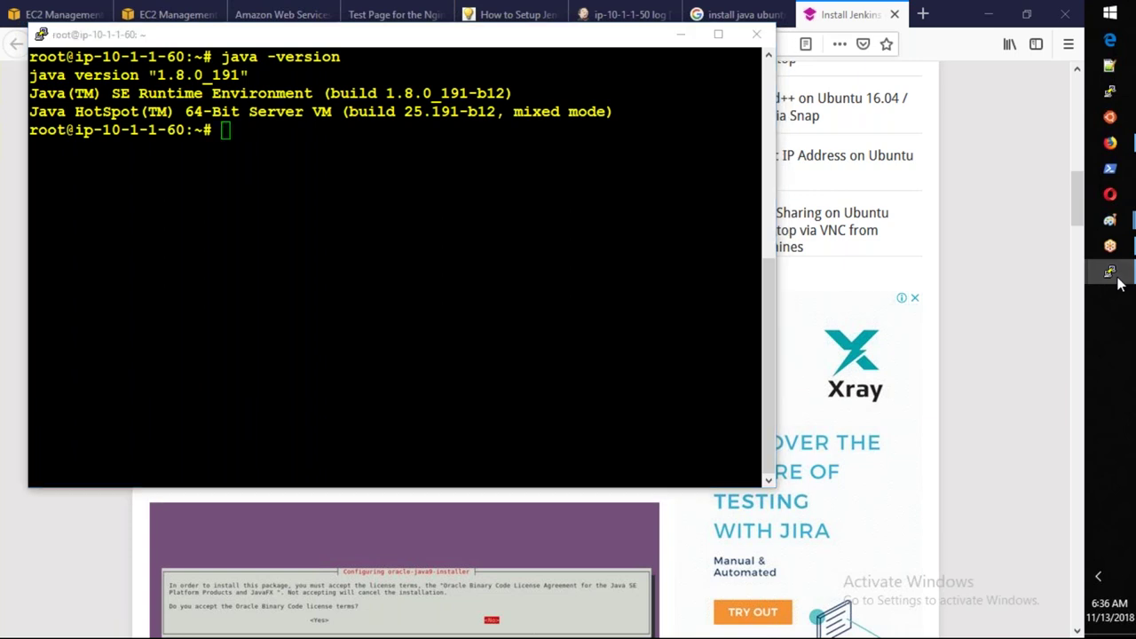
{"action": "left_click", "coordinate": [1118, 280]}
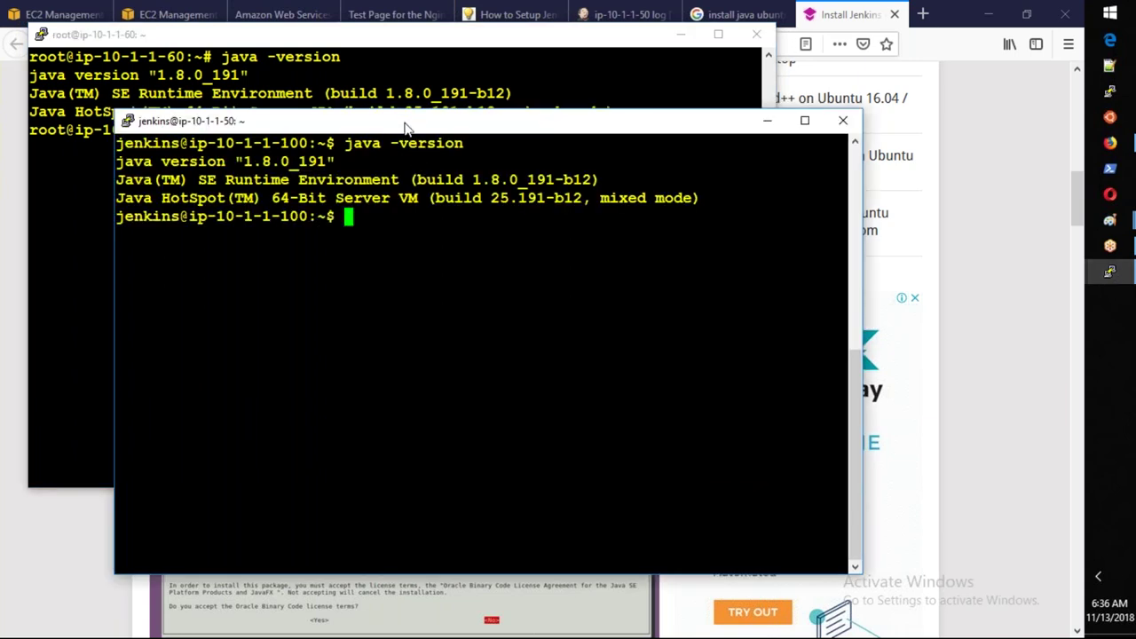
{"action": "left_click", "coordinate": [85, 210]}
{"action": "type", "text": "nano /etc/sshd"}
{"action": "key", "text": "BackSpace"}
In /etc/ssh/sshd_config change PasswordAuthentication from no to yes and save the file.
{"action": "type", "text": "/sshd"}
{"action": "key", "text": "Tab"}
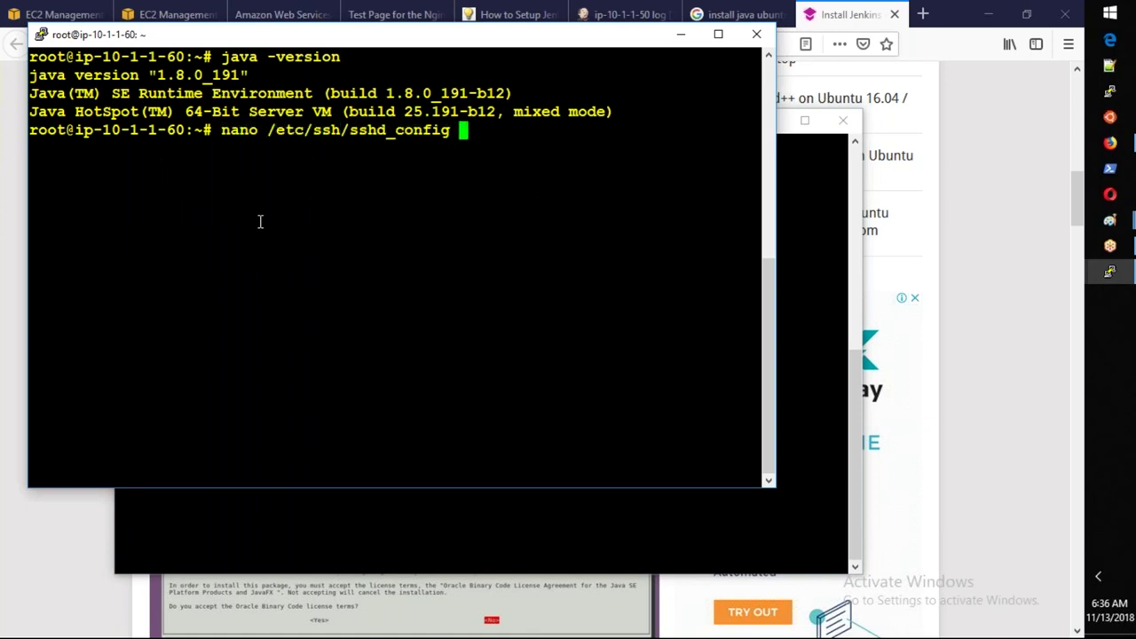
{"action": "key", "text": "Return"}
{"action": "key", "text": "Down"}
{"action": "key", "text": "Down"}
{"action": "key", "text": "Down"}
{"action": "key", "text": "Down"}
{"action": "key", "text": "Down"}
{"action": "key", "text": "Down"}
{"action": "key", "text": "Down"}
{"action": "key", "text": "Down"}
{"action": "key", "text": "Down"}
{"action": "key", "text": "Down"}
{"action": "key", "text": "Down"}
{"action": "key", "text": "Down"}
{"action": "key", "text": "Down"}
{"action": "key", "text": "Down"}
{"action": "key", "text": "Down"}
{"action": "key", "text": "Down"}
{"action": "key", "text": "Down"}
{"action": "key", "text": "Down"}
{"action": "key", "text": "Down"}
{"action": "key", "text": "Down"}
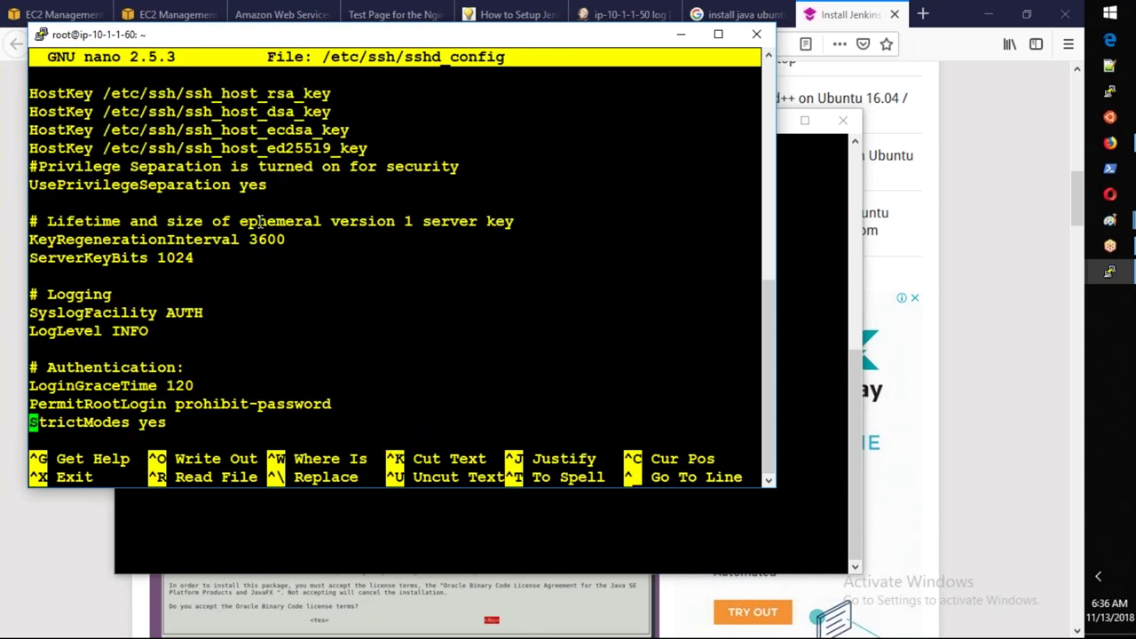
{"action": "key", "text": "Down"}
{"action": "key", "text": "Down"}
{"action": "key", "text": "Down"}
{"action": "key", "text": "Down"}
{"action": "key", "text": "Down"}
{"action": "key", "text": "Down"}
{"action": "key", "text": "Down"}
{"action": "key", "text": "Down"}
{"action": "key", "text": "Down"}
{"action": "key", "text": "Down"}
{"action": "key", "text": "Down"}
{"action": "key", "text": "Down"}
{"action": "key", "text": "Down"}
{"action": "key", "text": "Down"}
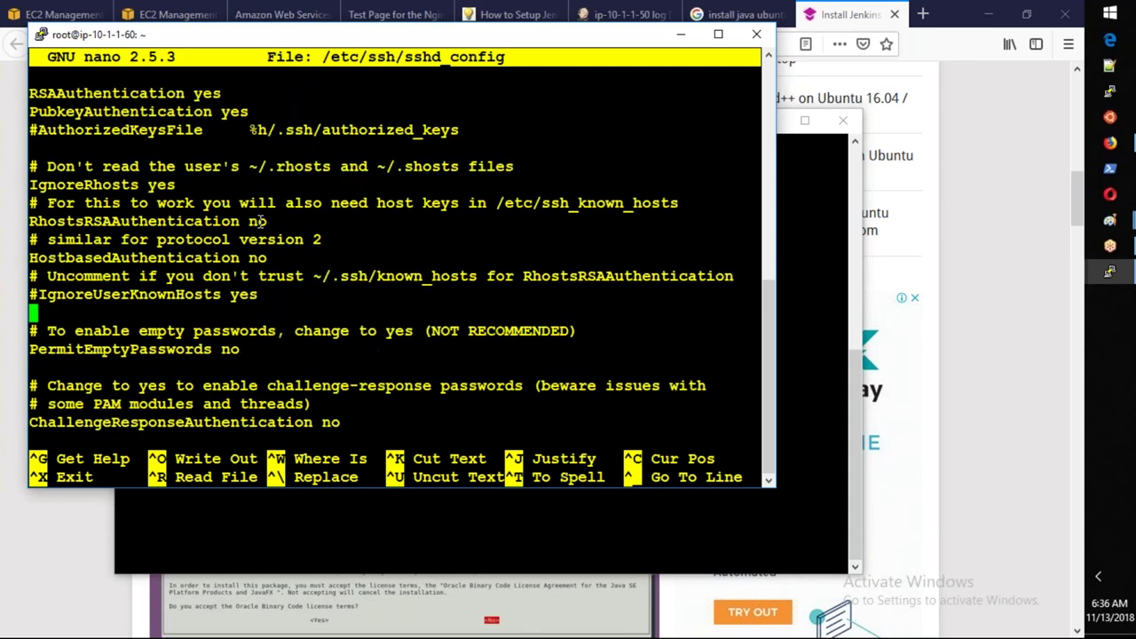
{"action": "key", "text": "Down"}
{"action": "key", "text": "Down"}
{"action": "key", "text": "Down"}
{"action": "key", "text": "Down"}
{"action": "key", "text": "Down"}
{"action": "key", "text": "Down"}
{"action": "key", "text": "Down"}
{"action": "key", "text": "Down"}
{"action": "key", "text": "Down"}
{"action": "key", "text": "Right"}
{"action": "key", "text": "Right"}
{"action": "key", "text": "Right"}
{"action": "key", "text": "Right"}
{"action": "key", "text": "Right"}
{"action": "key", "text": "Right"}
{"action": "key", "text": "Right"}
{"action": "key", "text": "Right"}
{"action": "key", "text": "Right"}
{"action": "key", "text": "Right"}
{"action": "key", "text": "Right"}
{"action": "key", "text": "Right"}
{"action": "key", "text": "Right"}
{"action": "key", "text": "Right"}
{"action": "key", "text": "Right"}
{"action": "key", "text": "Right"}
{"action": "key", "text": "Right"}
{"action": "key", "text": "Right"}
{"action": "key", "text": "Right"}
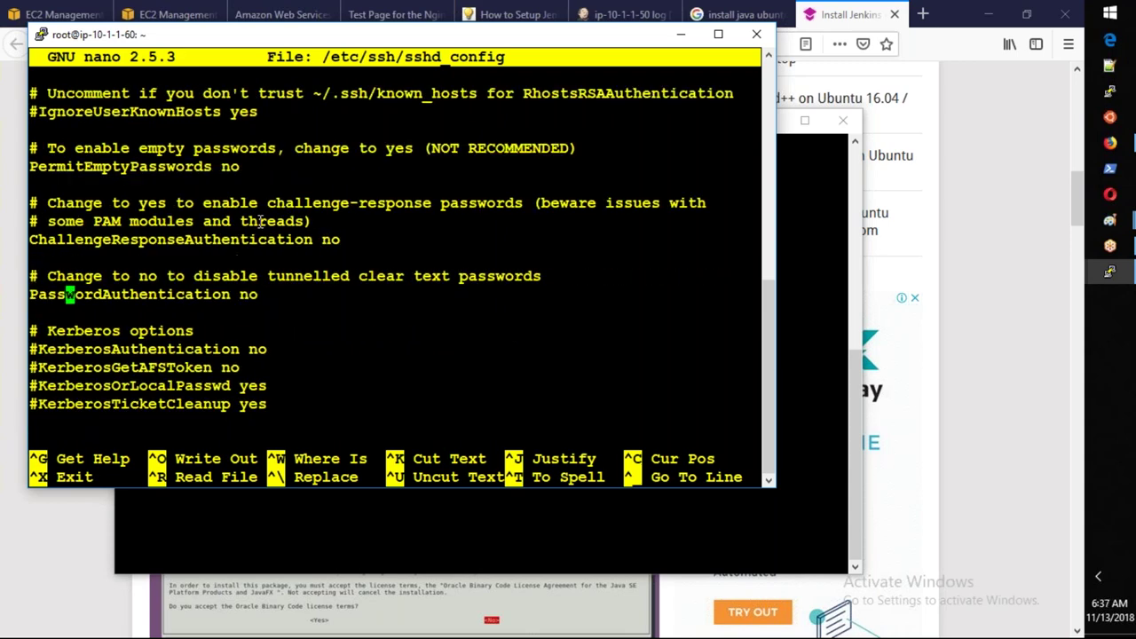
{"action": "key", "text": "Right"}
{"action": "key", "text": "Right"}
{"action": "key", "text": "Right"}
{"action": "key", "text": "Right"}
{"action": "key", "text": "Right"}
{"action": "key", "text": "Right"}
{"action": "key", "text": "BackSpace"}
{"action": "key", "text": "BackSpace"}
{"action": "type", "text": "yes"}
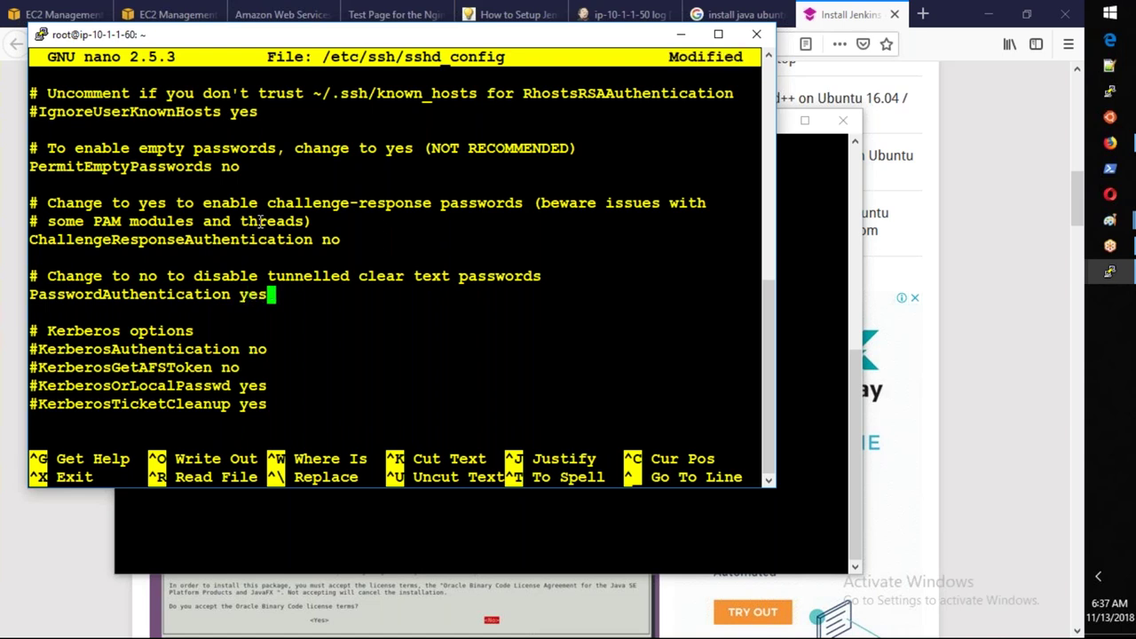
{"action": "key", "text": "ctrl+o"}
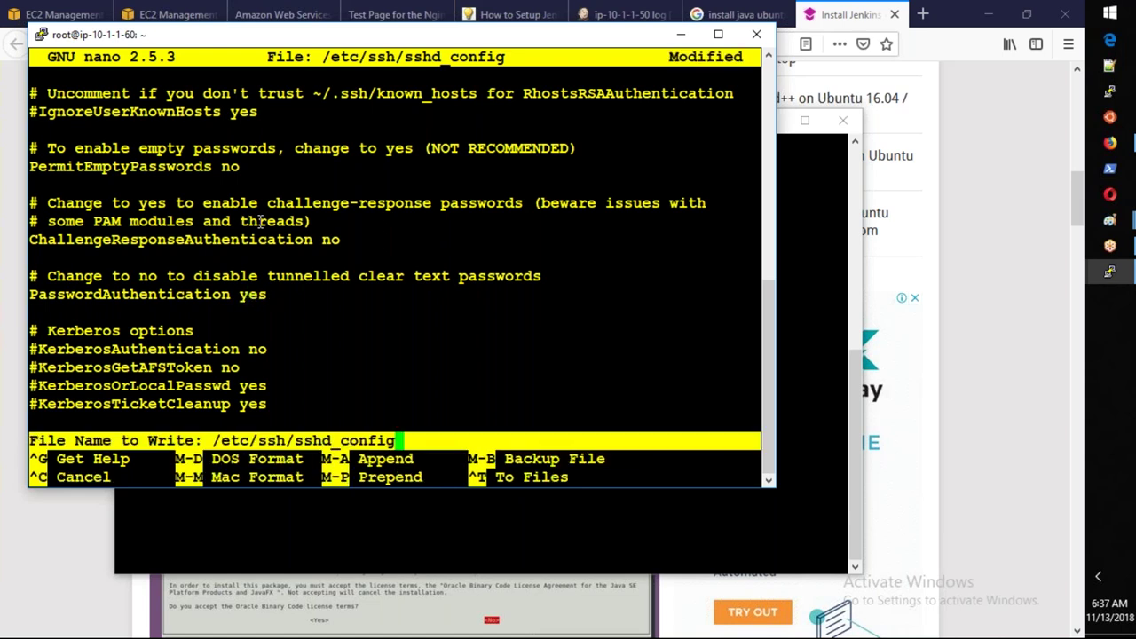
{"action": "key", "text": "Return"}
{"action": "key", "text": "ctrl+x"}
Restart the SSH daemon with service sshd restart and bring the browser forward.
{"action": "type", "text": "ser"}
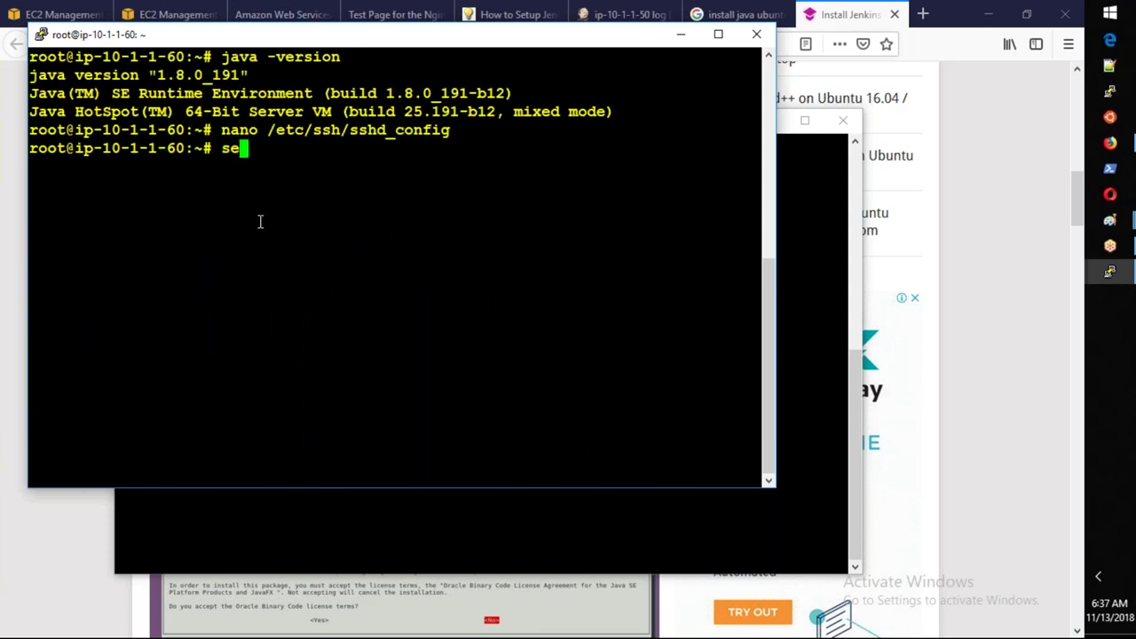
{"action": "type", "text": "i"}
{"action": "key", "text": "BackSpace"}
{"action": "type", "text": "vice sshd restart"}
{"action": "key", "text": "Return"}
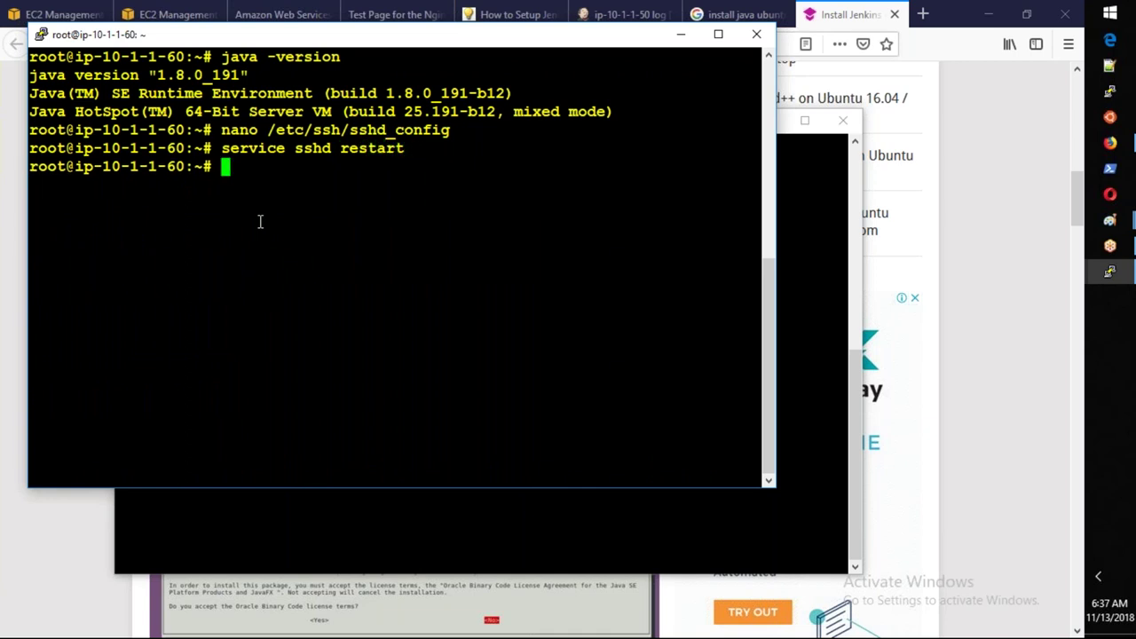
{"action": "left_click", "coordinate": [615, 13]}
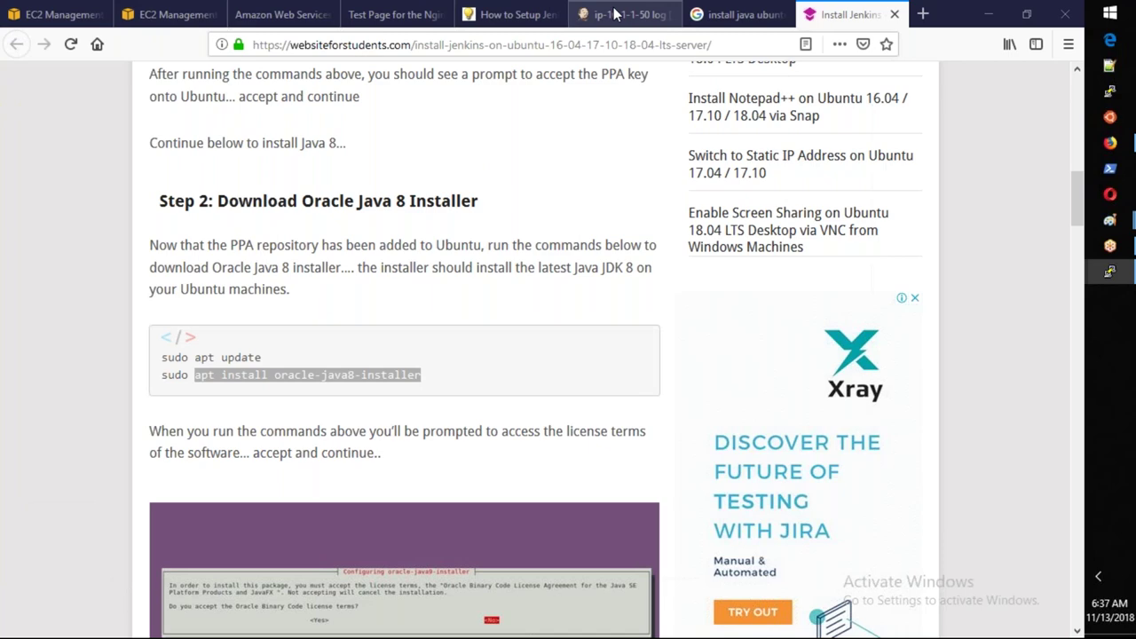
Copy the useradd command from the tutorial's Add New Jenkins User section.
{"action": "left_click", "coordinate": [615, 13]}
{"action": "left_click", "coordinate": [517, 14]}
{"action": "scroll", "coordinate": [276, 351], "scroll_direction": "up", "scroll_amount": 5}
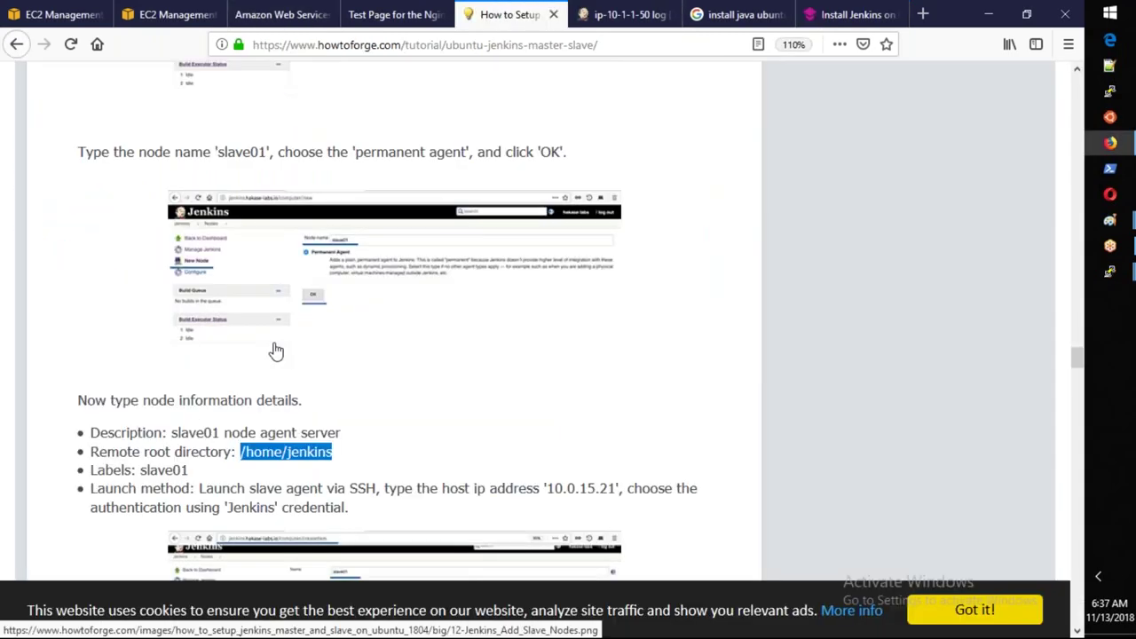
{"action": "scroll", "coordinate": [276, 351], "scroll_direction": "up", "scroll_amount": 5}
{"action": "scroll", "coordinate": [276, 352], "scroll_direction": "up", "scroll_amount": 5}
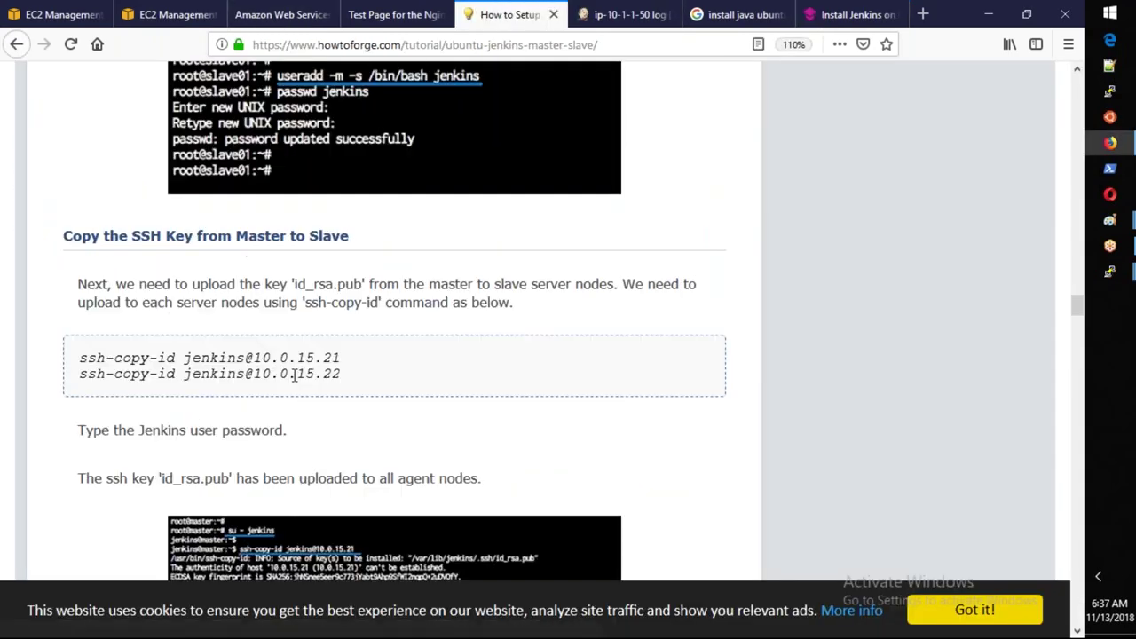
{"action": "scroll", "coordinate": [294, 374], "scroll_direction": "up", "scroll_amount": 5}
{"action": "scroll", "coordinate": [350, 339], "scroll_direction": "down", "scroll_amount": 4}
{"action": "left_click_drag", "start_coordinate": [350, 339], "coordinate": [78, 339]}
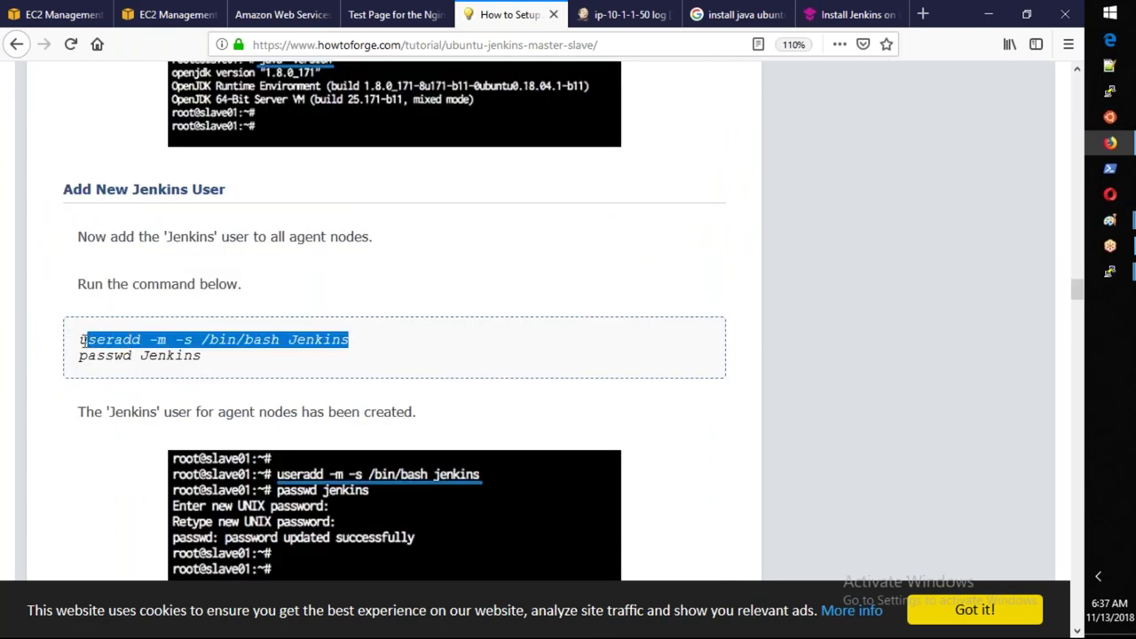
Paste the useradd command at the ip-10-1-1-60 root prompt.
{"action": "key", "text": "alt+Tab"}
{"action": "right_click", "coordinate": [320, 314]}
{"action": "key", "text": "Left"}
{"action": "key", "text": "Left"}
{"action": "key", "text": "Left"}
{"action": "key", "text": "Left"}
{"action": "key", "text": "Left"}
{"action": "key", "text": "Left"}
Correct the command to useradd -m -s /bin/bash jenkins and run it.
{"action": "key", "text": "BackSpace"}
{"action": "type", "text": "j"}
{"action": "key", "text": "Return"}
Set the jenkins user's password with passwd jenkins, entering it twice.
{"action": "type", "text": "passwd en"}
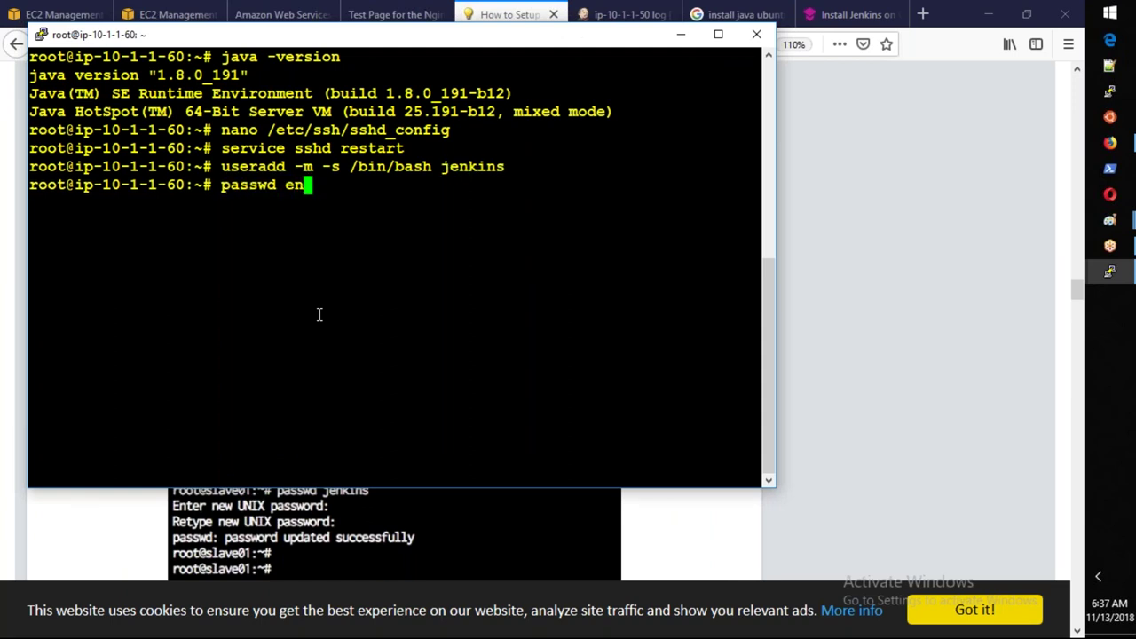
{"action": "key", "text": "BackSpace"}
{"action": "key", "text": "BackSpace"}
{"action": "type", "text": "jenkins"}
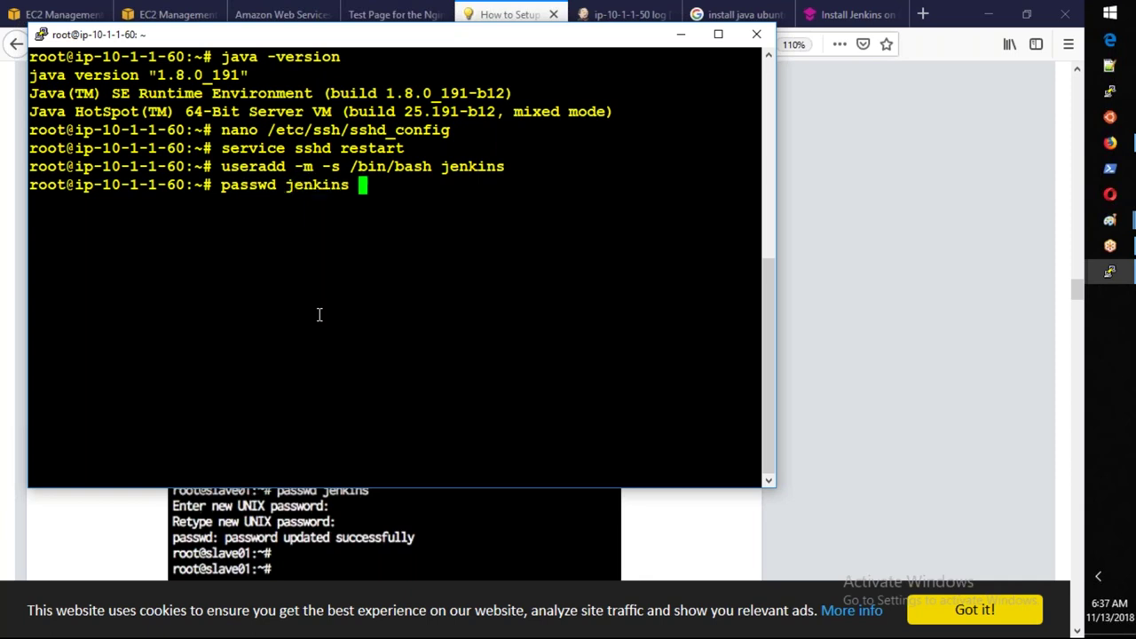
{"action": "key", "text": "Return"}
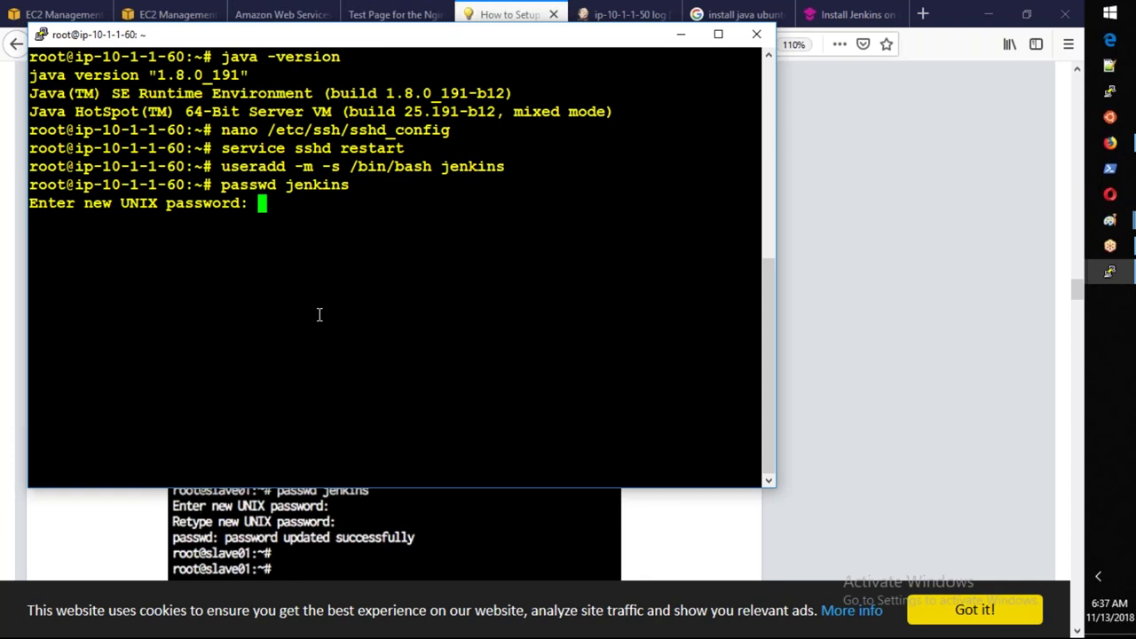
{"action": "key", "text": "Return"}
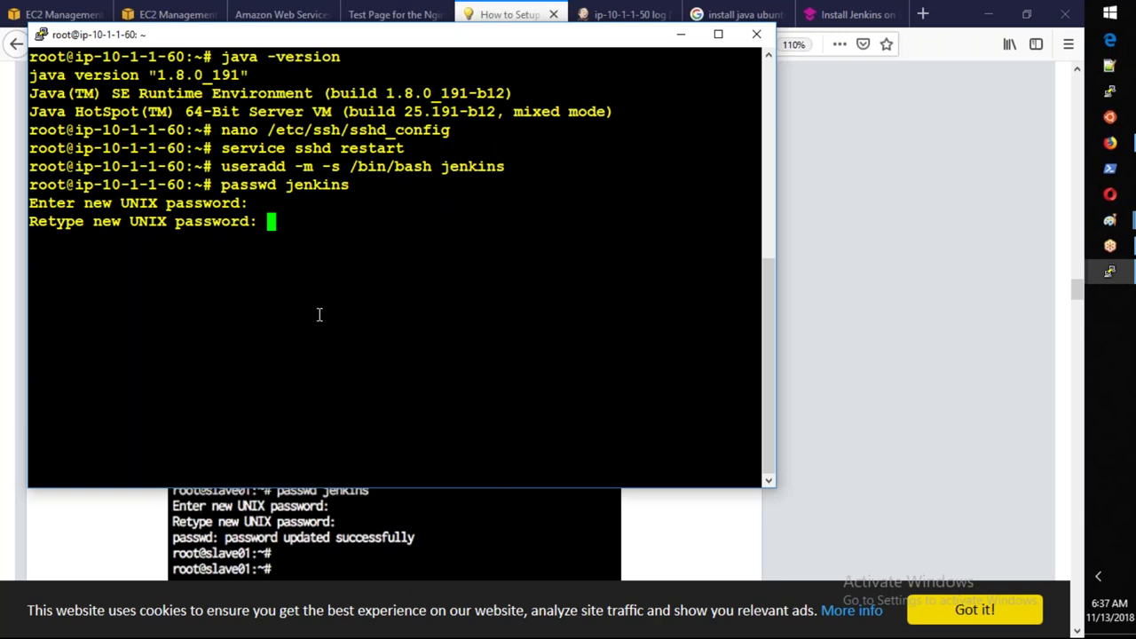
{"action": "key", "text": "Return"}
{"action": "key", "text": "Return"}
{"action": "key", "text": "Return"}
{"action": "key", "text": "Return"}
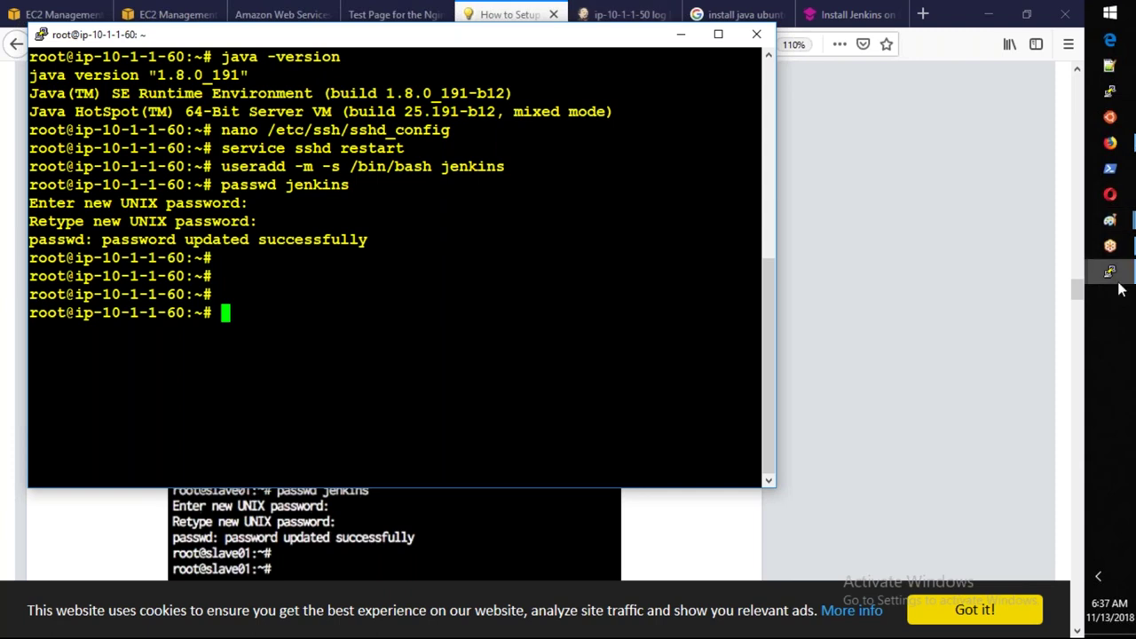
Dismiss the PuTTY connection error and restart the ip-10-1-1-100 session, logging back in.
{"action": "mouse_move", "coordinate": [1113, 291]}
{"action": "left_click", "coordinate": [992, 213]}
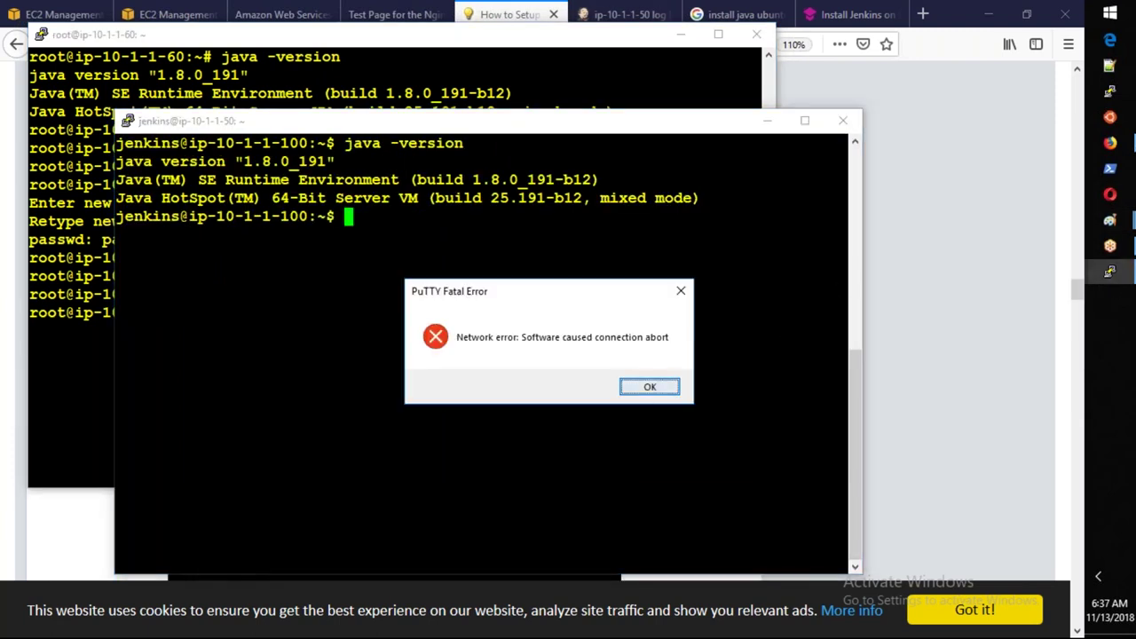
{"action": "left_click", "coordinate": [649, 386]}
{"action": "right_click", "coordinate": [503, 121]}
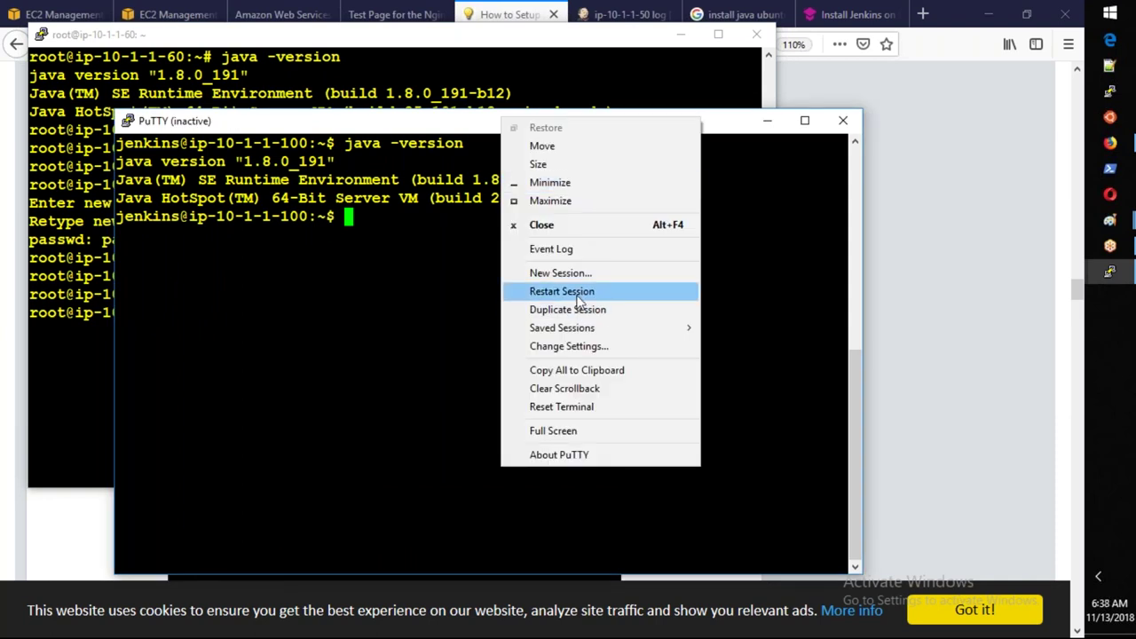
{"action": "left_click", "coordinate": [562, 291]}
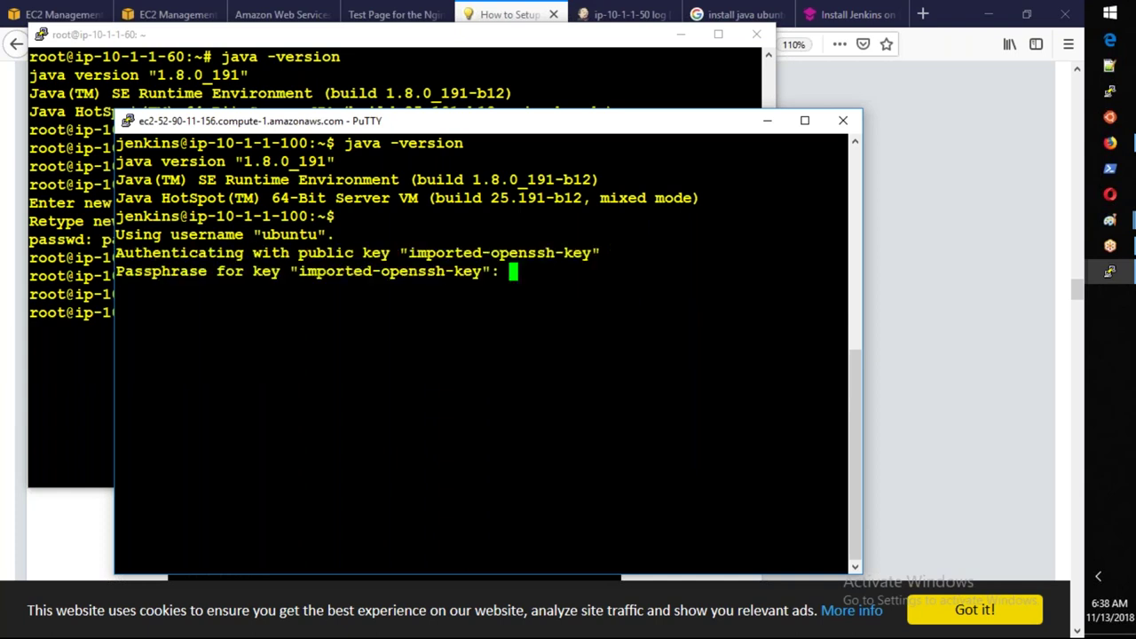
{"action": "key", "text": "Return"}
Become the jenkins user through sudo su - and su - jenkins after a failed direct su.
{"action": "type", "text": "ssu"}
{"action": "key", "text": "BackSpace"}
{"action": "key", "text": "BackSpace"}
{"action": "type", "text": "u "}
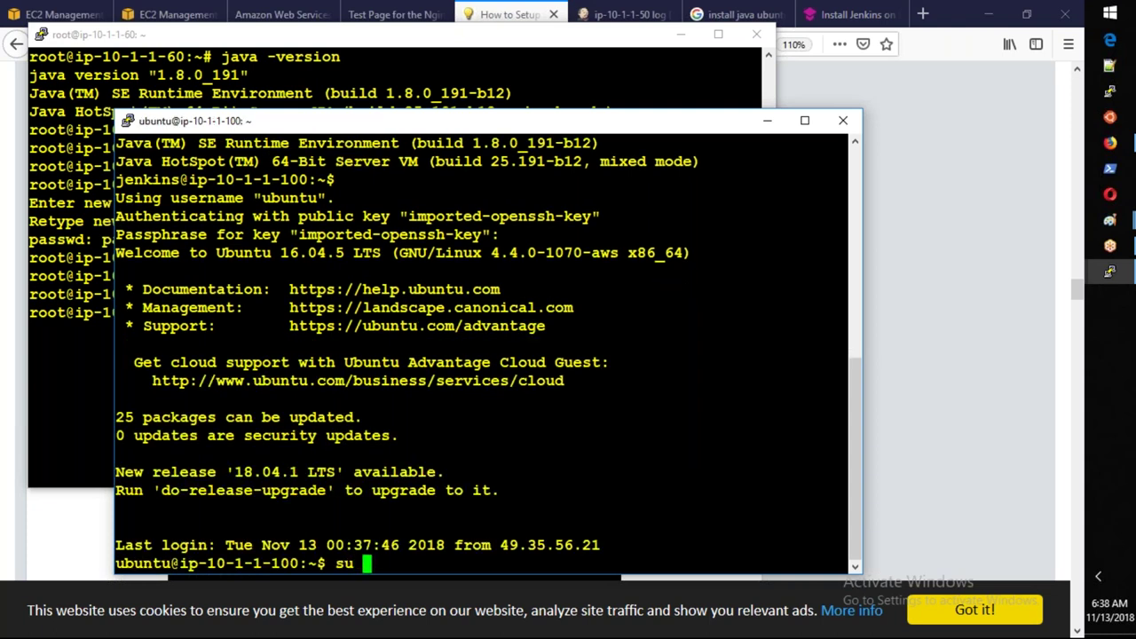
{"action": "type", "text": "- jenkins"}
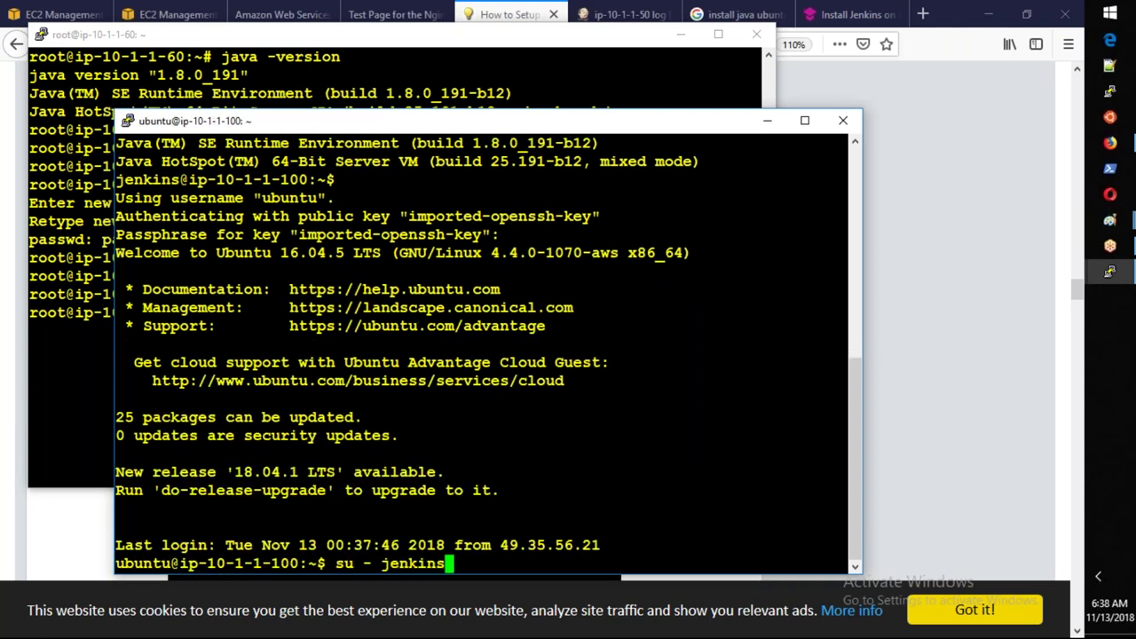
{"action": "key", "text": "Return"}
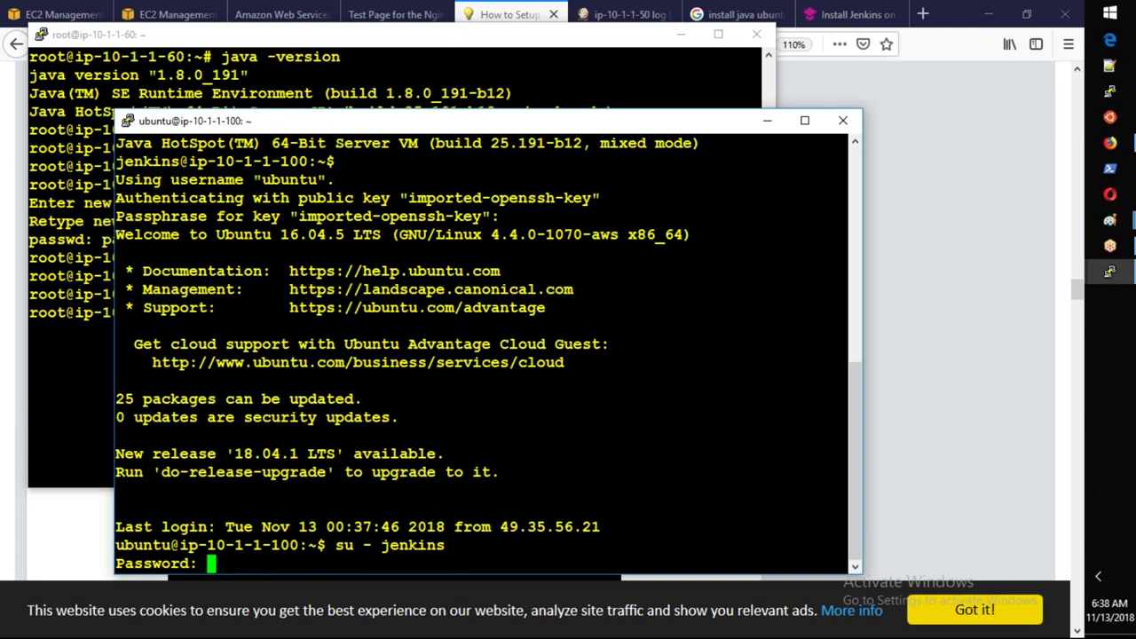
{"action": "key", "text": "Return"}
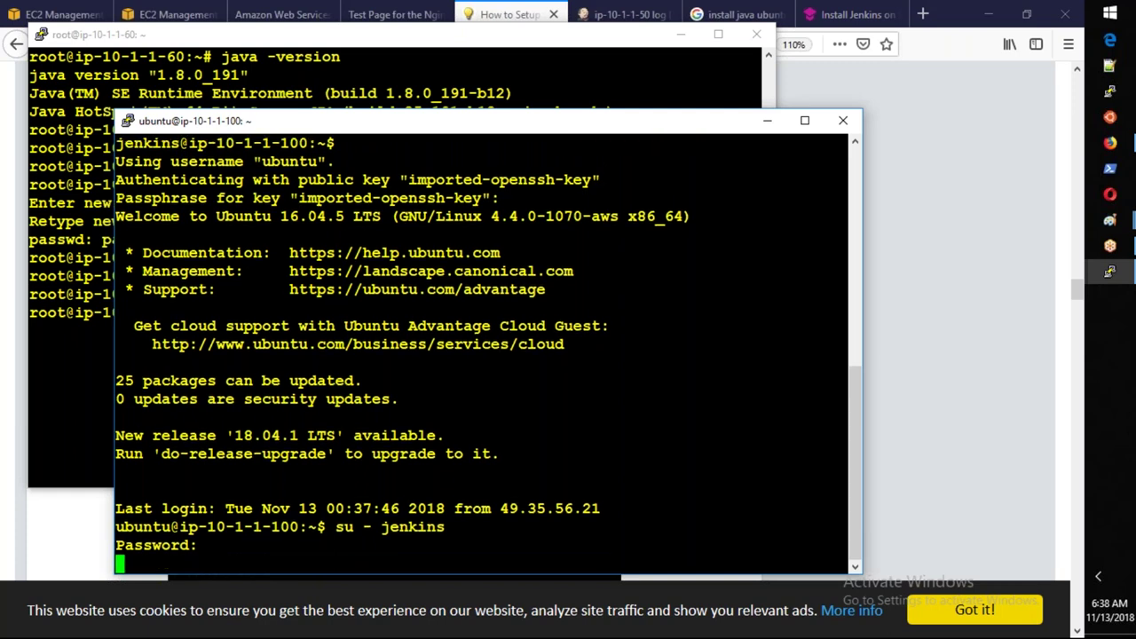
{"action": "key", "text": "ctrl+c"}
{"action": "type", "text": "sudo su -"}
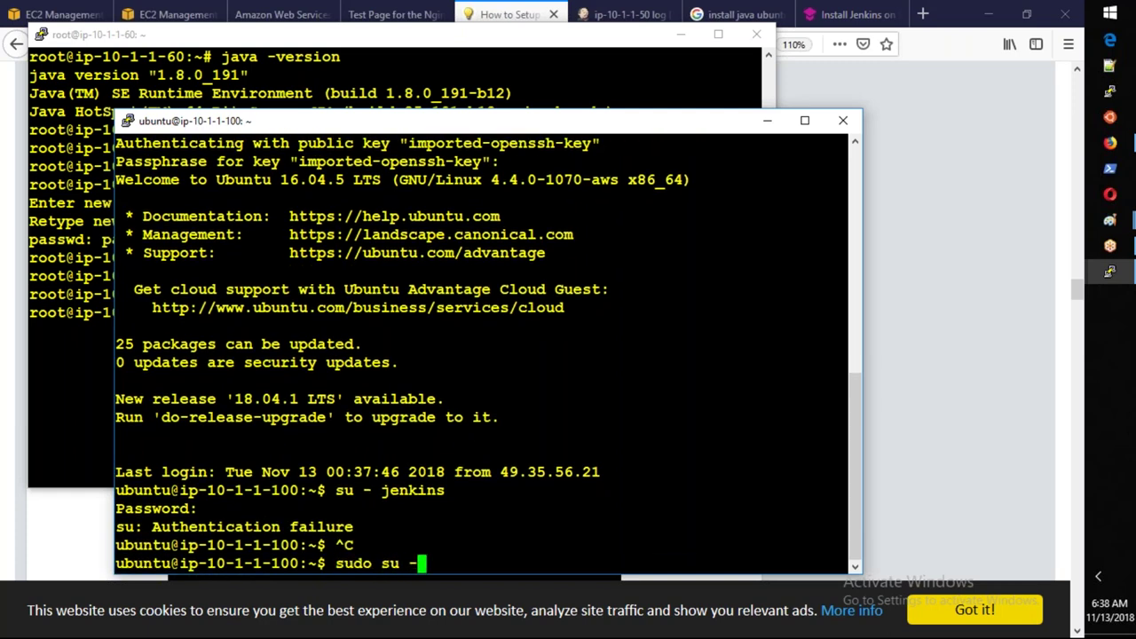
{"action": "key", "text": "Return"}
{"action": "type", "text": "su -"}
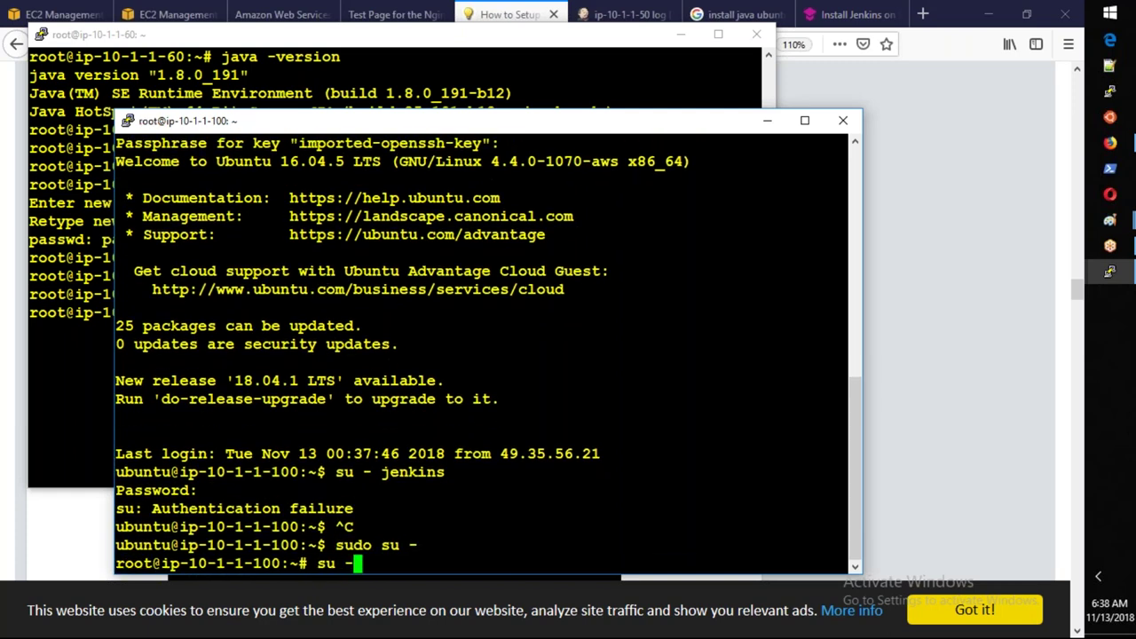
{"action": "type", "text": " jenkins"}
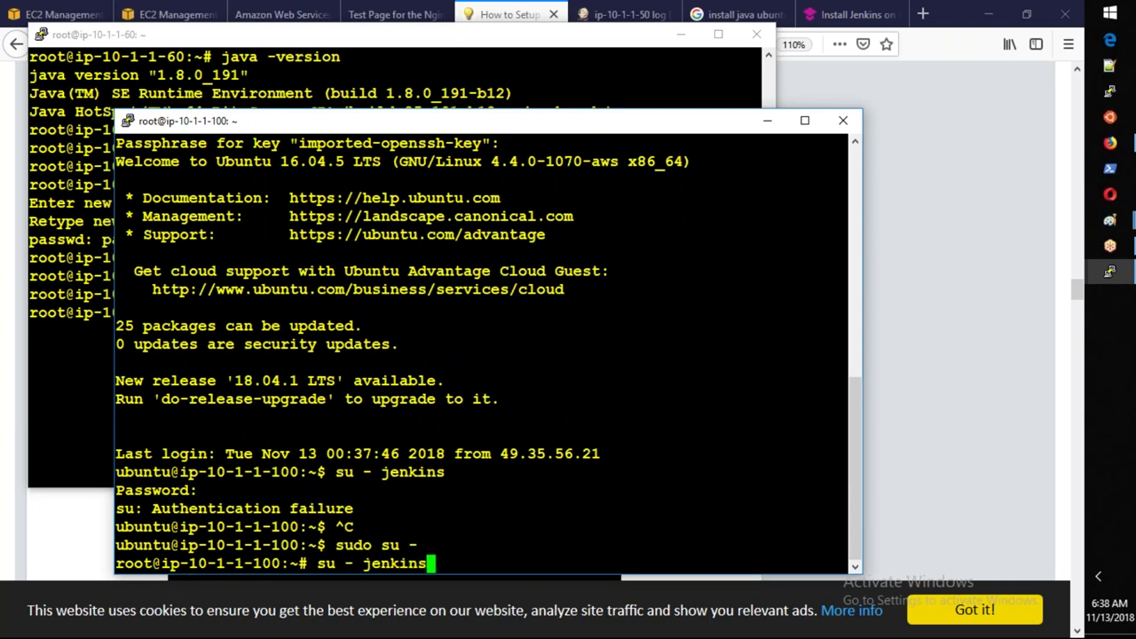
{"action": "key", "text": "Return"}
{"action": "key", "text": "Return"}
{"action": "key", "text": "Return"}
{"action": "key", "text": "Return"}
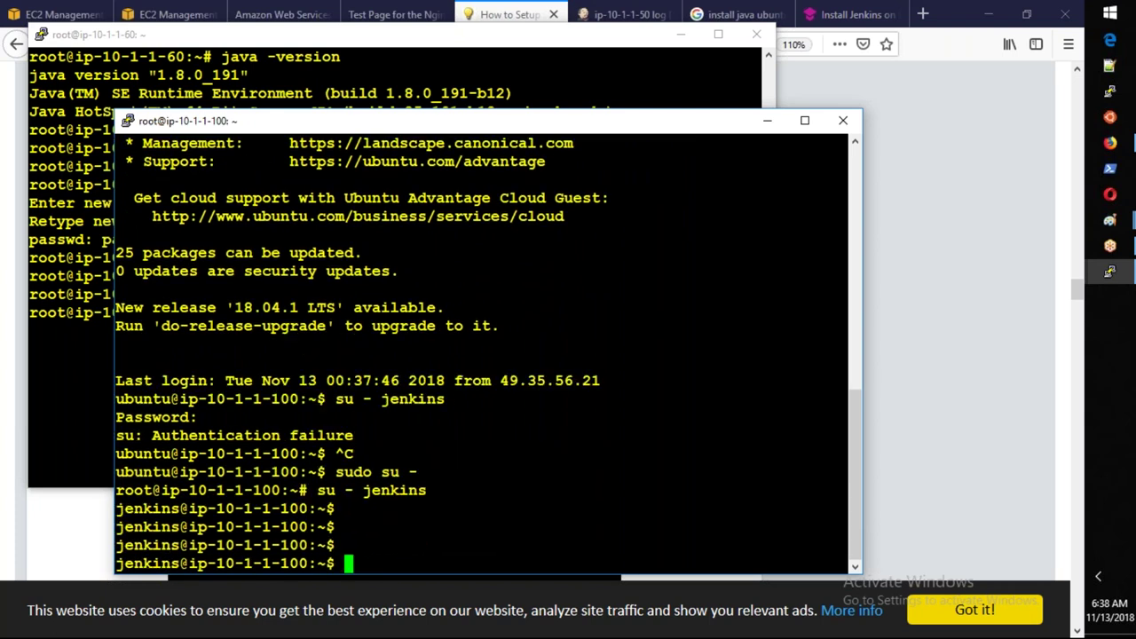
{"action": "key", "text": "Return"}
Copy the jenkins SSH key to 10.1.1.60 with ssh-copy-id, accepting the host and entering the password.
{"action": "type", "text": "ssh-cop"}
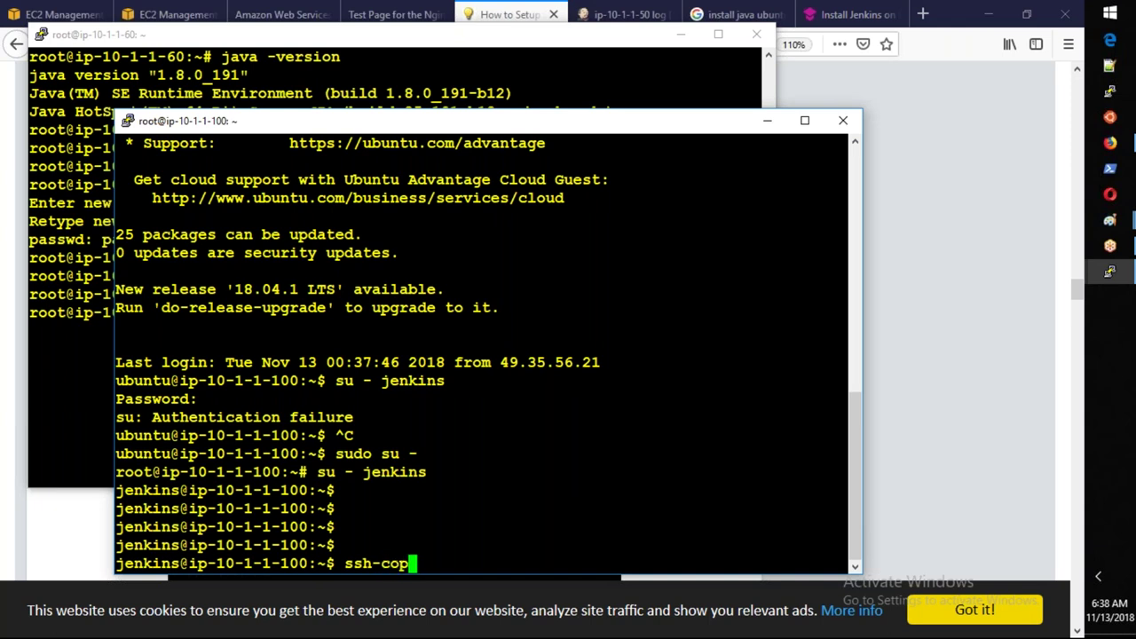
{"action": "type", "text": "y-id jenkins@10.1.1.60"}
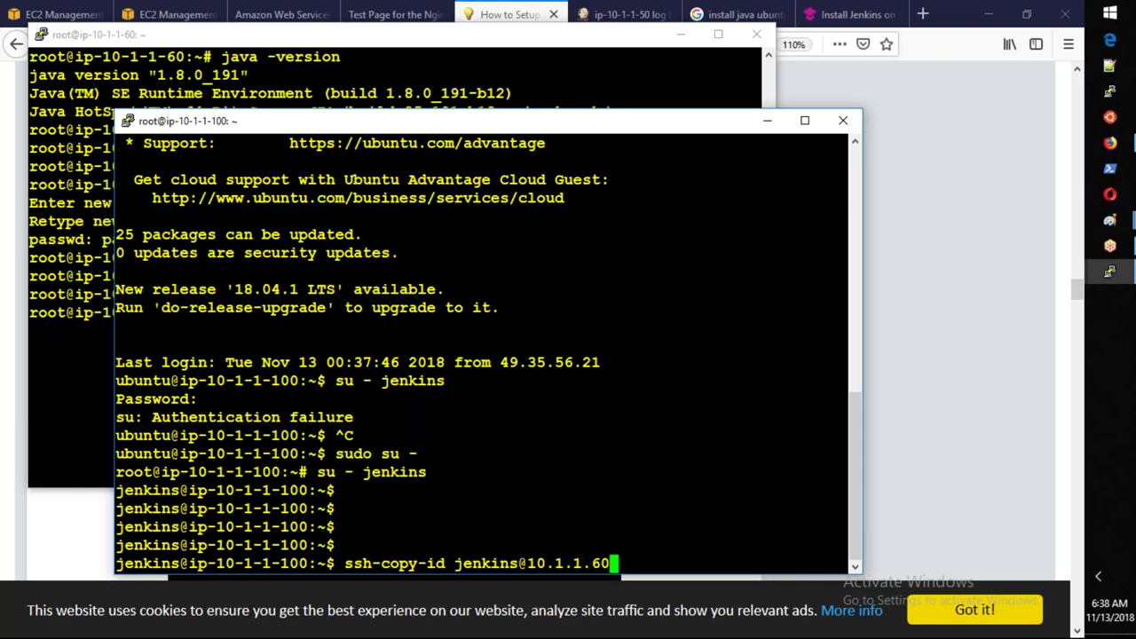
{"action": "key", "text": "Return"}
{"action": "type", "text": "ye"}
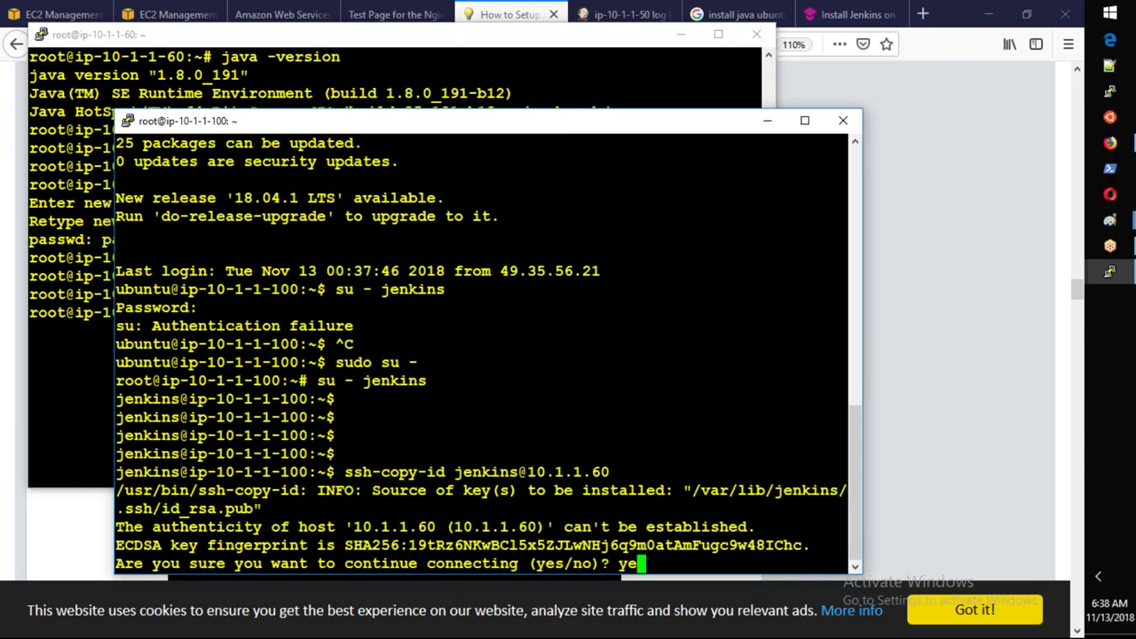
{"action": "type", "text": "s"}
{"action": "key", "text": "Return"}
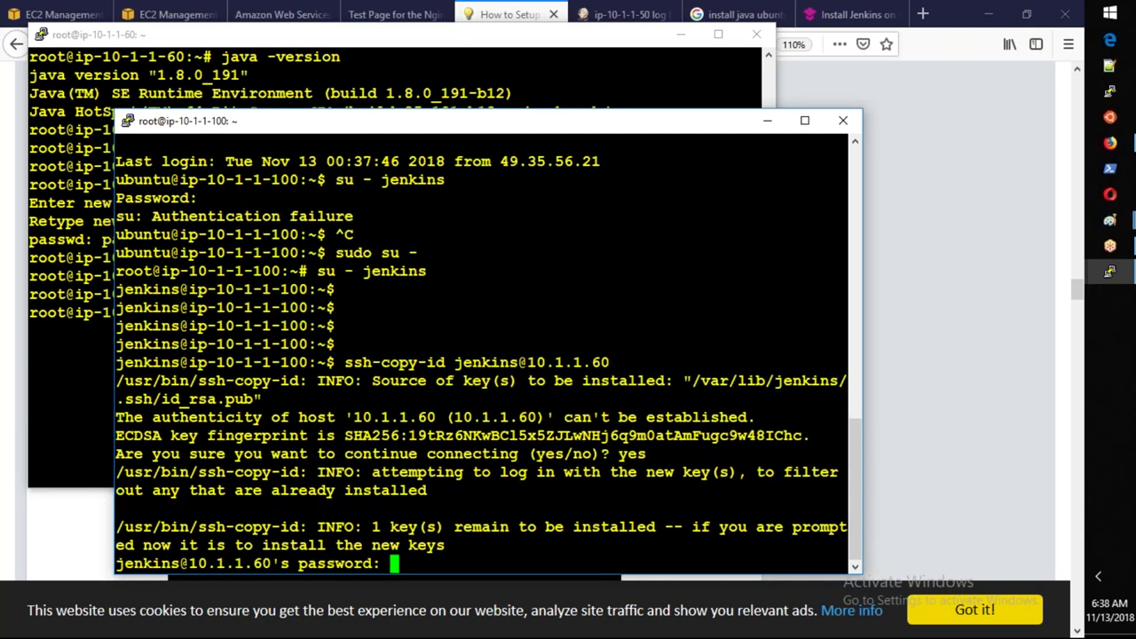
{"action": "key", "text": "Return"}
{"action": "key", "text": "Return"}
{"action": "key", "text": "Return"}
{"action": "key", "text": "Return"}
{"action": "type", "text": "ssh jjenkin"}
{"action": "key", "text": "BackSpace"}
{"action": "key", "text": "BackSpace"}
{"action": "key", "text": "BackSpace"}
{"action": "key", "text": "BackSpace"}
{"action": "key", "text": "BackSpace"}
{"action": "key", "text": "BackSpace"}
{"action": "type", "text": "enkins"}
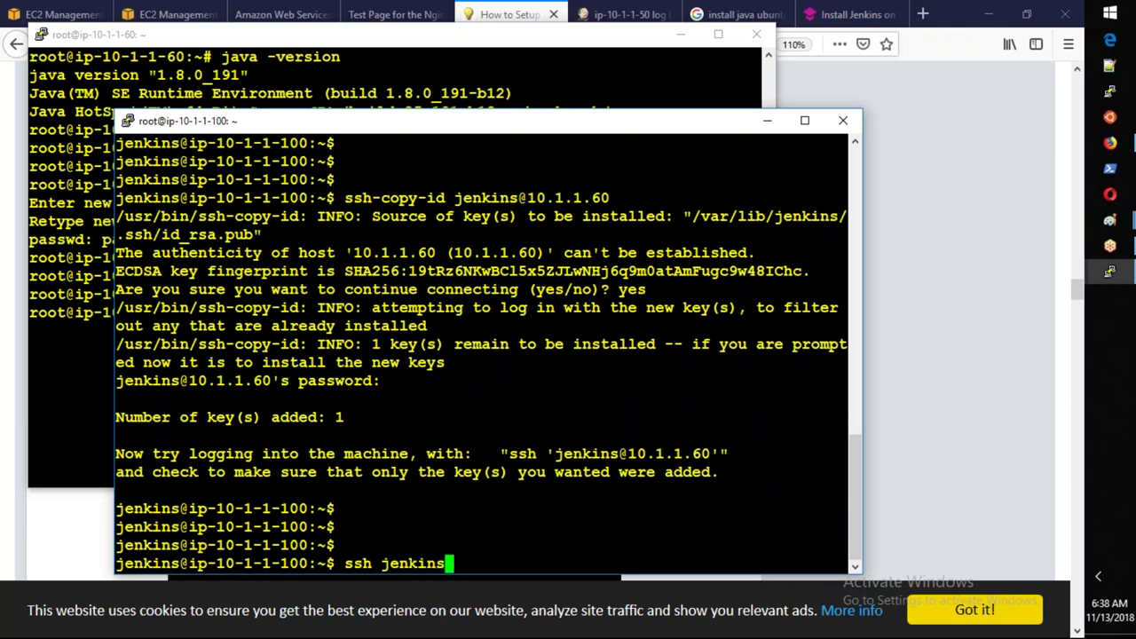
{"action": "type", "text": "@10.1.1."}
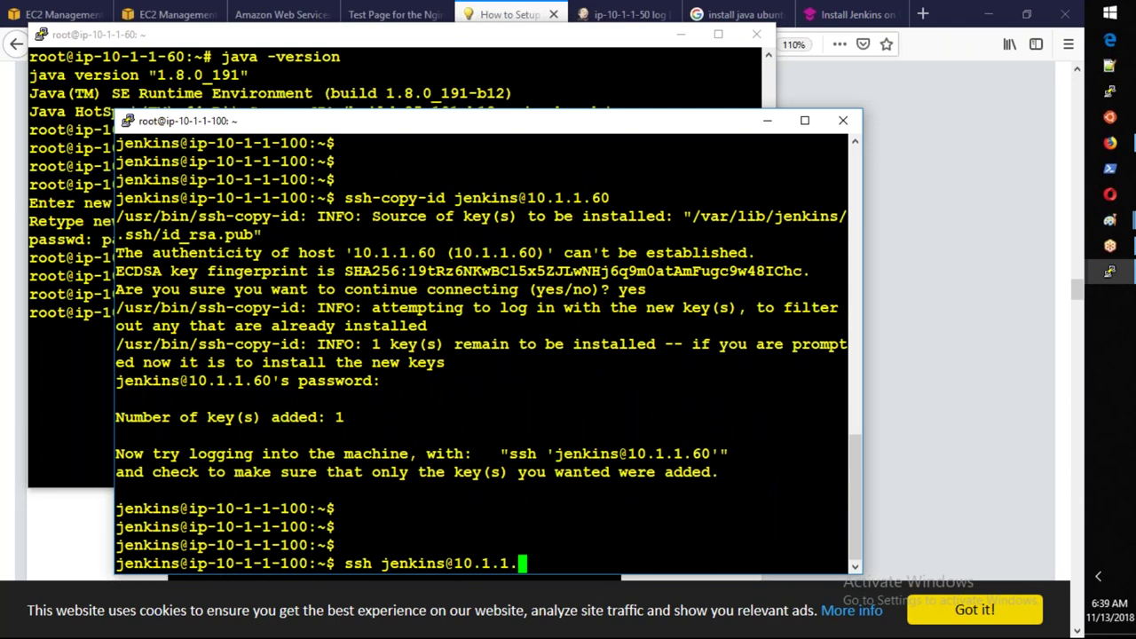
{"action": "type", "text": "0"}
{"action": "key", "text": "Return"}
{"action": "key", "text": "Up"}
{"action": "key", "text": "Left"}
{"action": "type", "text": "6"}
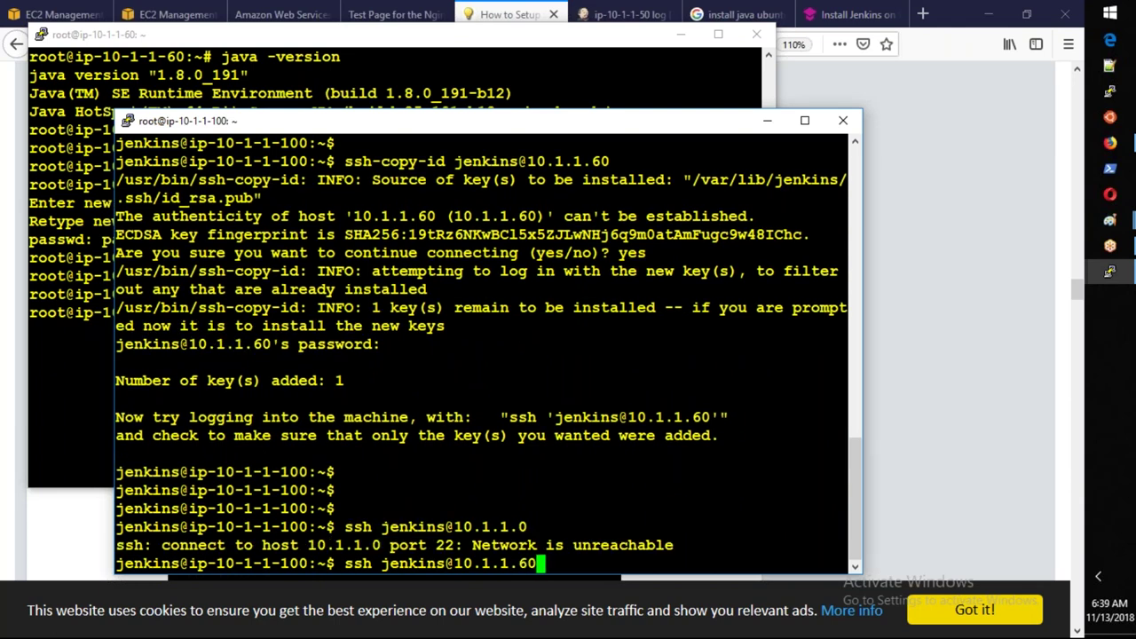
{"action": "key", "text": "Return"}
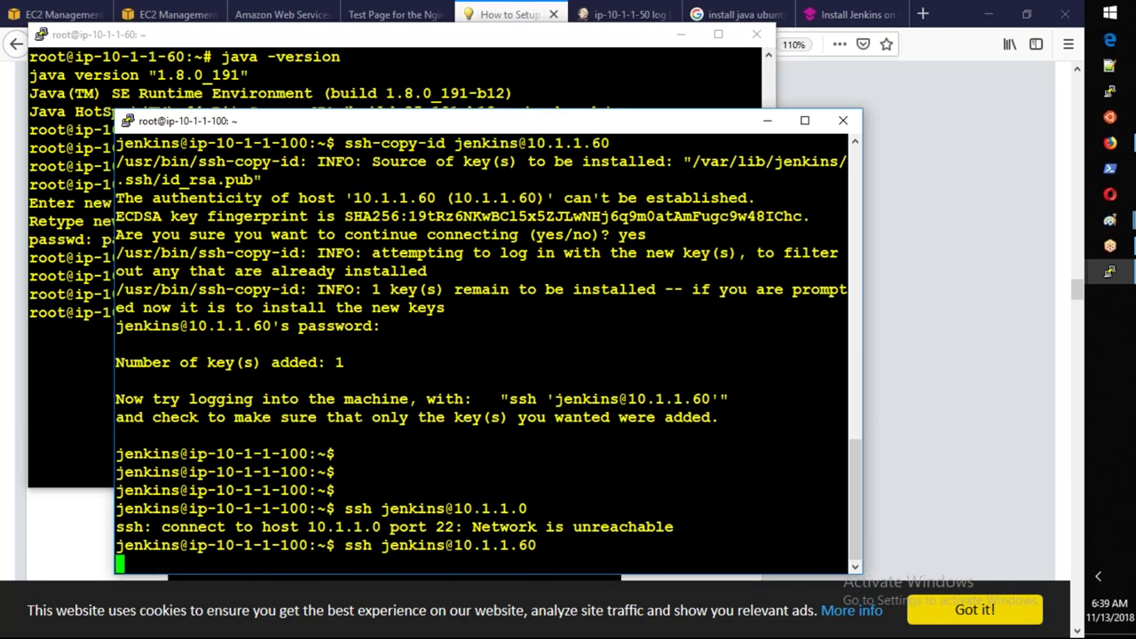
{"action": "type", "text": "exit"}
{"action": "key", "text": "Return"}
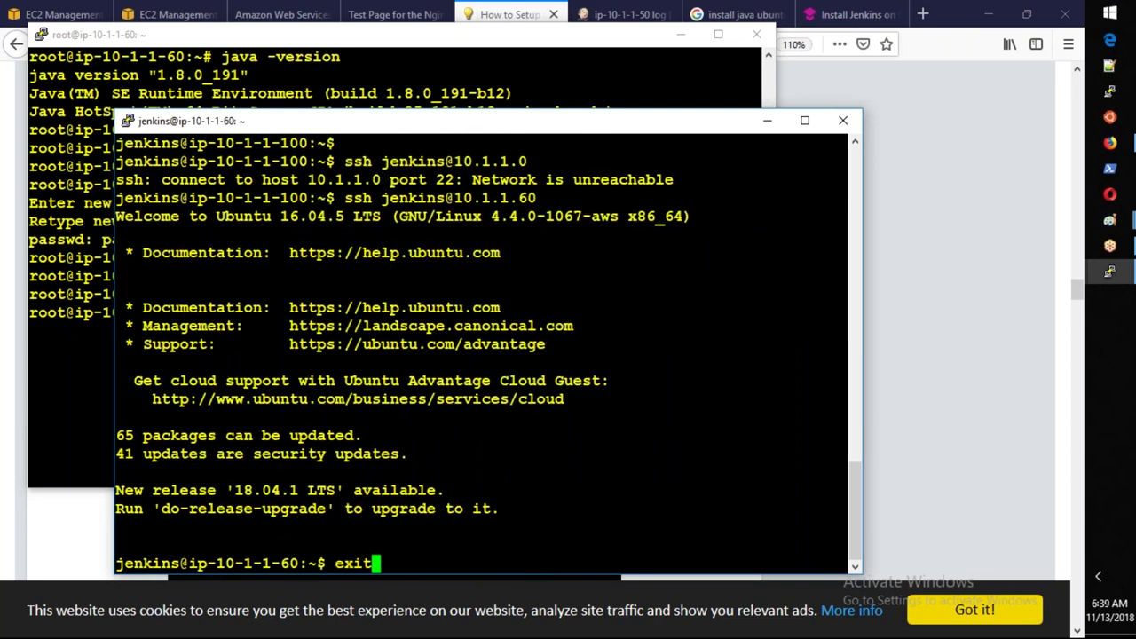
{"action": "key", "text": "Return"}
{"action": "key", "text": "Return"}
{"action": "key", "text": "Return"}
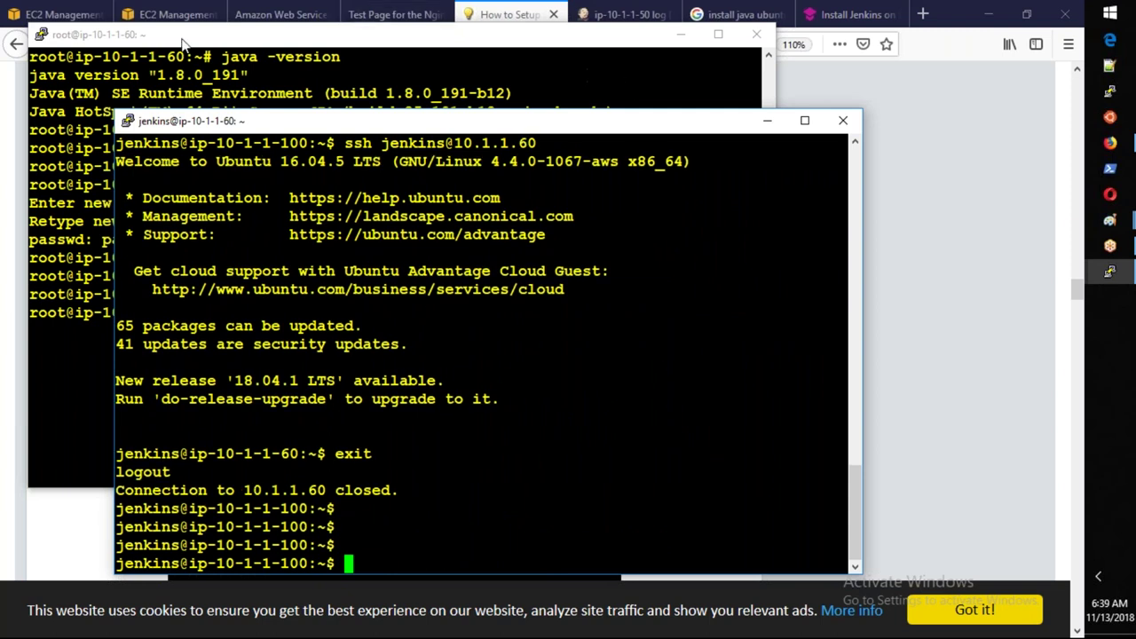
Copy the host name ip-10-1-1-60 from the root prompt and go to Jenkins' Nodes list.
{"action": "left_click", "coordinate": [72, 402]}
{"action": "left_click_drag", "start_coordinate": [75, 312], "coordinate": [185, 313]}
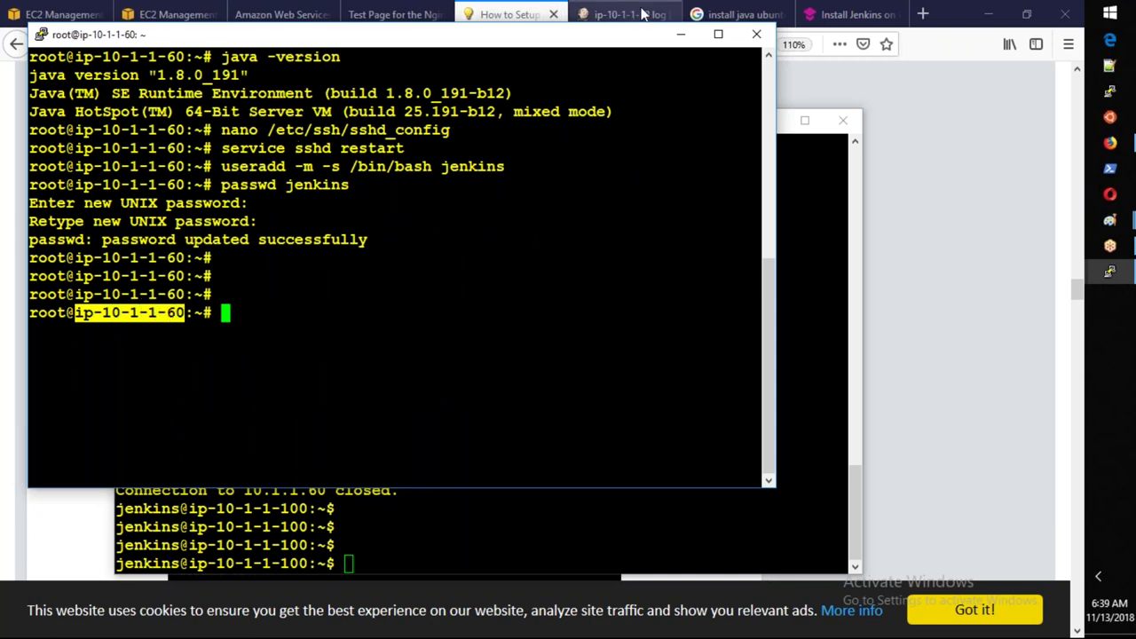
{"action": "left_click", "coordinate": [616, 12]}
{"action": "left_click", "coordinate": [617, 12]}
{"action": "left_click", "coordinate": [101, 105]}
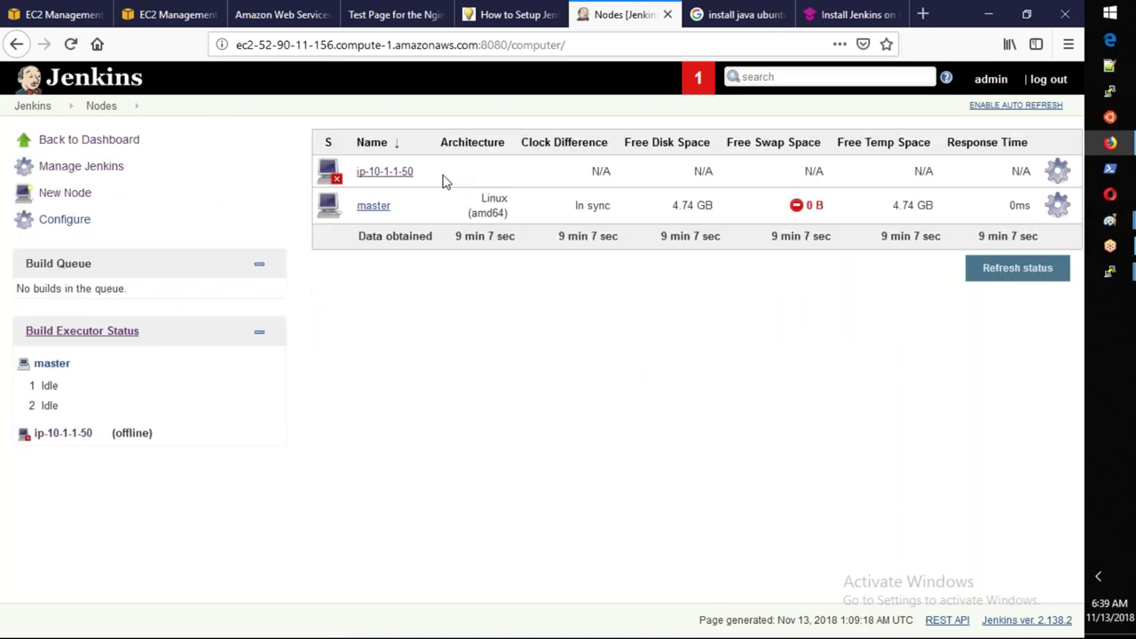
Take agent ip-10-1-1-50 temporarily offline and go back to the Nodes list.
{"action": "left_click", "coordinate": [391, 173]}
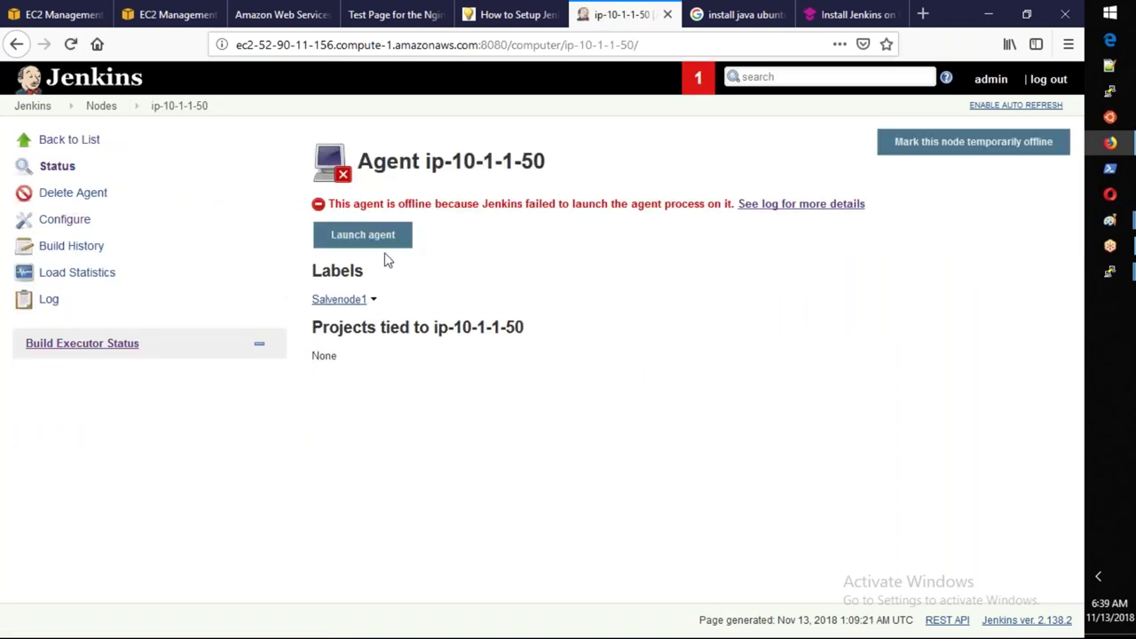
{"action": "left_click", "coordinate": [960, 152]}
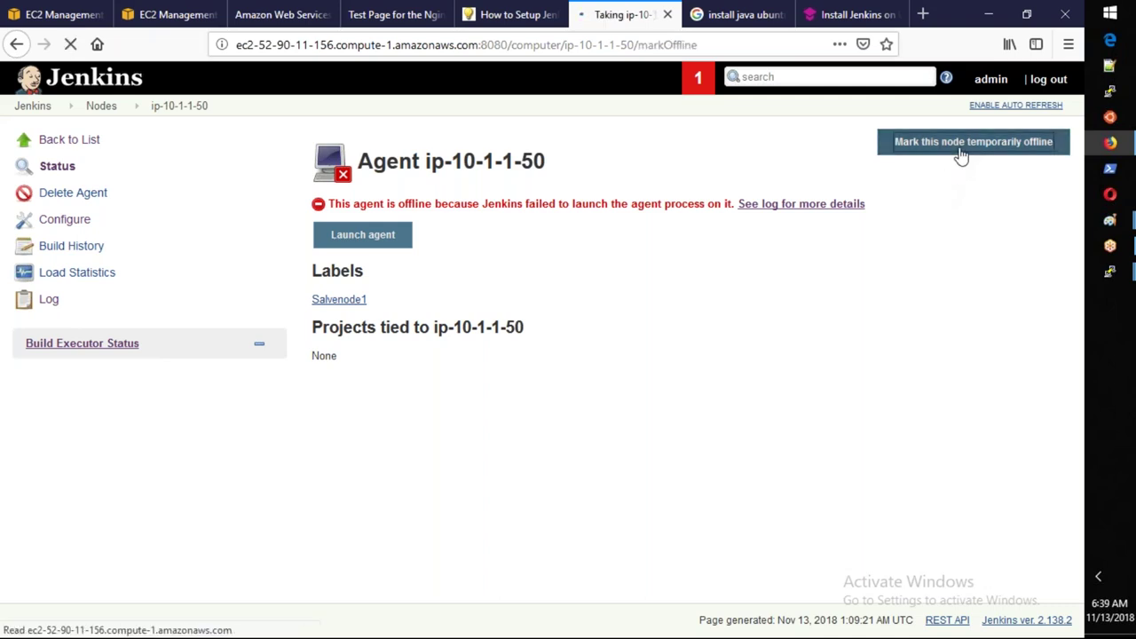
{"action": "left_click", "coordinate": [441, 330]}
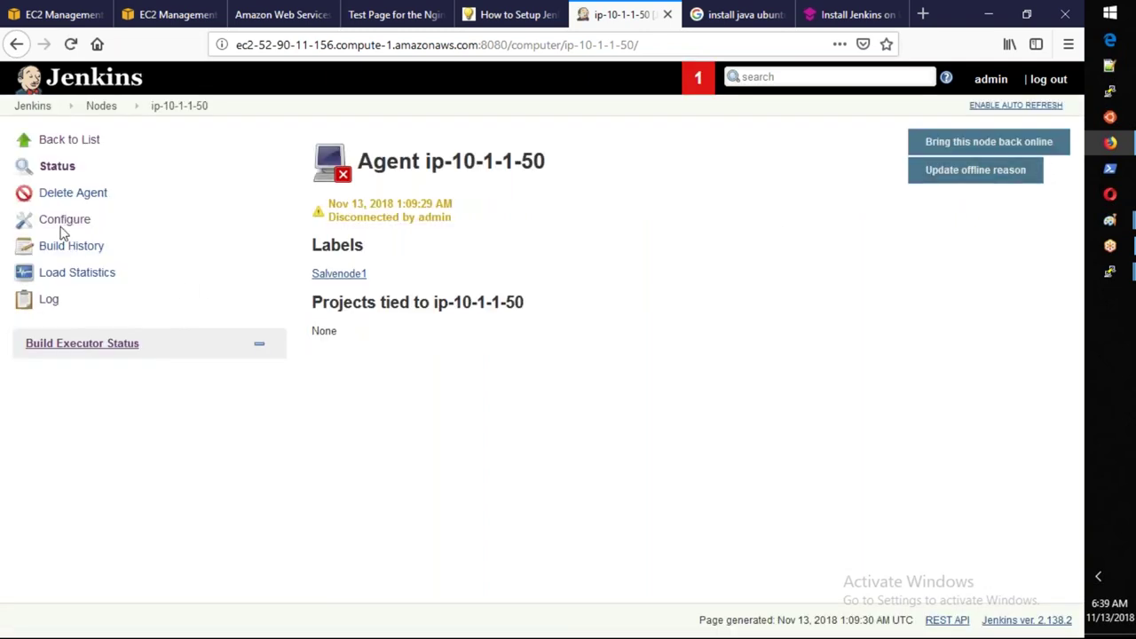
{"action": "left_click", "coordinate": [110, 113]}
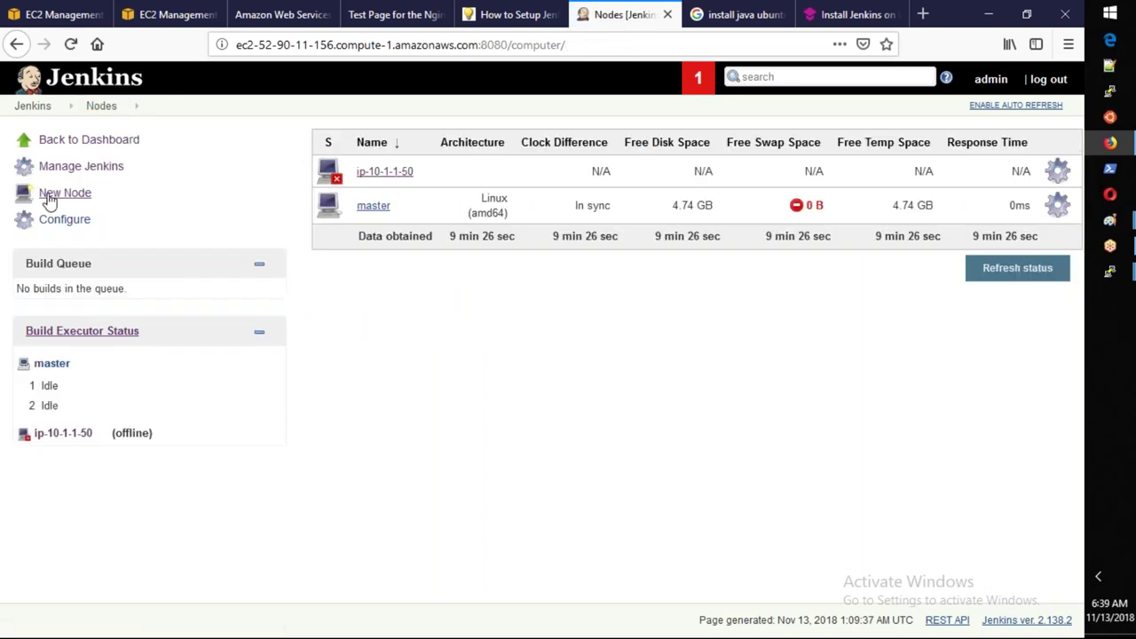
Create a new permanent agent node named ip-10-1-1-60.
{"action": "left_click", "coordinate": [71, 198]}
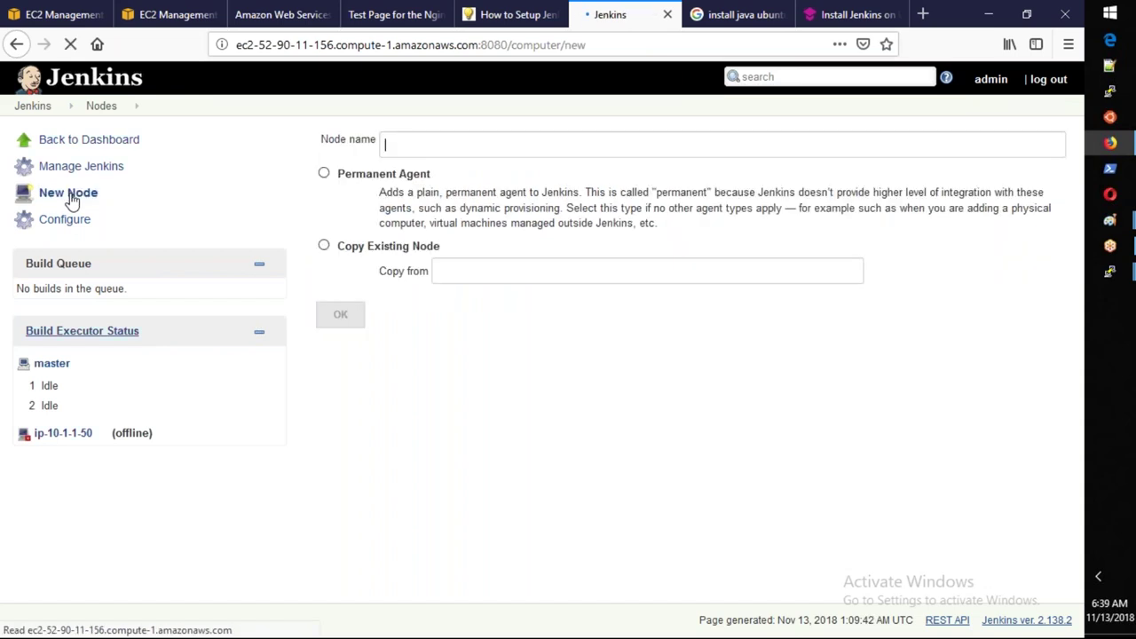
{"action": "type", "text": "ip-10-1-1-60"}
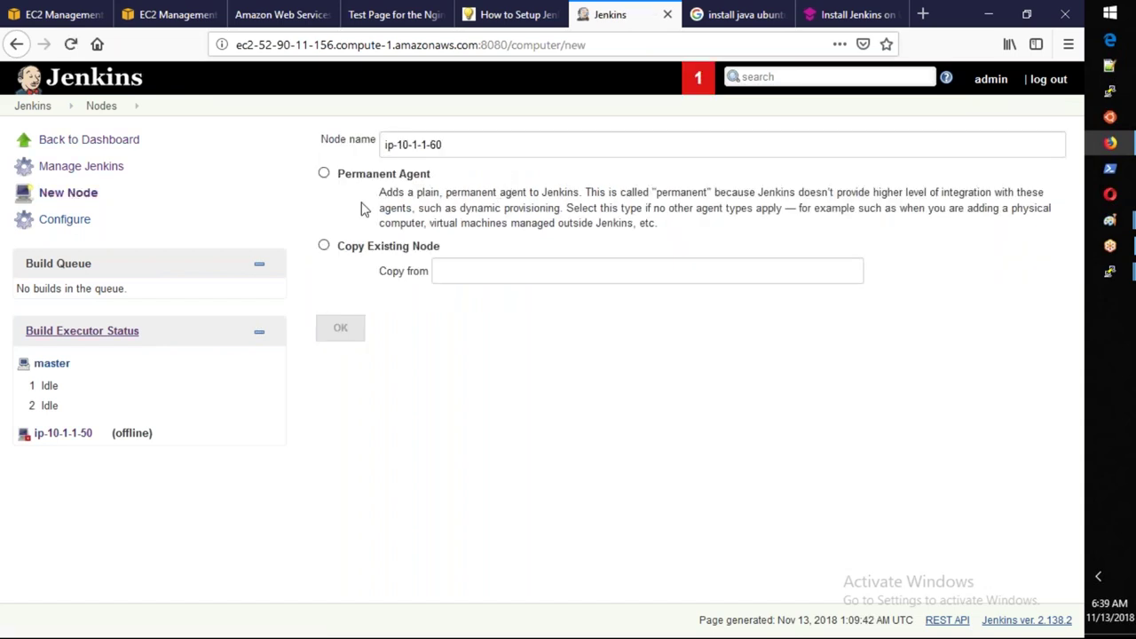
{"action": "left_click", "coordinate": [324, 174]}
{"action": "left_click", "coordinate": [353, 336]}
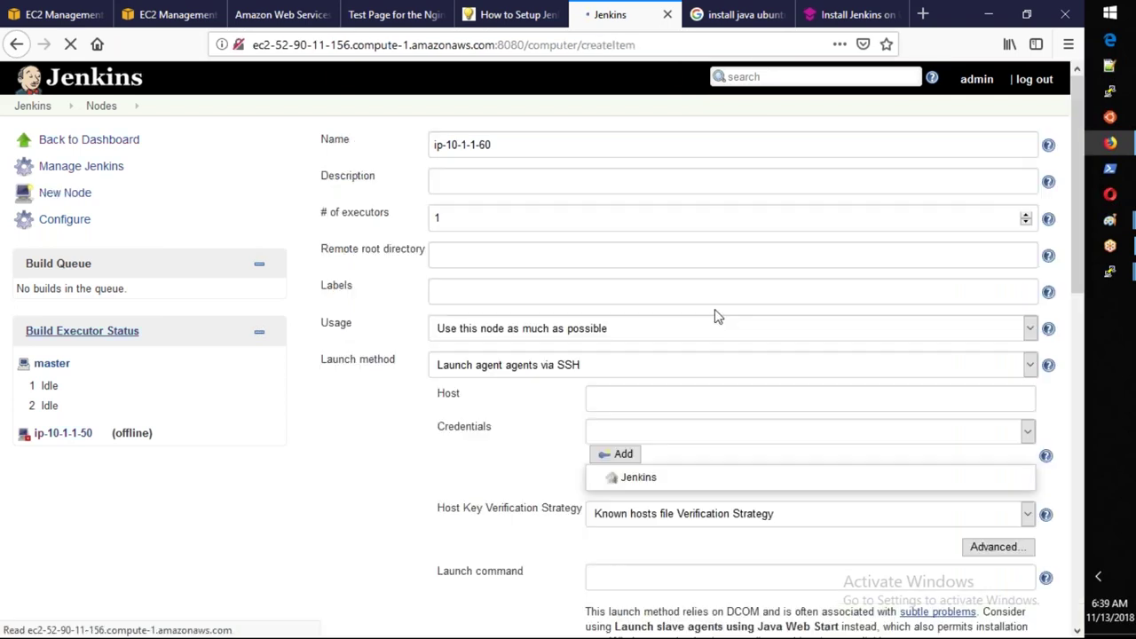
Give the agent 2 executors and remote root directory /home/jenkins/.
{"action": "double_click", "coordinate": [427, 230]}
{"action": "type", "text": "2"}
{"action": "key", "text": "Tab"}
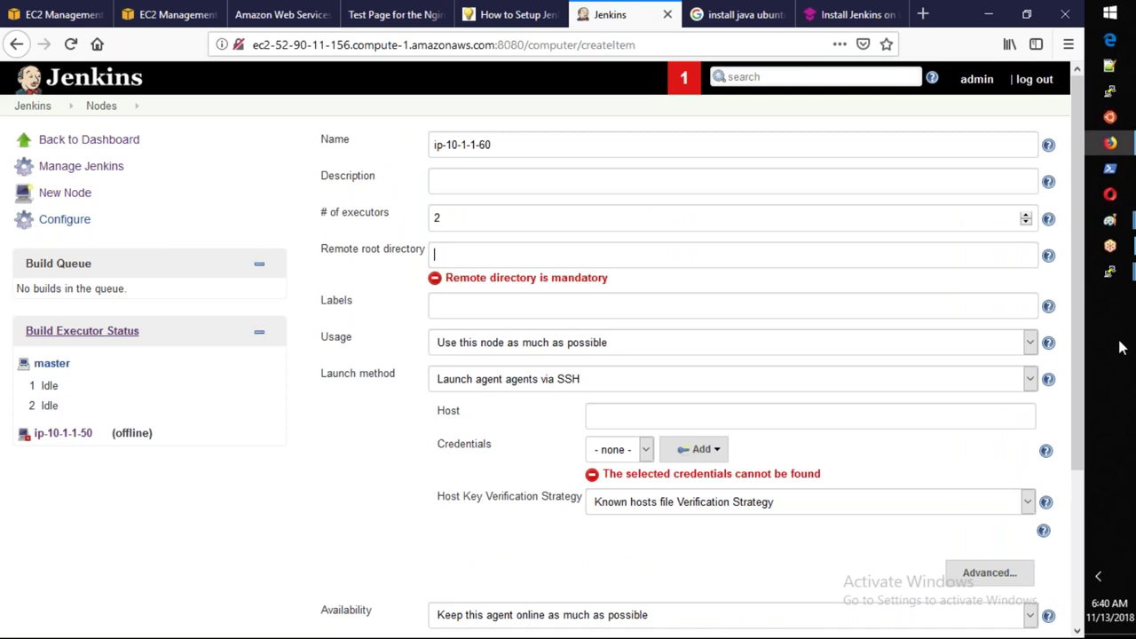
{"action": "mouse_move", "coordinate": [1110, 271]}
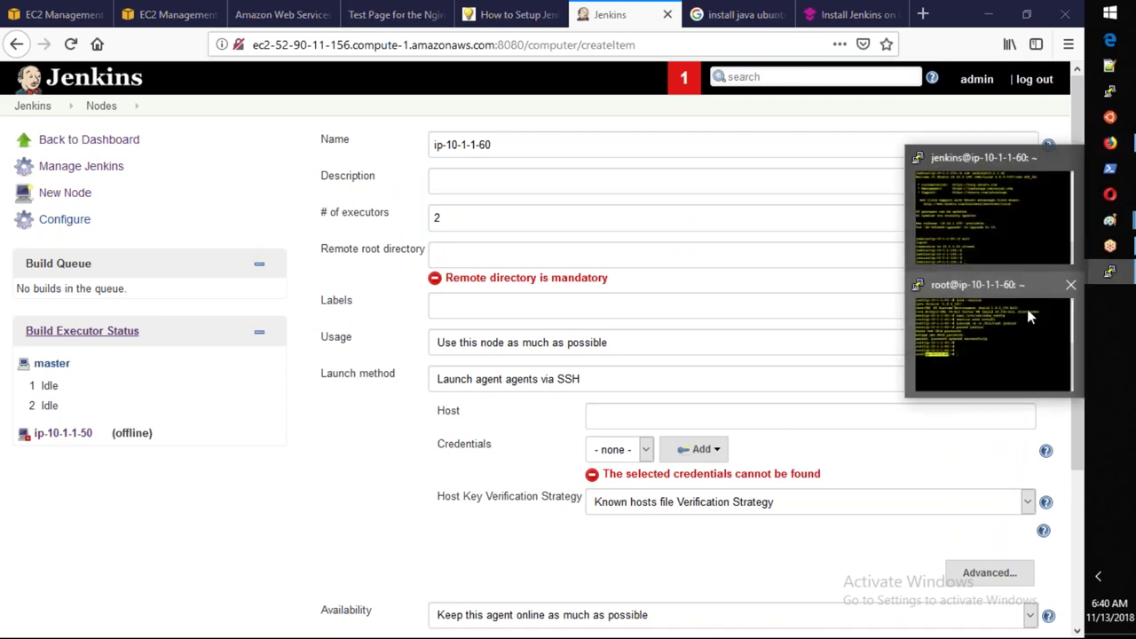
{"action": "left_click", "coordinate": [1027, 309]}
{"action": "type", "text": "/home/jenkins/"}
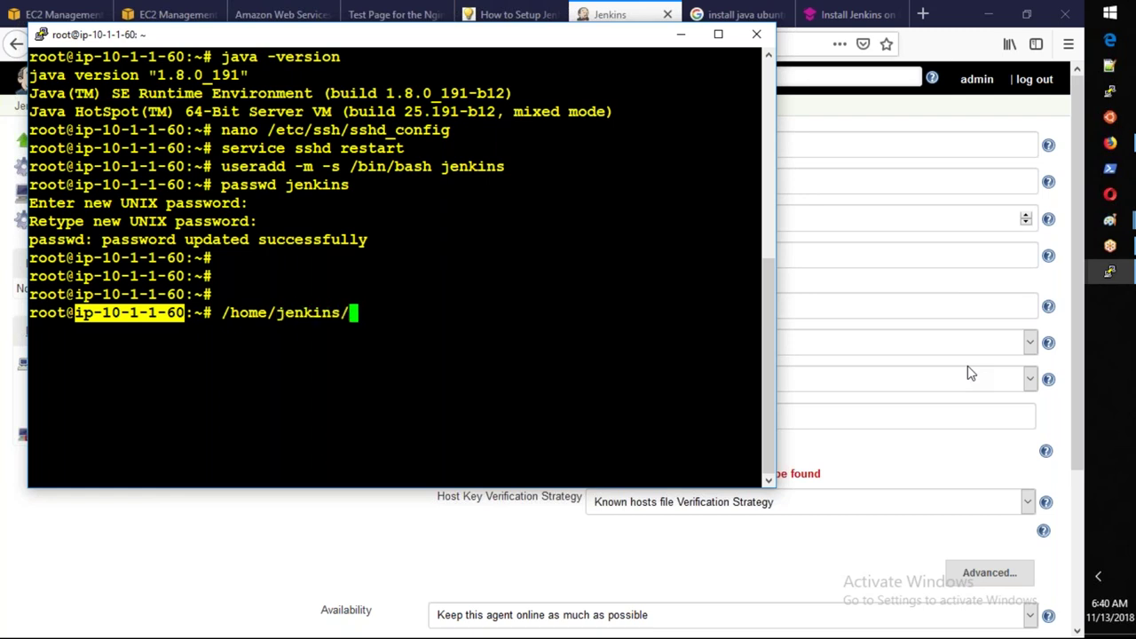
{"action": "double_click", "coordinate": [223, 312]}
{"action": "left_click_drag", "start_coordinate": [313, 312], "coordinate": [346, 313]}
{"action": "key", "text": "ctrl+c"}
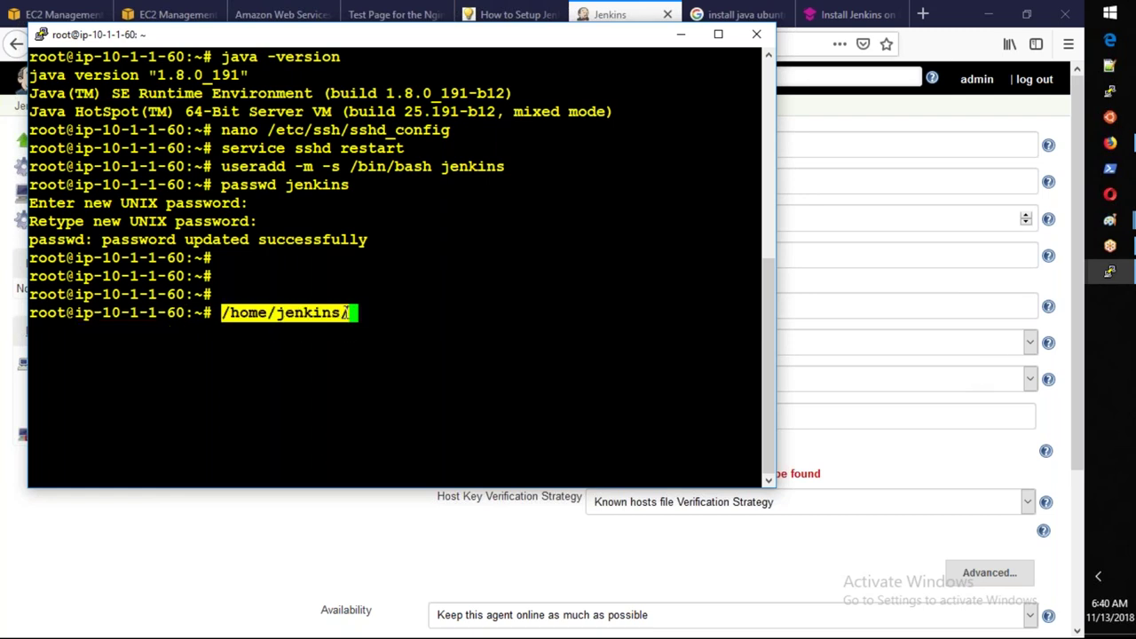
{"action": "key", "text": "alt+Tab"}
{"action": "key", "text": "ctrl+v"}
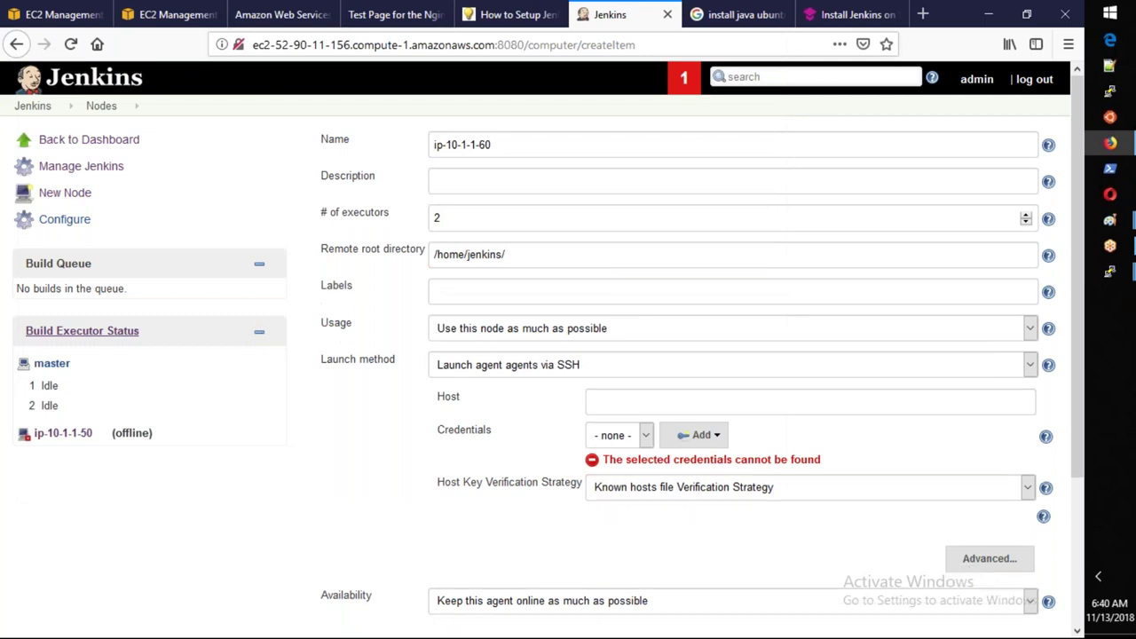
{"action": "key", "text": "Tab"}
Set the agent's label to Testing and credentials to jenkins, then save it.
{"action": "left_click", "coordinate": [480, 290]}
{"action": "type", "text": "Testing"}
{"action": "left_click", "coordinate": [613, 435]}
{"action": "left_click", "coordinate": [607, 477]}
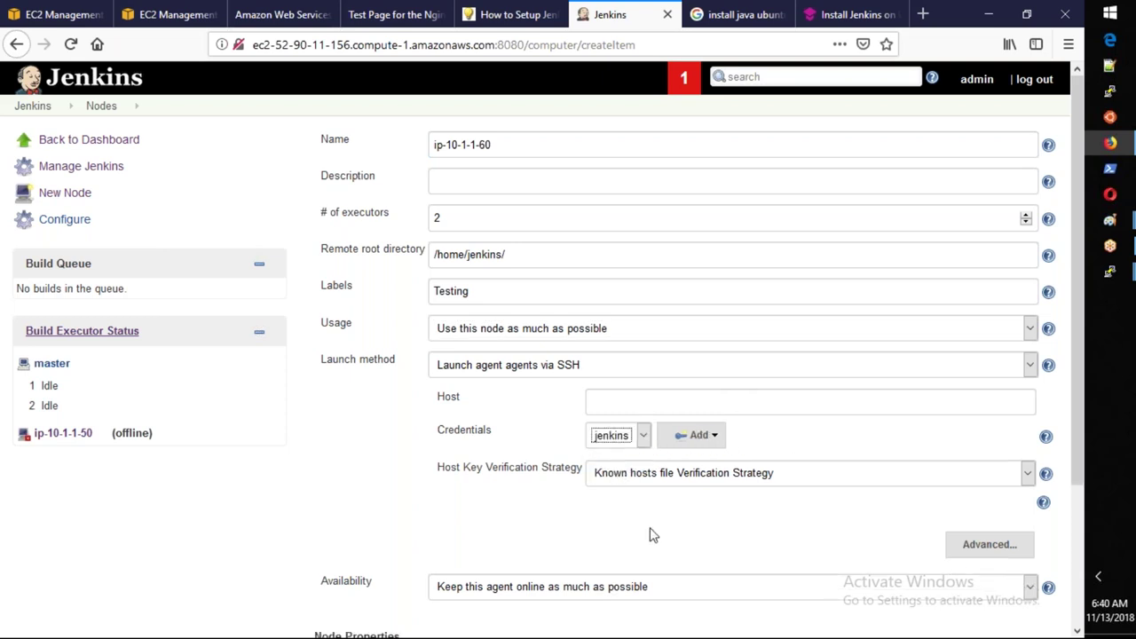
{"action": "scroll", "coordinate": [647, 538], "scroll_direction": "down", "scroll_amount": 3}
{"action": "left_click", "coordinate": [339, 556]}
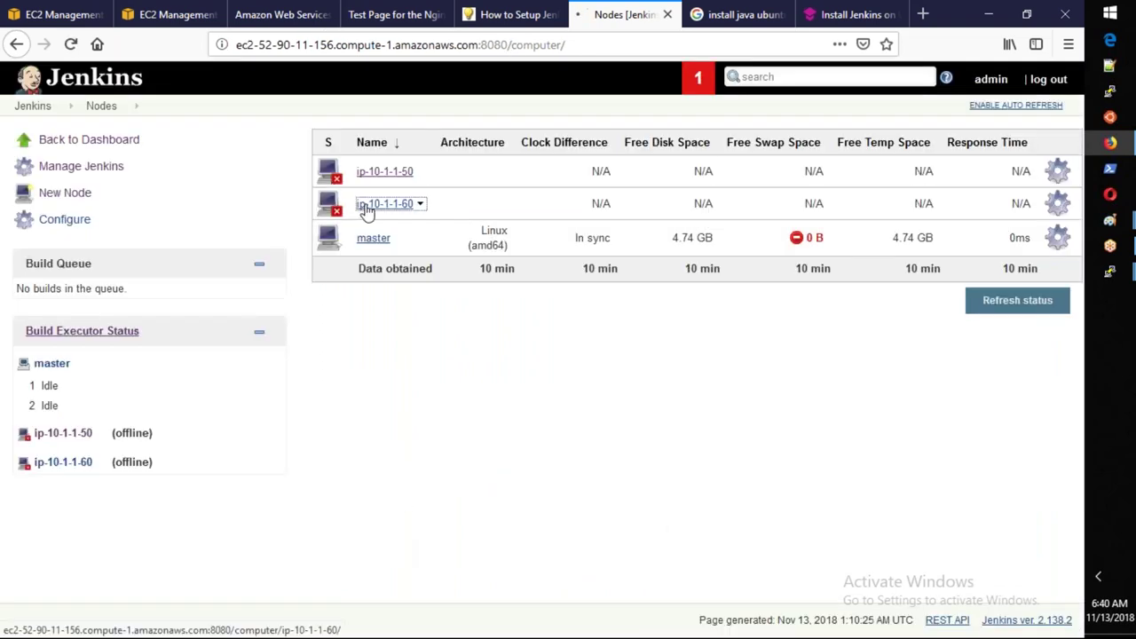
Launch agent ip-10-1-1-60 and highlight the launch-failed and connection-closed log lines.
{"action": "left_click", "coordinate": [367, 206]}
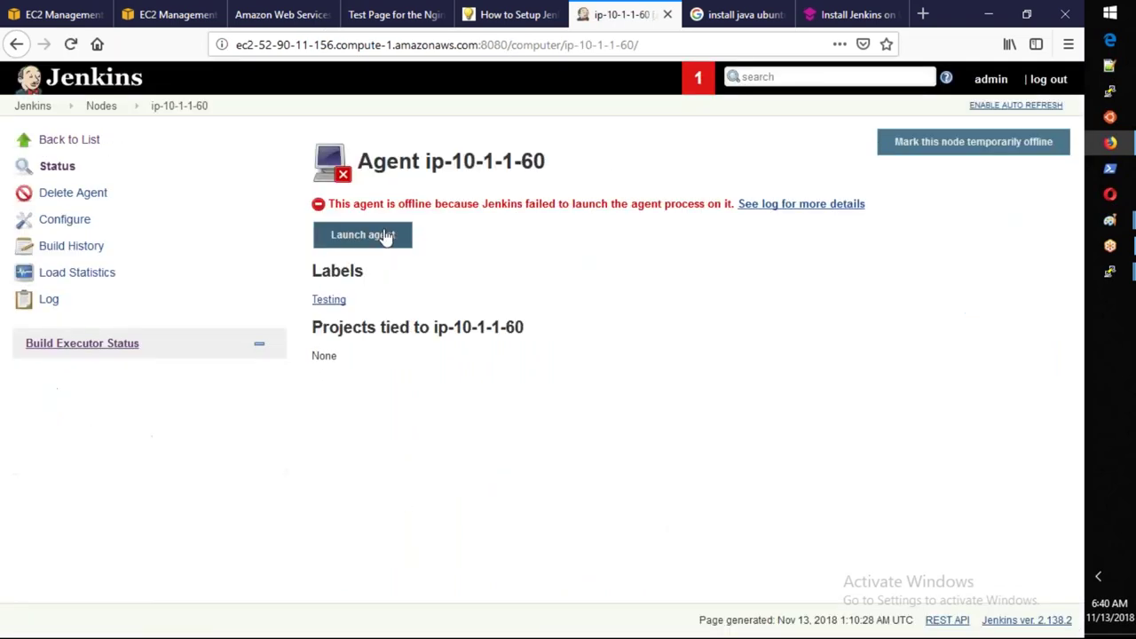
{"action": "left_click", "coordinate": [382, 239]}
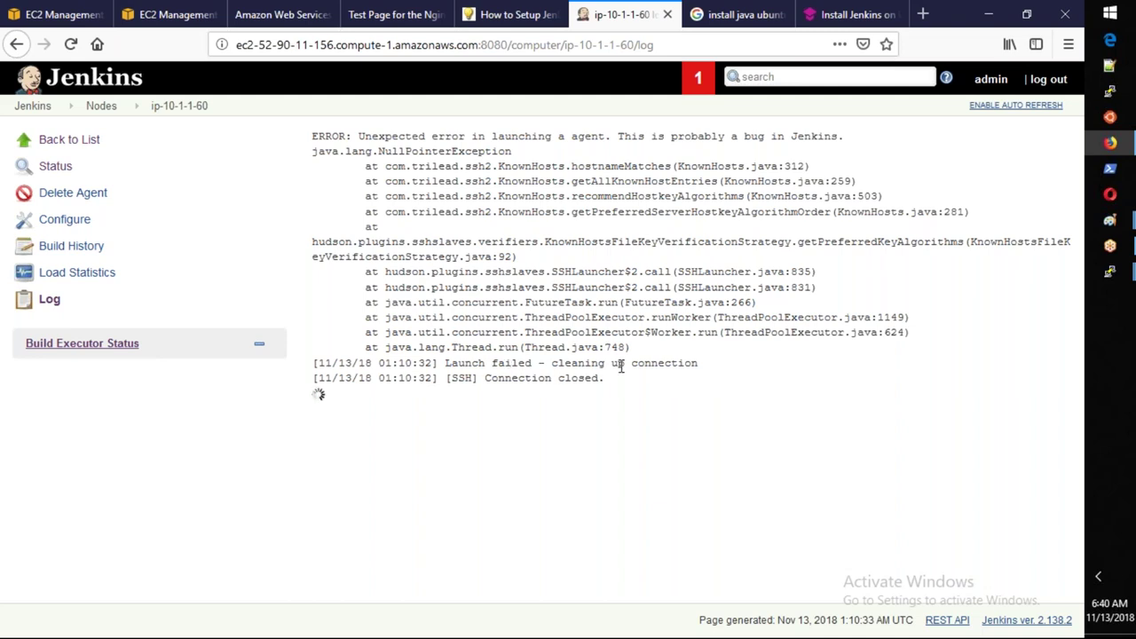
{"action": "left_click_drag", "start_coordinate": [697, 364], "coordinate": [458, 363]}
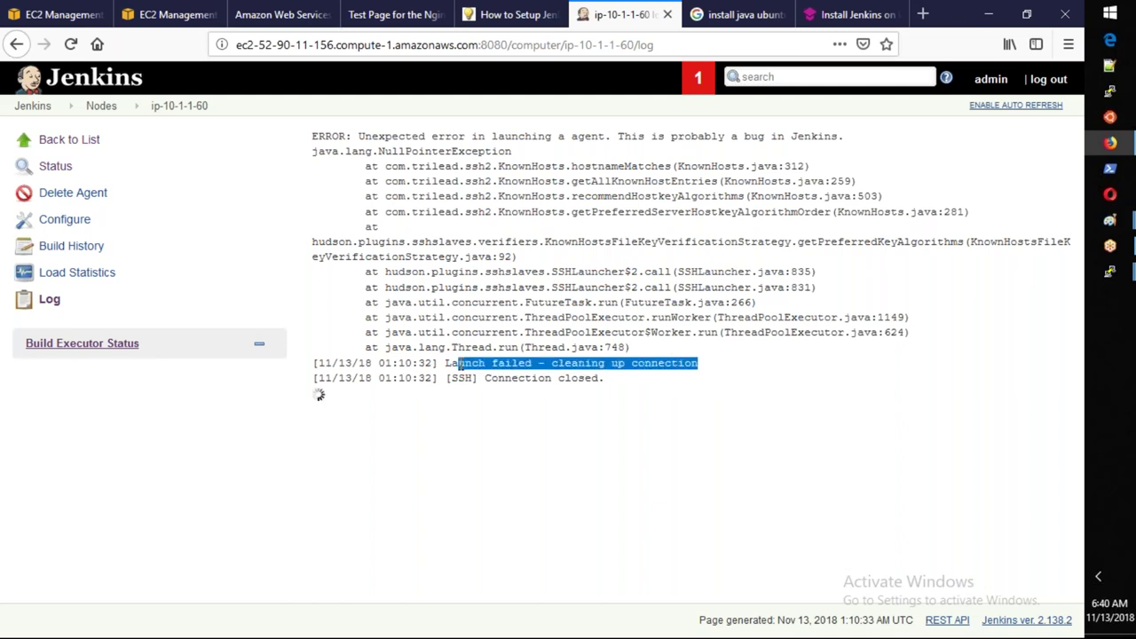
{"action": "left_click_drag", "start_coordinate": [605, 379], "coordinate": [448, 380]}
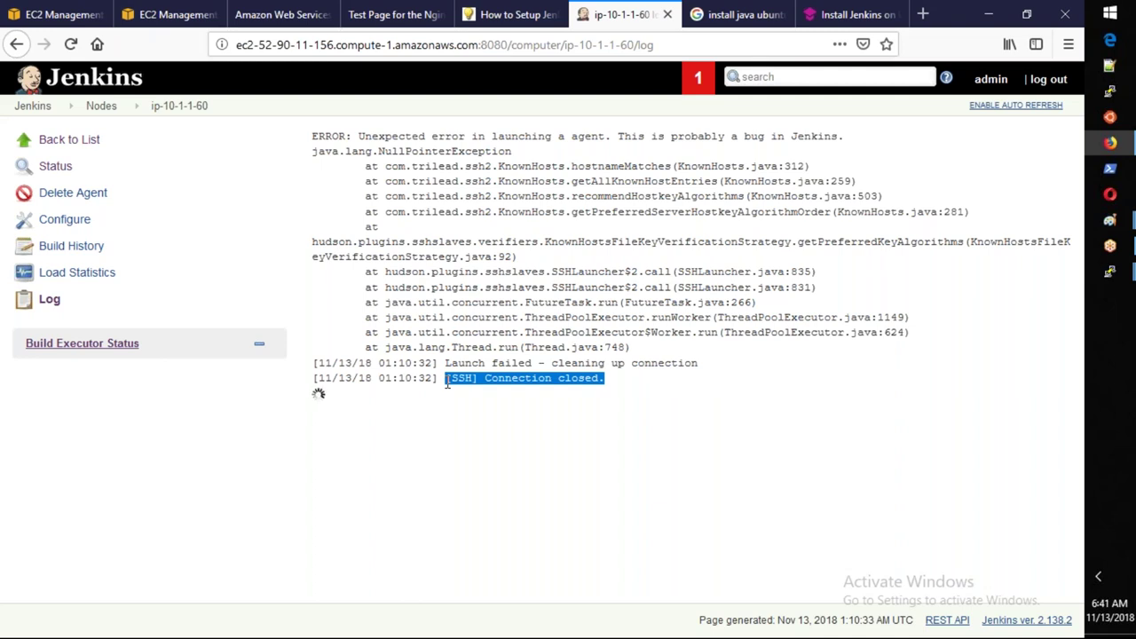
Return to the Nodes list and open the Configure option for ip-10-1-1-60.
{"action": "left_click", "coordinate": [1125, 277]}
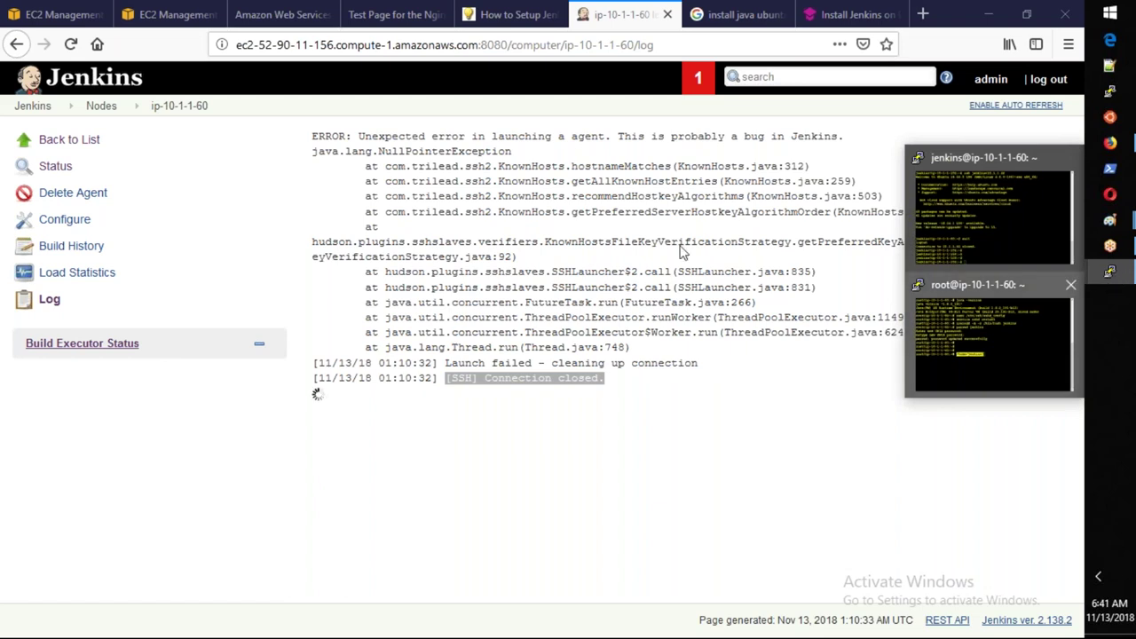
{"action": "left_click", "coordinate": [111, 113]}
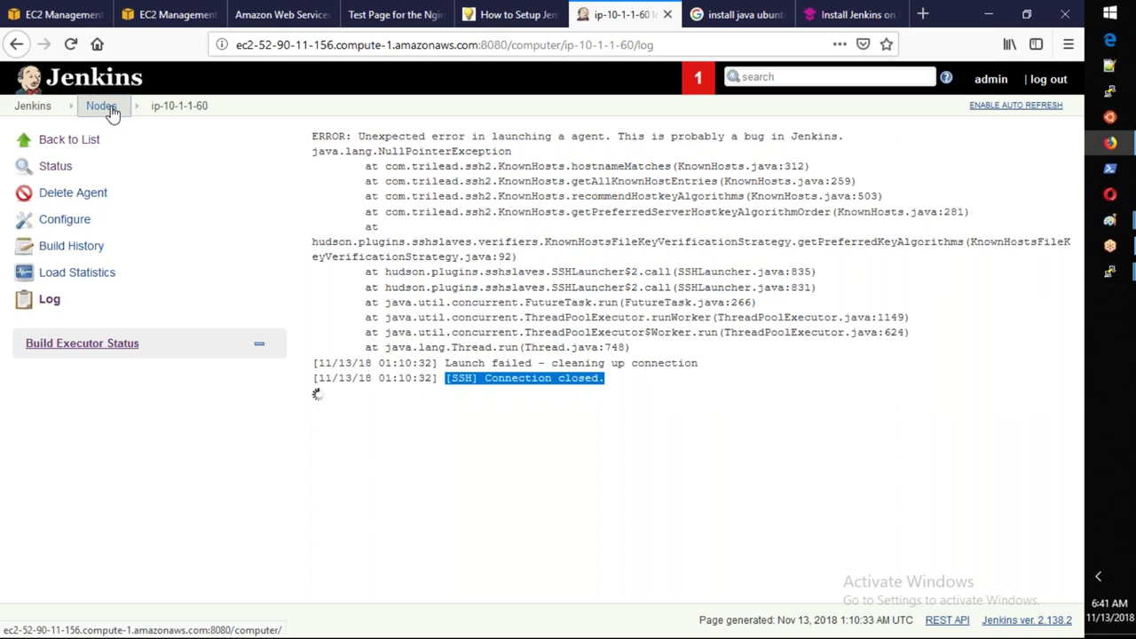
{"action": "left_click", "coordinate": [422, 207]}
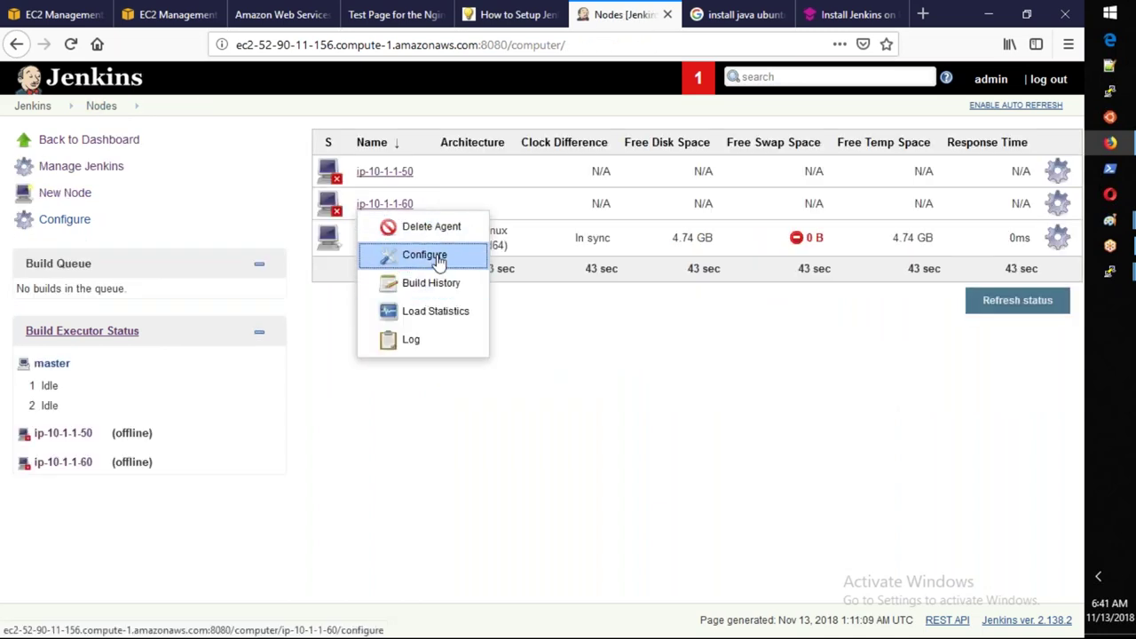
{"action": "left_click", "coordinate": [435, 256]}
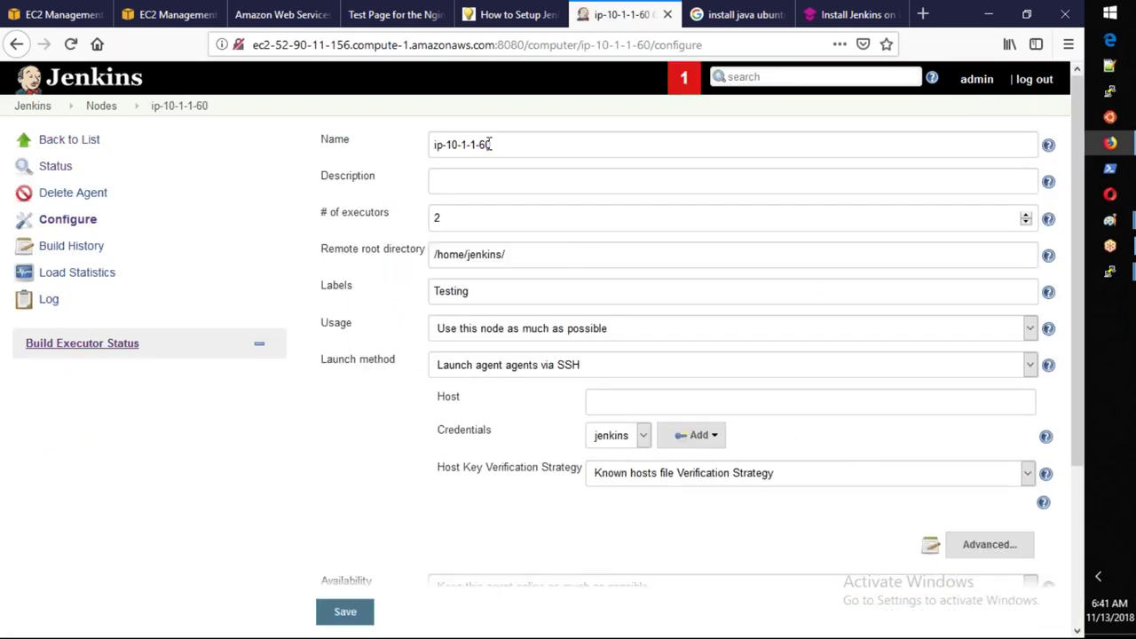
Rename the agent to 10.1.1.60 and save the configuration.
{"action": "left_click_drag", "start_coordinate": [497, 142], "coordinate": [381, 138]}
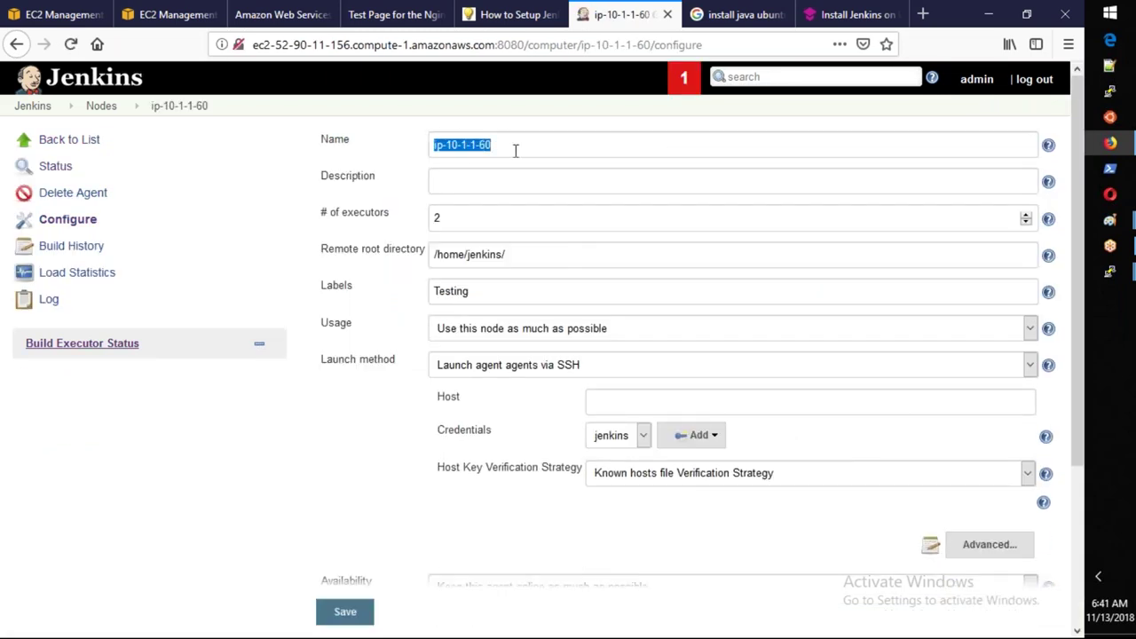
{"action": "type", "text": "10.1.1.60"}
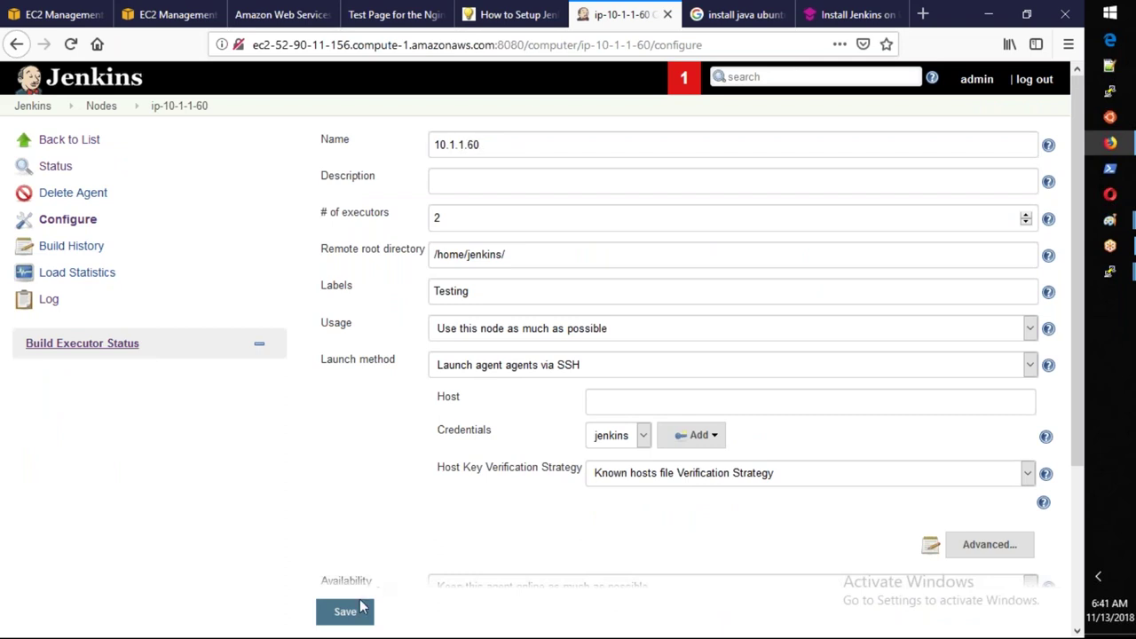
{"action": "left_click", "coordinate": [356, 614]}
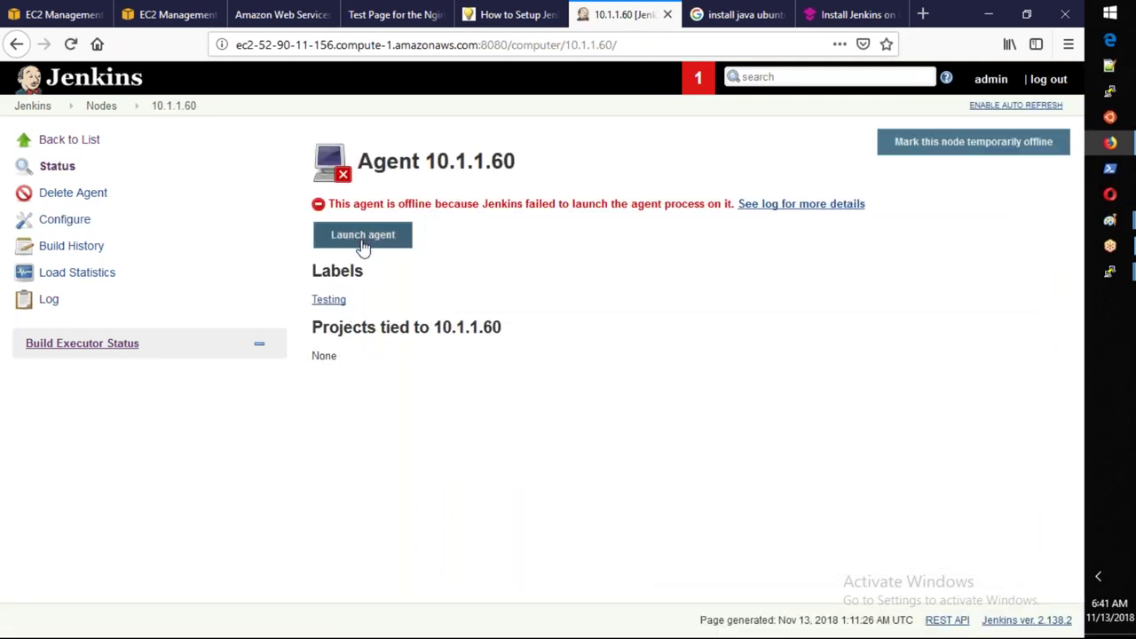
Relaunch the agent and select the 'Launch failed' error in its log.
{"action": "left_click", "coordinate": [362, 236]}
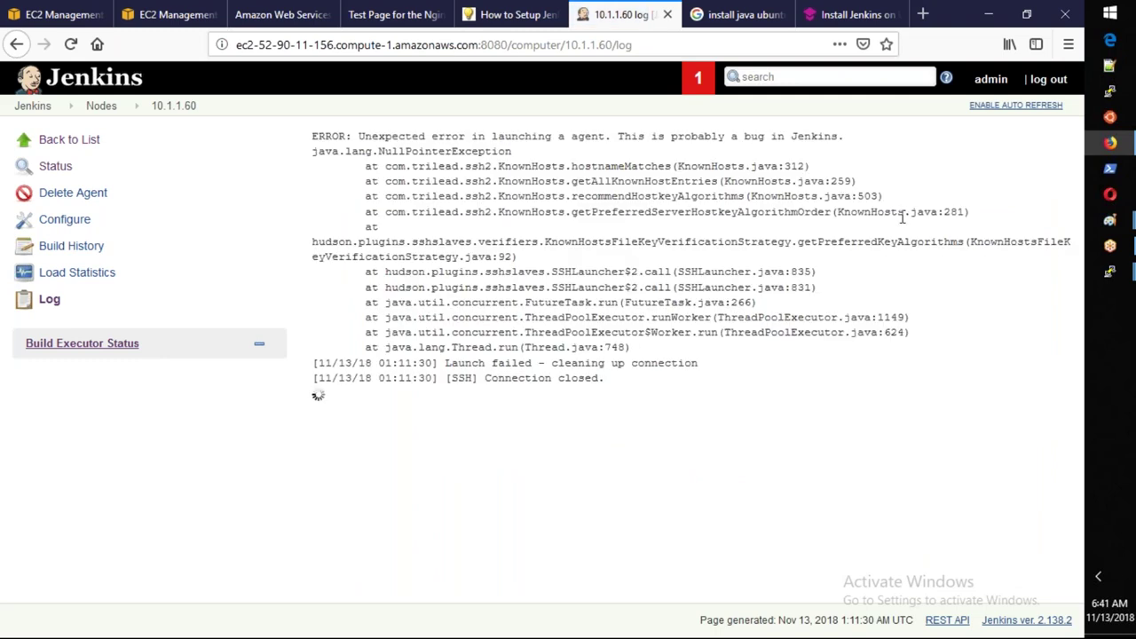
{"action": "left_click_drag", "start_coordinate": [445, 363], "coordinate": [701, 364]}
{"action": "key", "text": "ctrl+c"}
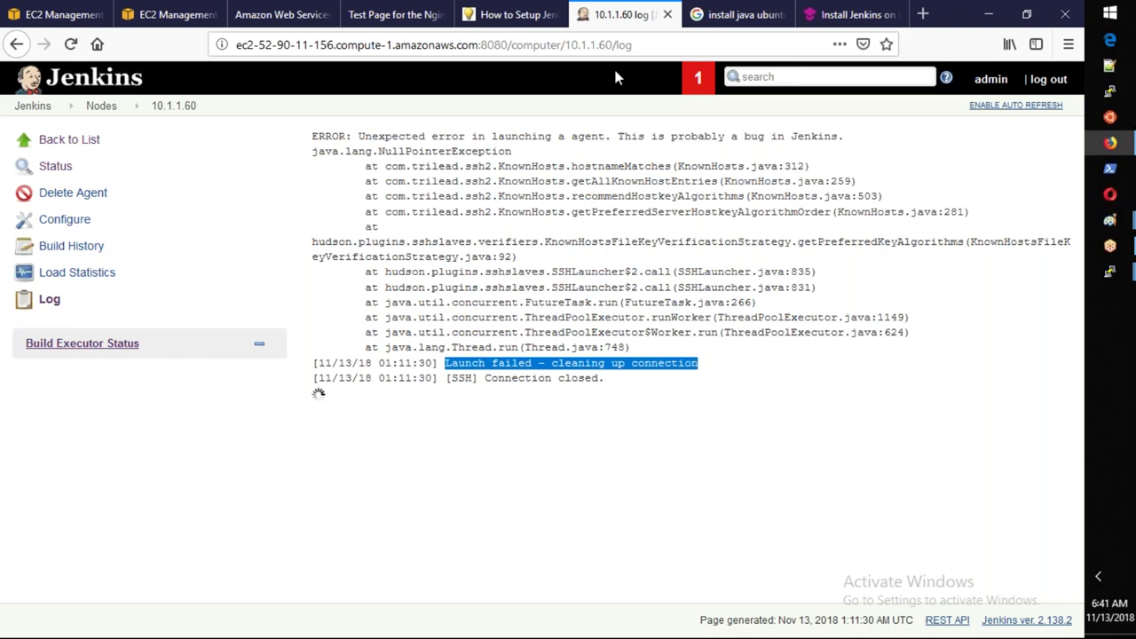
{"action": "left_click", "coordinate": [736, 15]}
Google the copied launch error with 'ssh connection closed' and open the Stack Overflow and JENKINS-26379 results.
{"action": "left_click", "coordinate": [370, 96]}
{"action": "key", "text": "ctrl+a"}
{"action": "key", "text": "ctrl+v"}
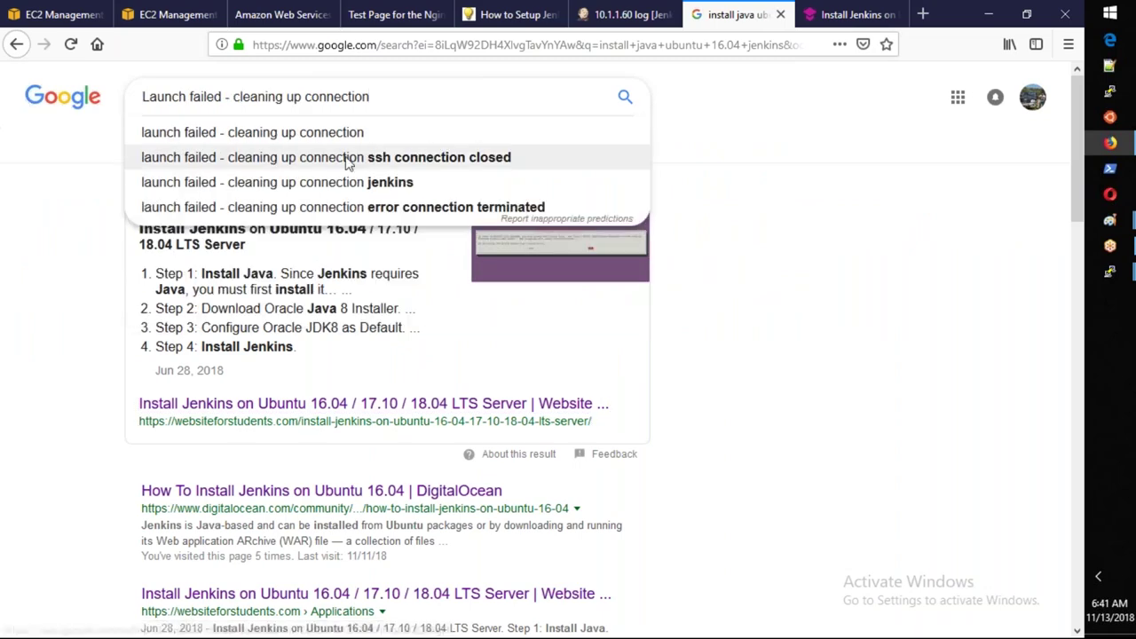
{"action": "left_click", "coordinate": [348, 158]}
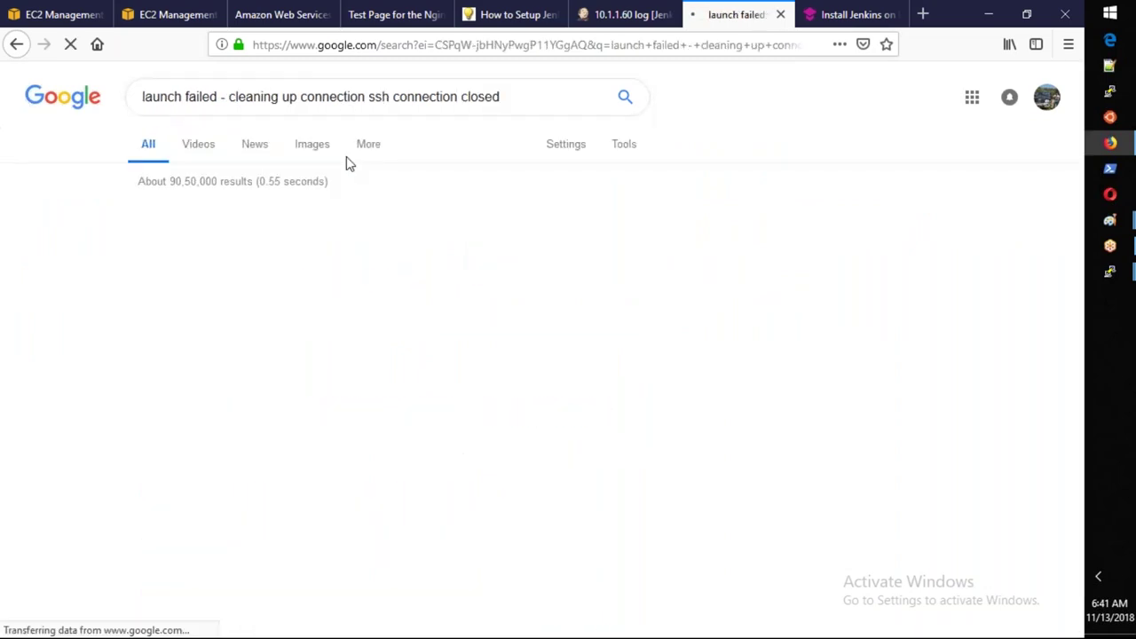
{"action": "left_click", "coordinate": [300, 222]}
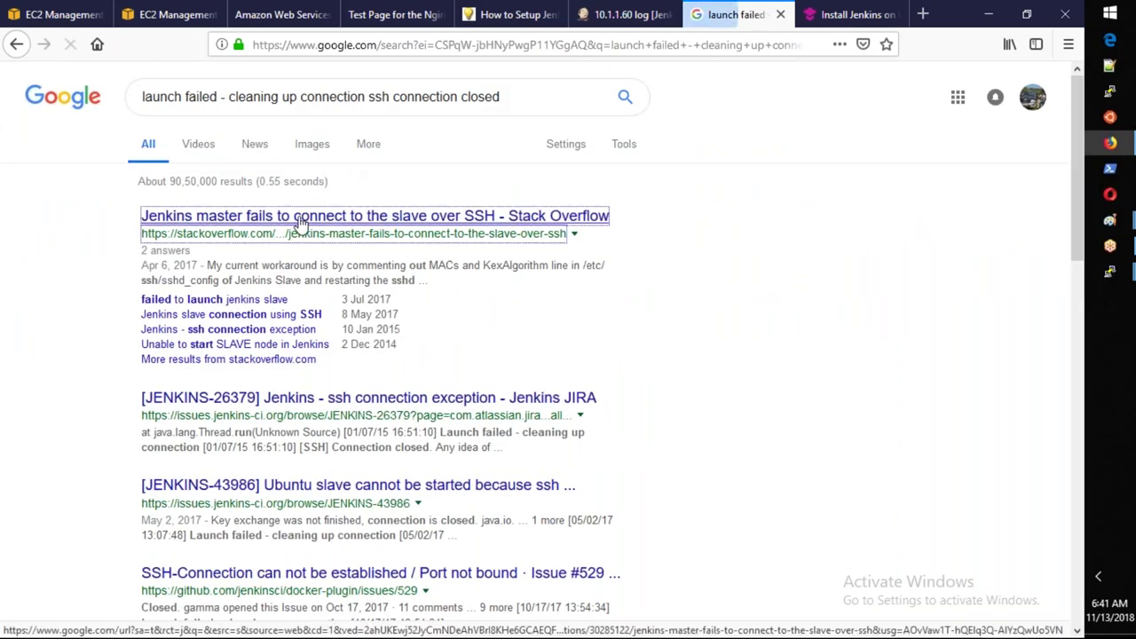
{"action": "middle_click", "coordinate": [300, 222]}
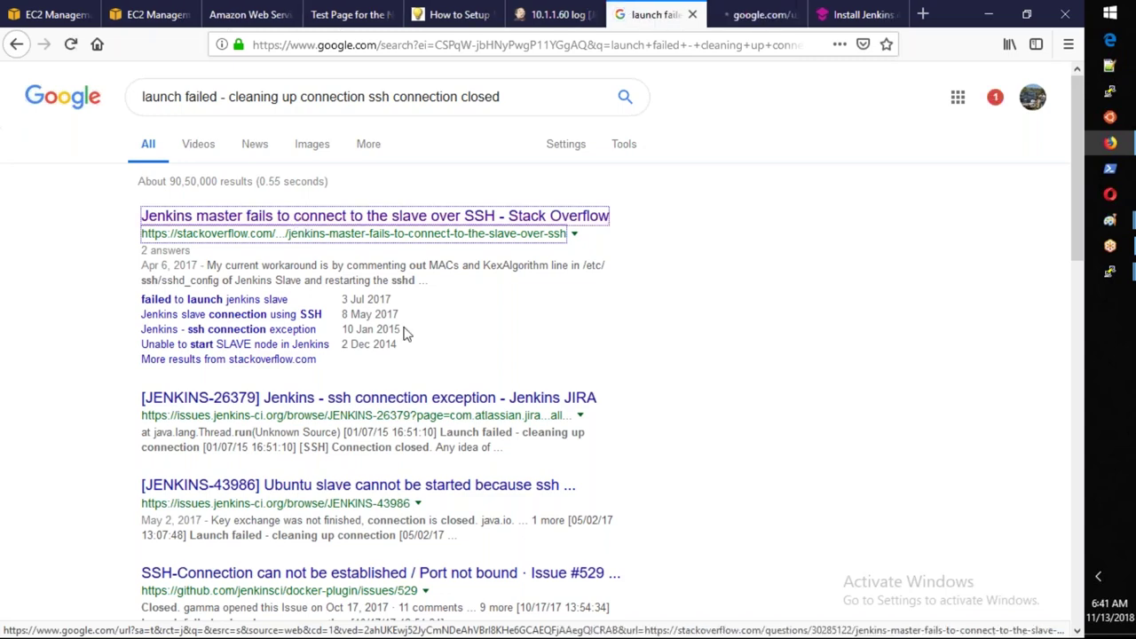
{"action": "middle_click", "coordinate": [399, 397]}
Read through the Stack Overflow question about the SSH connection failure.
{"action": "key", "text": "ctrl+Tab"}
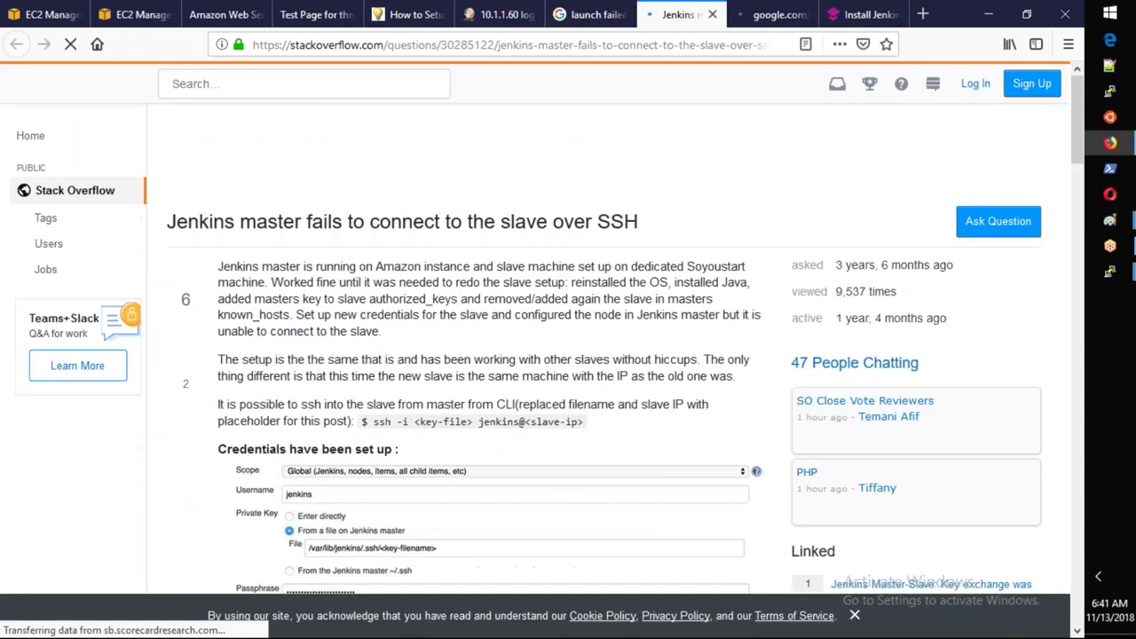
{"action": "scroll", "coordinate": [568, 355], "scroll_direction": "down", "scroll_amount": 3}
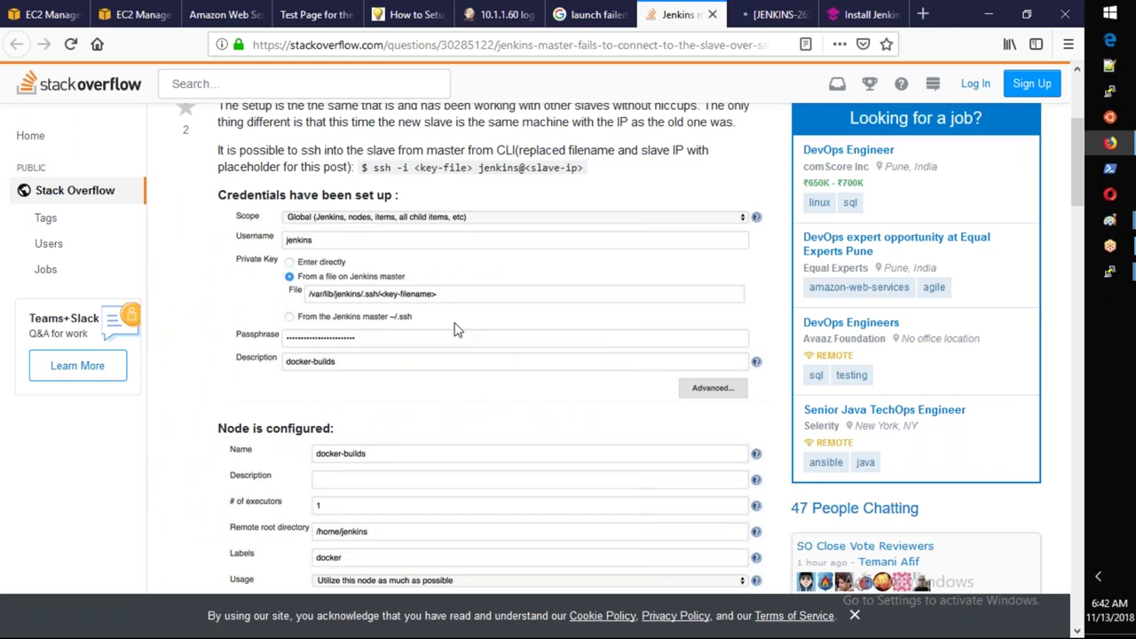
{"action": "scroll", "coordinate": [454, 330], "scroll_direction": "down", "scroll_amount": 5}
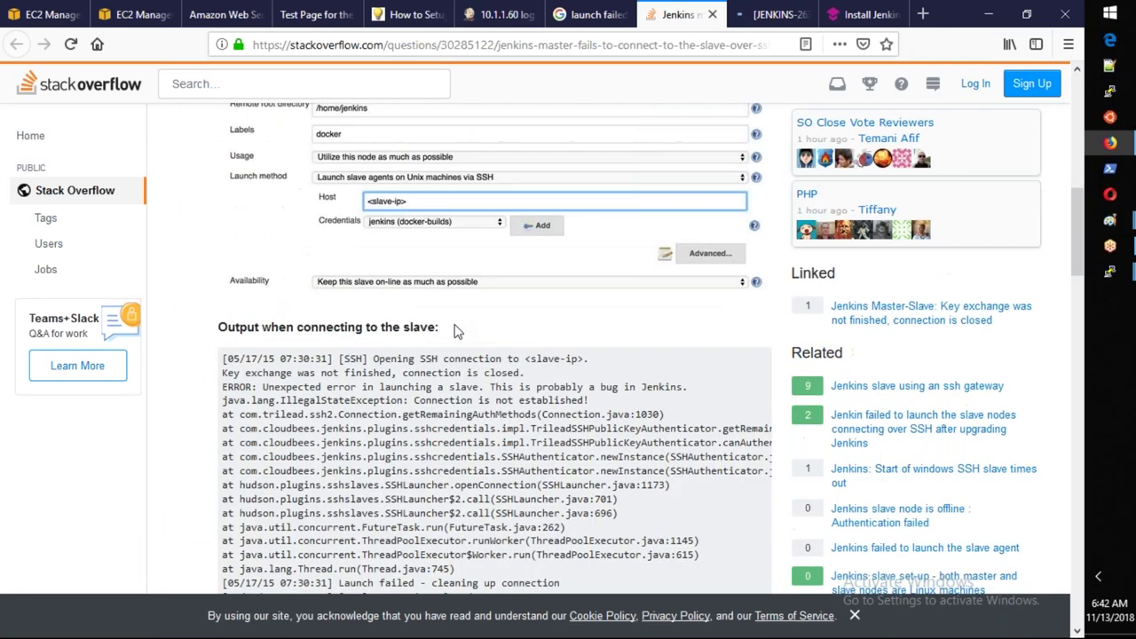
{"action": "scroll", "coordinate": [454, 330], "scroll_direction": "down", "scroll_amount": 2}
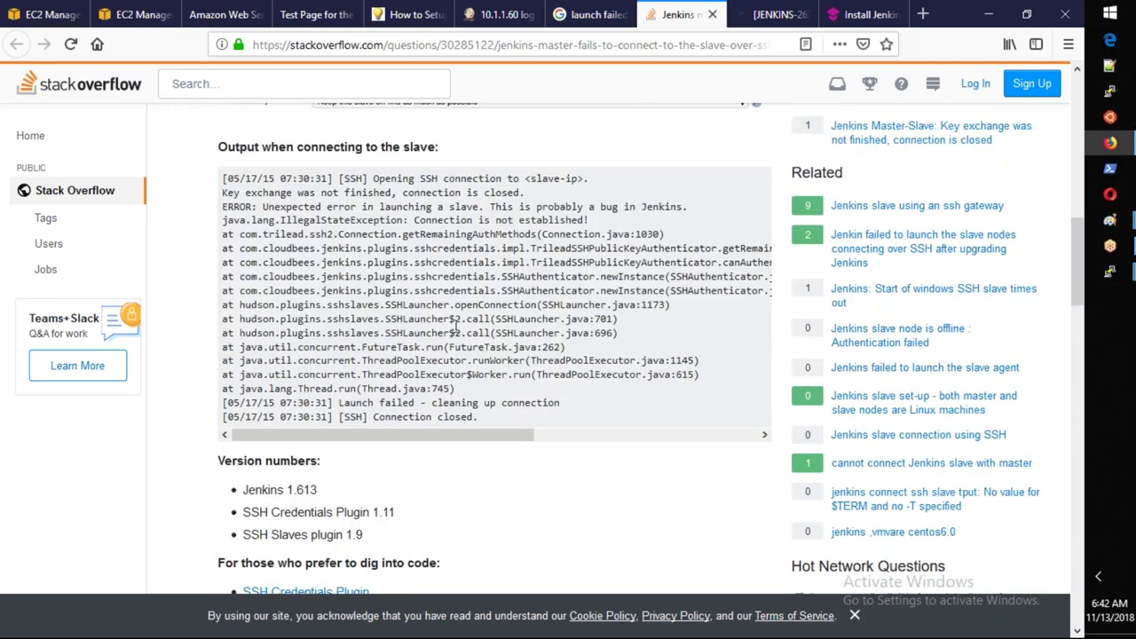
{"action": "scroll", "coordinate": [453, 330], "scroll_direction": "down", "scroll_amount": 5}
{"action": "scroll", "coordinate": [448, 345], "scroll_direction": "down", "scroll_amount": 3}
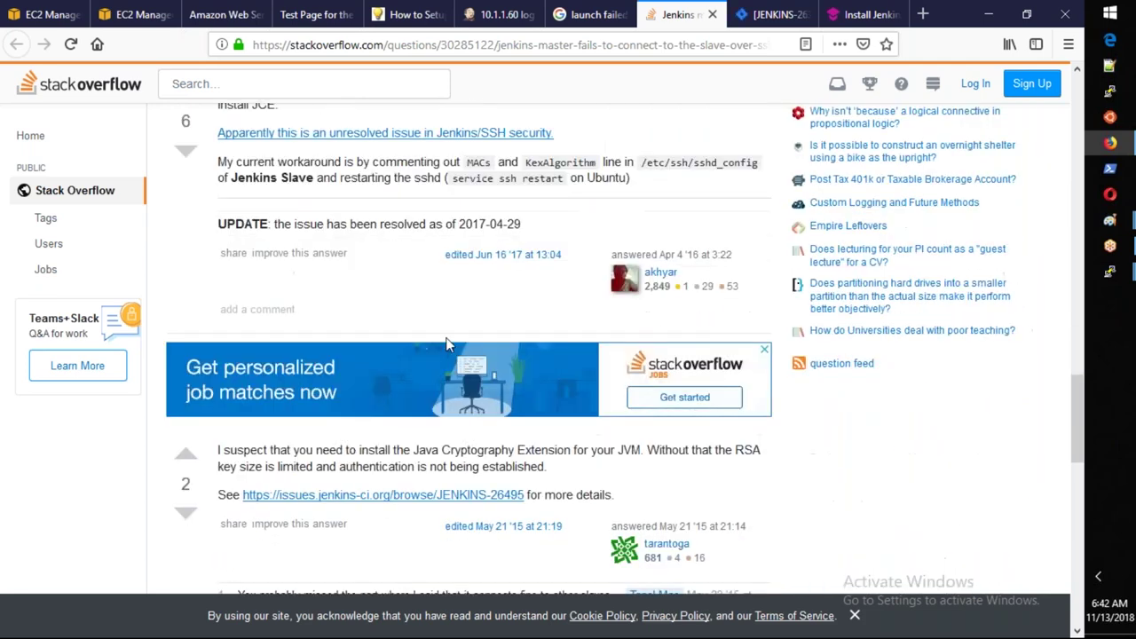
{"action": "scroll", "coordinate": [446, 344], "scroll_direction": "down", "scroll_amount": 2}
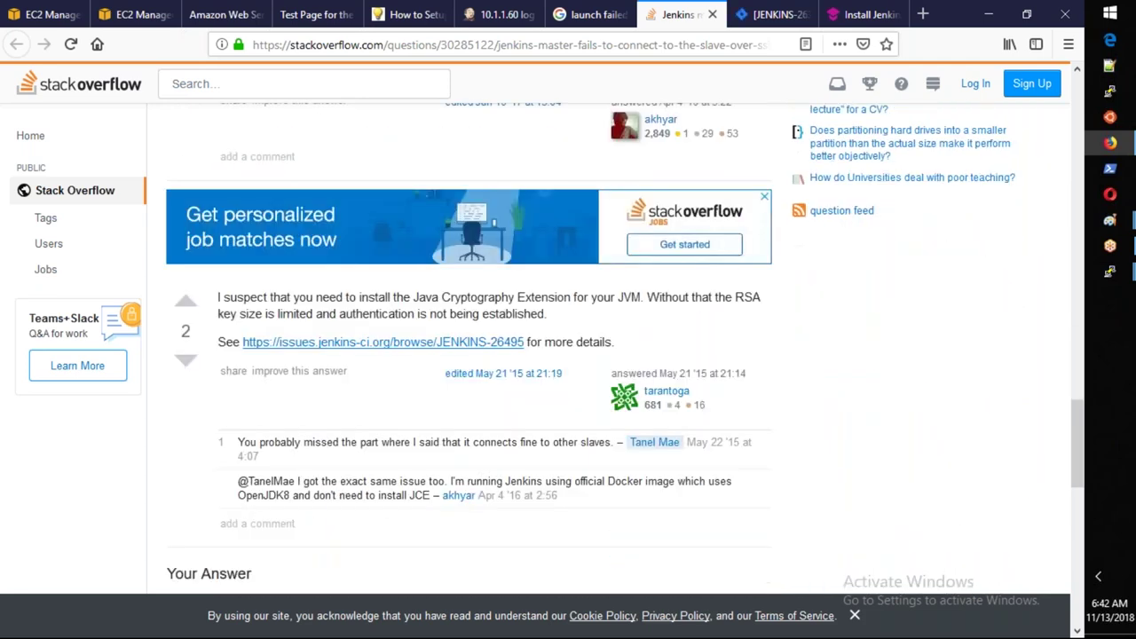
{"action": "scroll", "coordinate": [617, 331], "scroll_direction": "up", "scroll_amount": 1}
Review the JENKINS-26379 issue page, then bring the root PuTTY terminal back to the front.
{"action": "key", "text": "ctrl+Tab"}
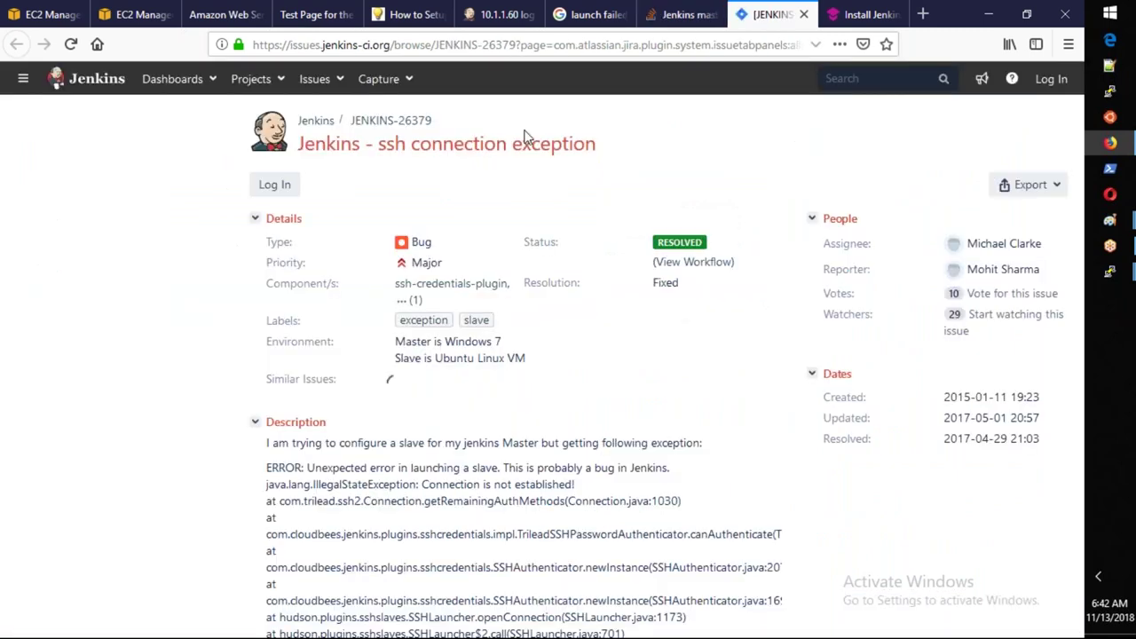
{"action": "scroll", "coordinate": [485, 192], "scroll_direction": "down", "scroll_amount": 5}
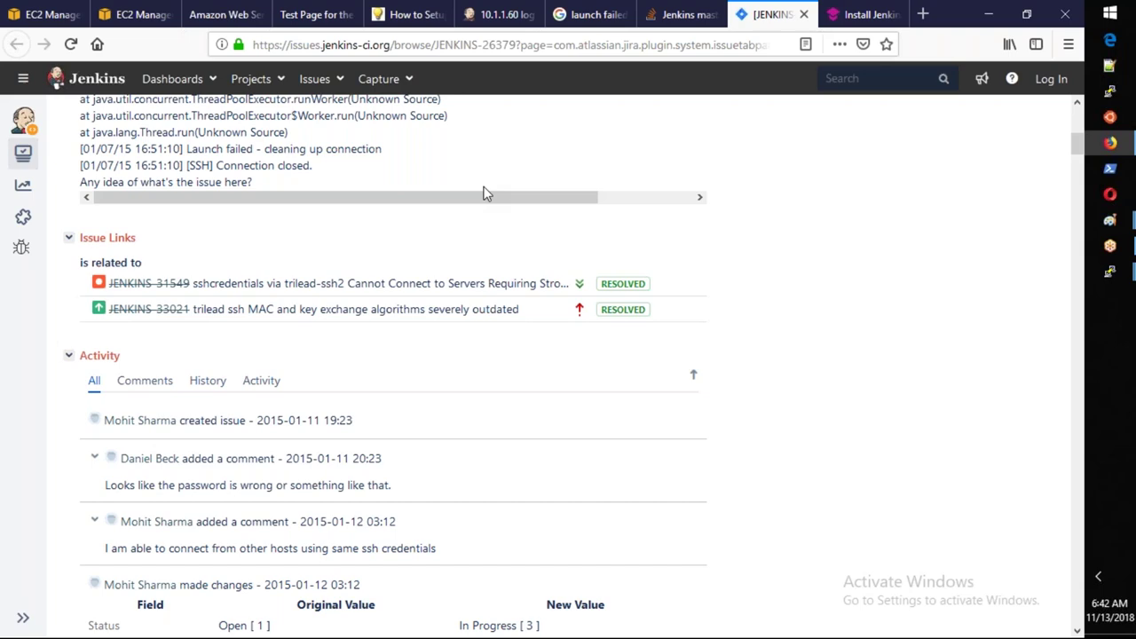
{"action": "scroll", "coordinate": [485, 193], "scroll_direction": "up", "scroll_amount": 1}
{"action": "scroll", "coordinate": [485, 193], "scroll_direction": "up", "scroll_amount": 3}
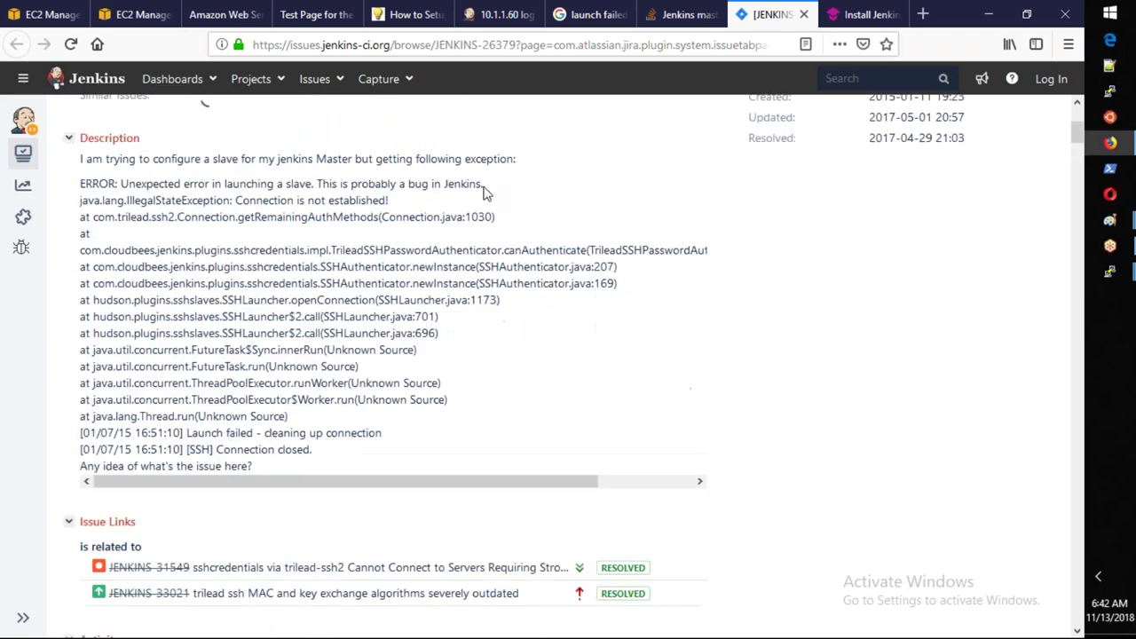
{"action": "scroll", "coordinate": [485, 193], "scroll_direction": "up", "scroll_amount": 1}
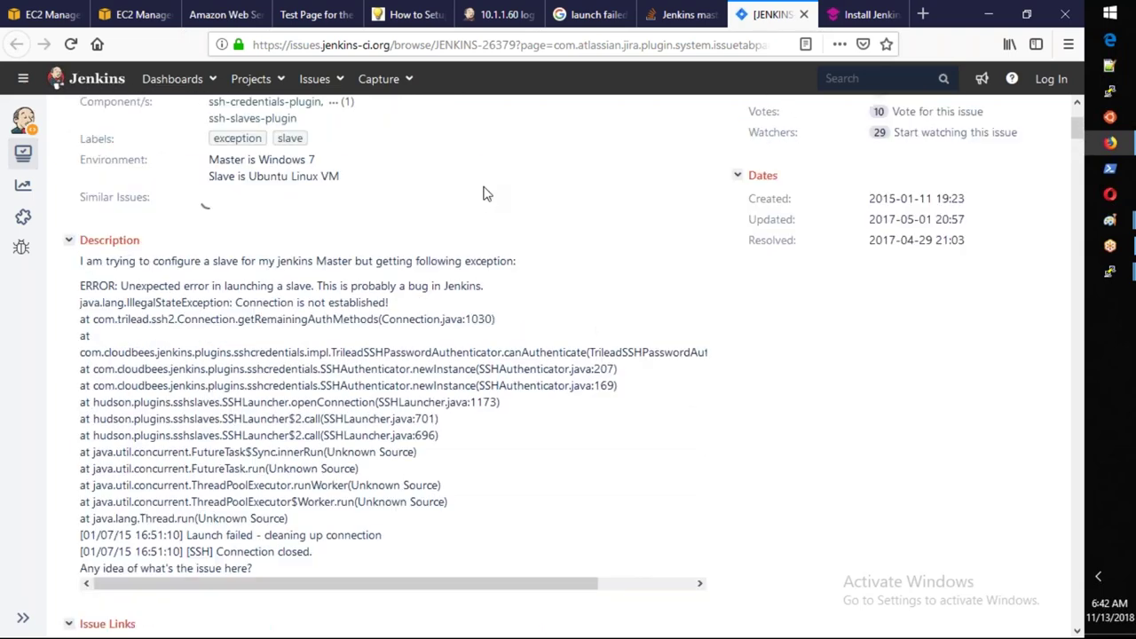
{"action": "scroll", "coordinate": [486, 193], "scroll_direction": "up", "scroll_amount": 1}
{"action": "scroll", "coordinate": [486, 193], "scroll_direction": "down", "scroll_amount": 5}
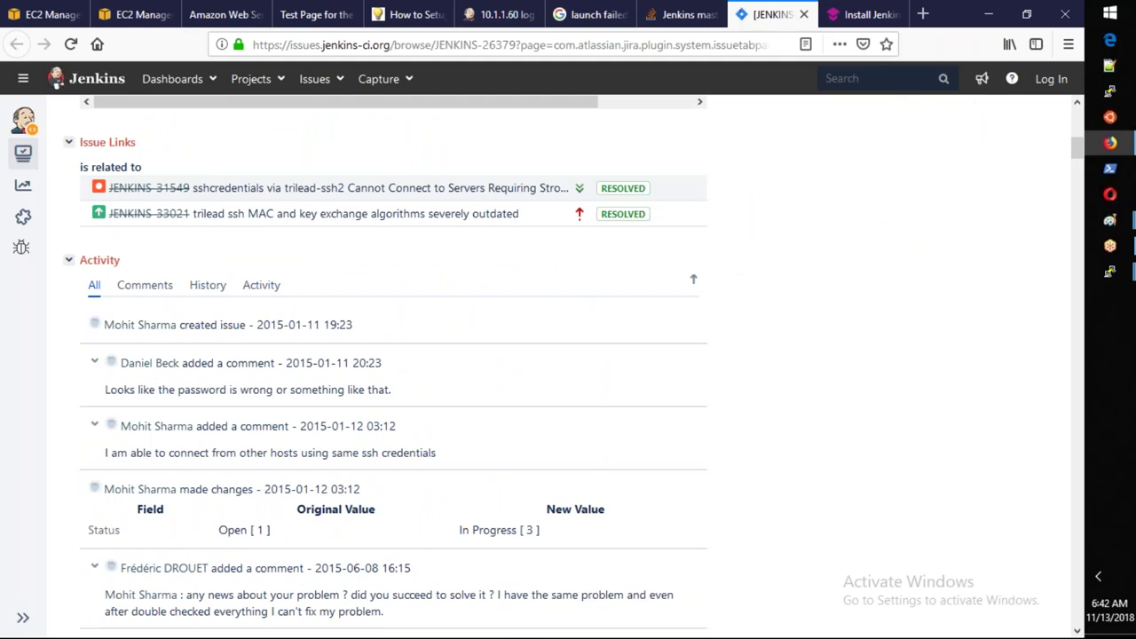
{"action": "scroll", "coordinate": [392, 364], "scroll_direction": "down", "scroll_amount": 6}
{"action": "scroll", "coordinate": [790, 336], "scroll_direction": "down", "scroll_amount": 5}
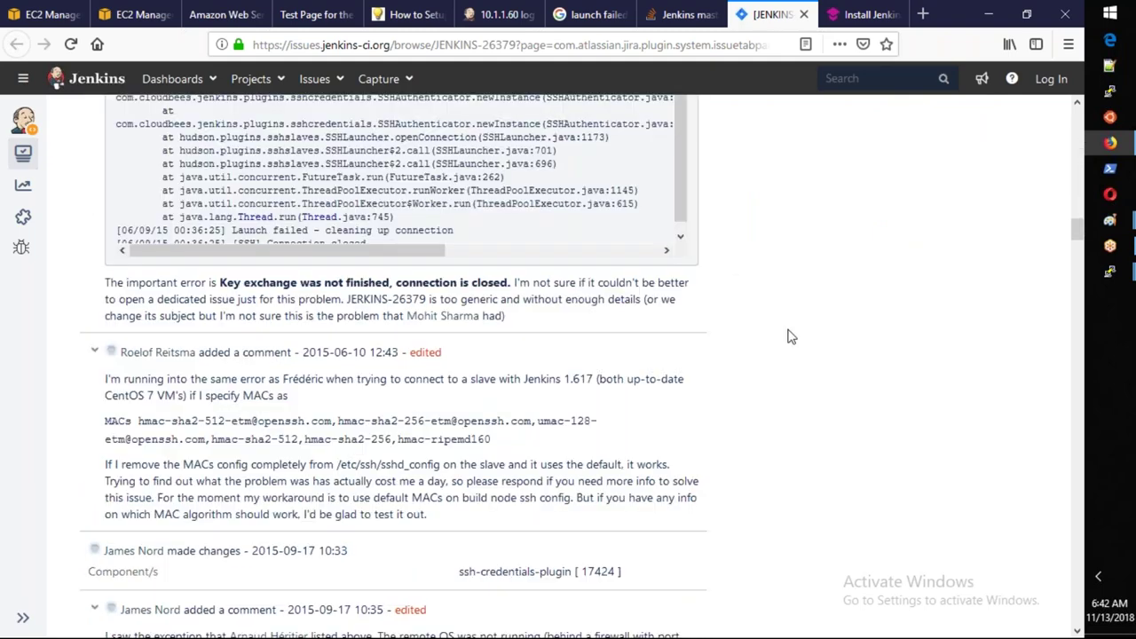
{"action": "scroll", "coordinate": [788, 337], "scroll_direction": "down", "scroll_amount": 10}
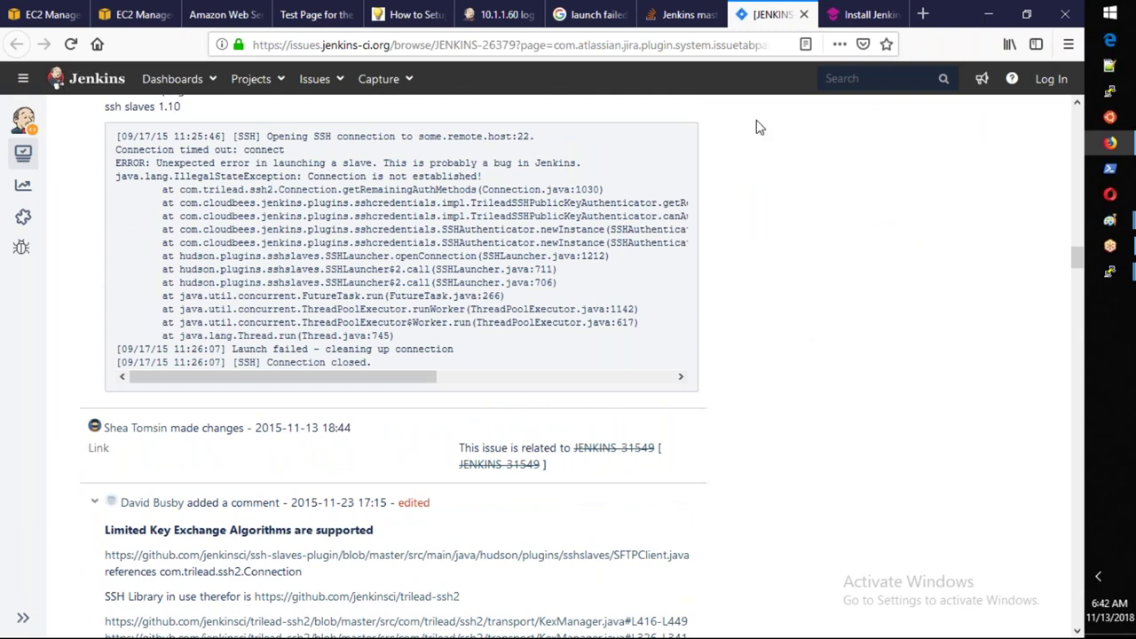
{"action": "mouse_move", "coordinate": [1110, 271]}
{"action": "left_click", "coordinate": [989, 357]}
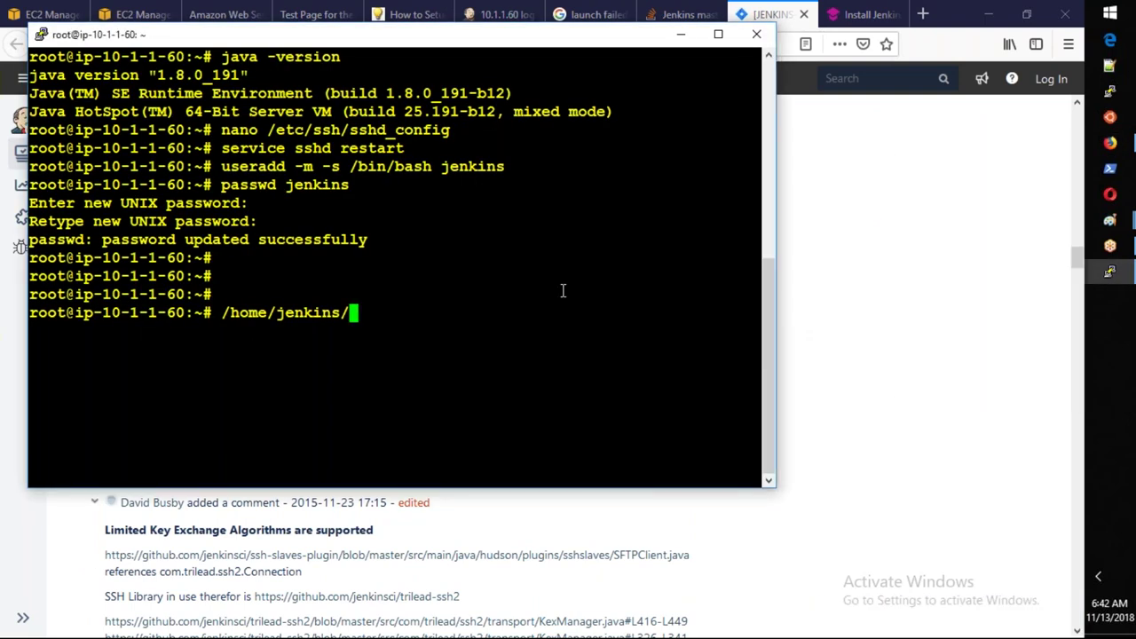
Open /etc/sudoers with visudo and review the root and admin group entries before returning to the browser.
{"action": "key", "text": "BackSpace"}
{"action": "key", "text": "BackSpace"}
{"action": "key", "text": "BackSpace"}
{"action": "key", "text": "BackSpace"}
{"action": "key", "text": "BackSpace"}
{"action": "key", "text": "BackSpace"}
{"action": "key", "text": "BackSpace"}
{"action": "key", "text": "BackSpace"}
{"action": "key", "text": "BackSpace"}
{"action": "key", "text": "BackSpace"}
{"action": "key", "text": "BackSpace"}
{"action": "key", "text": "BackSpace"}
{"action": "key", "text": "BackSpace"}
{"action": "key", "text": "BackSpace"}
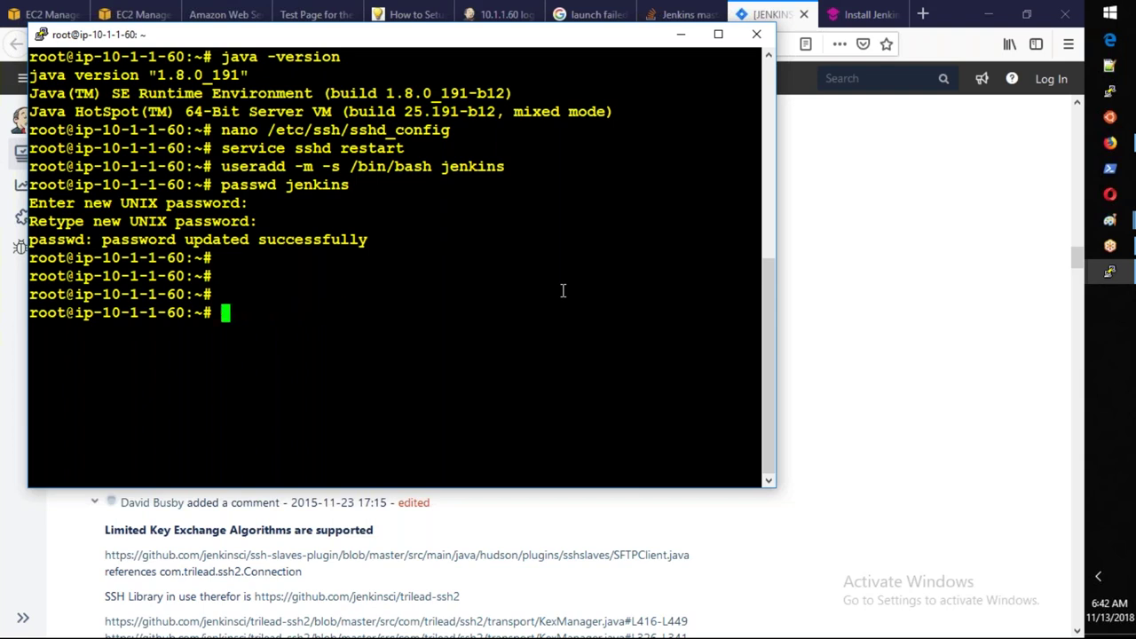
{"action": "type", "text": "visudo"}
{"action": "key", "text": "Return"}
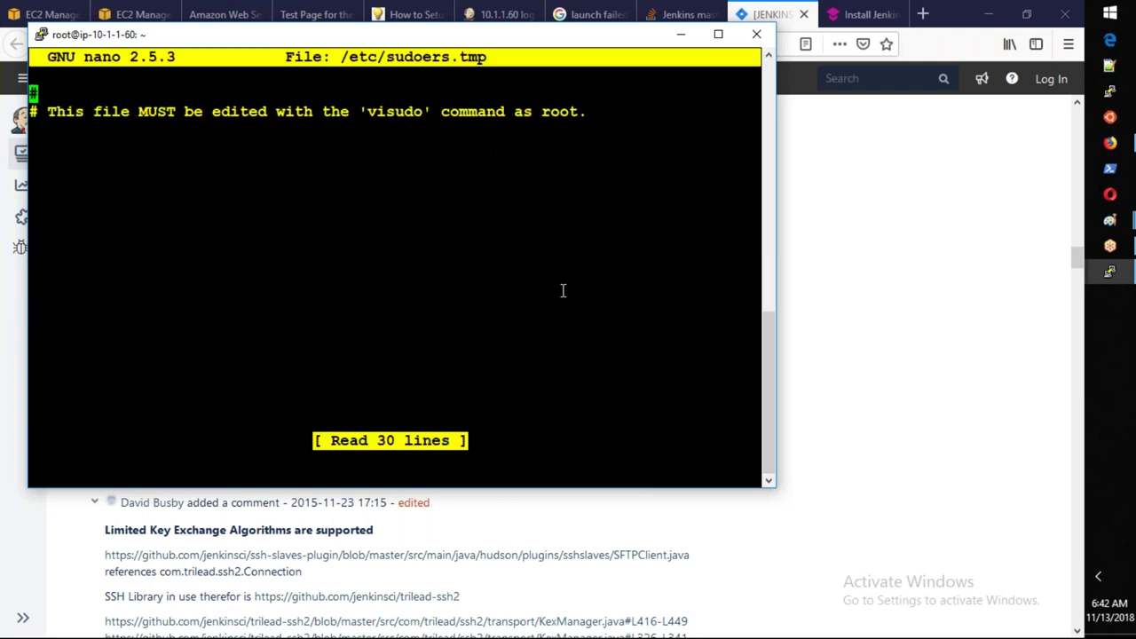
{"action": "key", "text": "Down"}
{"action": "key", "text": "Down"}
{"action": "key", "text": "Down"}
{"action": "key", "text": "Down"}
{"action": "key", "text": "Down"}
{"action": "key", "text": "Down"}
{"action": "key", "text": "Down"}
{"action": "key", "text": "Down"}
{"action": "key", "text": "Down"}
{"action": "key", "text": "Down"}
{"action": "key", "text": "Down"}
{"action": "key", "text": "Down"}
{"action": "key", "text": "Down"}
{"action": "key", "text": "Down"}
{"action": "key", "text": "Down"}
{"action": "key", "text": "Down"}
{"action": "key", "text": "Down"}
{"action": "key", "text": "Down"}
{"action": "key", "text": "Down"}
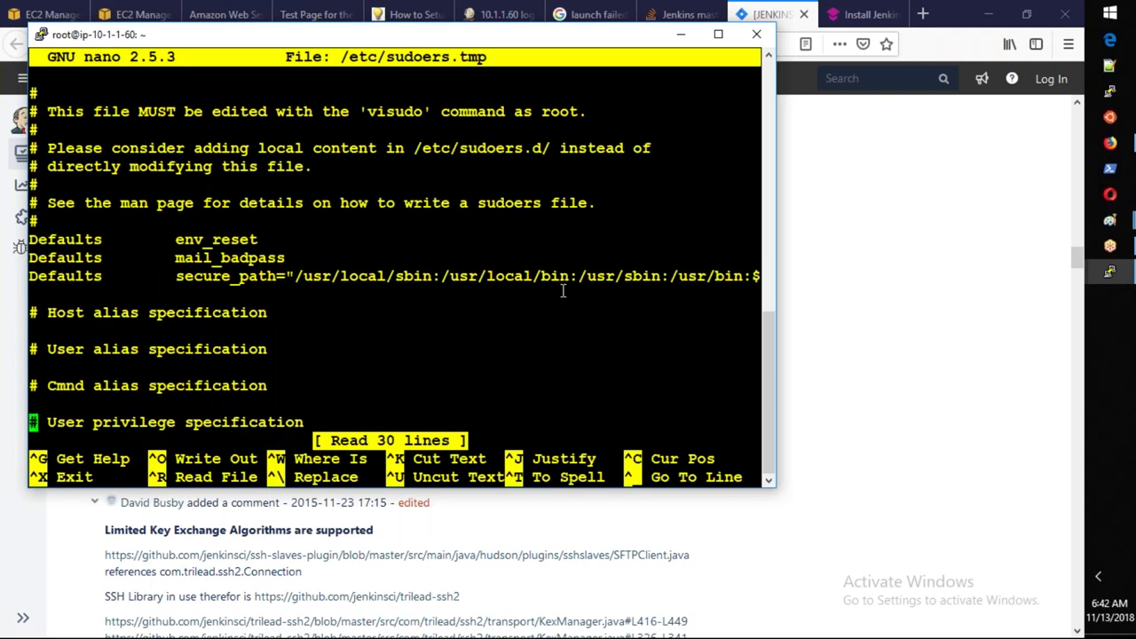
{"action": "key", "text": "Down"}
{"action": "key", "text": "Down"}
{"action": "key", "text": "Down"}
{"action": "key", "text": "Down"}
{"action": "key", "text": "Down"}
{"action": "key", "text": "Down"}
{"action": "key", "text": "Down"}
{"action": "key", "text": "Down"}
{"action": "key", "text": "Down"}
{"action": "key", "text": "Down"}
{"action": "key", "text": "Down"}
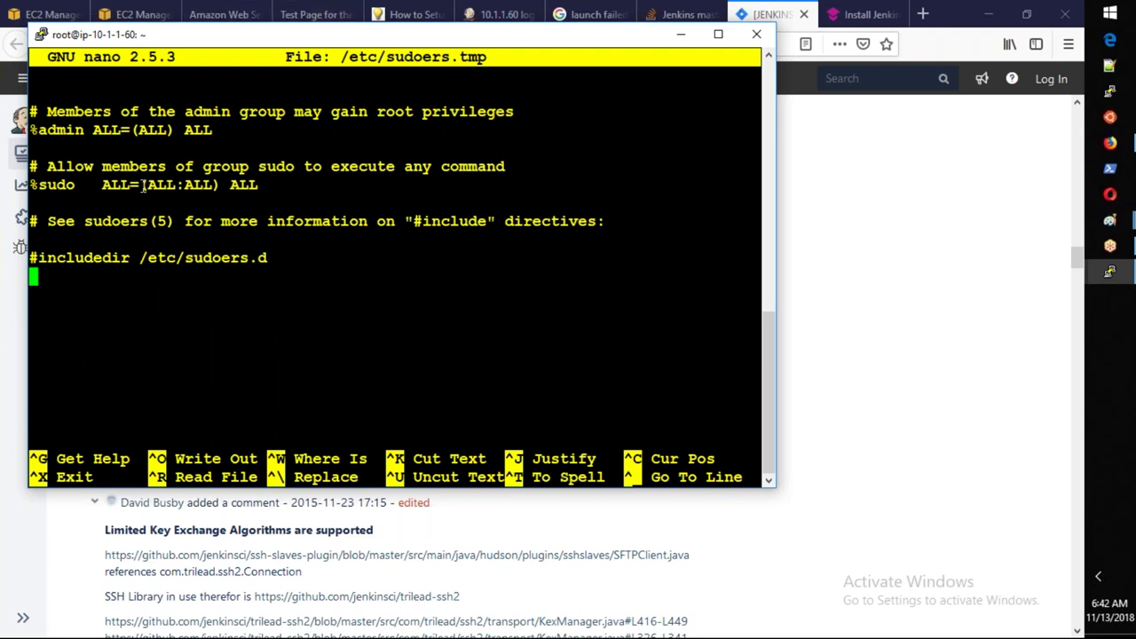
{"action": "key", "text": "Up"}
{"action": "key", "text": "Up"}
{"action": "key", "text": "Up"}
{"action": "key", "text": "Up"}
{"action": "key", "text": "Up"}
{"action": "key", "text": "Up"}
{"action": "key", "text": "Up"}
{"action": "key", "text": "Up"}
{"action": "key", "text": "Up"}
{"action": "key", "text": "Up"}
{"action": "key", "text": "Up"}
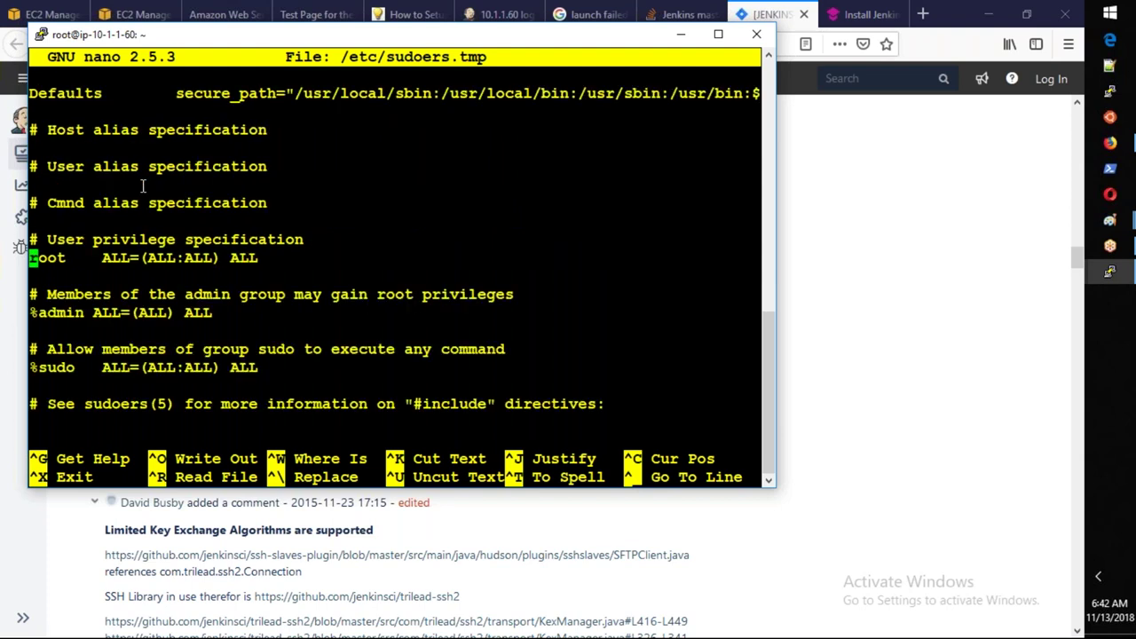
{"action": "key", "text": "Down"}
{"action": "key", "text": "Down"}
{"action": "key", "text": "Down"}
{"action": "key", "text": "Down"}
{"action": "key", "text": "Down"}
{"action": "key", "text": "Down"}
{"action": "key", "text": "Down"}
{"action": "key", "text": "Down"}
{"action": "key", "text": "Down"}
{"action": "key", "text": "Down"}
{"action": "key", "text": "Down"}
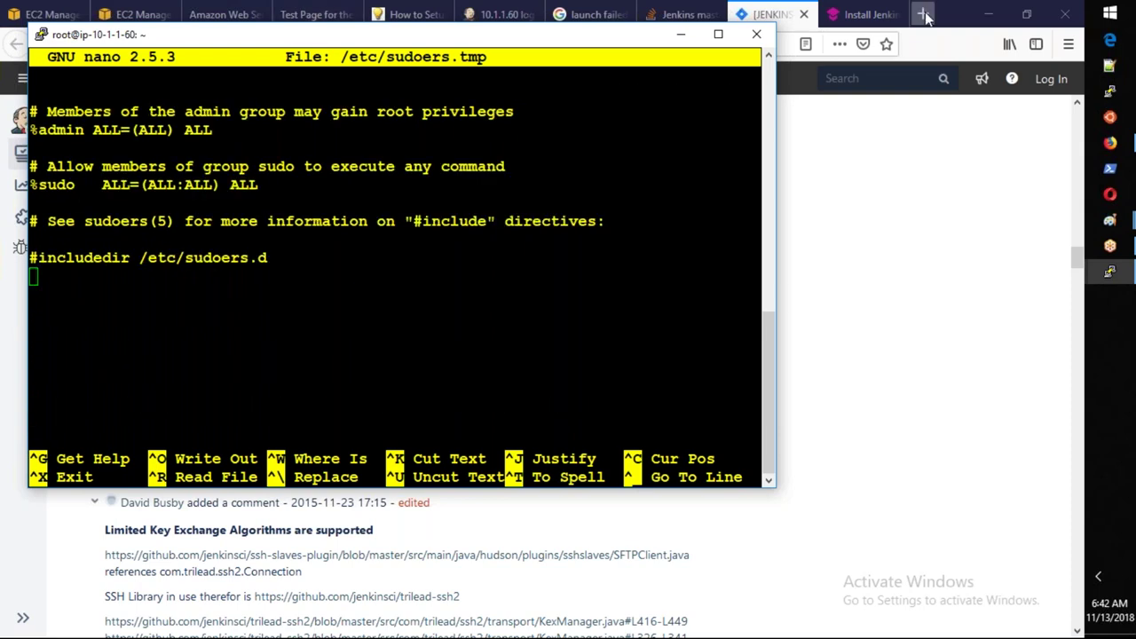
{"action": "key", "text": "alt+Tab"}
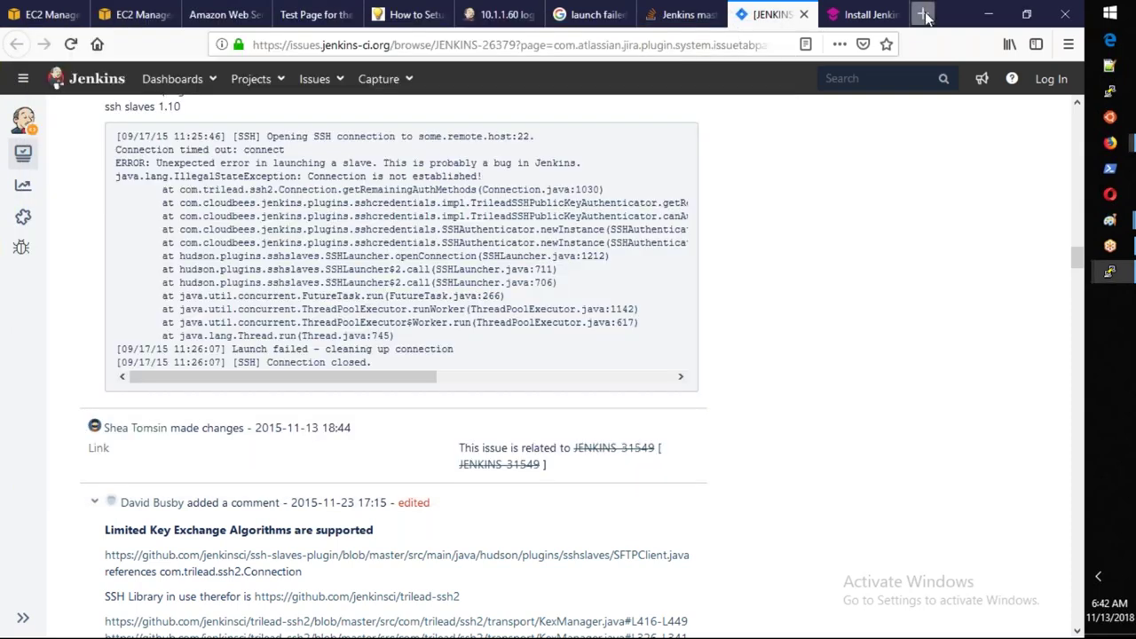
{"action": "left_click", "coordinate": [924, 14]}
Google 'visudo nopasswd' and open the Ask Ubuntu and Tecmint results in new tabs.
{"action": "type", "text": "i"}
{"action": "key", "text": "BackSpace"}
{"action": "type", "text": "sud"}
{"action": "key", "text": "BackSpace"}
{"action": "key", "text": "BackSpace"}
{"action": "key", "text": "BackSpace"}
{"action": "type", "text": "visudo nopasswd"}
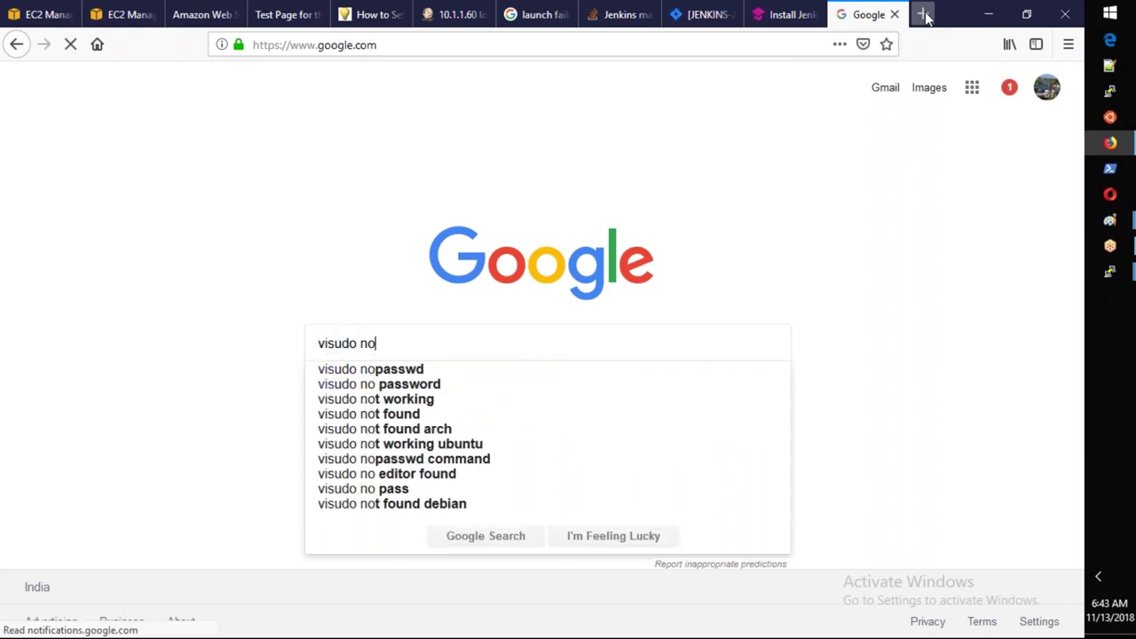
{"action": "key", "text": "Return"}
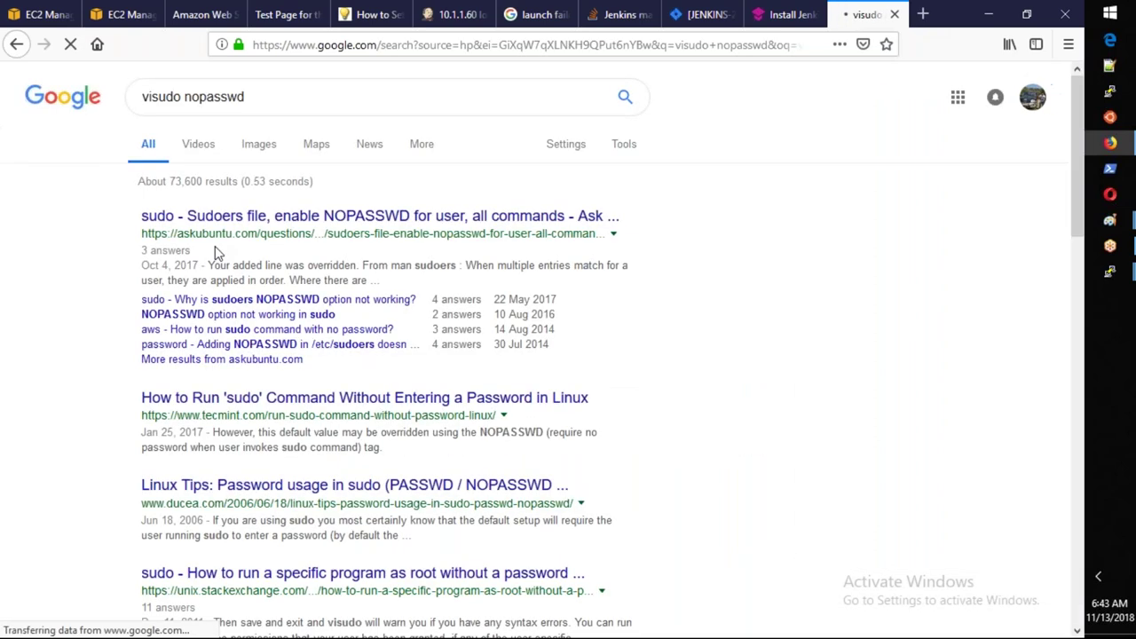
{"action": "middle_click", "coordinate": [335, 224]}
{"action": "middle_click", "coordinate": [364, 397]}
In the Tecmint article, select the 'ALL=(ALL) NOPASSWD: ALL' rule.
{"action": "left_click", "coordinate": [866, 14]}
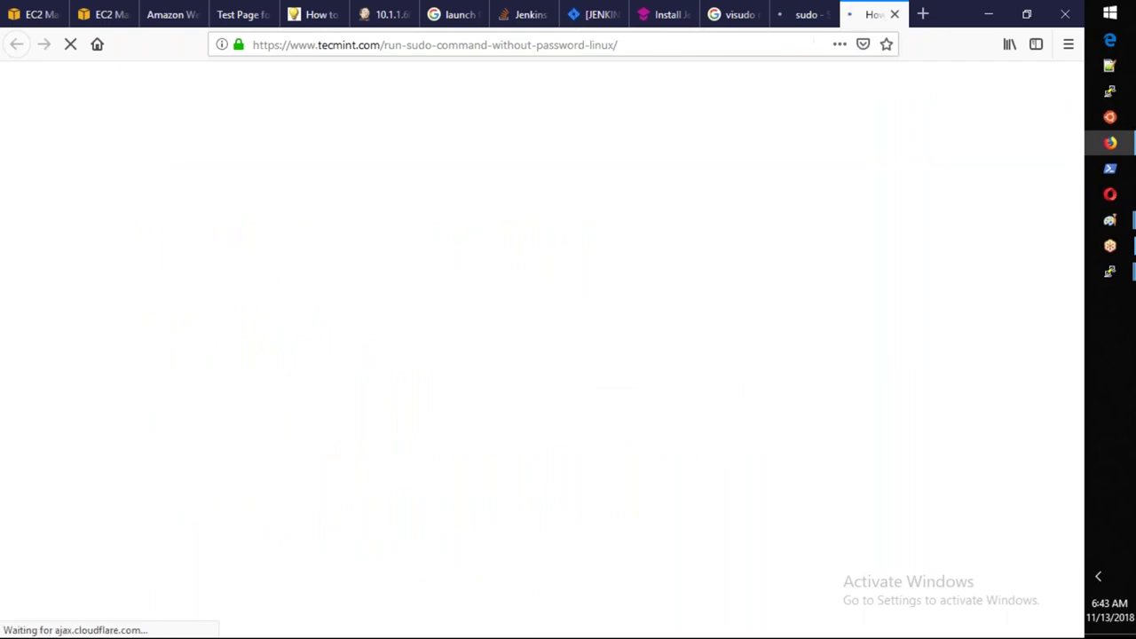
{"action": "scroll", "coordinate": [496, 256], "scroll_direction": "down", "scroll_amount": 5}
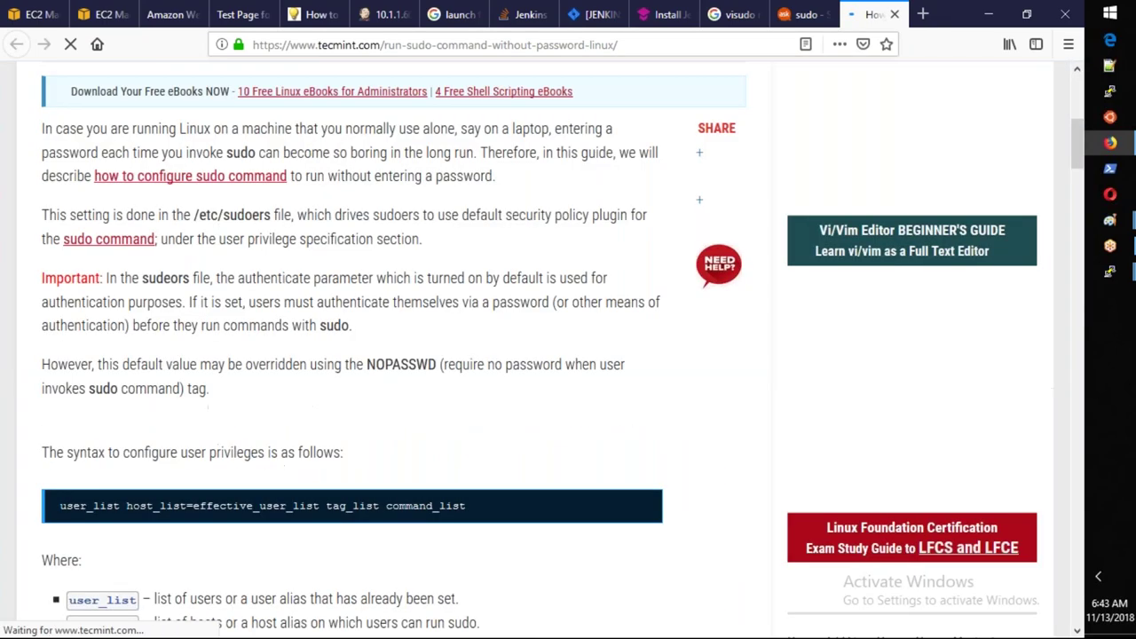
{"action": "scroll", "coordinate": [390, 346], "scroll_direction": "down", "scroll_amount": 4}
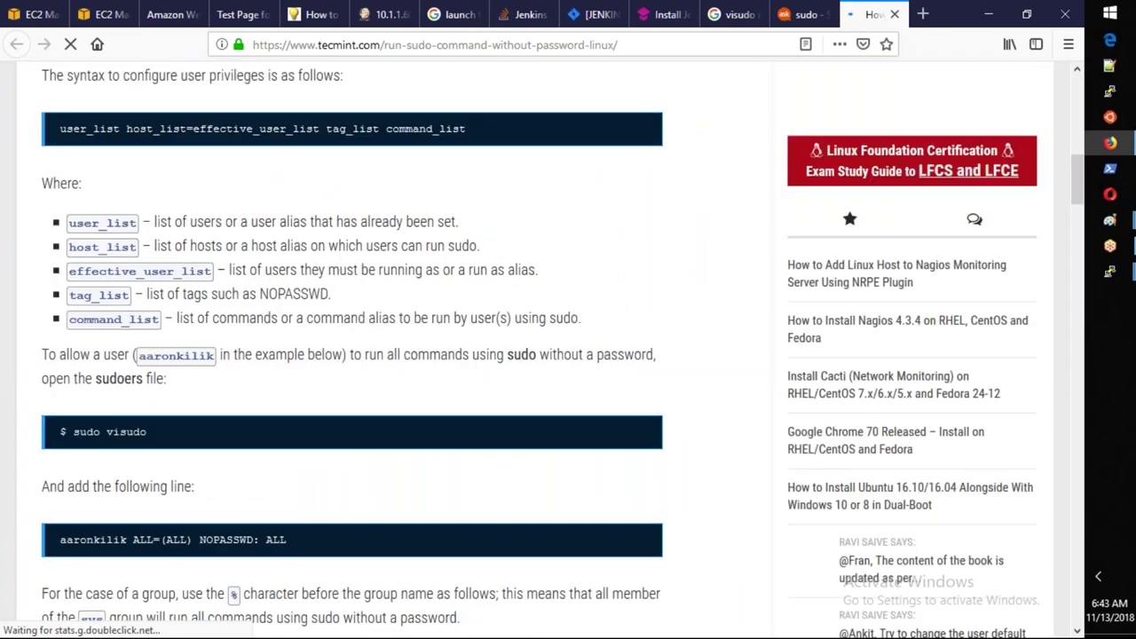
{"action": "scroll", "coordinate": [390, 346], "scroll_direction": "down", "scroll_amount": 2}
{"action": "left_click_drag", "start_coordinate": [132, 366], "coordinate": [553, 350]}
{"action": "key", "text": "ctrl+c"}
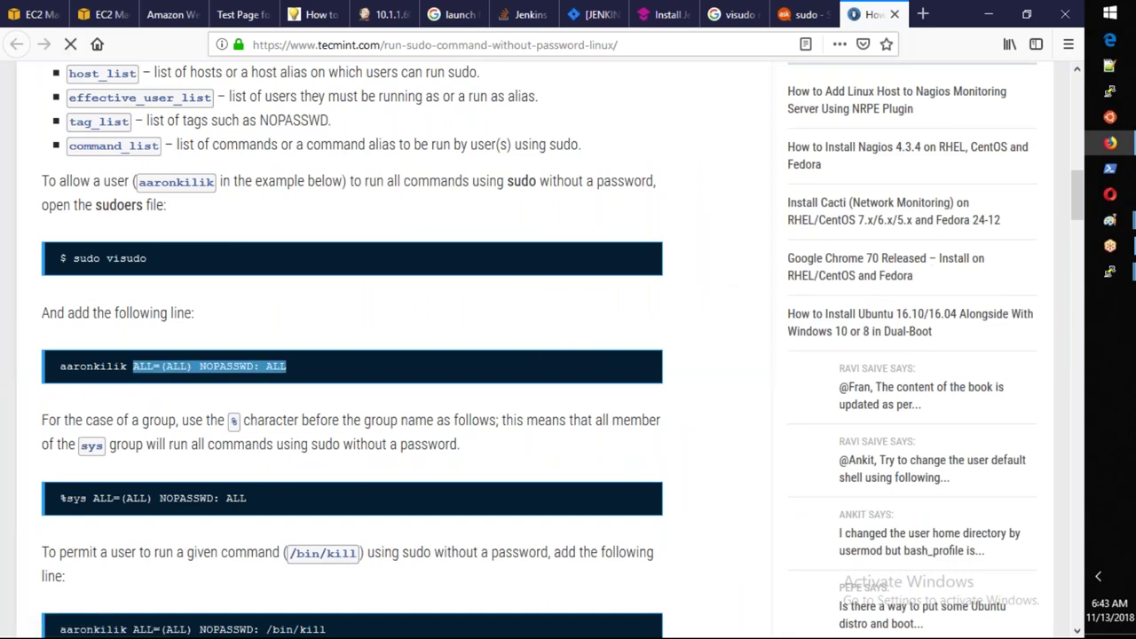
{"action": "left_click", "coordinate": [1100, 282]}
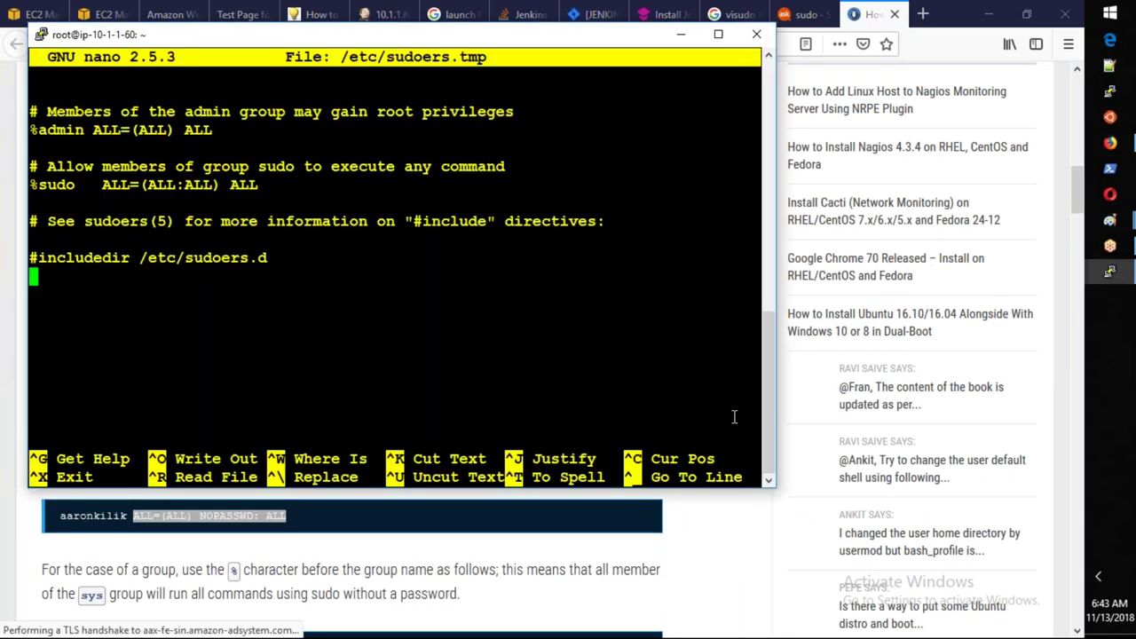
Add a 'jenkins ALL=(ALL) NOPASSWD: ALL' rule to sudoers and save the file.
{"action": "type", "text": "jenkins"}
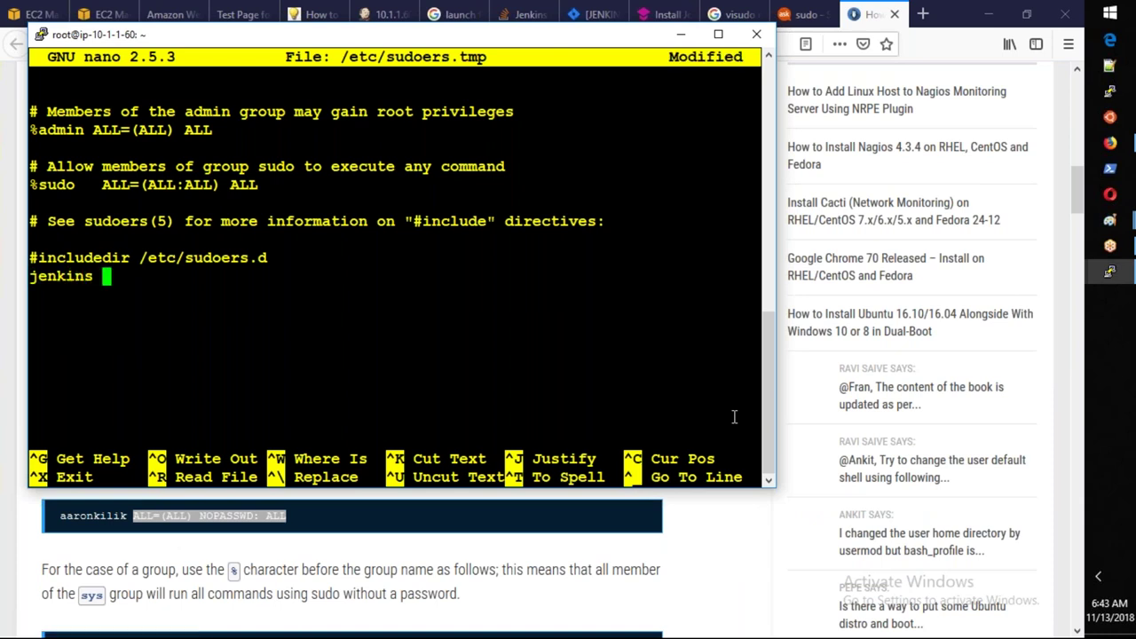
{"action": "right_click", "coordinate": [584, 391]}
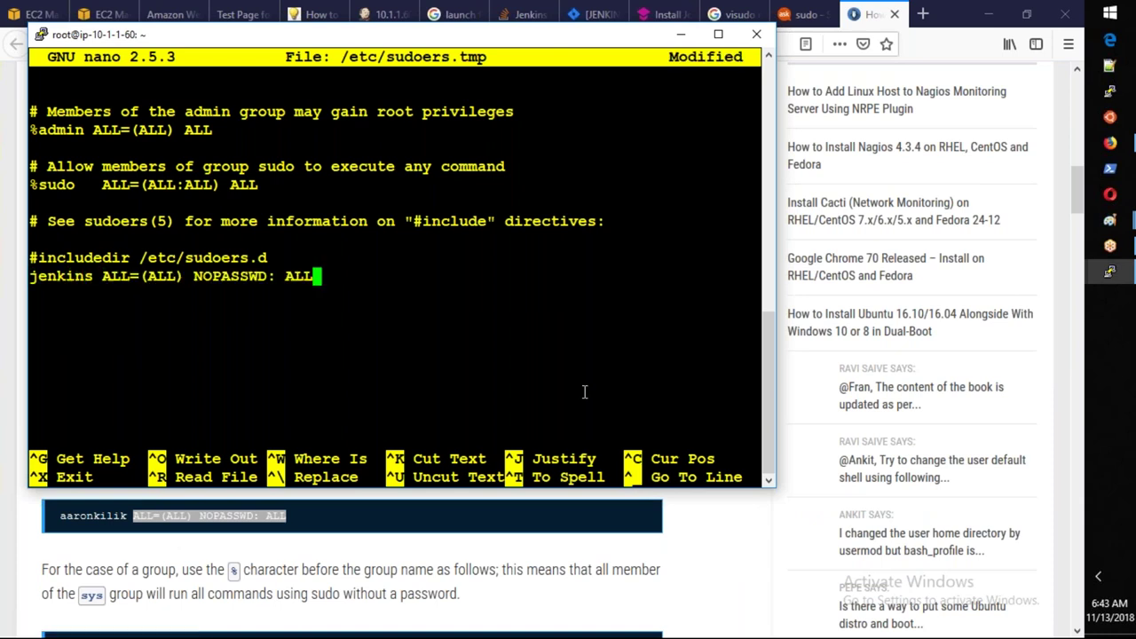
{"action": "key", "text": "ctrl+o"}
{"action": "key", "text": "Return"}
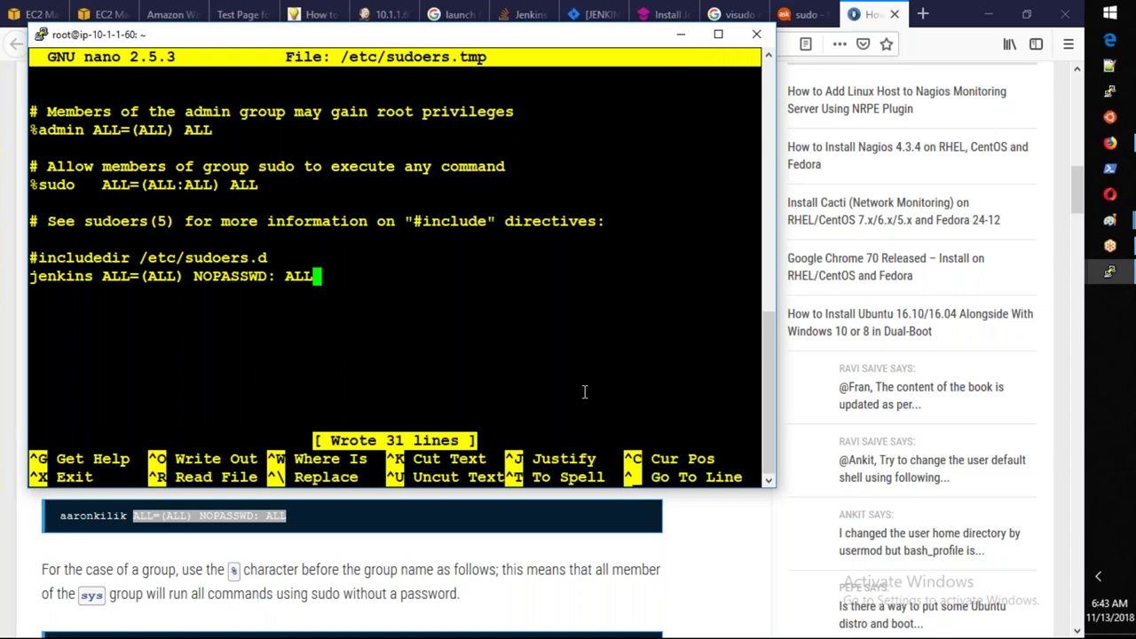
{"action": "key", "text": "ctrl+x"}
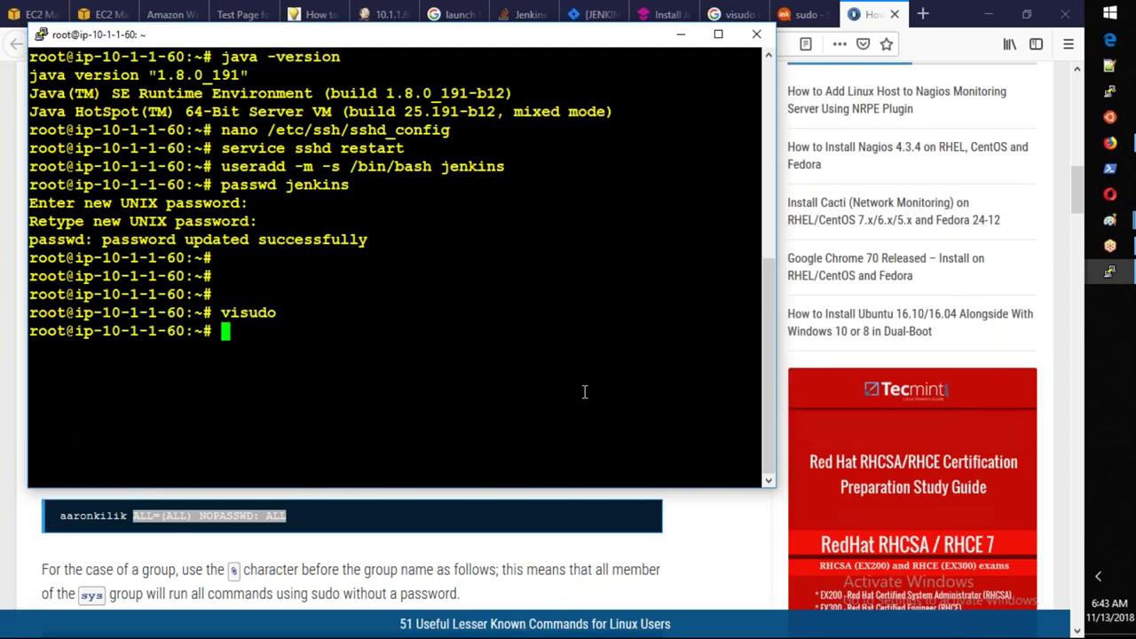
Restart the SSH service with 'service sshd restart'.
{"action": "type", "text": "ser"}
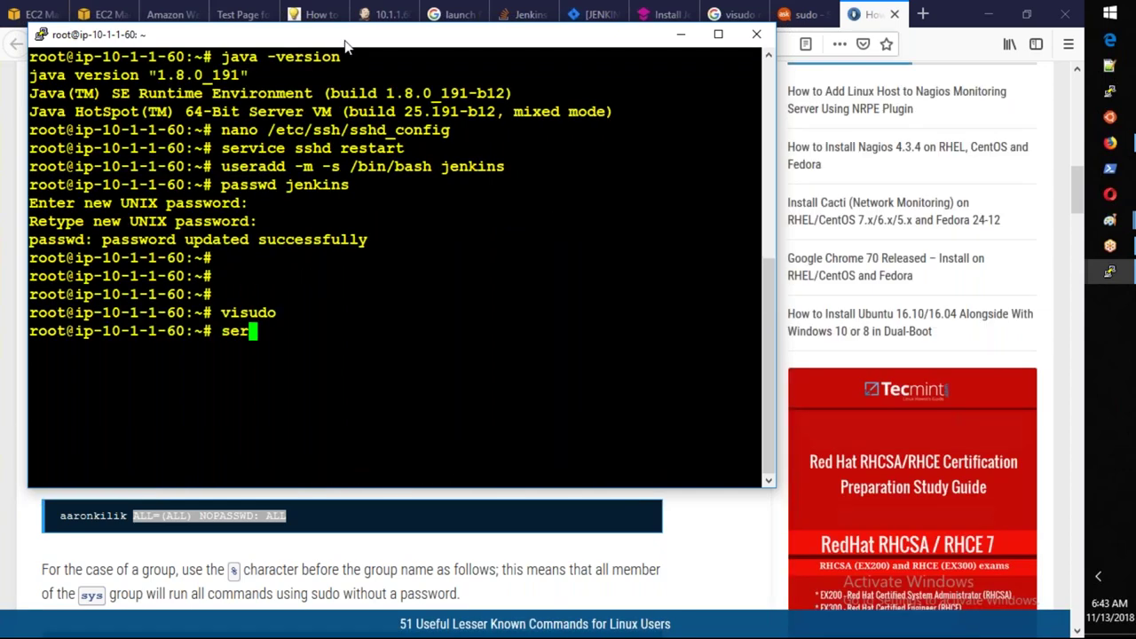
{"action": "type", "text": "vice sshd r"}
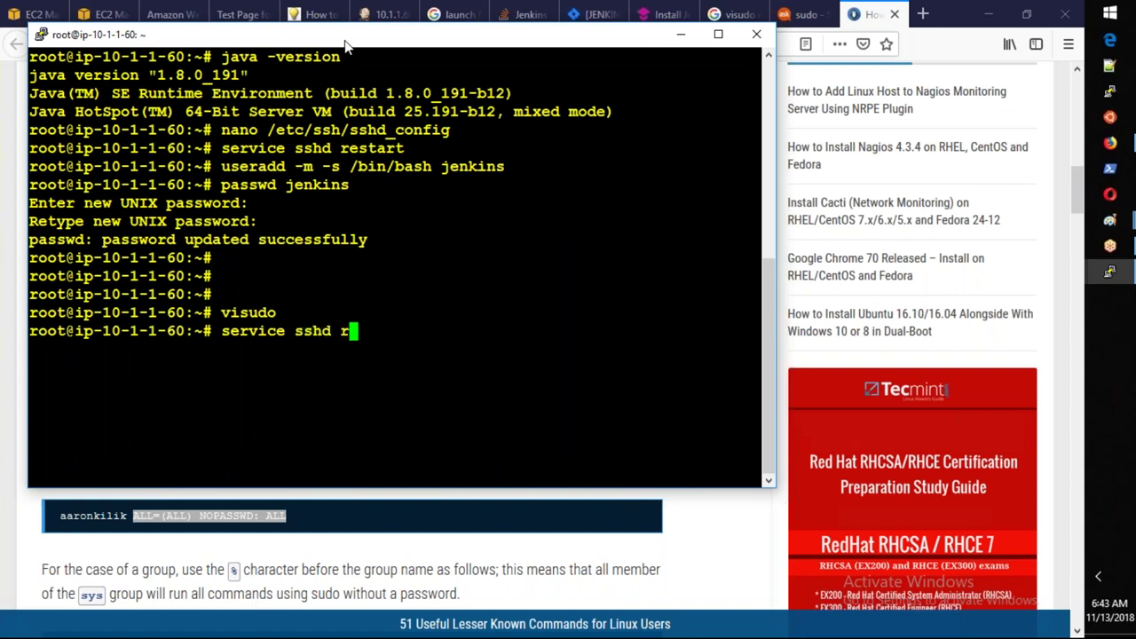
{"action": "type", "text": "estart"}
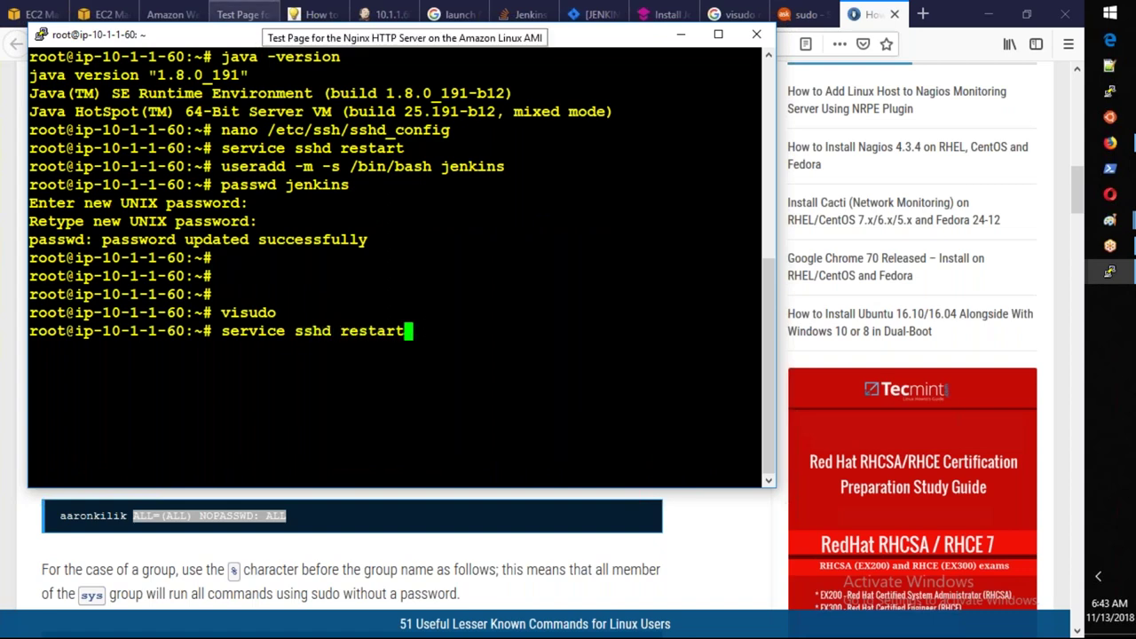
{"action": "key", "text": "Return"}
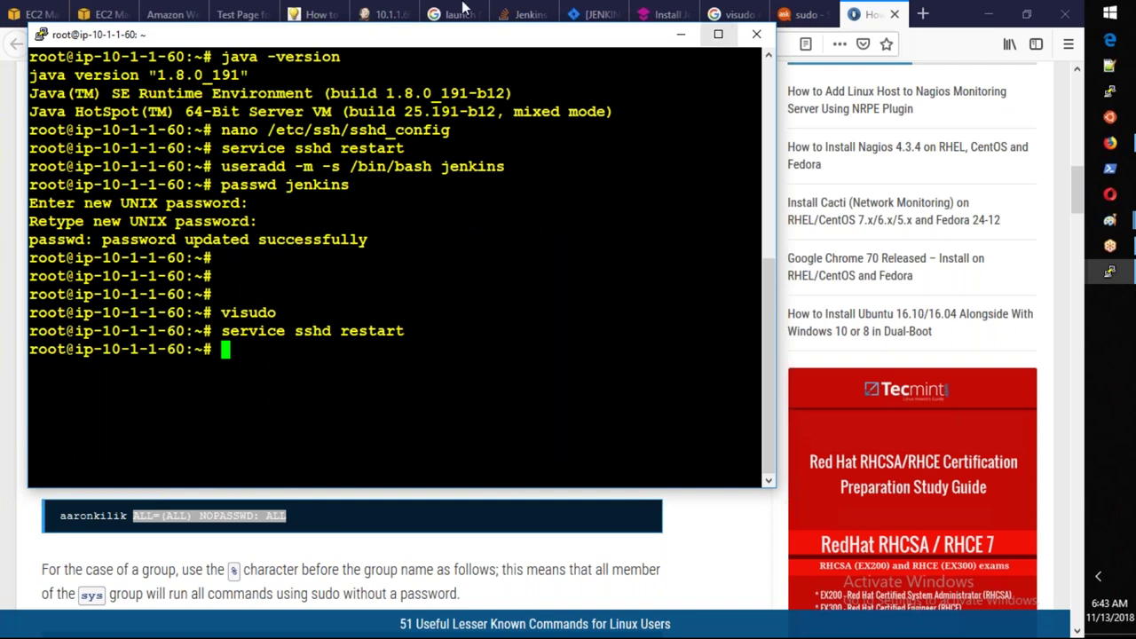
{"action": "left_click", "coordinate": [385, 19]}
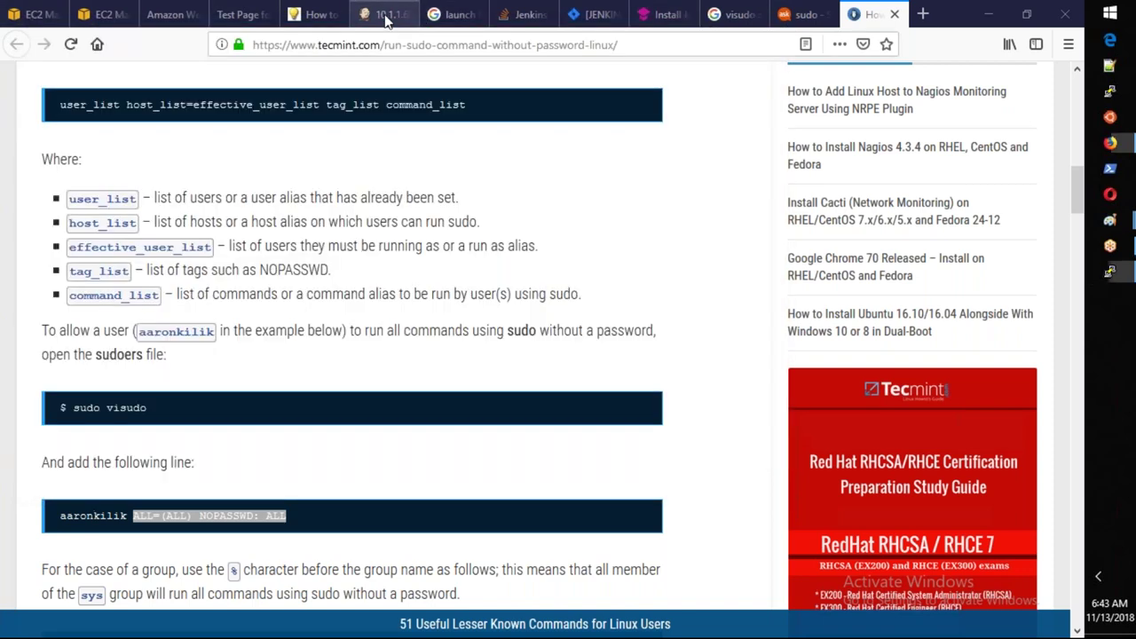
{"action": "left_click", "coordinate": [386, 20]}
Relaunch agent 10.1.1.60 from Nodes, see the NullPointerException, and open its Configure page.
{"action": "left_click", "coordinate": [103, 107]}
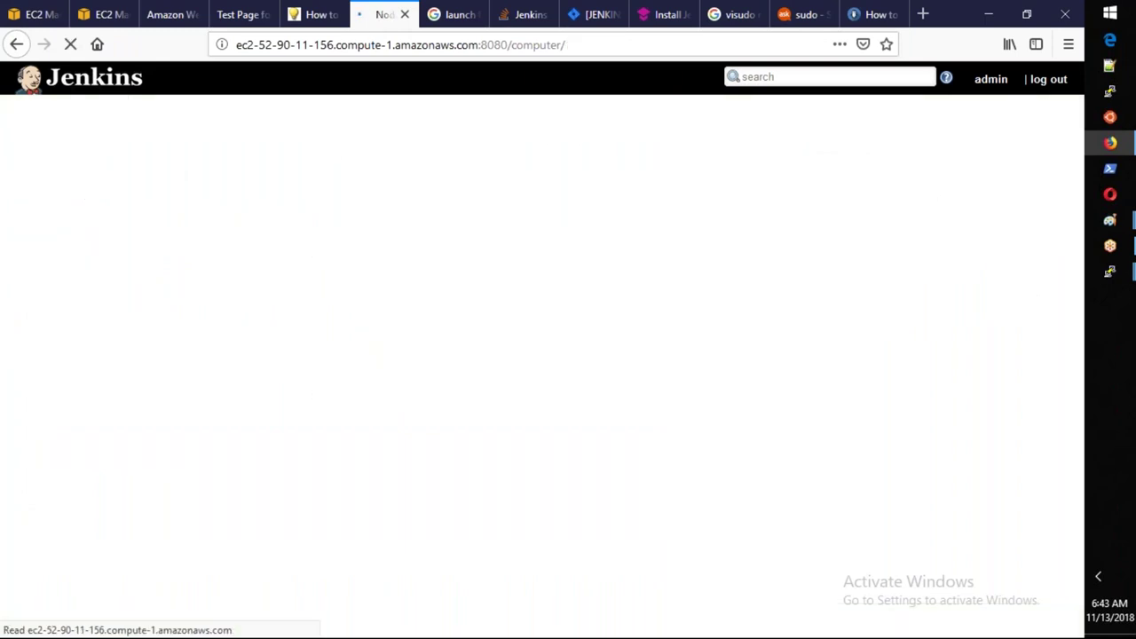
{"action": "left_click", "coordinate": [379, 175]}
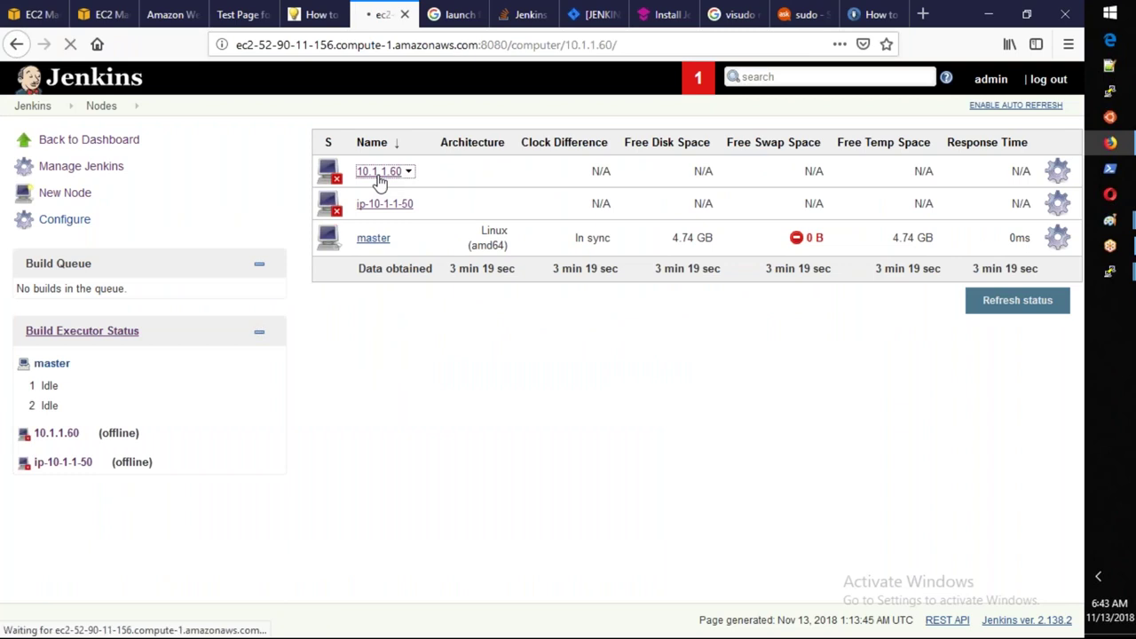
{"action": "left_click", "coordinate": [378, 237]}
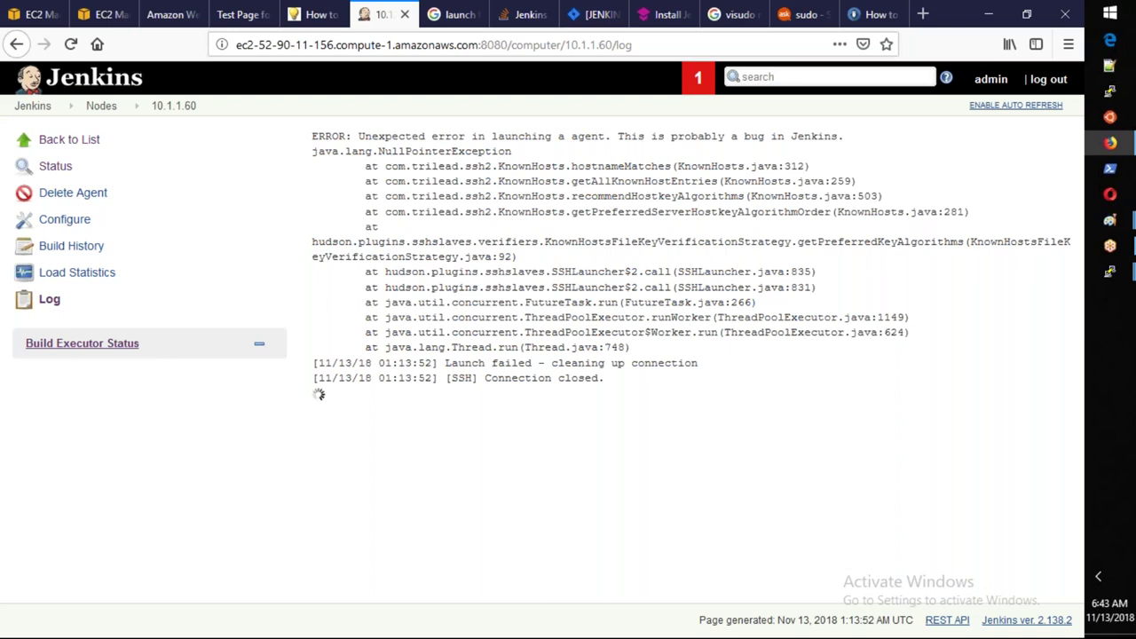
{"action": "left_click", "coordinate": [71, 222]}
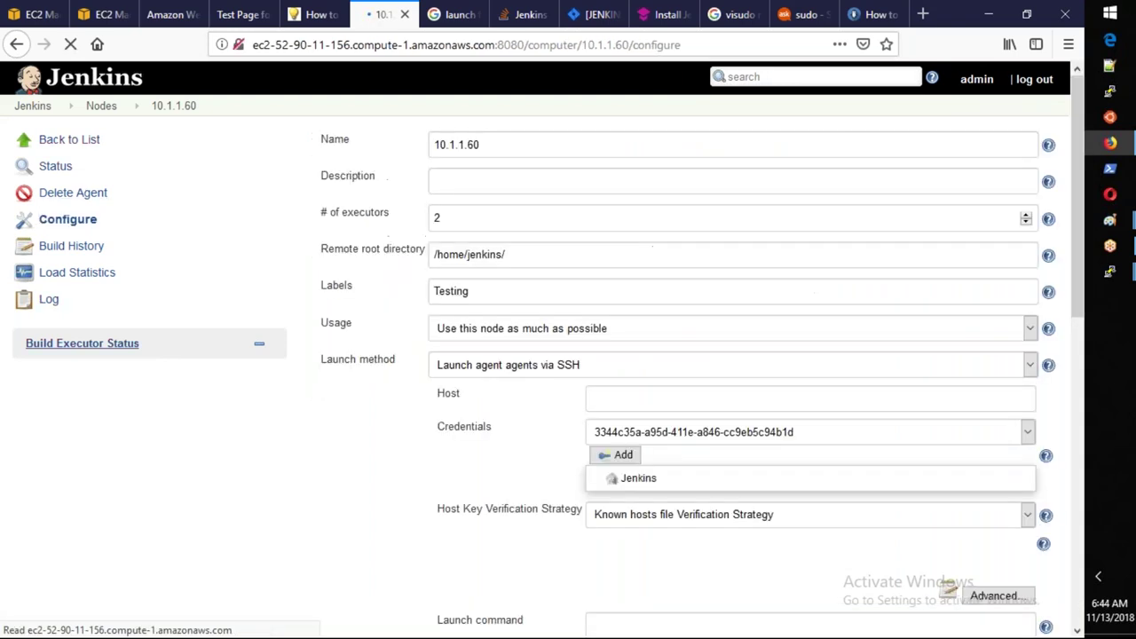
Rename the agent from 10.1.1.60 to ip-10-1-1-60 using the hostname copied from the terminal.
{"action": "mouse_move", "coordinate": [1109, 271]}
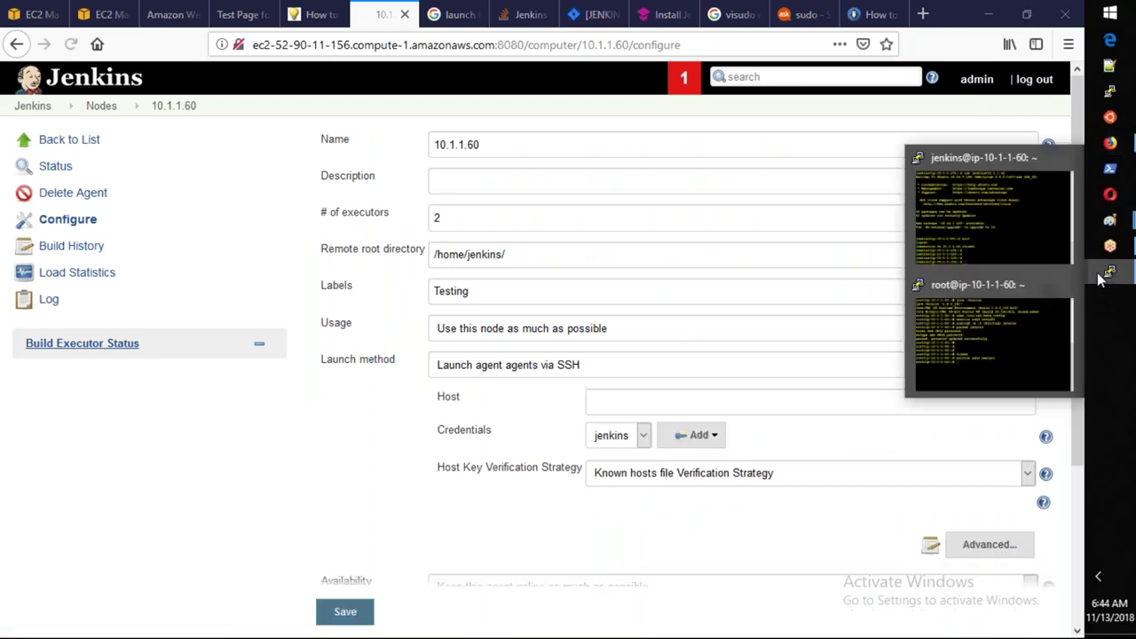
{"action": "left_click", "coordinate": [974, 417]}
{"action": "left_click_drag", "start_coordinate": [75, 349], "coordinate": [182, 351]}
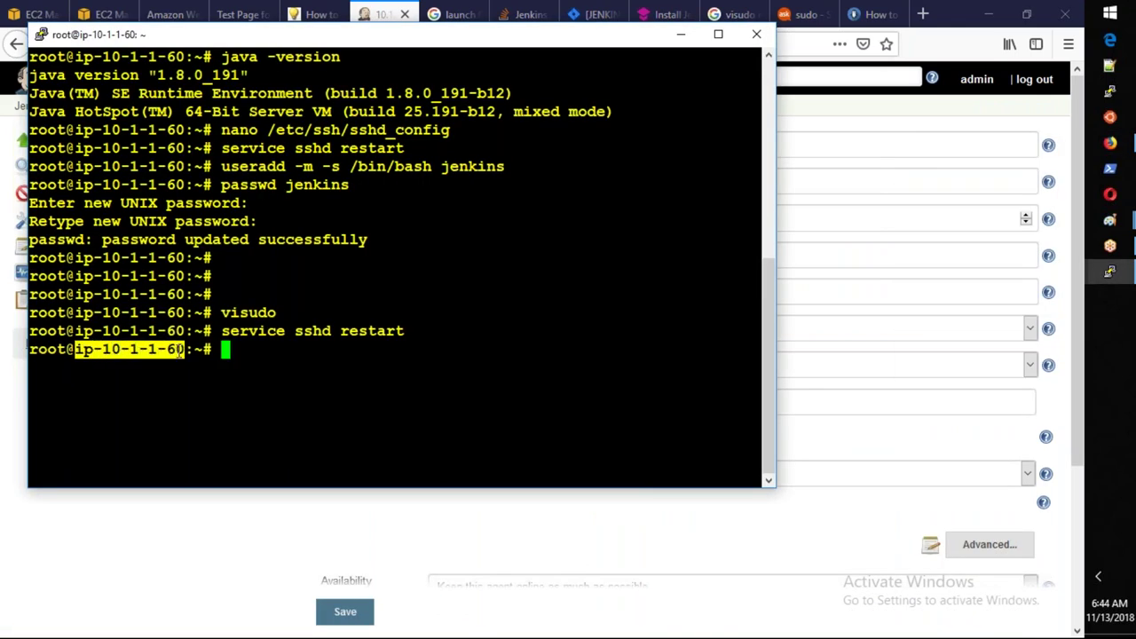
{"action": "left_click", "coordinate": [1110, 142]}
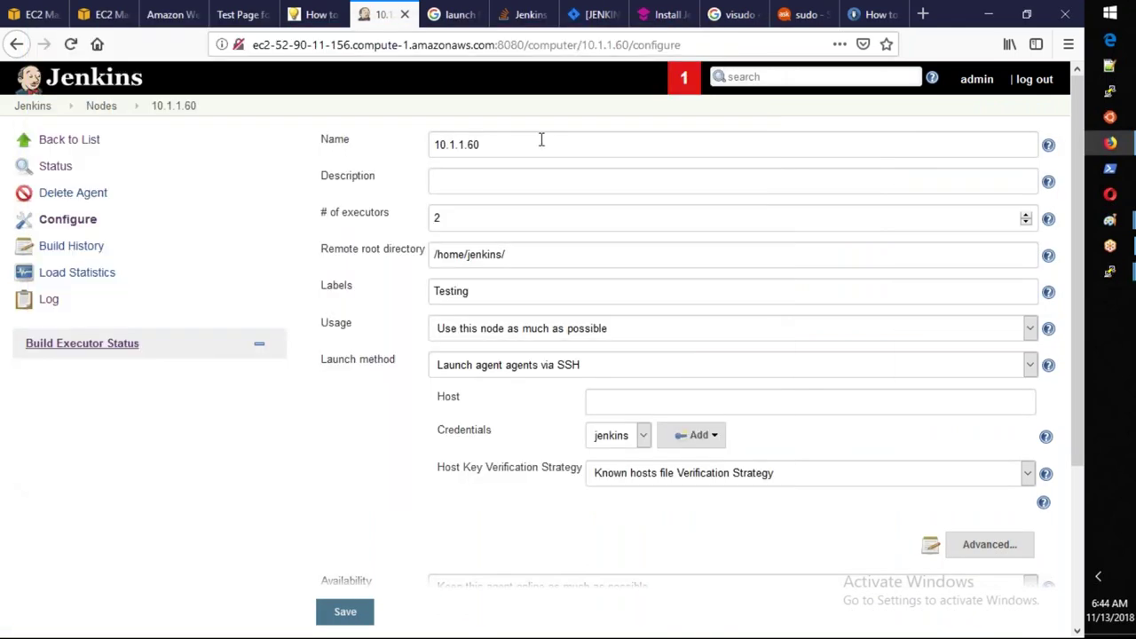
{"action": "left_click", "coordinate": [499, 142]}
{"action": "left_click_drag", "start_coordinate": [499, 142], "coordinate": [399, 142]}
{"action": "key", "text": "ctrl+v"}
Try the launch-via-master-command method, then keep the agent launching via SSH.
{"action": "left_click", "coordinate": [537, 375]}
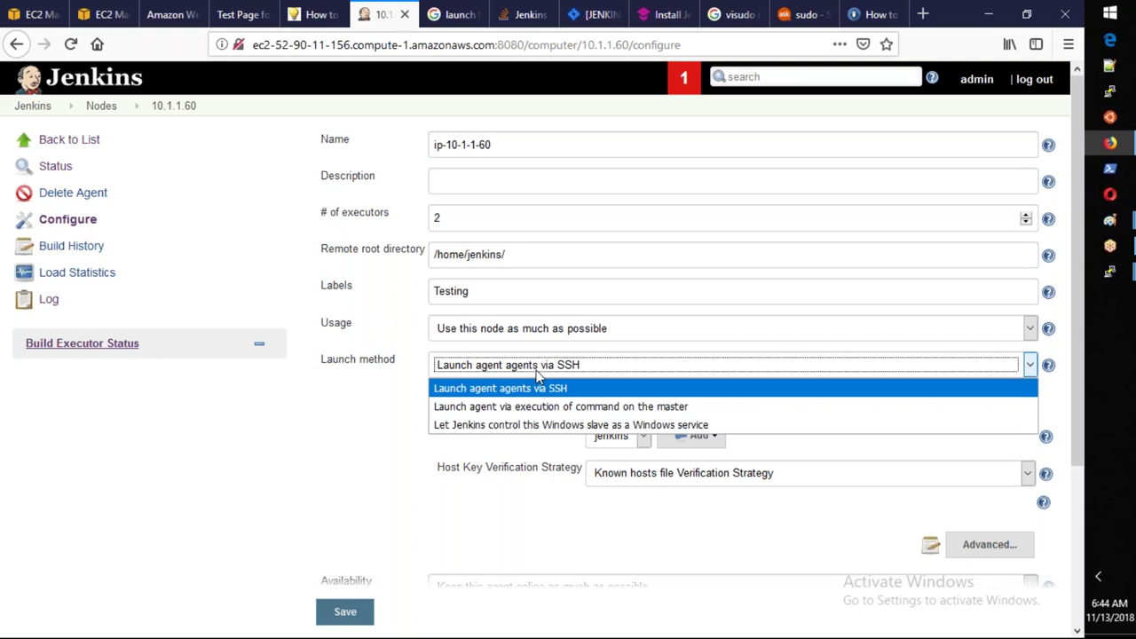
{"action": "left_click", "coordinate": [539, 406]}
{"action": "left_click", "coordinate": [564, 403]}
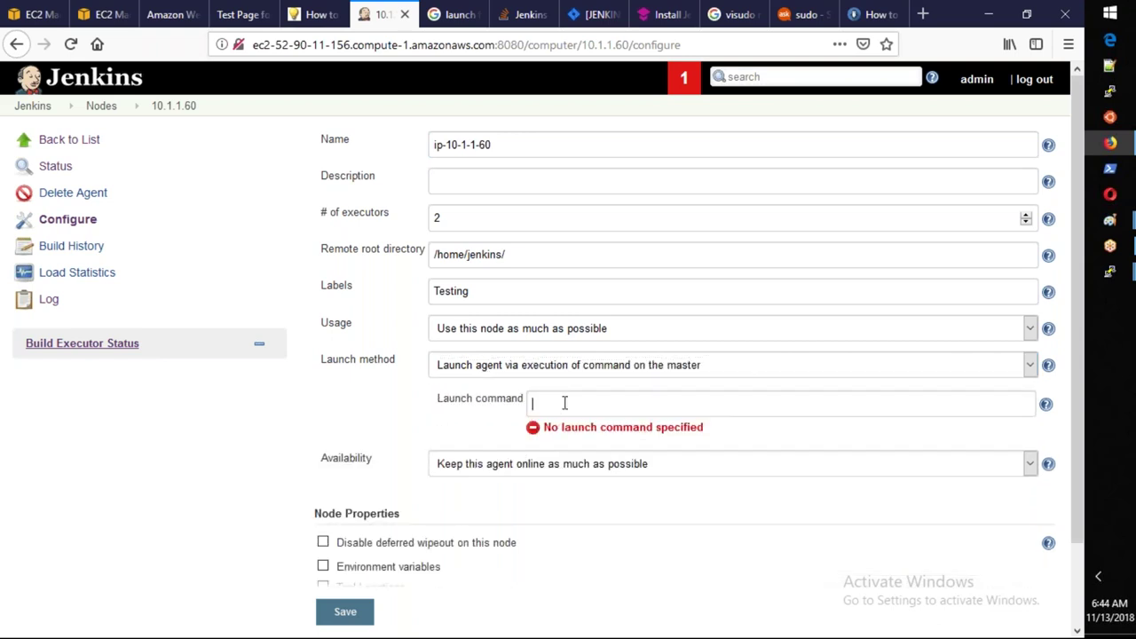
{"action": "left_click", "coordinate": [564, 366]}
{"action": "left_click", "coordinate": [563, 388]}
{"action": "left_click", "coordinate": [579, 368]}
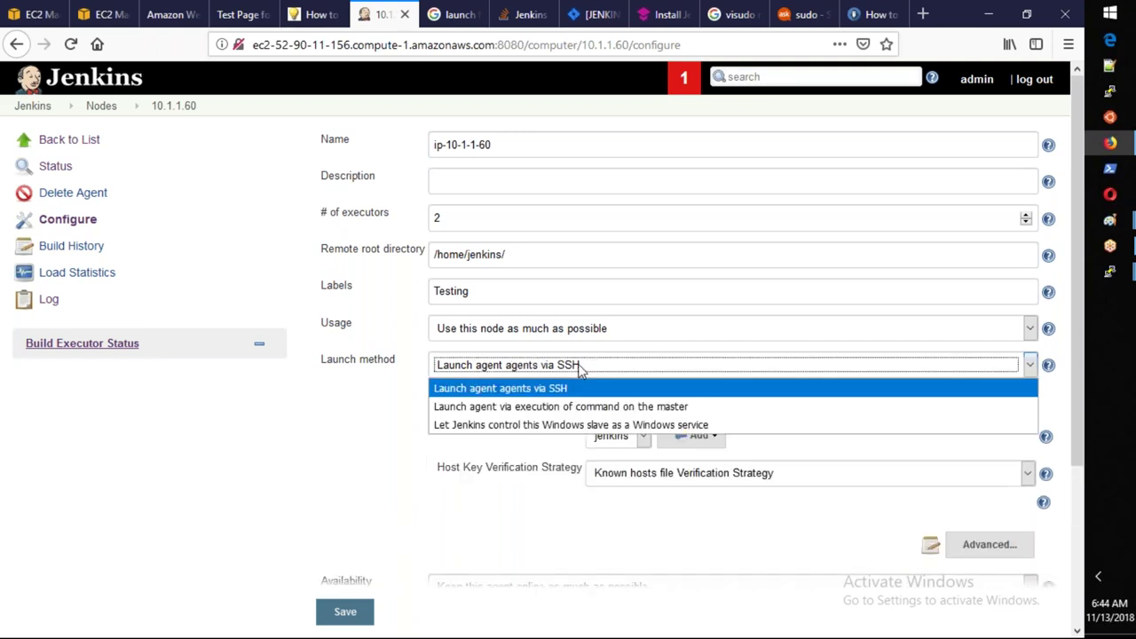
{"action": "left_click", "coordinate": [546, 554]}
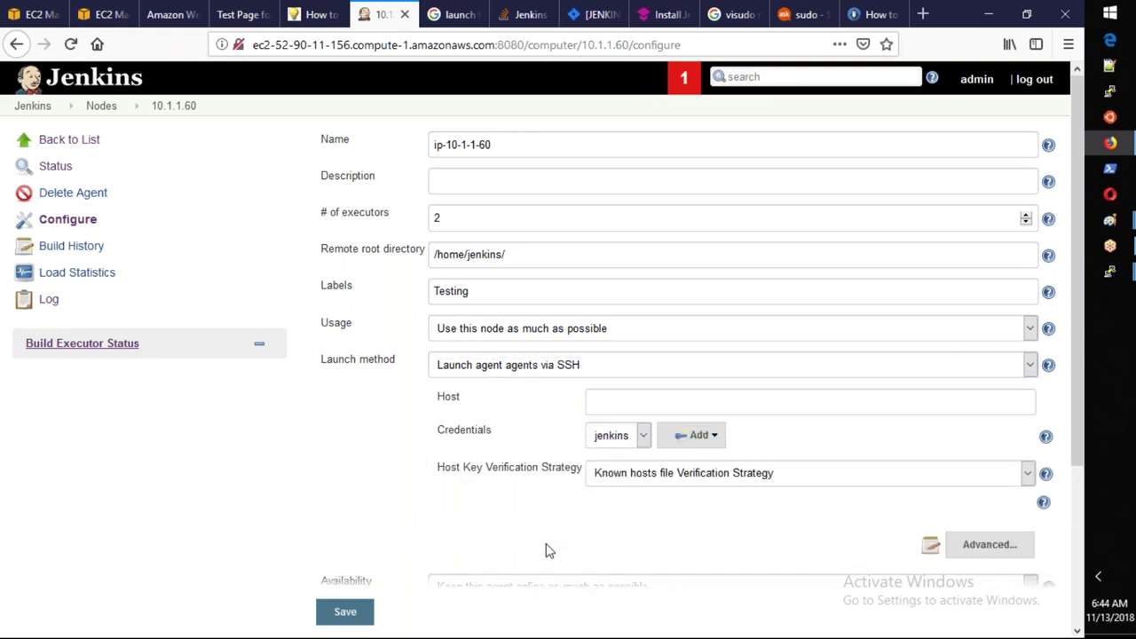
Set the host key verification strategy to Manually provided key Verification Strategy.
{"action": "left_click", "coordinate": [657, 484]}
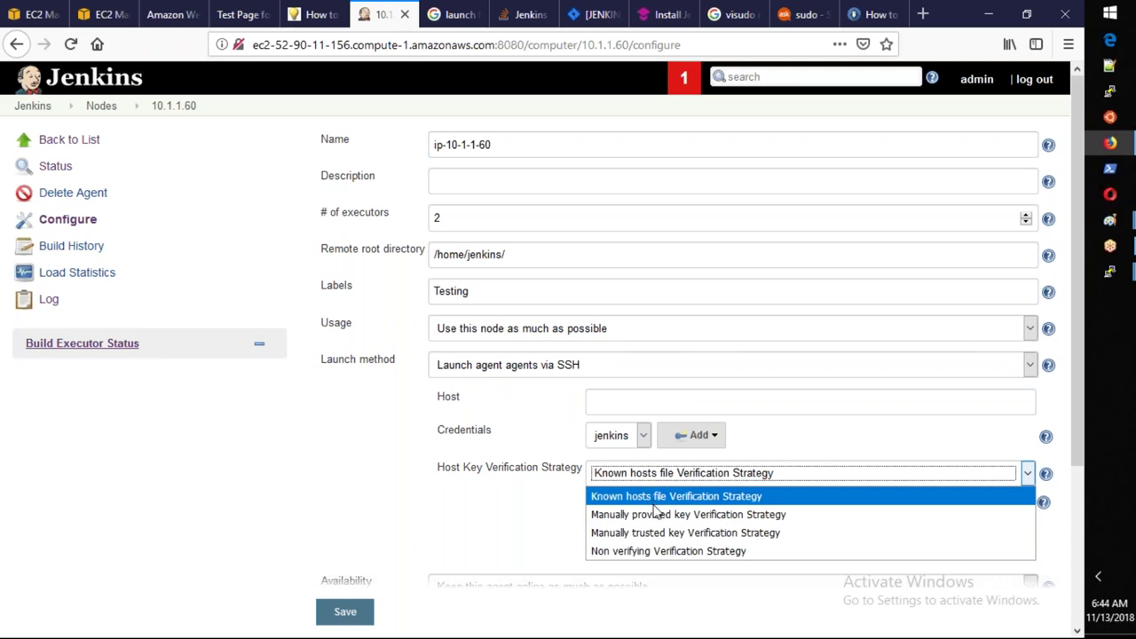
{"action": "left_click", "coordinate": [658, 515]}
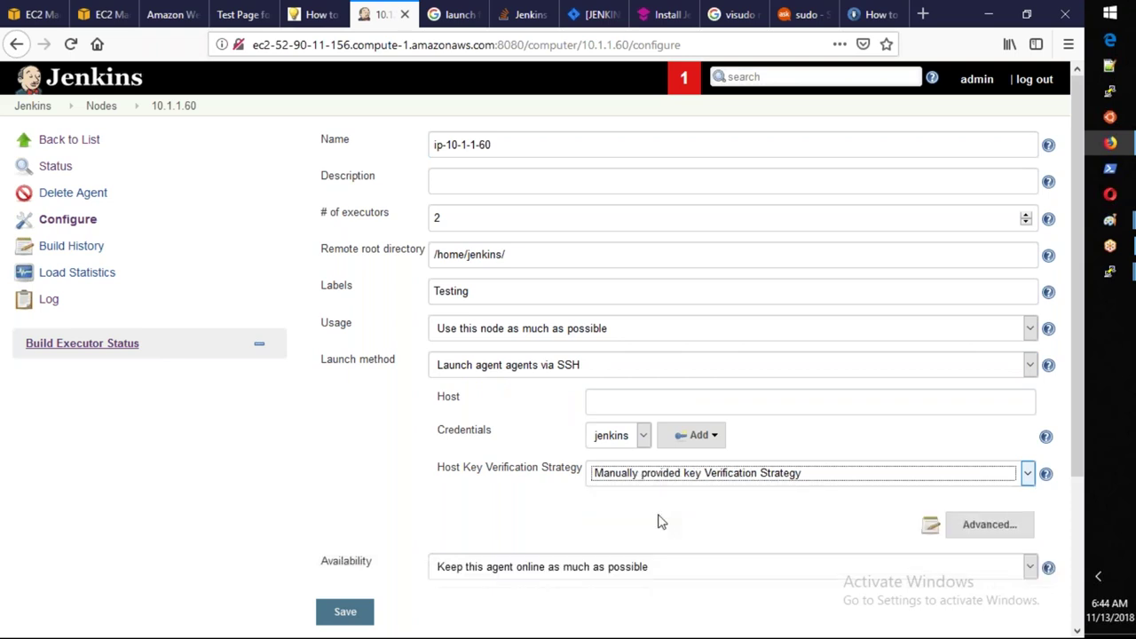
{"action": "scroll", "coordinate": [656, 521], "scroll_direction": "down", "scroll_amount": 1}
{"action": "scroll", "coordinate": [682, 294], "scroll_direction": "down", "scroll_amount": 3}
{"action": "left_click", "coordinate": [683, 294]}
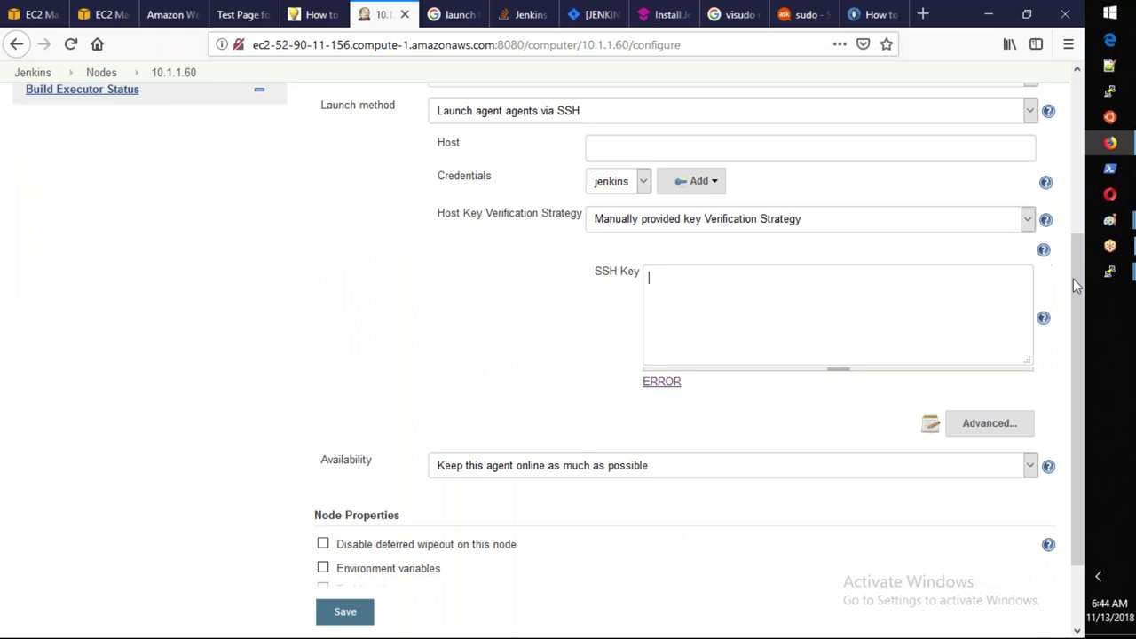
{"action": "mouse_move", "coordinate": [1110, 271]}
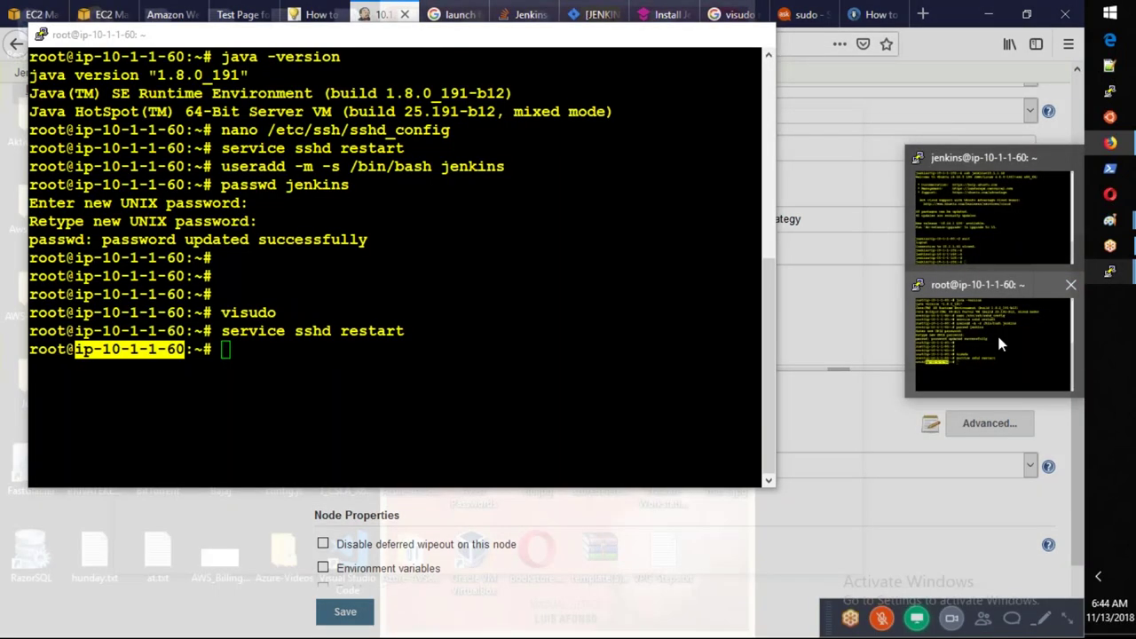
{"action": "left_click", "coordinate": [998, 344]}
{"action": "left_click", "coordinate": [772, 224]}
{"action": "left_click", "coordinate": [772, 222]}
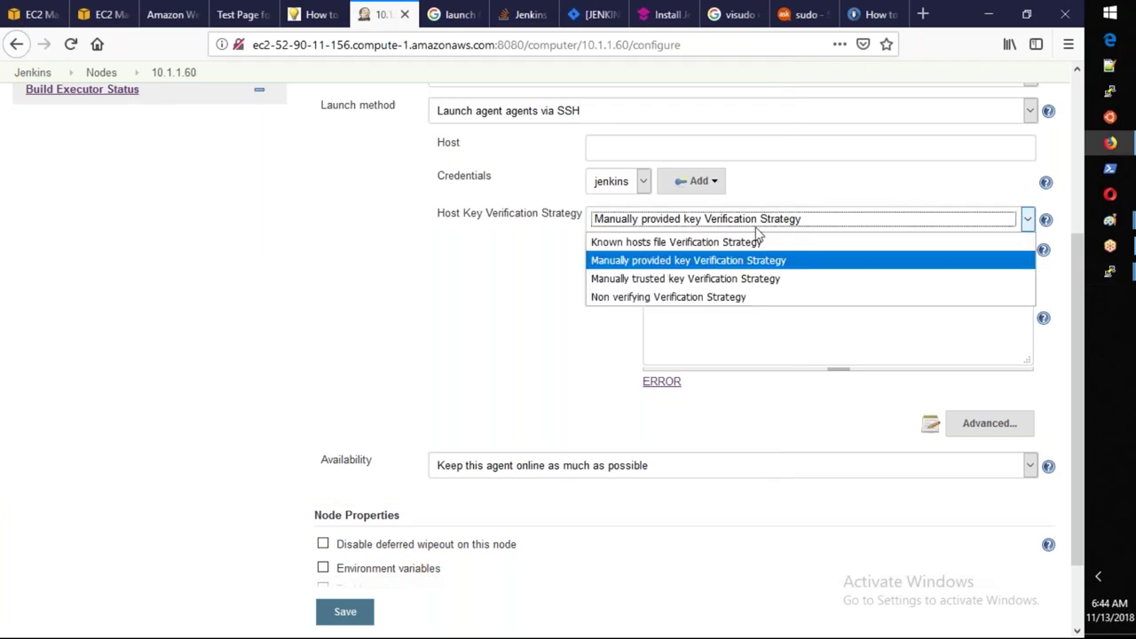
{"action": "left_click", "coordinate": [706, 260]}
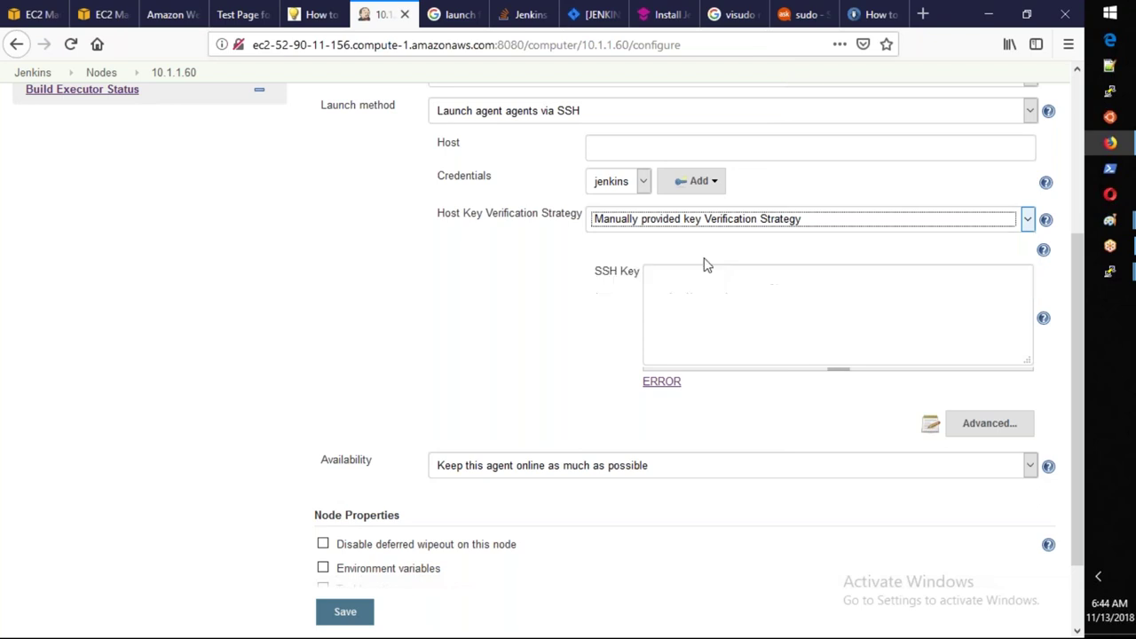
Switch the agent's terminal to the jenkins user with 'su - jenkins', fixing the typo.
{"action": "left_click", "coordinate": [687, 268]}
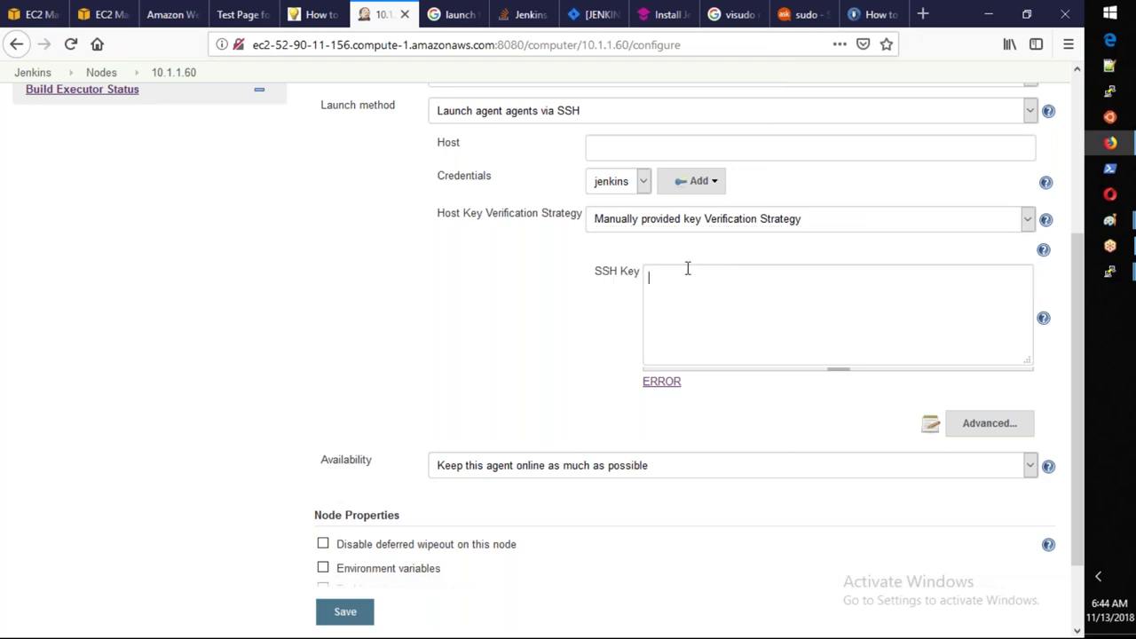
{"action": "key", "text": "alt+Tab"}
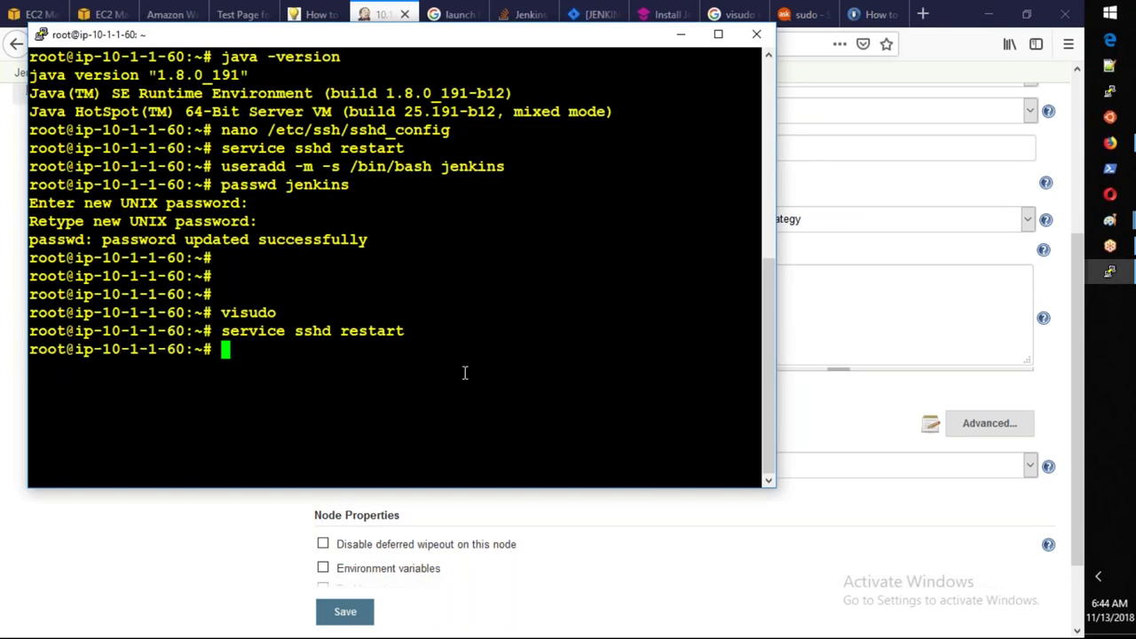
{"action": "type", "text": "su - enkin"}
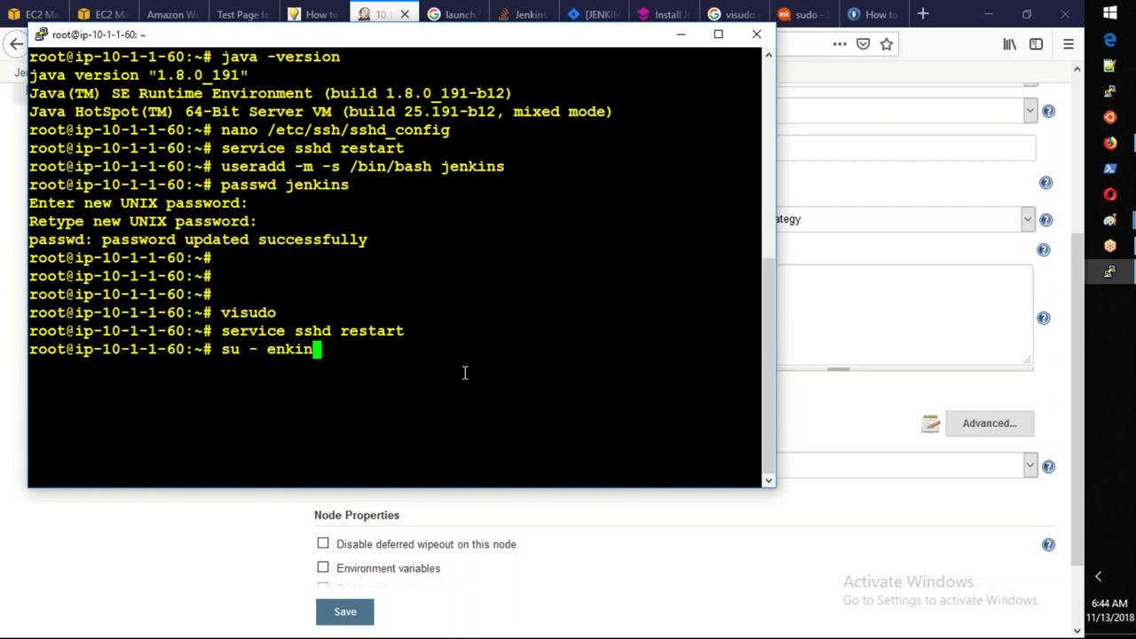
{"action": "key", "text": "BackSpace"}
{"action": "key", "text": "BackSpace"}
{"action": "key", "text": "BackSpace"}
{"action": "key", "text": "BackSpace"}
{"action": "key", "text": "BackSpace"}
{"action": "type", "text": "enkins"}
{"action": "key", "text": "Return"}
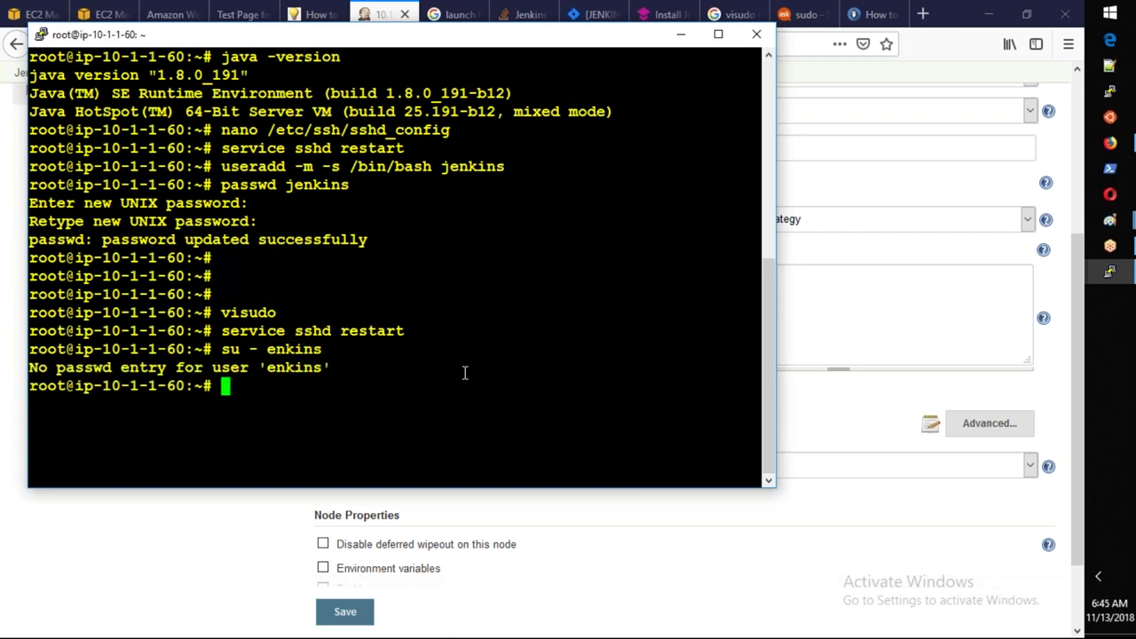
{"action": "key", "text": "Up"}
{"action": "key", "text": "Left"}
{"action": "key", "text": "Left"}
{"action": "key", "text": "Left"}
{"action": "key", "text": "Left"}
{"action": "key", "text": "Left"}
{"action": "key", "text": "Left"}
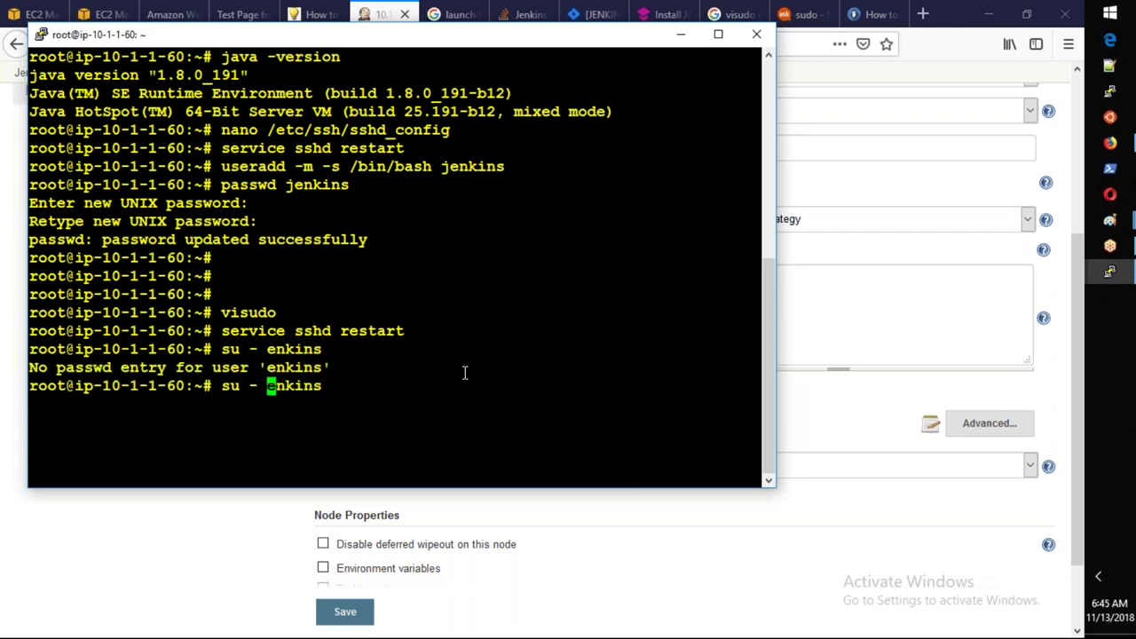
{"action": "type", "text": "j"}
{"action": "key", "text": "Return"}
{"action": "key", "text": "Return"}
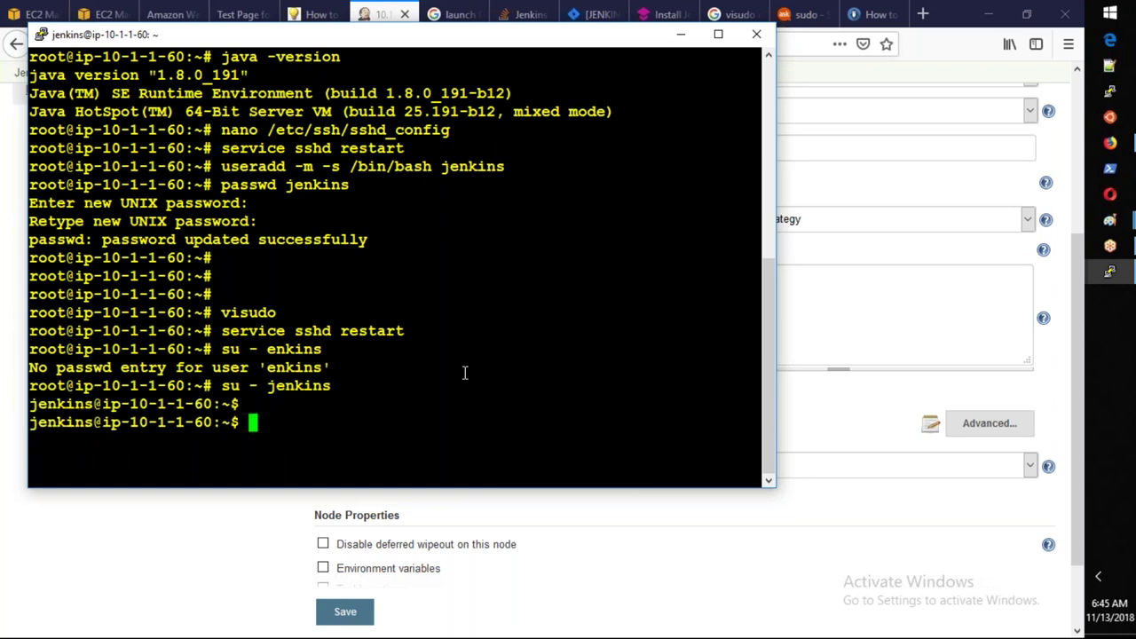
Print the jenkins user's ~/.ssh/authorized_keys file.
{"action": "type", "text": "cat /va"}
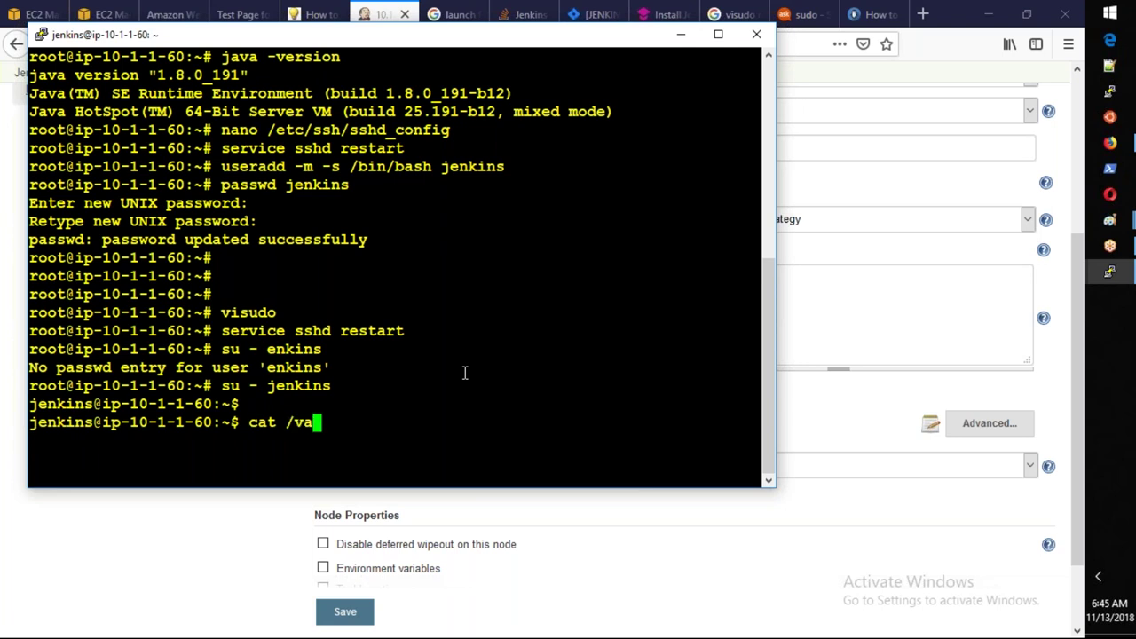
{"action": "type", "text": "r/lib/je"}
{"action": "key", "text": "BackSpace"}
{"action": "key", "text": "BackSpace"}
{"action": "key", "text": "BackSpace"}
{"action": "key", "text": "BackSpace"}
{"action": "key", "text": "BackSpace"}
{"action": "key", "text": "BackSpace"}
{"action": "key", "text": "BackSpace"}
{"action": "key", "text": "BackSpace"}
{"action": "key", "text": "BackSpace"}
{"action": "key", "text": "BackSpace"}
{"action": "key", "text": "BackSpace"}
{"action": "type", "text": "~/.ssh/"}
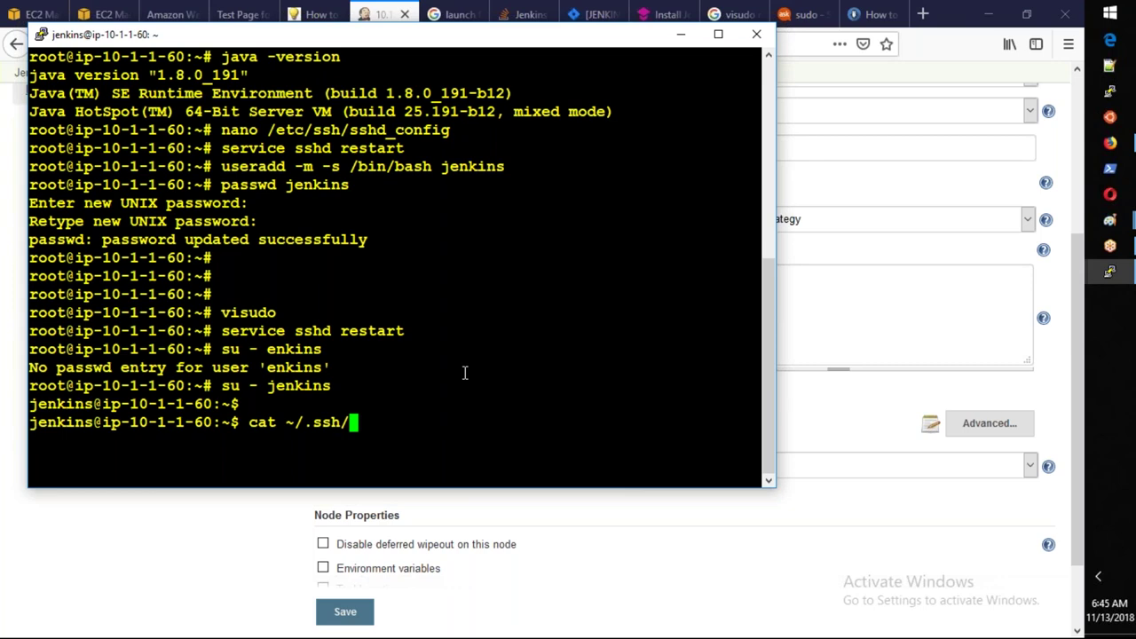
{"action": "type", "text": "a"}
{"action": "key", "text": "Tab"}
{"action": "type", "text": "."}
{"action": "key", "text": "BackSpace"}
{"action": "key", "text": "BackSpace"}
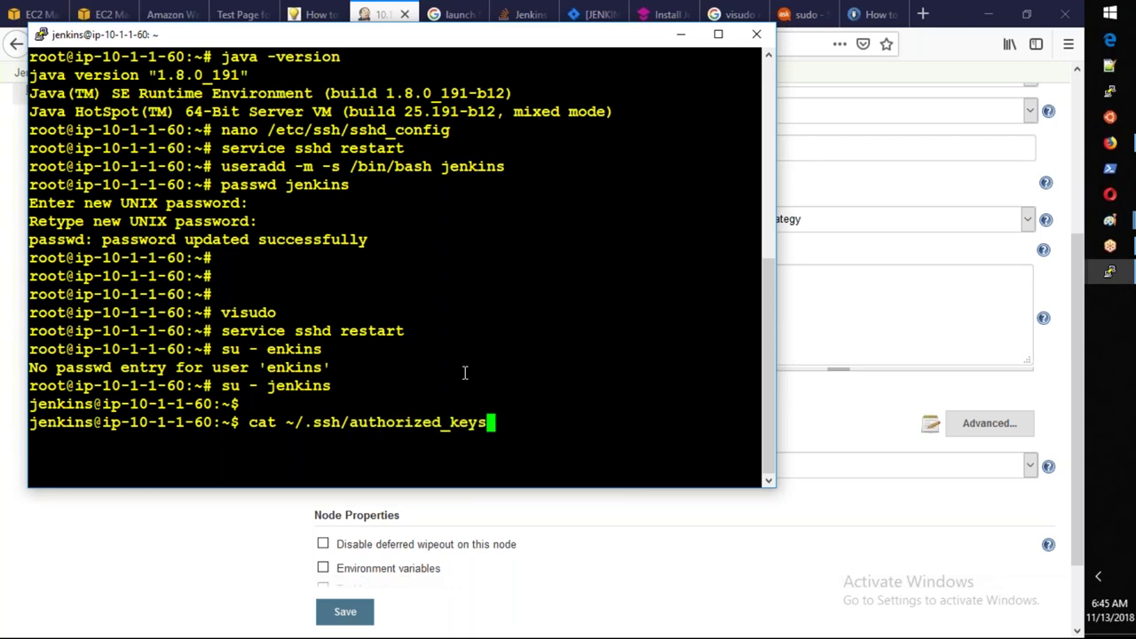
{"action": "key", "text": "Return"}
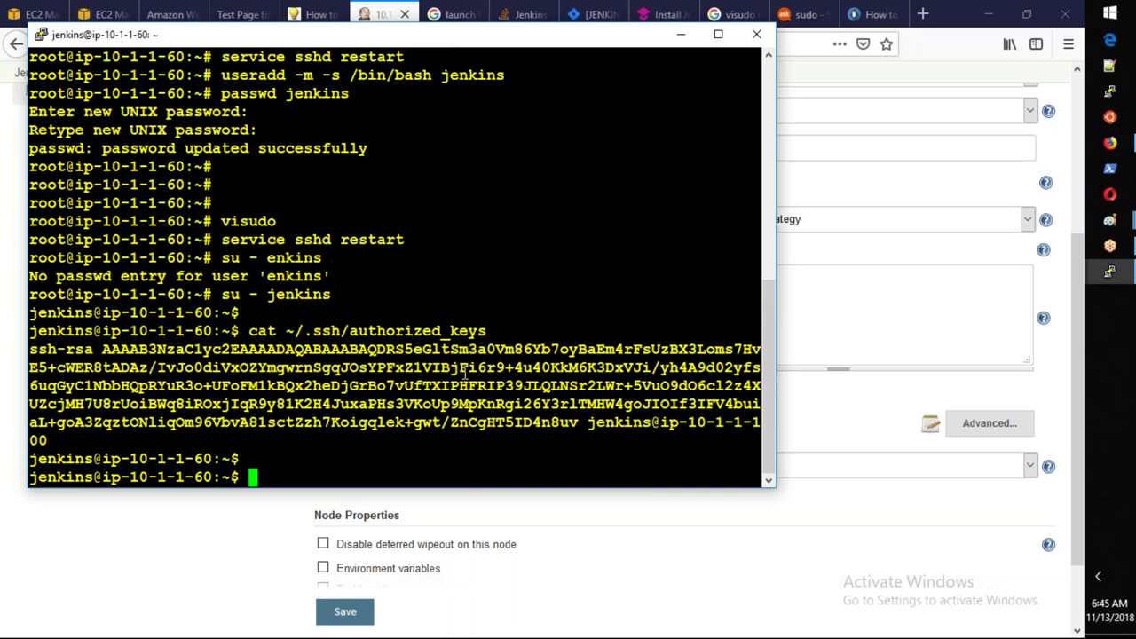
{"action": "key", "text": "Return"}
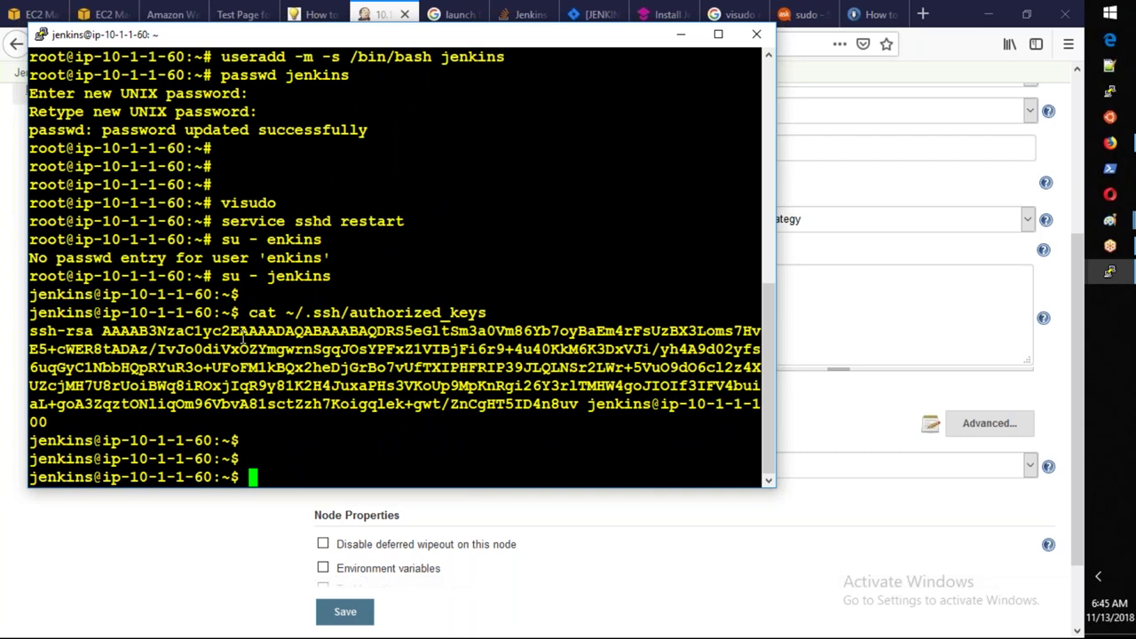
{"action": "left_click", "coordinate": [896, 218]}
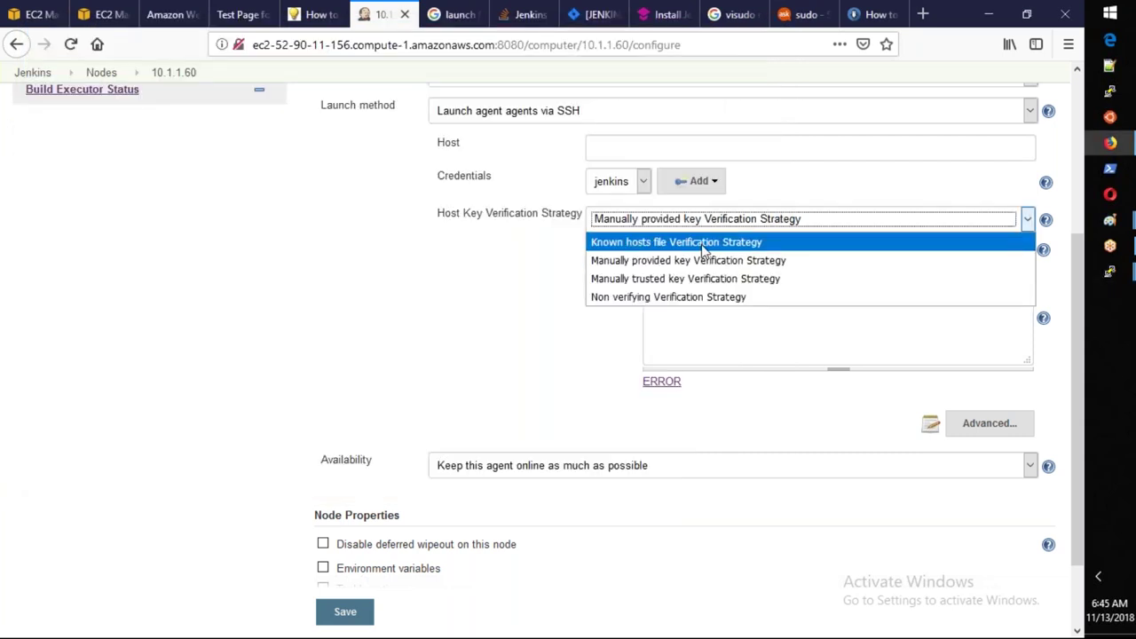
Cycle through the host key strategies and settle on Manually provided key, ready for the SSH key.
{"action": "key", "text": "Escape"}
{"action": "key", "text": "Up"}
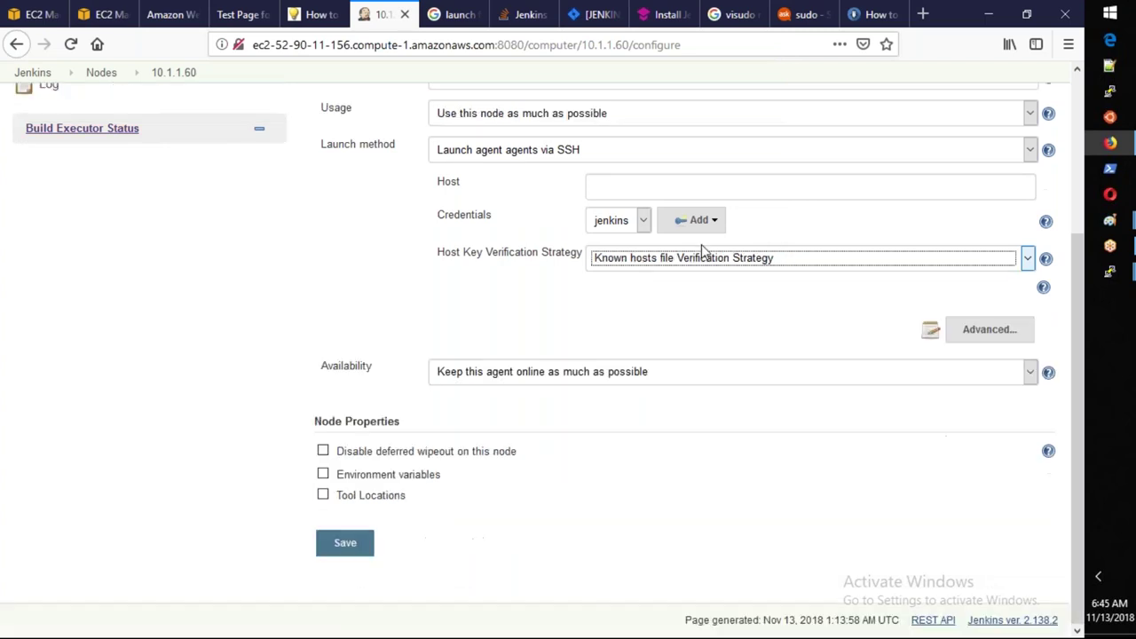
{"action": "left_click", "coordinate": [702, 256]}
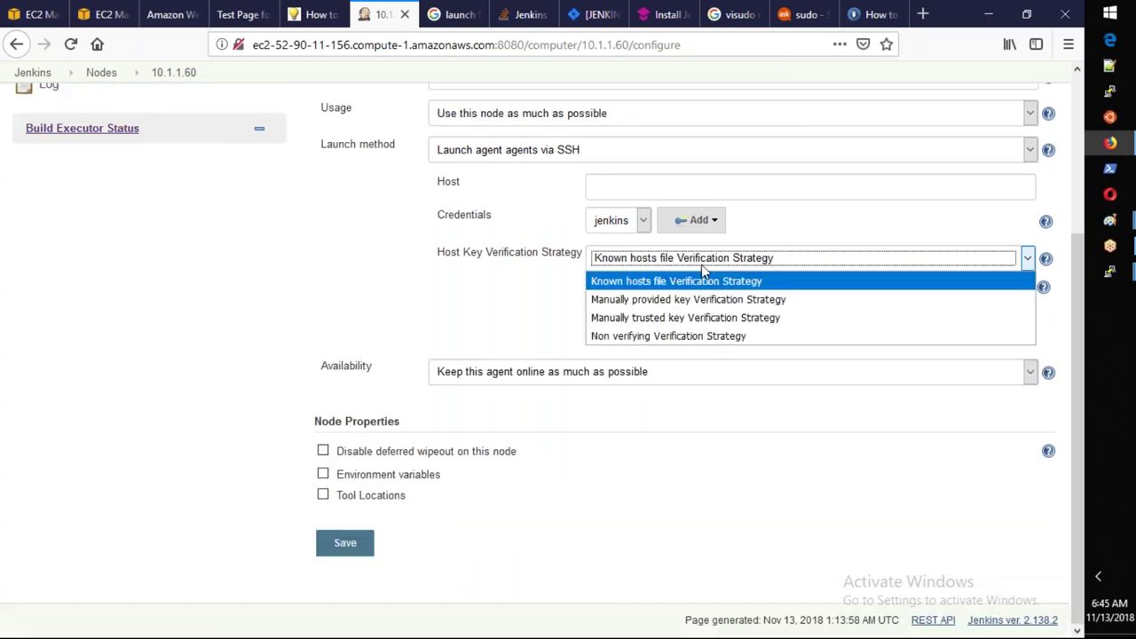
{"action": "left_click", "coordinate": [708, 317]}
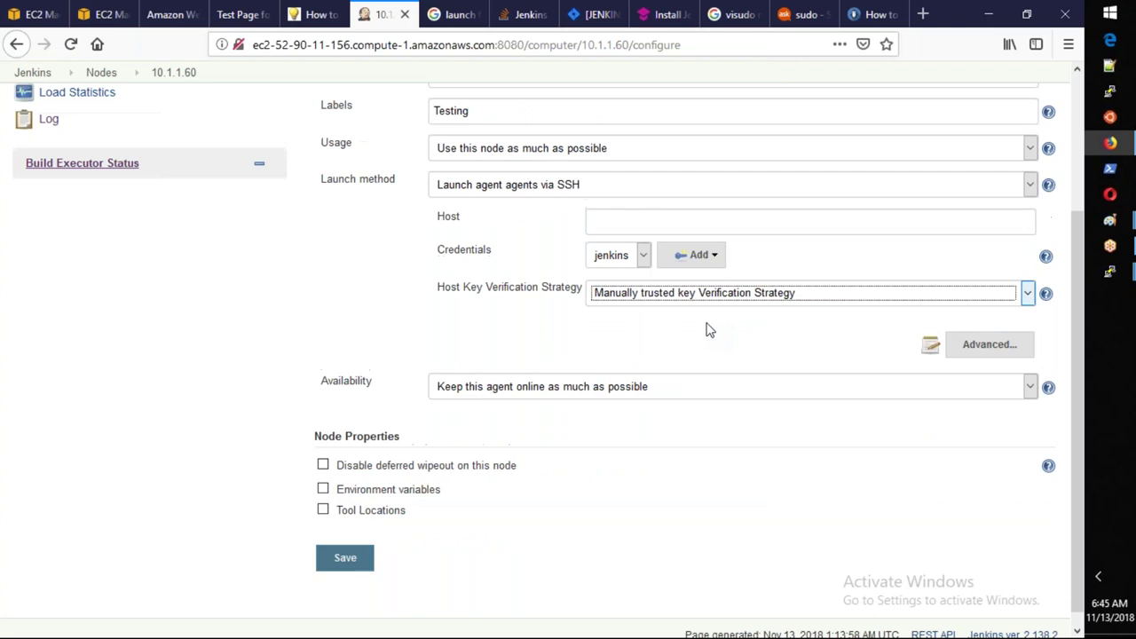
{"action": "left_click", "coordinate": [714, 292]}
{"action": "left_click", "coordinate": [704, 337]}
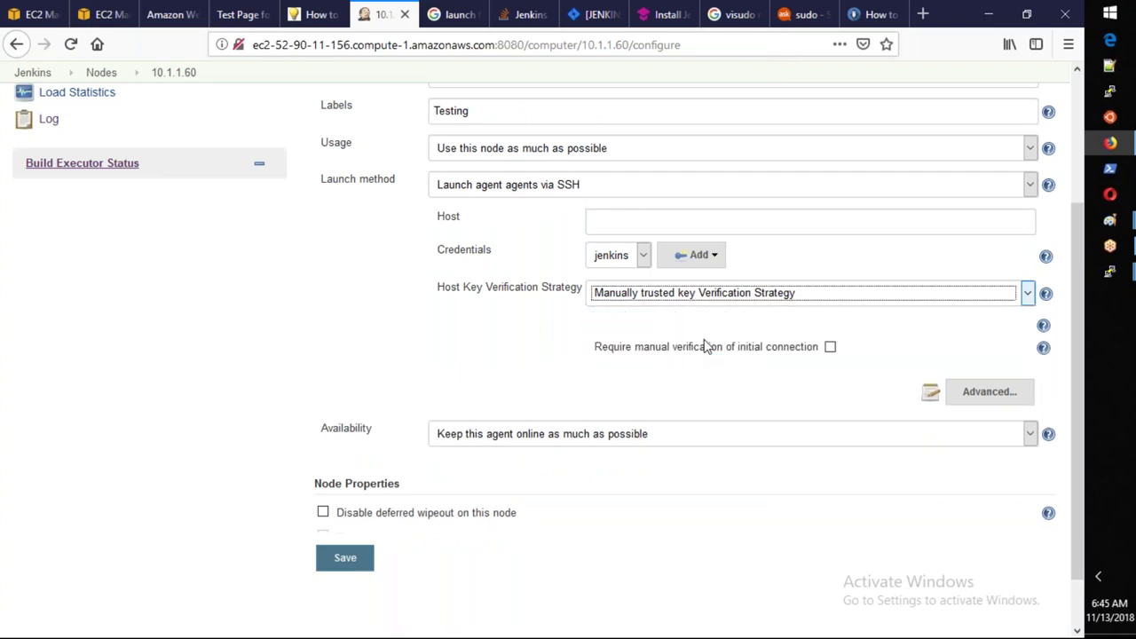
{"action": "left_click", "coordinate": [667, 352]}
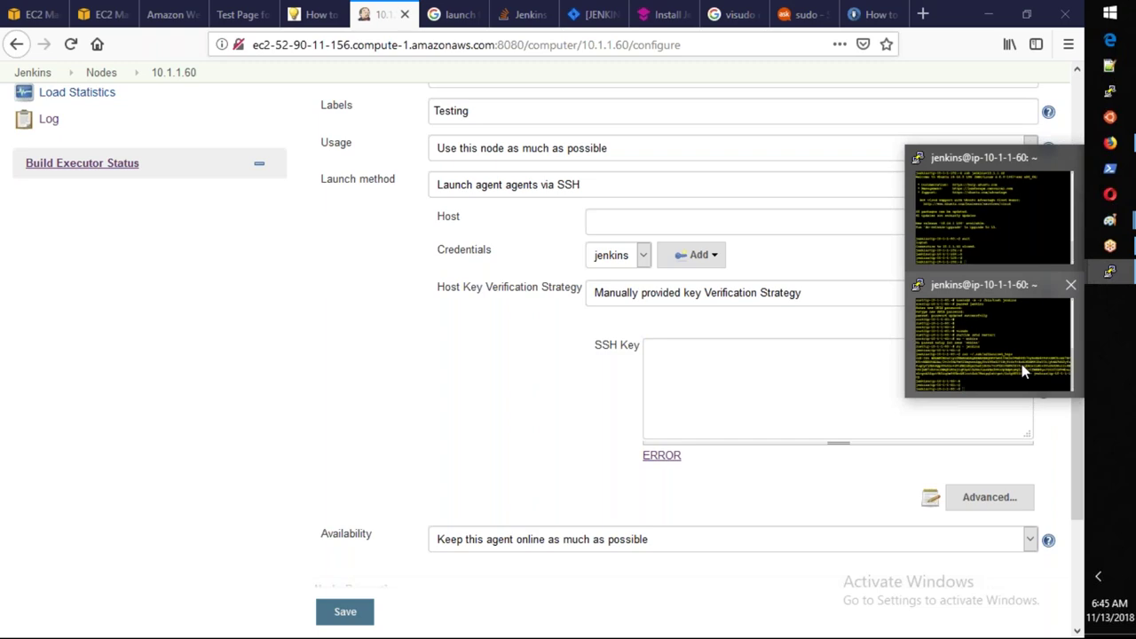
Dismiss the network error and restart the dropped PuTTY SSH session.
{"action": "mouse_move", "coordinate": [1017, 347]}
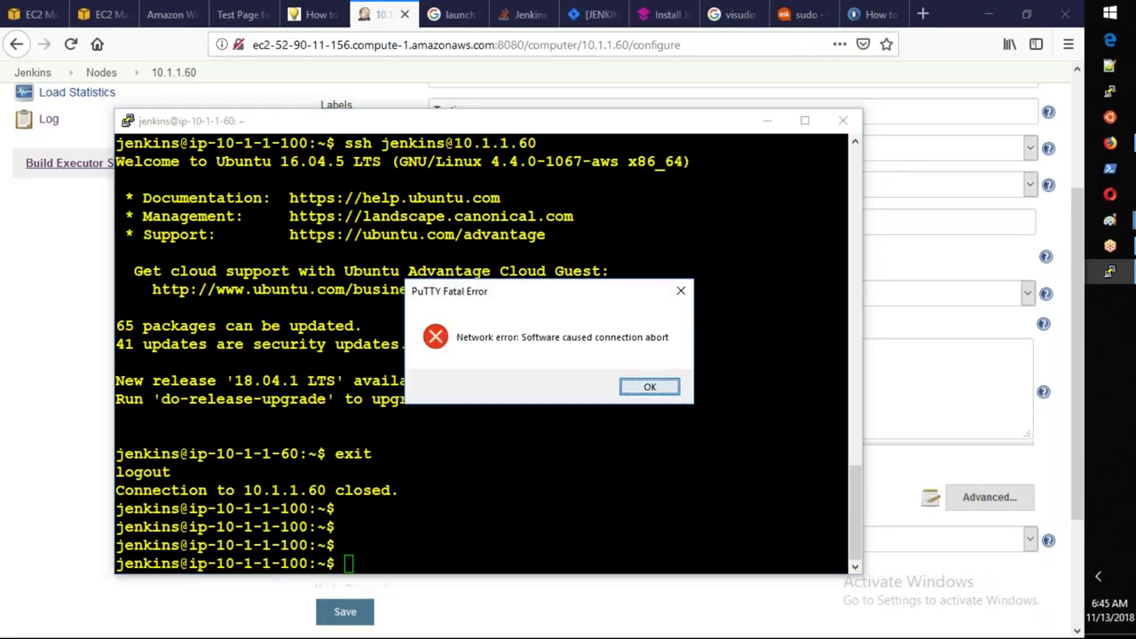
{"action": "key", "text": "Return"}
{"action": "right_click", "coordinate": [450, 122]}
{"action": "key", "text": "Escape"}
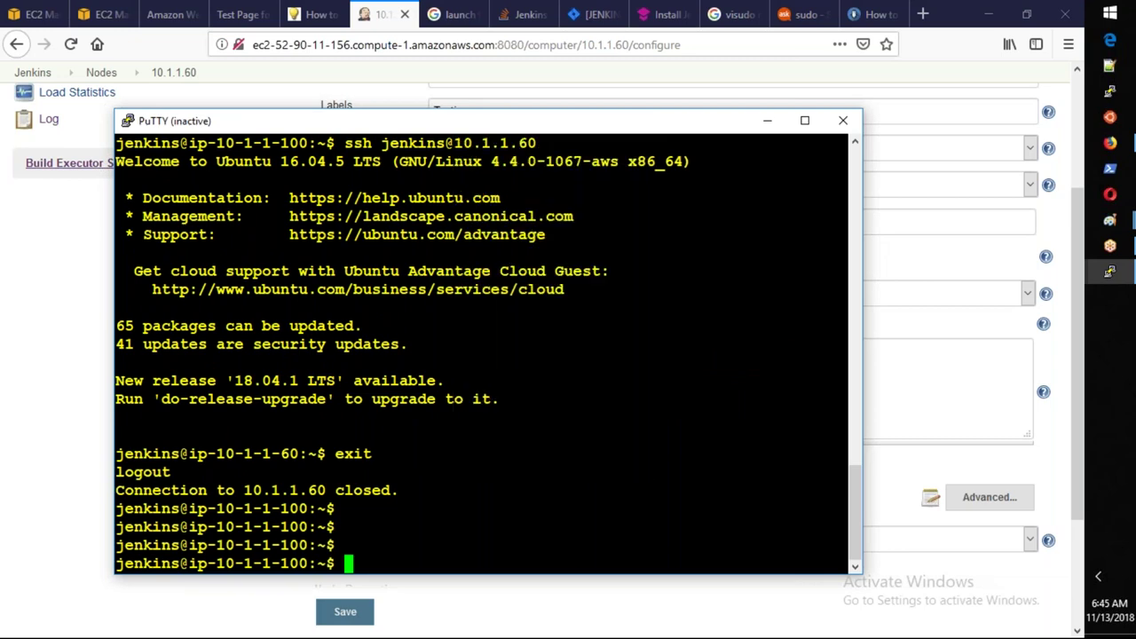
{"action": "scroll", "coordinate": [694, 330], "scroll_direction": "up", "scroll_amount": 20}
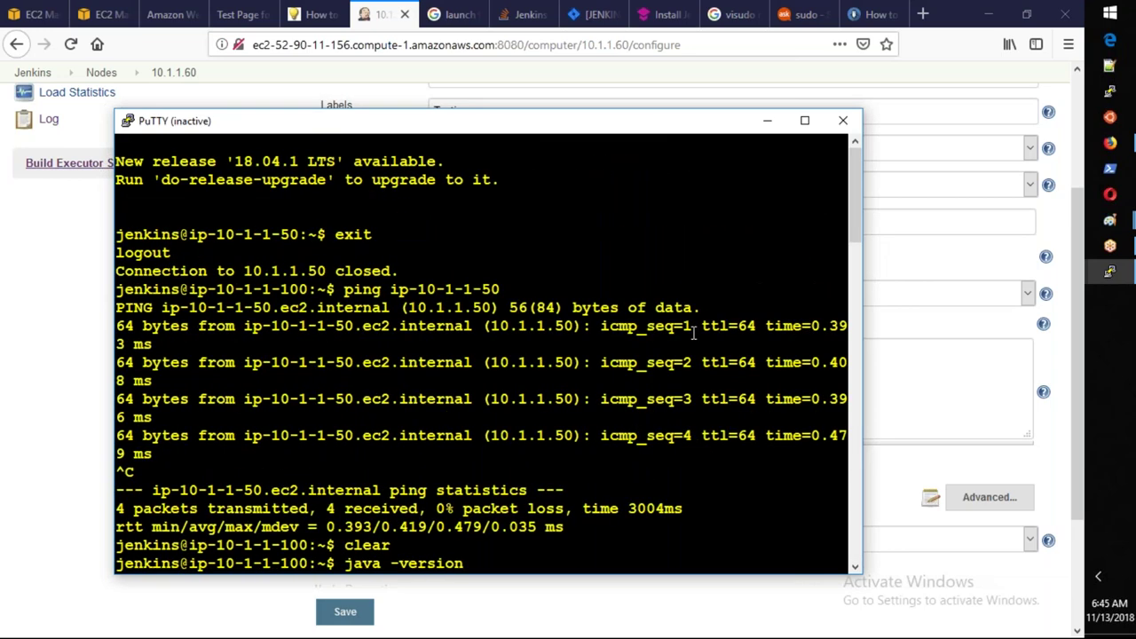
{"action": "scroll", "coordinate": [694, 330], "scroll_direction": "down", "scroll_amount": 20}
{"action": "right_click", "coordinate": [579, 130]}
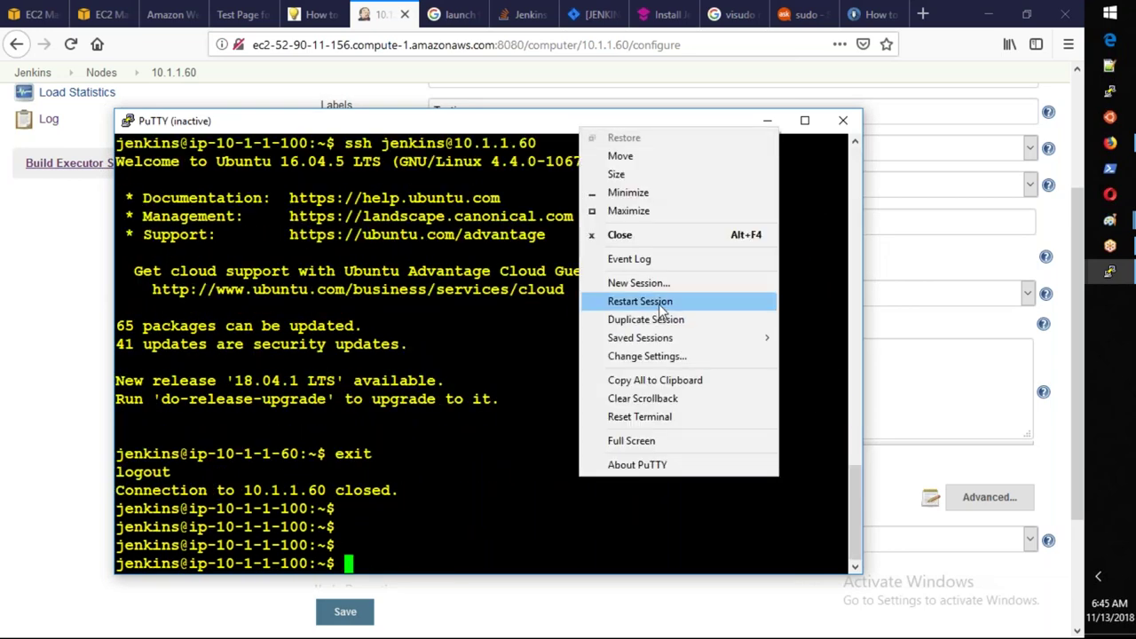
{"action": "left_click", "coordinate": [662, 302]}
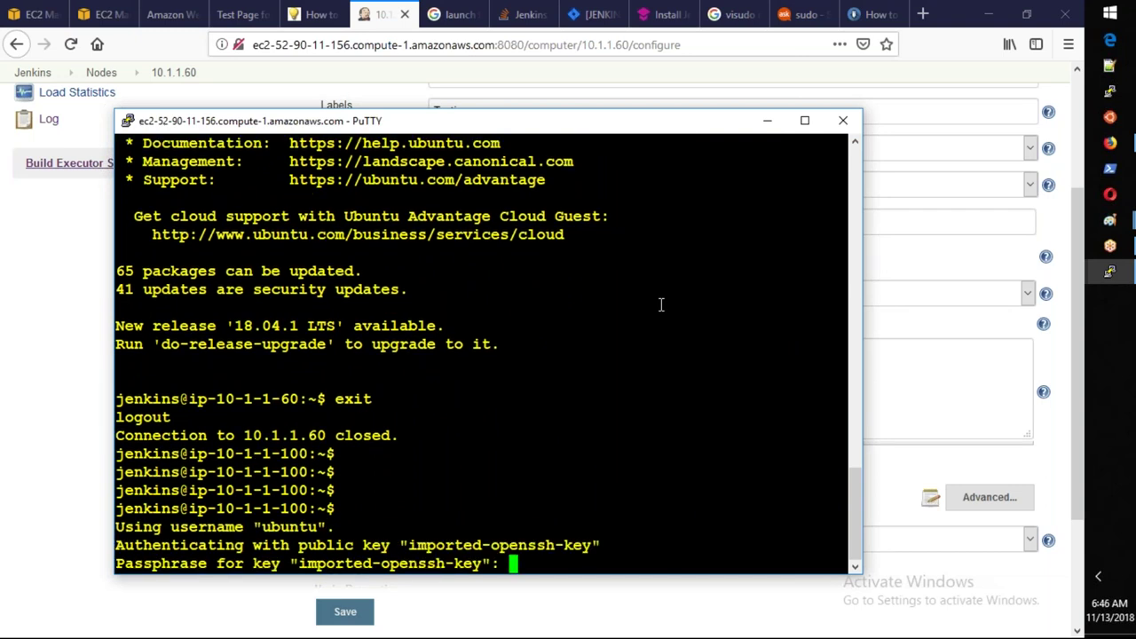
{"action": "key", "text": "Return"}
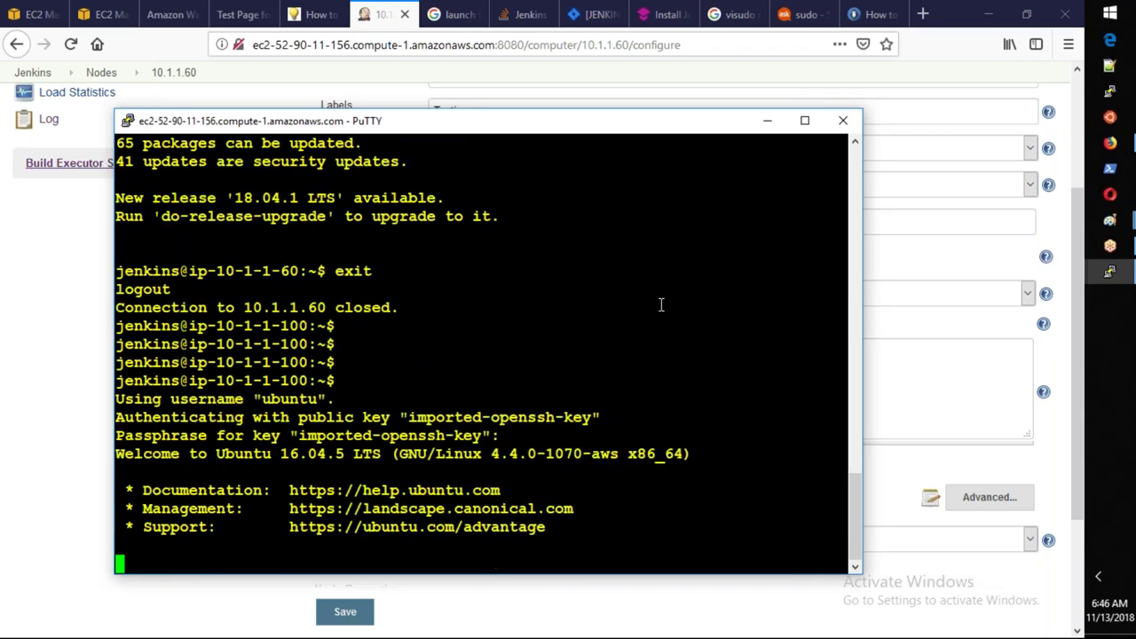
Edit the command line into a listing of the /var/lib/jenkins/.ssh folder and run it.
{"action": "key", "text": "Up"}
{"action": "key", "text": "Up"}
{"action": "key", "text": "BackSpace"}
{"action": "key", "text": "BackSpace"}
{"action": "key", "text": "BackSpace"}
{"action": "key", "text": "BackSpace"}
{"action": "key", "text": "BackSpace"}
{"action": "key", "text": "BackSpace"}
{"action": "key", "text": "BackSpace"}
{"action": "key", "text": "BackSpace"}
{"action": "key", "text": "BackSpace"}
{"action": "type", "text": "cat /var/"}
{"action": "type", "text": "lib/jjen.s"}
{"action": "key", "text": "BackSpace"}
{"action": "key", "text": "BackSpace"}
{"action": "key", "text": "BackSpace"}
{"action": "key", "text": "BackSpace"}
{"action": "key", "text": "BackSpace"}
{"action": "key", "text": "Tab"}
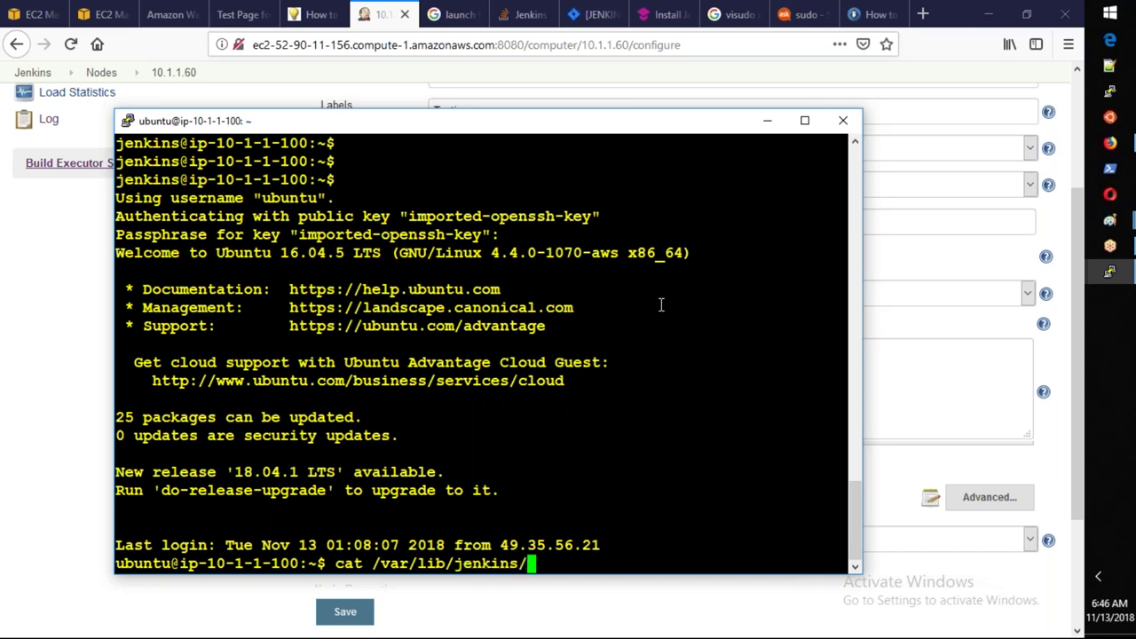
{"action": "type", "text": ".ssh/r"}
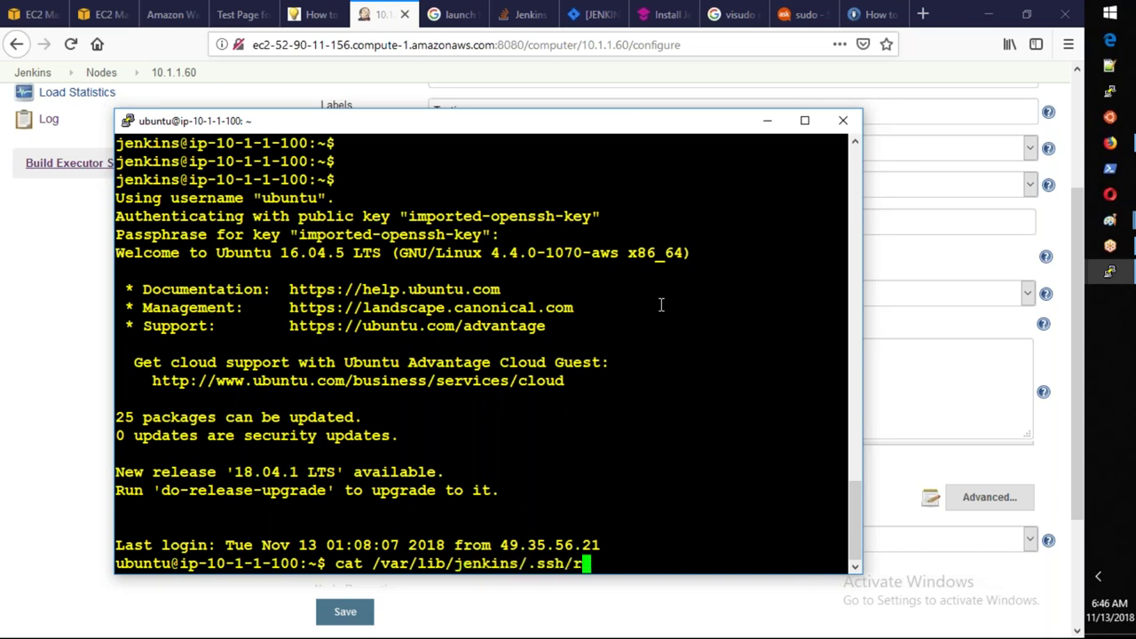
{"action": "type", "text": "id"}
{"action": "key", "text": "BackSpace"}
{"action": "key", "text": "BackSpace"}
{"action": "key", "text": "Left"}
{"action": "key", "text": "Left"}
{"action": "key", "text": "Left"}
{"action": "key", "text": "Left"}
{"action": "key", "text": "Left"}
{"action": "key", "text": "Left"}
{"action": "key", "text": "Left"}
{"action": "key", "text": "Left"}
{"action": "key", "text": "Left"}
{"action": "key", "text": "Left"}
{"action": "key", "text": "Left"}
{"action": "key", "text": "Left"}
{"action": "key", "text": "Left"}
{"action": "key", "text": "Left"}
{"action": "key", "text": "Left"}
{"action": "key", "text": "Left"}
{"action": "key", "text": "Left"}
{"action": "key", "text": "Left"}
{"action": "key", "text": "Left"}
{"action": "key", "text": "Left"}
{"action": "key", "text": "Delete"}
{"action": "key", "text": "BackSpace"}
{"action": "key", "text": "BackSpace"}
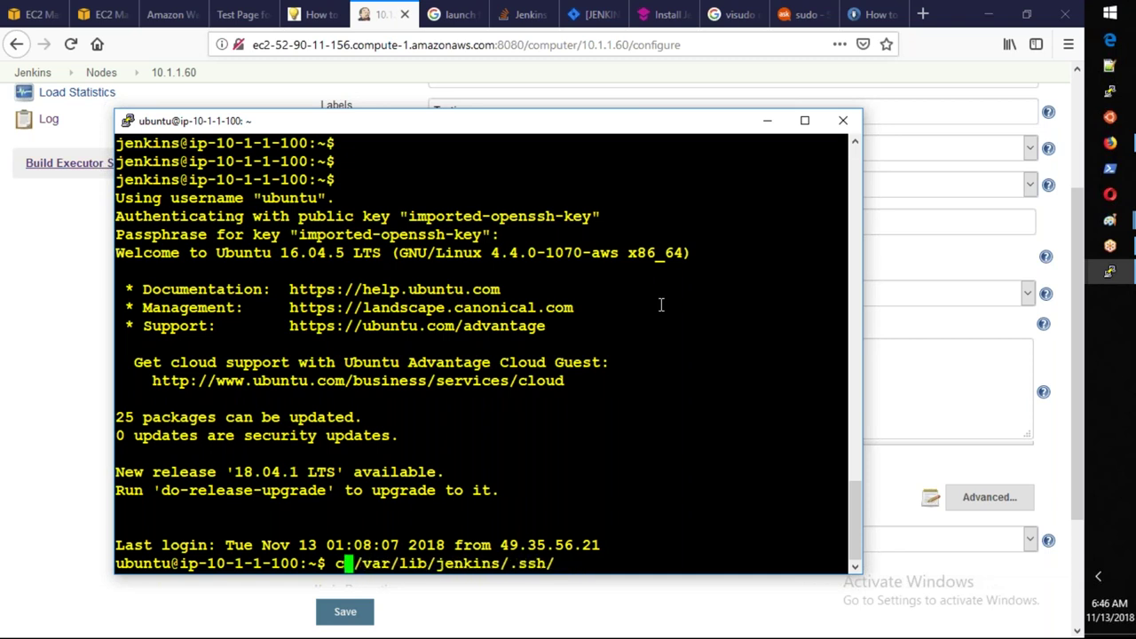
{"action": "type", "text": "l"}
{"action": "key", "text": "Return"}
Correct the command to ls and rerun it with sudo to reveal id_rsa.
{"action": "key", "text": "Up"}
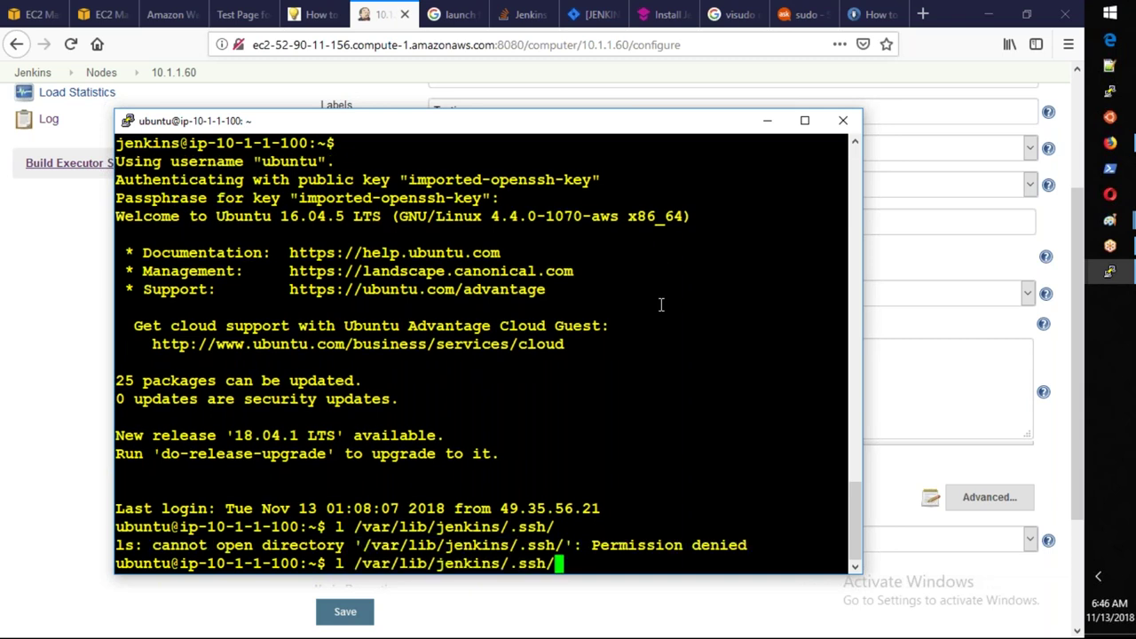
{"action": "key", "text": "Left"}
{"action": "key", "text": "Left"}
{"action": "key", "text": "Left"}
{"action": "key", "text": "Left"}
{"action": "key", "text": "Left"}
{"action": "key", "text": "Left"}
{"action": "key", "text": "Left"}
{"action": "key", "text": "Left"}
{"action": "key", "text": "Left"}
{"action": "key", "text": "Left"}
{"action": "key", "text": "Left"}
{"action": "key", "text": "Left"}
{"action": "key", "text": "Left"}
{"action": "key", "text": "Left"}
{"action": "key", "text": "Left"}
{"action": "key", "text": "Left"}
{"action": "key", "text": "Left"}
{"action": "key", "text": "Left"}
{"action": "key", "text": "Left"}
{"action": "key", "text": "Left"}
{"action": "key", "text": "Left"}
{"action": "key", "text": "Left"}
{"action": "key", "text": "Left"}
{"action": "type", "text": "s"}
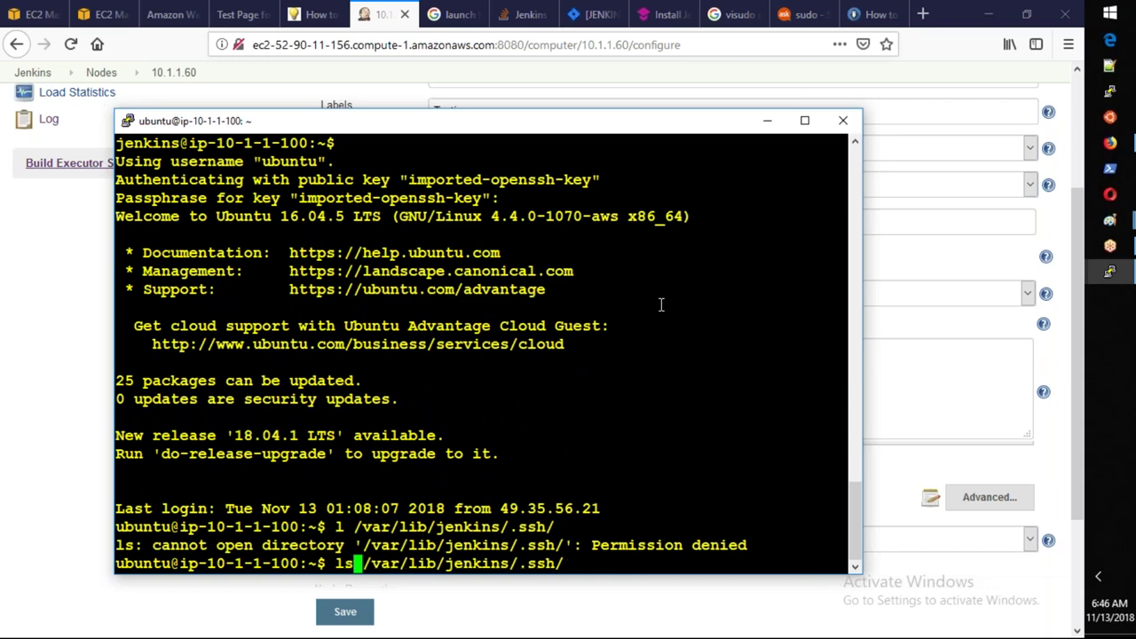
{"action": "key", "text": "Return"}
{"action": "key", "text": "Up"}
{"action": "key", "text": "Left"}
{"action": "key", "text": "Left"}
{"action": "key", "text": "Left"}
{"action": "key", "text": "Left"}
{"action": "key", "text": "Left"}
{"action": "key", "text": "Left"}
{"action": "key", "text": "Left"}
{"action": "key", "text": "Left"}
{"action": "key", "text": "Left"}
{"action": "key", "text": "Left"}
{"action": "key", "text": "Left"}
{"action": "key", "text": "Left"}
{"action": "key", "text": "Left"}
{"action": "key", "text": "Left"}
{"action": "key", "text": "Left"}
{"action": "key", "text": "Left"}
{"action": "key", "text": "Left"}
{"action": "key", "text": "Left"}
{"action": "key", "text": "Left"}
{"action": "key", "text": "Left"}
{"action": "key", "text": "Left"}
{"action": "key", "text": "Left"}
{"action": "key", "text": "Left"}
{"action": "key", "text": "Left"}
{"action": "type", "text": "sudo"}
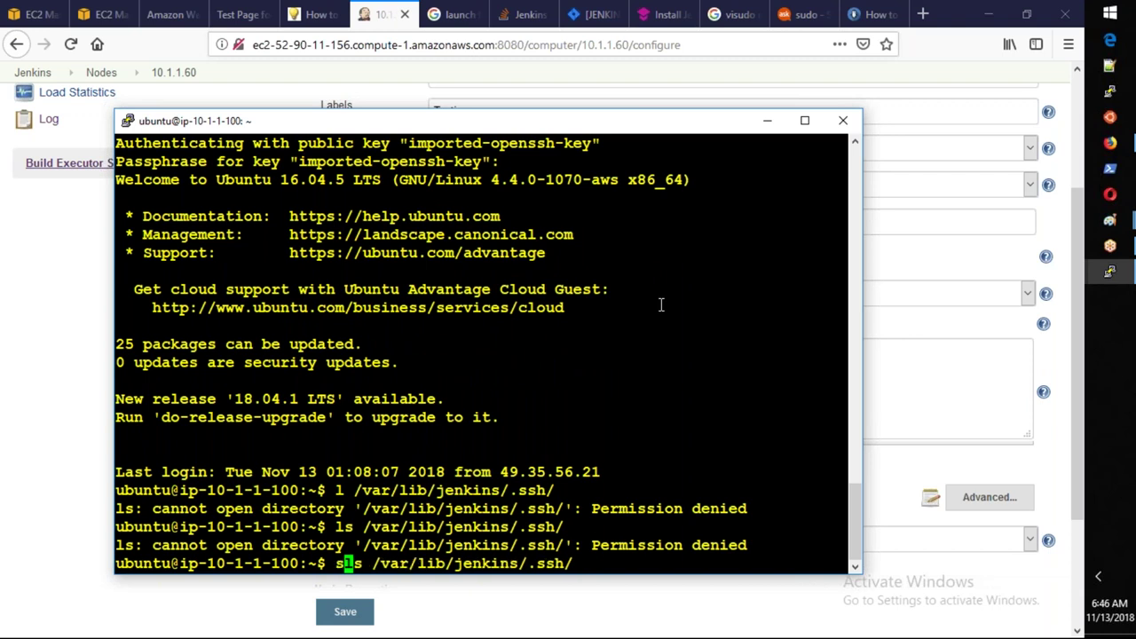
{"action": "key", "text": "Return"}
{"action": "key", "text": "Up"}
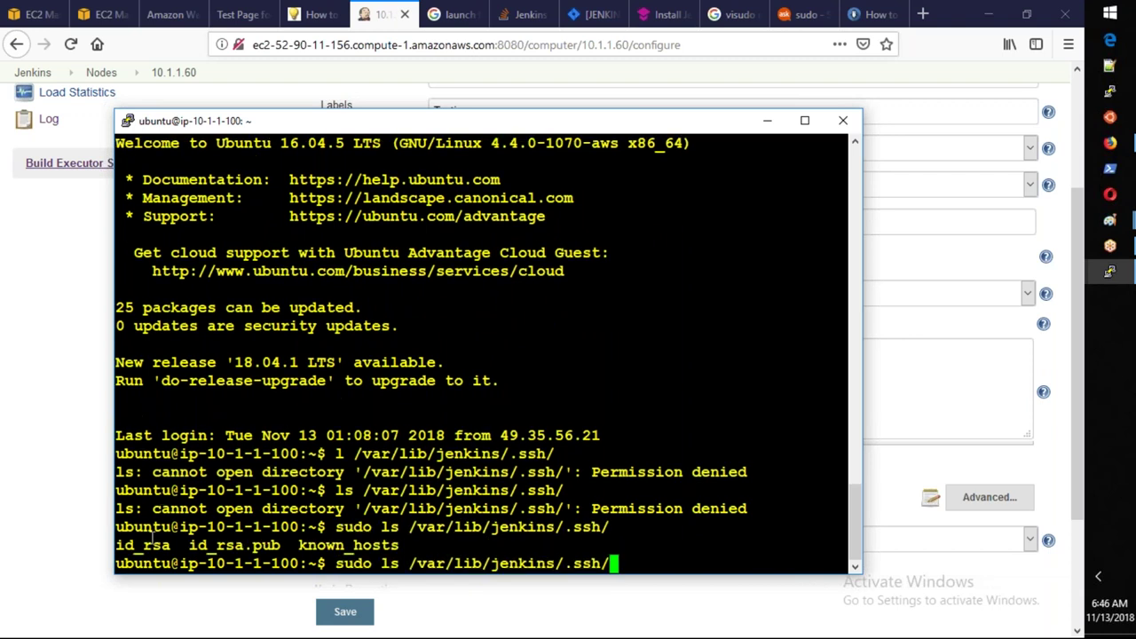
Print /var/lib/jenkins/.ssh/id_rsa with sudo cat and select the whole private key.
{"action": "double_click", "coordinate": [145, 545]}
{"action": "right_click", "coordinate": [145, 547]}
{"action": "key", "text": "Left"}
{"action": "key", "text": "Left"}
{"action": "key", "text": "Left"}
{"action": "key", "text": "Left"}
{"action": "key", "text": "Left"}
{"action": "key", "text": "Left"}
{"action": "key", "text": "Left"}
{"action": "key", "text": "Left"}
{"action": "key", "text": "Left"}
{"action": "key", "text": "Left"}
{"action": "key", "text": "Left"}
{"action": "key", "text": "Left"}
{"action": "key", "text": "Left"}
{"action": "key", "text": "Left"}
{"action": "key", "text": "Left"}
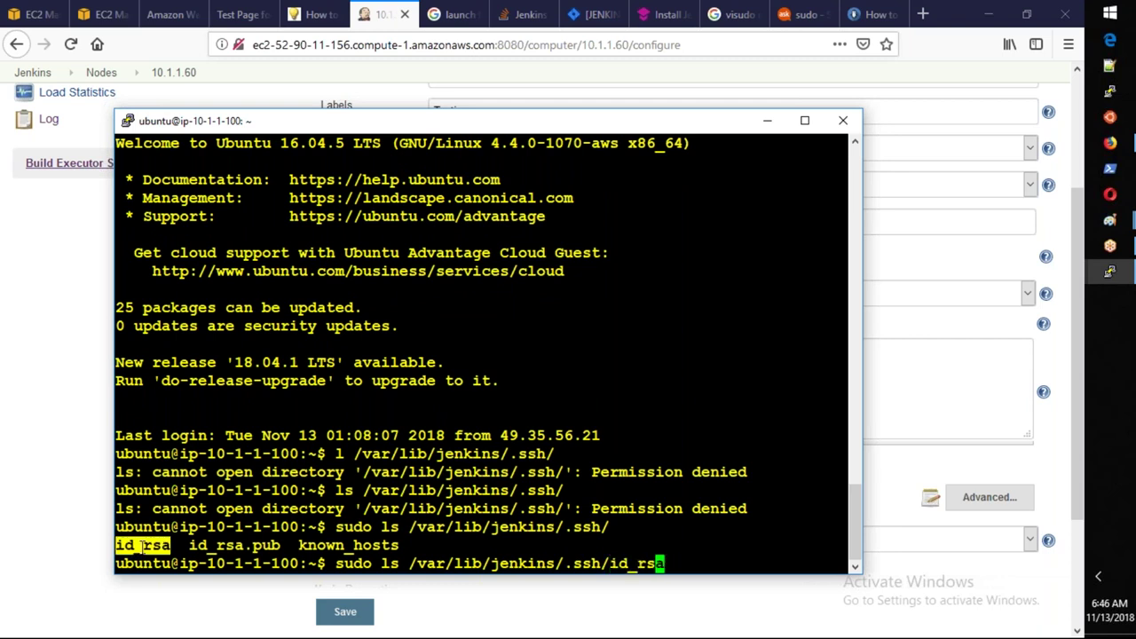
{"action": "key", "text": "Left"}
{"action": "key", "text": "Left"}
{"action": "key", "text": "Left"}
{"action": "key", "text": "Left"}
{"action": "key", "text": "Left"}
{"action": "key", "text": "Left"}
{"action": "key", "text": "Left"}
{"action": "key", "text": "Left"}
{"action": "key", "text": "Left"}
{"action": "key", "text": "Left"}
{"action": "key", "text": "Left"}
{"action": "key", "text": "Left"}
{"action": "key", "text": "Left"}
{"action": "key", "text": "Left"}
{"action": "key", "text": "Left"}
{"action": "key", "text": "Left"}
{"action": "key", "text": "Left"}
{"action": "key", "text": "Right"}
{"action": "key", "text": "Right"}
{"action": "key", "text": "Right"}
{"action": "key", "text": "BackSpace"}
{"action": "key", "text": "BackSpace"}
{"action": "type", "text": "cat"}
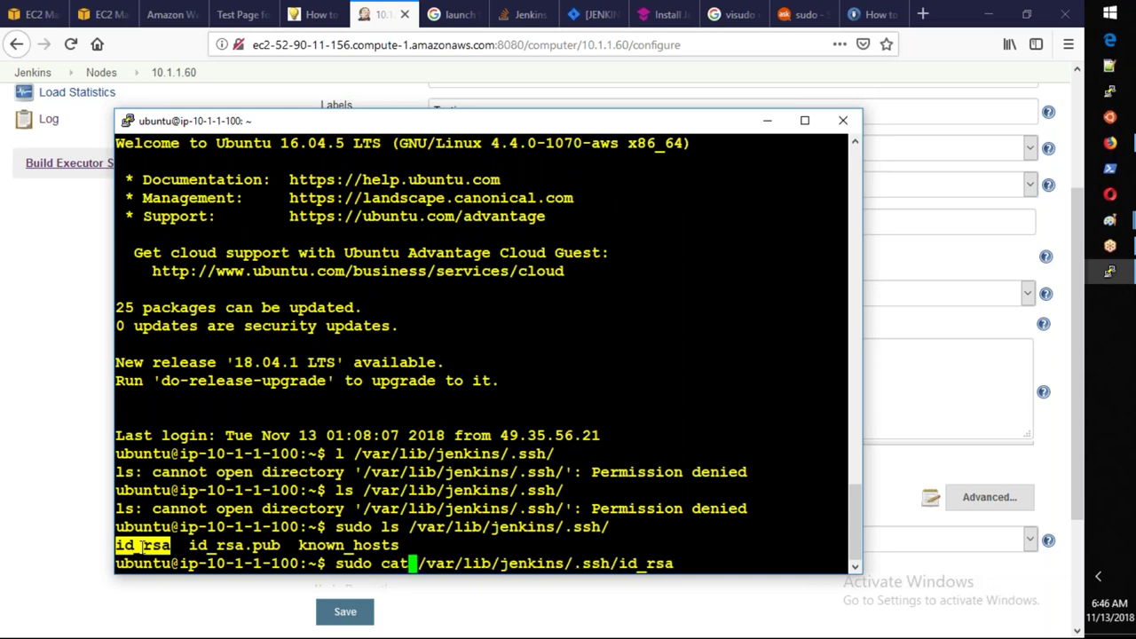
{"action": "key", "text": "Return"}
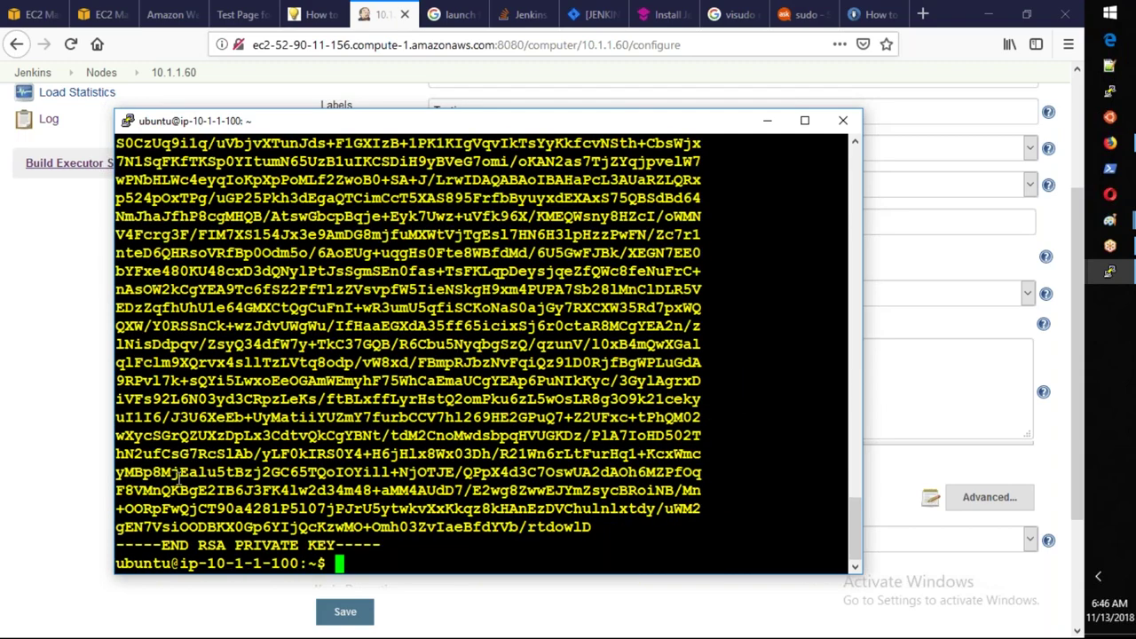
{"action": "scroll", "coordinate": [178, 476], "scroll_direction": "up", "scroll_amount": 4}
{"action": "left_click_drag", "start_coordinate": [116, 289], "coordinate": [417, 568]}
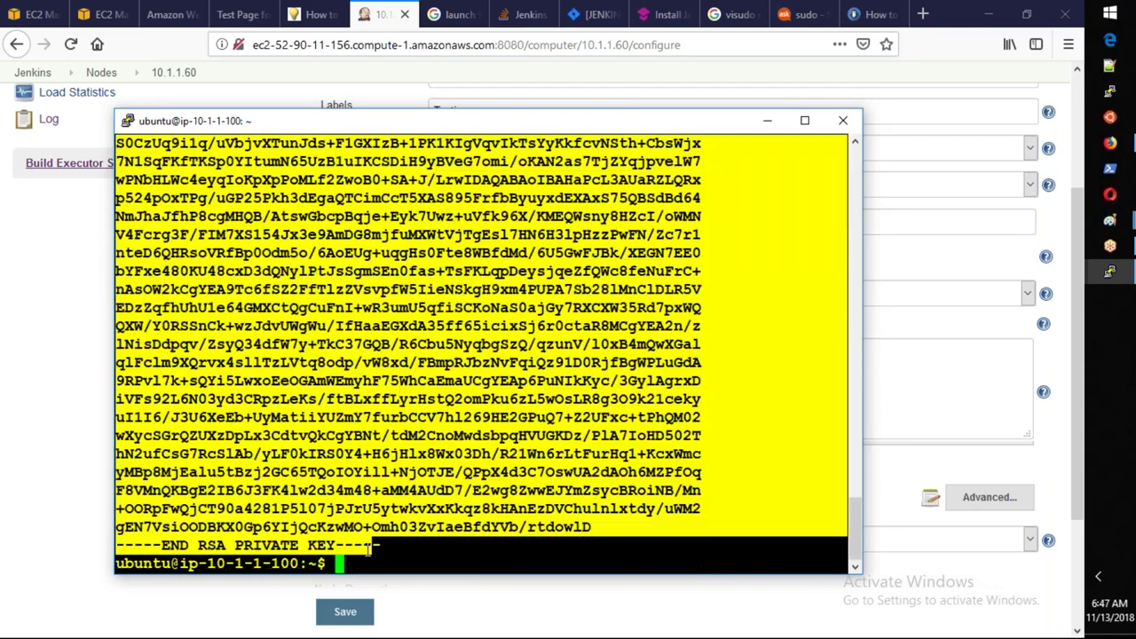
{"action": "key", "text": "alt+Tab"}
Paste the private key into the agent's SSH Key box and save; Jenkins rejects it.
{"action": "left_click", "coordinate": [649, 351]}
{"action": "key", "text": "ctrl+v"}
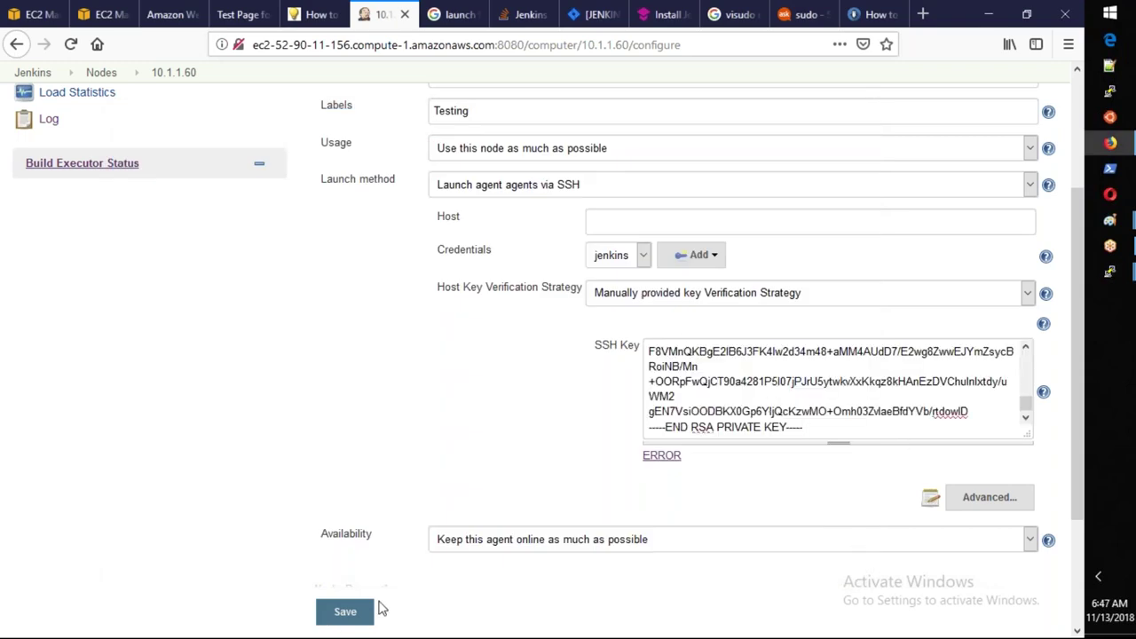
{"action": "left_click", "coordinate": [346, 613]}
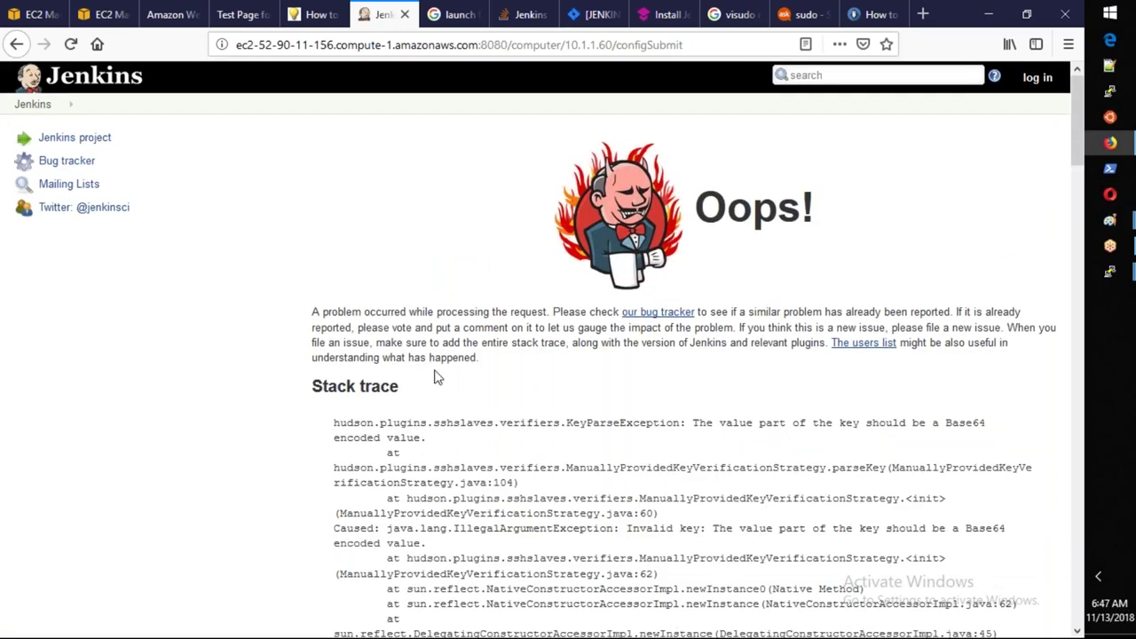
{"action": "scroll", "coordinate": [435, 377], "scroll_direction": "down", "scroll_amount": 3}
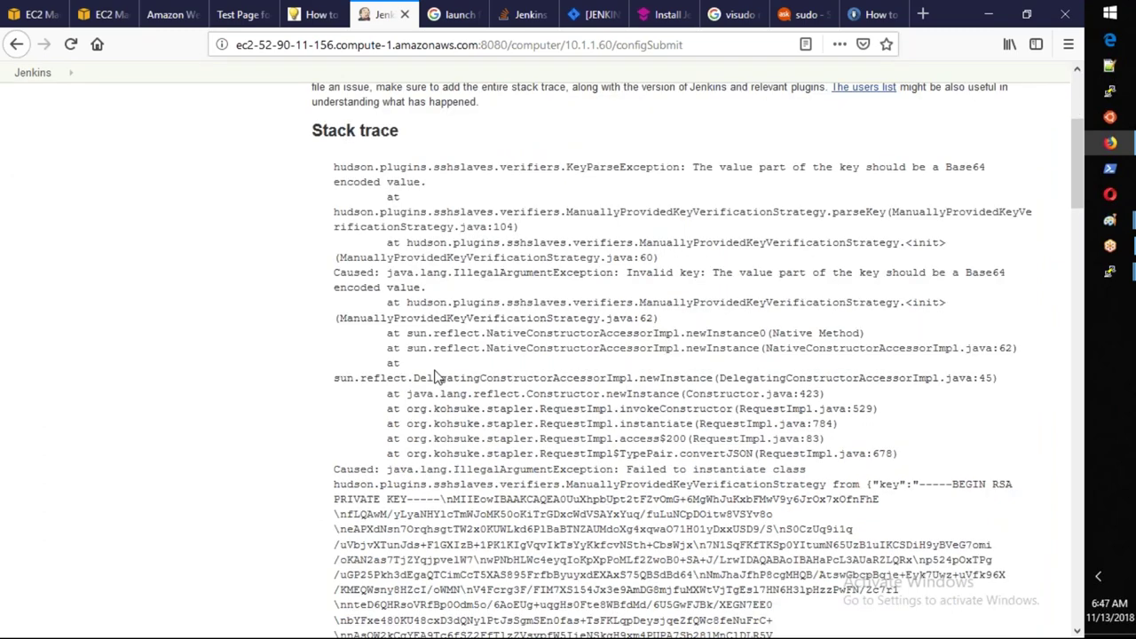
{"action": "scroll", "coordinate": [435, 377], "scroll_direction": "down", "scroll_amount": 3}
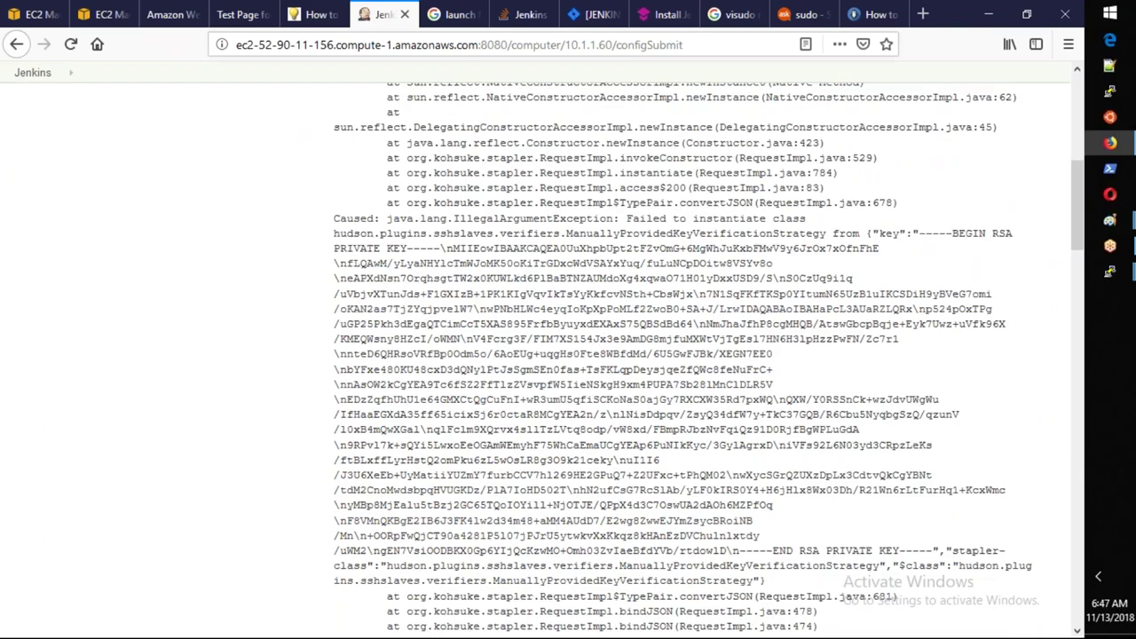
{"action": "scroll", "coordinate": [35, 107], "scroll_direction": "up", "scroll_amount": 6}
Go to Manage Jenkins > Manage Nodes > 10.1.1.60 and launch the agent.
{"action": "left_click", "coordinate": [33, 106]}
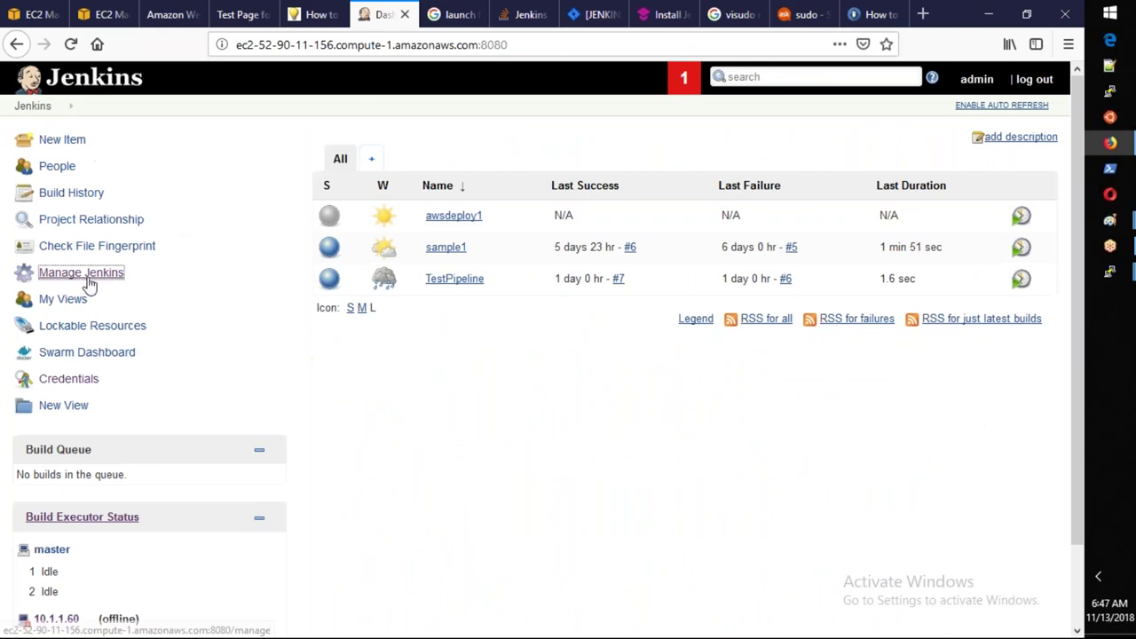
{"action": "left_click", "coordinate": [89, 282]}
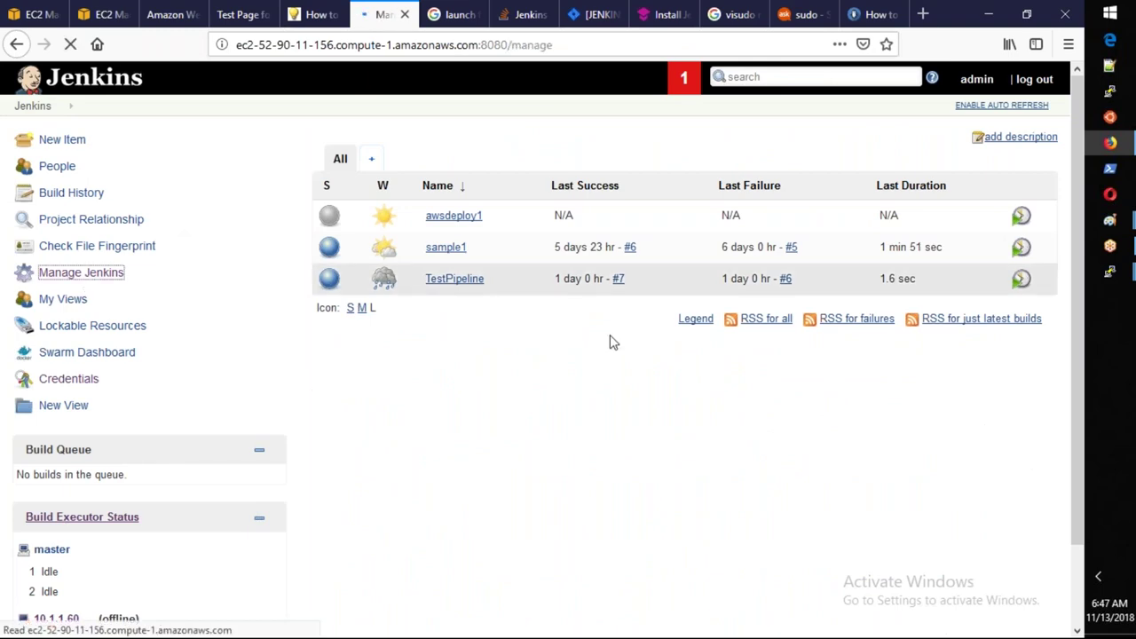
{"action": "scroll", "coordinate": [610, 342], "scroll_direction": "down", "scroll_amount": 3}
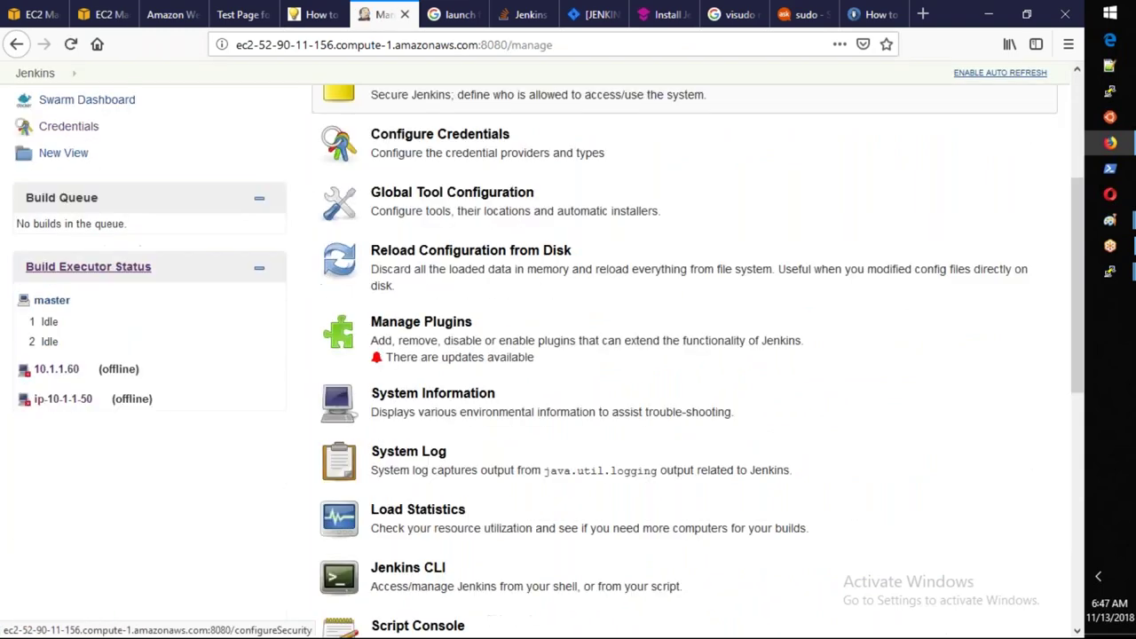
{"action": "scroll", "coordinate": [508, 429], "scroll_direction": "down", "scroll_amount": 3}
{"action": "left_click", "coordinate": [508, 429]}
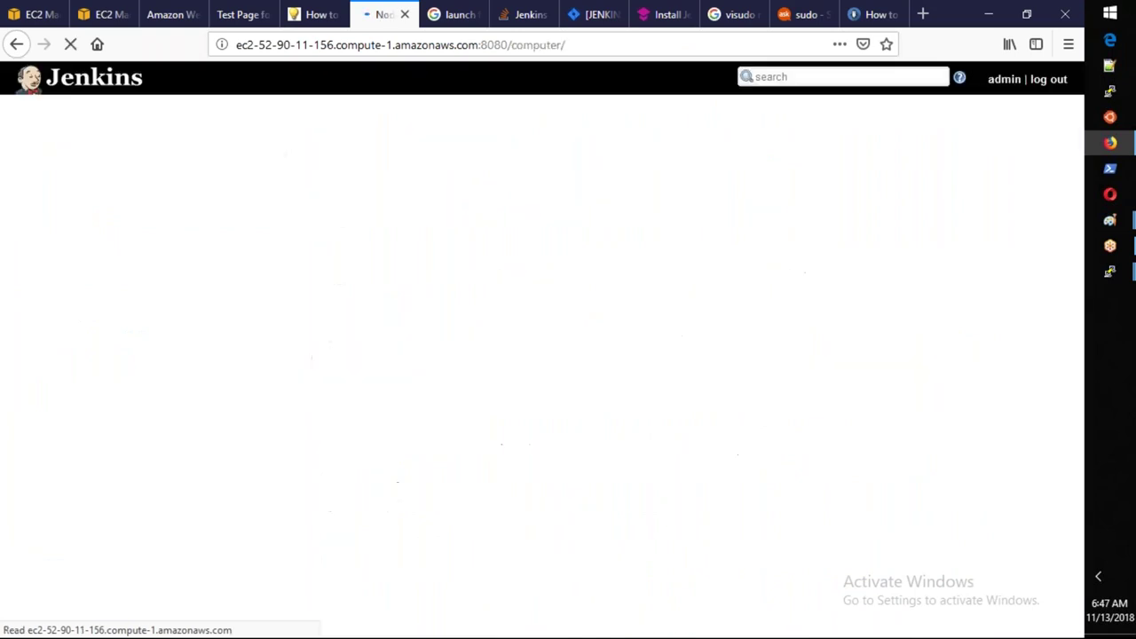
{"action": "left_click", "coordinate": [380, 174]}
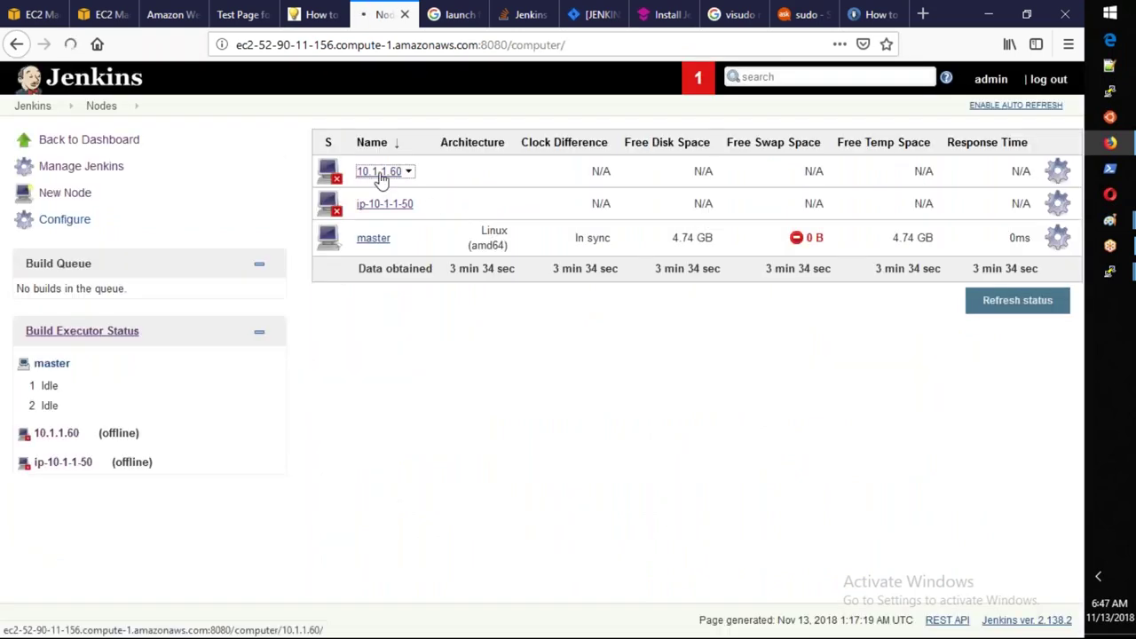
{"action": "left_click", "coordinate": [381, 236]}
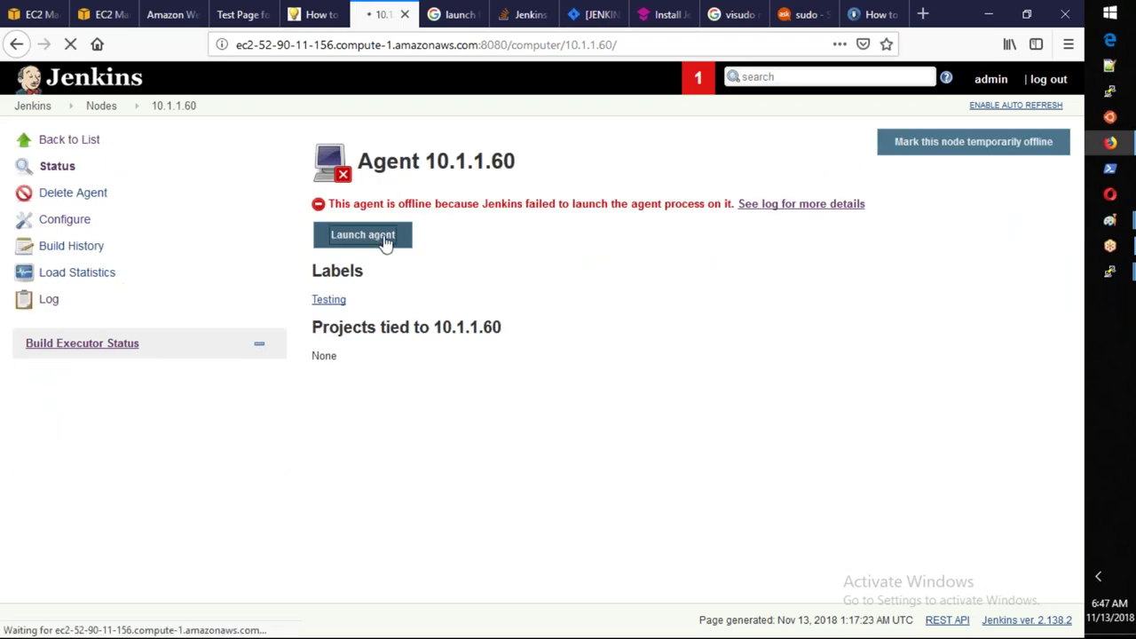
Open agent 10.1.1.60's configuration and rename it ip-10-1-1-60, copied from the terminal prompt.
{"action": "left_click", "coordinate": [98, 110]}
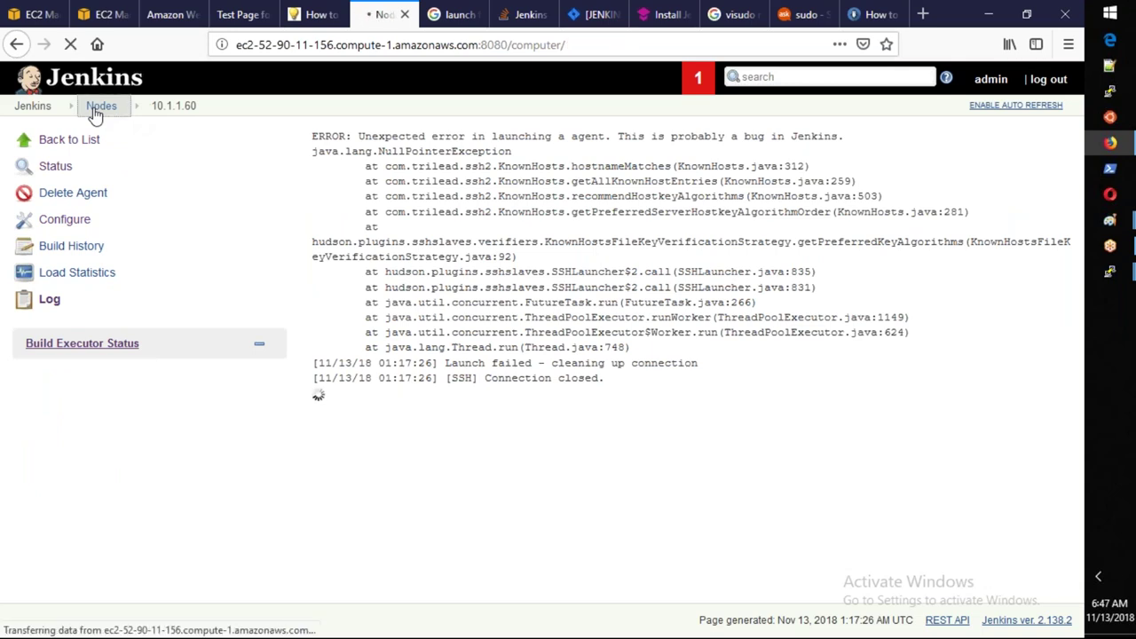
{"action": "left_click", "coordinate": [409, 174]}
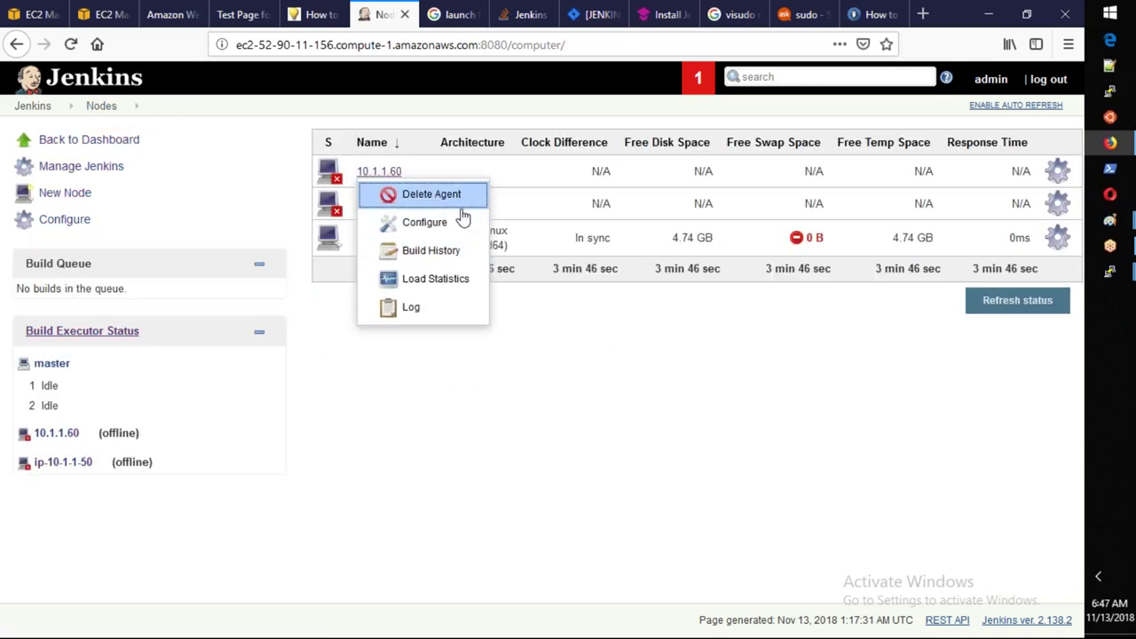
{"action": "left_click", "coordinate": [448, 222]}
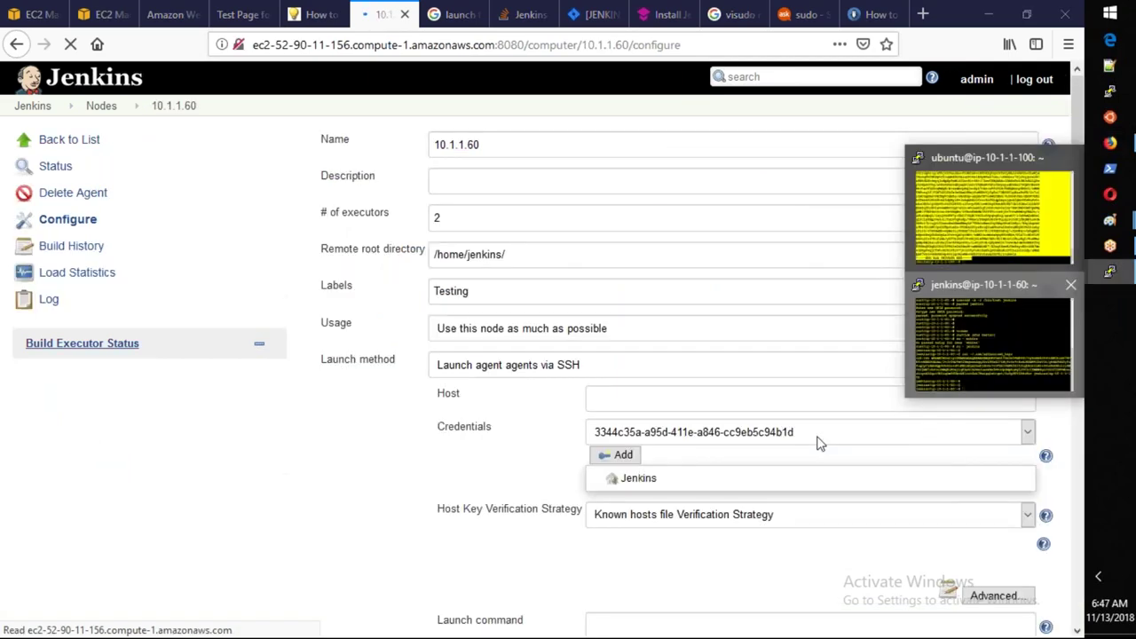
{"action": "left_click", "coordinate": [990, 342]}
{"action": "double_click", "coordinate": [211, 479]}
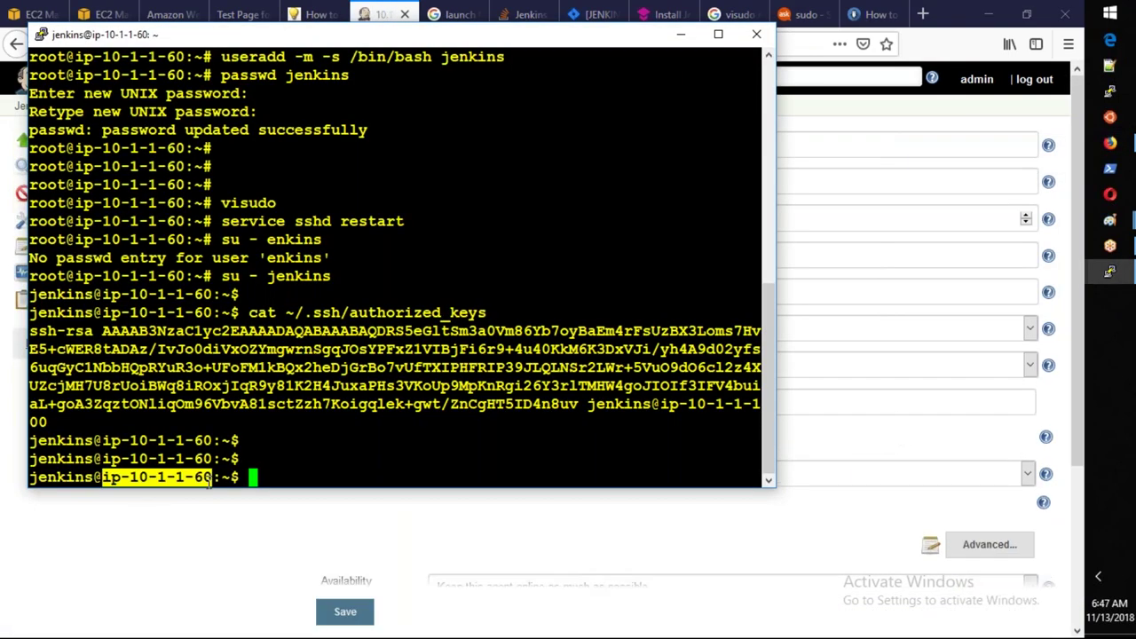
{"action": "key", "text": "alt+Tab"}
{"action": "type", "text": "ip-10-1-1-60"}
{"action": "key", "text": "Tab"}
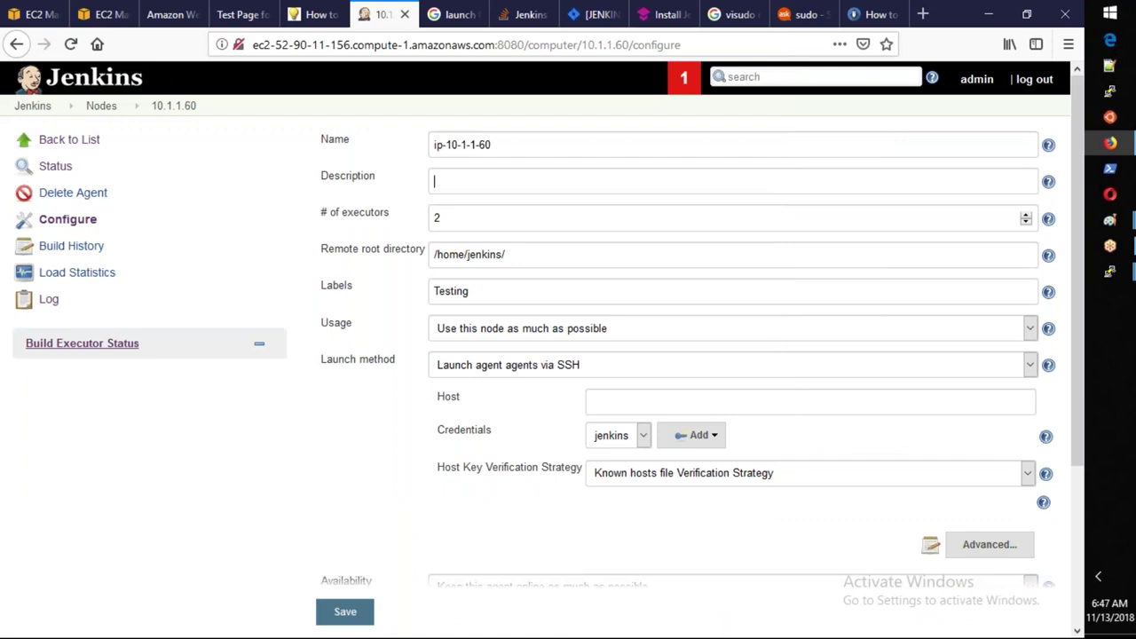
{"action": "key", "text": "Tab"}
{"action": "key", "text": "Tab"}
{"action": "key", "text": "Tab"}
{"action": "key", "text": "Tab"}
{"action": "key", "text": "Tab"}
{"action": "key", "text": "Tab"}
{"action": "key", "text": "Tab"}
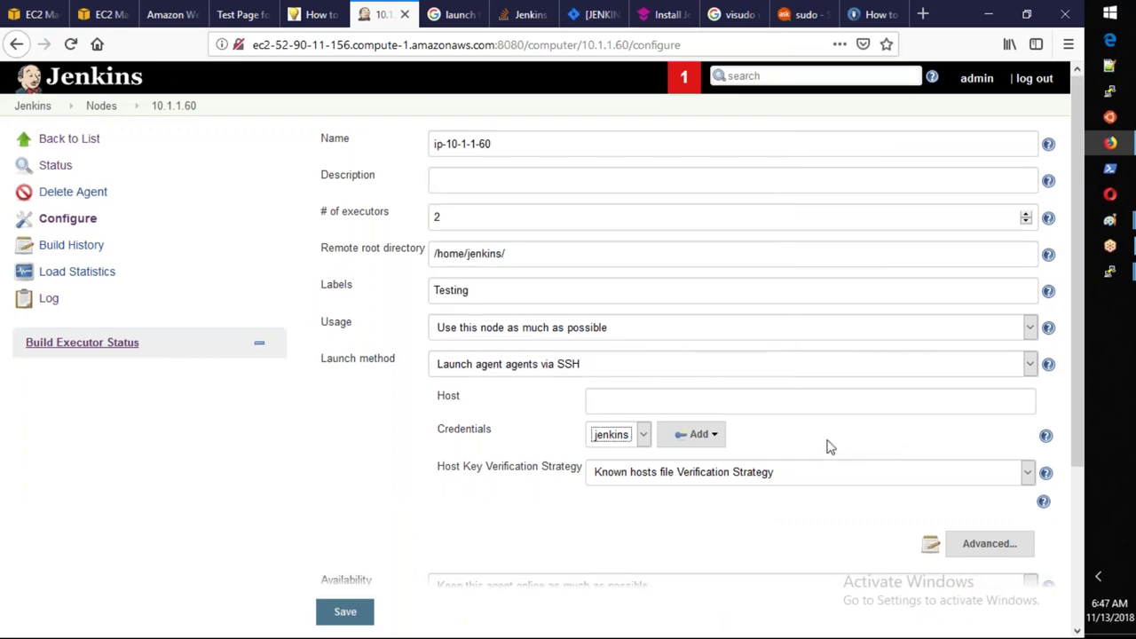
Set Host Key Verification Strategy to Manually provided key Verification Strategy.
{"action": "scroll", "coordinate": [827, 446], "scroll_direction": "down", "scroll_amount": 3}
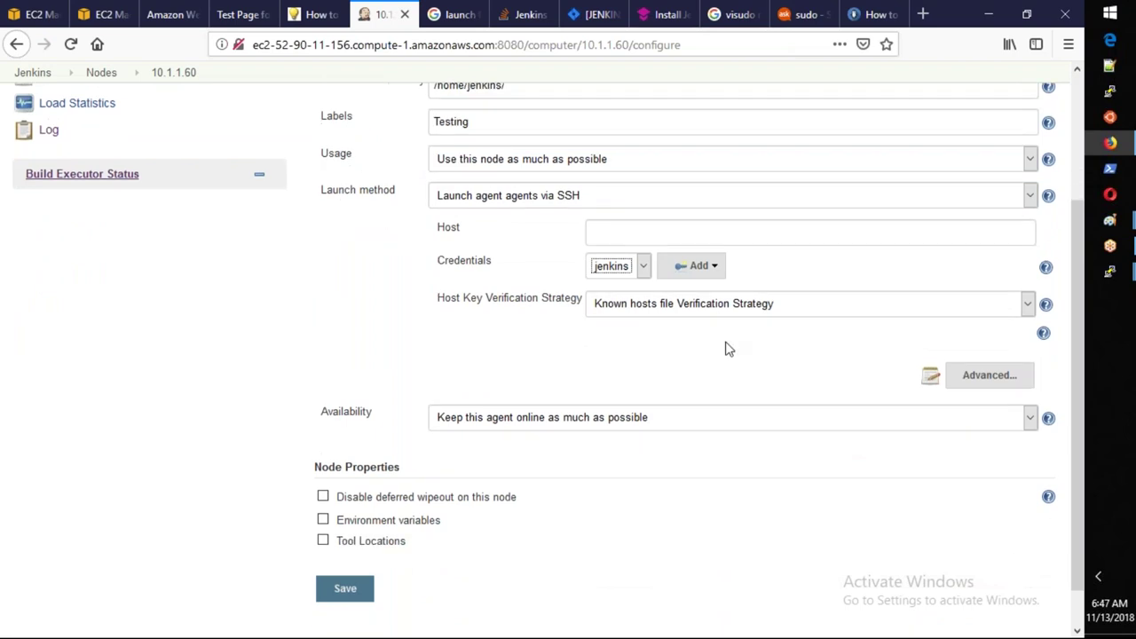
{"action": "scroll", "coordinate": [725, 348], "scroll_direction": "up", "scroll_amount": 3}
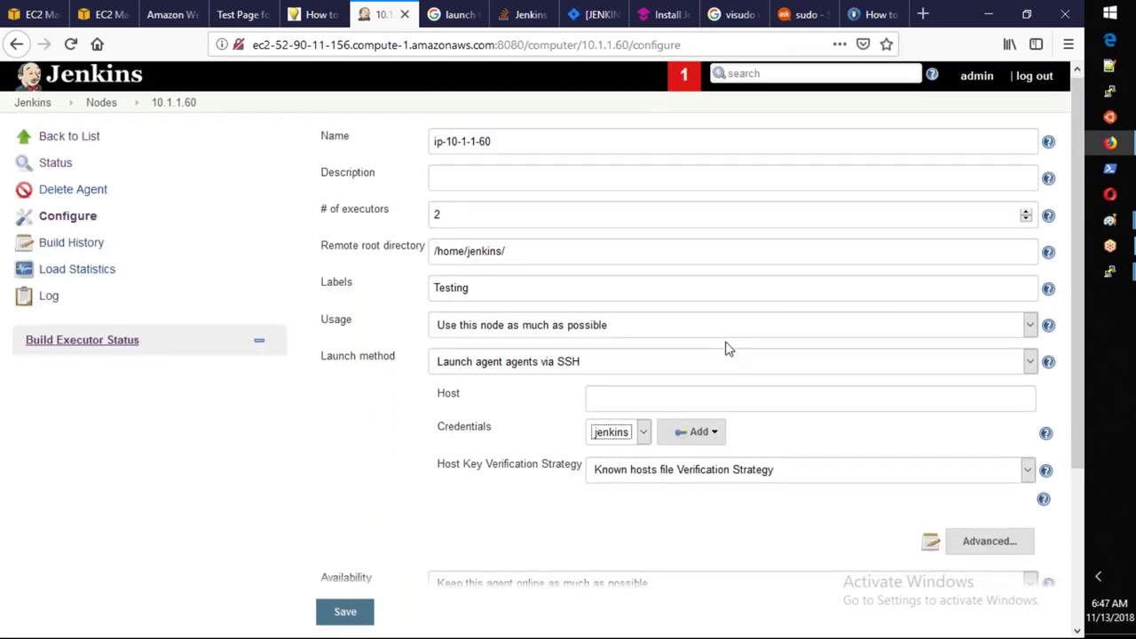
{"action": "scroll", "coordinate": [725, 348], "scroll_direction": "down", "scroll_amount": 4}
{"action": "left_click", "coordinate": [713, 258]}
{"action": "key", "text": "Escape"}
{"action": "key", "text": "Down"}
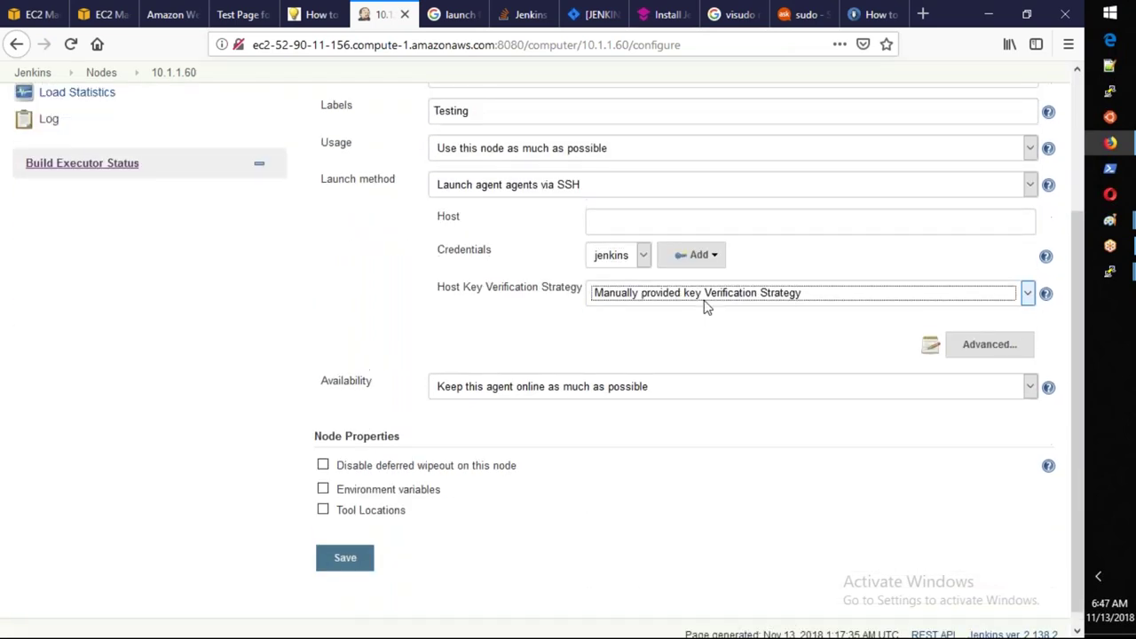
{"action": "key", "text": "alt+Tab"}
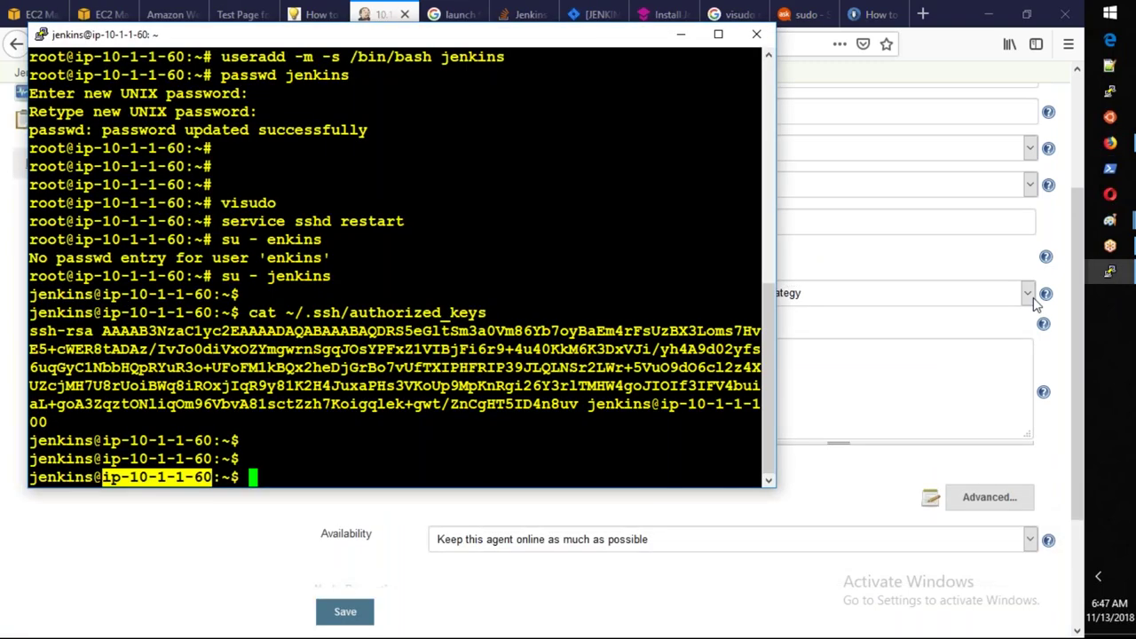
{"action": "left_click", "coordinate": [1112, 277]}
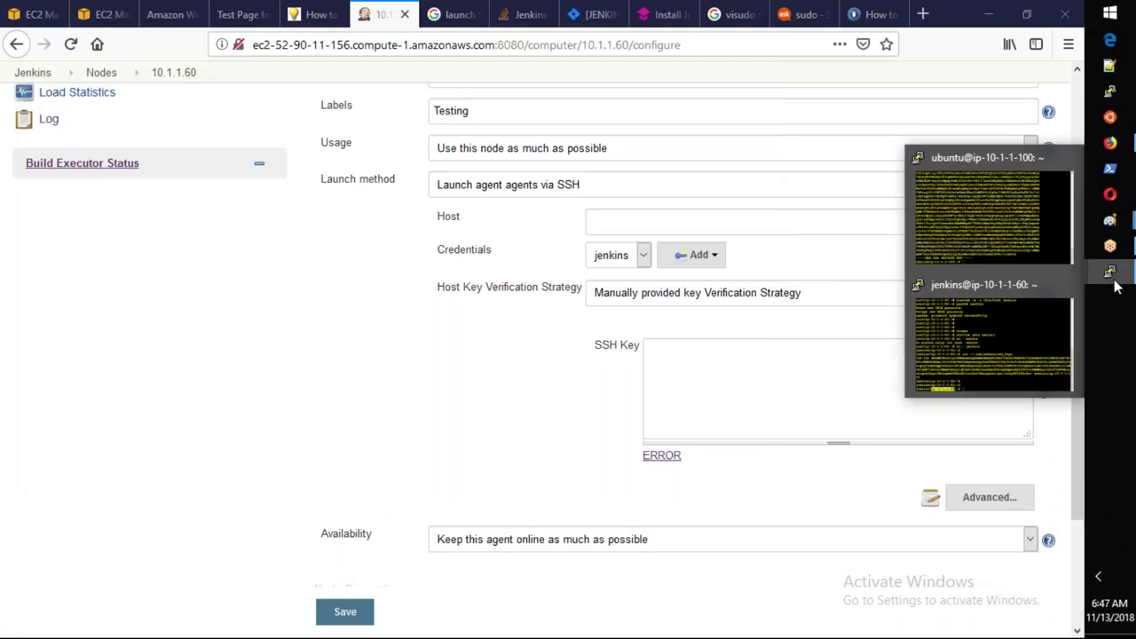
Maximize the PuTTY terminal and select the entire printed private key.
{"action": "left_click", "coordinate": [989, 213]}
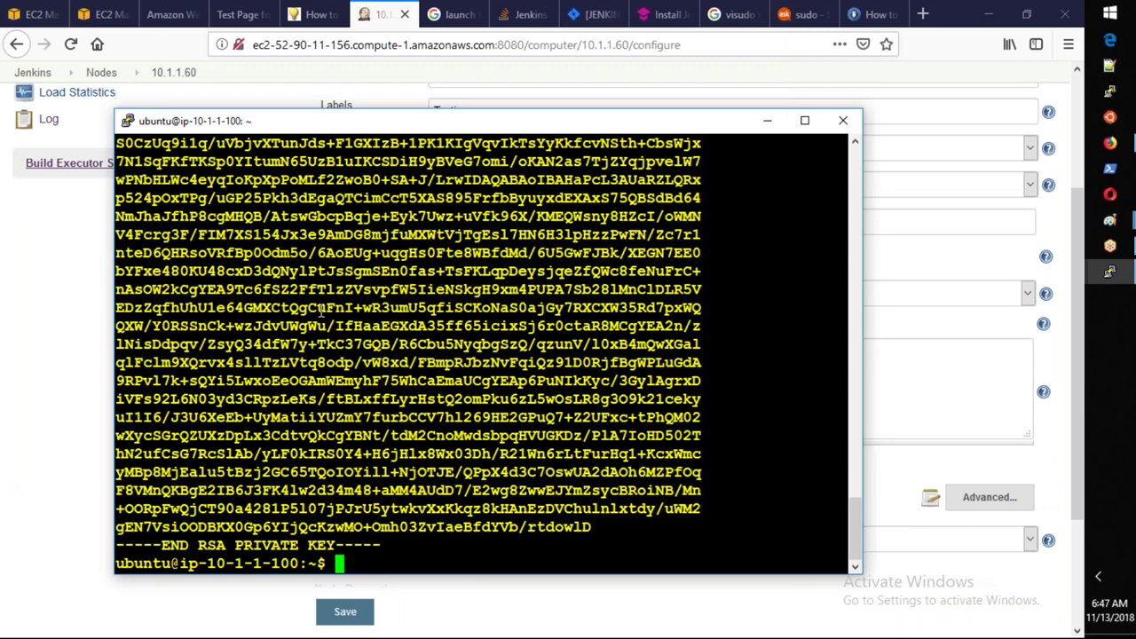
{"action": "scroll", "coordinate": [321, 307], "scroll_direction": "up", "scroll_amount": 8}
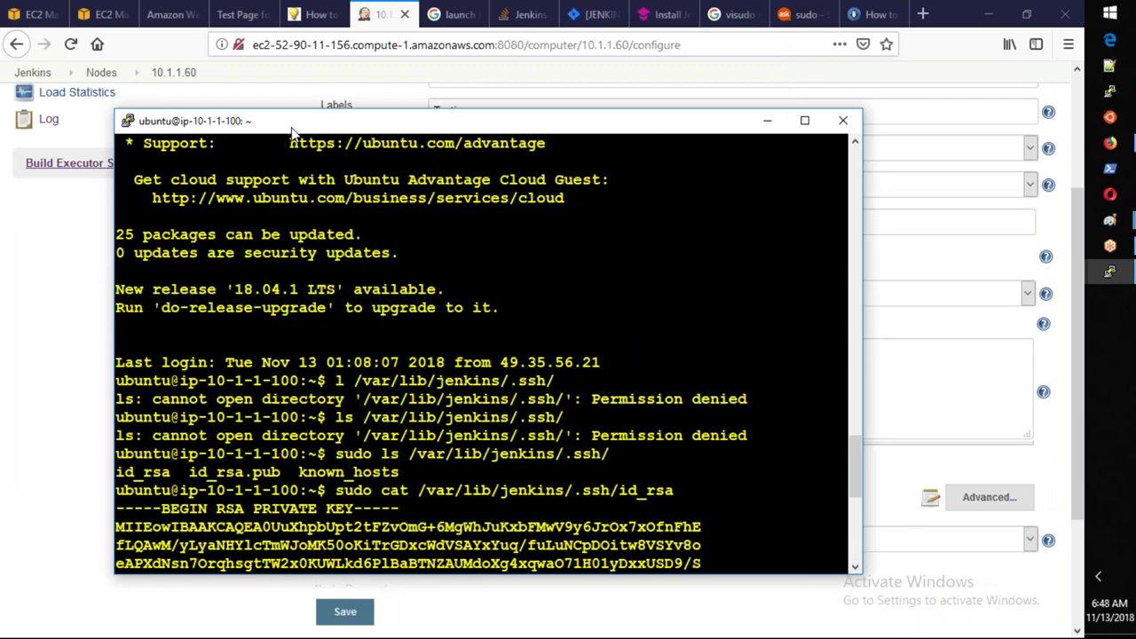
{"action": "double_click", "coordinate": [291, 124]}
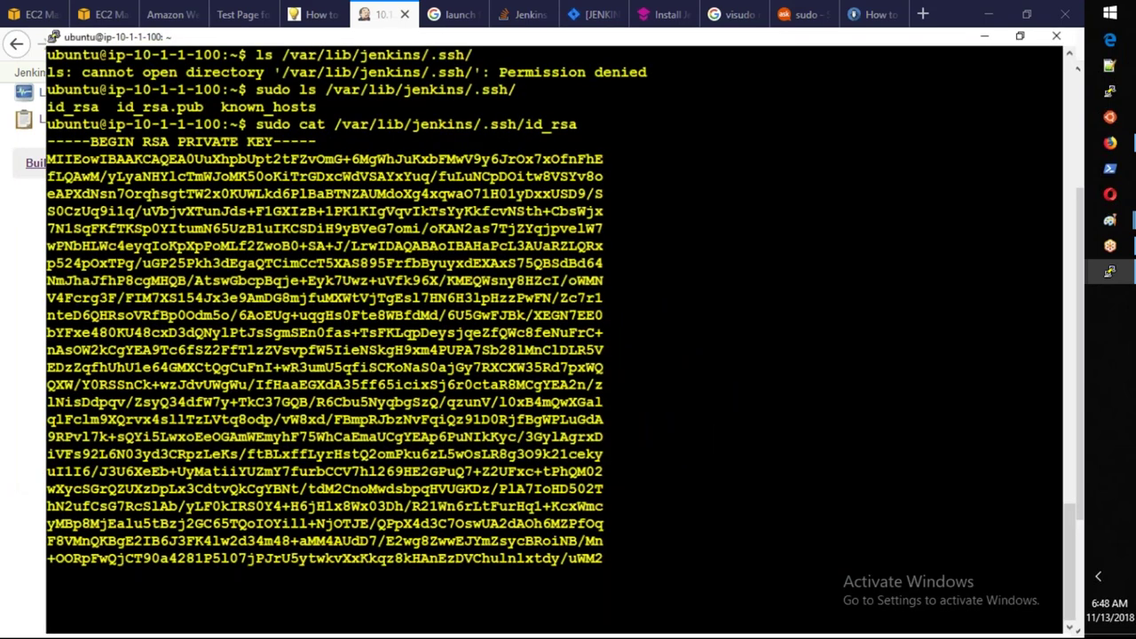
{"action": "left_click_drag", "start_coordinate": [47, 142], "coordinate": [293, 599]}
Paste the key into the SSH Key box and save; Jenkins reports a Base64 error.
{"action": "left_click", "coordinate": [1110, 142]}
{"action": "left_click", "coordinate": [718, 346]}
{"action": "key", "text": "ctrl+v"}
{"action": "left_click", "coordinate": [360, 615]}
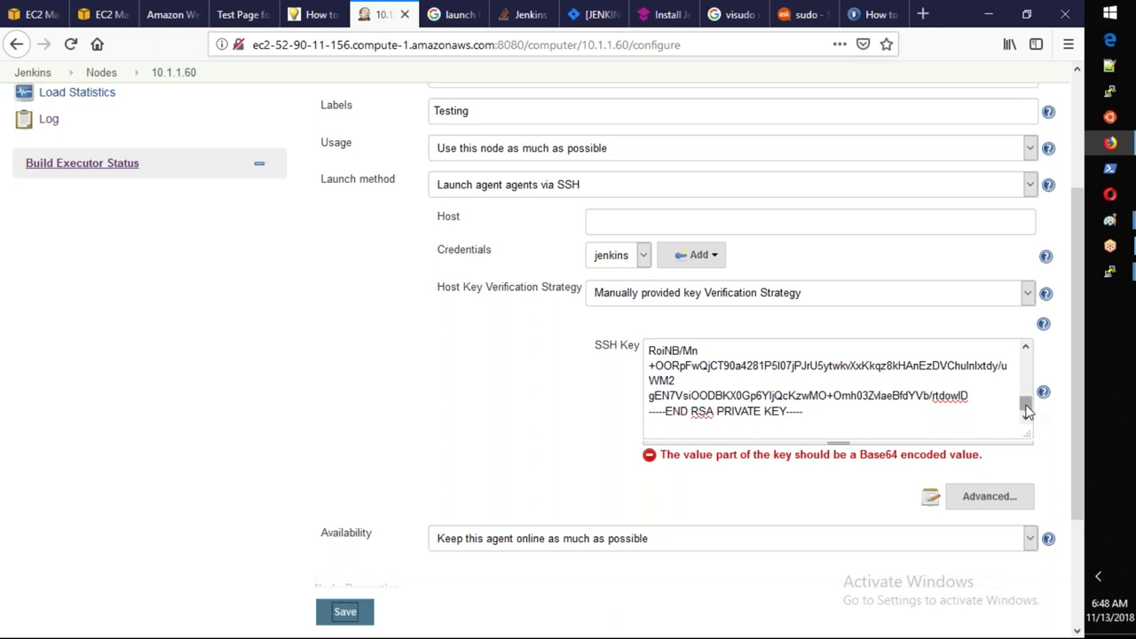
{"action": "left_click_drag", "start_coordinate": [1024, 400], "coordinate": [1022, 332]}
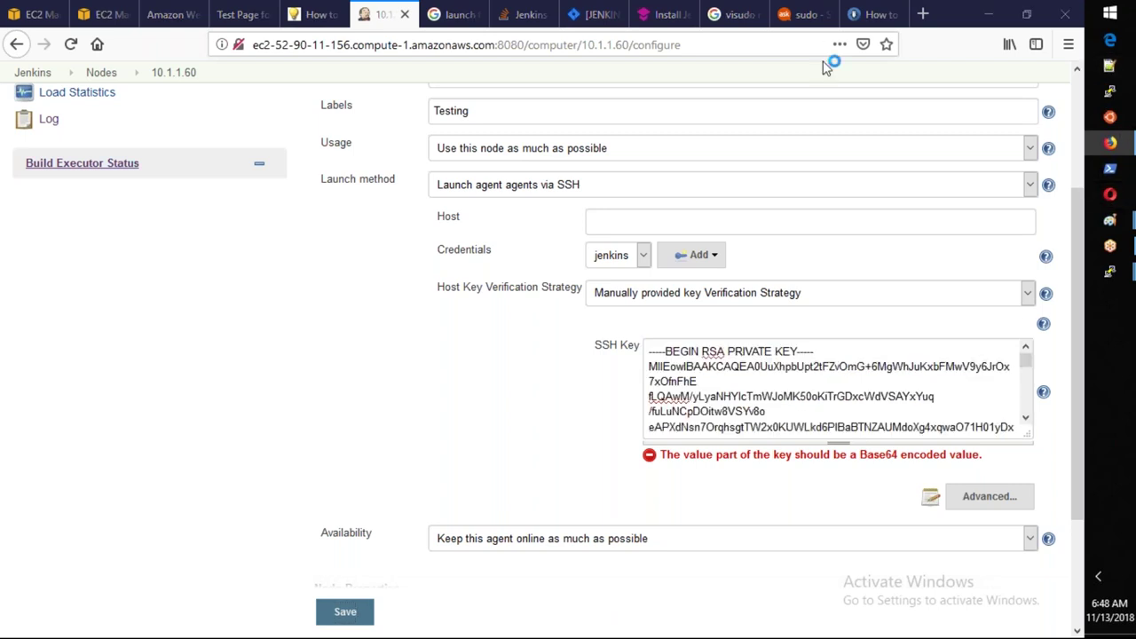
{"action": "left_click", "coordinate": [1109, 65]}
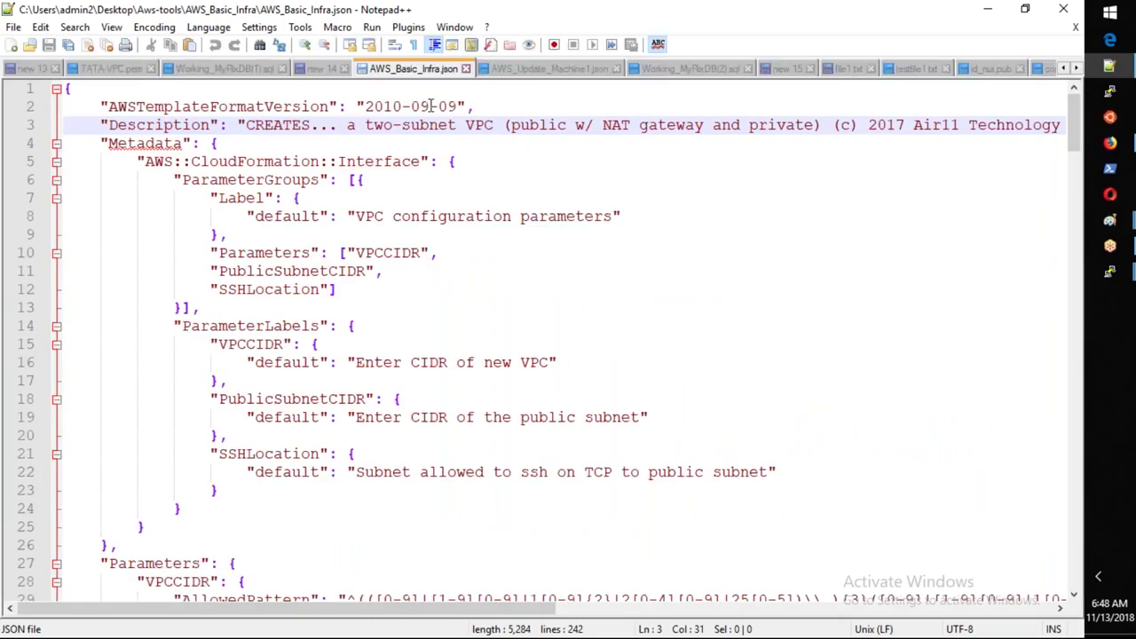
Paste the key into a new Notepad++ tab, copy it all, and paste it into Jenkins' SSH Key box.
{"action": "key", "text": "ctrl+v"}
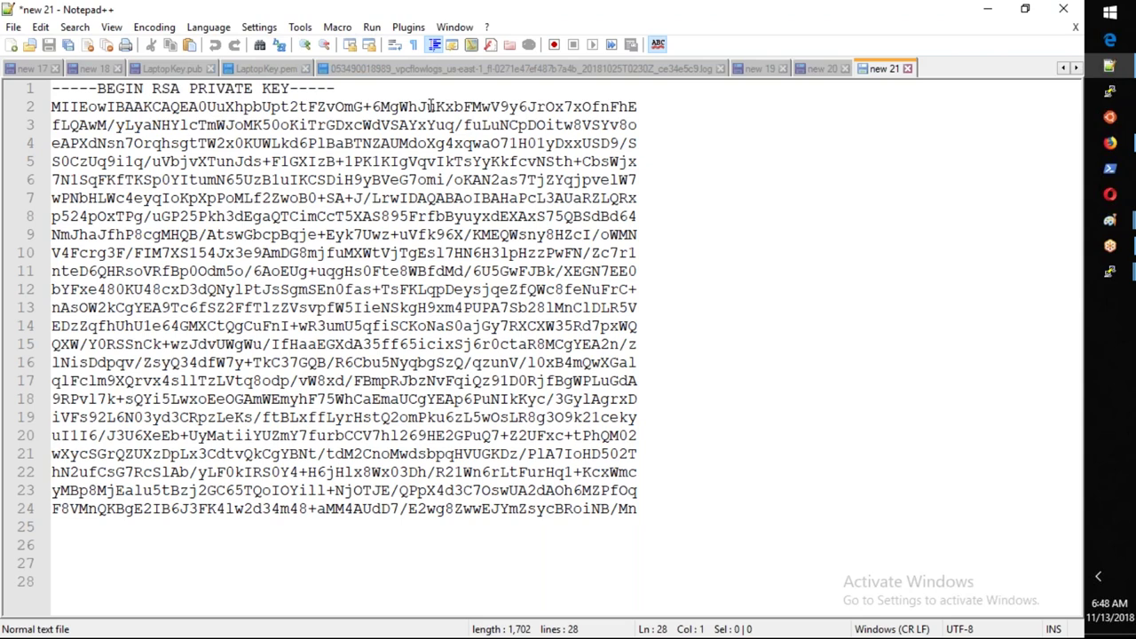
{"action": "key", "text": "ctrl+a"}
{"action": "key", "text": "ctrl+c"}
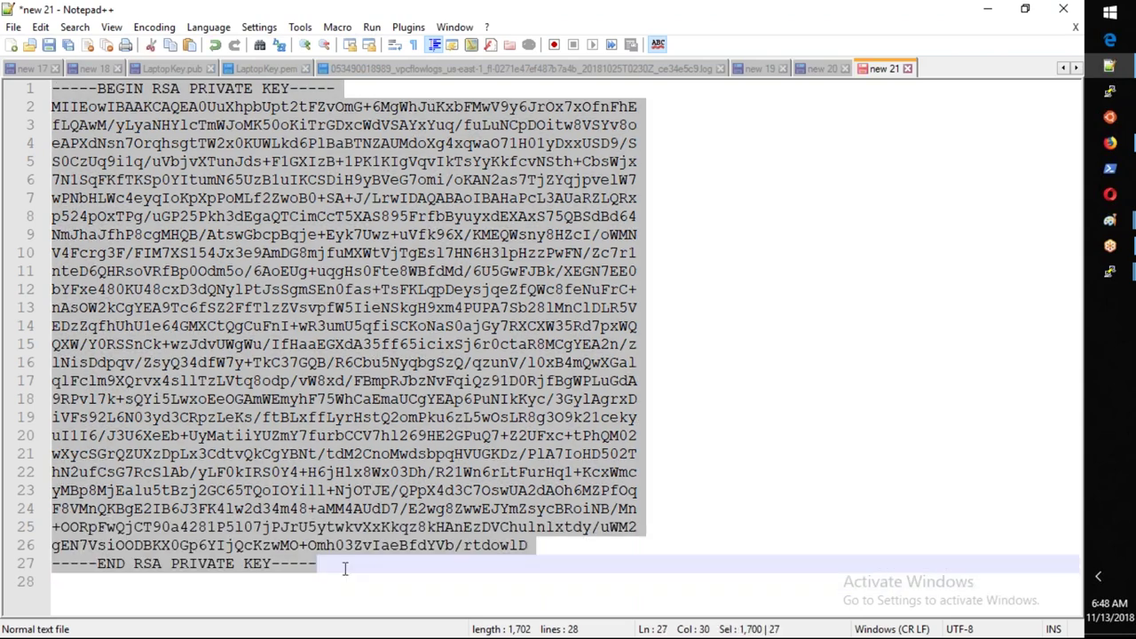
{"action": "key", "text": "alt+Tab"}
{"action": "key", "text": "ctrl+v"}
{"action": "left_click", "coordinate": [768, 536]}
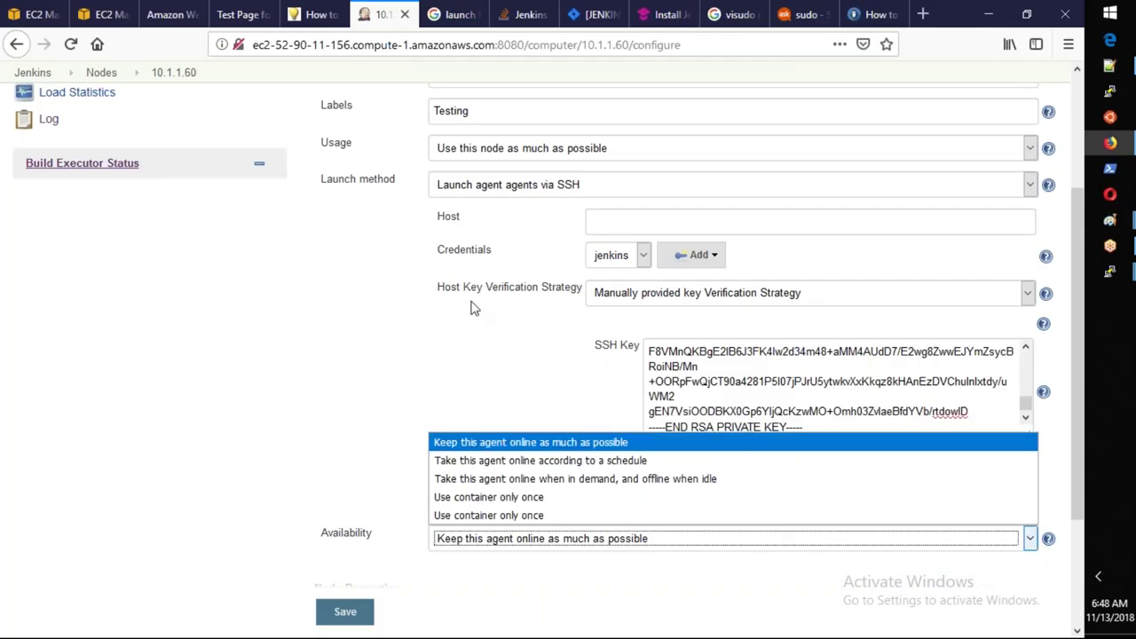
{"action": "left_click", "coordinate": [474, 307]}
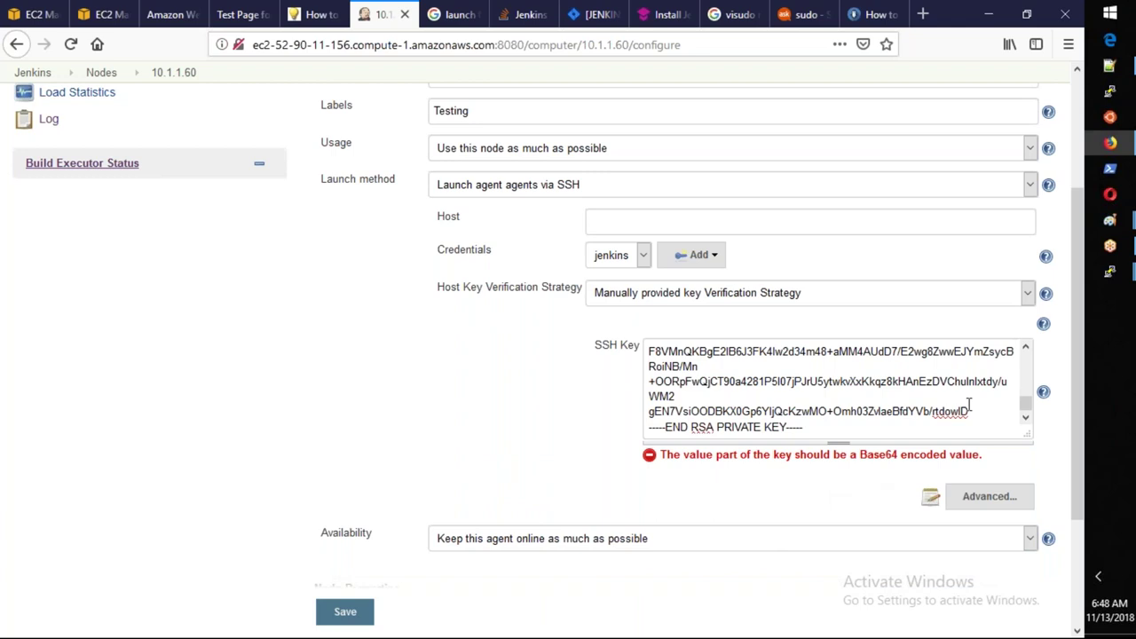
Check the SSH Key help, switch host key verification to Non verifying Verification Strategy, and save.
{"action": "scroll", "coordinate": [1026, 400], "scroll_direction": "up", "scroll_amount": 3}
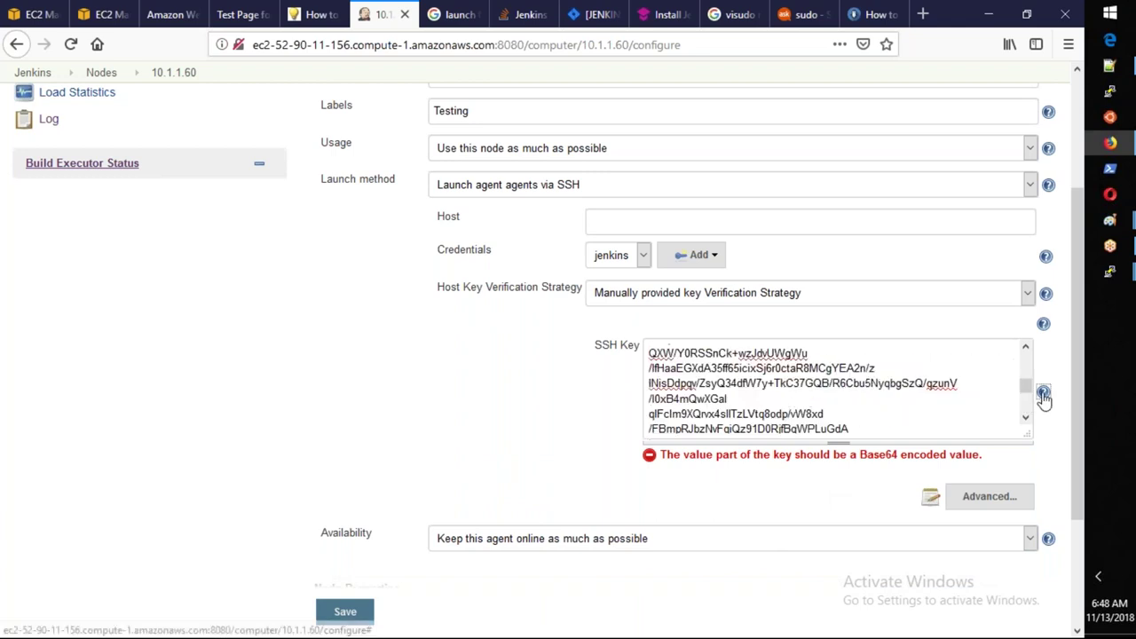
{"action": "left_click", "coordinate": [1043, 393]}
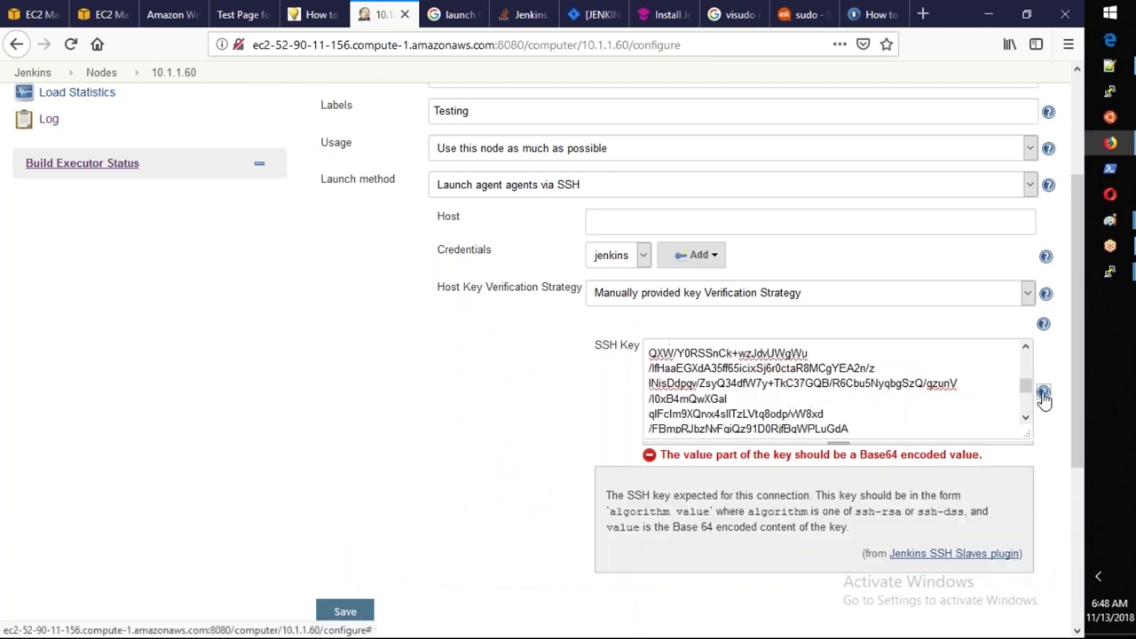
{"action": "left_click", "coordinate": [672, 293]}
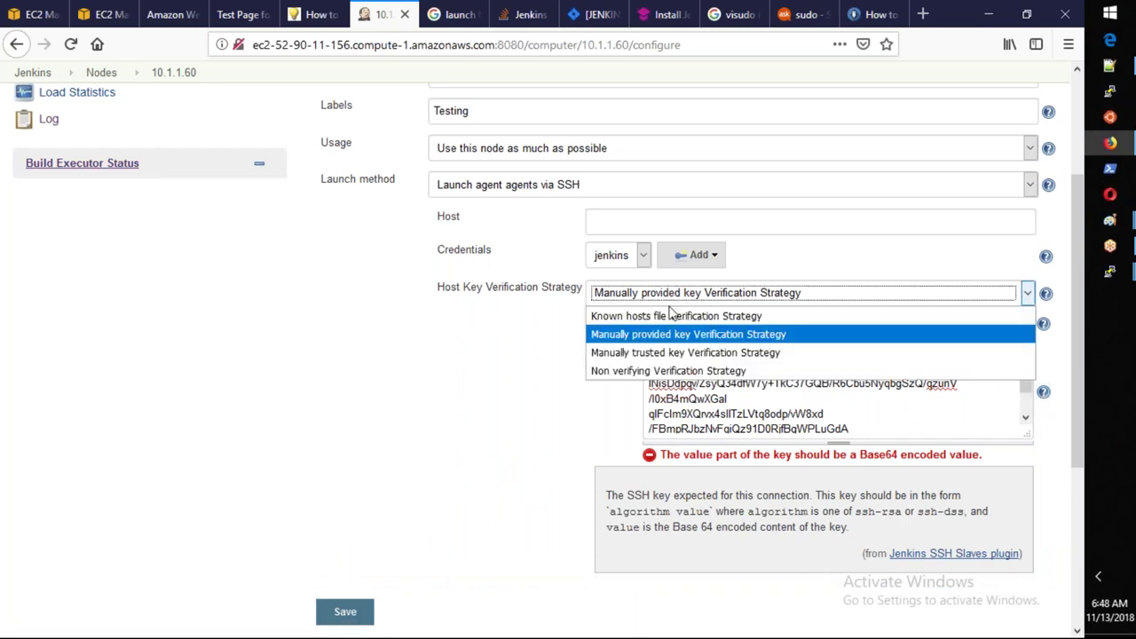
{"action": "left_click", "coordinate": [660, 371]}
{"action": "left_click", "coordinate": [349, 567]}
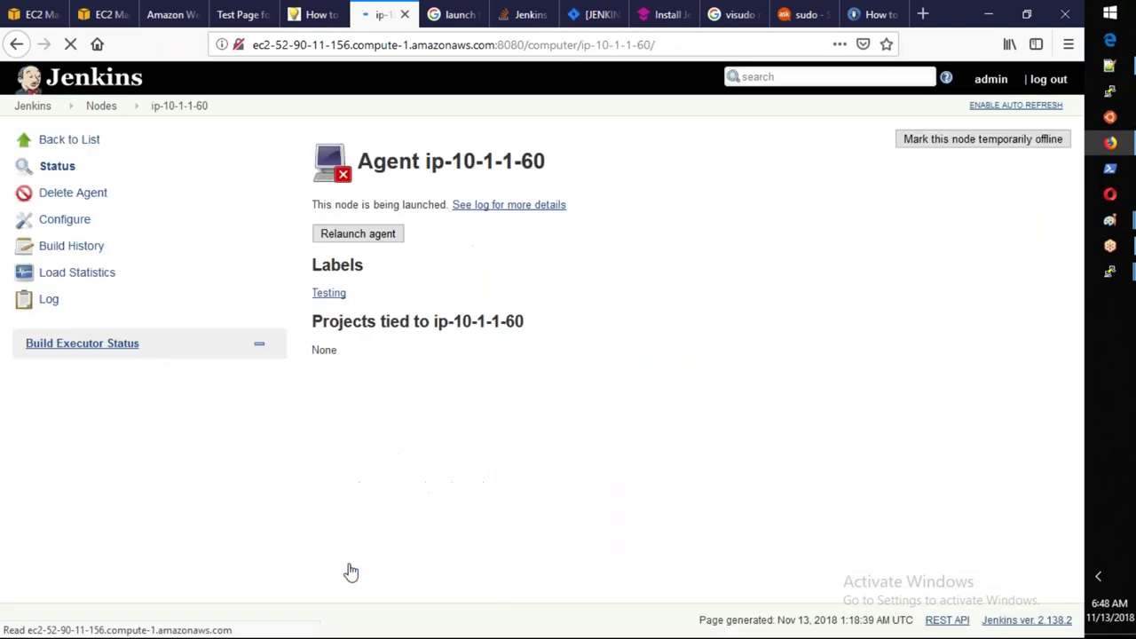
Relaunch ip-10-1-1-60, read the log showing authentication failed against host null, then open Configure.
{"action": "left_click", "coordinate": [385, 247]}
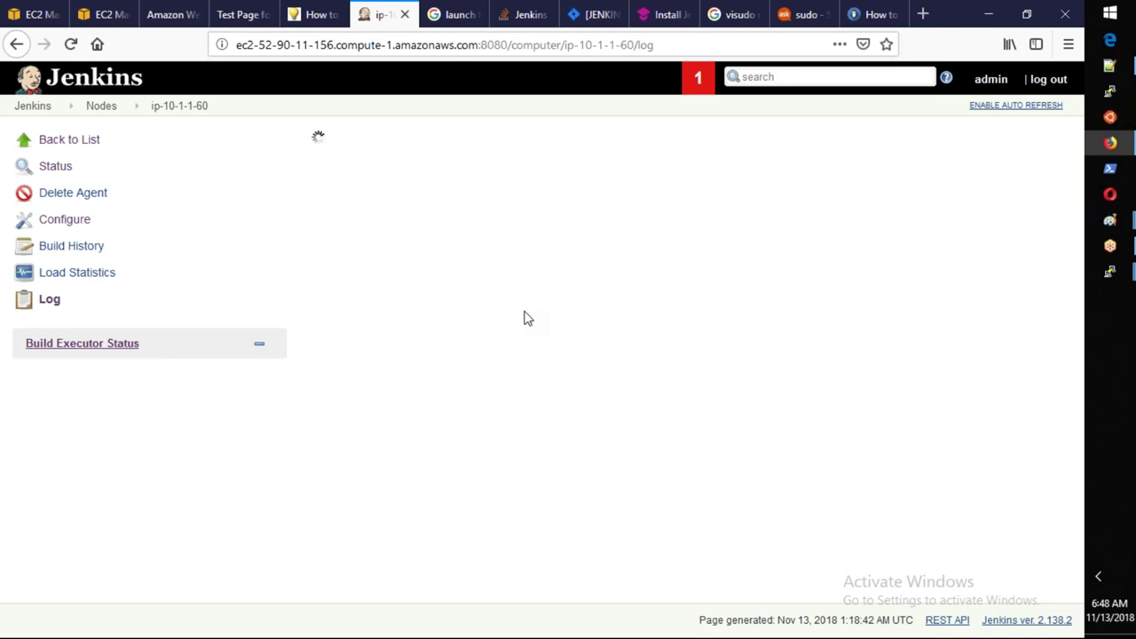
{"action": "left_click", "coordinate": [77, 140]}
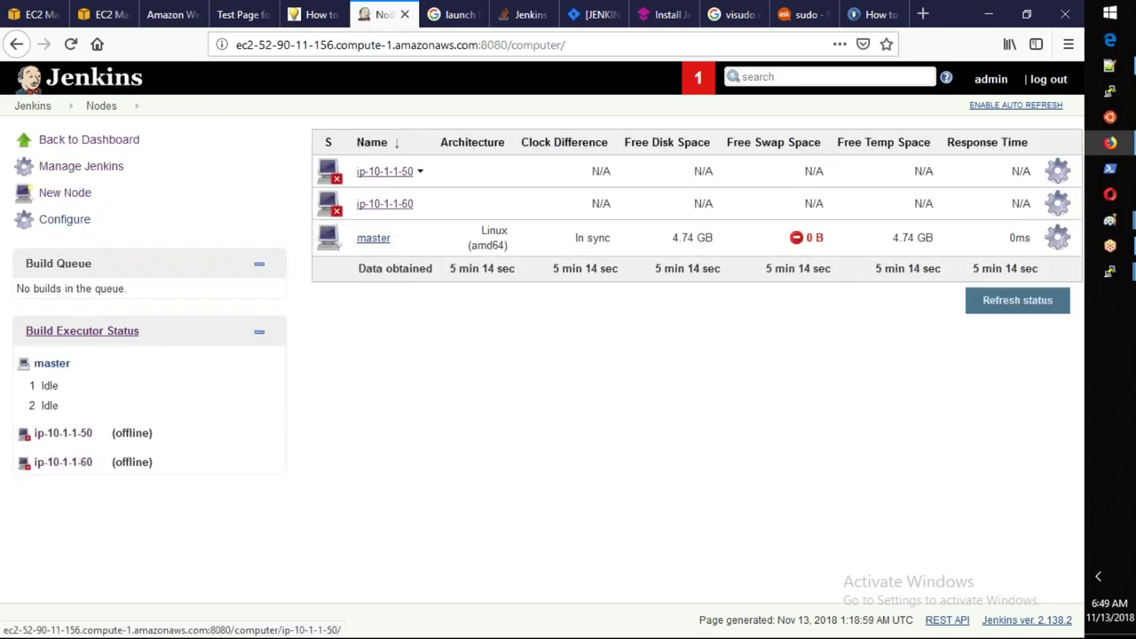
{"action": "left_click", "coordinate": [383, 213]}
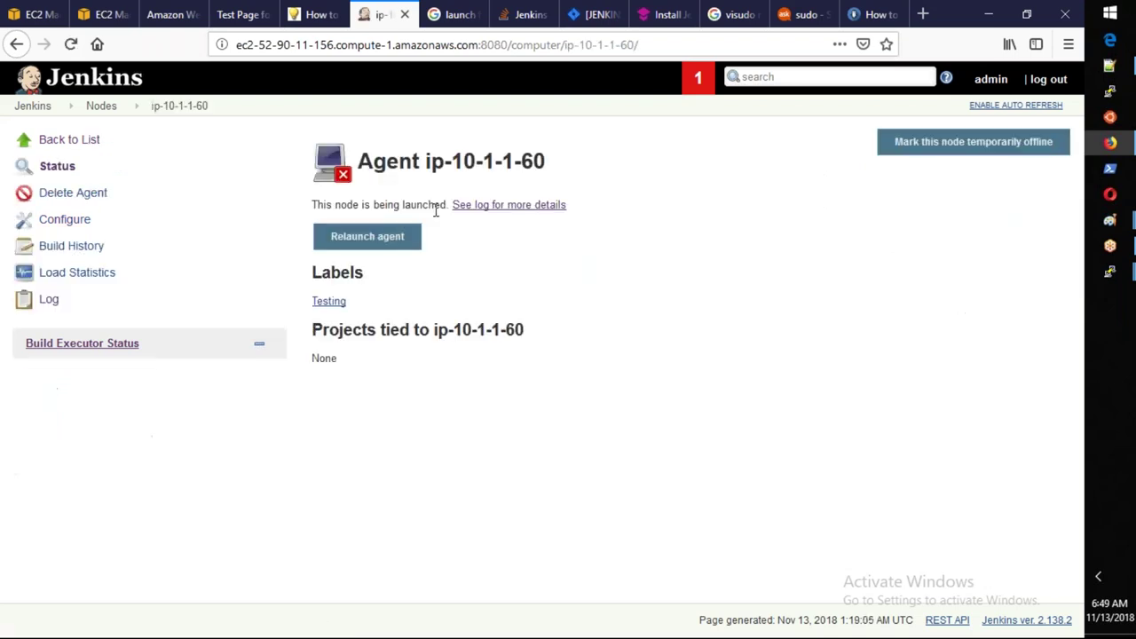
{"action": "left_click", "coordinate": [499, 207]}
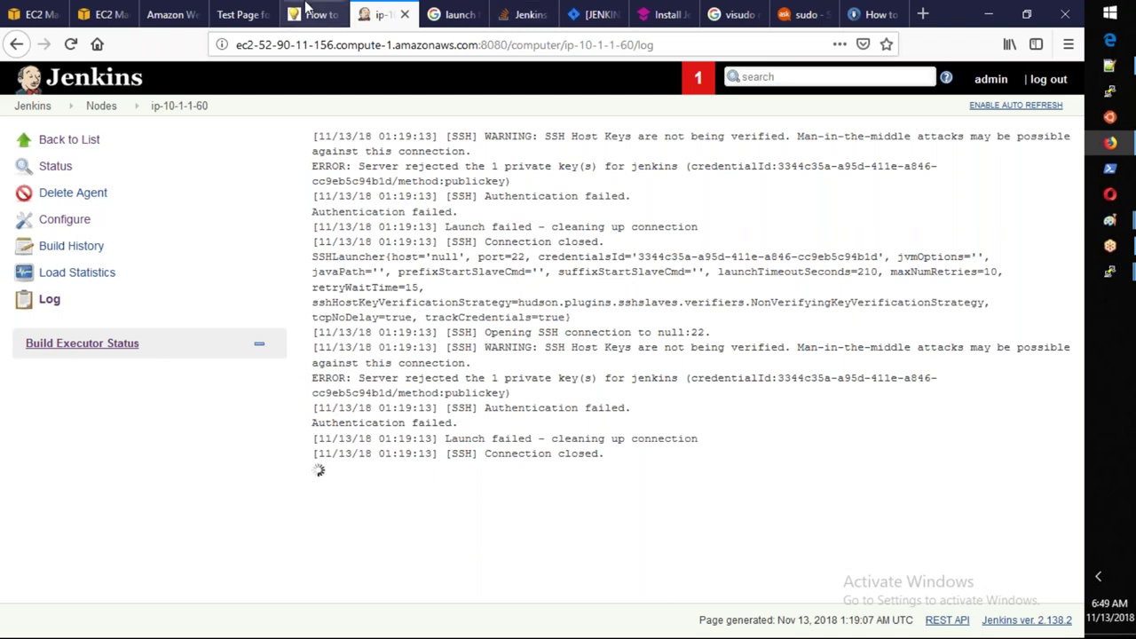
{"action": "left_click", "coordinate": [67, 218]}
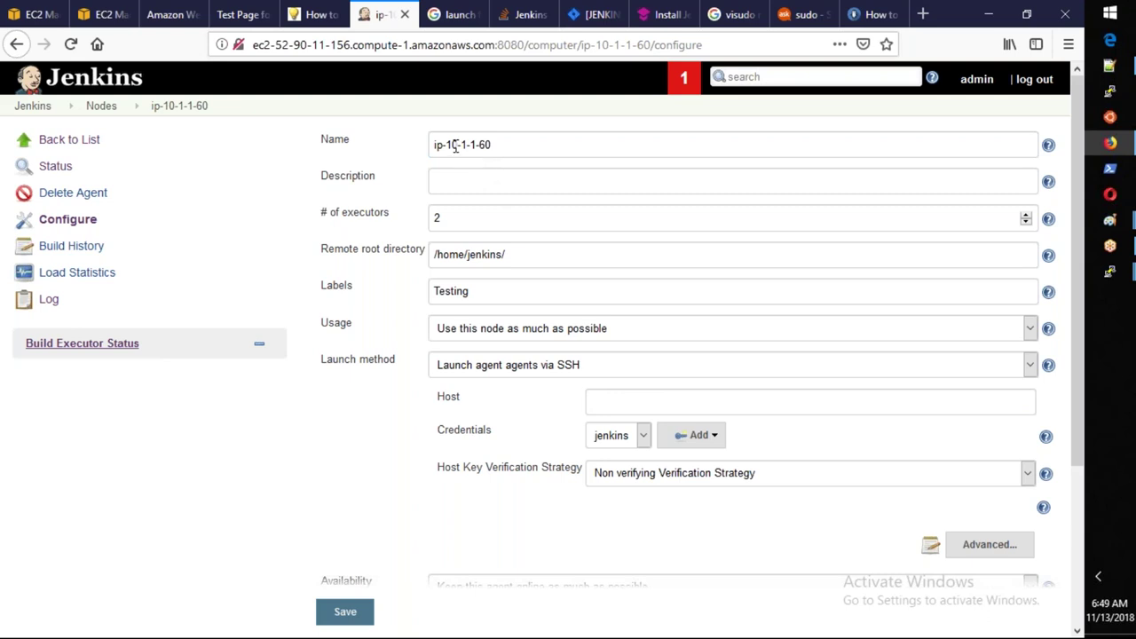
Copy 10-1-1-60 from the name into Host, change hyphens to dots (10.1.1.60), and save.
{"action": "left_click_drag", "start_coordinate": [446, 144], "coordinate": [505, 150]}
{"action": "key", "text": "ctrl+c"}
{"action": "left_click", "coordinate": [624, 401]}
{"action": "key", "text": "ctrl+v"}
{"action": "key", "text": "Left"}
{"action": "key", "text": "BackSpace"}
{"action": "type", "text": "."}
{"action": "key", "text": "Left"}
{"action": "key", "text": "Left"}
{"action": "key", "text": "BackSpace"}
{"action": "type", "text": "."}
{"action": "key", "text": "Left"}
{"action": "key", "text": "Left"}
{"action": "key", "text": "BackSpace"}
{"action": "type", "text": "."}
{"action": "left_click", "coordinate": [360, 624]}
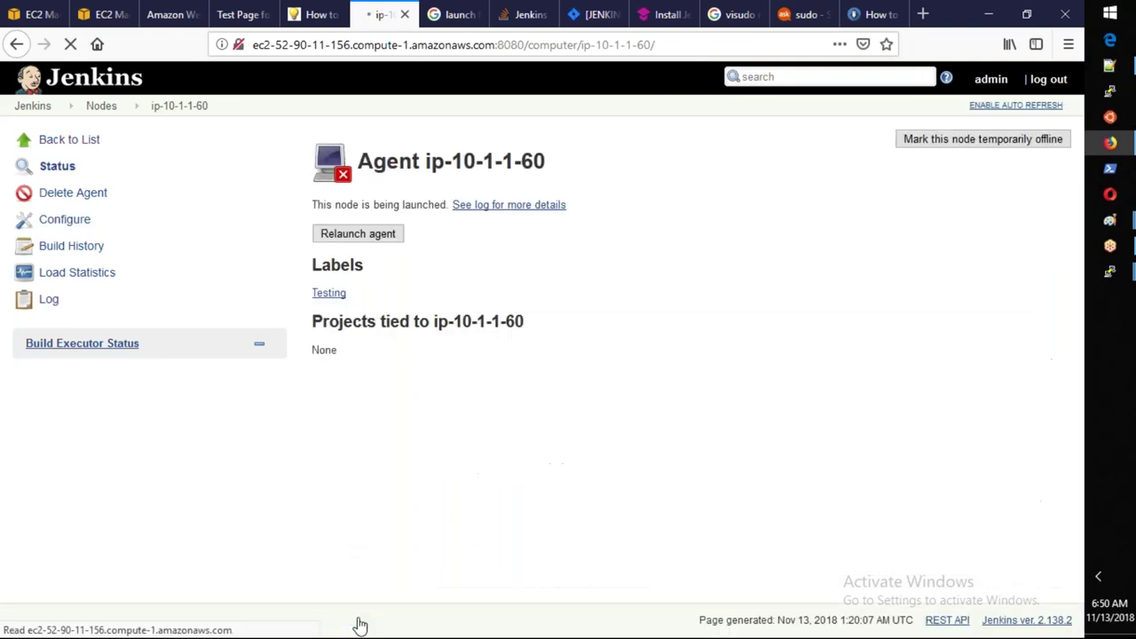
Relaunch ip-10-1-1-60 with the new host, review the connection log, and return to Nodes.
{"action": "left_click", "coordinate": [386, 247]}
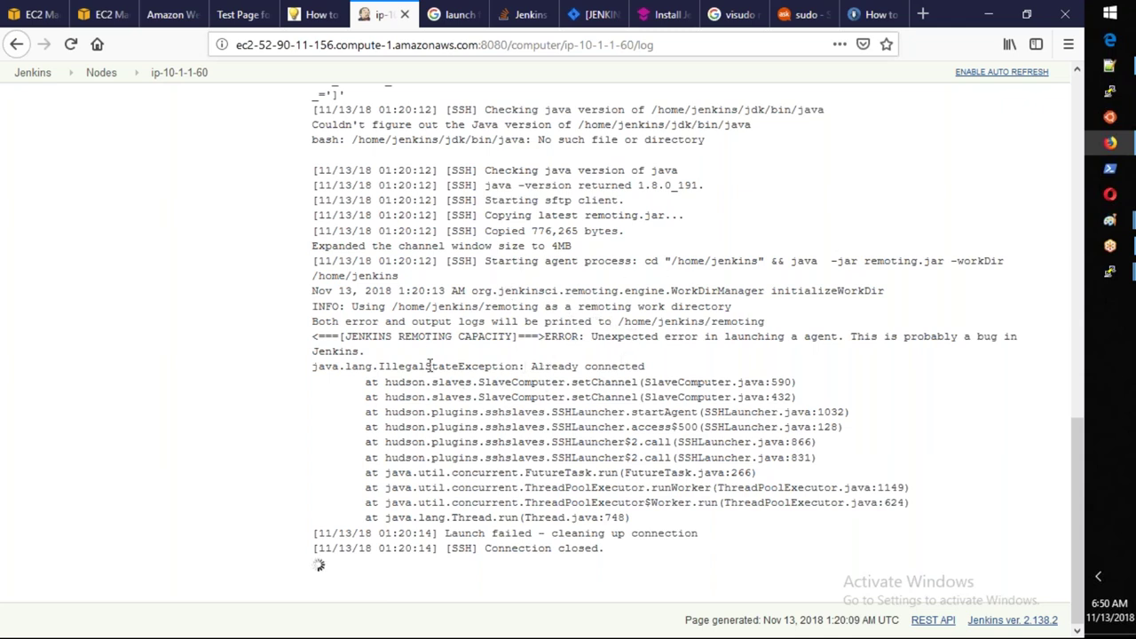
{"action": "left_click_drag", "start_coordinate": [404, 306], "coordinate": [562, 307]}
{"action": "left_click", "coordinate": [562, 306]}
{"action": "scroll", "coordinate": [430, 416], "scroll_direction": "up", "scroll_amount": 1}
{"action": "scroll", "coordinate": [431, 417], "scroll_direction": "up", "scroll_amount": 10}
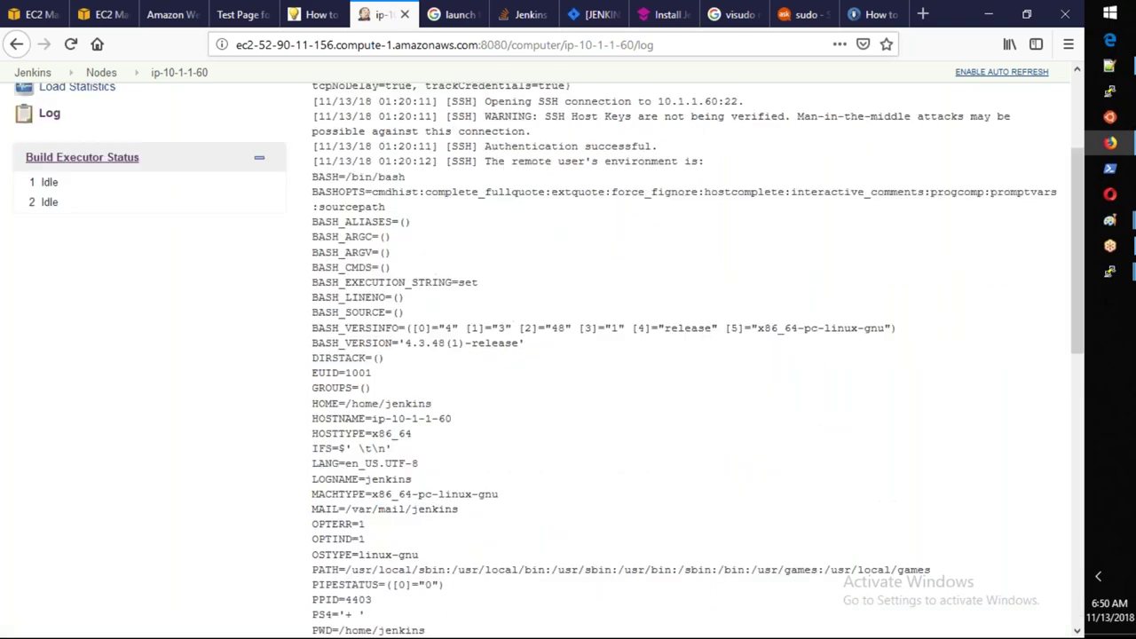
{"action": "scroll", "coordinate": [97, 125], "scroll_direction": "up", "scroll_amount": 5}
{"action": "left_click", "coordinate": [102, 107]}
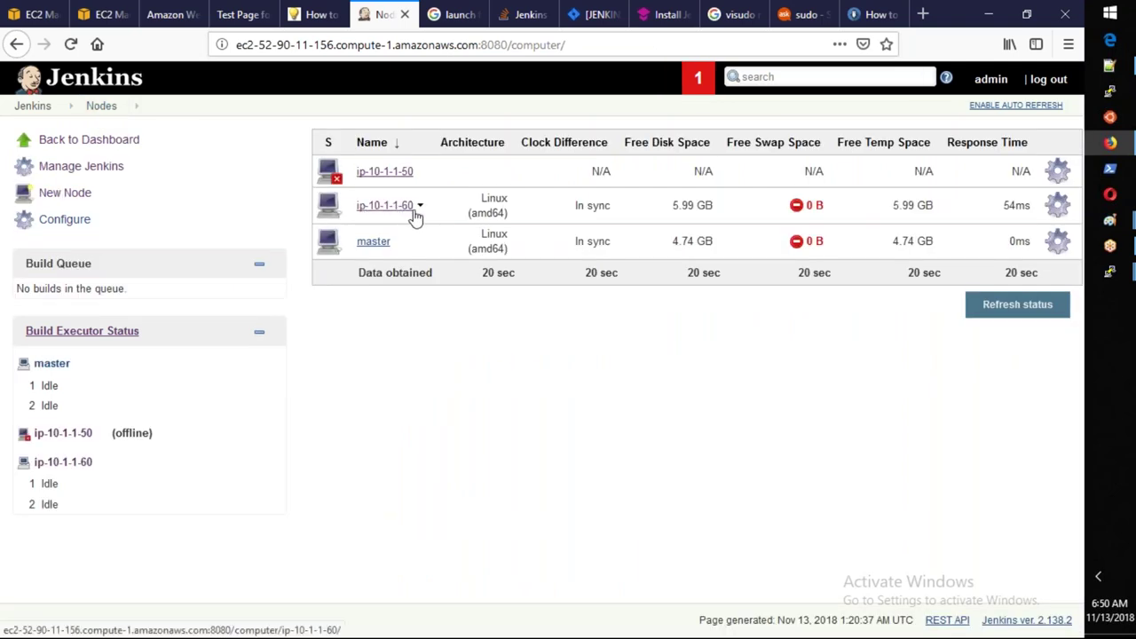
Check ip-10-1-1-60's In sync clock status, then return to the Jenkins dashboard.
{"action": "left_click_drag", "start_coordinate": [619, 211], "coordinate": [572, 218]}
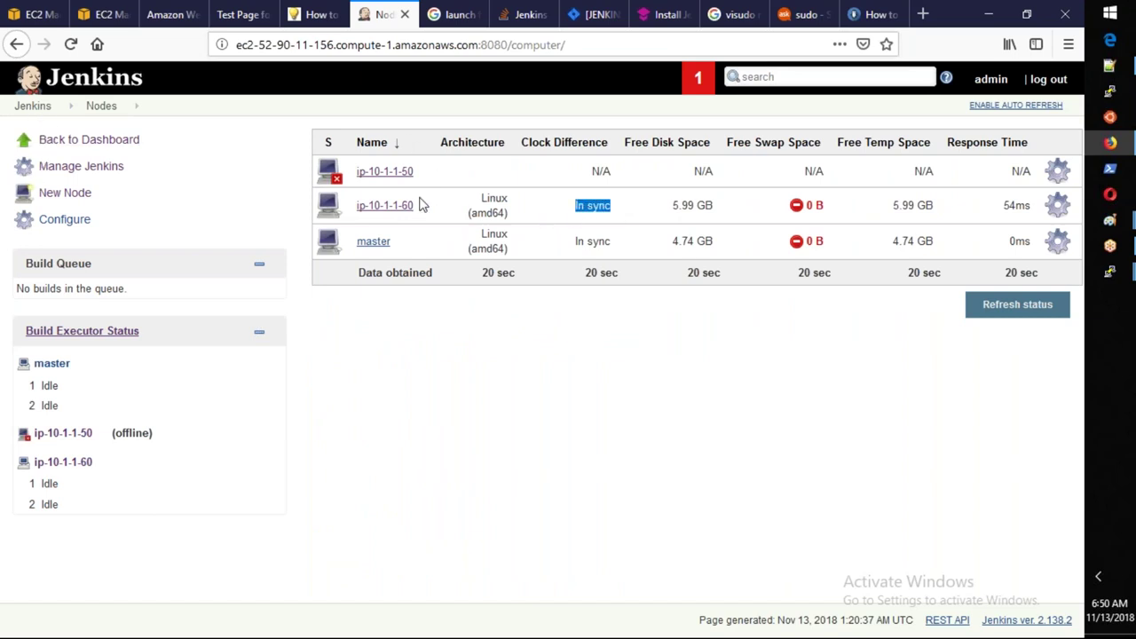
{"action": "left_click", "coordinate": [29, 107]}
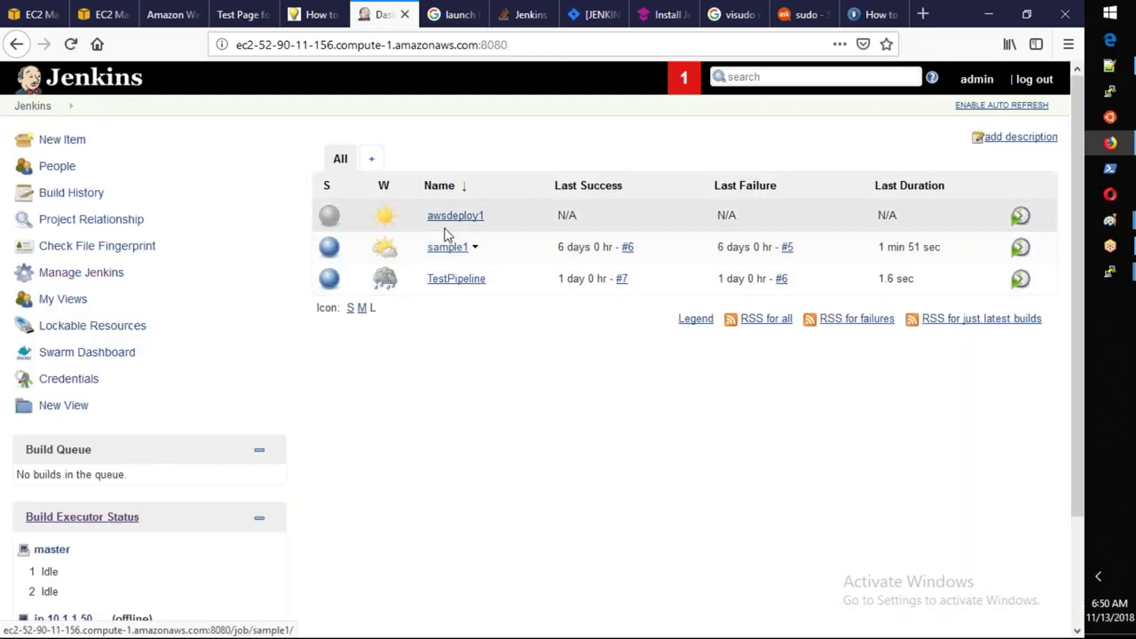
Open awsdeploy1's configuration and find its empty Label Expression under the run restriction.
{"action": "left_click", "coordinate": [448, 221]}
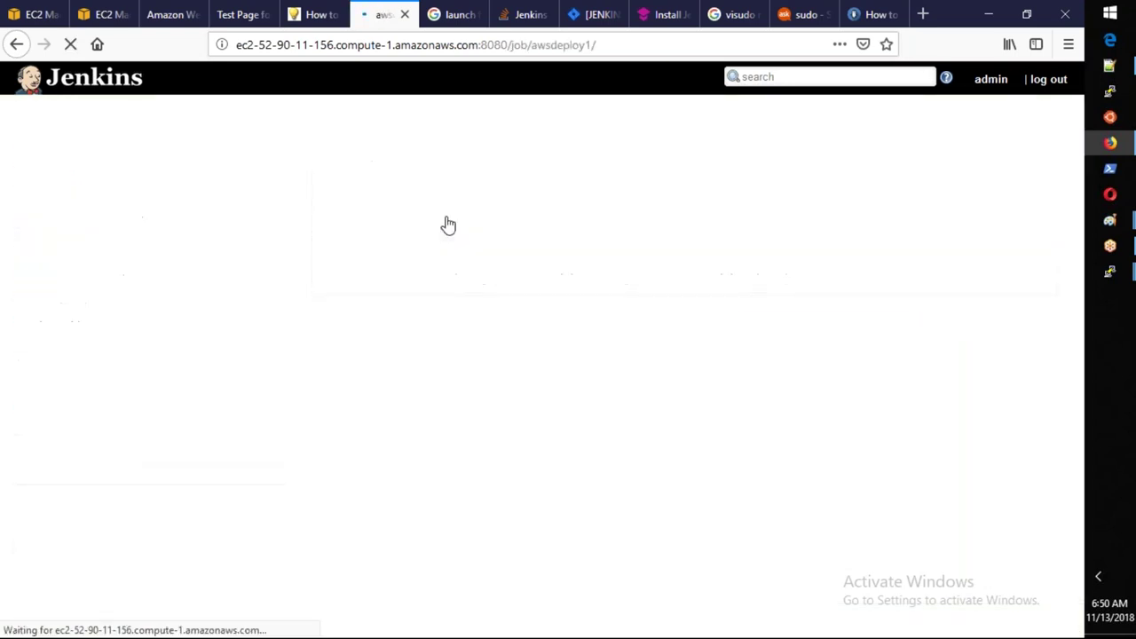
{"action": "left_click", "coordinate": [65, 299]}
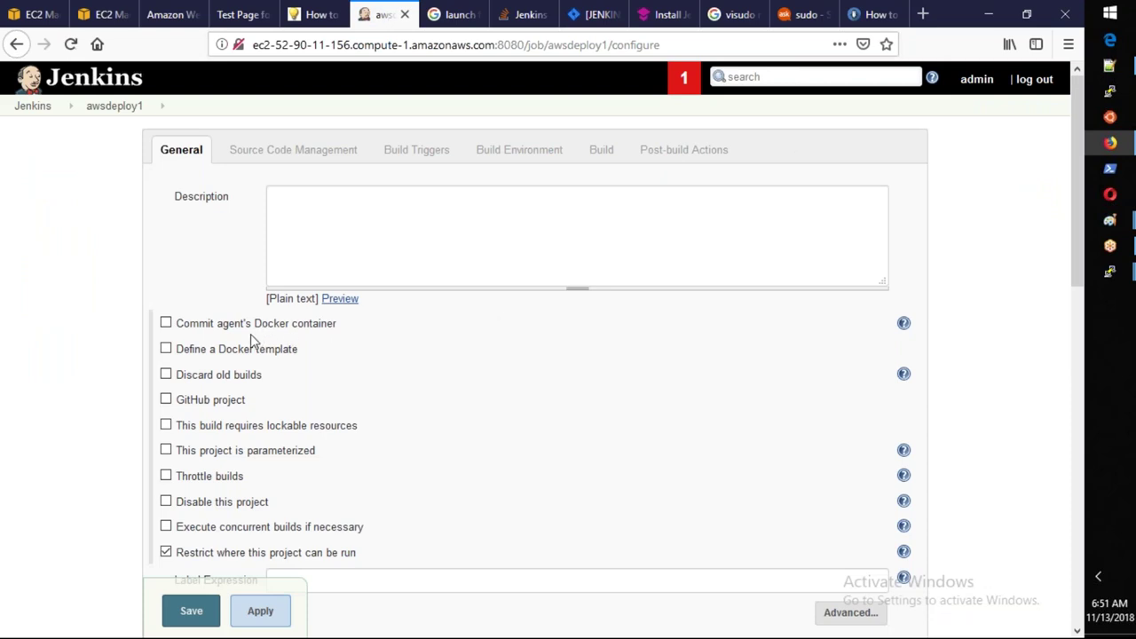
{"action": "scroll", "coordinate": [251, 340], "scroll_direction": "down", "scroll_amount": 5}
{"action": "scroll", "coordinate": [251, 340], "scroll_direction": "down", "scroll_amount": 8}
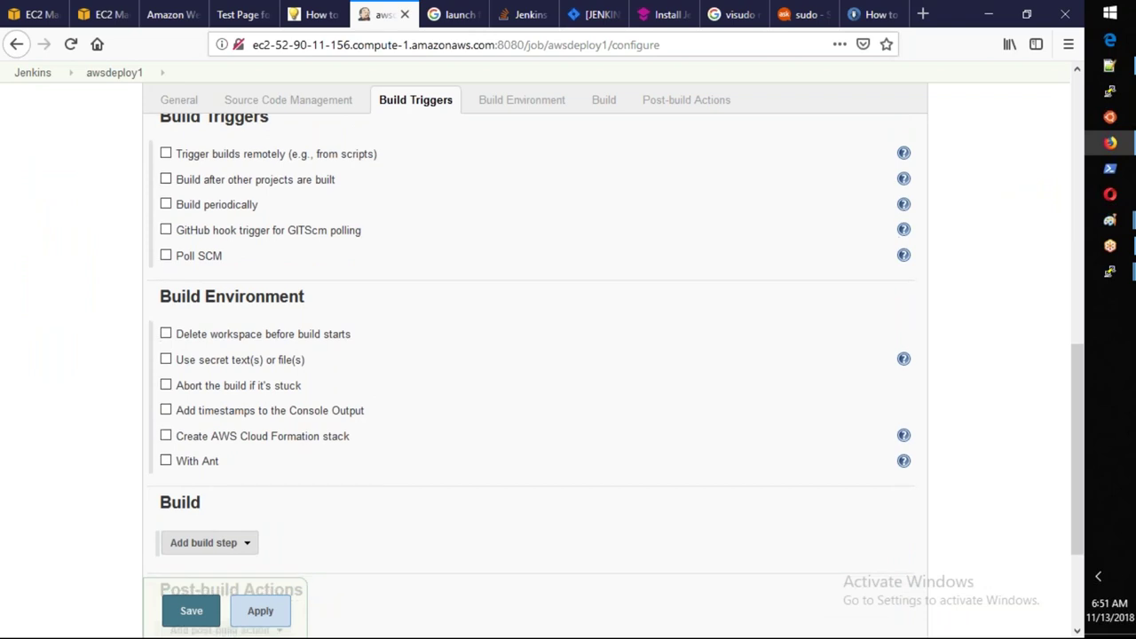
{"action": "scroll", "coordinate": [542, 375], "scroll_direction": "down", "scroll_amount": 3}
{"action": "scroll", "coordinate": [255, 339], "scroll_direction": "up", "scroll_amount": 8}
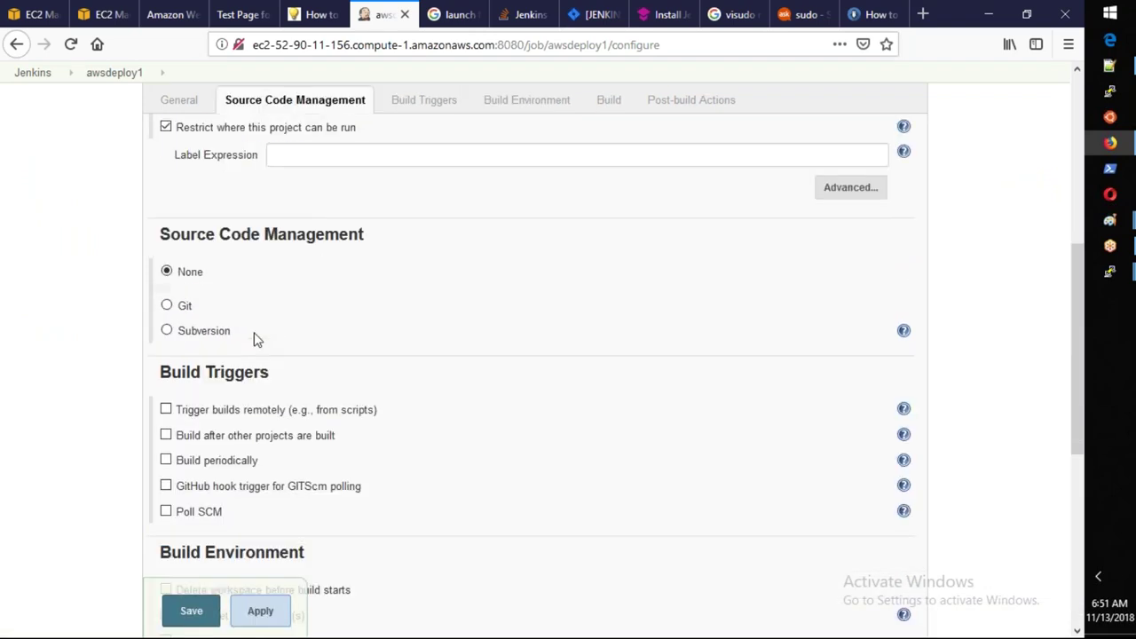
{"action": "scroll", "coordinate": [258, 338], "scroll_direction": "up", "scroll_amount": 8}
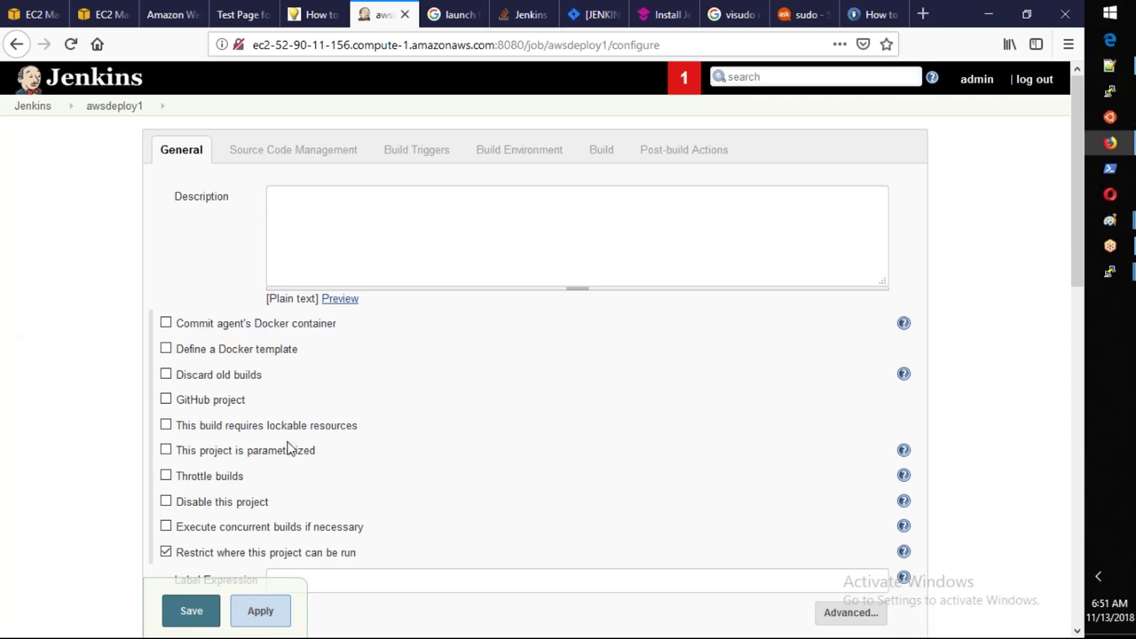
{"action": "scroll", "coordinate": [292, 449], "scroll_direction": "down", "scroll_amount": 1}
{"action": "left_click", "coordinate": [314, 492]}
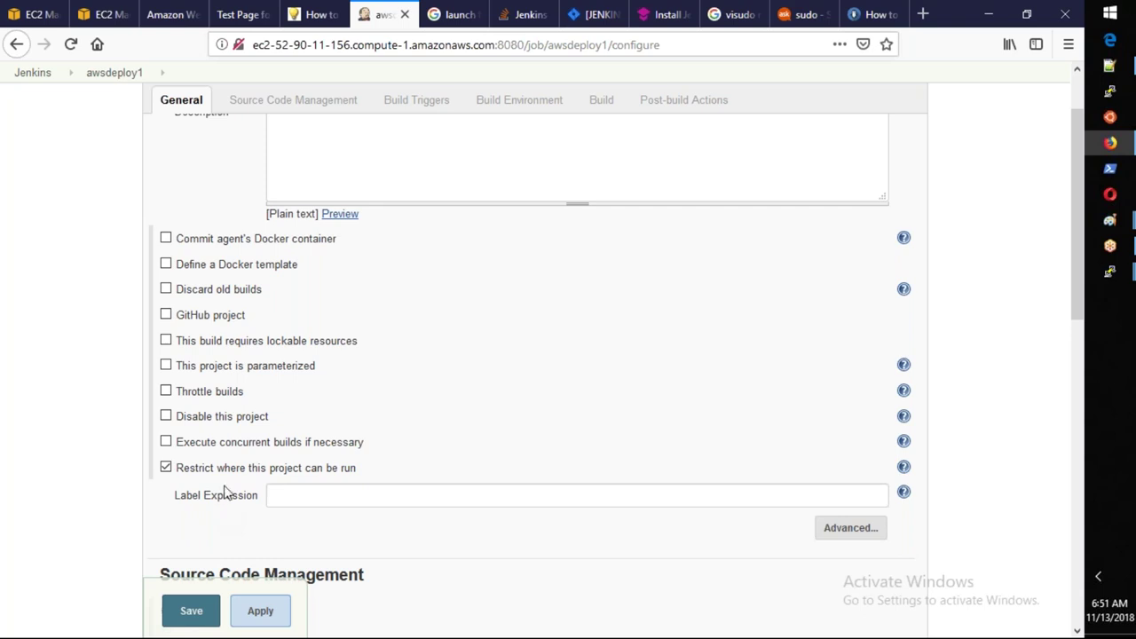
{"action": "scroll", "coordinate": [224, 492], "scroll_direction": "up", "scroll_amount": 1}
Confirm in node ip-10-1-1-60's settings that its label is Testing, then return to the dashboard.
{"action": "scroll", "coordinate": [225, 492], "scroll_direction": "up", "scroll_amount": 1}
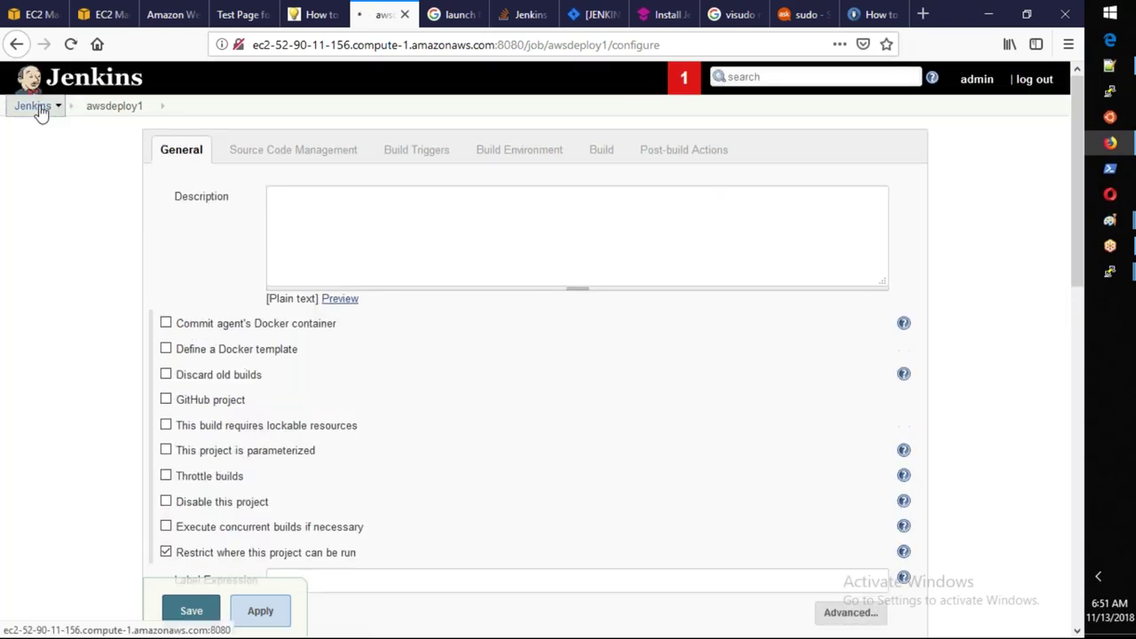
{"action": "left_click", "coordinate": [35, 109]}
{"action": "left_click", "coordinate": [120, 272]}
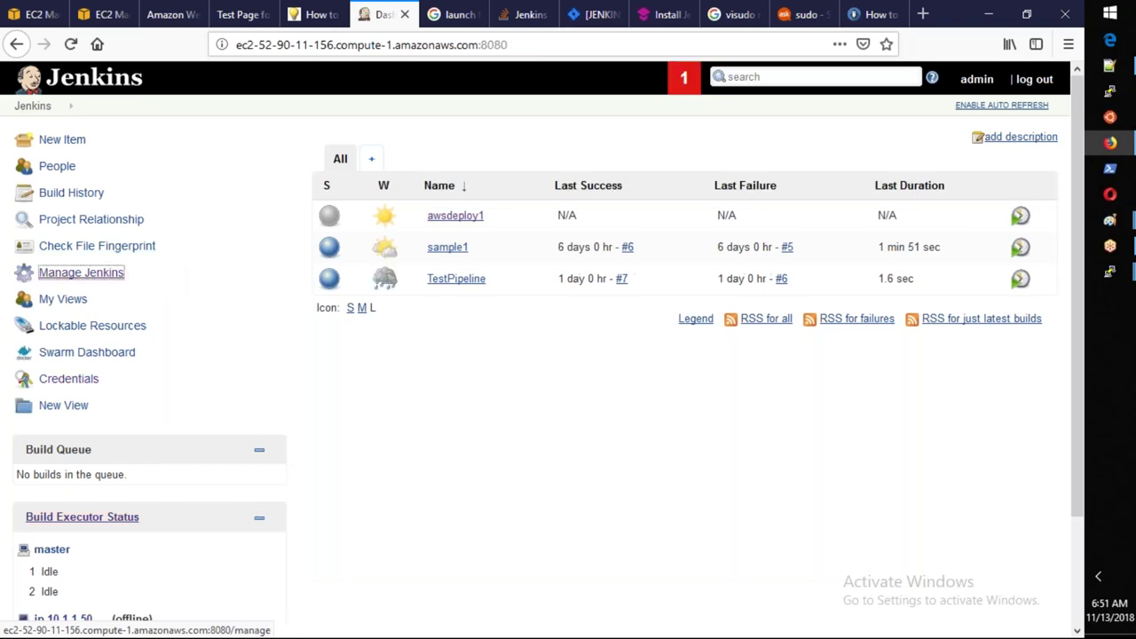
{"action": "scroll", "coordinate": [448, 317], "scroll_direction": "down", "scroll_amount": 5}
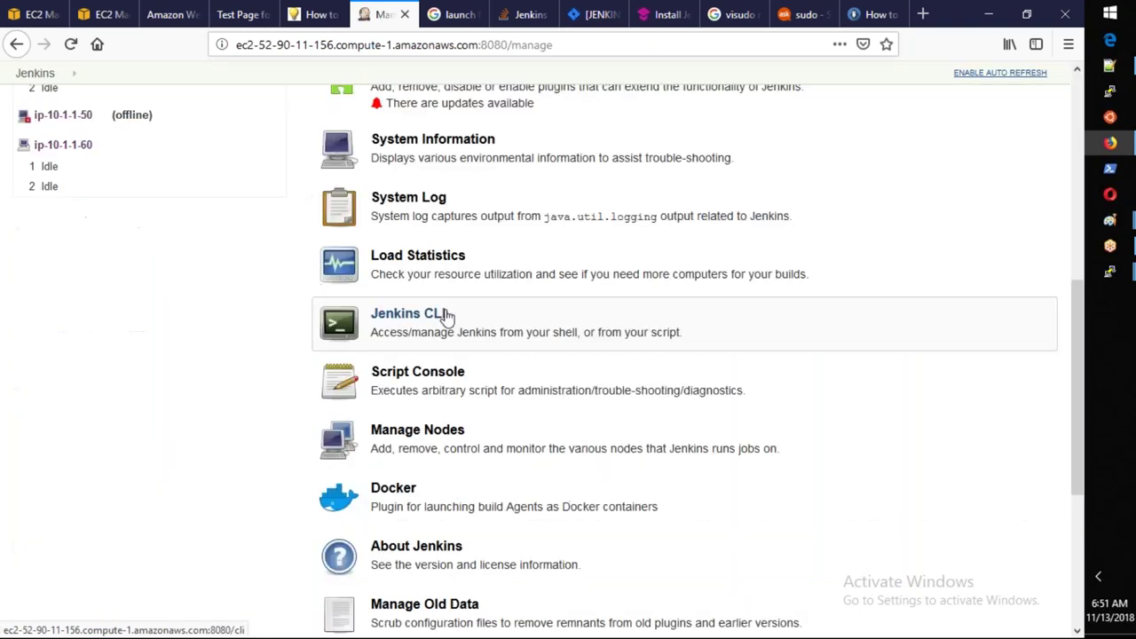
{"action": "left_click", "coordinate": [330, 433]}
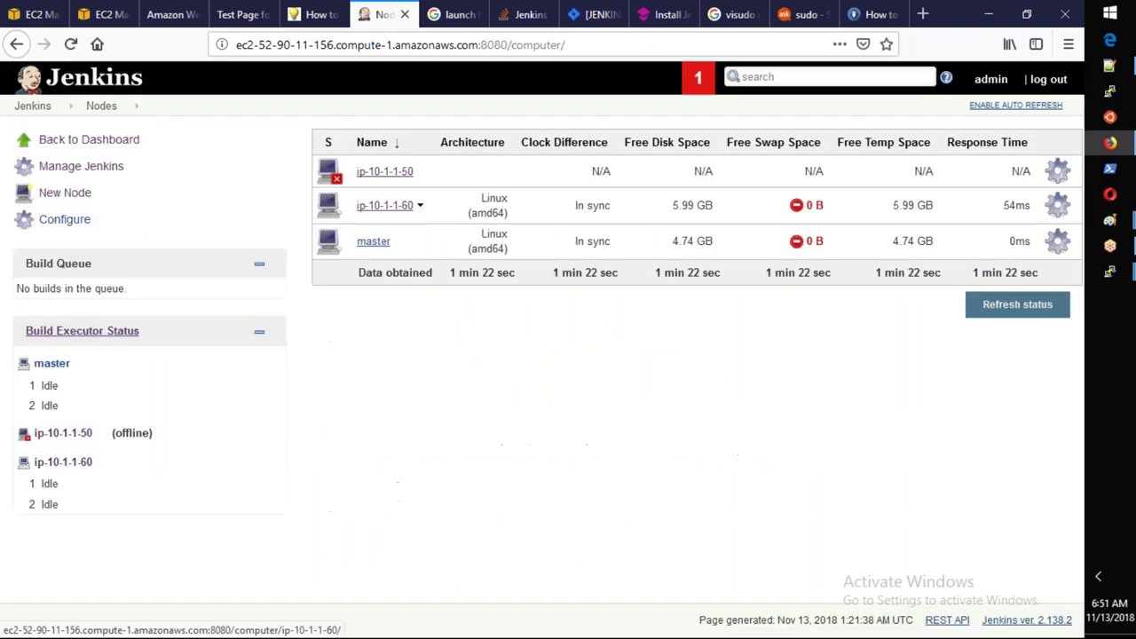
{"action": "left_click", "coordinate": [392, 209]}
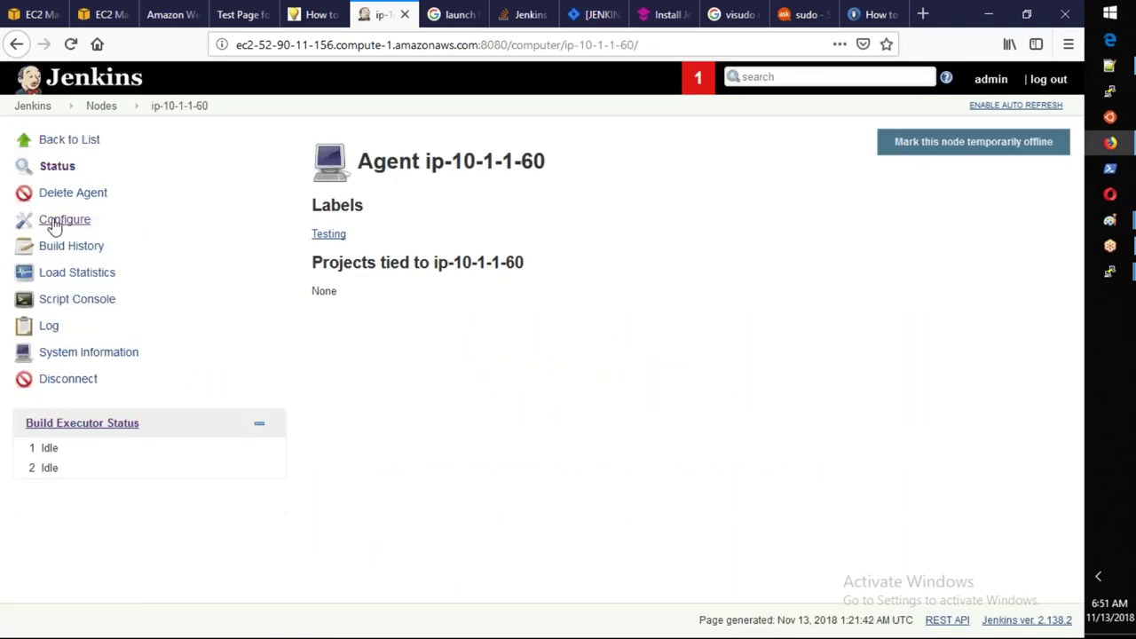
{"action": "left_click", "coordinate": [49, 219]}
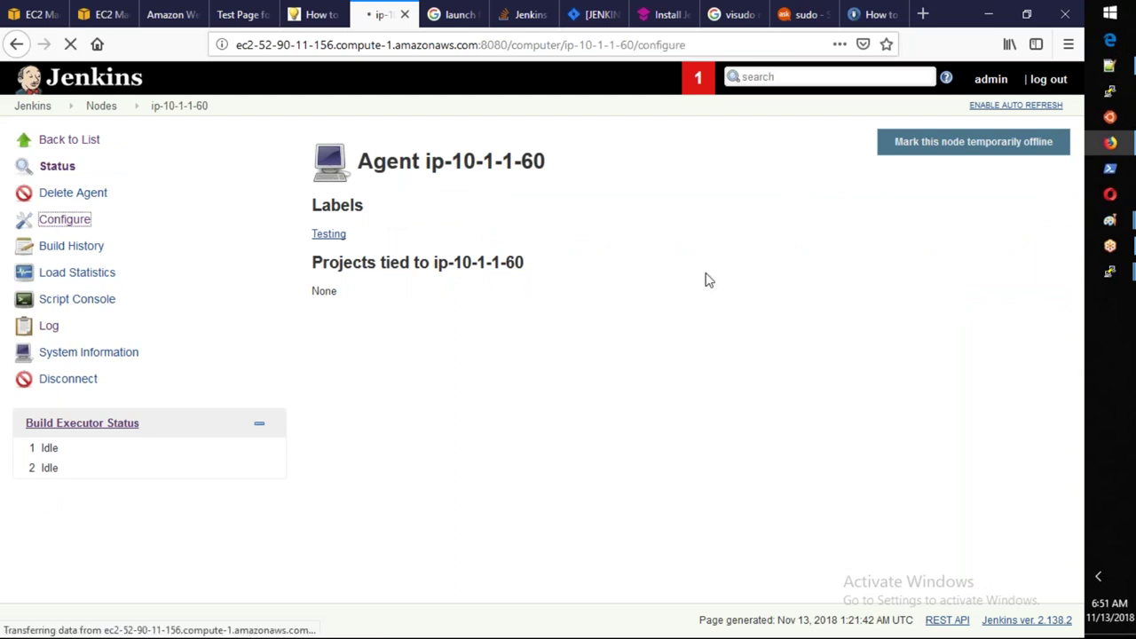
{"action": "double_click", "coordinate": [456, 294]}
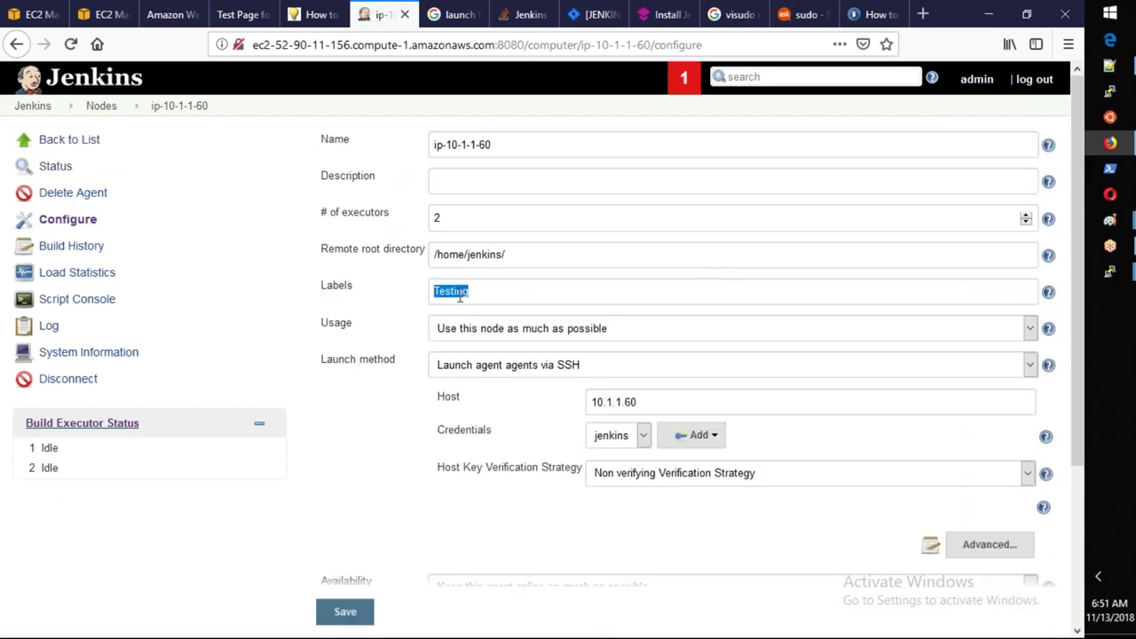
{"action": "left_click", "coordinate": [47, 112]}
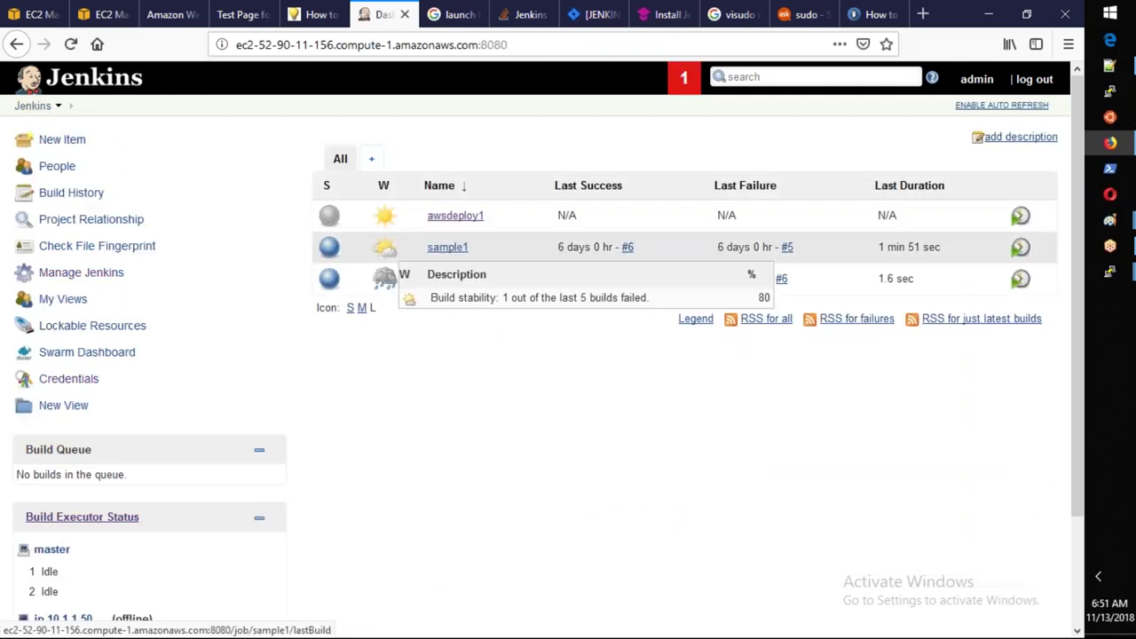
Set awsdeploy1's Label Expression to Testing, then apply and save the configuration.
{"action": "left_click", "coordinate": [456, 218]}
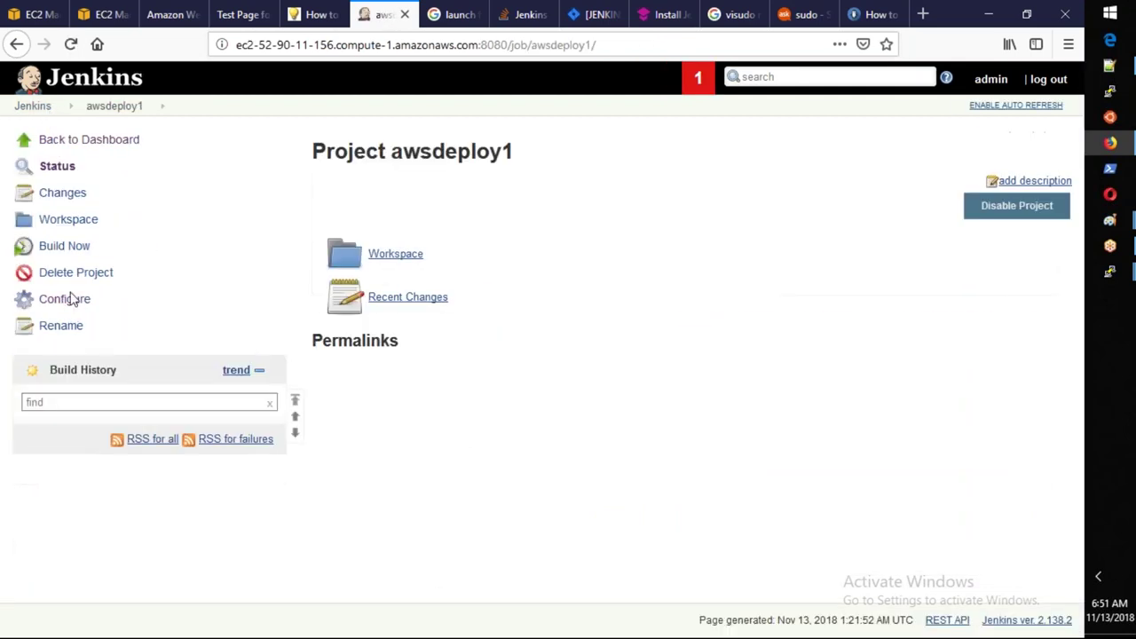
{"action": "left_click", "coordinate": [63, 299]}
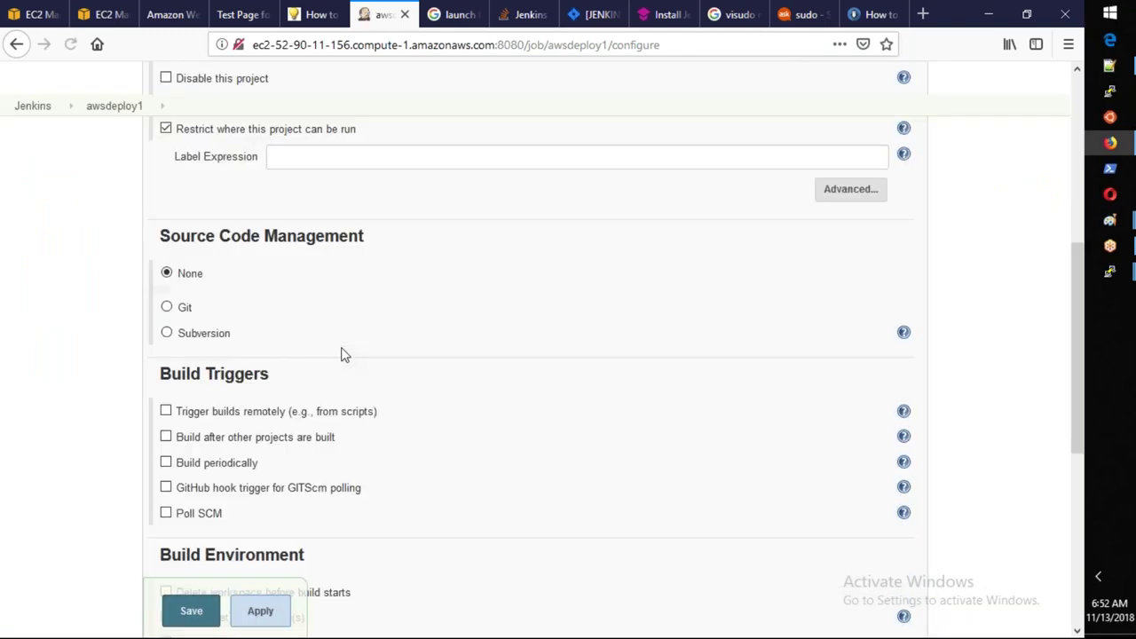
{"action": "left_click", "coordinate": [329, 495]}
{"action": "type", "text": "Testing"}
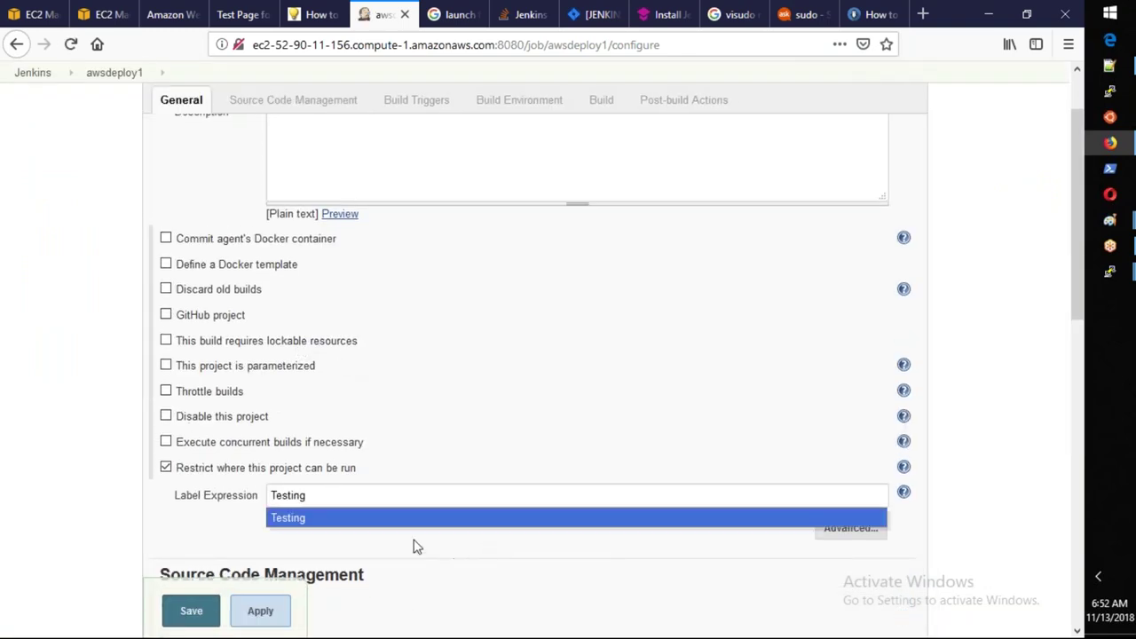
{"action": "left_click", "coordinate": [289, 520]}
{"action": "left_click", "coordinate": [259, 611]}
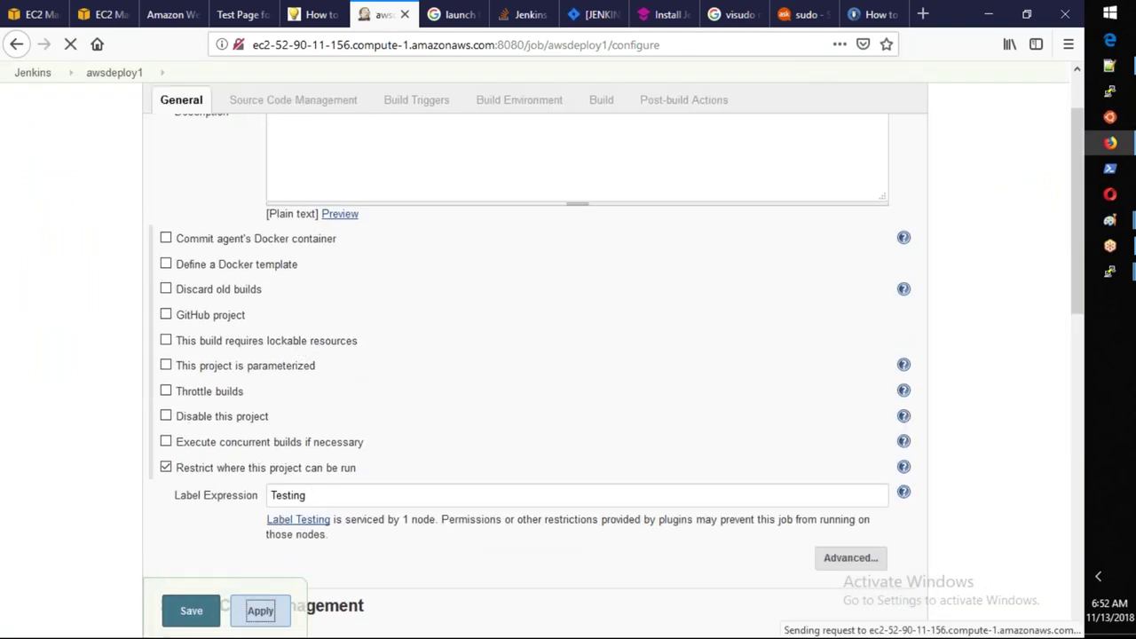
{"action": "left_click", "coordinate": [203, 621]}
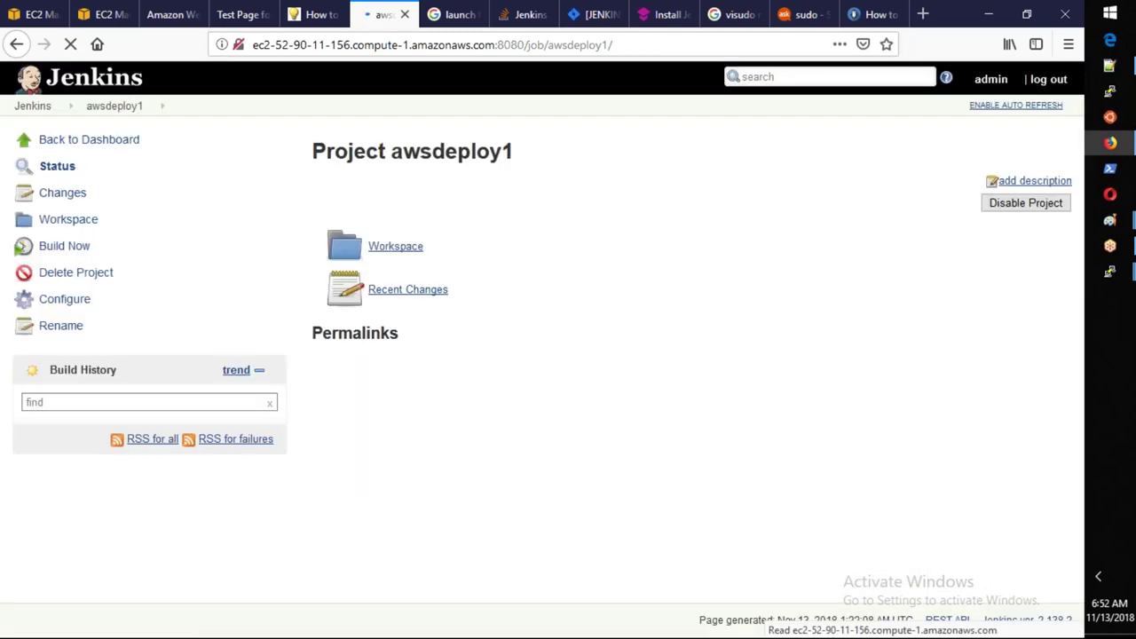
{"action": "left_click", "coordinate": [65, 251]}
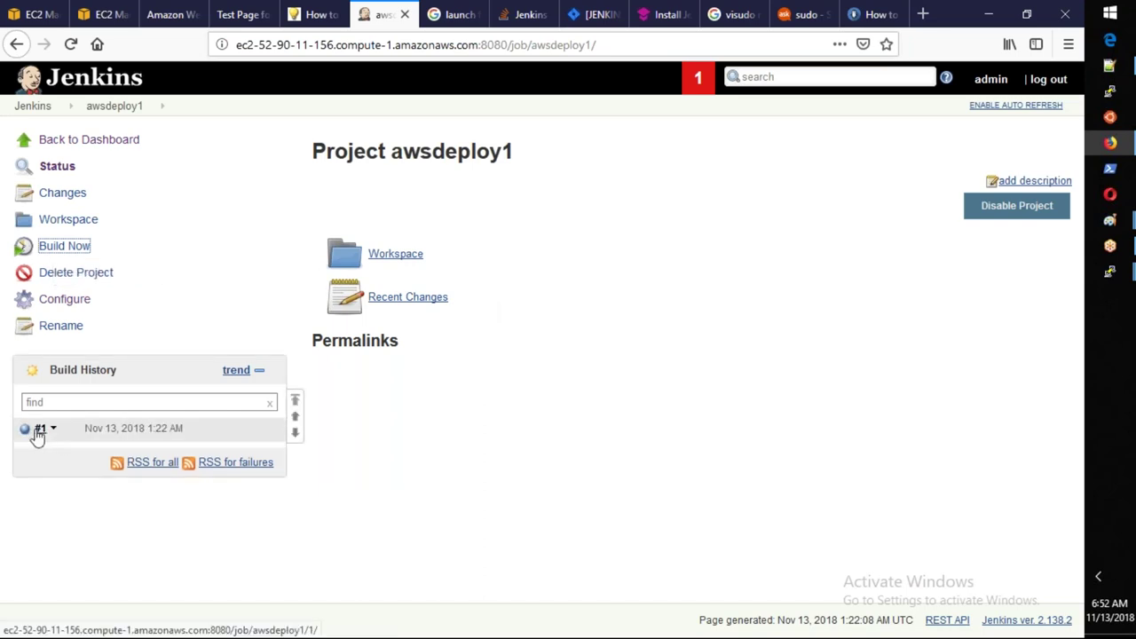
Verify in build #1's console output that awsdeploy1 ran on ip-10-1-1-60 and succeeded.
{"action": "left_click", "coordinate": [51, 431]}
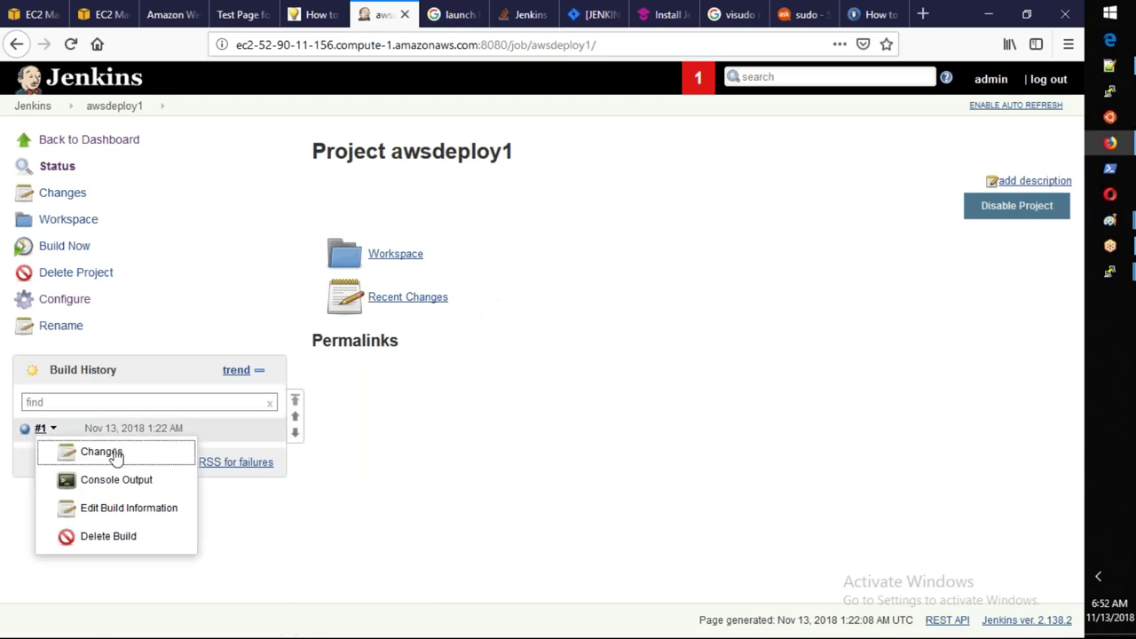
{"action": "left_click", "coordinate": [116, 480]}
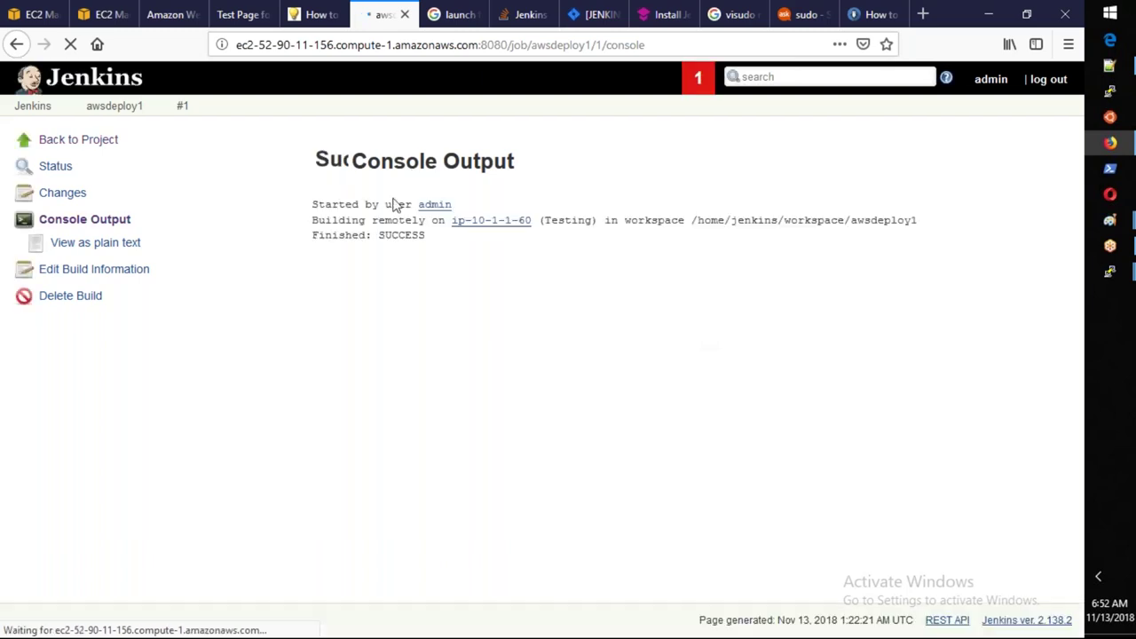
{"action": "left_click_drag", "start_coordinate": [315, 220], "coordinate": [425, 221]}
{"action": "left_click_drag", "start_coordinate": [536, 220], "coordinate": [834, 253]}
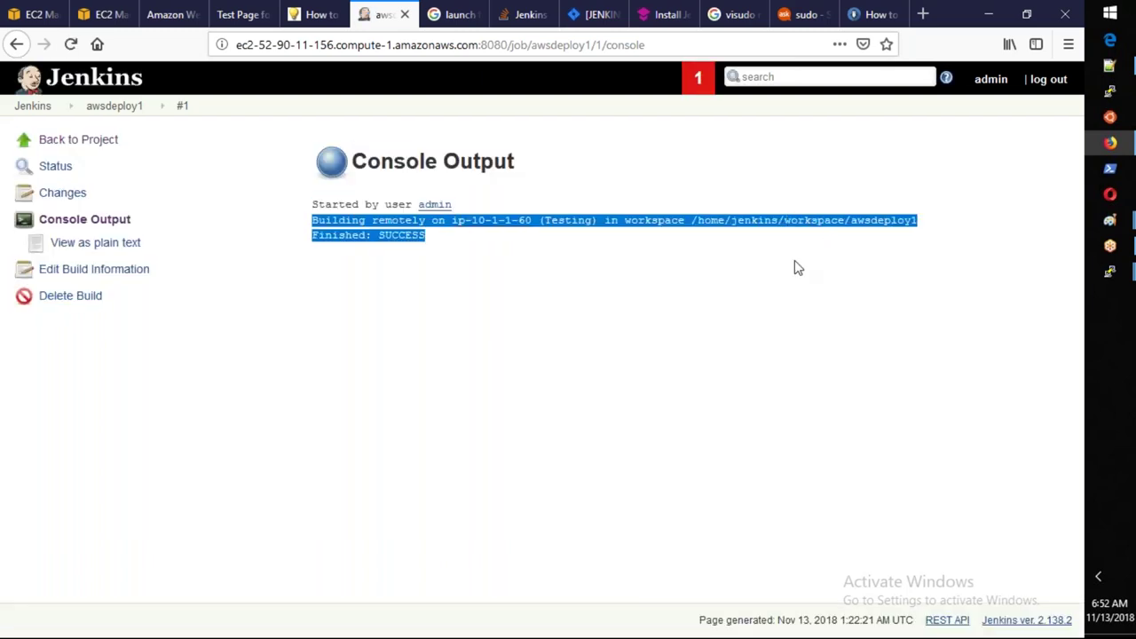
{"action": "left_click", "coordinate": [714, 286]}
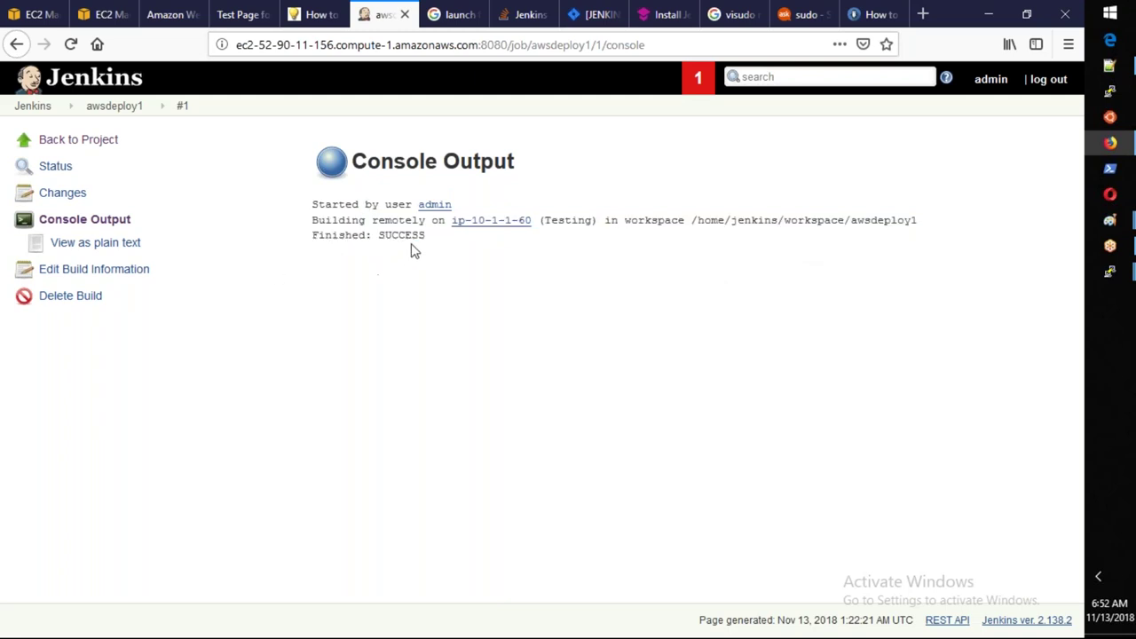
{"action": "left_click_drag", "start_coordinate": [437, 241], "coordinate": [312, 201]}
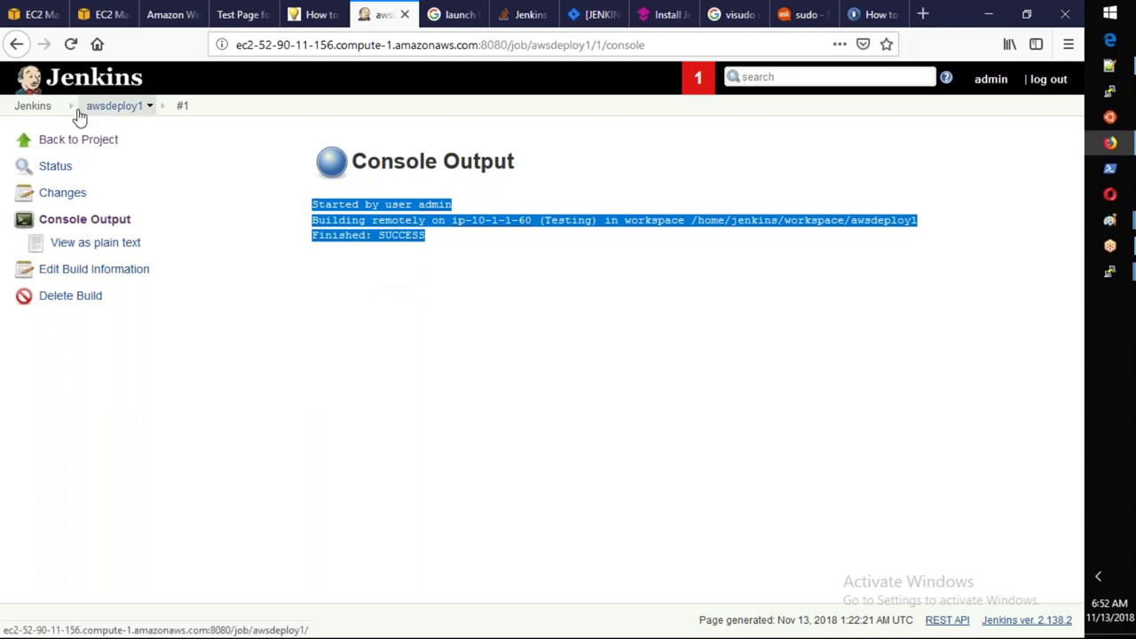
{"action": "left_click", "coordinate": [34, 106]}
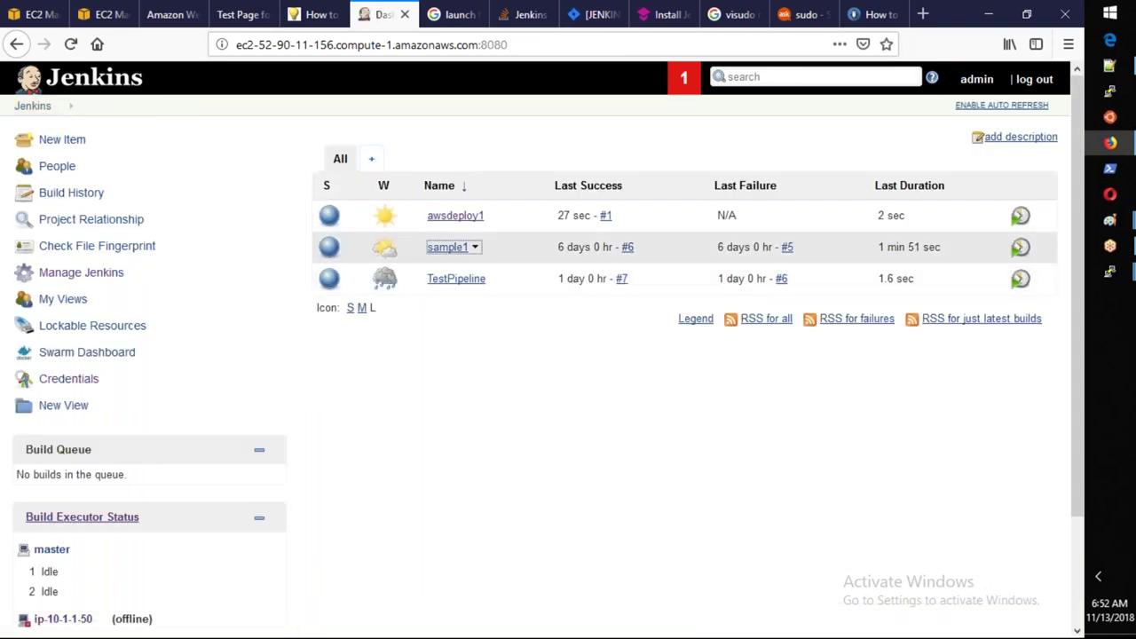
Open sample1's configuration and scroll to the run restriction options.
{"action": "left_click", "coordinate": [446, 248]}
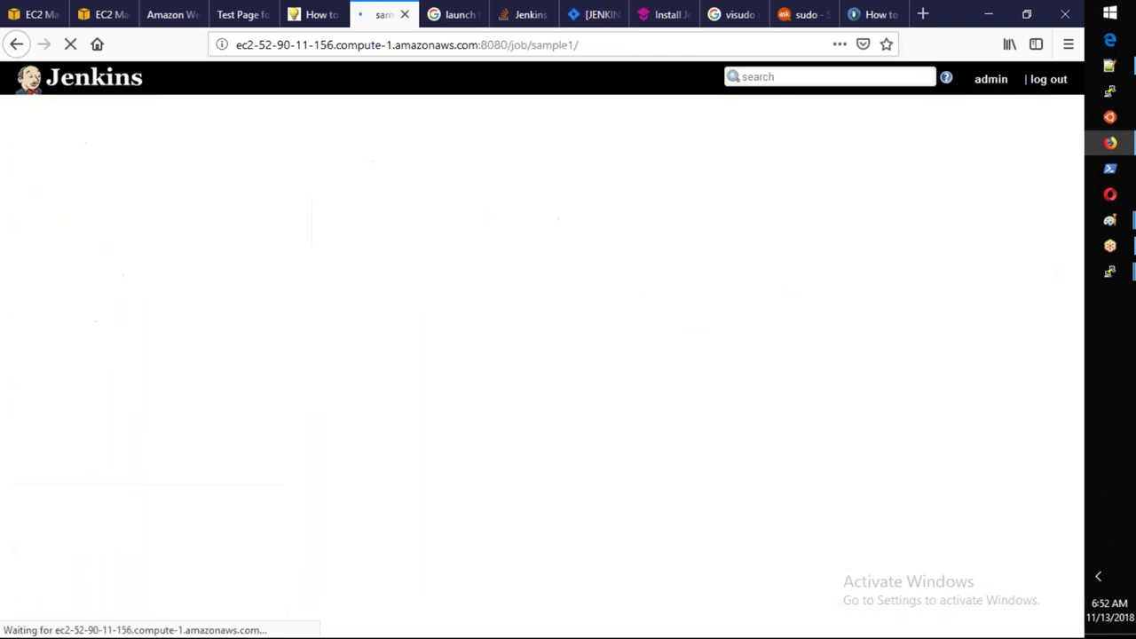
{"action": "left_click", "coordinate": [85, 299]}
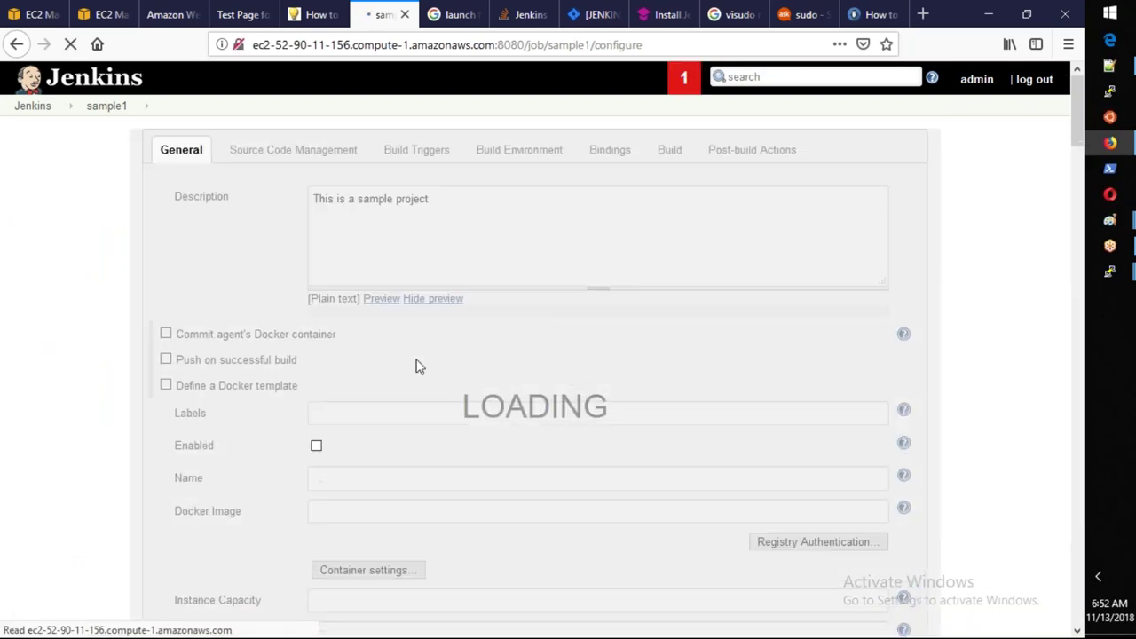
{"action": "scroll", "coordinate": [419, 366], "scroll_direction": "down", "scroll_amount": 1}
{"action": "scroll", "coordinate": [419, 365], "scroll_direction": "down", "scroll_amount": 10}
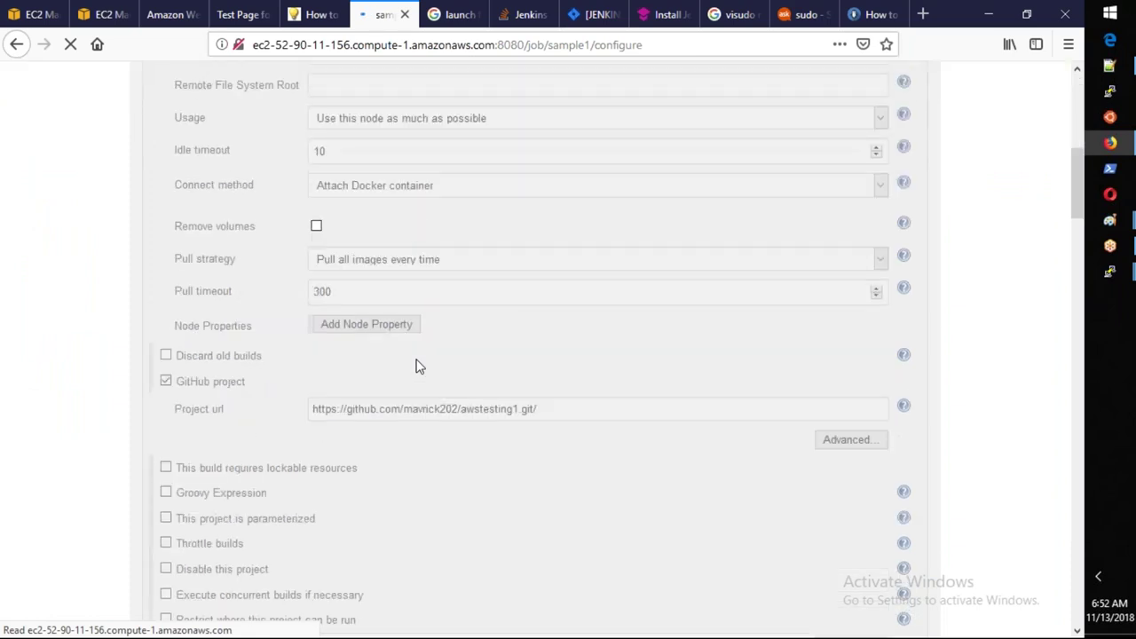
{"action": "scroll", "coordinate": [418, 364], "scroll_direction": "down", "scroll_amount": 1}
{"action": "scroll", "coordinate": [419, 366], "scroll_direction": "up", "scroll_amount": 6}
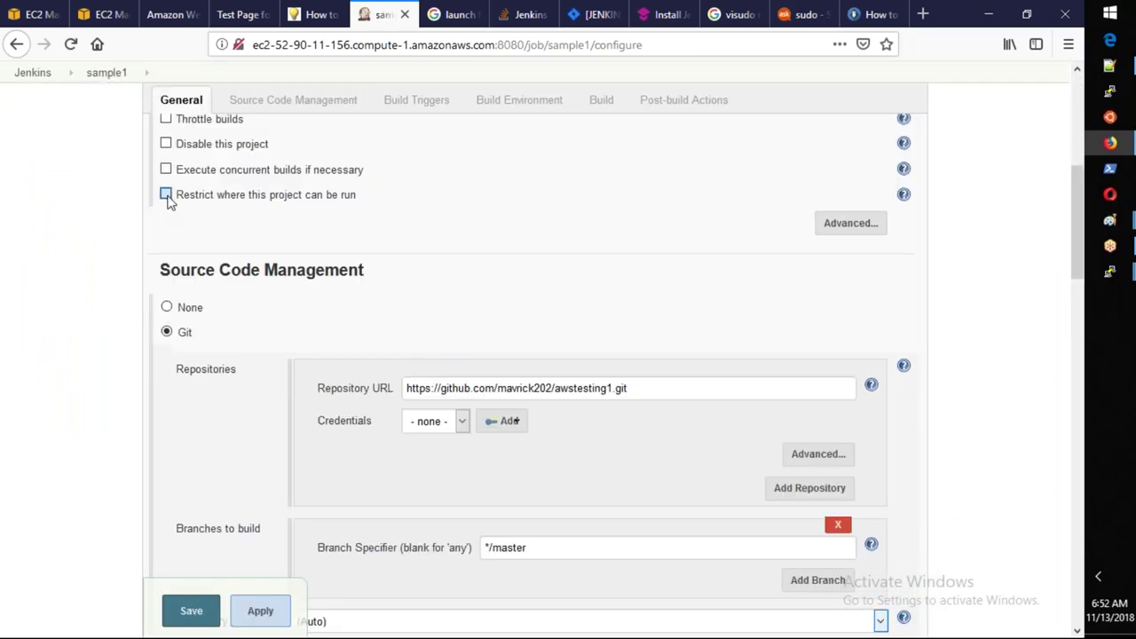
Restrict sample1 to the Testing label, apply and save, and dismiss the browser login prompt.
{"action": "left_click", "coordinate": [166, 195]}
{"action": "left_click", "coordinate": [350, 200]}
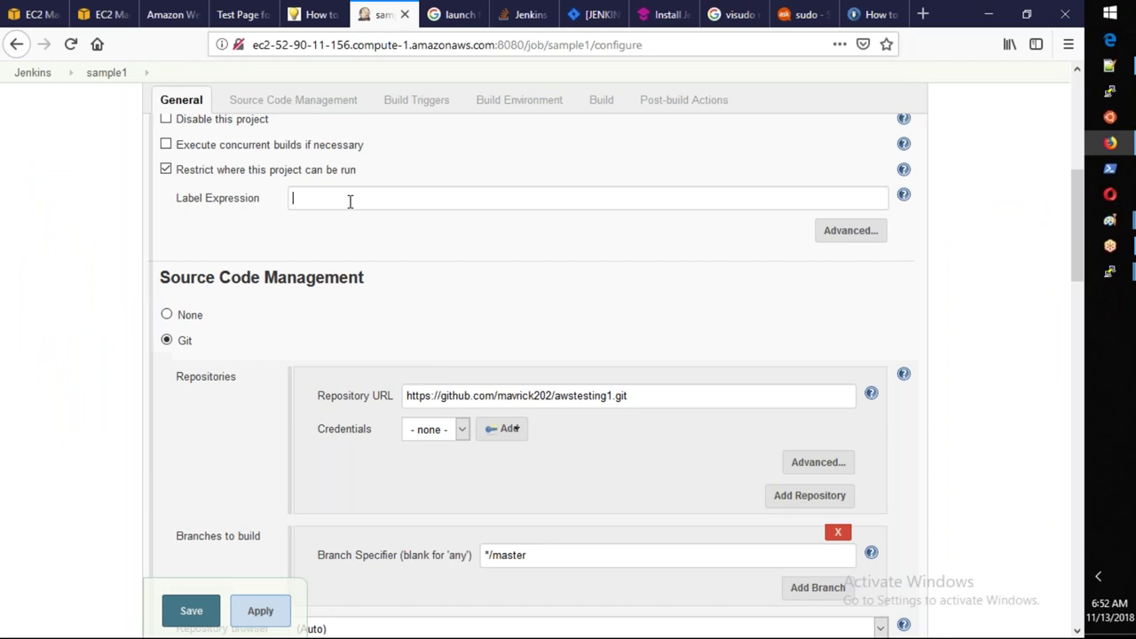
{"action": "type", "text": "Testing"}
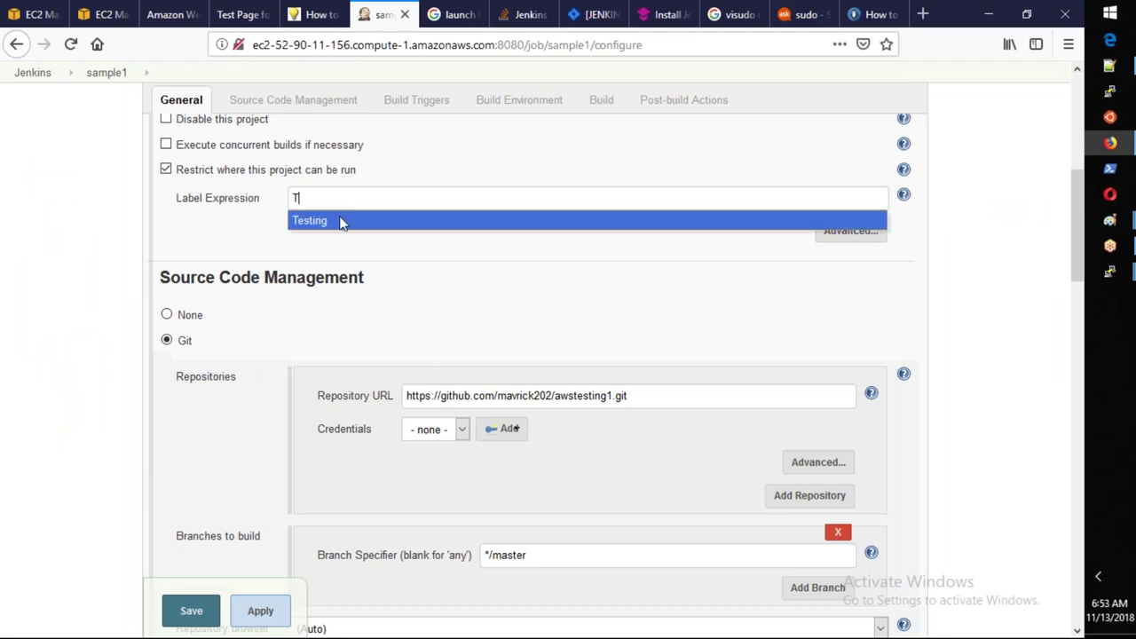
{"action": "left_click", "coordinate": [341, 220]}
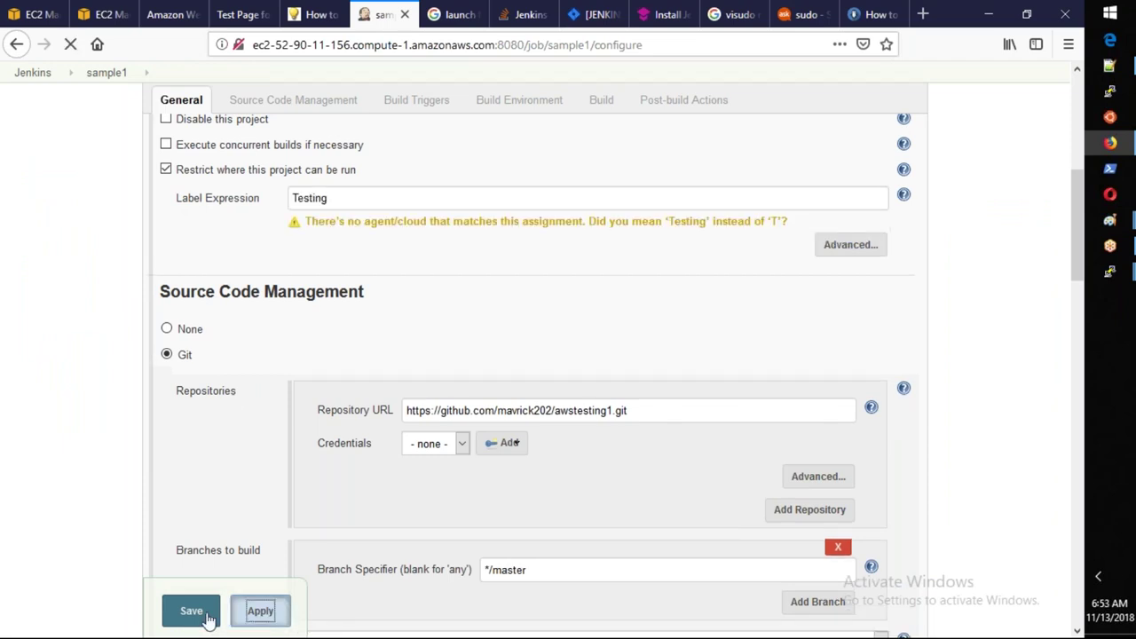
{"action": "left_click", "coordinate": [192, 613]}
{"action": "left_click", "coordinate": [192, 612]}
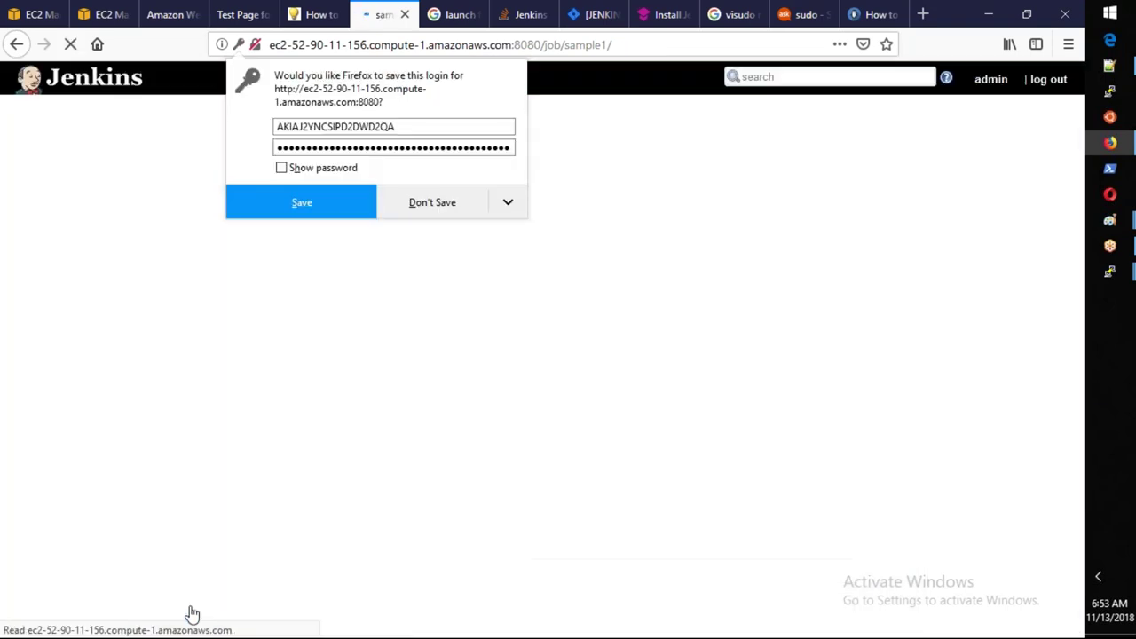
{"action": "left_click", "coordinate": [359, 212]}
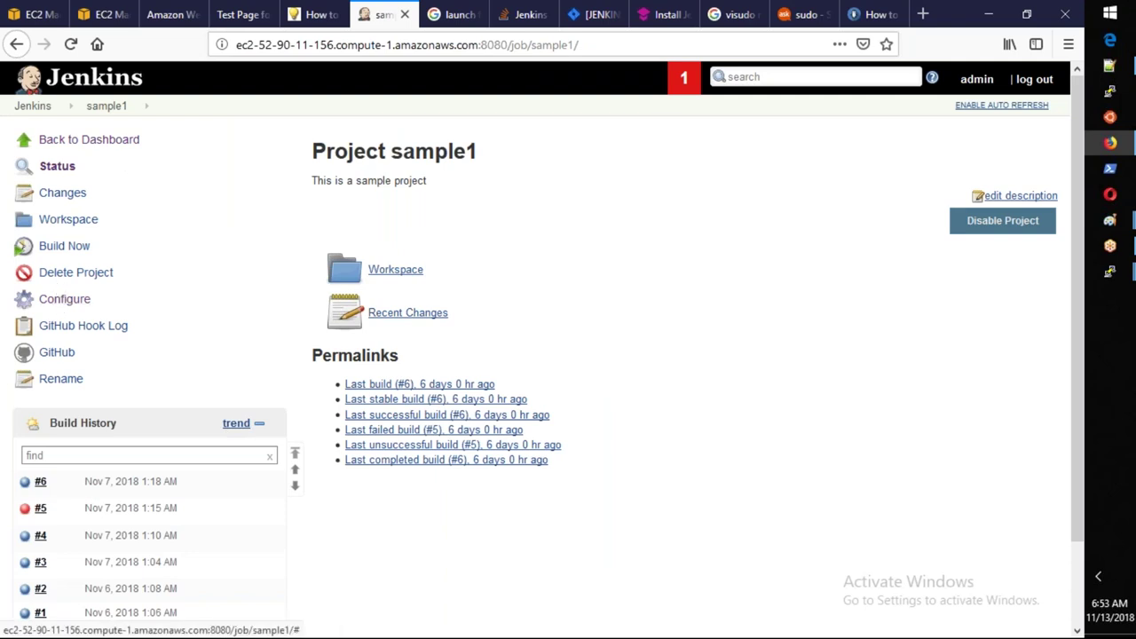
{"action": "left_click", "coordinate": [64, 245]}
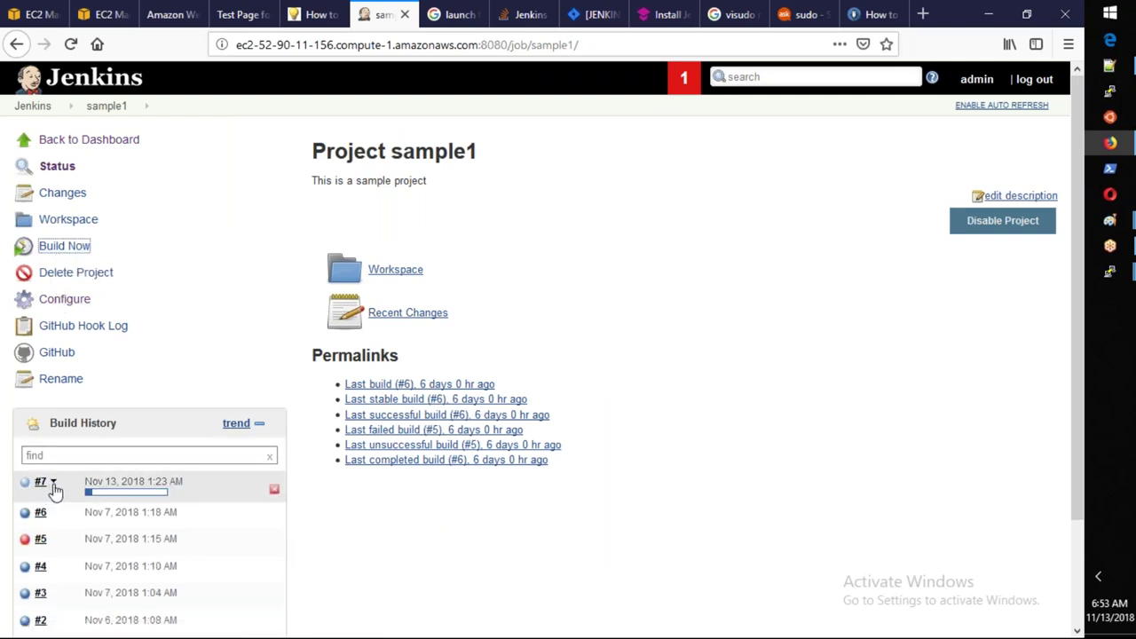
Review sample1 build #7's console log: it ran on ip-10-1-1-60 and failed with InvalidClientTokenId.
{"action": "left_click", "coordinate": [53, 485]}
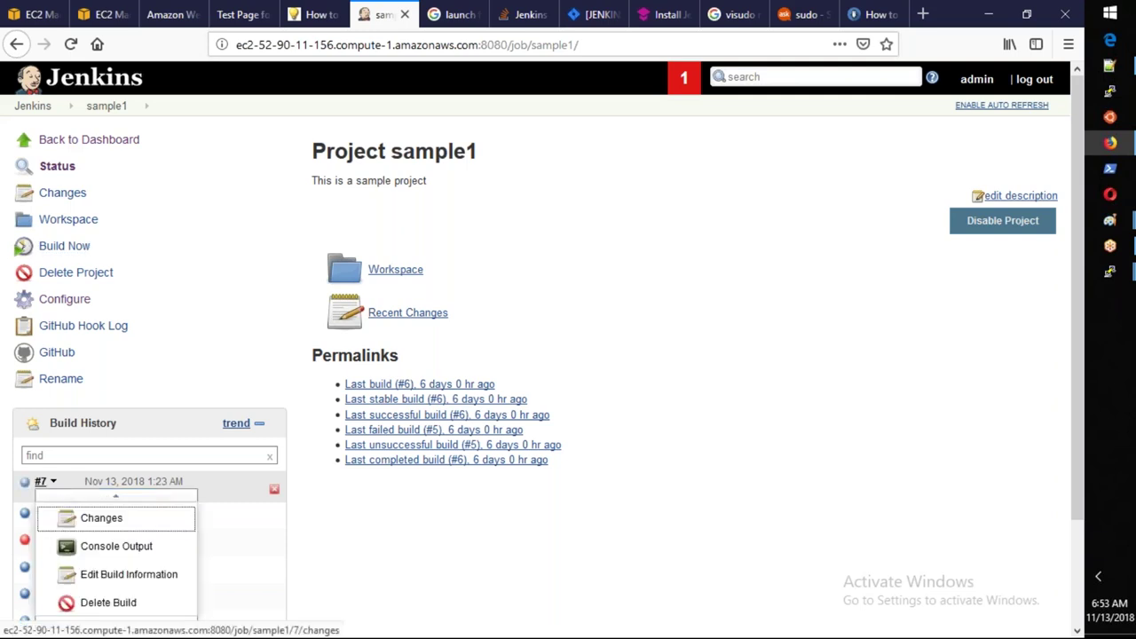
{"action": "left_click", "coordinate": [107, 549]}
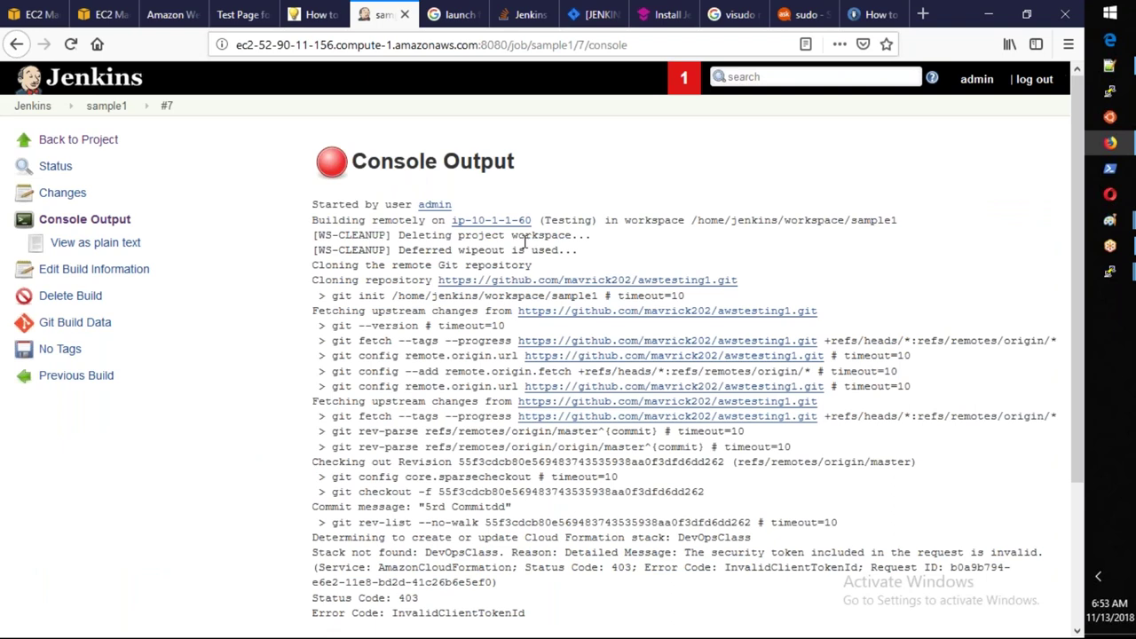
{"action": "mouse_move", "coordinate": [318, 264]}
{"action": "left_mouse_down"}
{"action": "mouse_move", "coordinate": [419, 266]}
{"action": "mouse_move", "coordinate": [436, 280]}
{"action": "mouse_move", "coordinate": [444, 341]}
{"action": "left_mouse_up"}
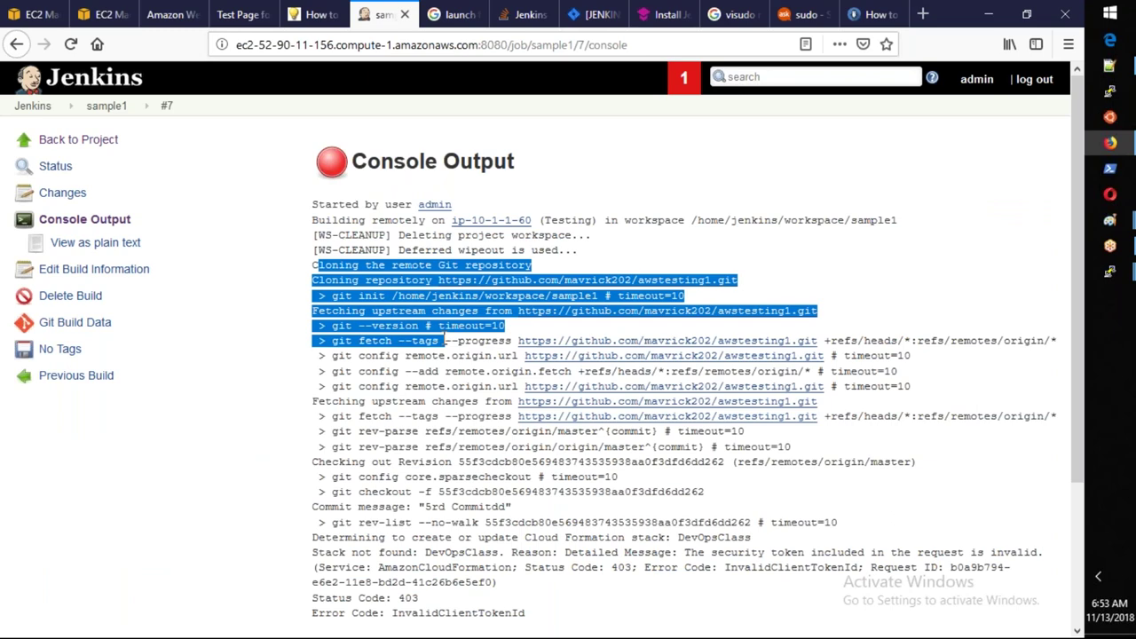
{"action": "scroll", "coordinate": [444, 341], "scroll_direction": "down", "scroll_amount": 3}
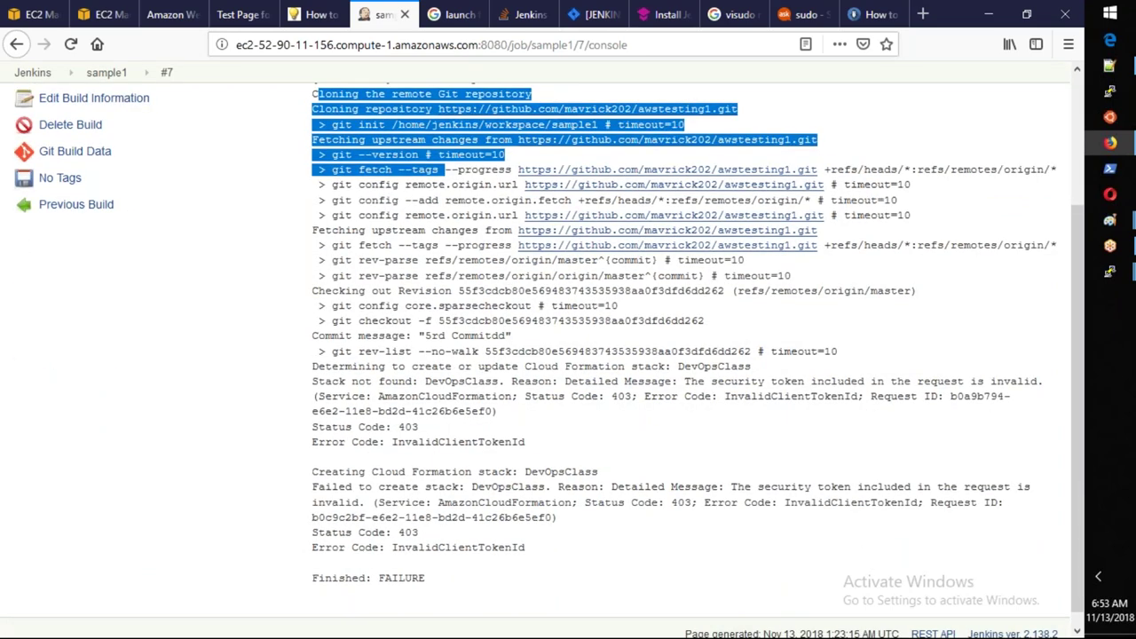
{"action": "left_click_drag", "start_coordinate": [526, 533], "coordinate": [412, 533]}
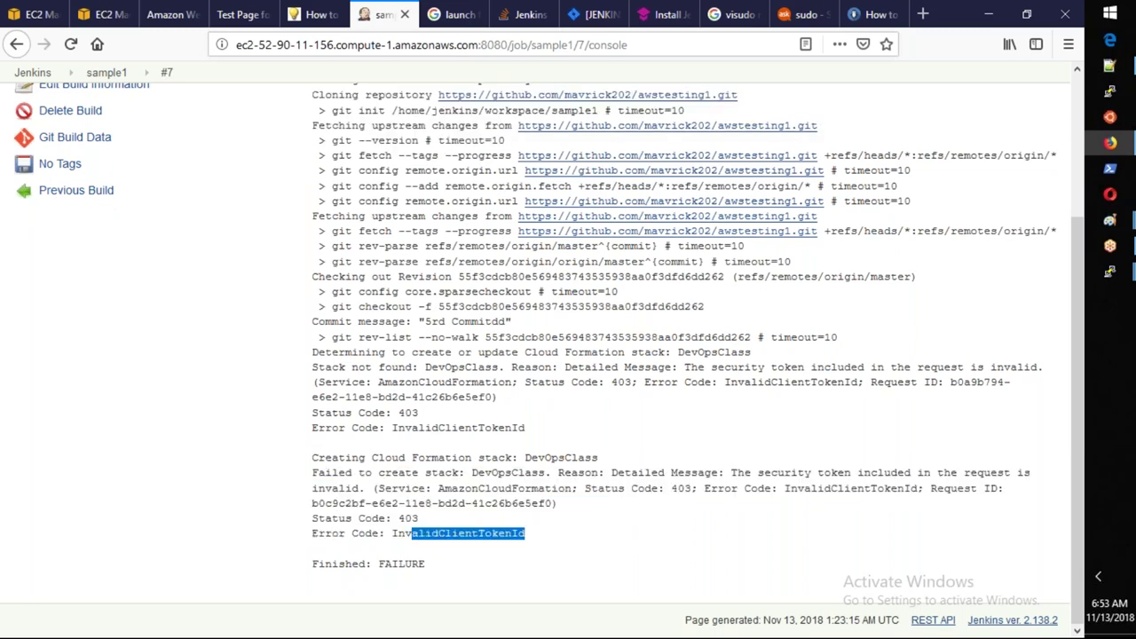
{"action": "scroll", "coordinate": [443, 267], "scroll_direction": "up", "scroll_amount": 5}
{"action": "mouse_move", "coordinate": [411, 235]}
{"action": "left_mouse_down"}
{"action": "mouse_move", "coordinate": [477, 220]}
{"action": "mouse_move", "coordinate": [537, 235]}
{"action": "mouse_move", "coordinate": [560, 266]}
{"action": "left_mouse_up"}
{"action": "left_click", "coordinate": [462, 192]}
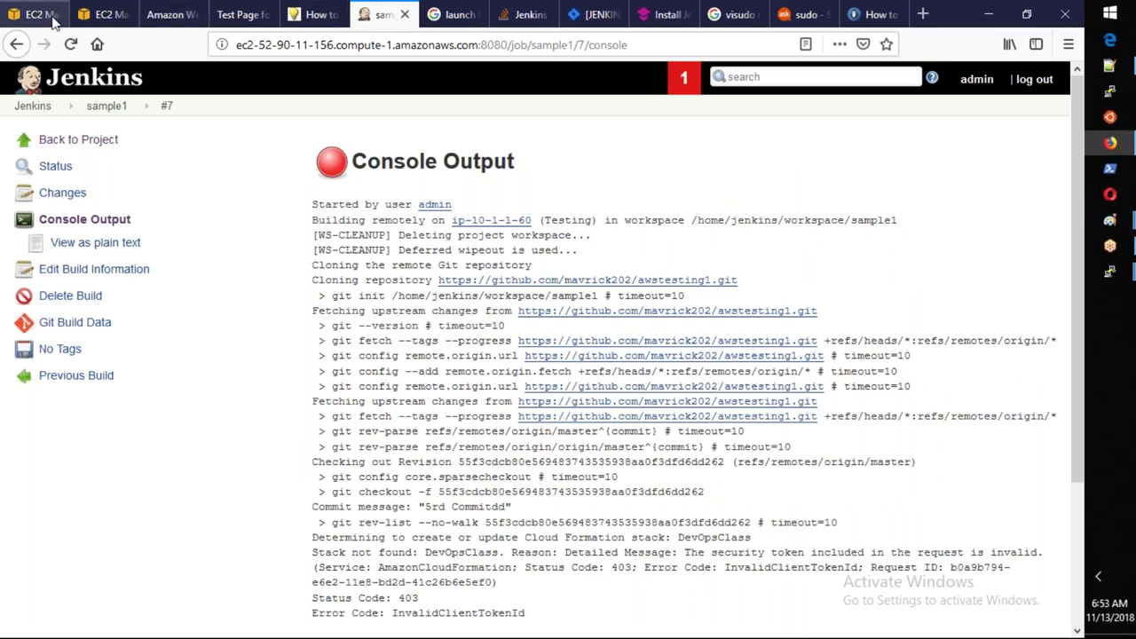
{"action": "left_click", "coordinate": [52, 18]}
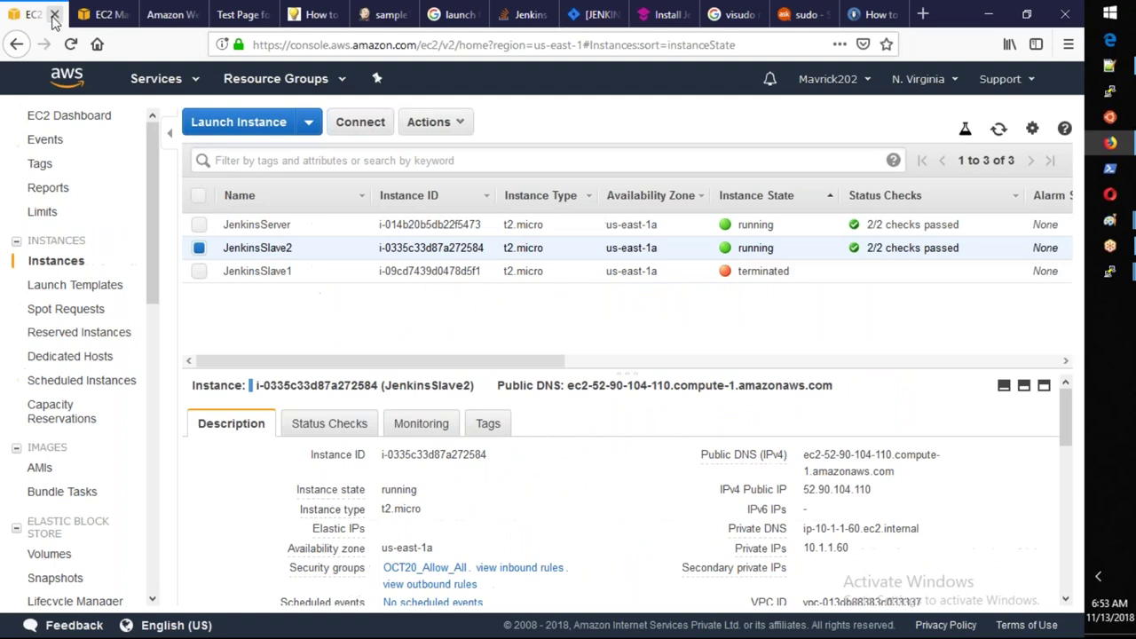
Terminate the JenkinsSlave2 EC2 instance.
{"action": "right_click", "coordinate": [480, 247]}
{"action": "mouse_move", "coordinate": [541, 342]}
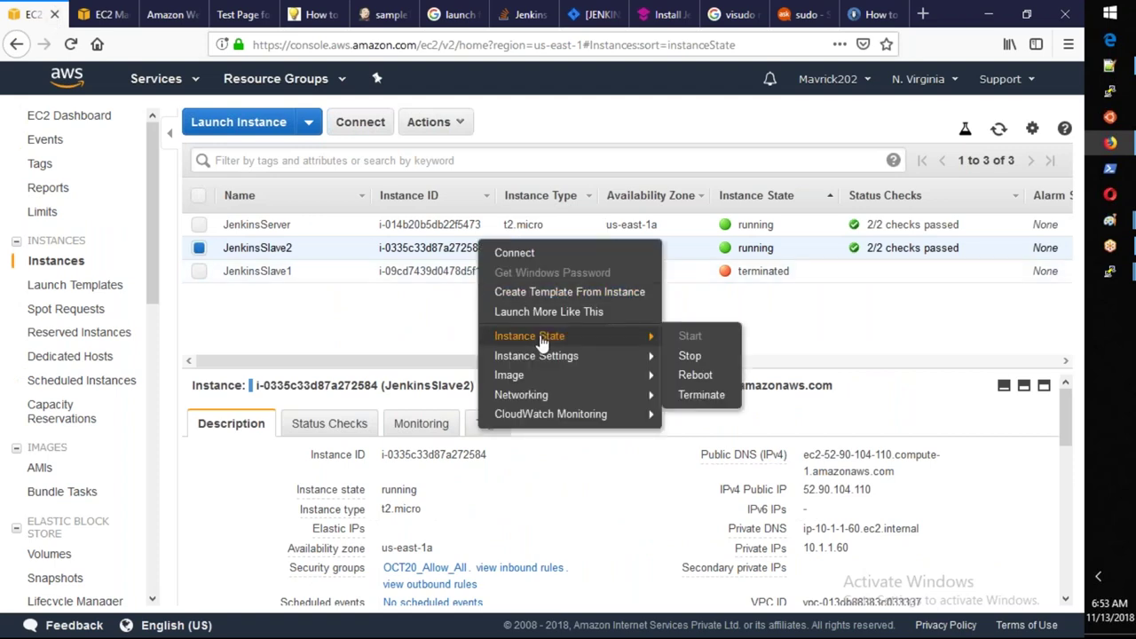
{"action": "left_click", "coordinate": [698, 398]}
{"action": "left_click", "coordinate": [736, 462]}
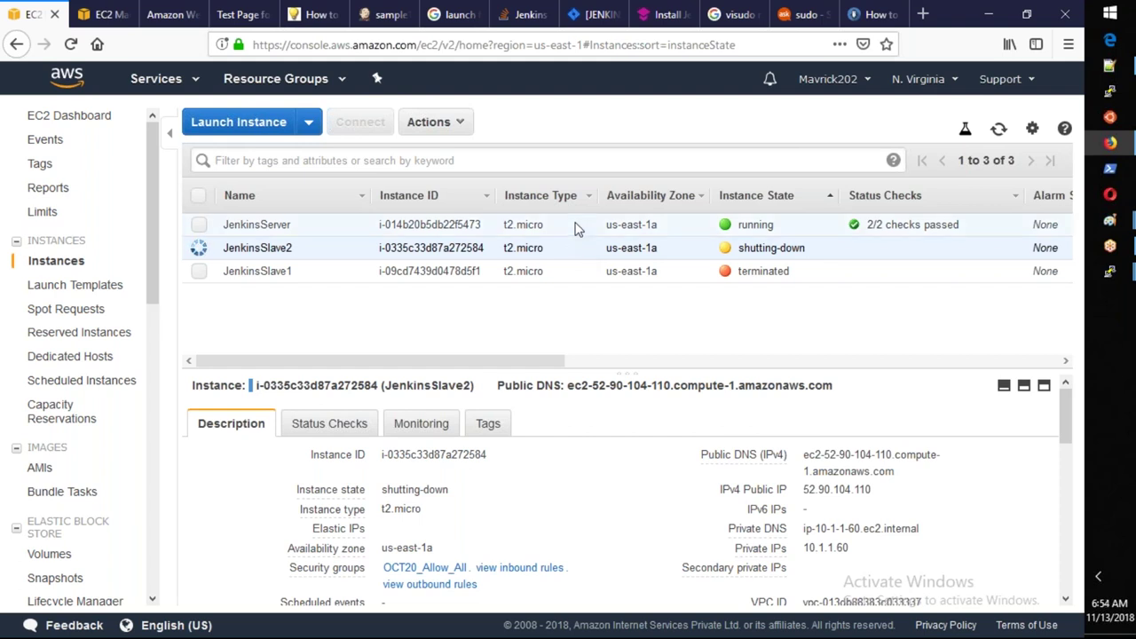
Stop the JenkinsServer EC2 instance.
{"action": "left_click", "coordinate": [574, 226]}
{"action": "right_click", "coordinate": [576, 227]}
{"action": "mouse_move", "coordinate": [702, 312]}
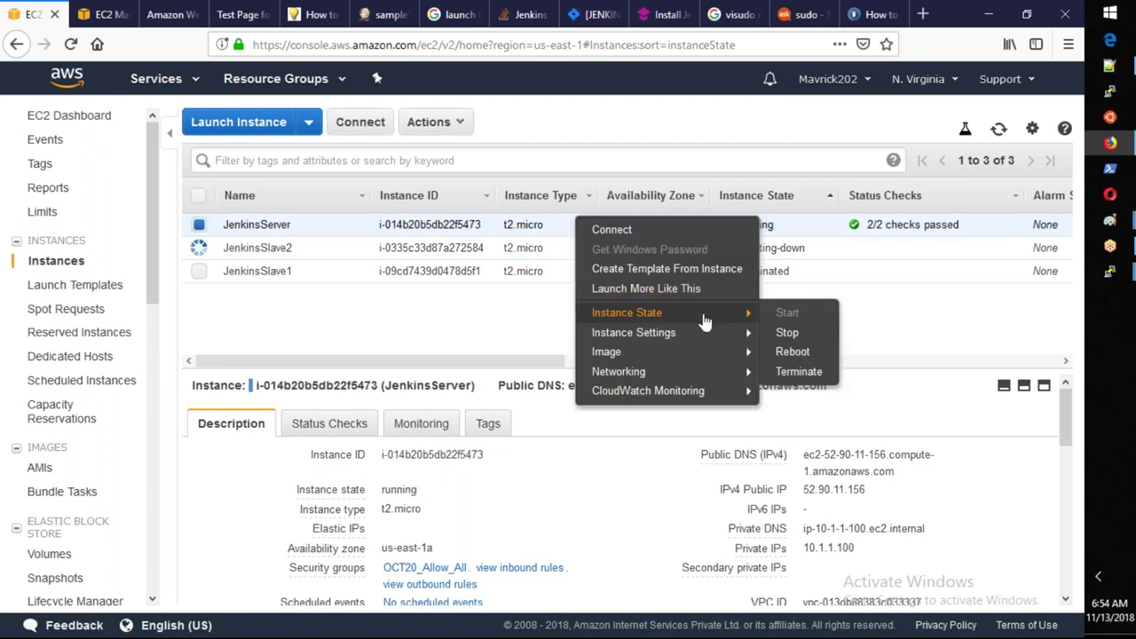
{"action": "left_click", "coordinate": [788, 334]}
{"action": "left_click", "coordinate": [744, 454]}
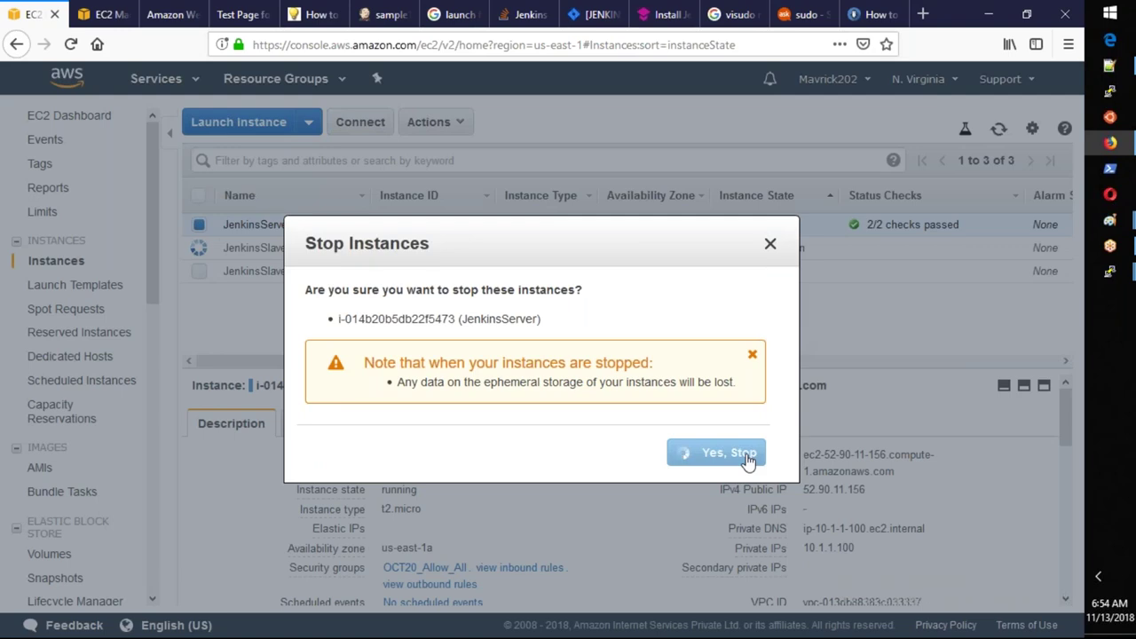